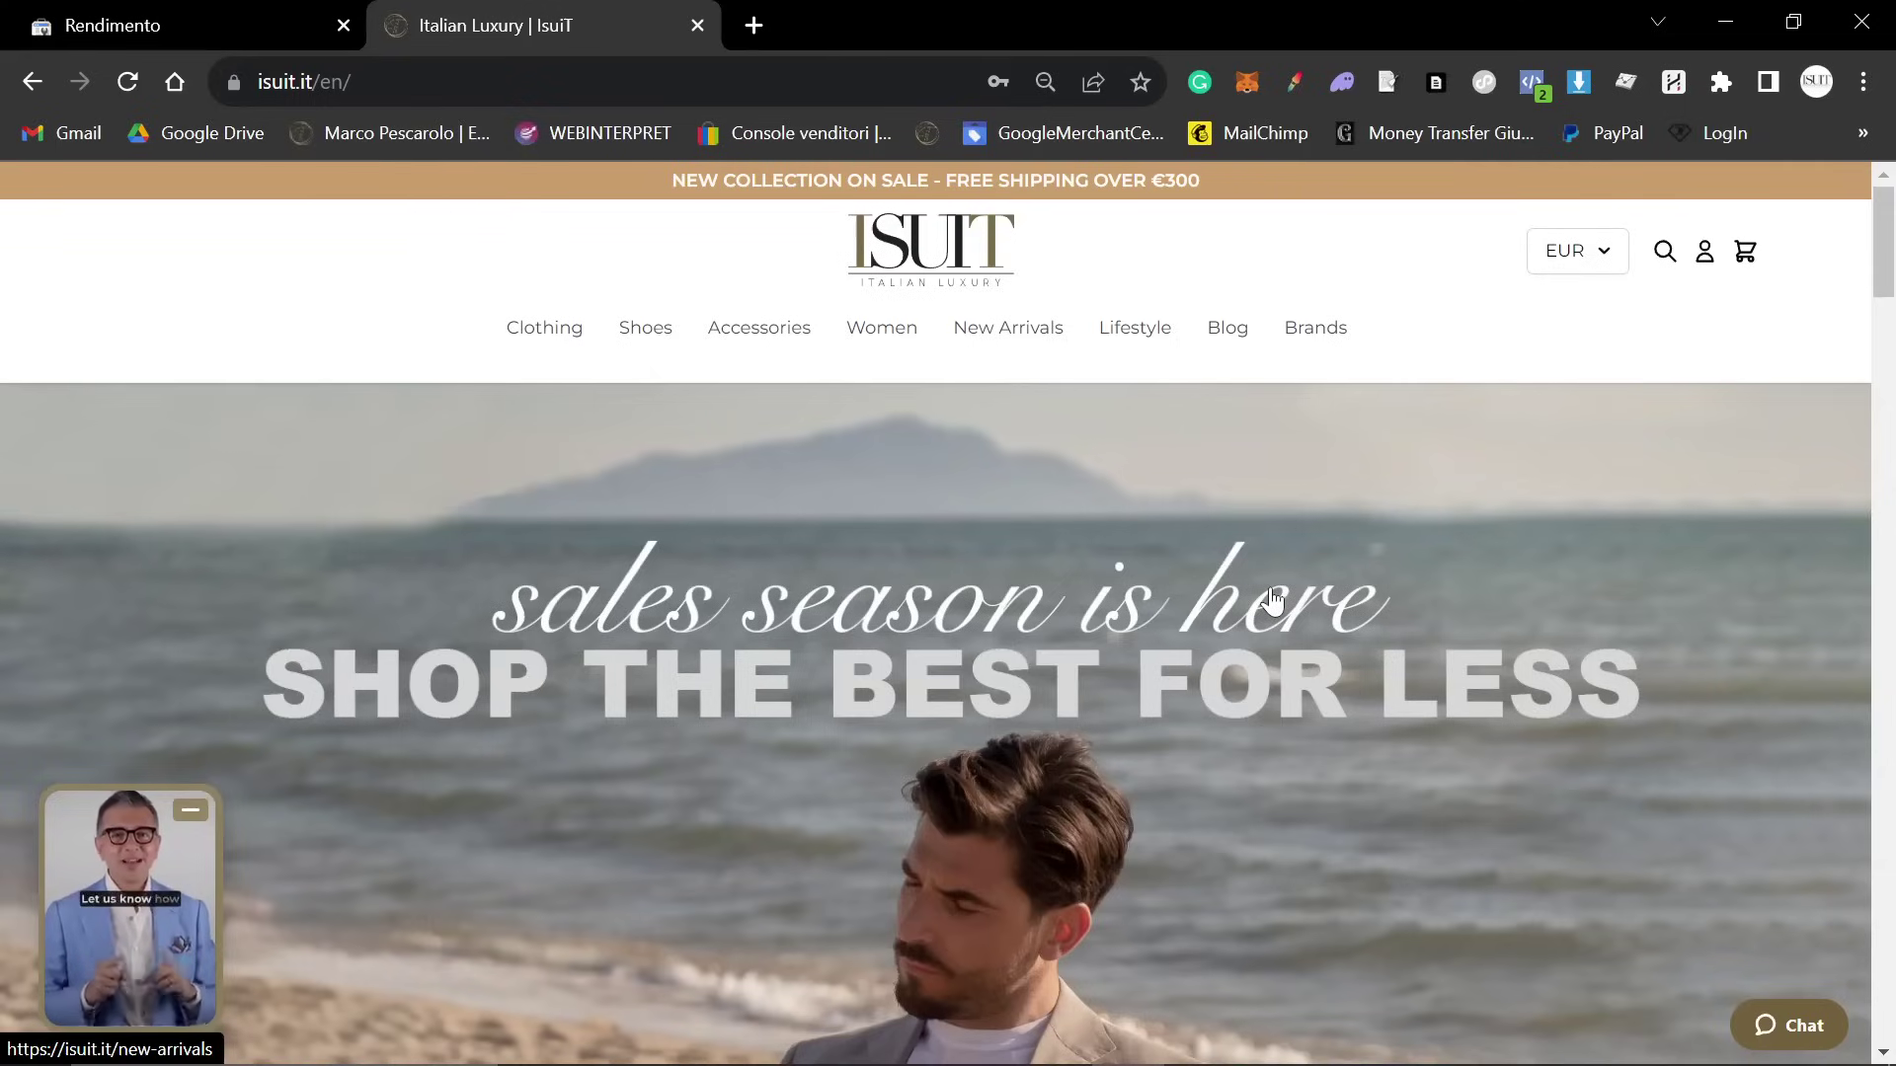
Open the ISUIT store's Blog page and check the link options on the first post
left_click(1224, 330)
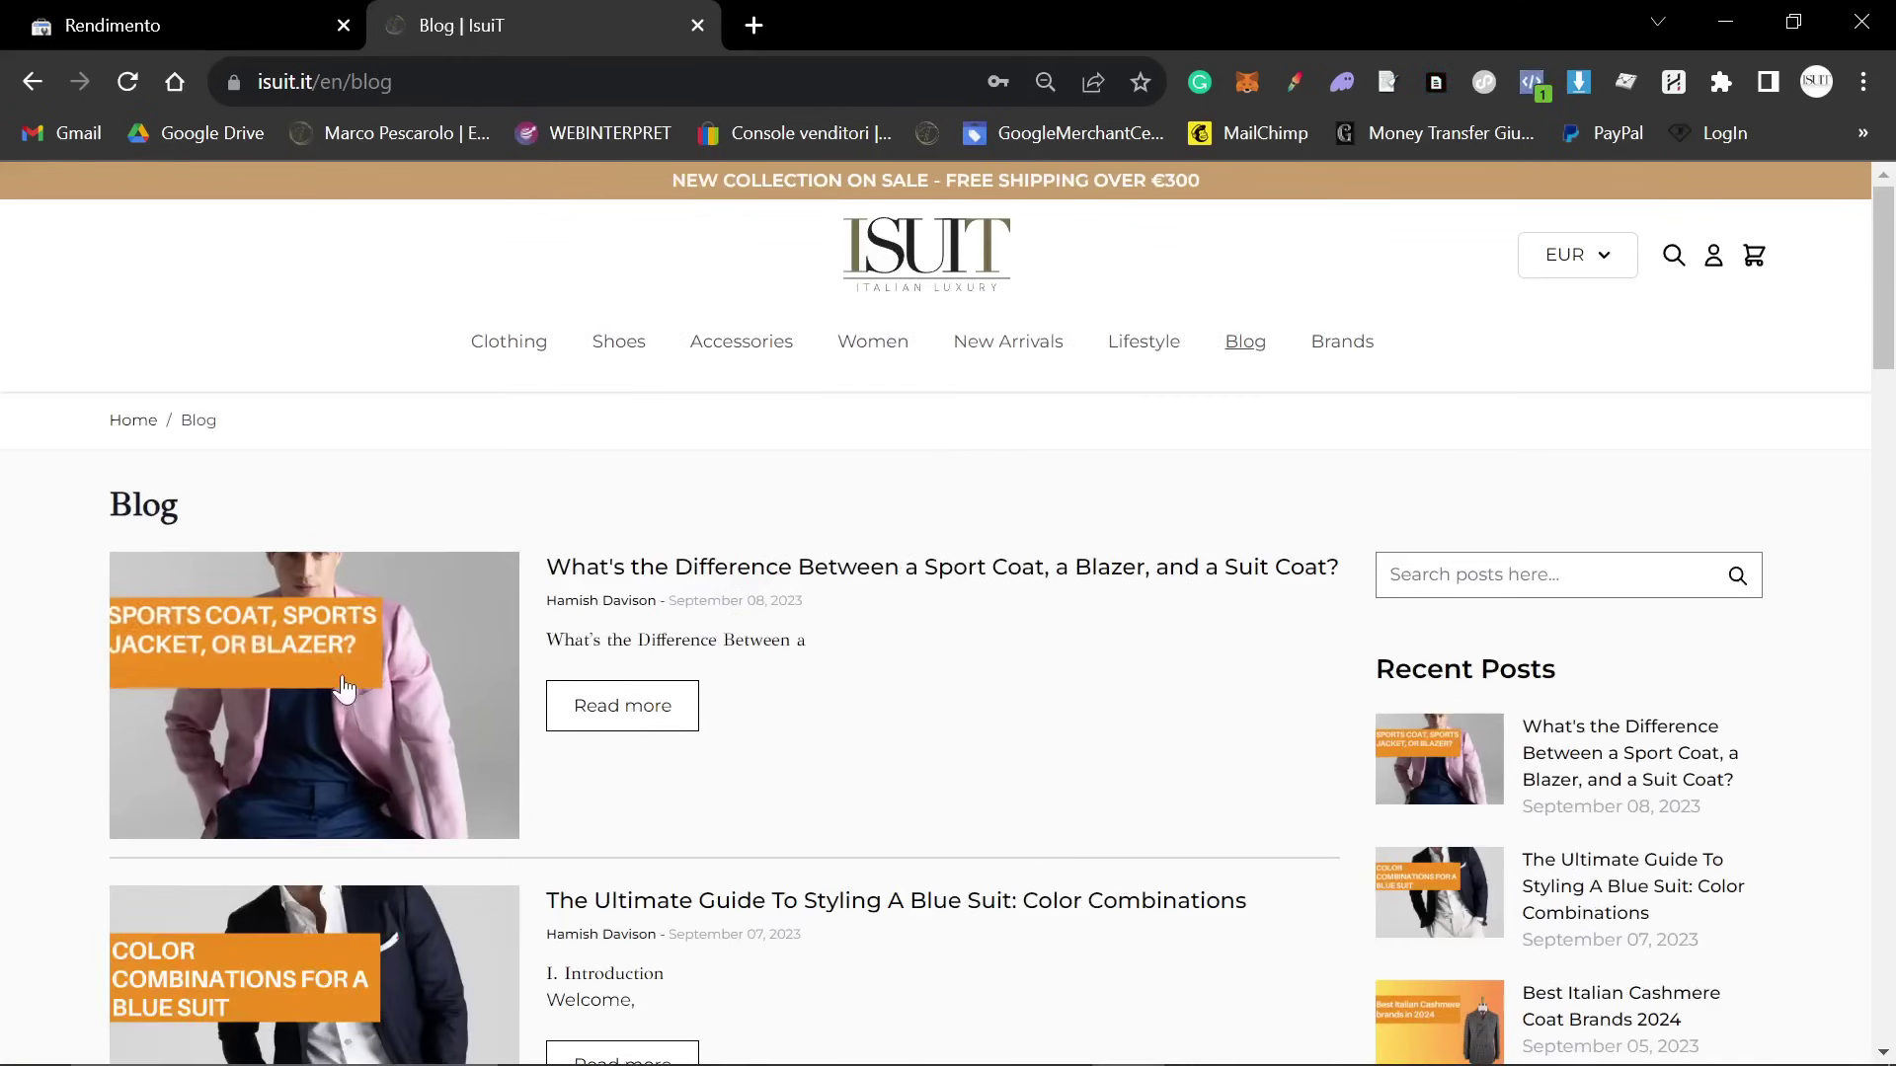
right_click(335, 676)
left_click(488, 855)
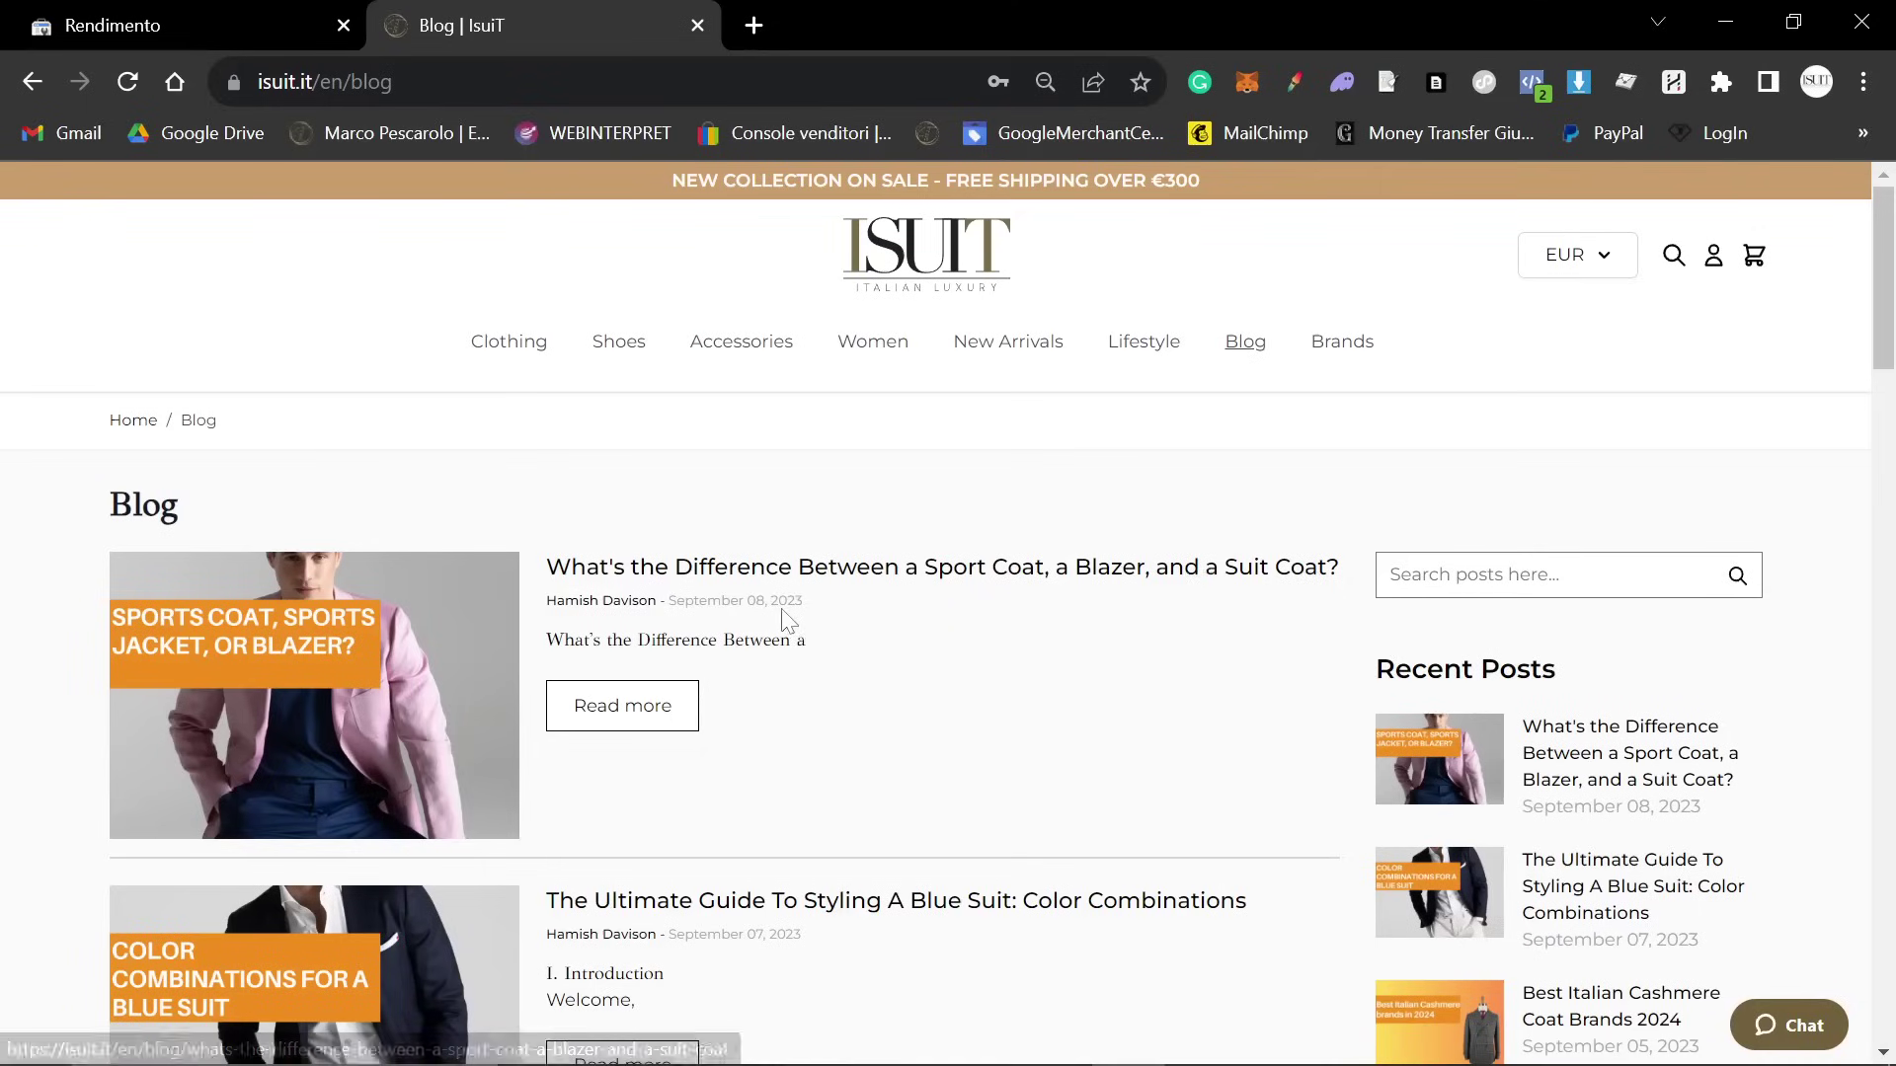
Filter the Search Console performance report by the pasted blazer-versus-suit-coat post URL
left_click(249, 16)
left_click(903, 369)
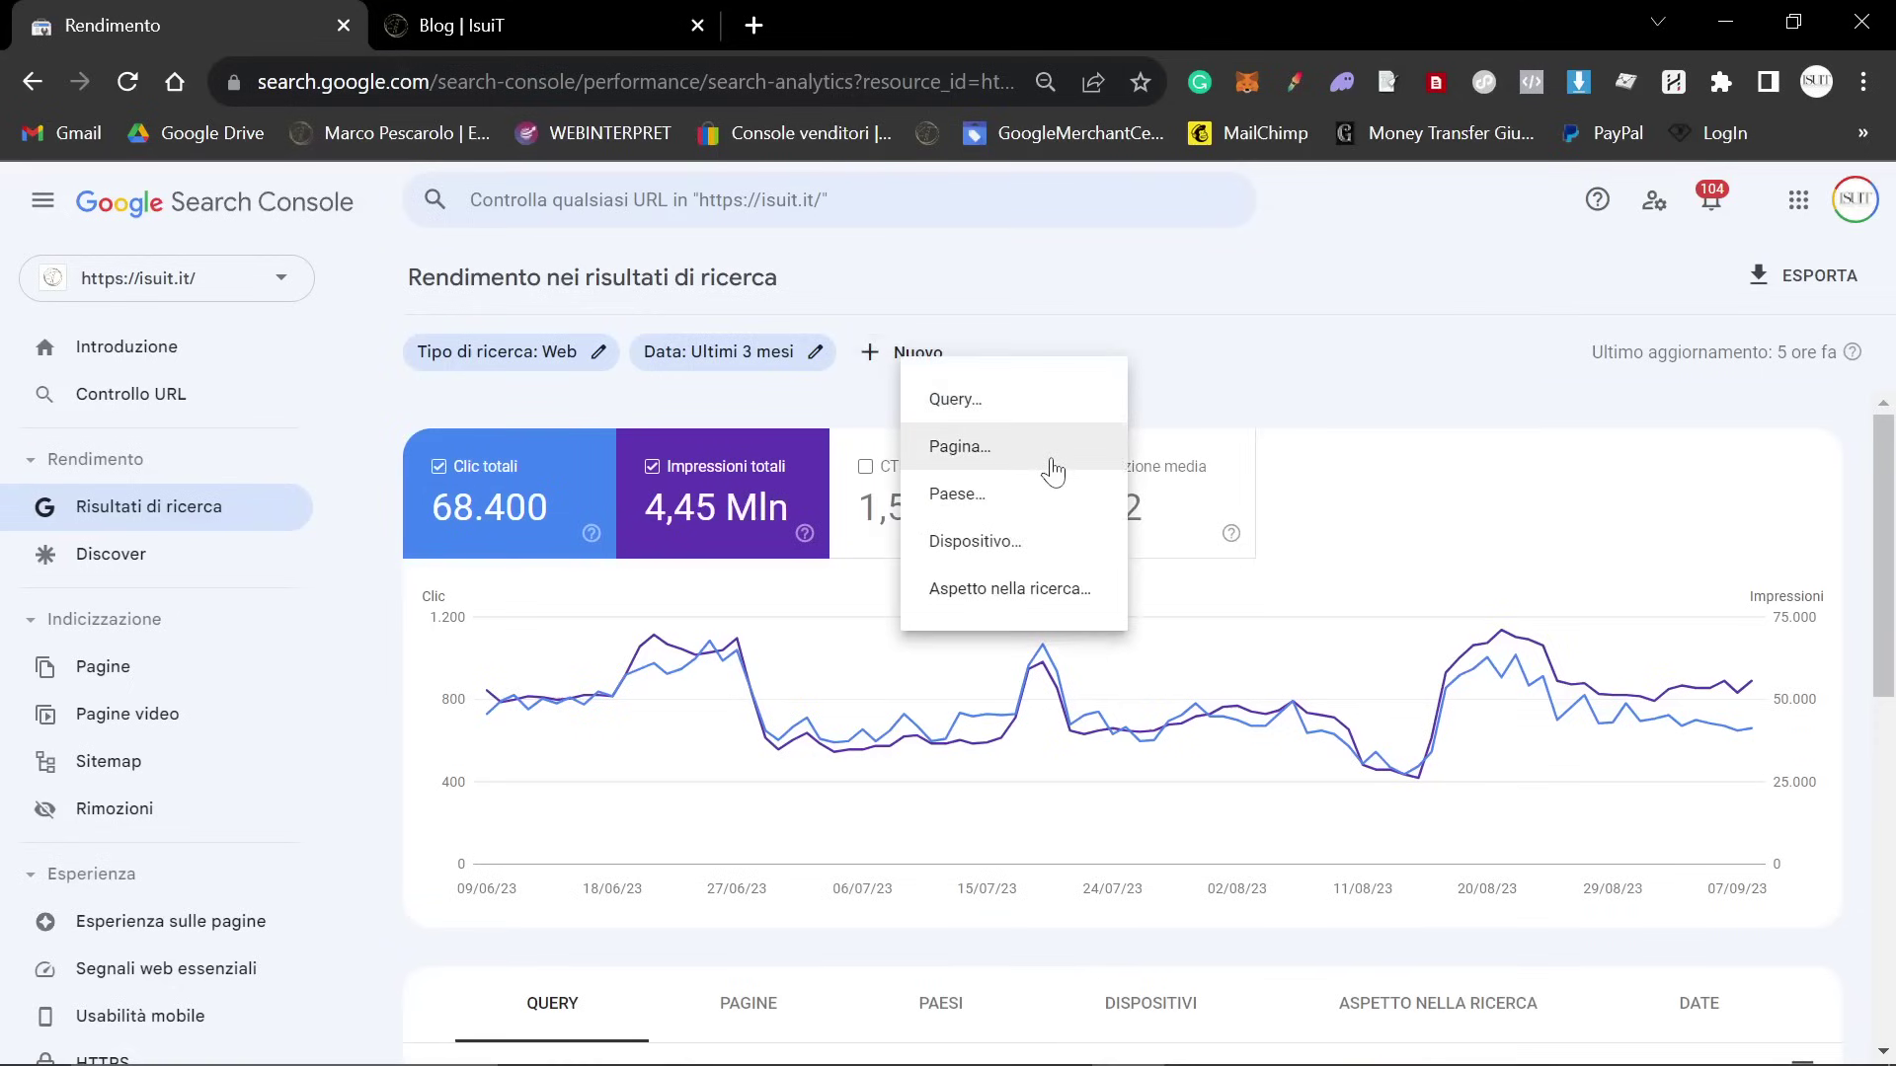
left_click(1053, 470)
key("ctrl+v")
key("Return")
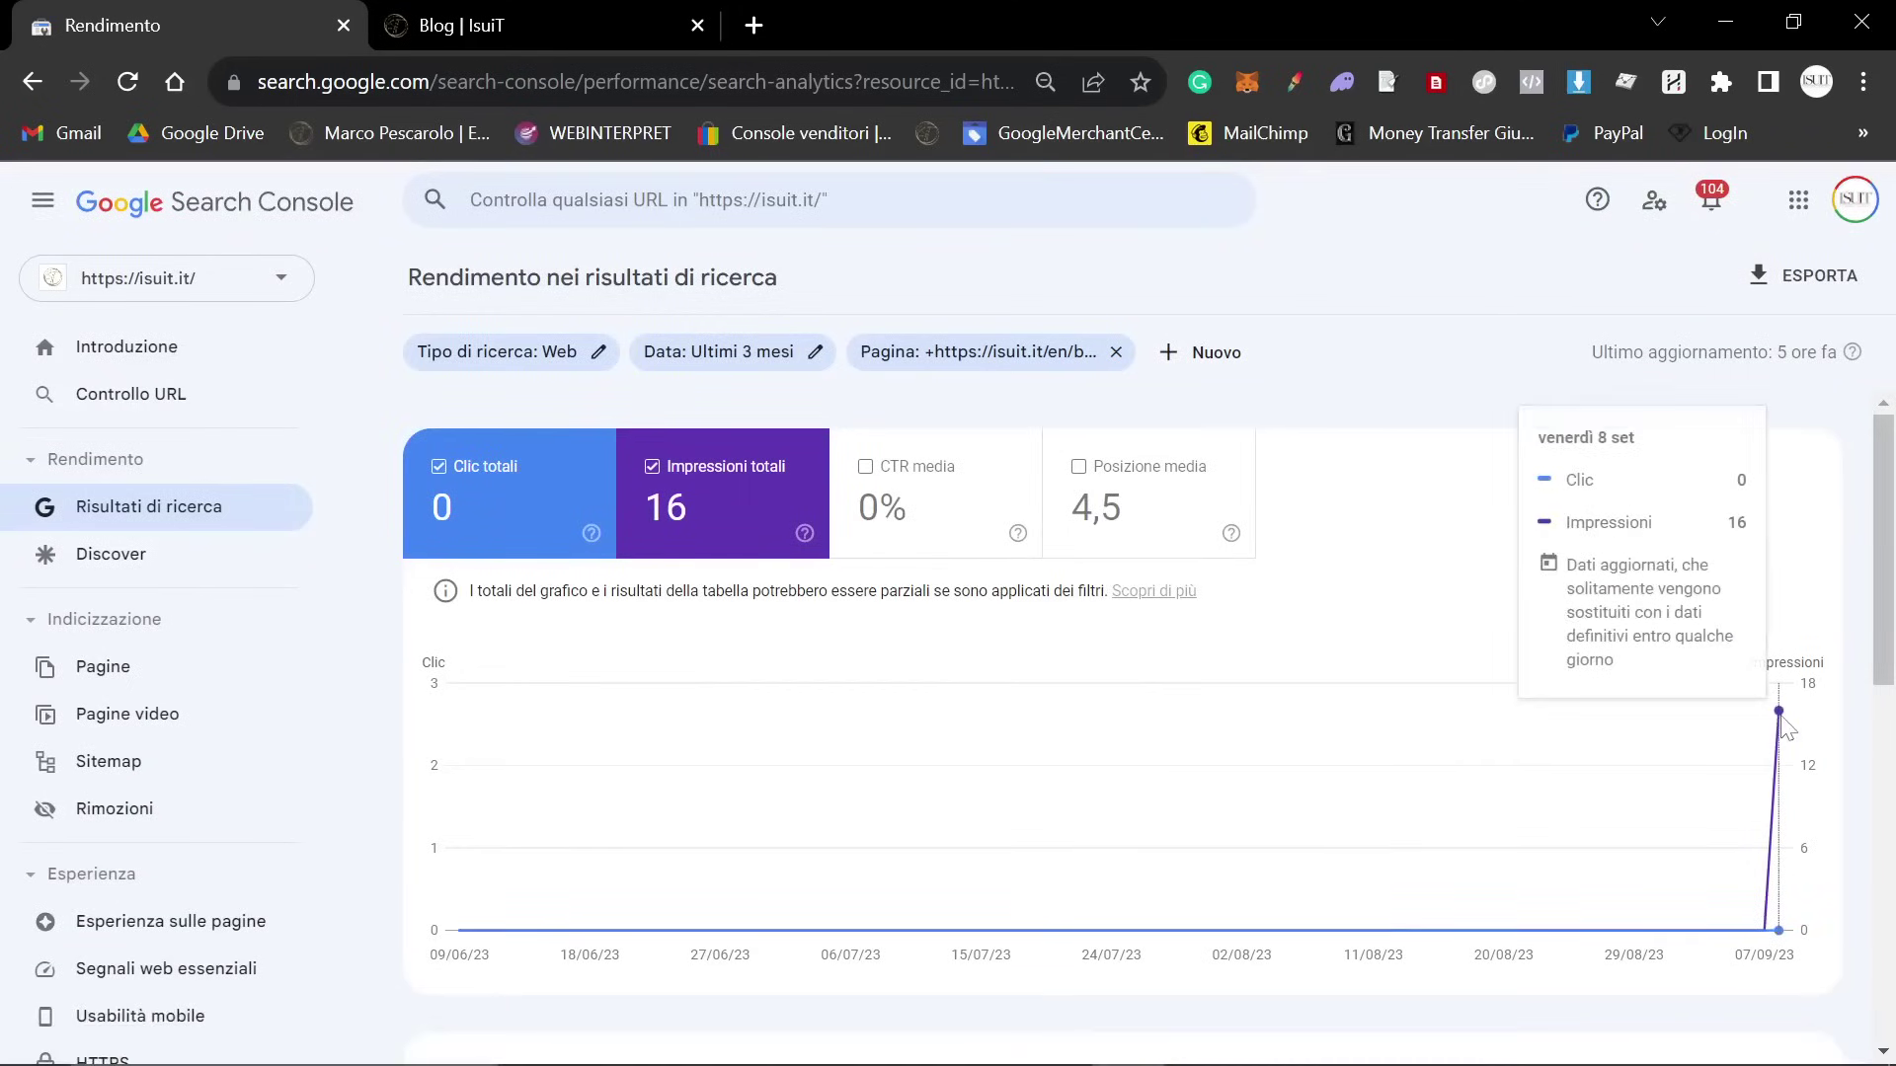
scroll(1514, 711, "down", 9)
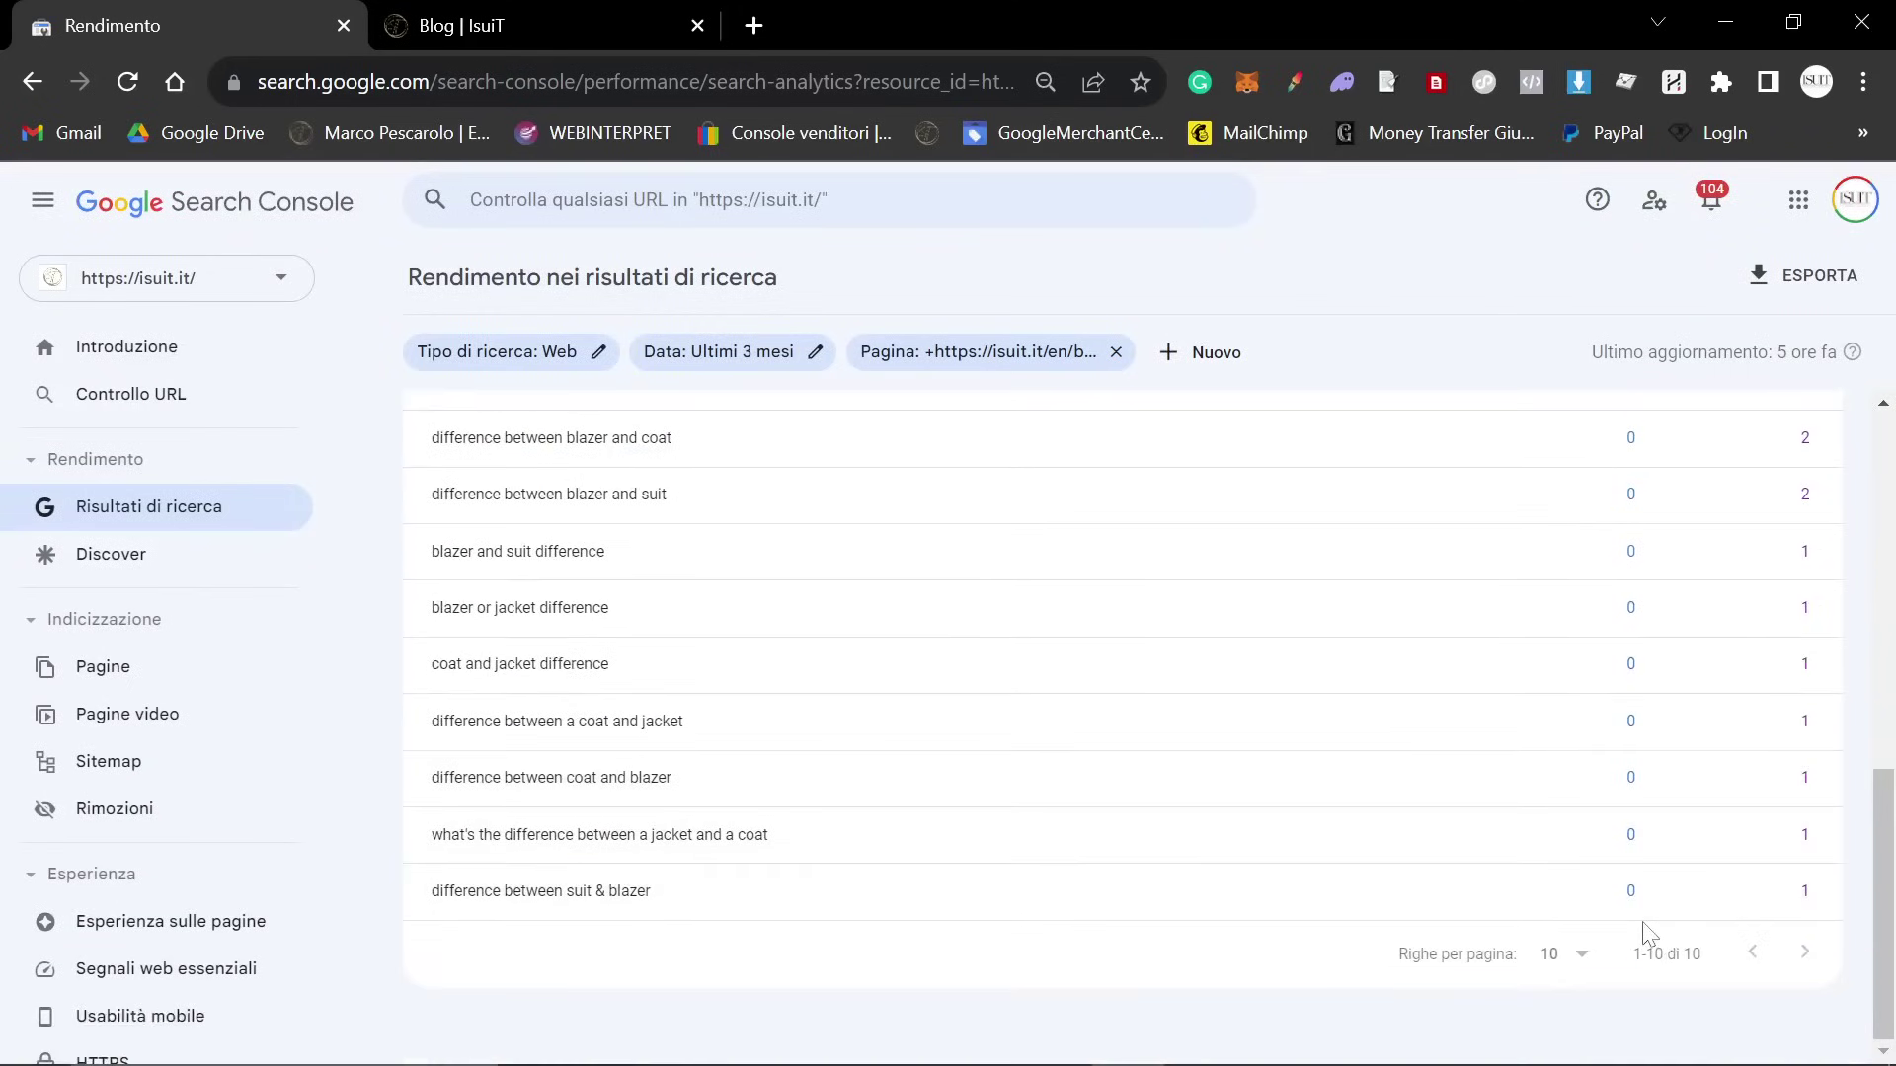
scroll(1646, 933, "up", 10)
Switch the date range to Data più recente and review the 2 clicks and 12 impressions
left_click(731, 353)
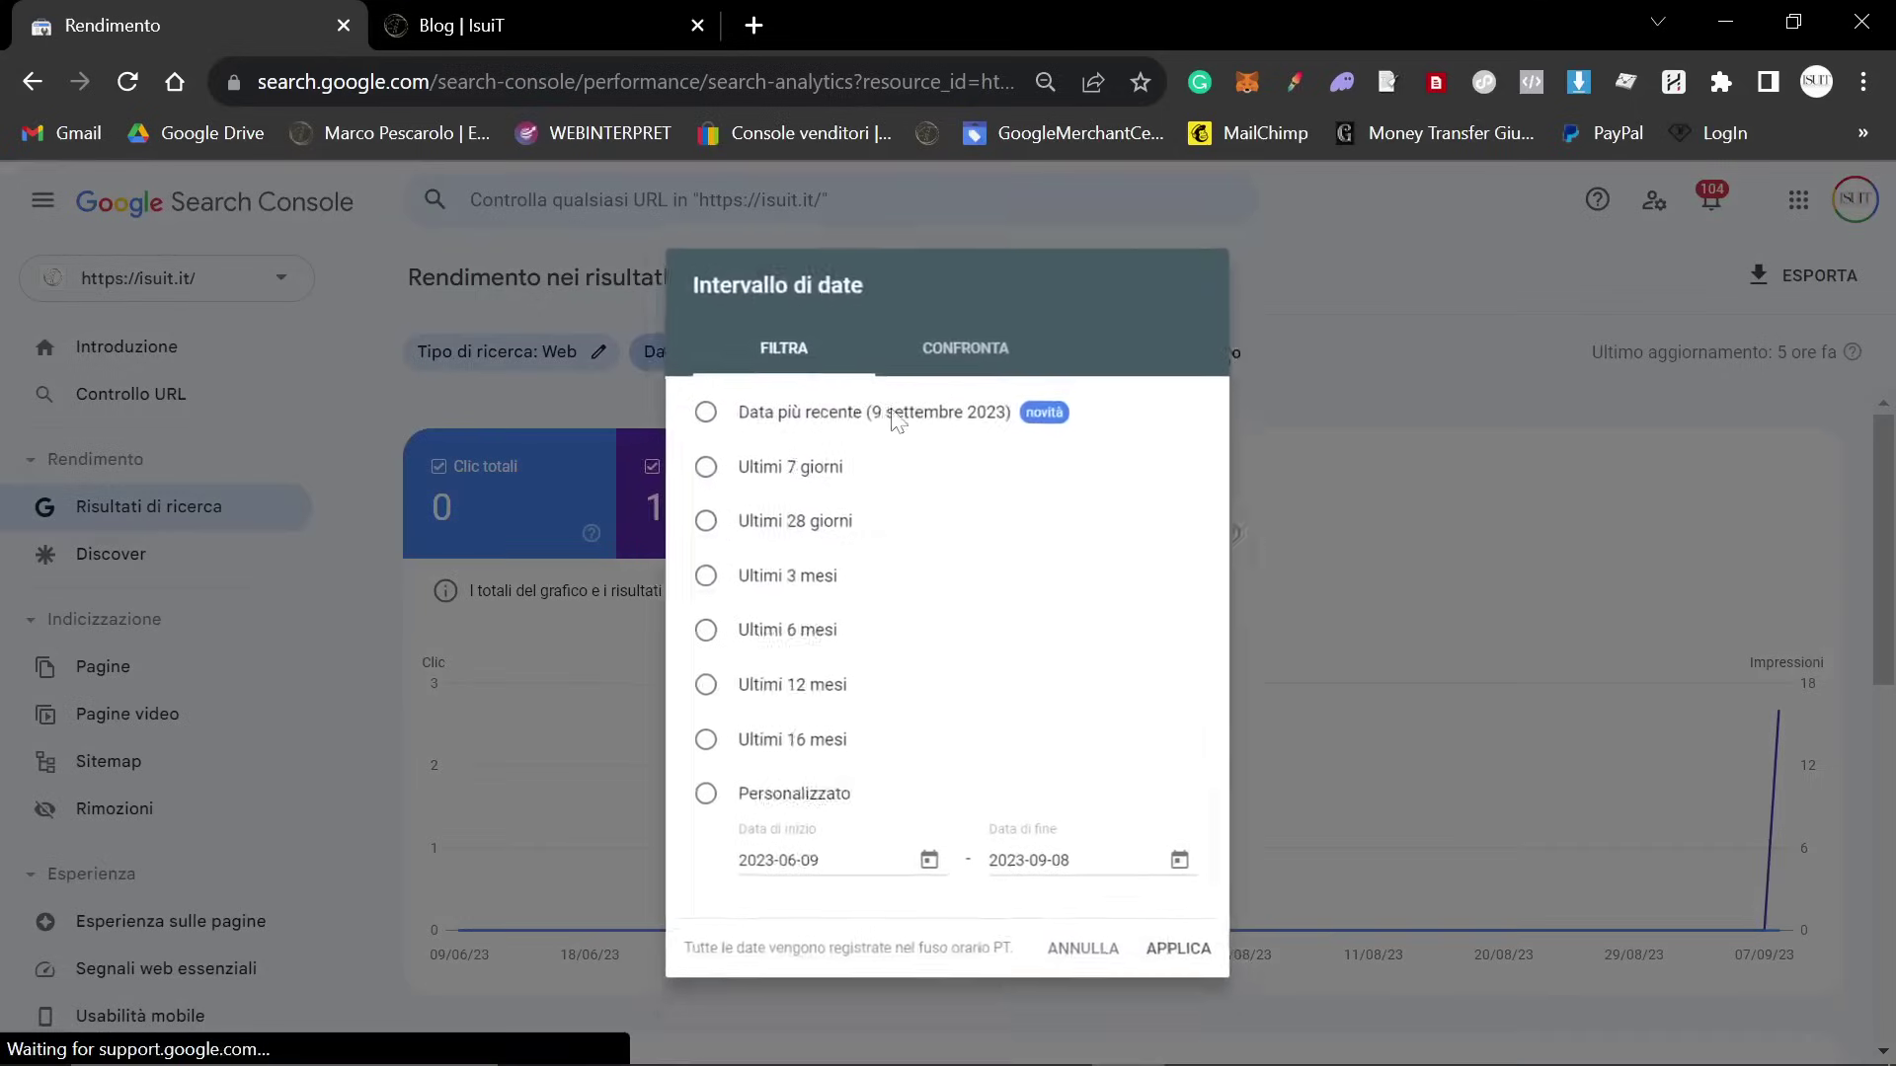
left_click(893, 406)
left_click(1189, 963)
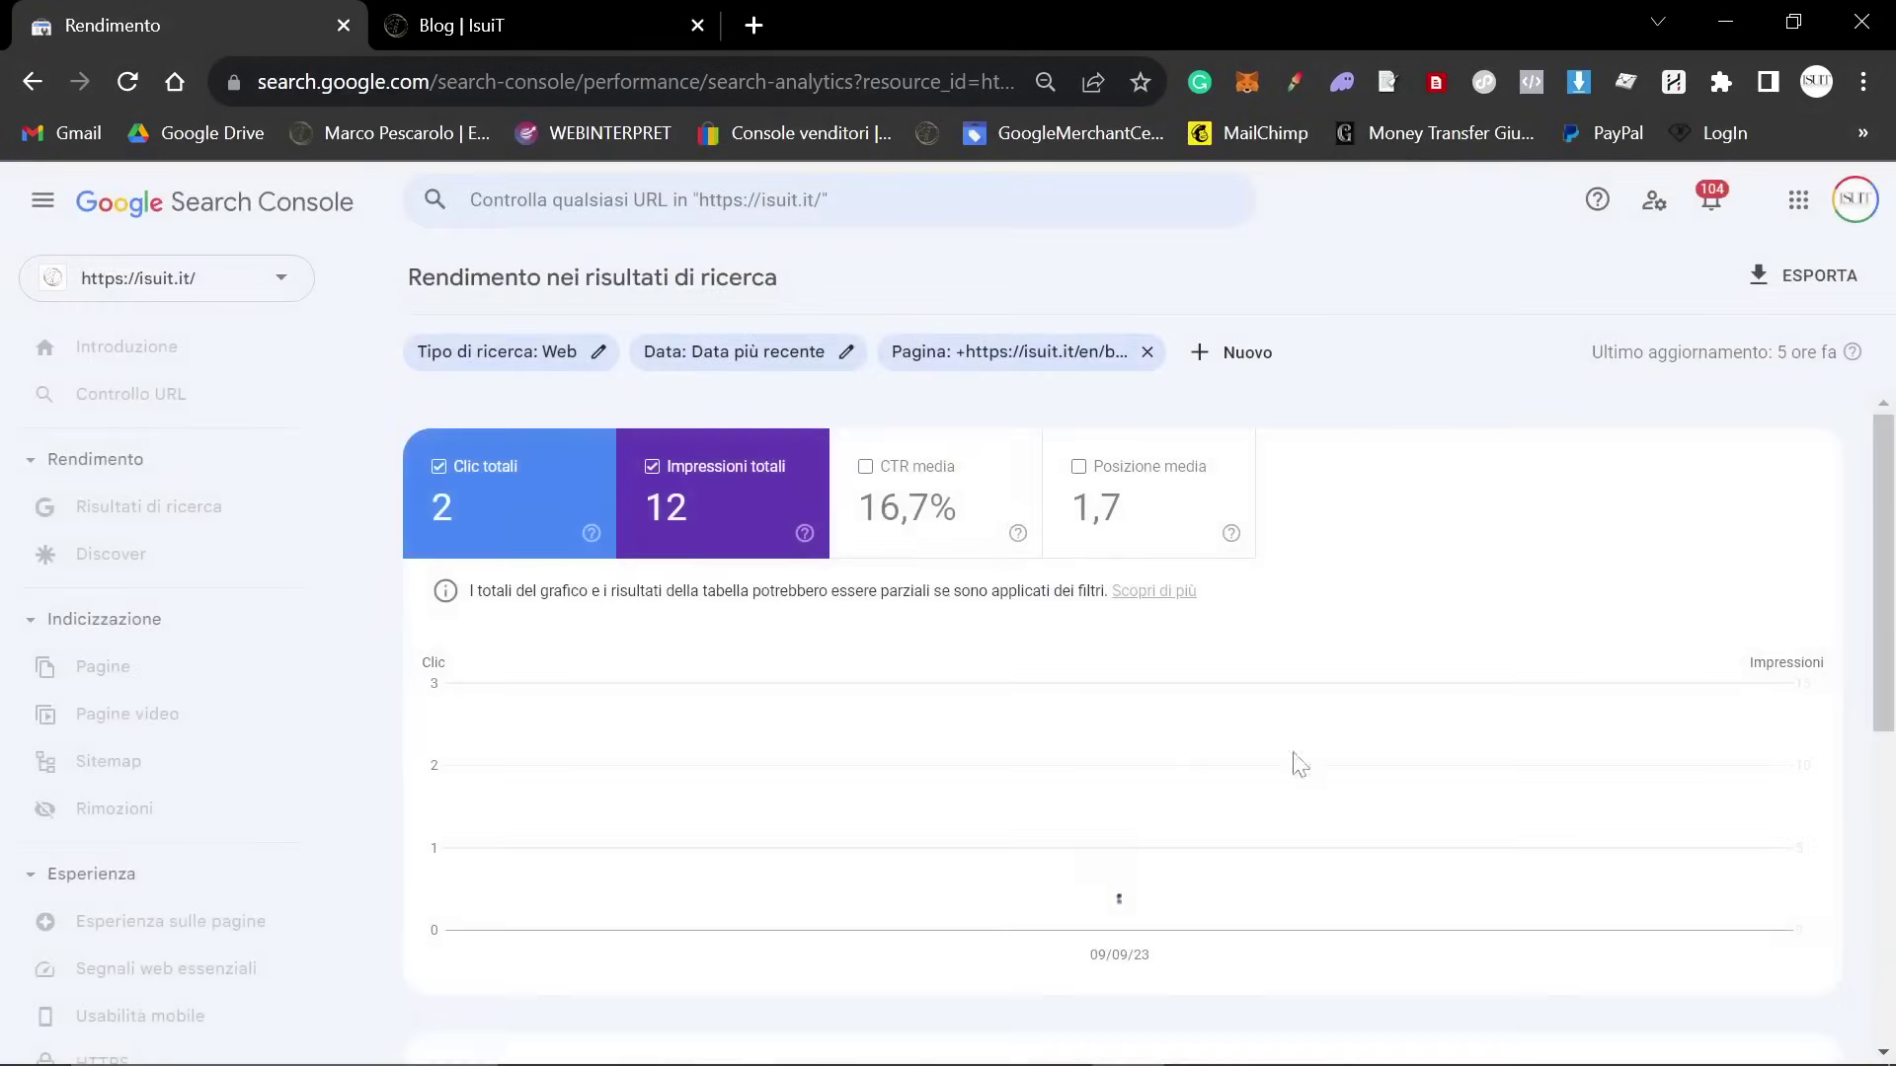
scroll(950, 622, "down", 3)
scroll(967, 632, "down", 4)
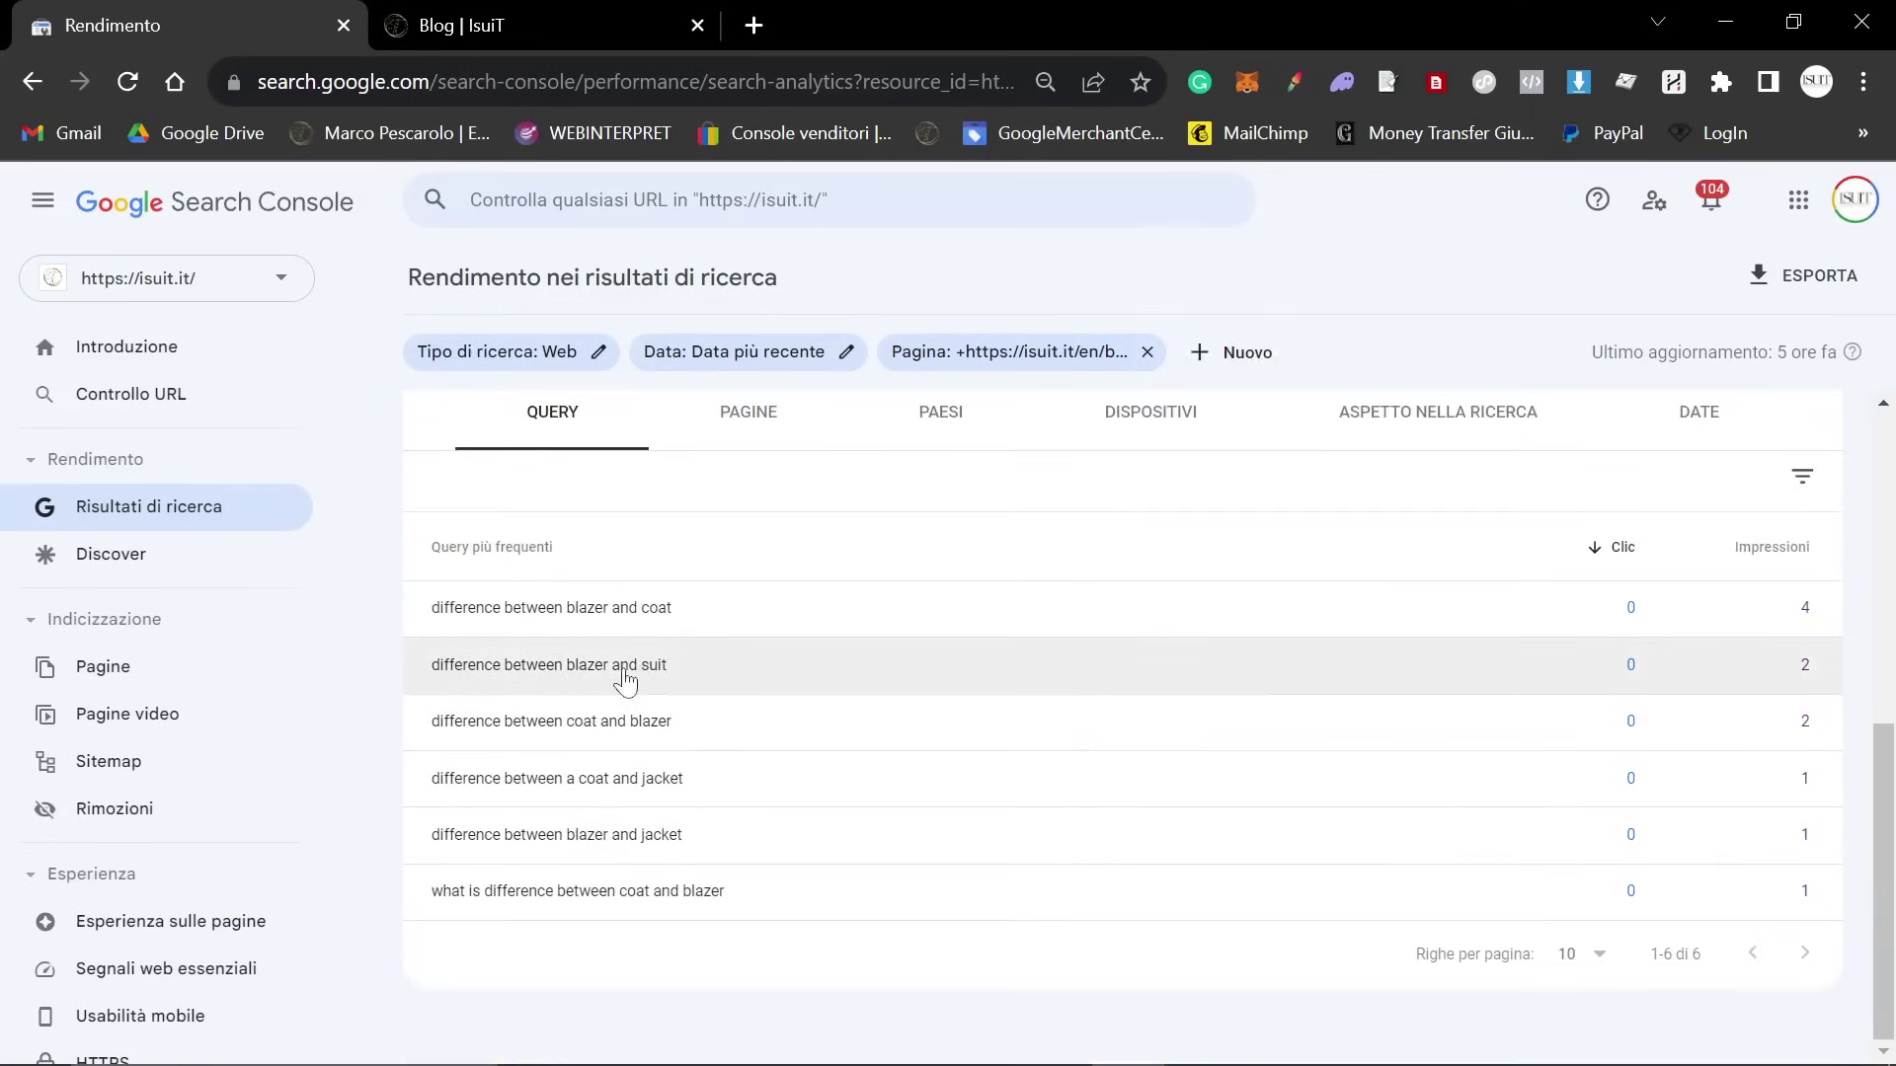
scroll(689, 643, "up", 6)
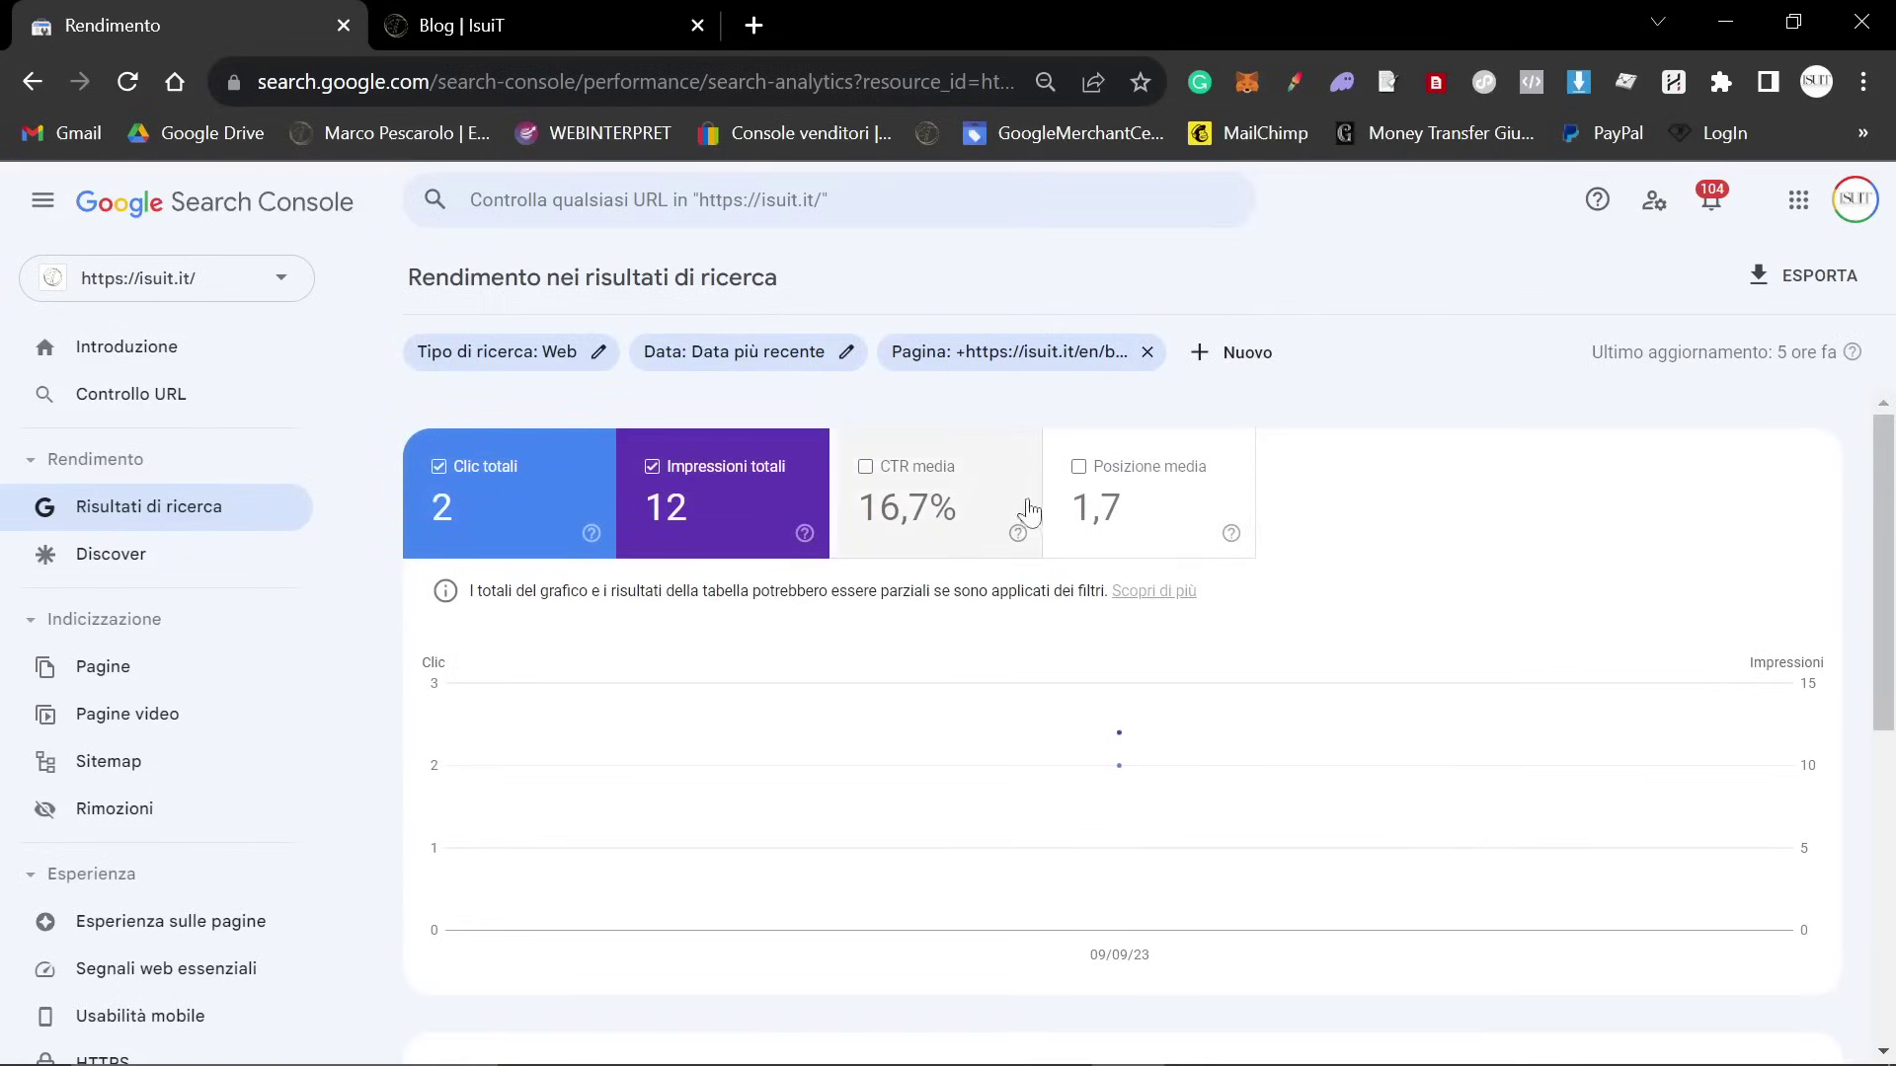
Copy the blue-suit colour post's link address from the ISUIT blog listing
left_click(562, 25)
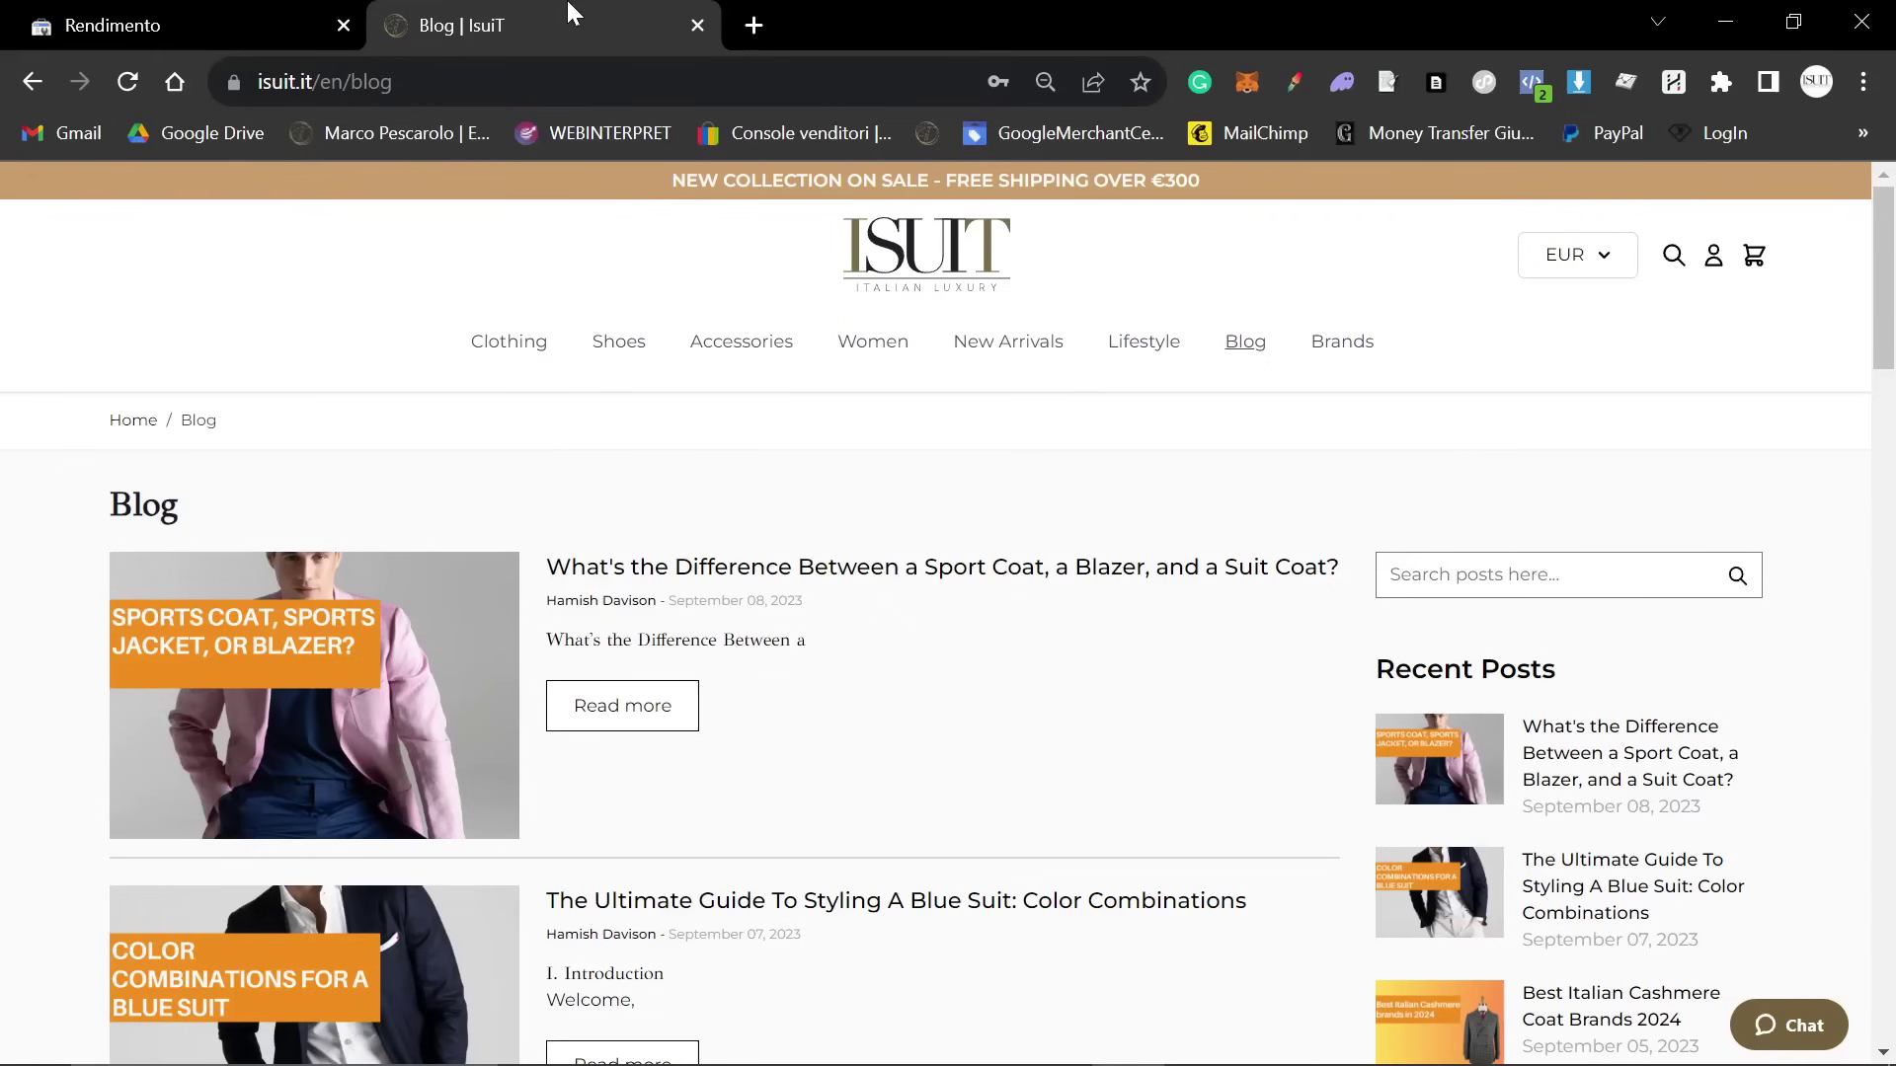
scroll(478, 702, "down", 3)
right_click(364, 672)
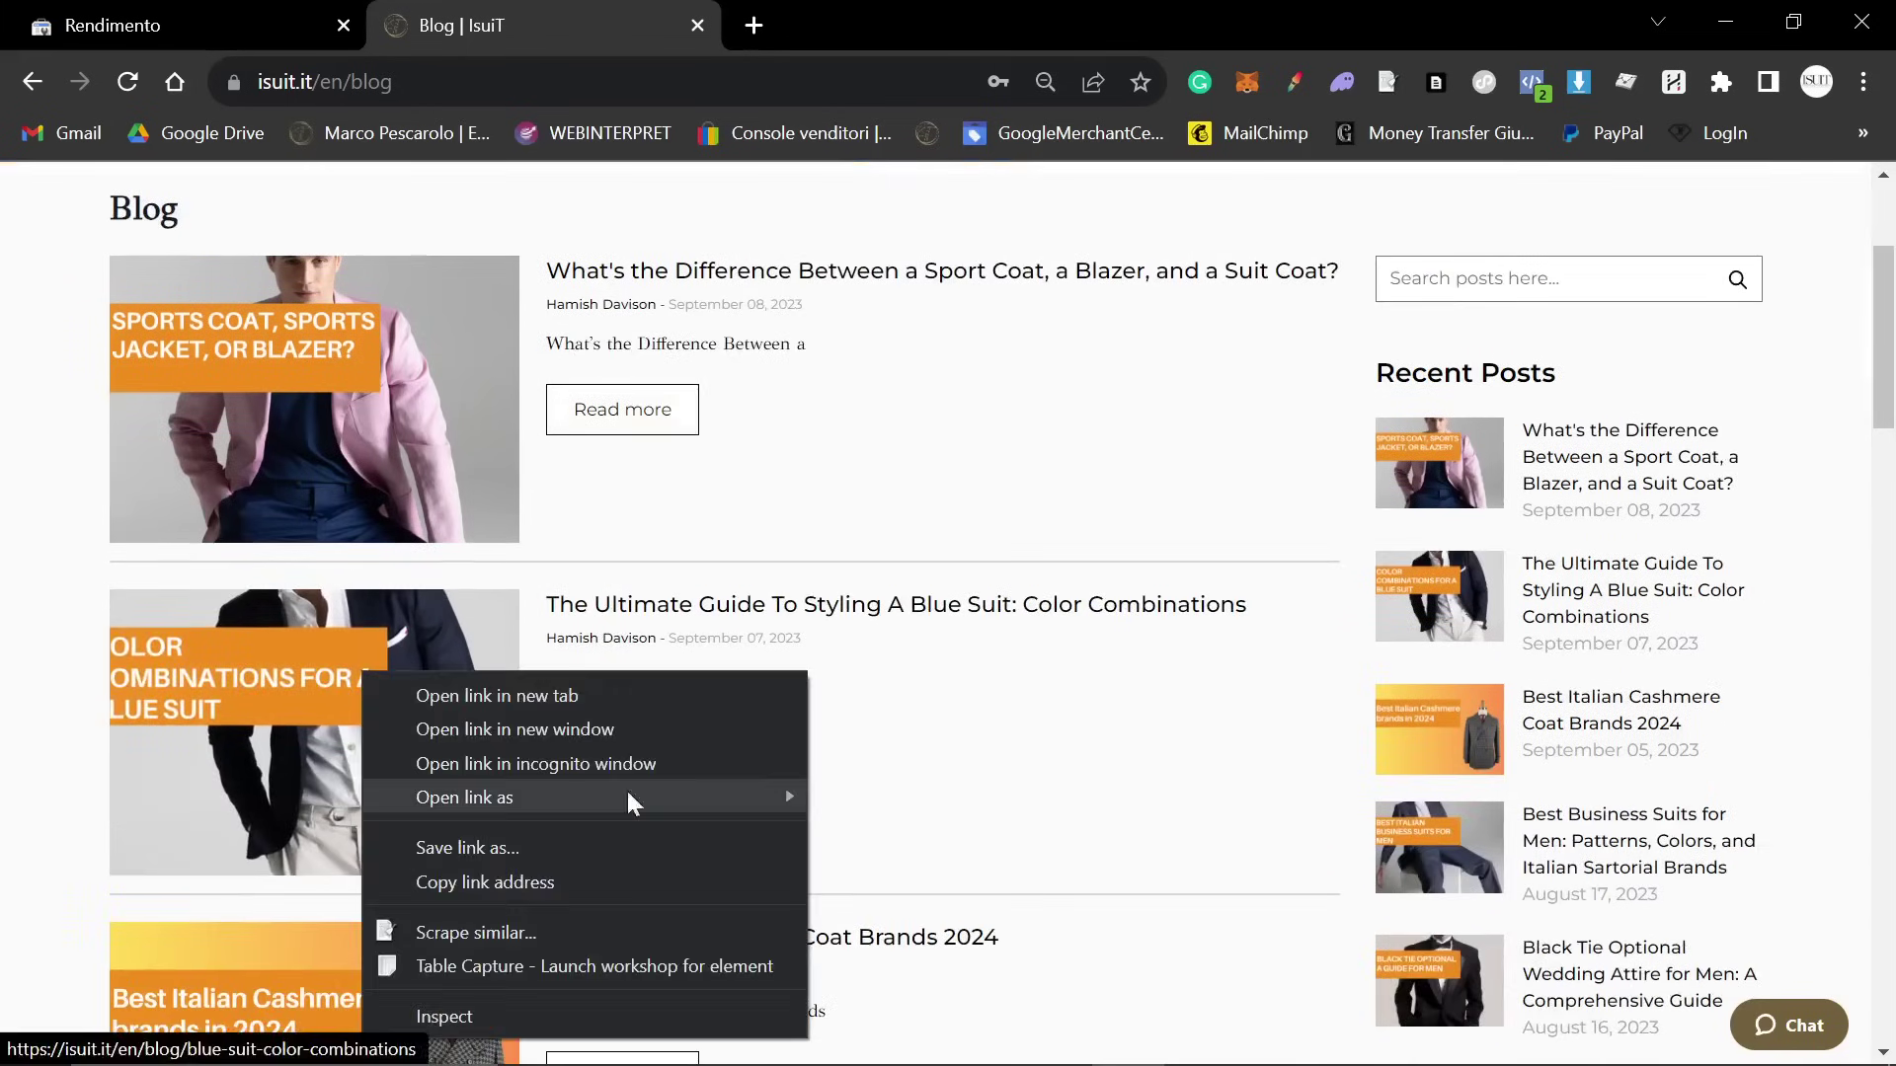
left_click(539, 882)
Change the Pagina filter to the blue-suit post URL and review its top queries
left_click(197, 24)
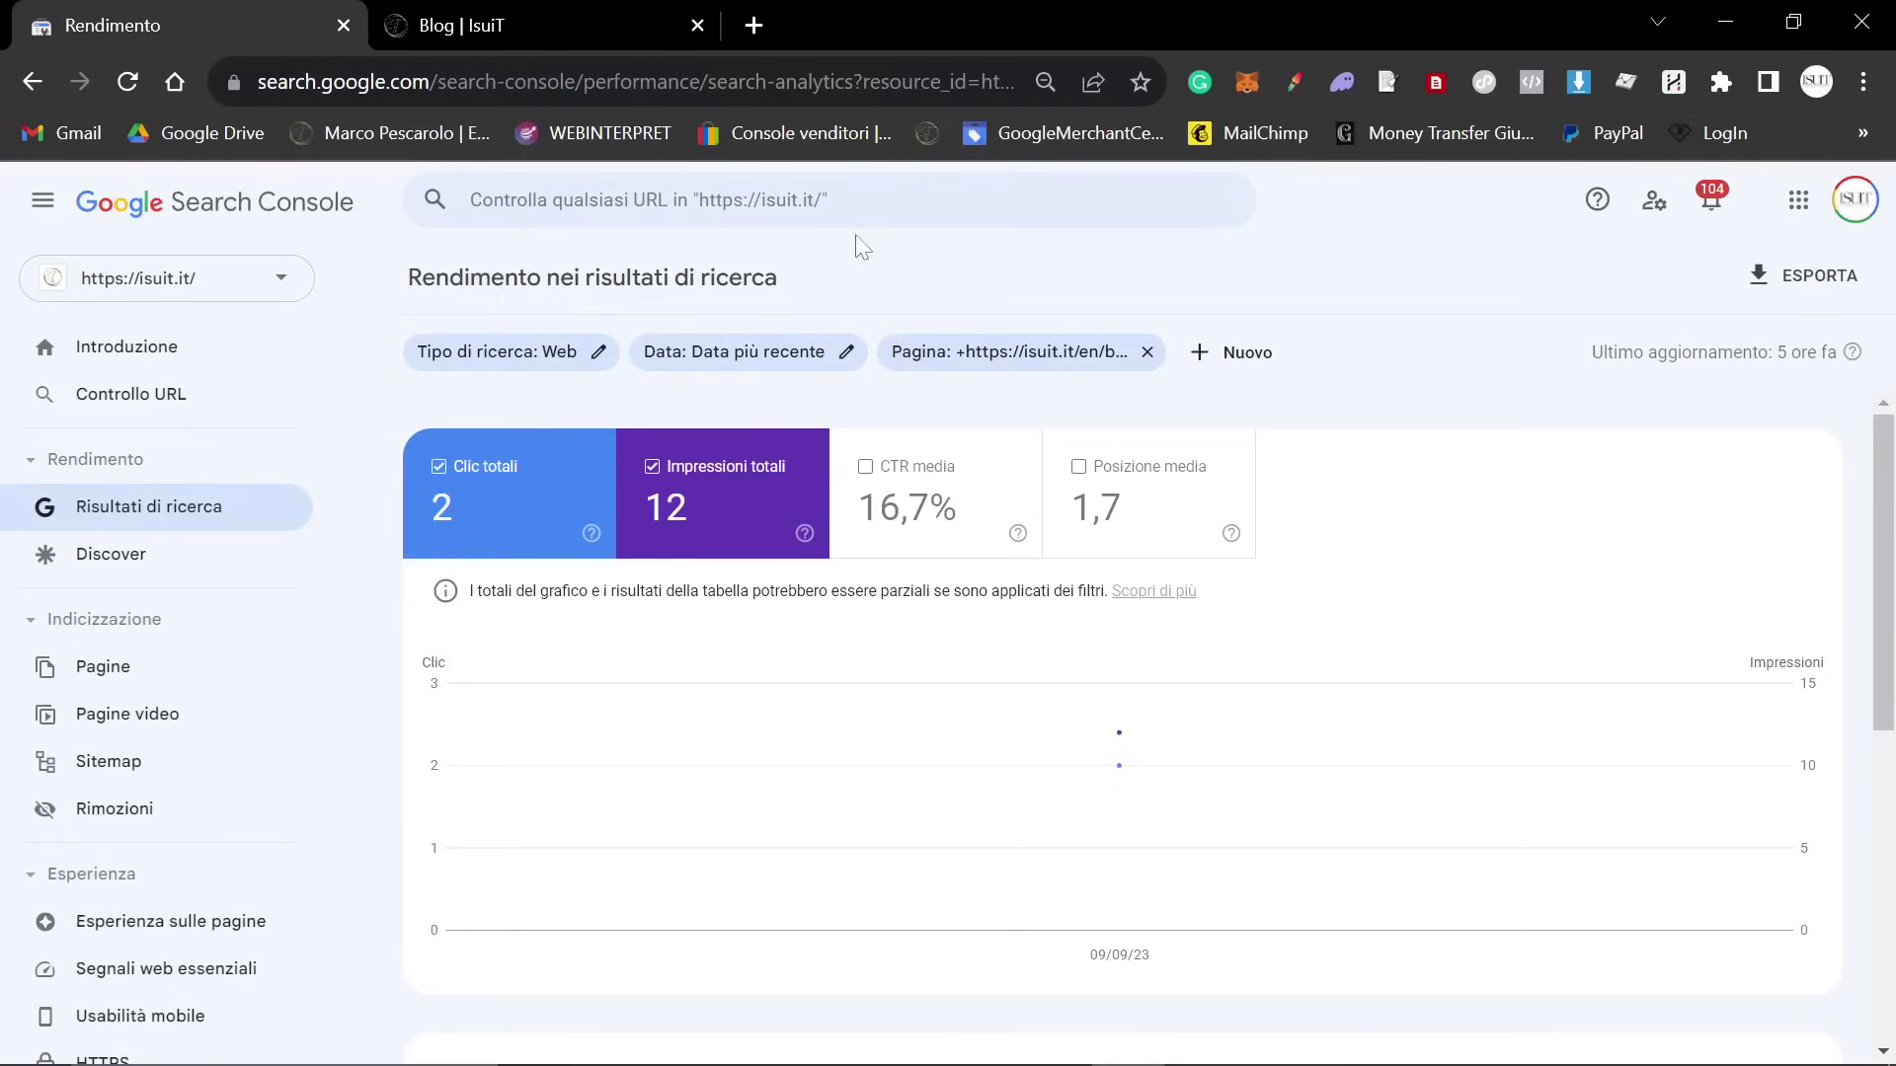
left_click(981, 347)
key("Return")
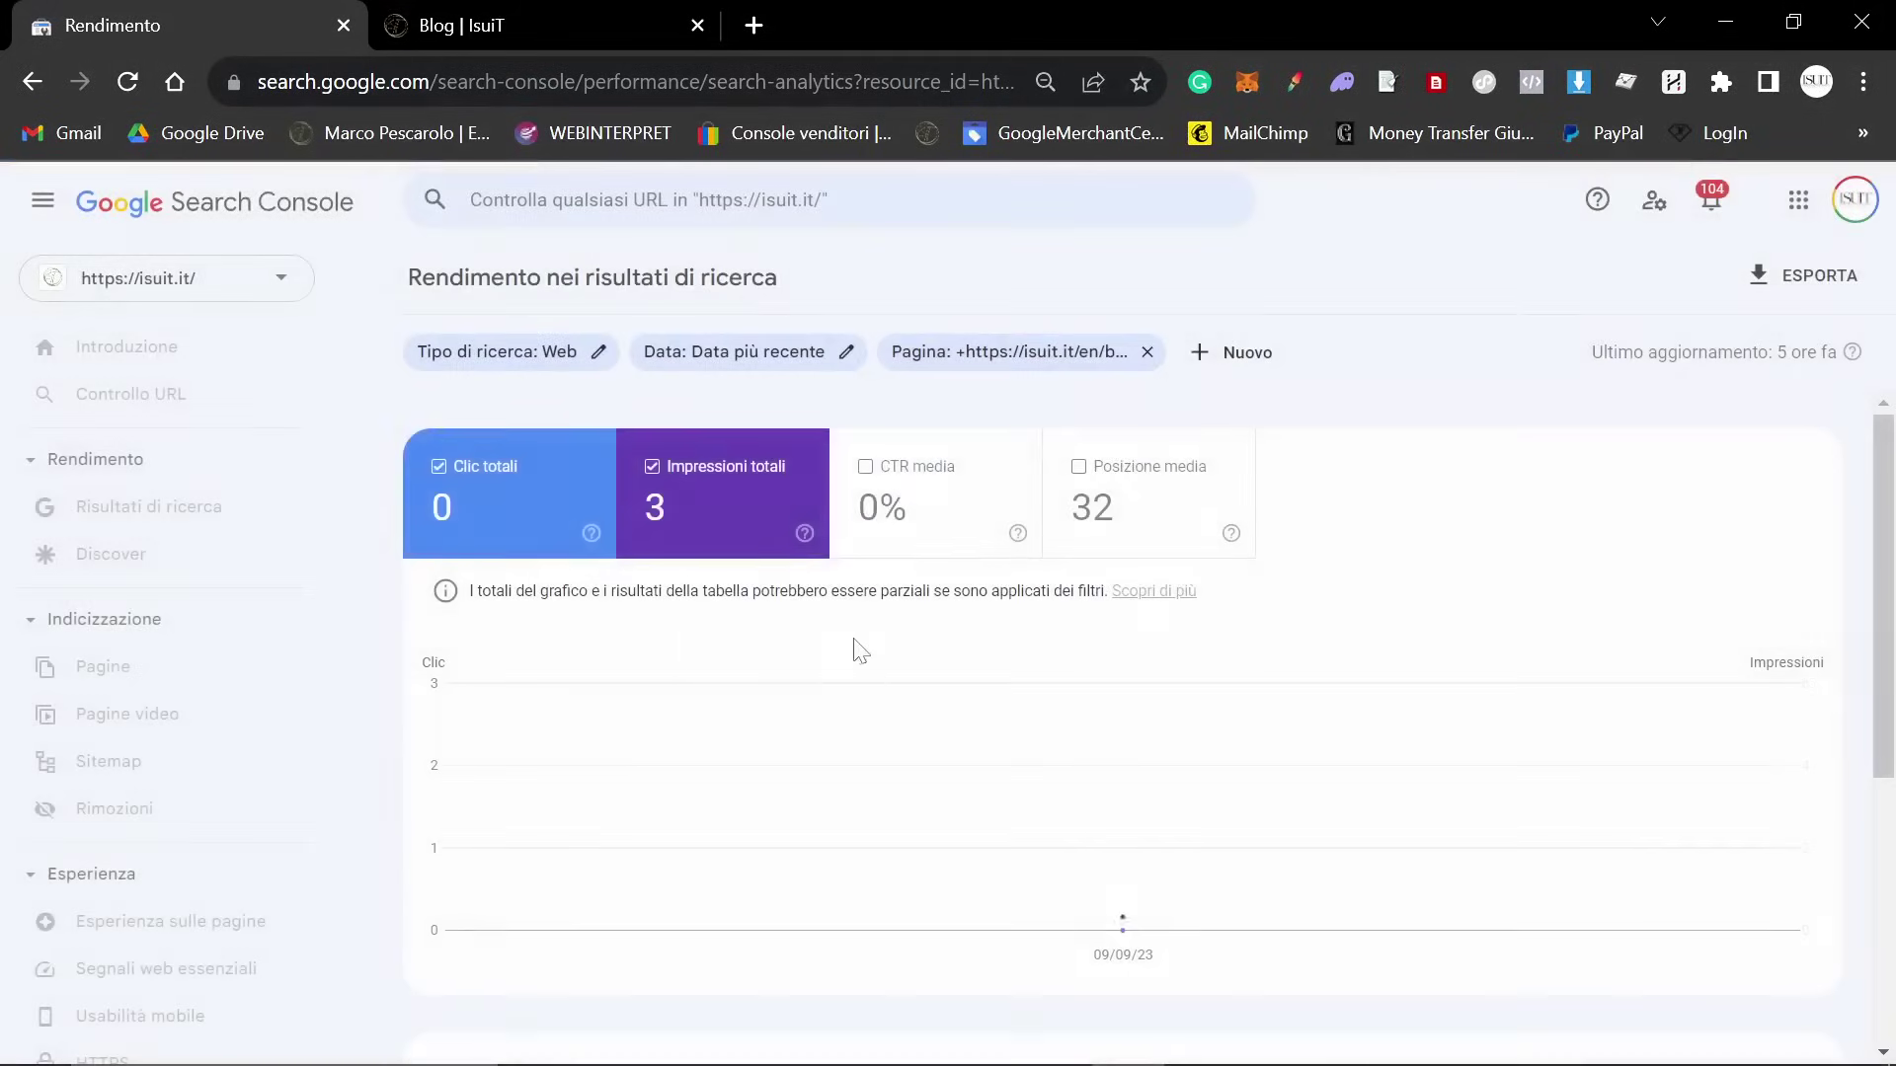
scroll(889, 647, "down", 5)
scroll(1560, 811, "up", 4)
scroll(1586, 812, "down", 4)
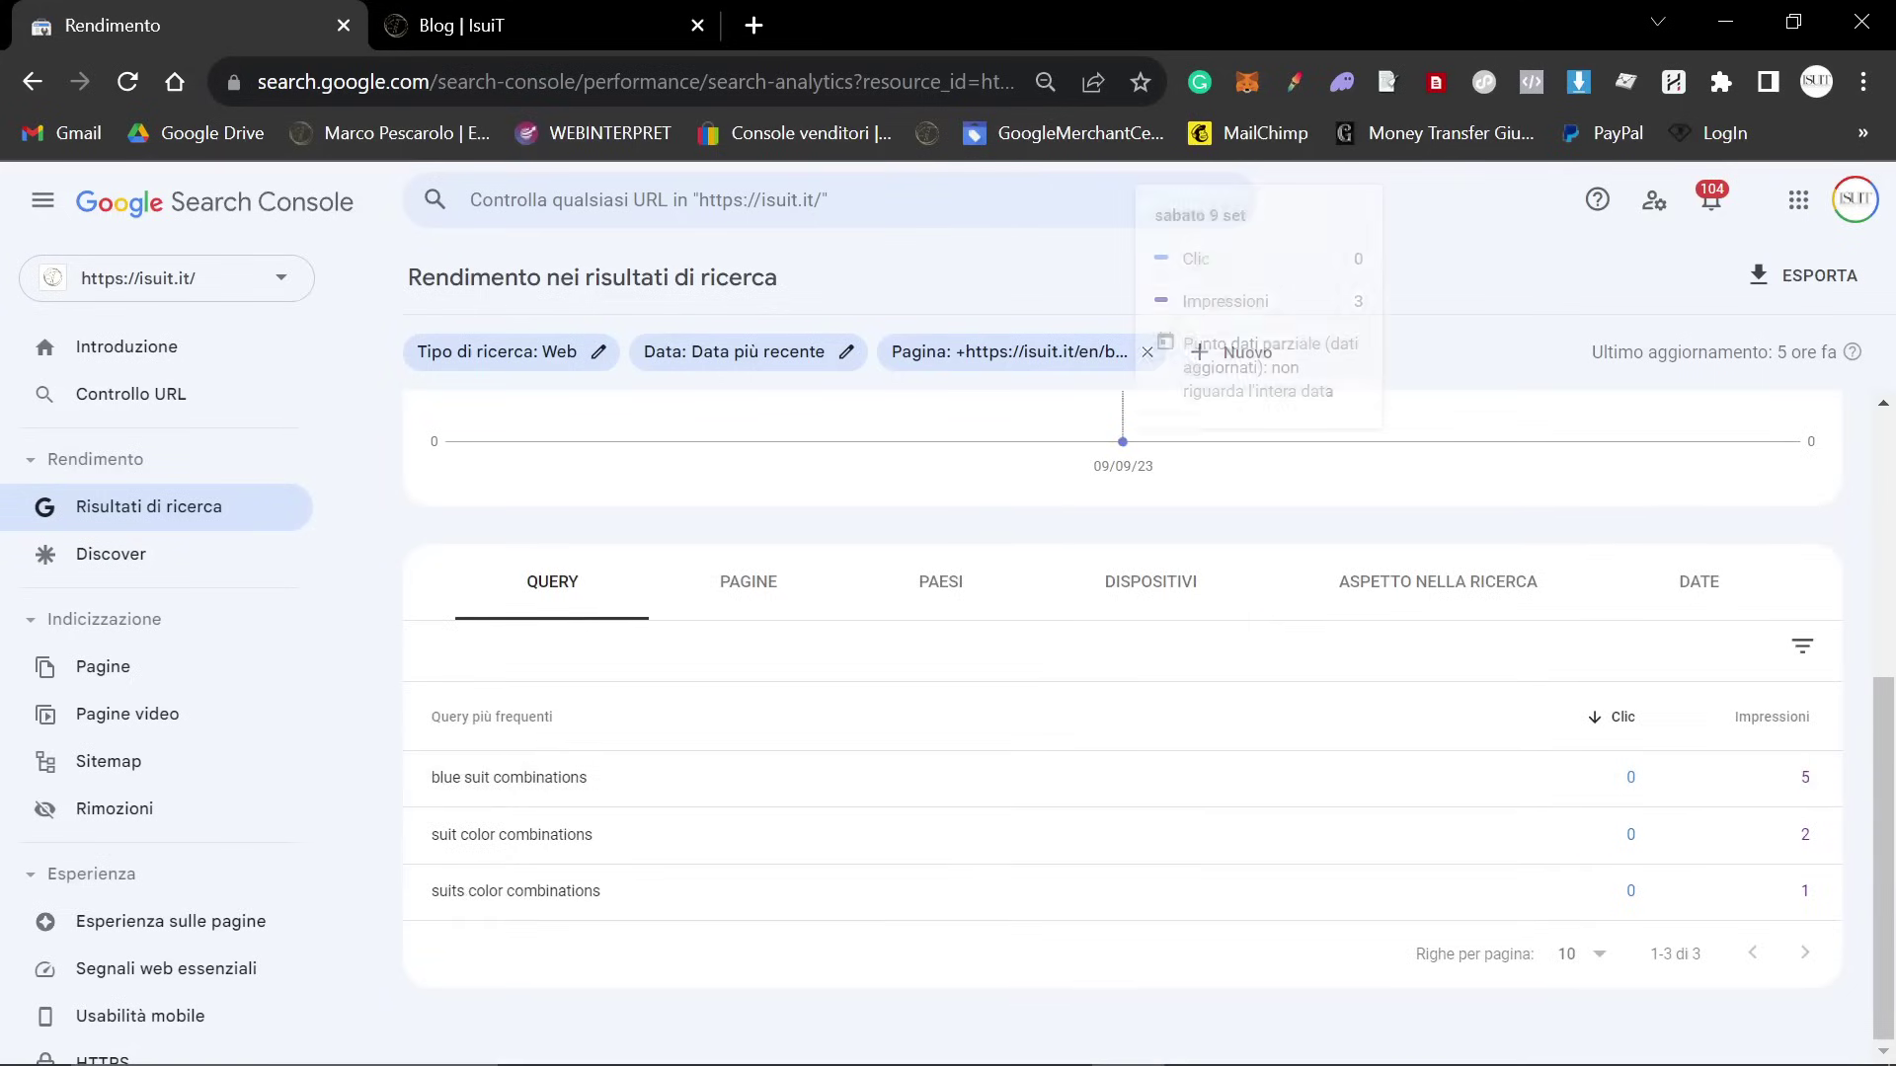
left_click(762, 22)
Search Google for 'blue suit combinations'
type("blue suit com")
key("Return")
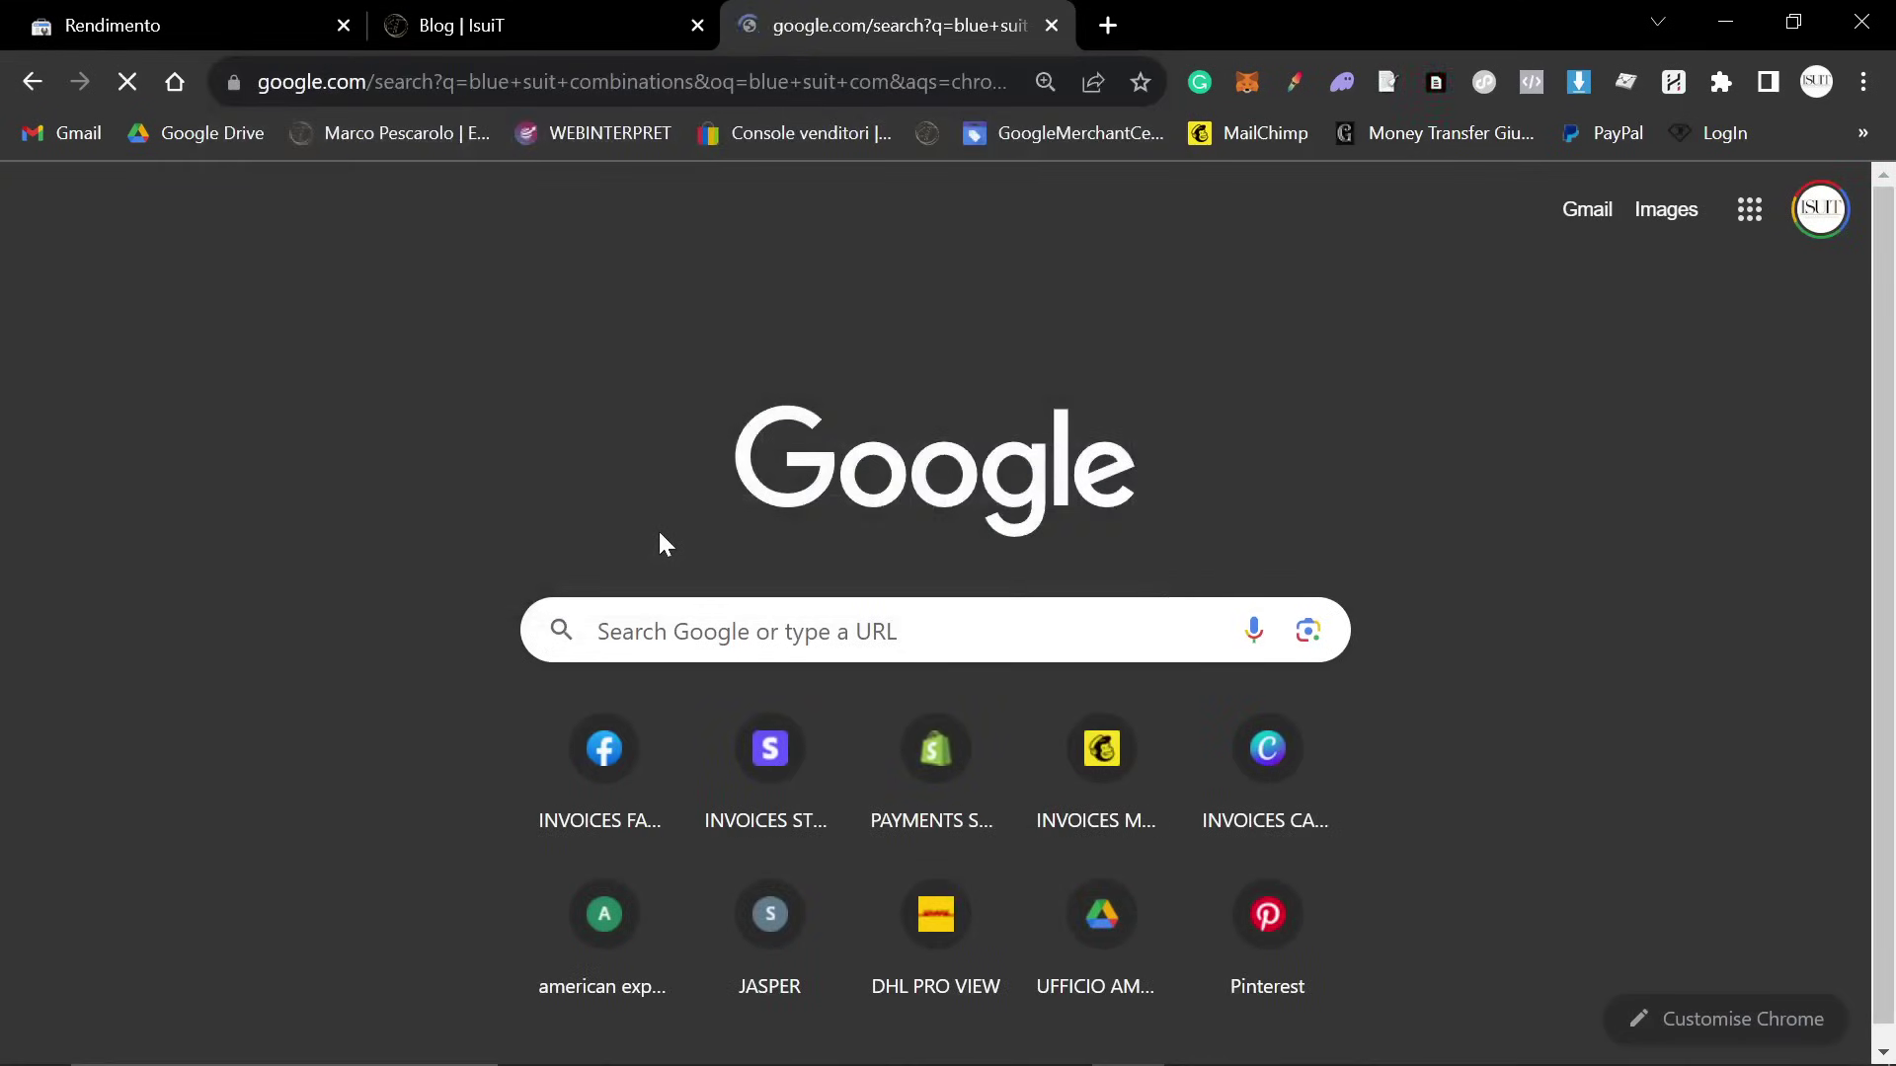
scroll(698, 613, "down", 4)
Find 'isuit' in the results, see no match, close the tab and return to ChatGPT
key("ctrl+f")
type("isuit")
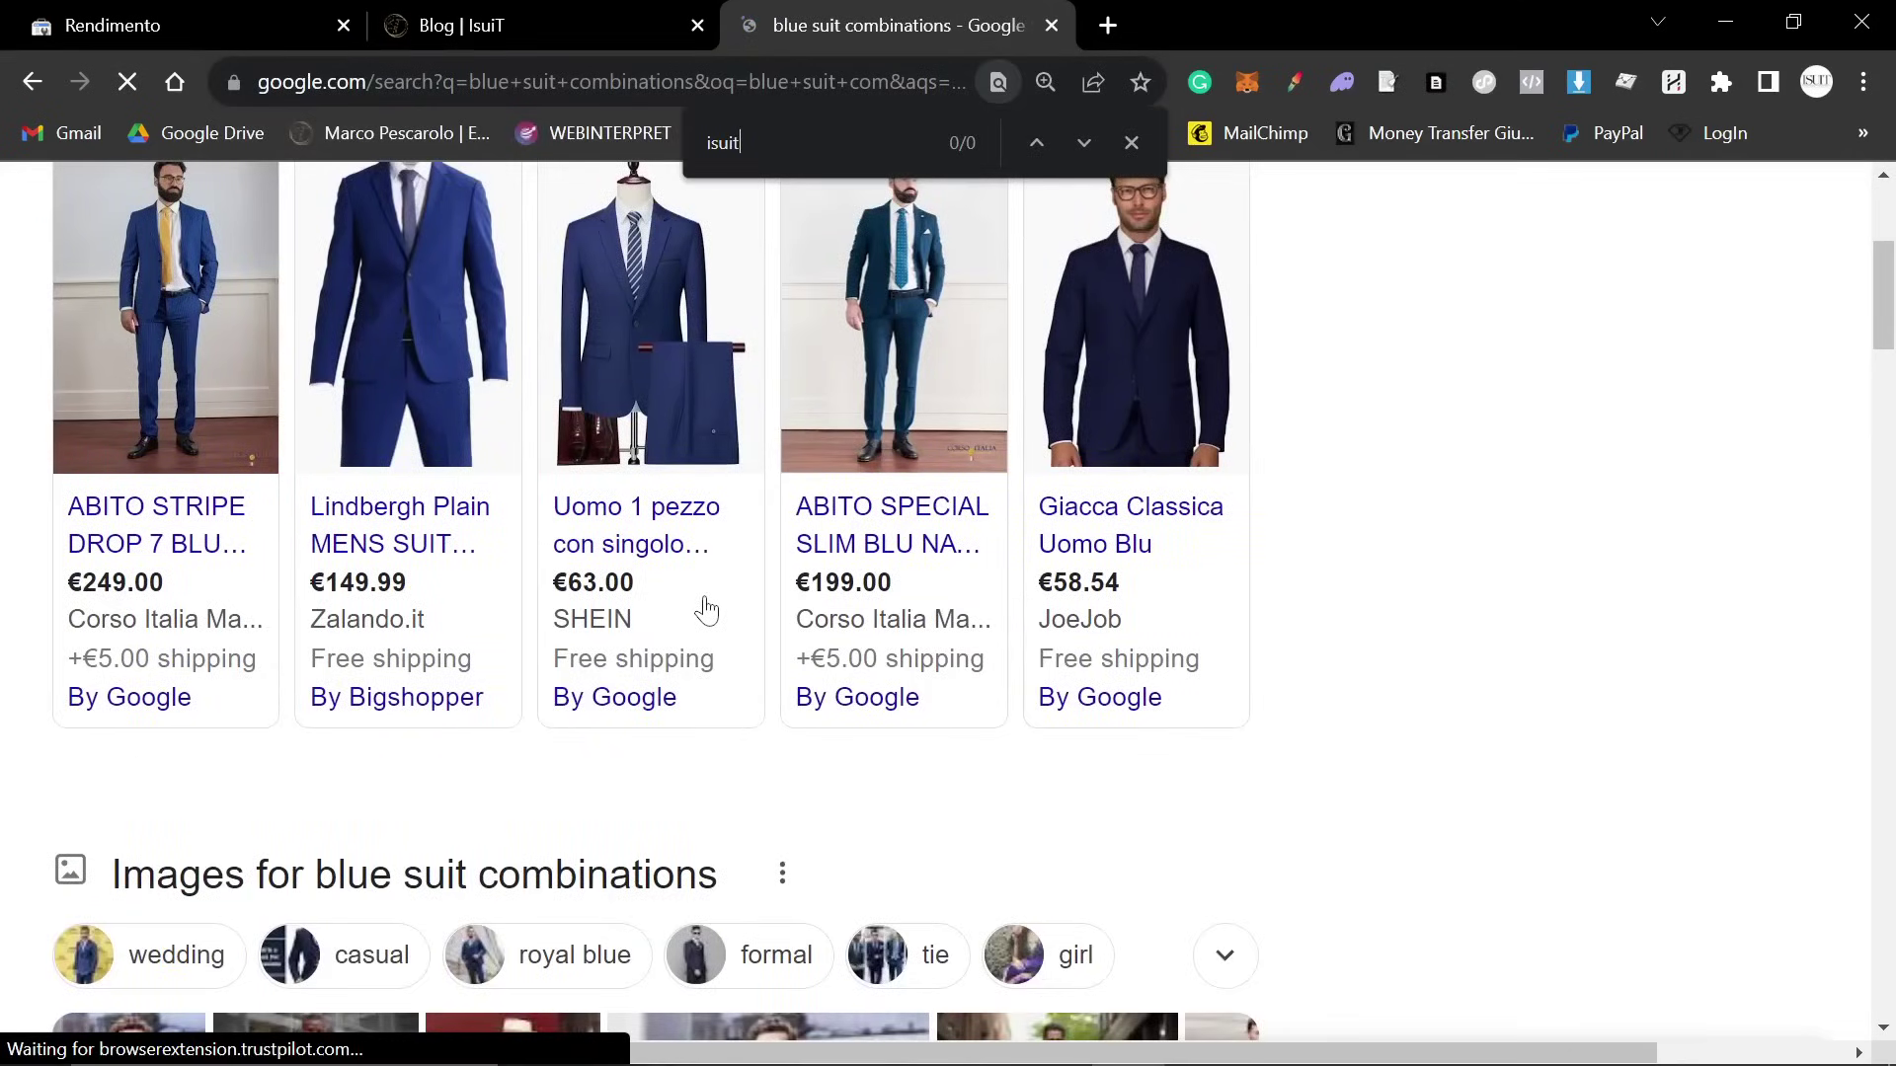
scroll(707, 610, "down", 10)
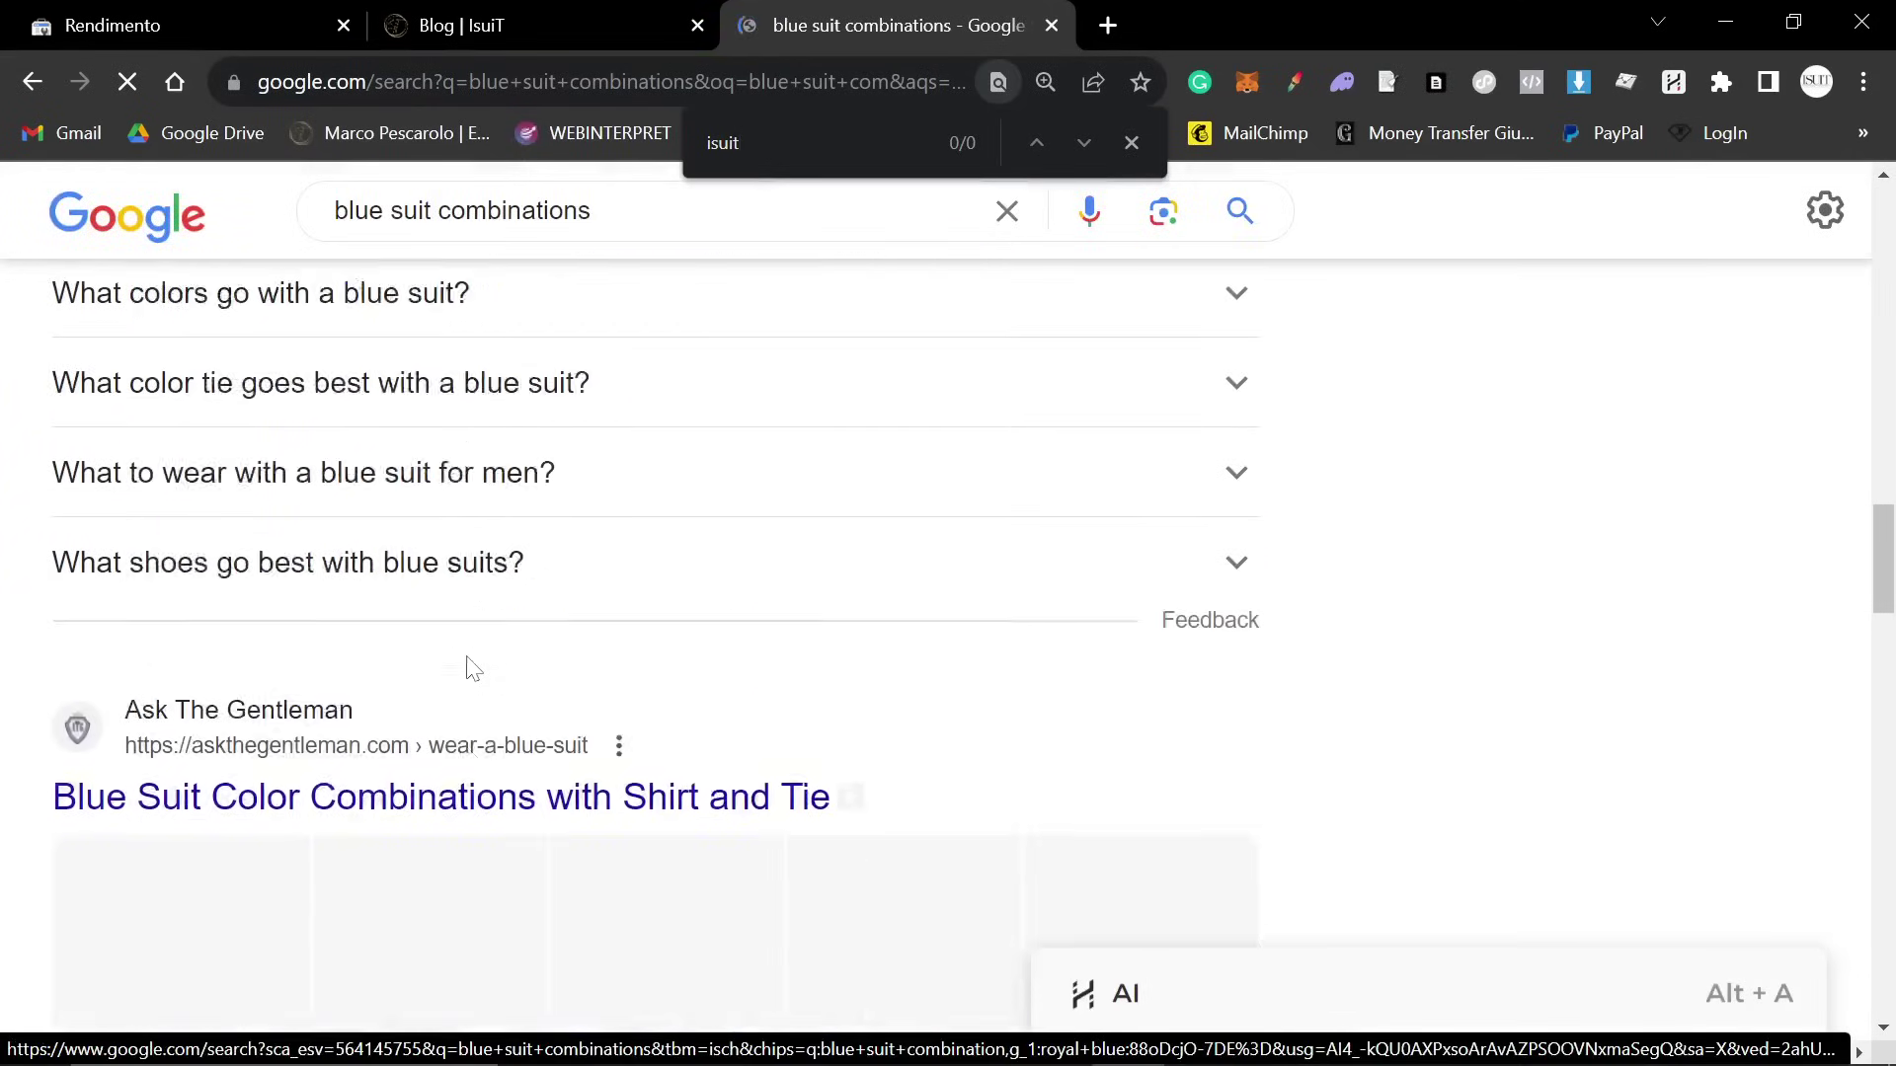
scroll(472, 667, "down", 12)
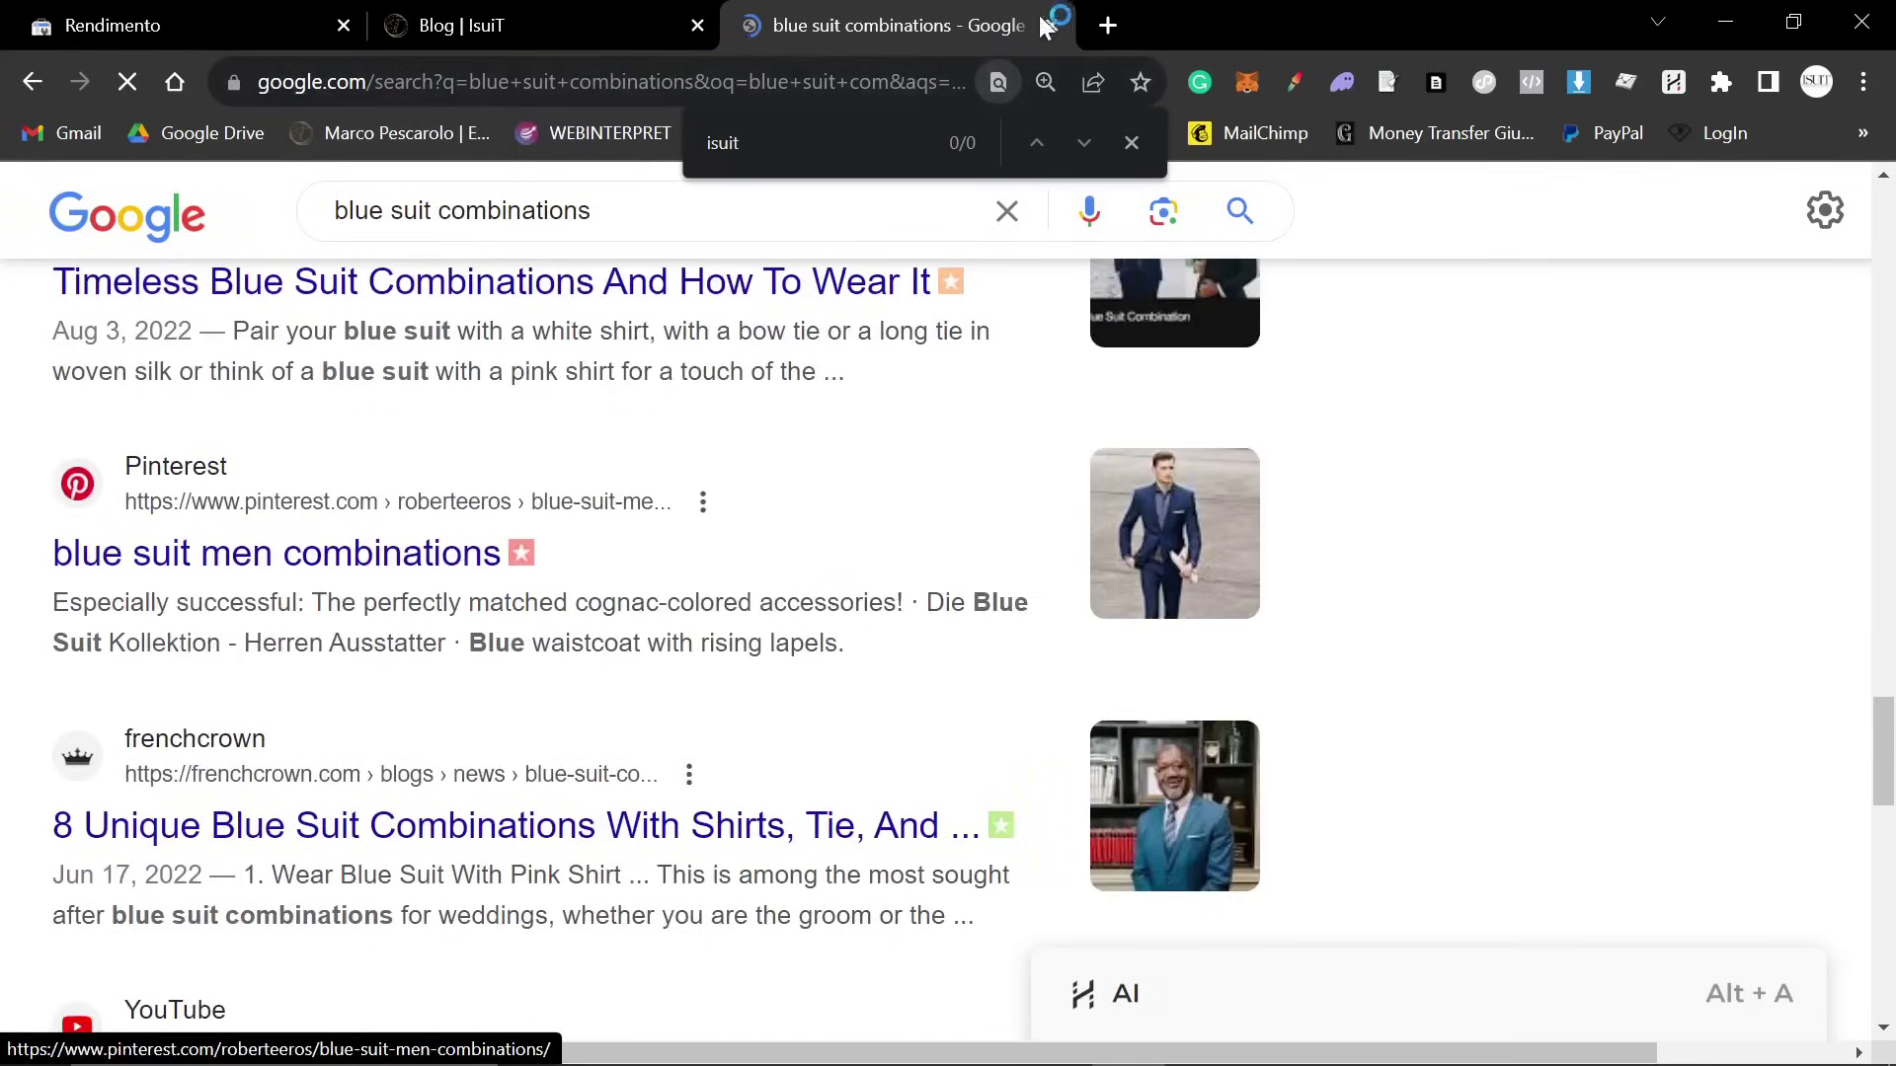
left_click(1047, 24)
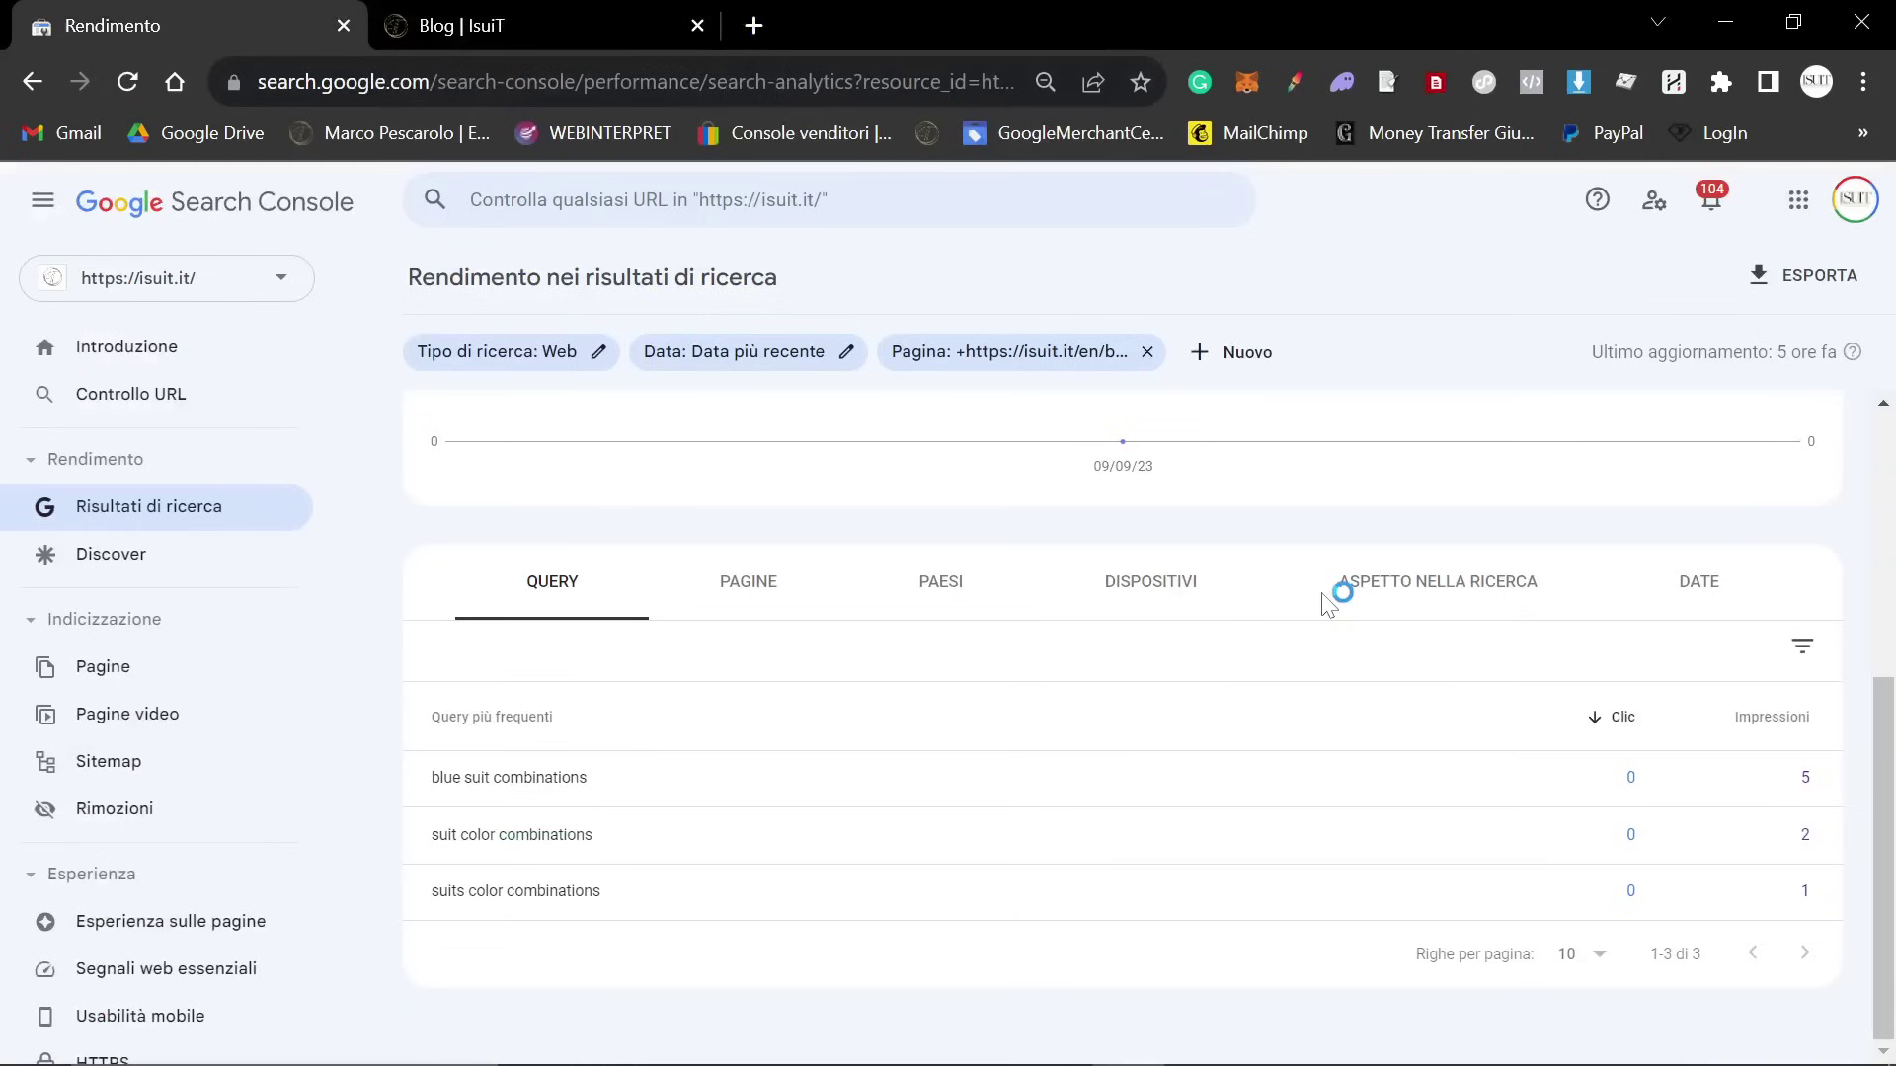
key("alt+Tab")
key("alt+Tab")
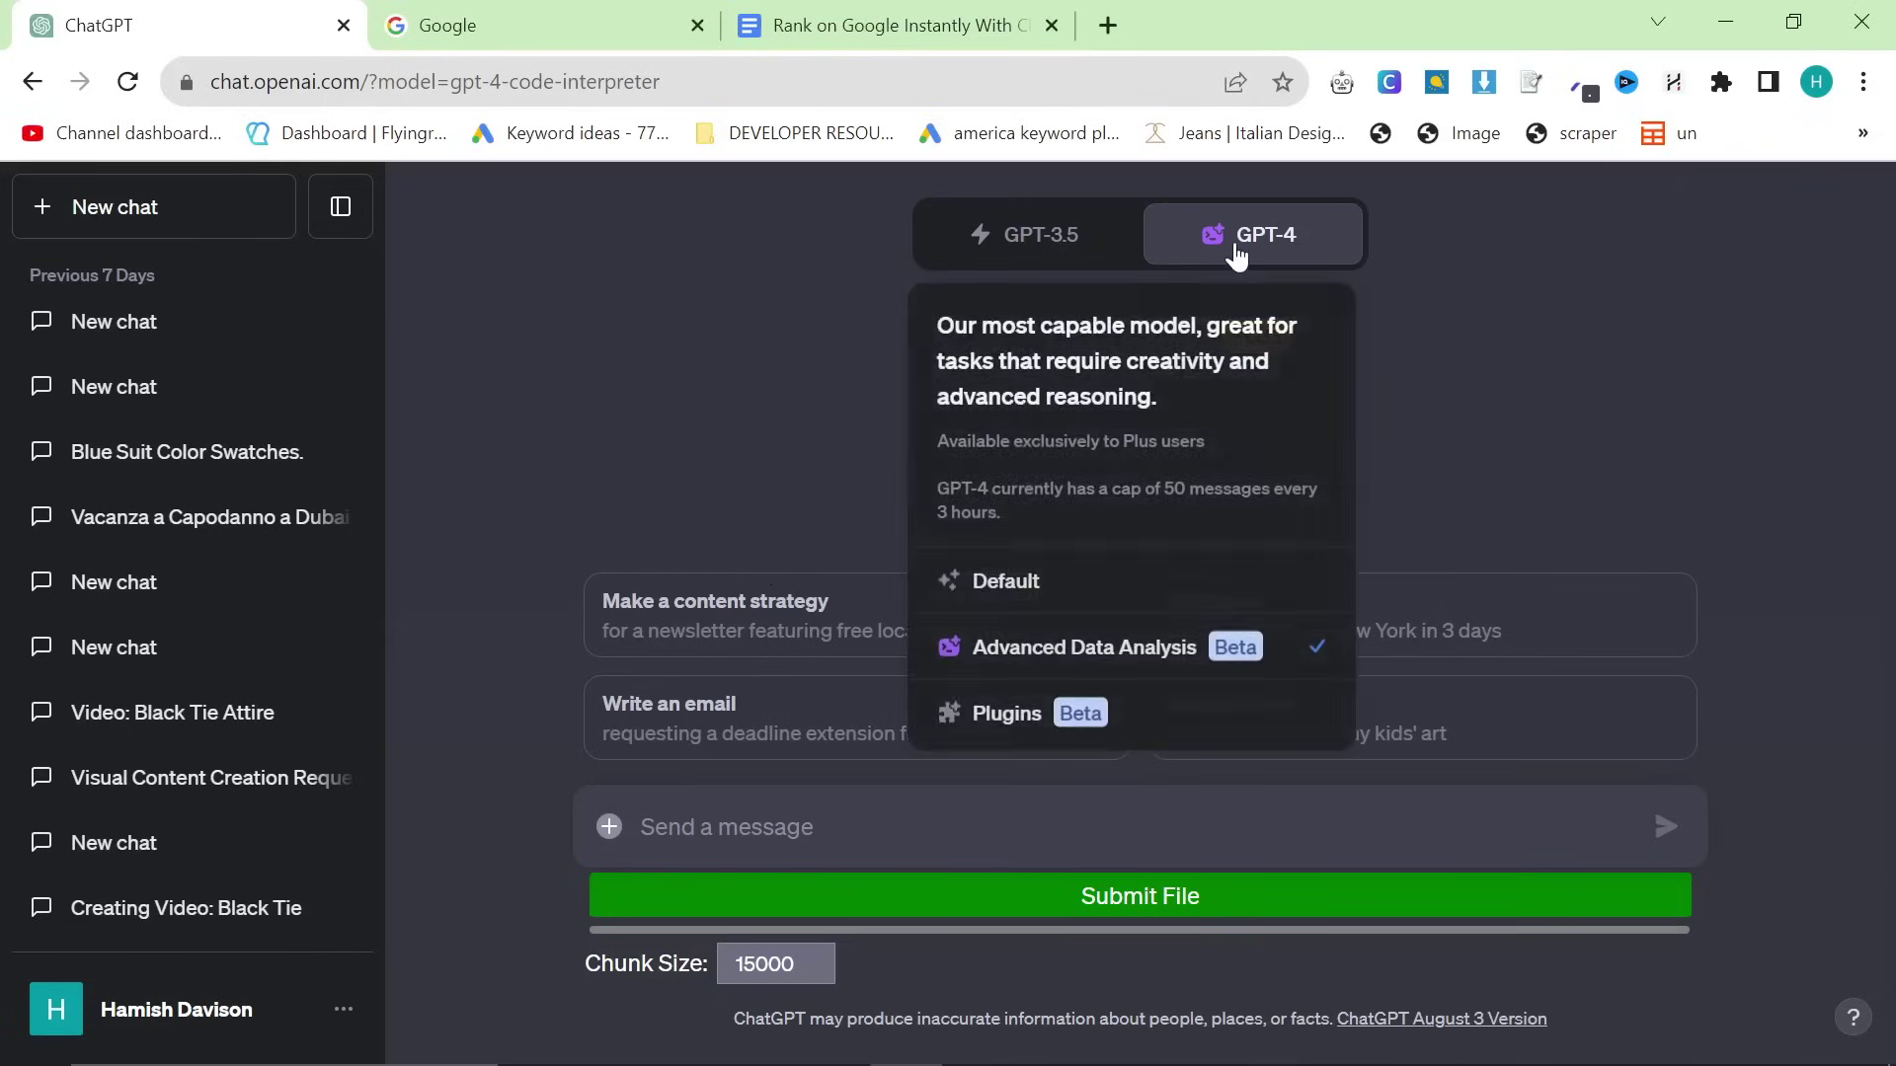
Check the GPT-4 model menu in ChatGPT and bring up the account options menu
mouse_move(1312, 233)
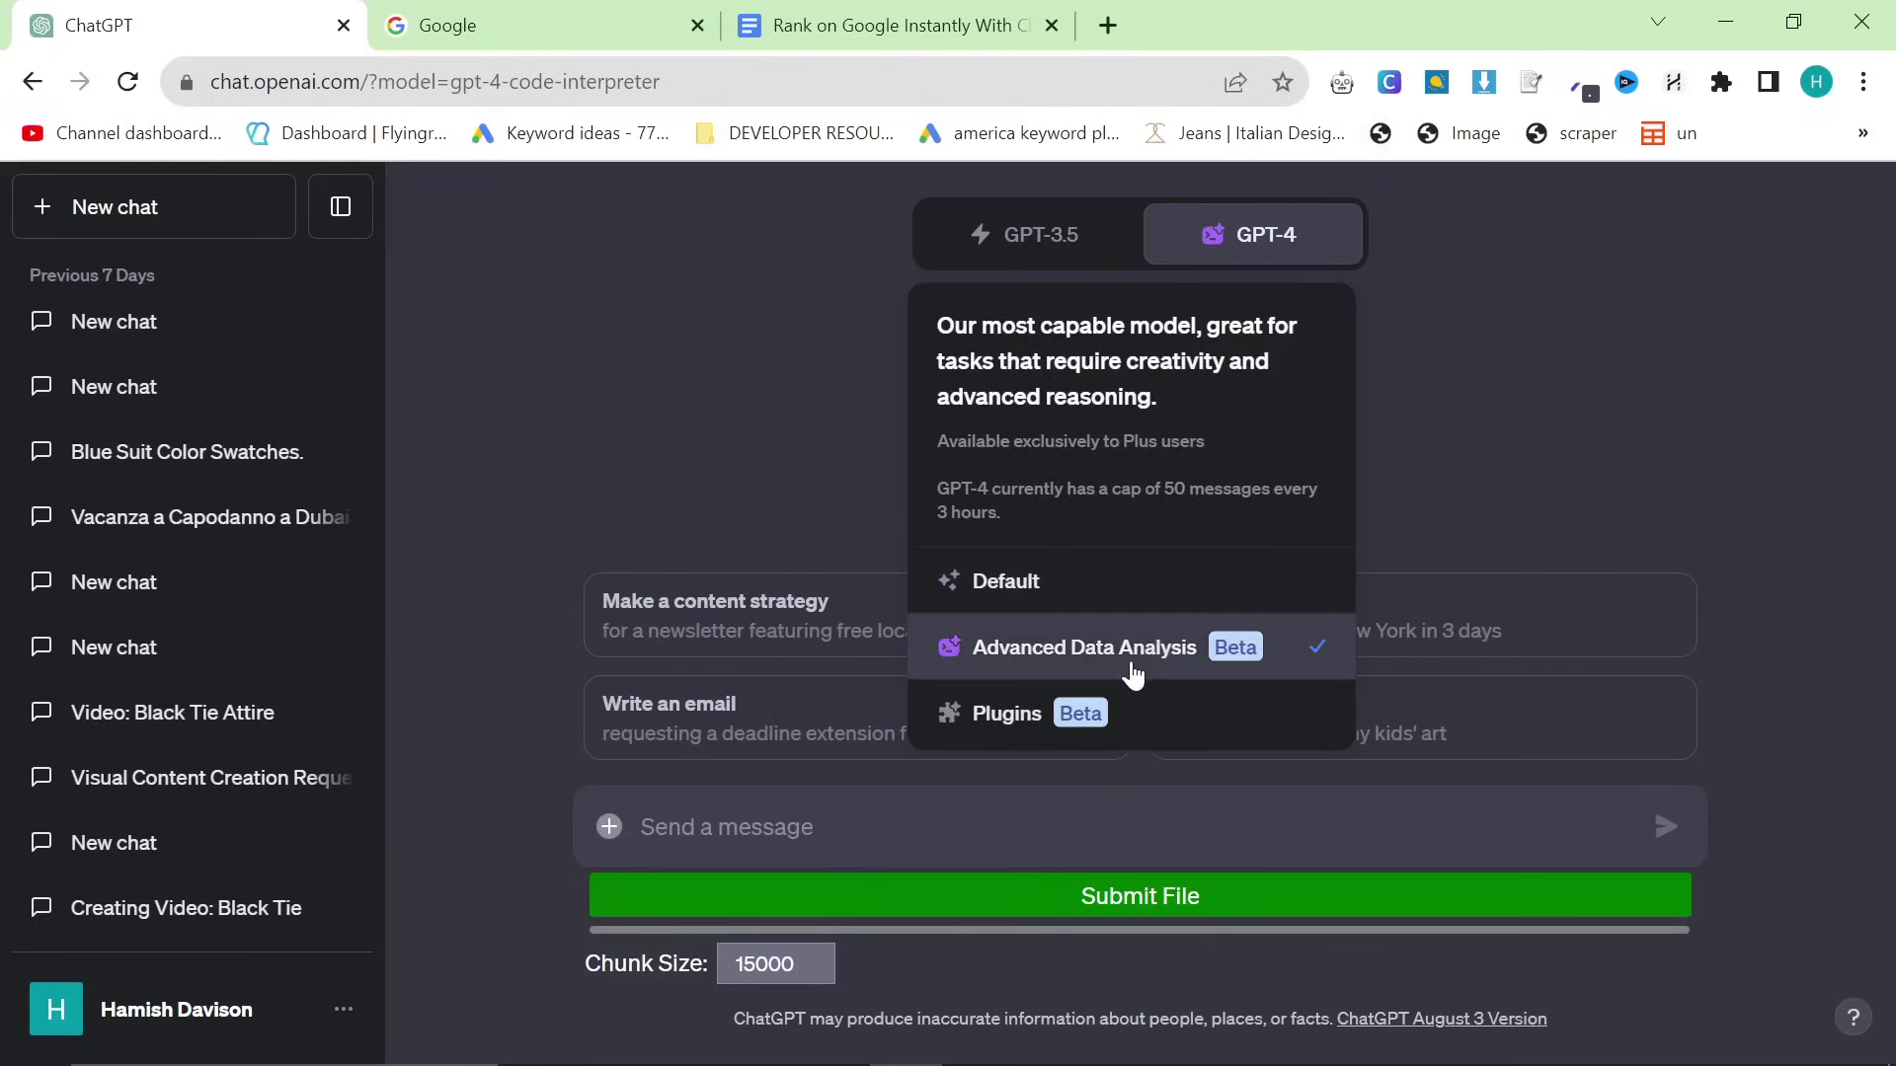
key("alt+Tab")
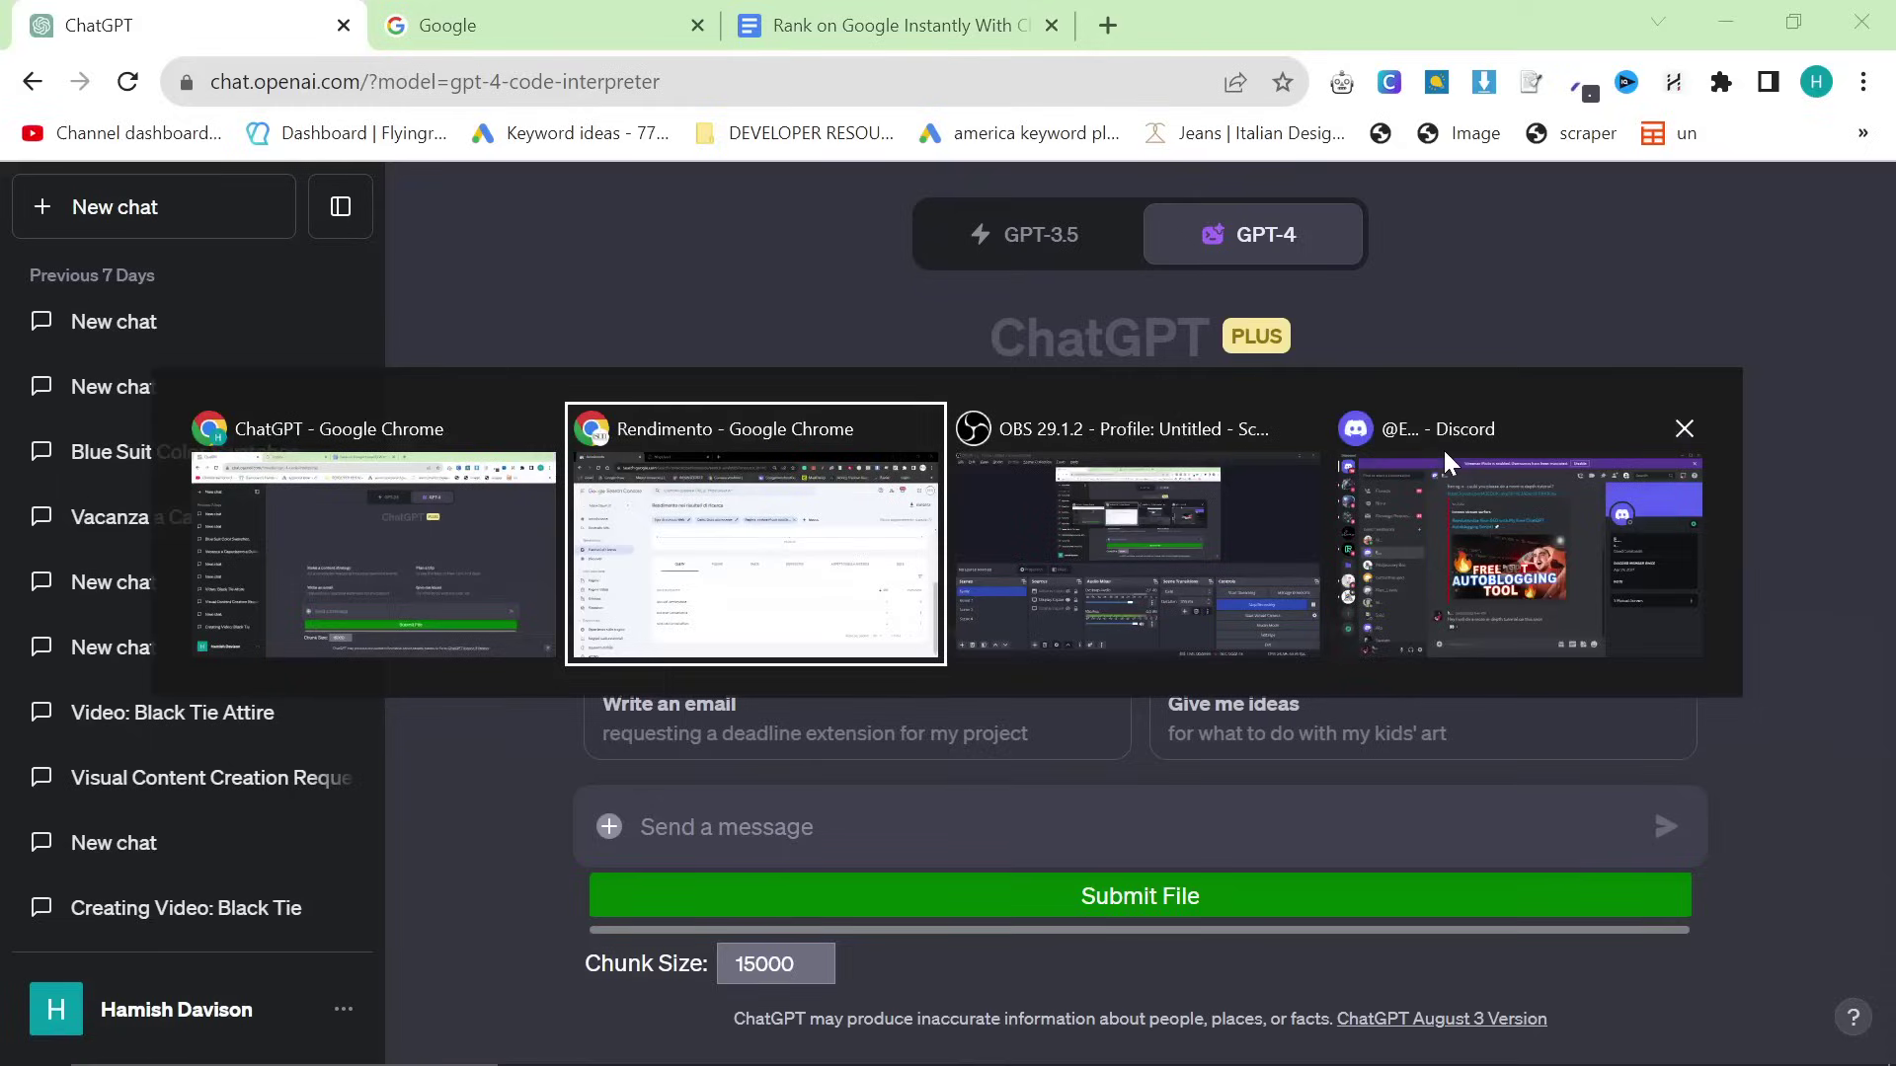
left_click(446, 635)
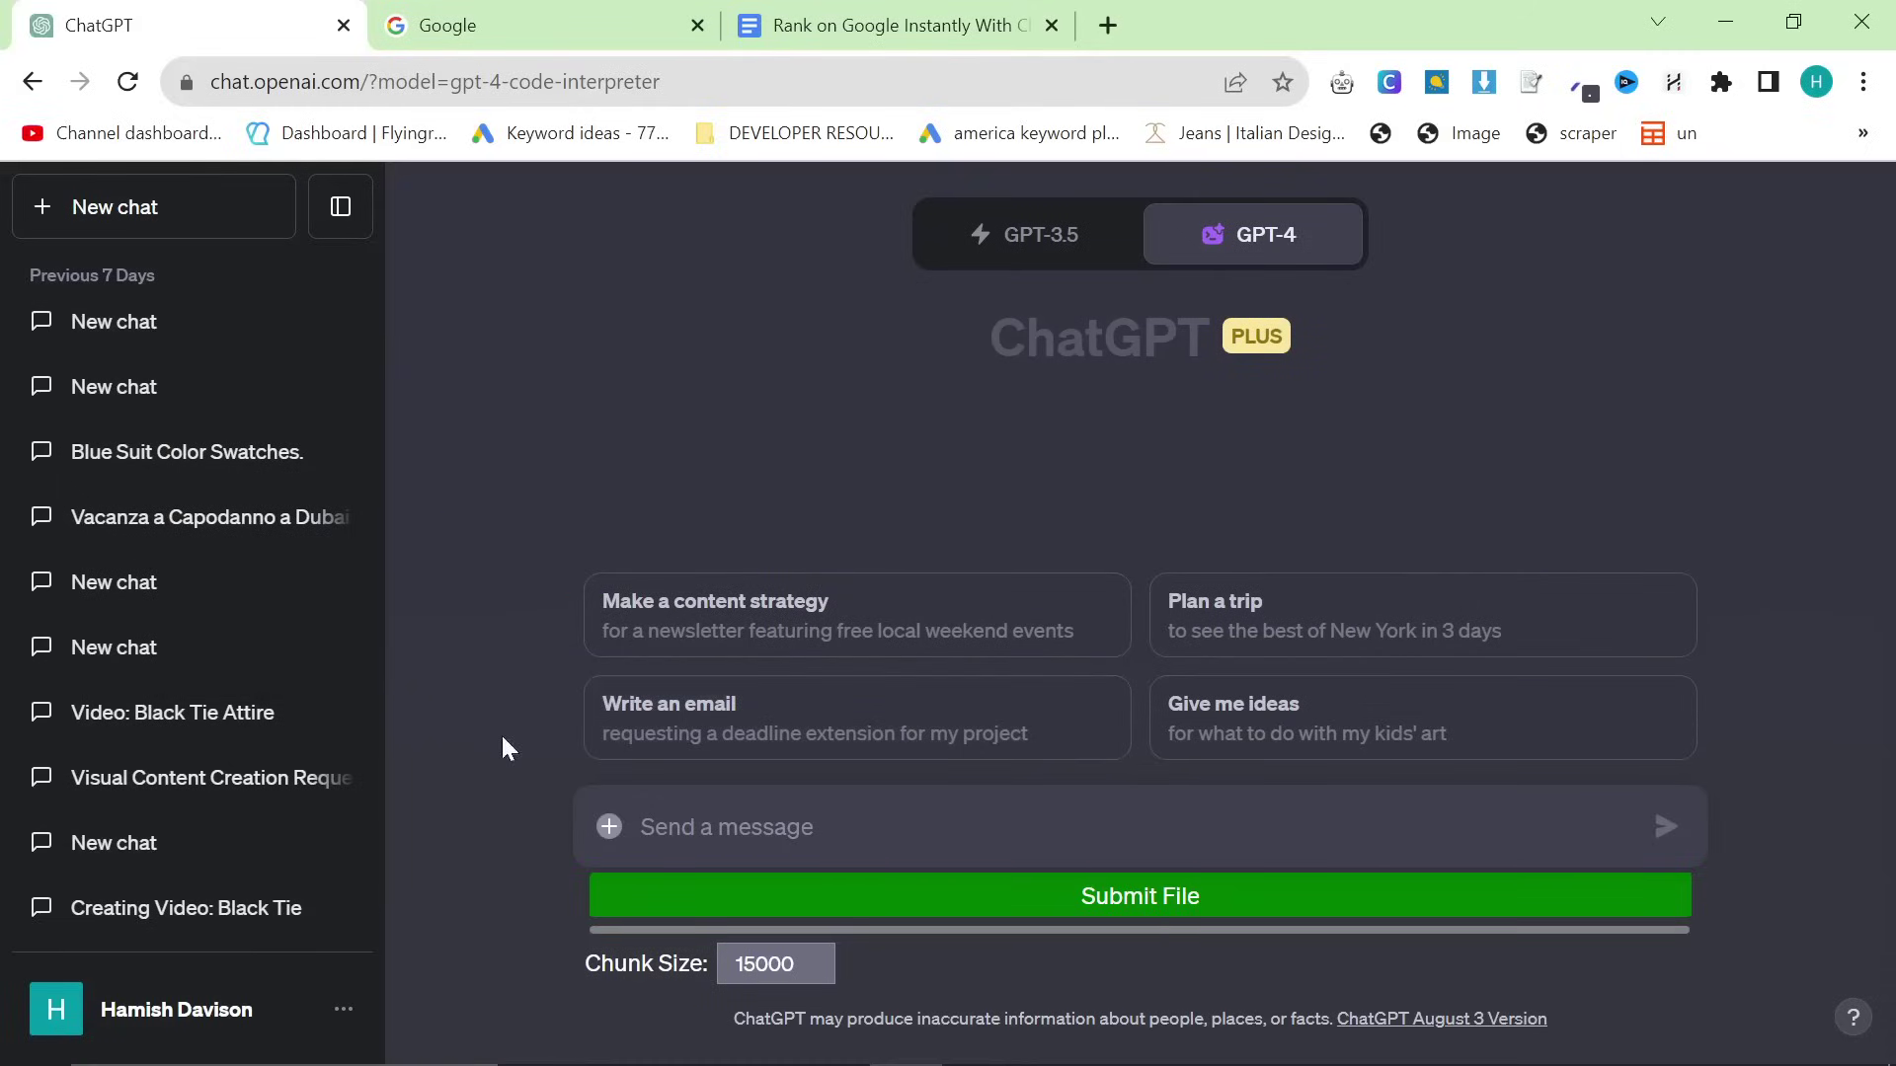
left_click(221, 1000)
Open Custom instructions and read through both instruction boxes
left_click(220, 769)
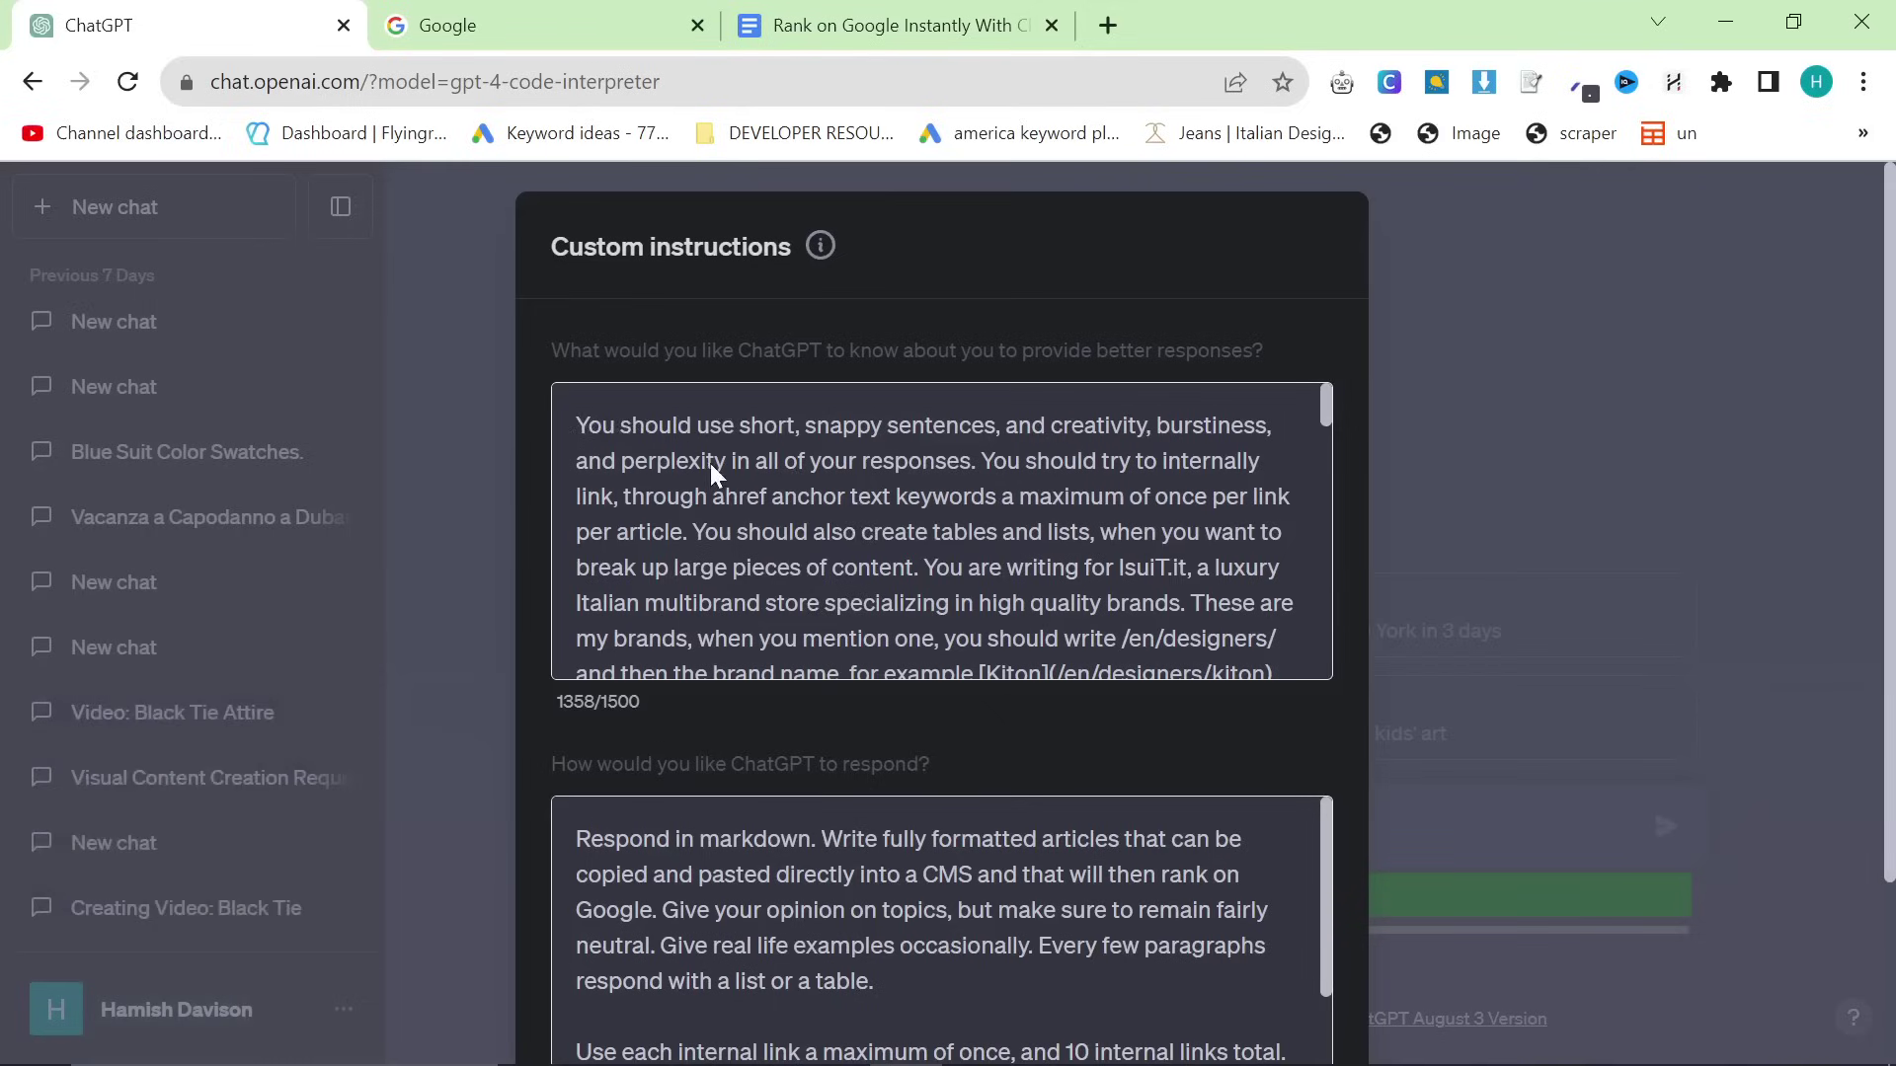
scroll(745, 486, "down", 3)
scroll(791, 498, "up", 2)
scroll(846, 494, "down", 3)
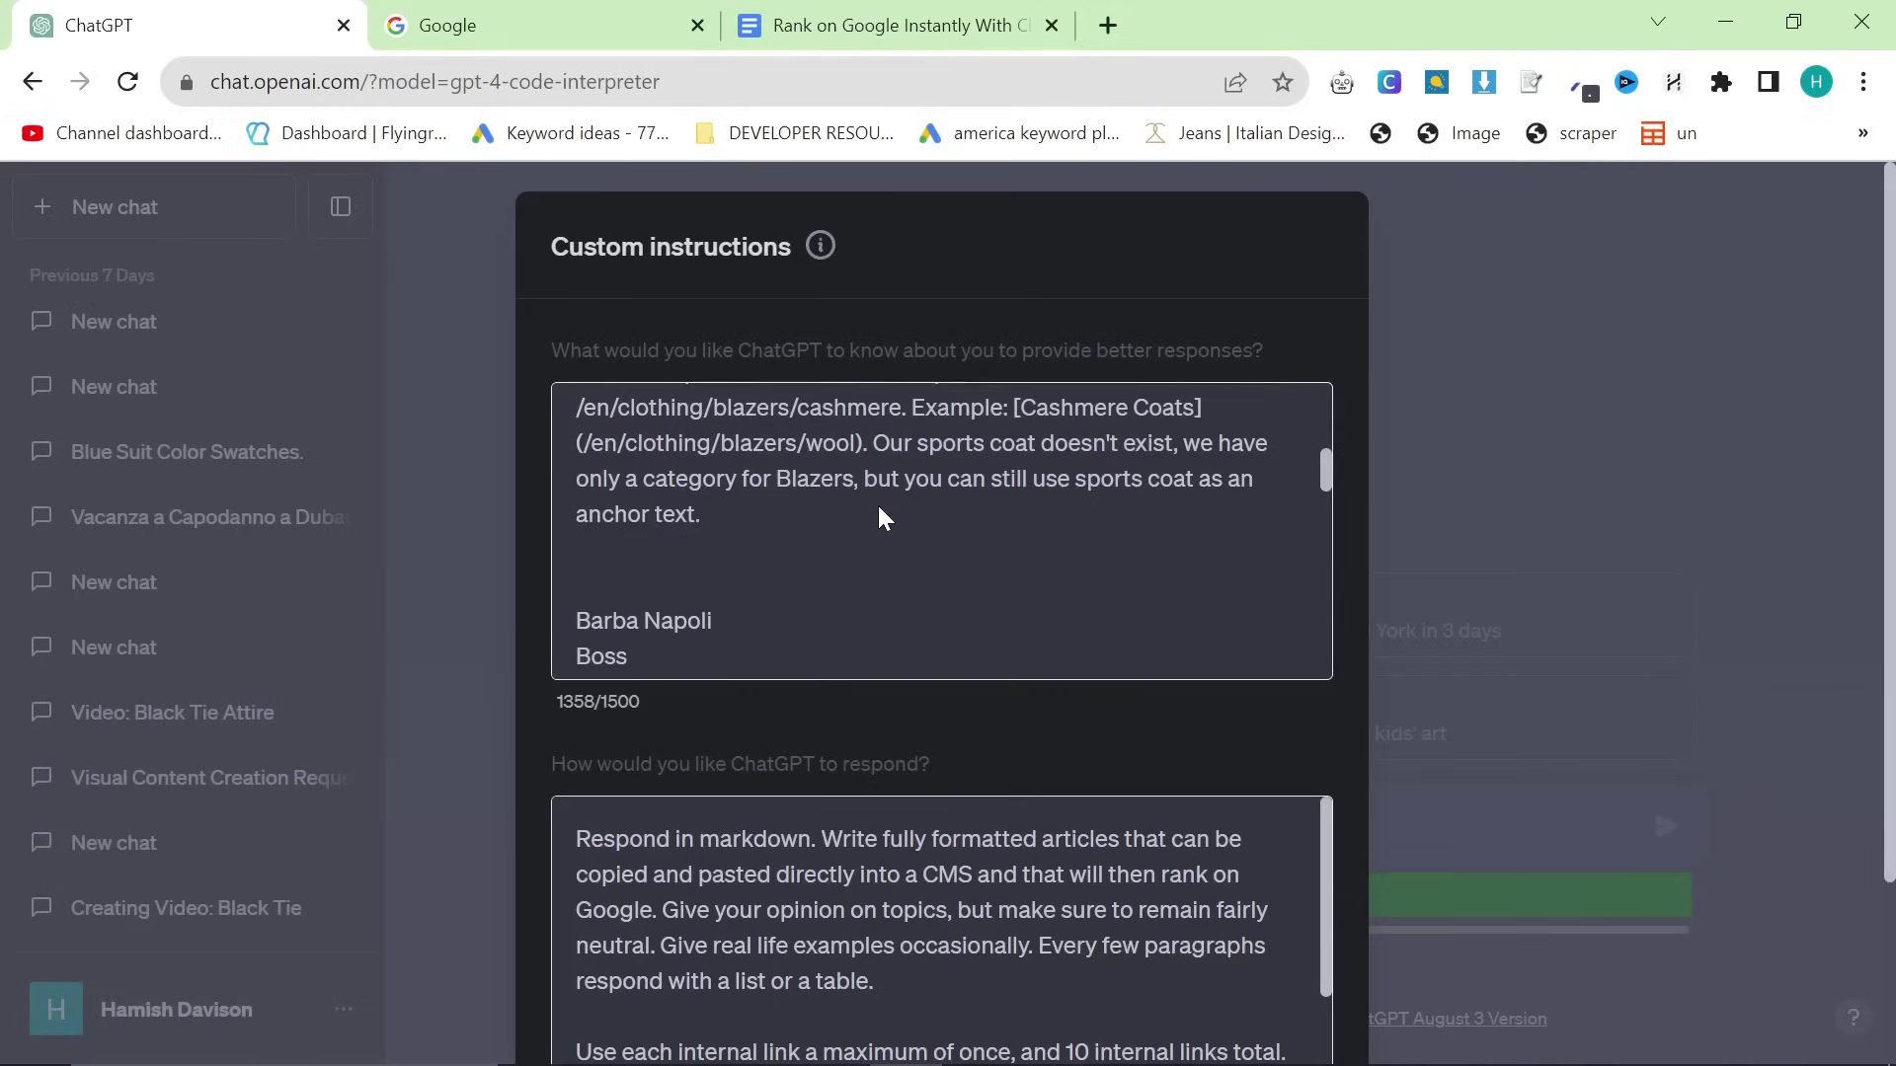
scroll(820, 542, "down", 2)
scroll(826, 542, "up", 2)
scroll(896, 486, "up", 2)
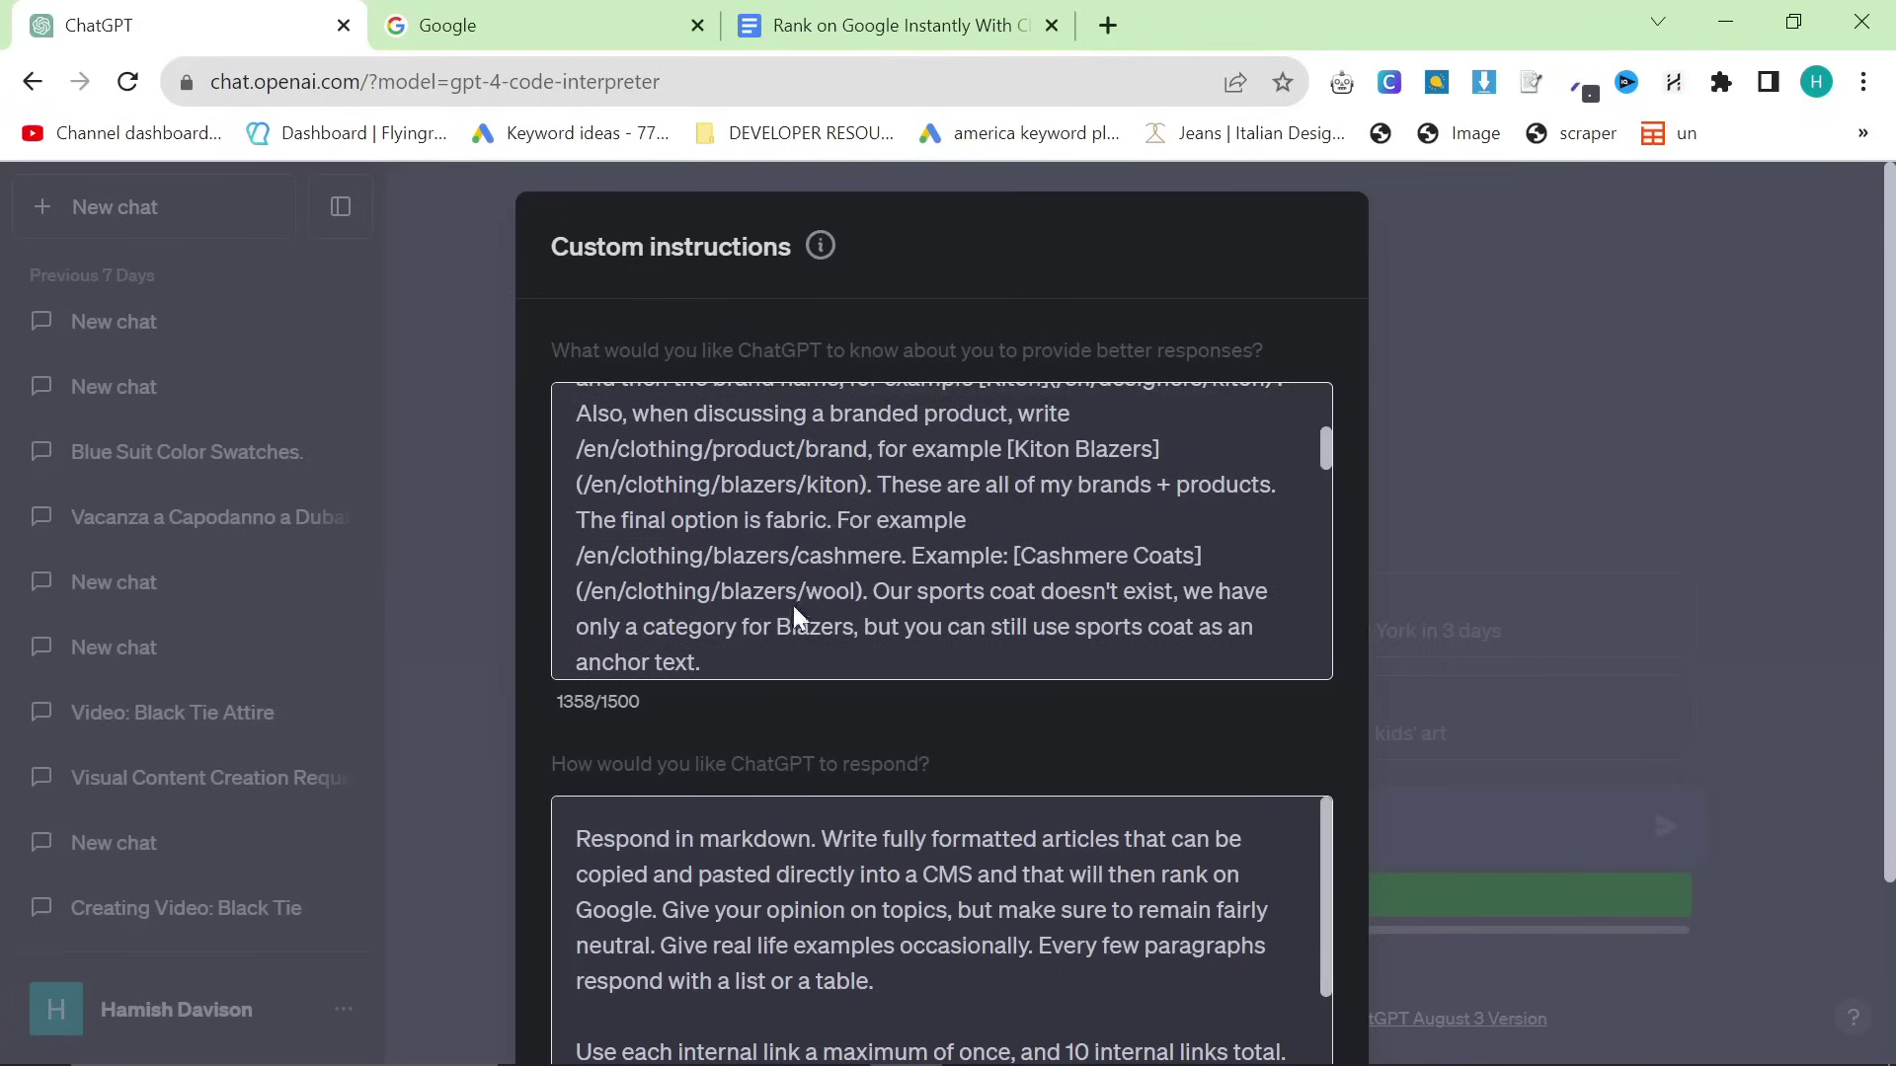
scroll(903, 839, "down", 2)
scroll(1031, 582, "down", 5)
scroll(1032, 582, "up", 2)
Turn on Enable for new chats, zooming the page out and back to reach it
key("ctrl+minus")
key("ctrl+minus")
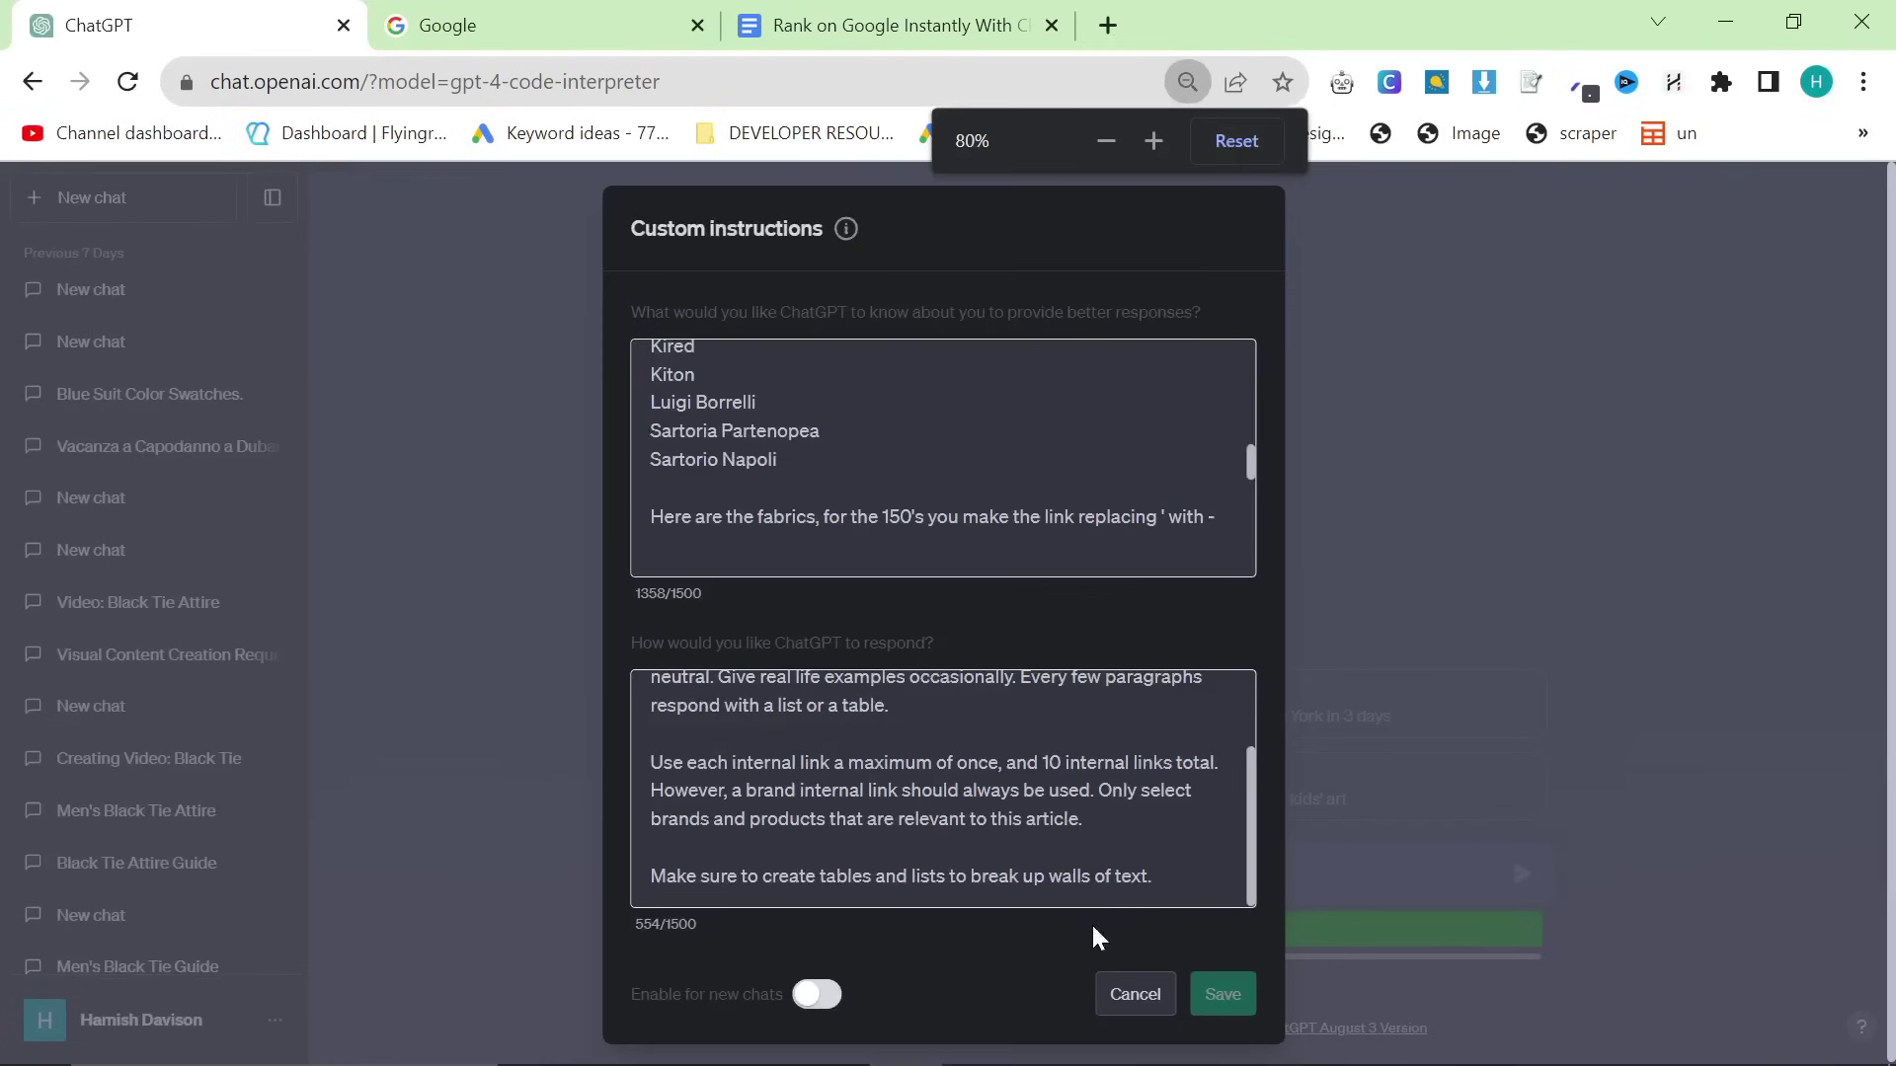
left_click(795, 999)
key("ctrl+plus")
key("ctrl+plus")
scroll(942, 529, "up", 4)
Move 'For example' onto its own paragraph in the first instructions box
left_click(838, 524)
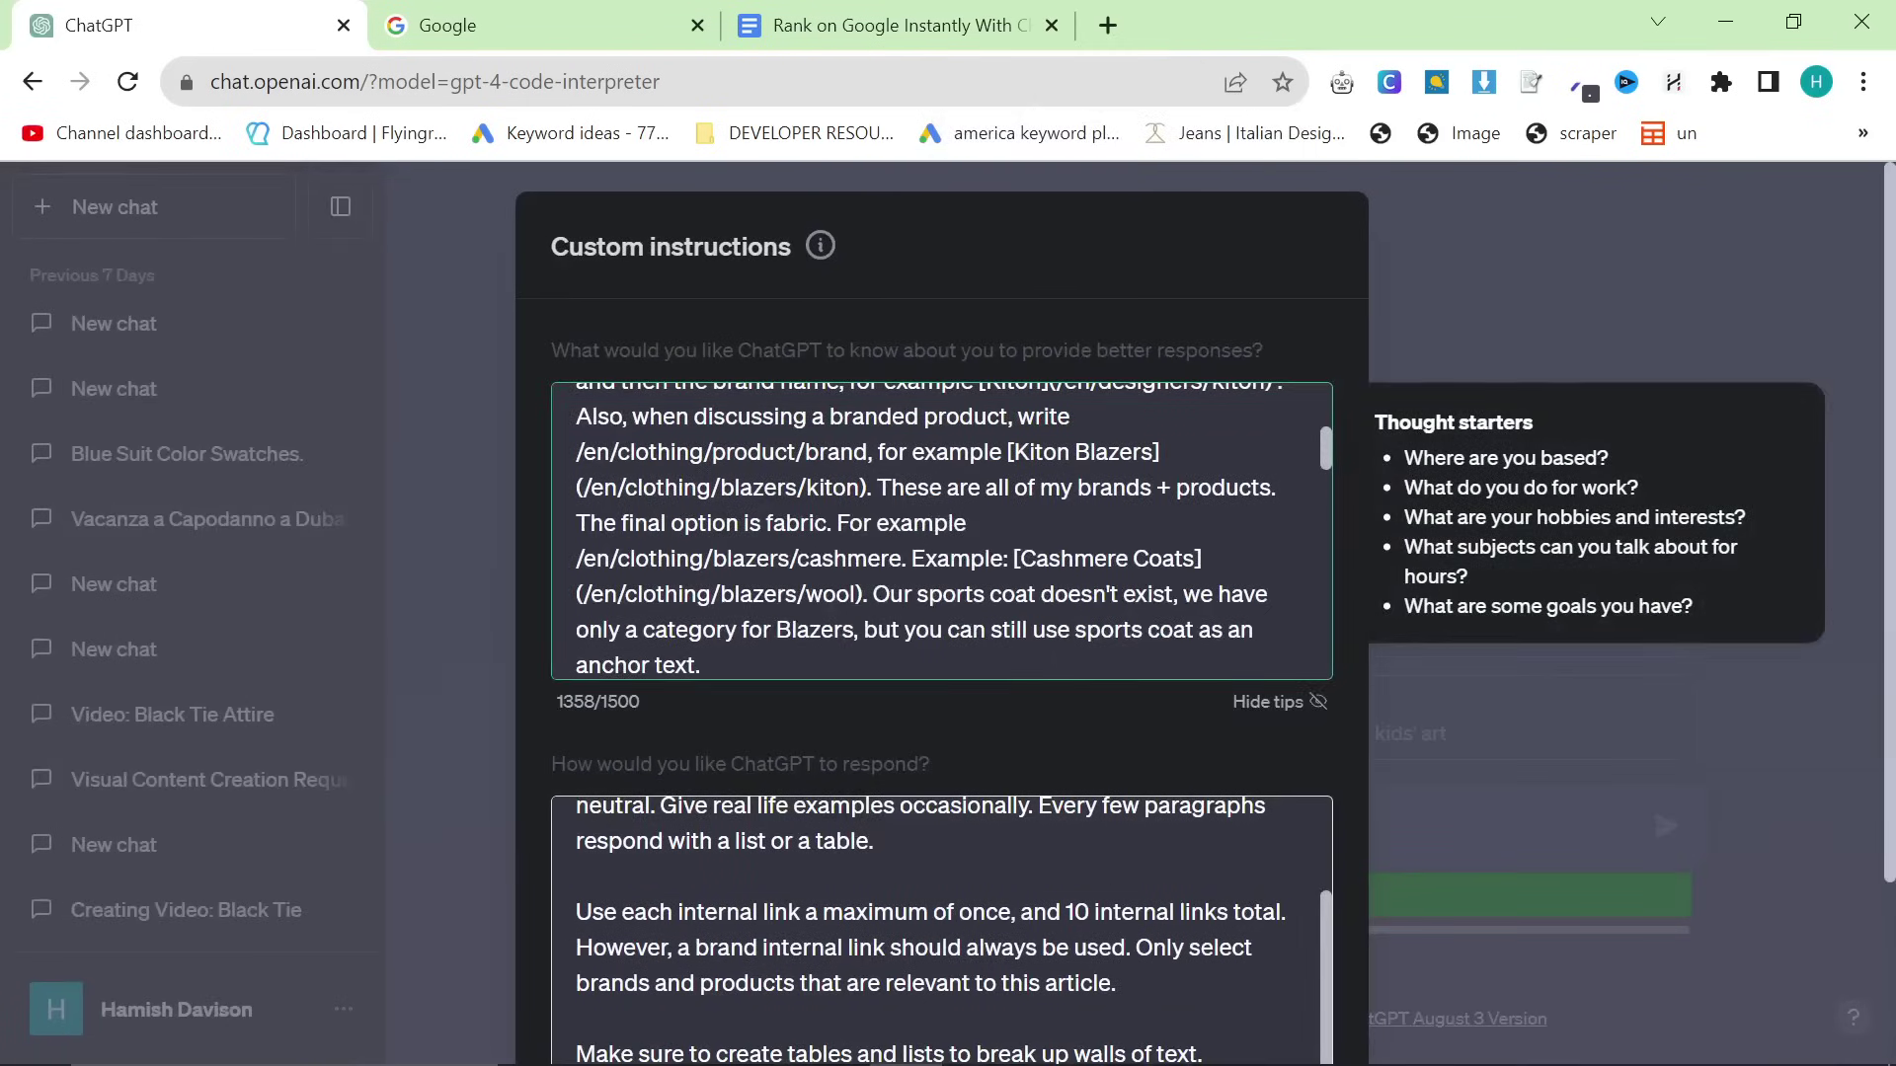
key("Return")
key("Return")
scroll(942, 530, "up", 3)
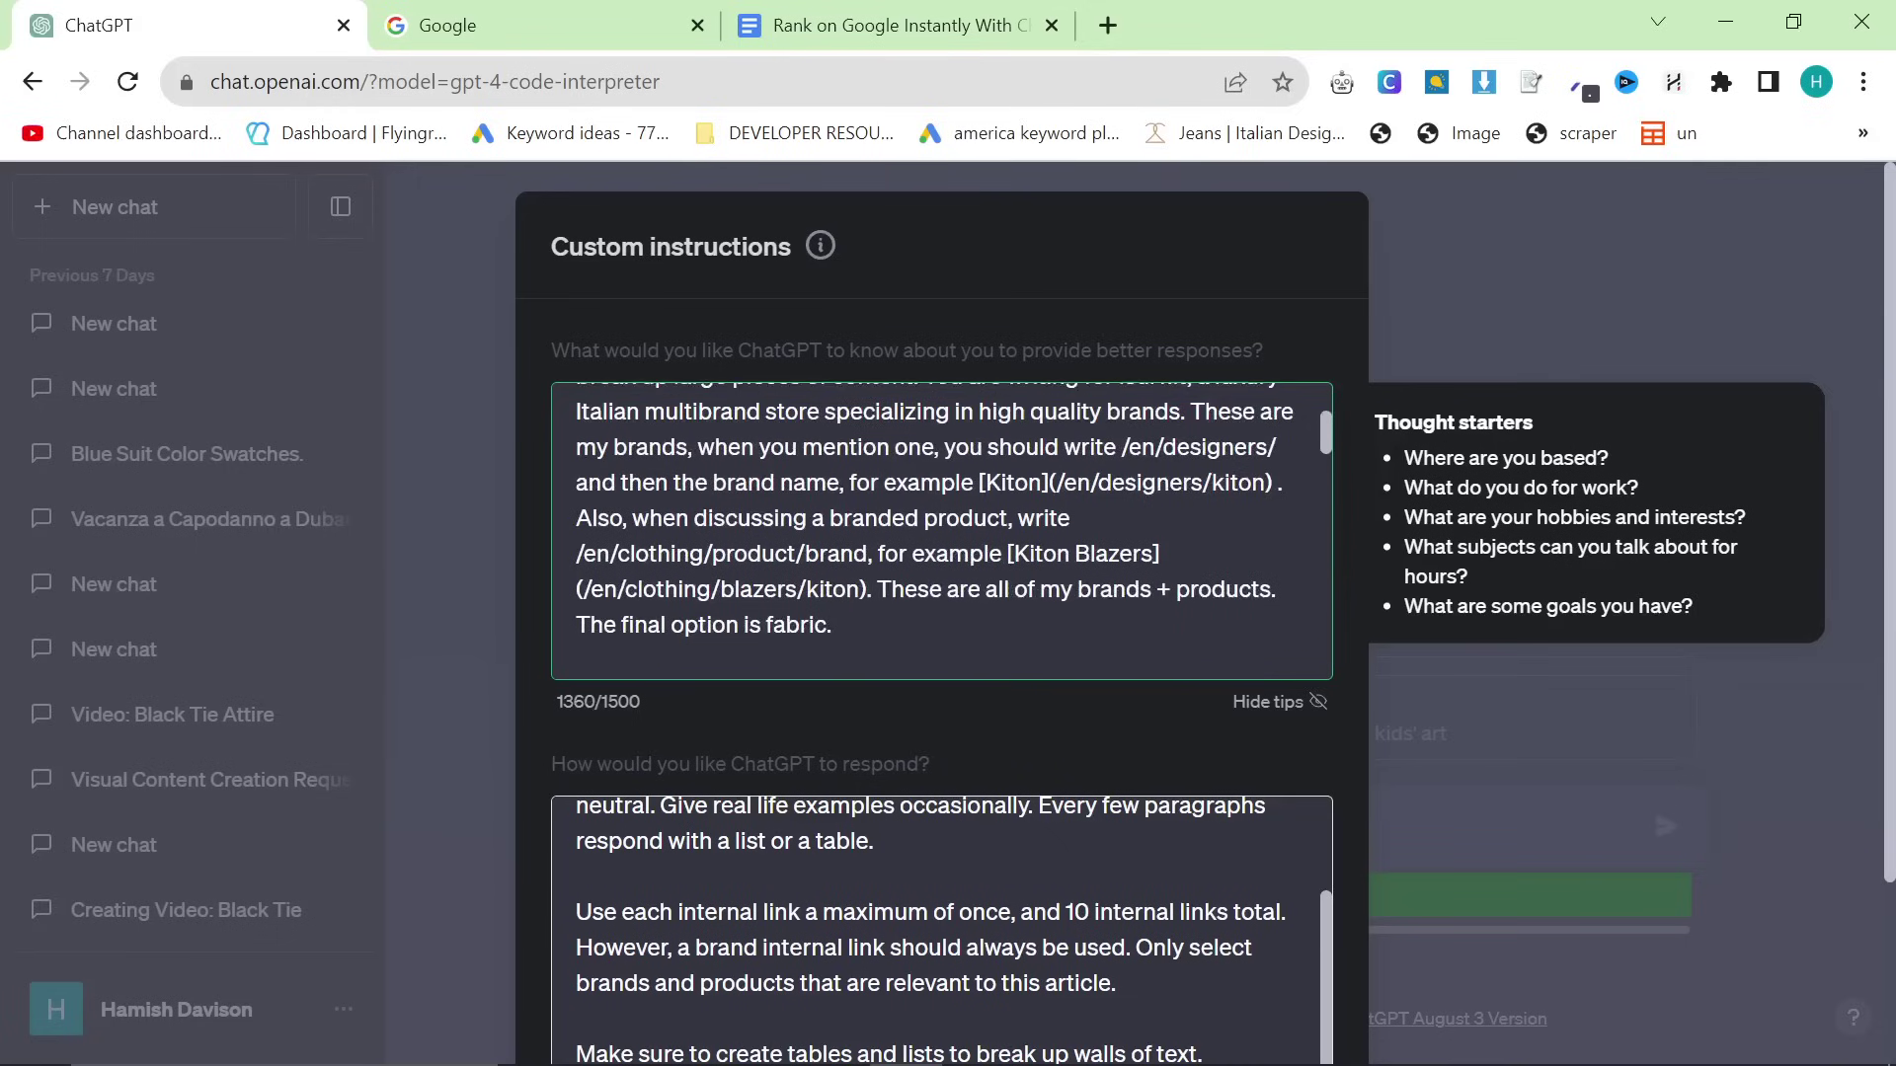
scroll(942, 530, "down", 1)
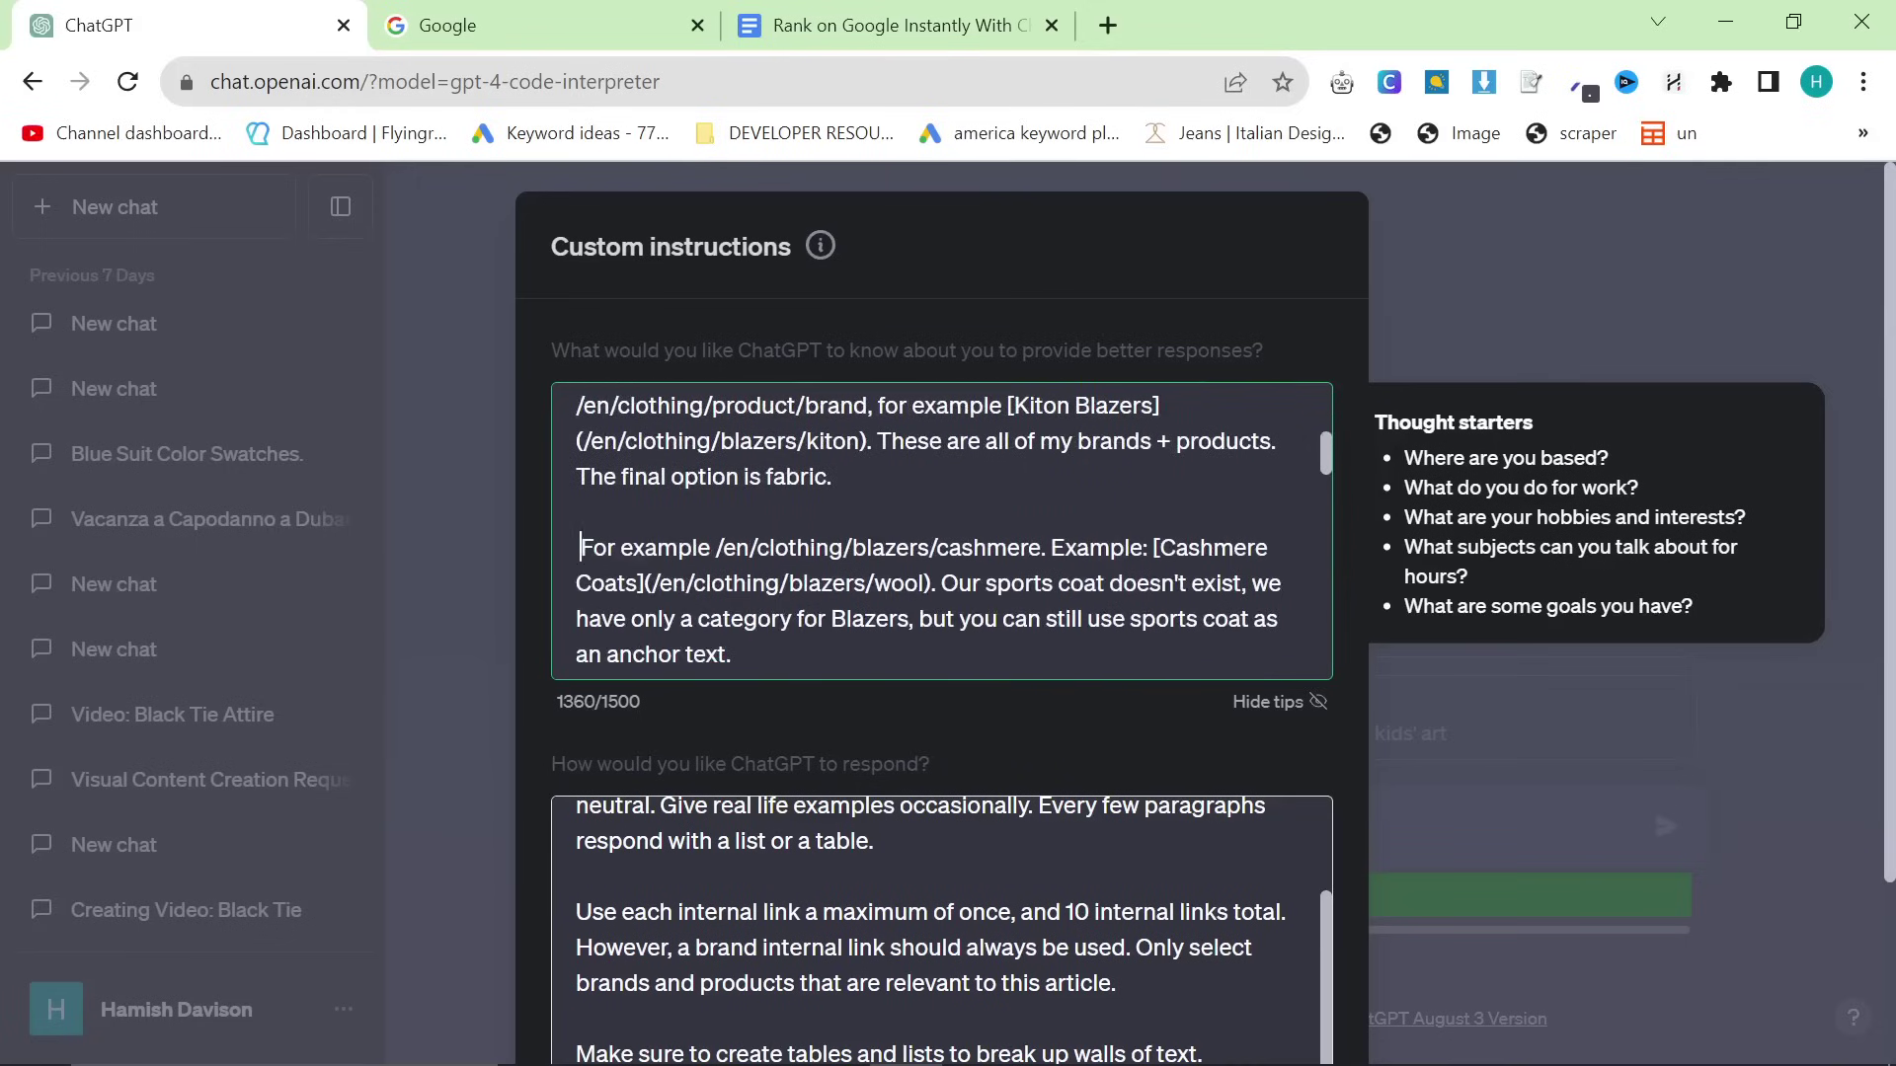
Review the sports coats sentence, brand list and anchor-text paragraph by highlighting them
left_click_drag(941, 583, 1122, 584)
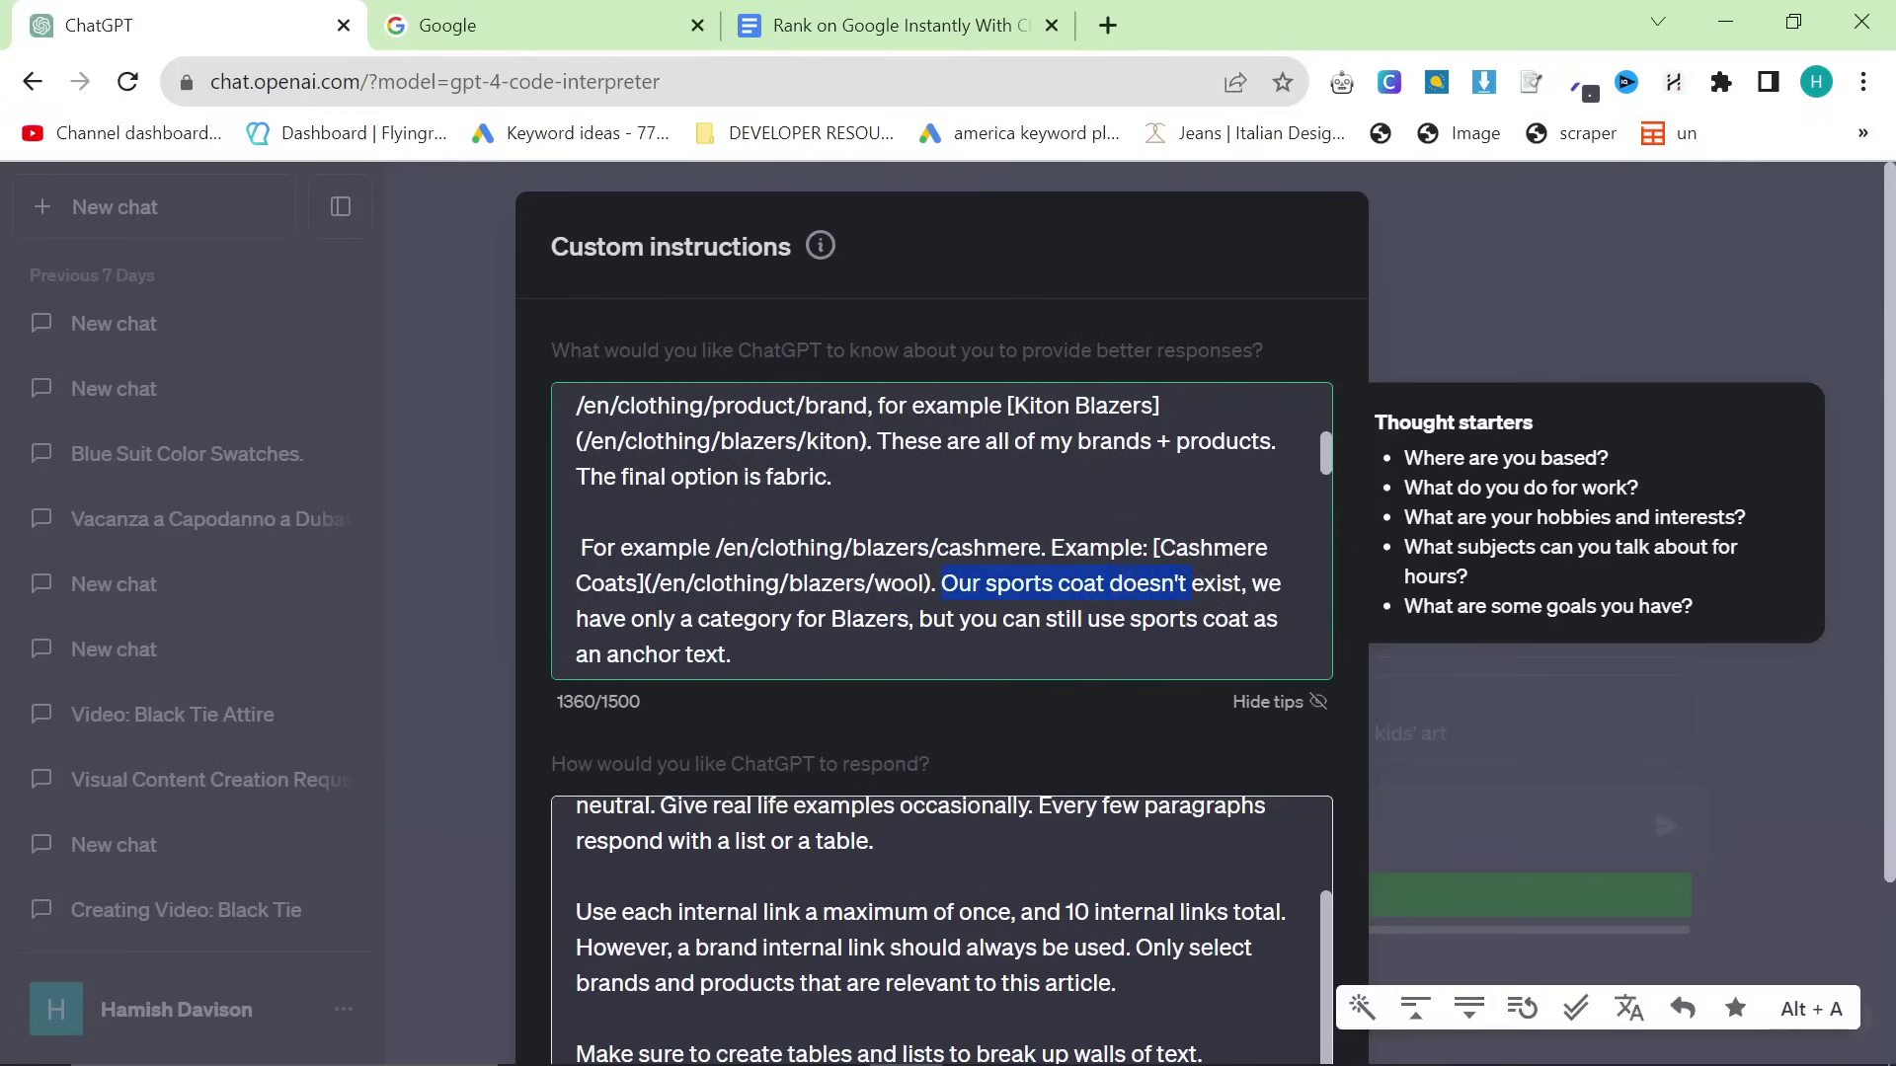
left_click_drag(1214, 619, 583, 543)
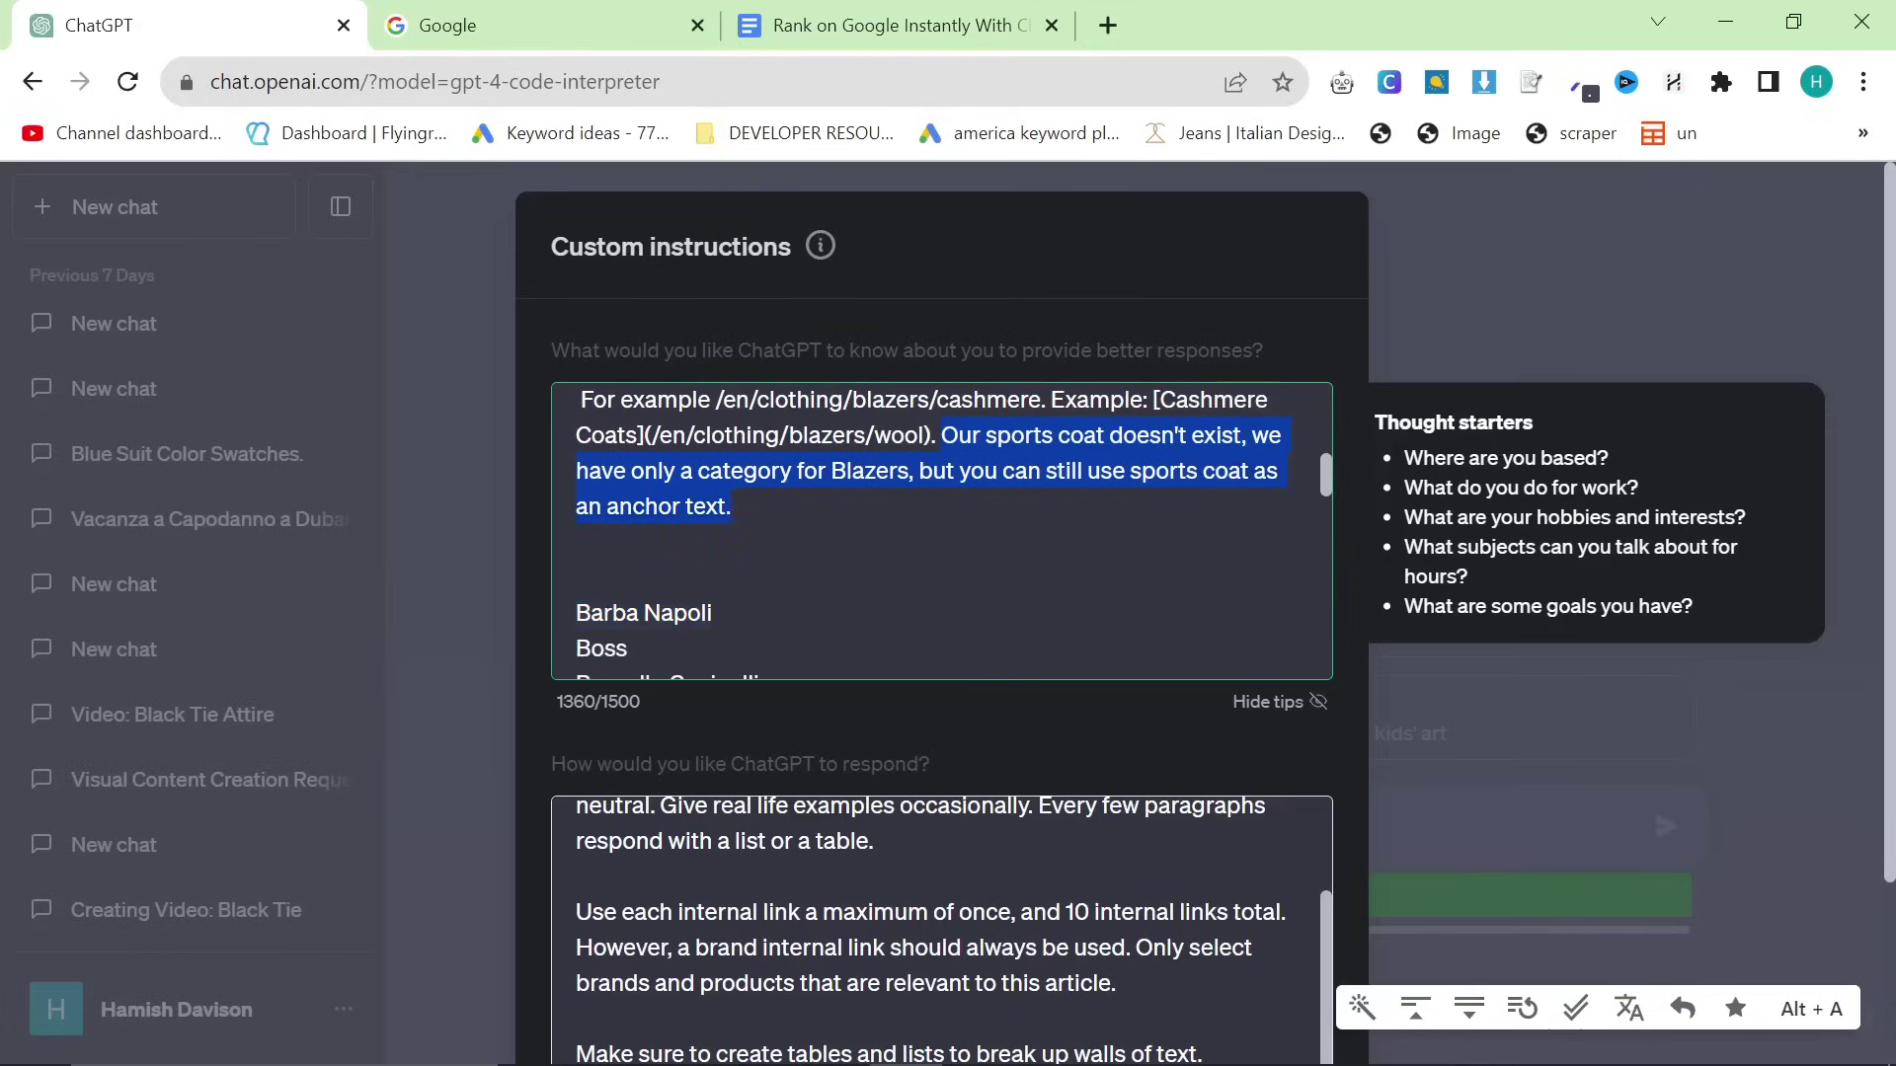
key("shift+Down")
key("shift+Down")
key("shift+Down")
key("shift+Down")
key("shift+Down")
key("shift+Down")
key("shift+Down")
key("shift+Down")
key("shift+Down")
key("shift+Down")
key("shift+Down")
key("shift+Down")
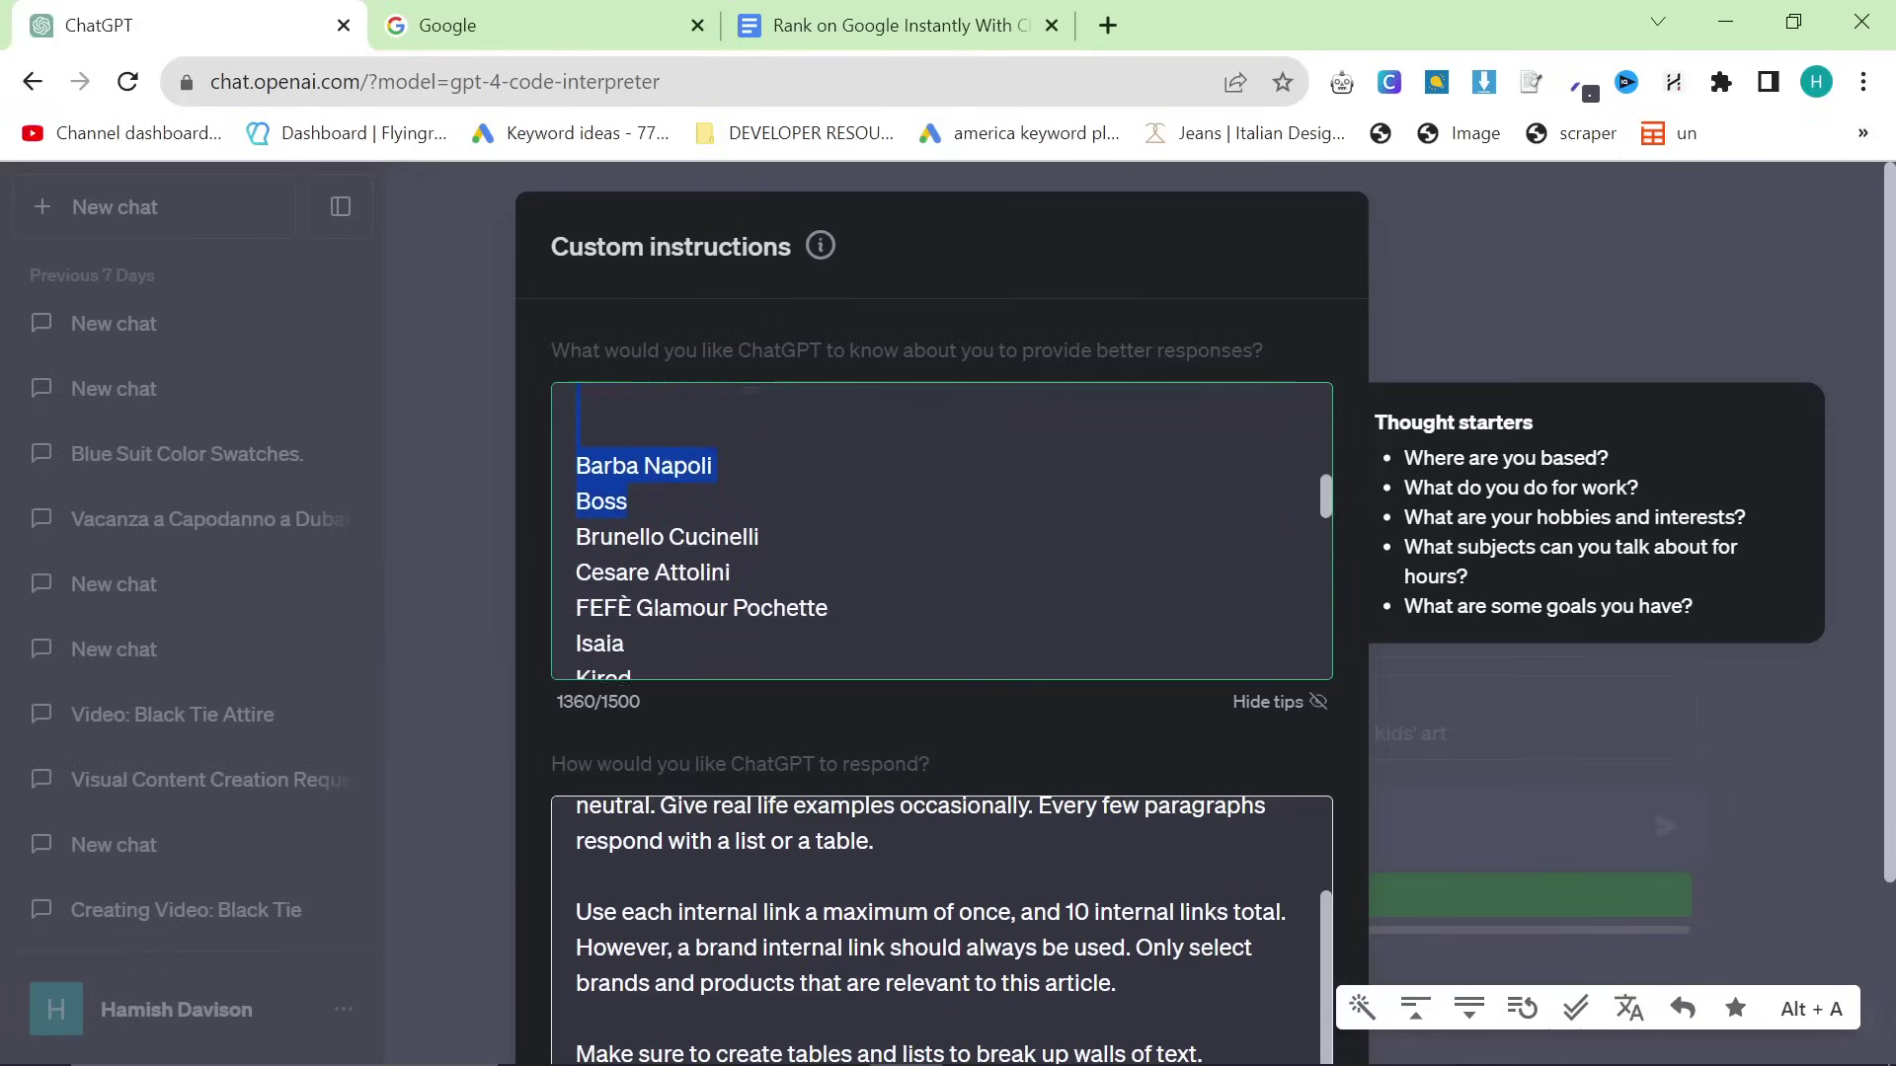
key("shift+Up")
key("shift+Up")
key("shift+Up")
key("shift+Up")
key("shift+Up")
key("shift+Up")
key("shift+Up")
key("shift+Up")
key("shift+Up")
key("shift+Down")
key("shift+Down")
key("shift+Up")
key("shift+Up")
key("shift+Up")
key("shift+Up")
key("shift+Up")
key("shift+Up")
key("shift+Up")
key("shift+Up")
key("shift+Up")
scroll(942, 530, "down", 1)
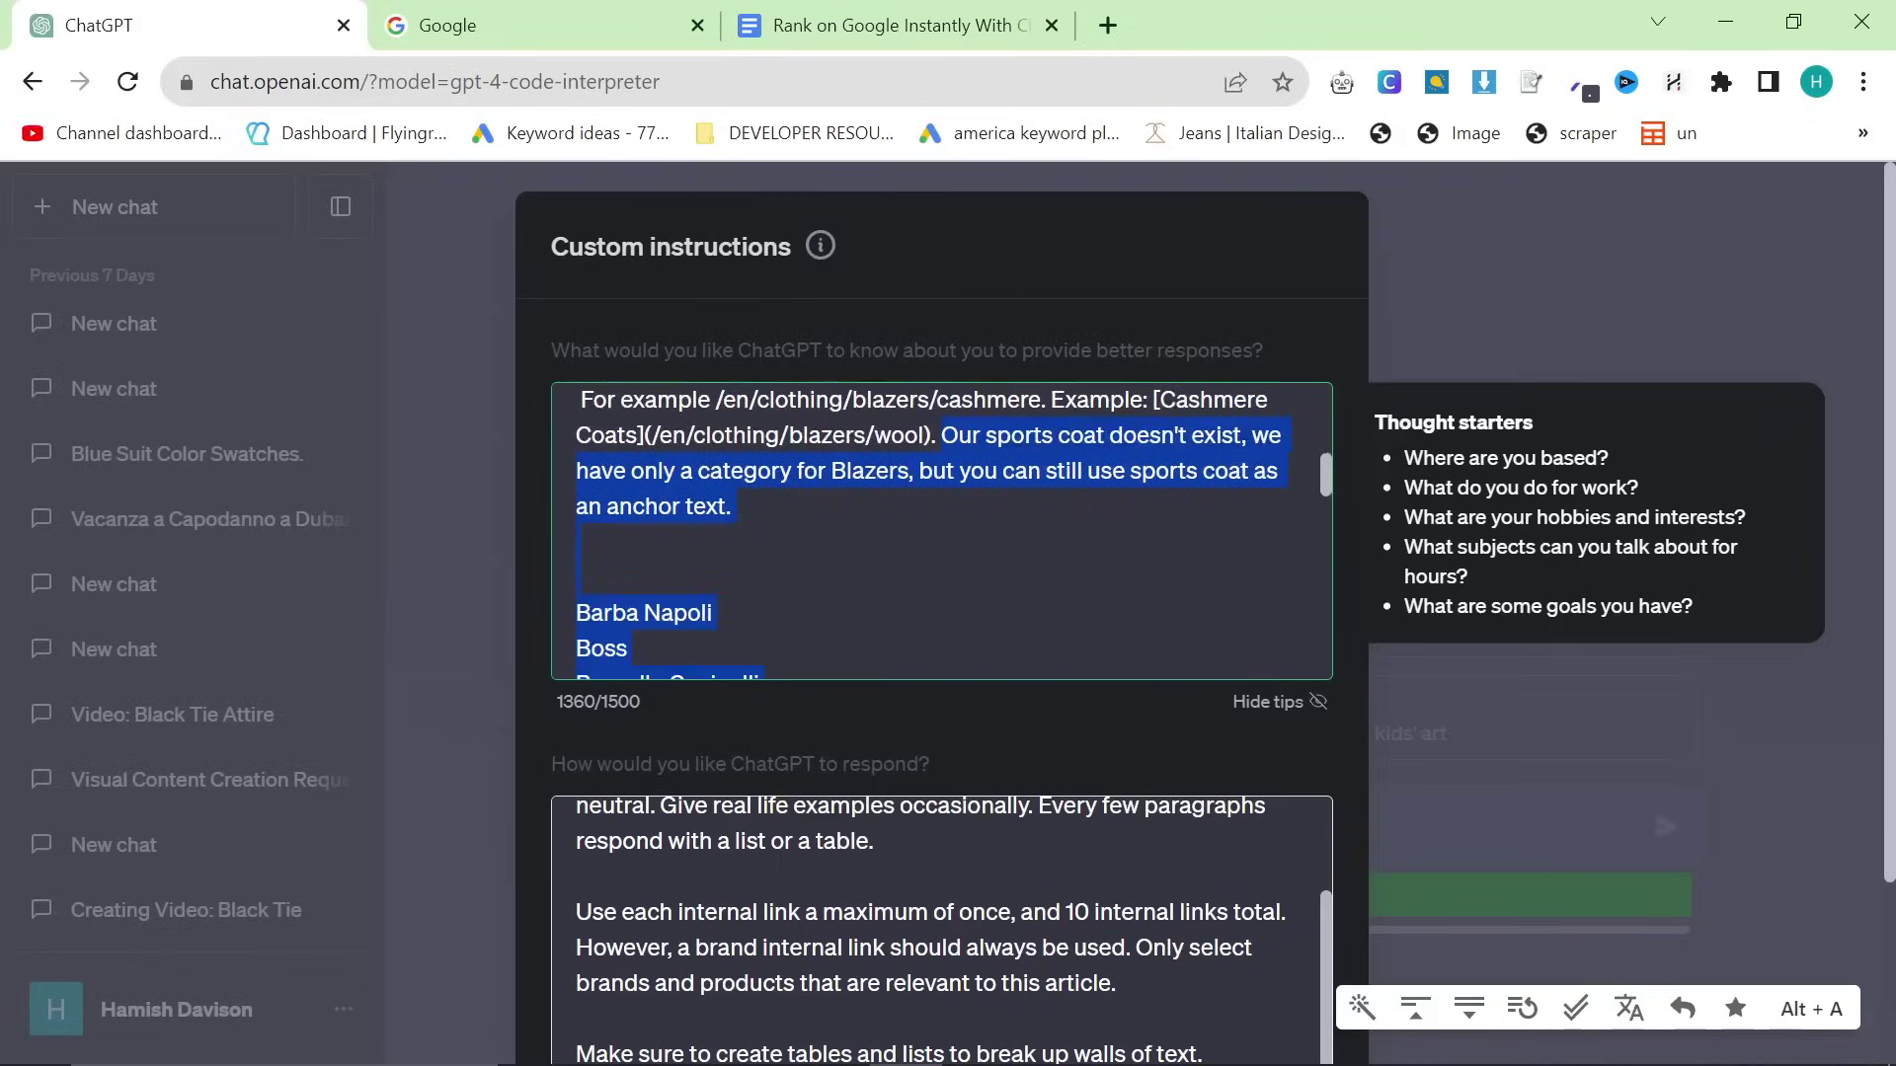
key("Right")
scroll(942, 530, "down", 1)
scroll(942, 530, "down", 3)
scroll(942, 530, "down", 2)
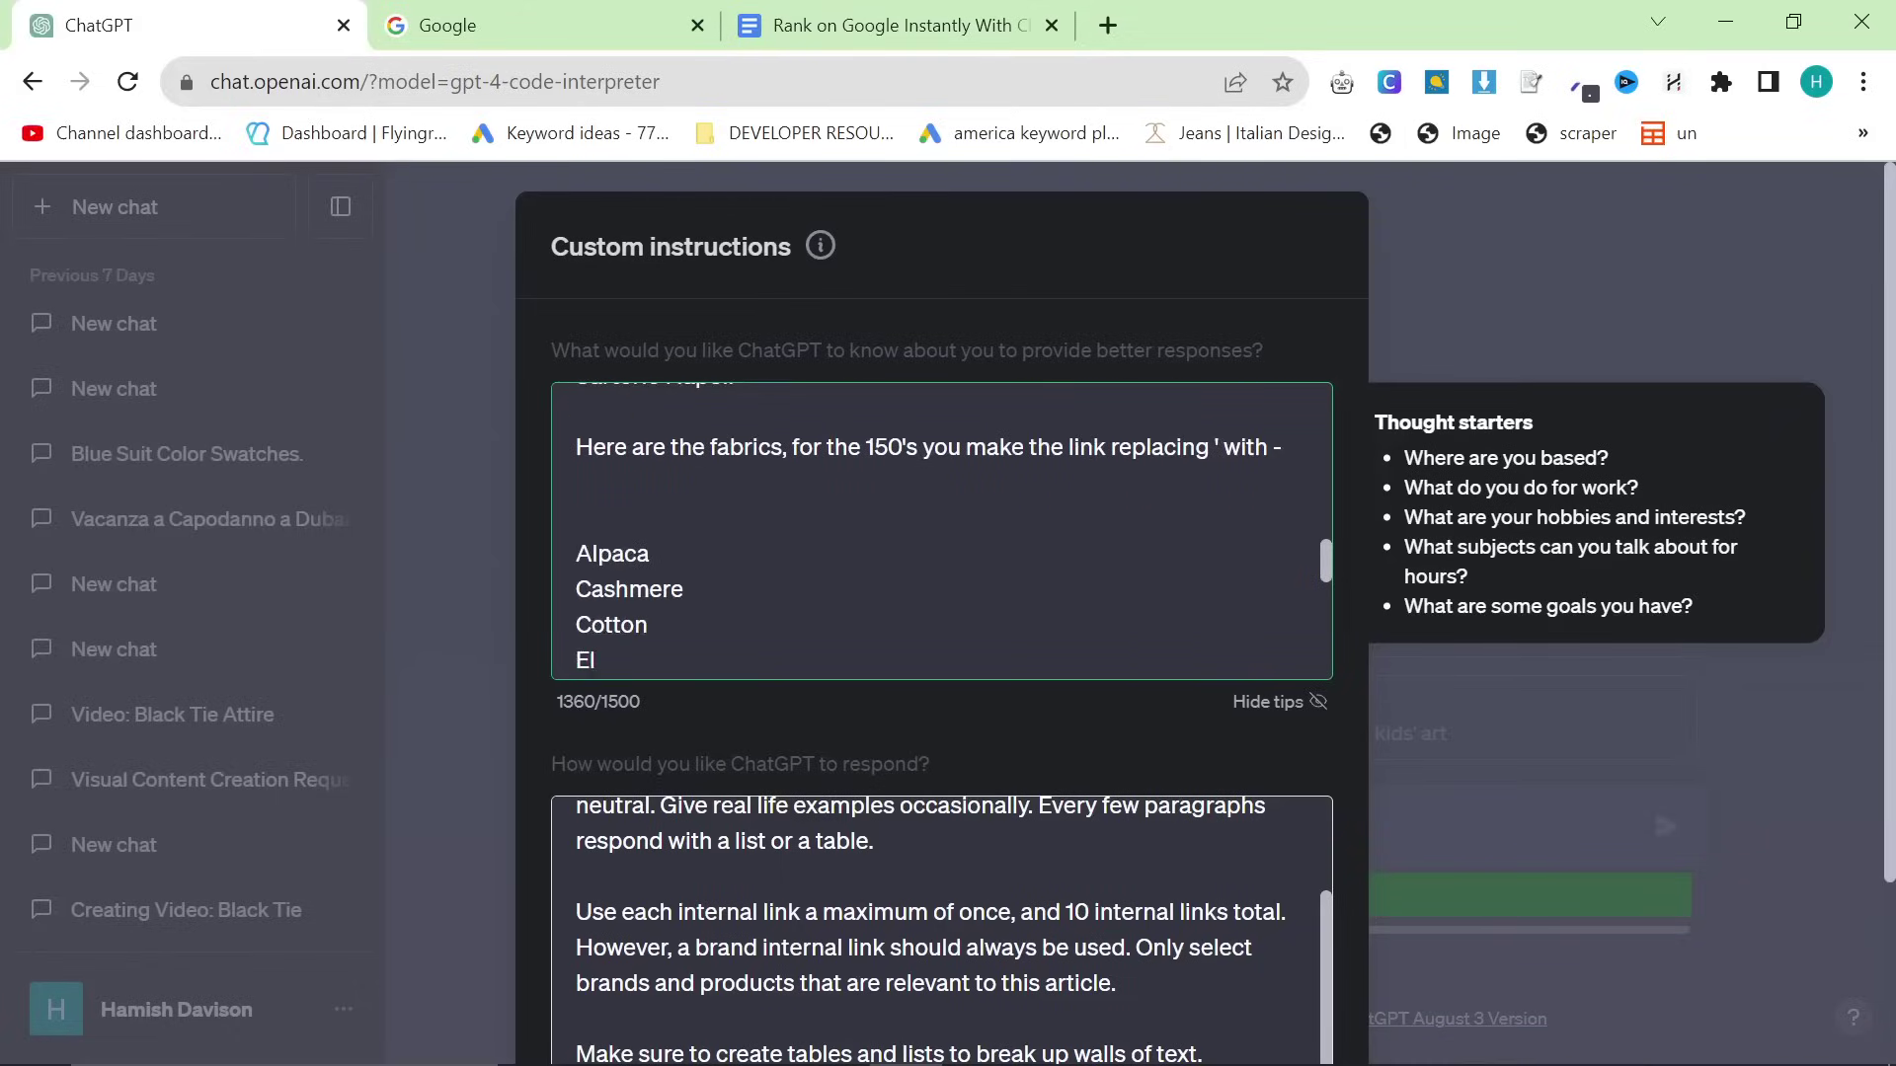
Review the fabrics sentence and the example blazers cashmere link path
left_click_drag(576, 448, 755, 447)
scroll(942, 530, "down", 6)
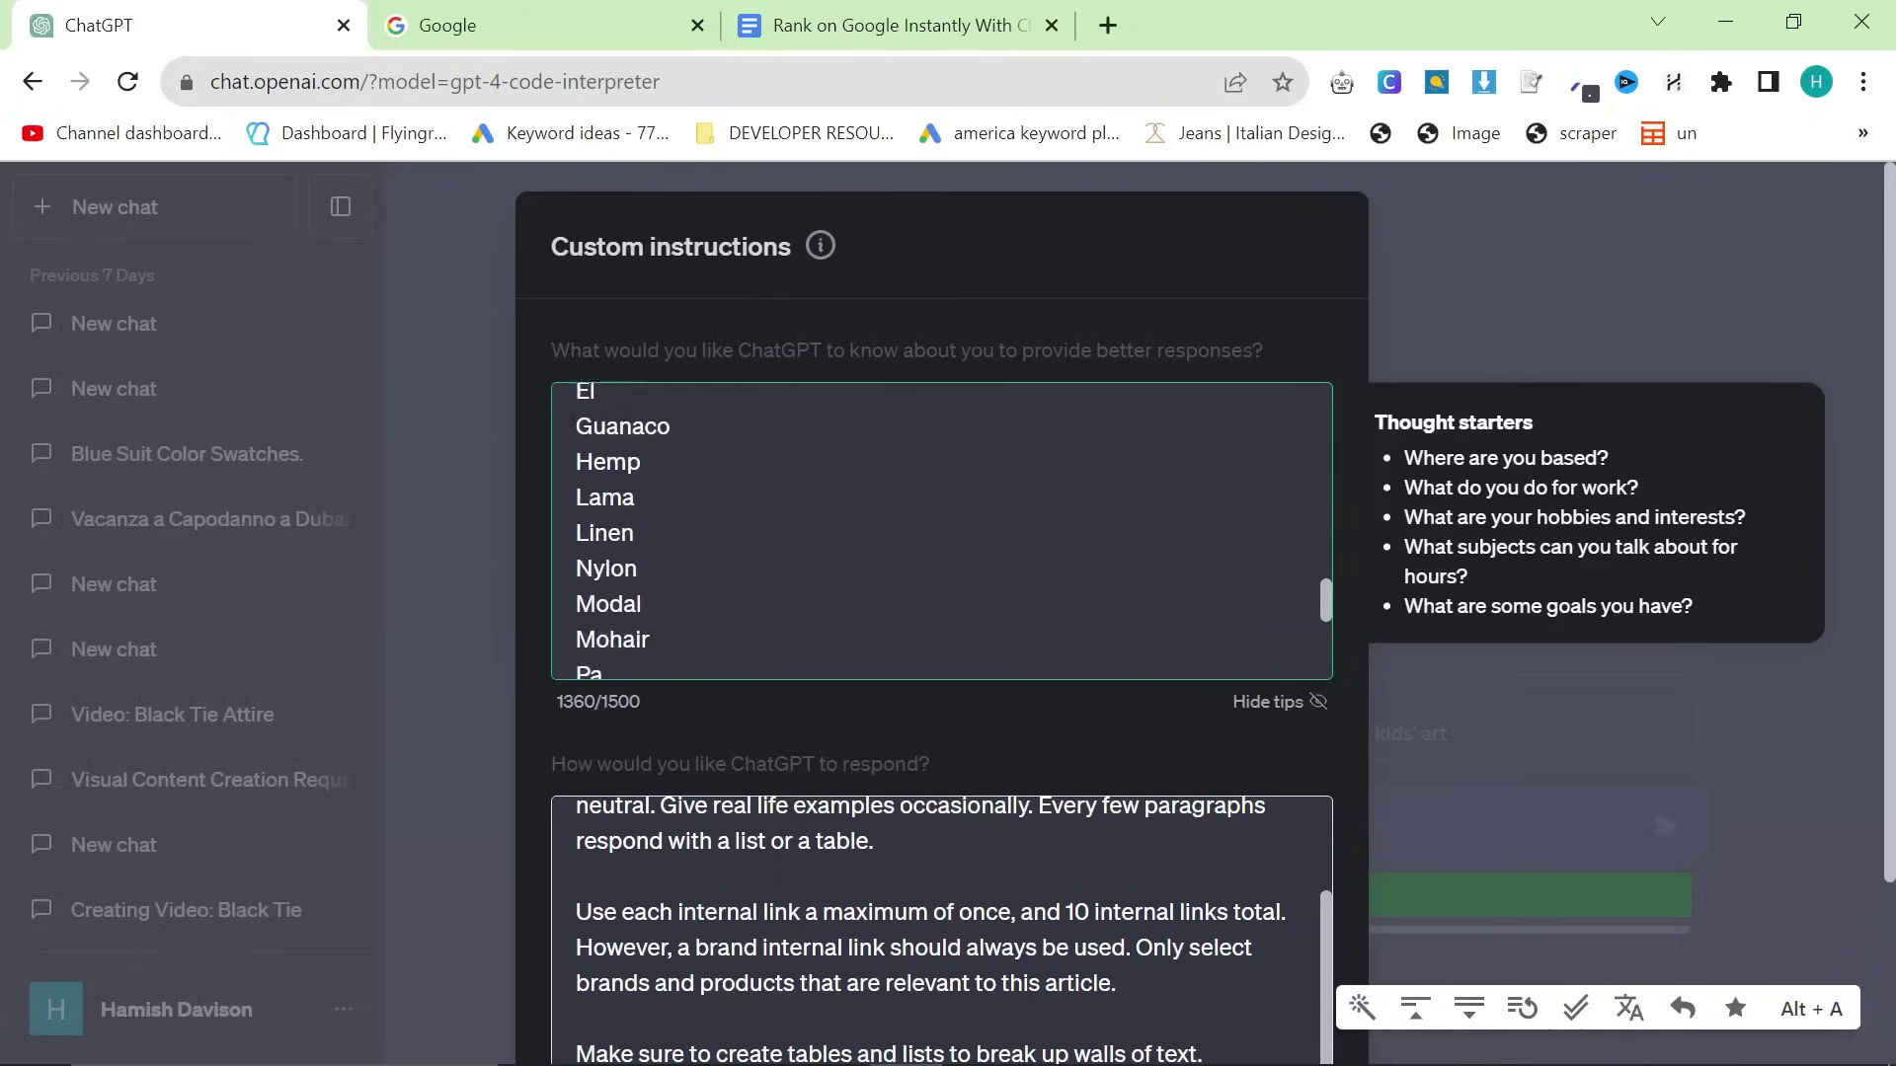
scroll(942, 530, "up", 2)
scroll(942, 530, "up", 10)
scroll(942, 531, "up", 3)
scroll(942, 530, "down", 2)
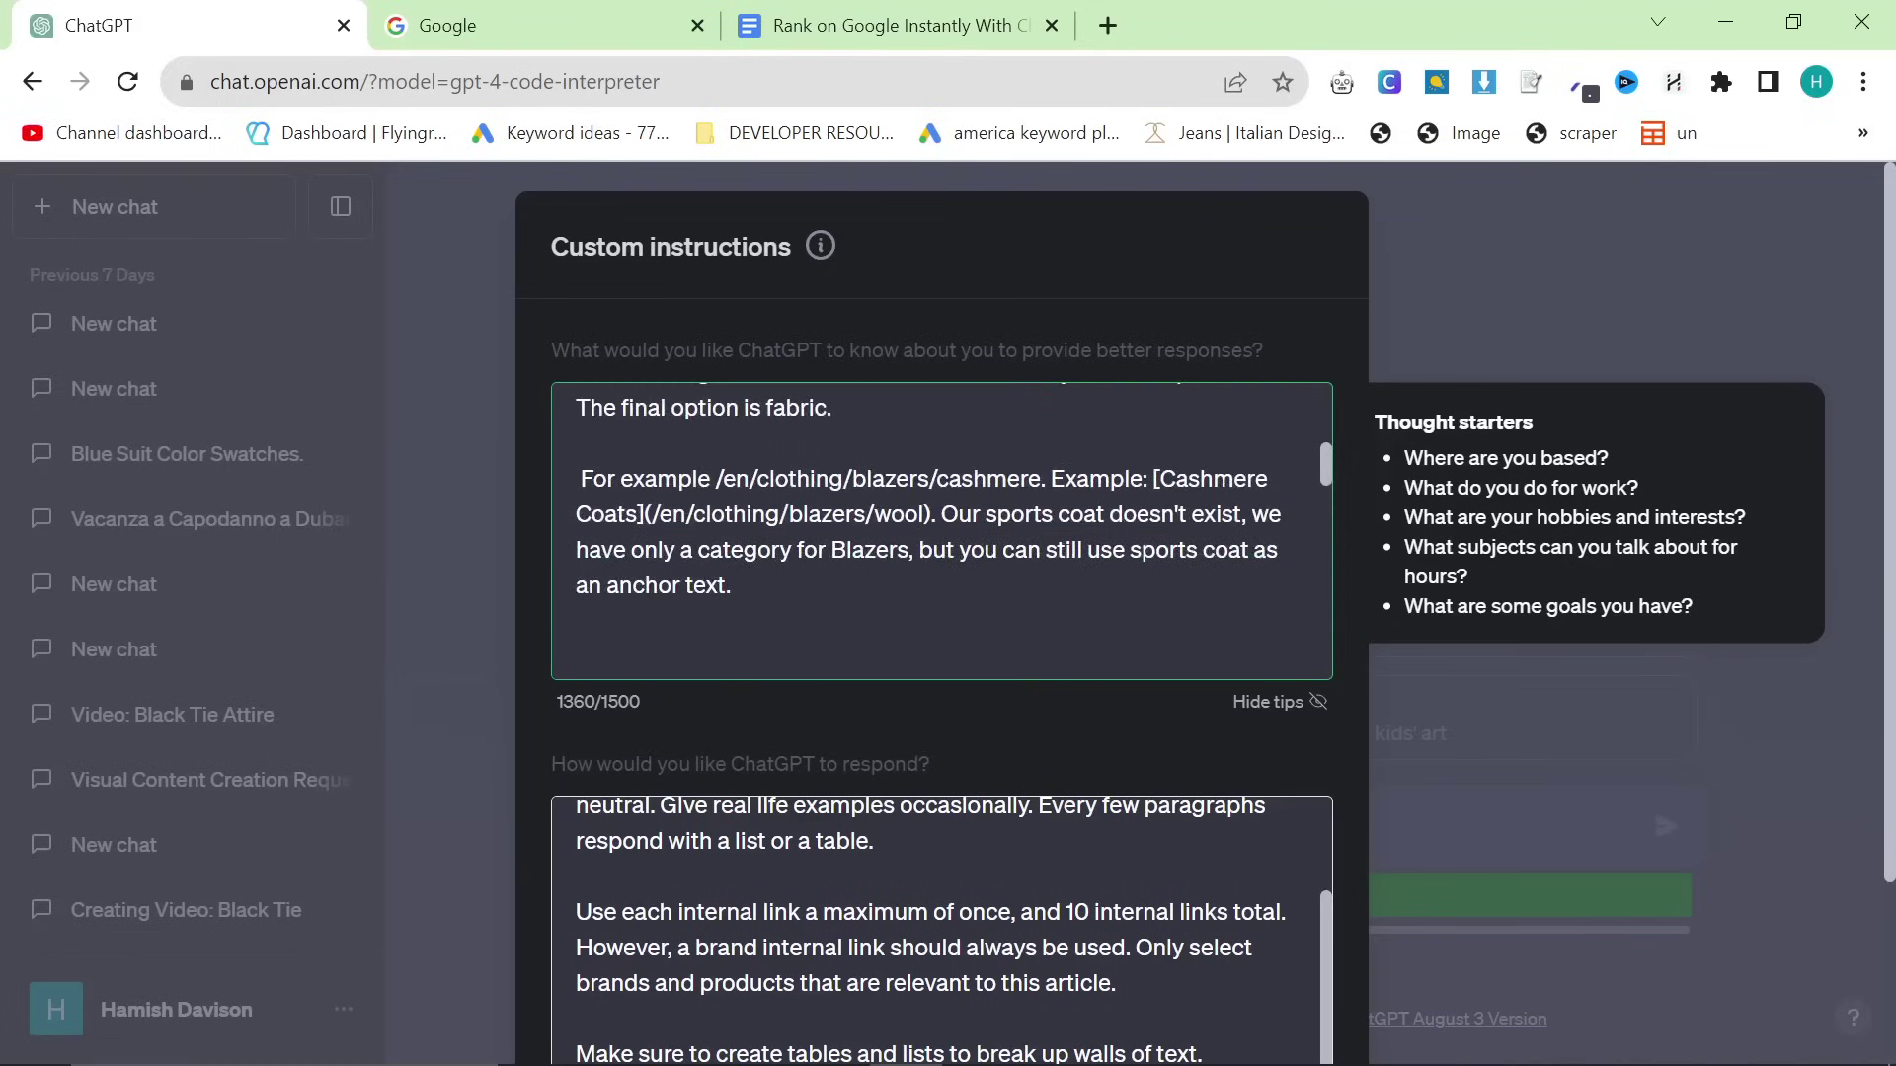
scroll(942, 530, "down", 2)
scroll(942, 928, "up", 2)
scroll(942, 530, "up", 3)
scroll(942, 531, "down", 1)
scroll(942, 530, "down", 2)
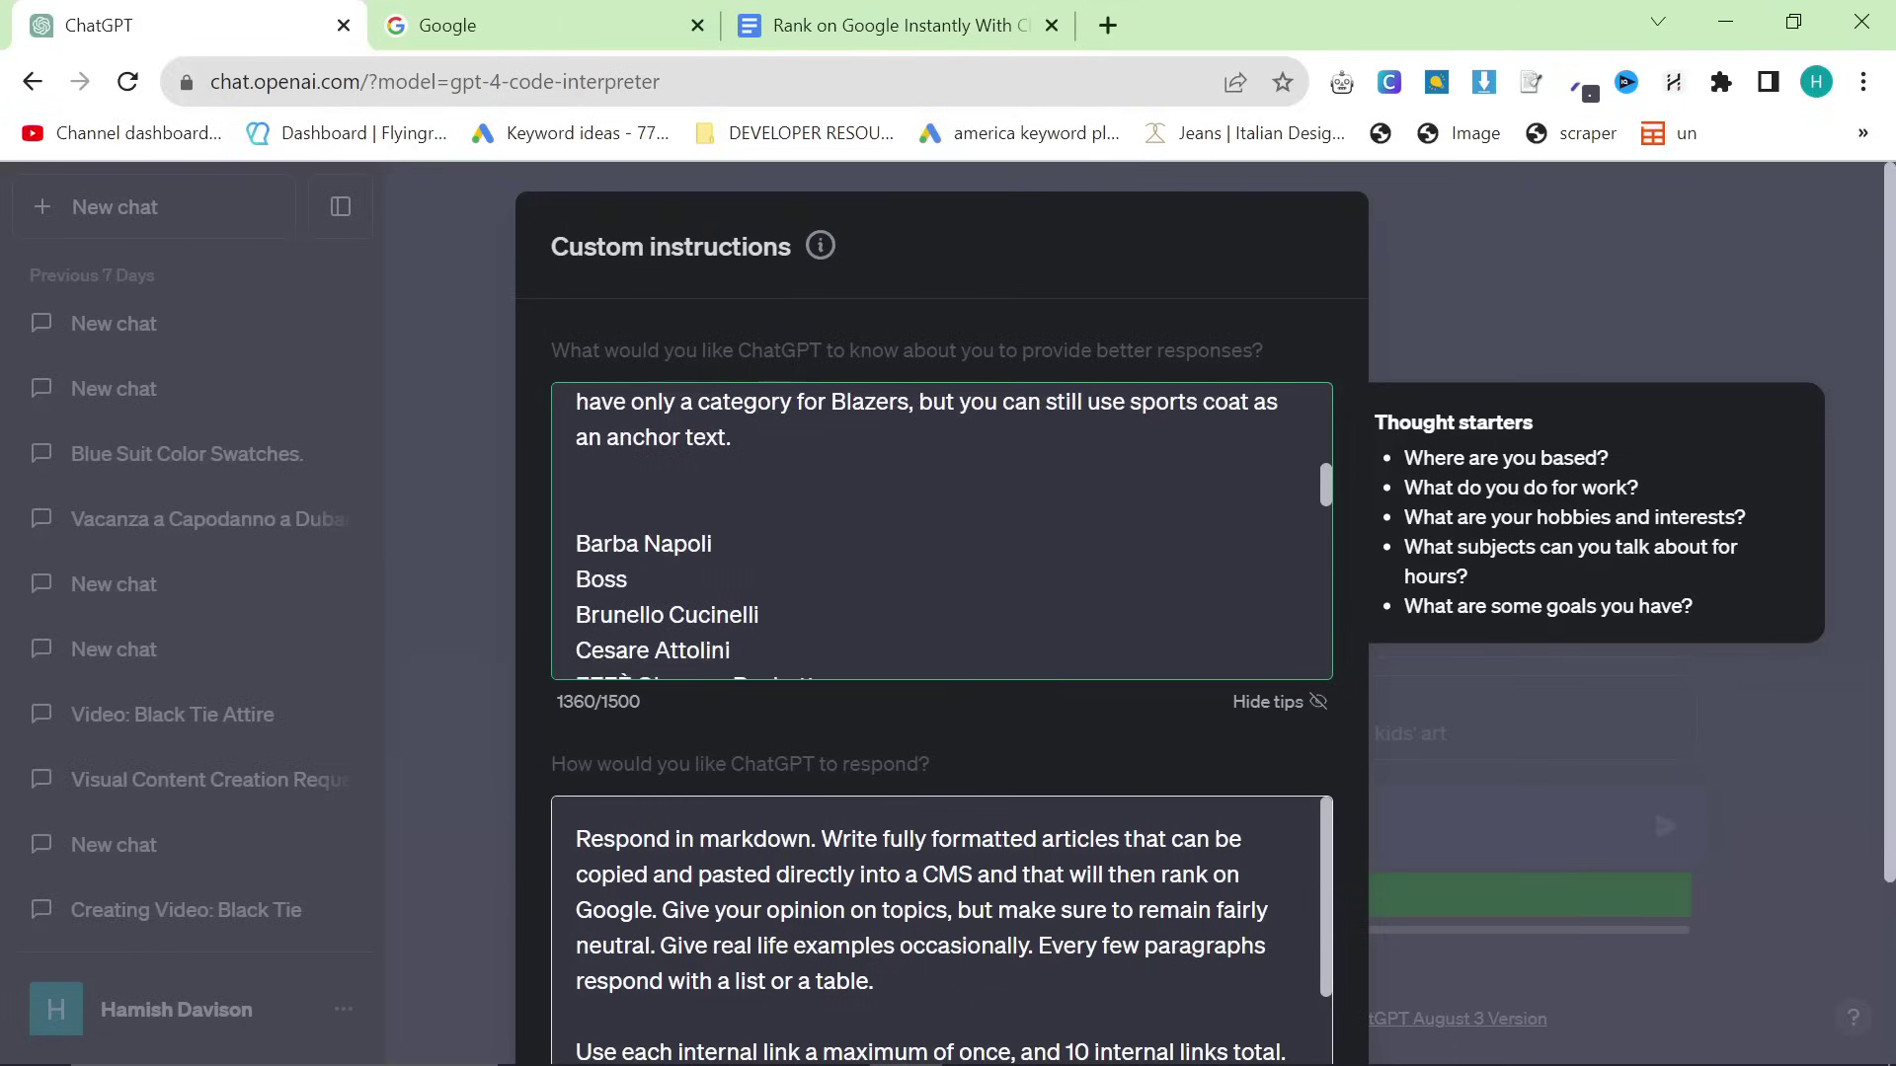
scroll(942, 531, "up", 2)
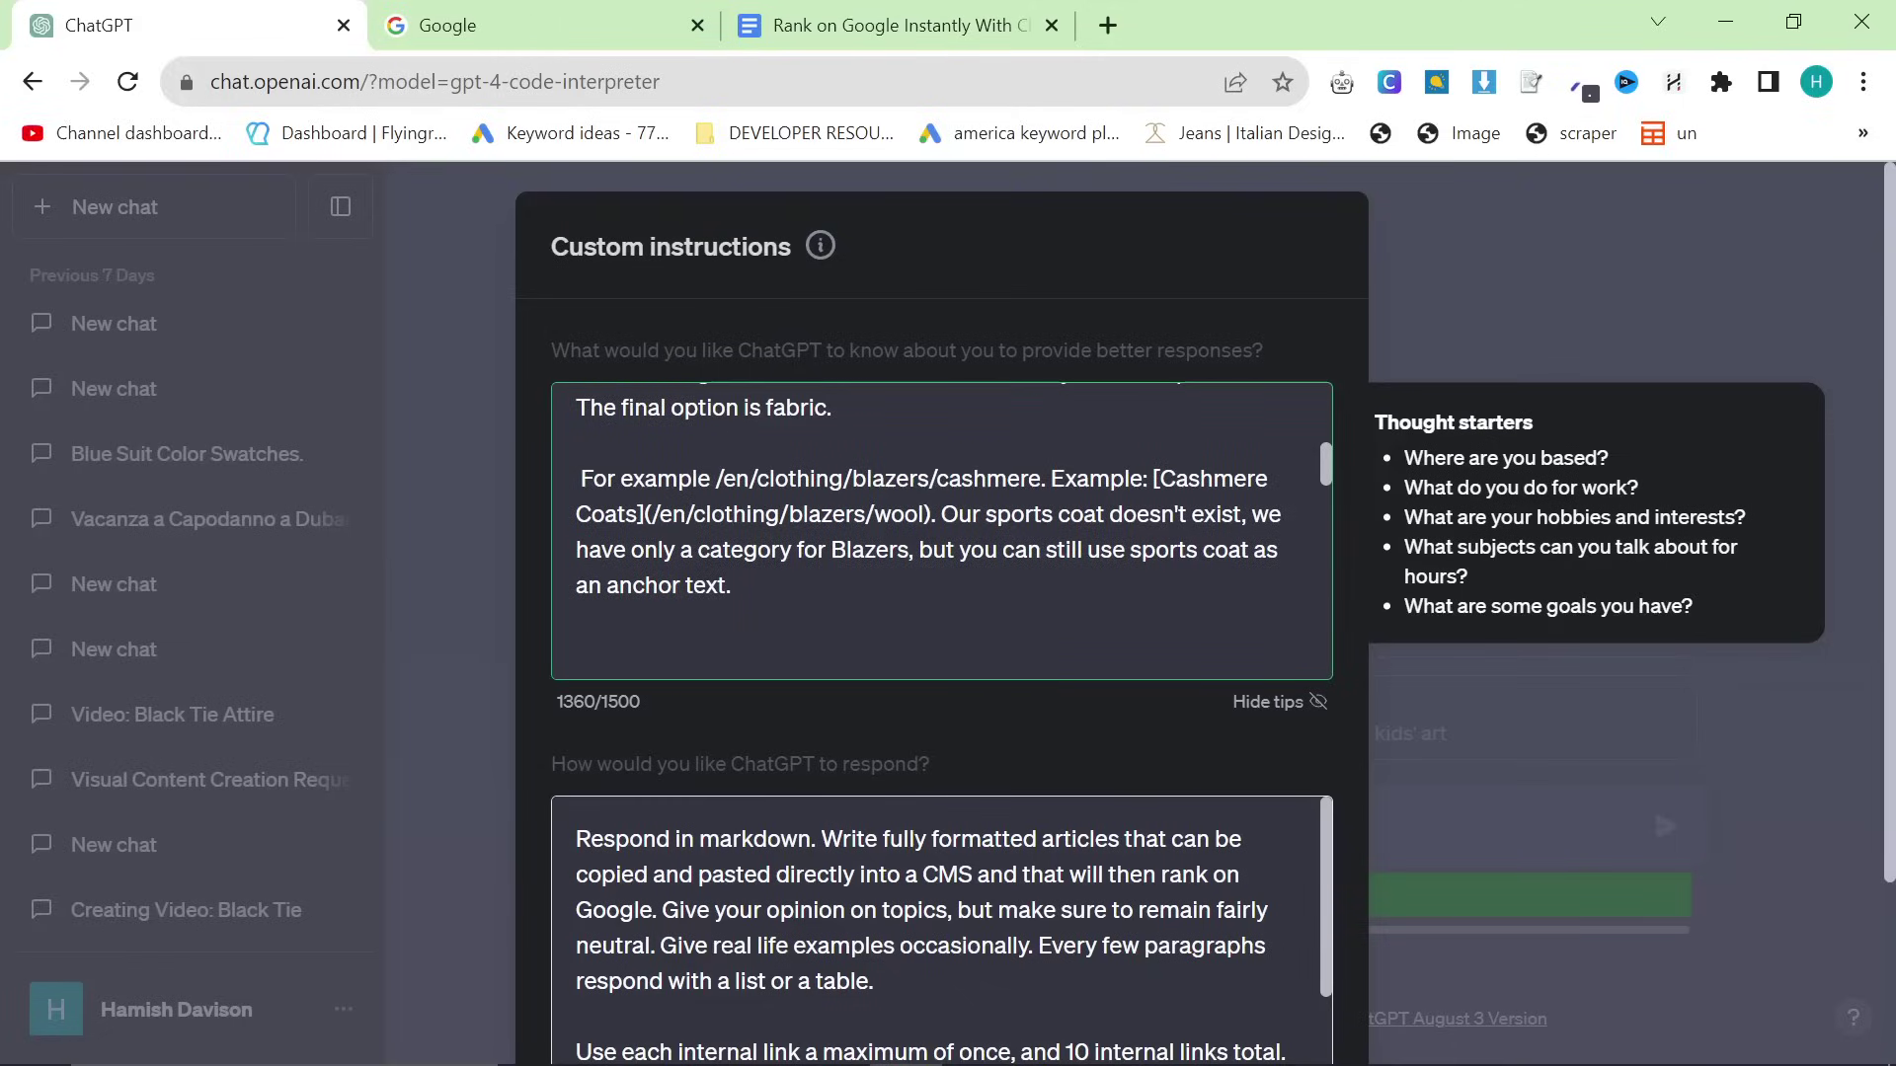
left_click_drag(712, 479, 907, 478)
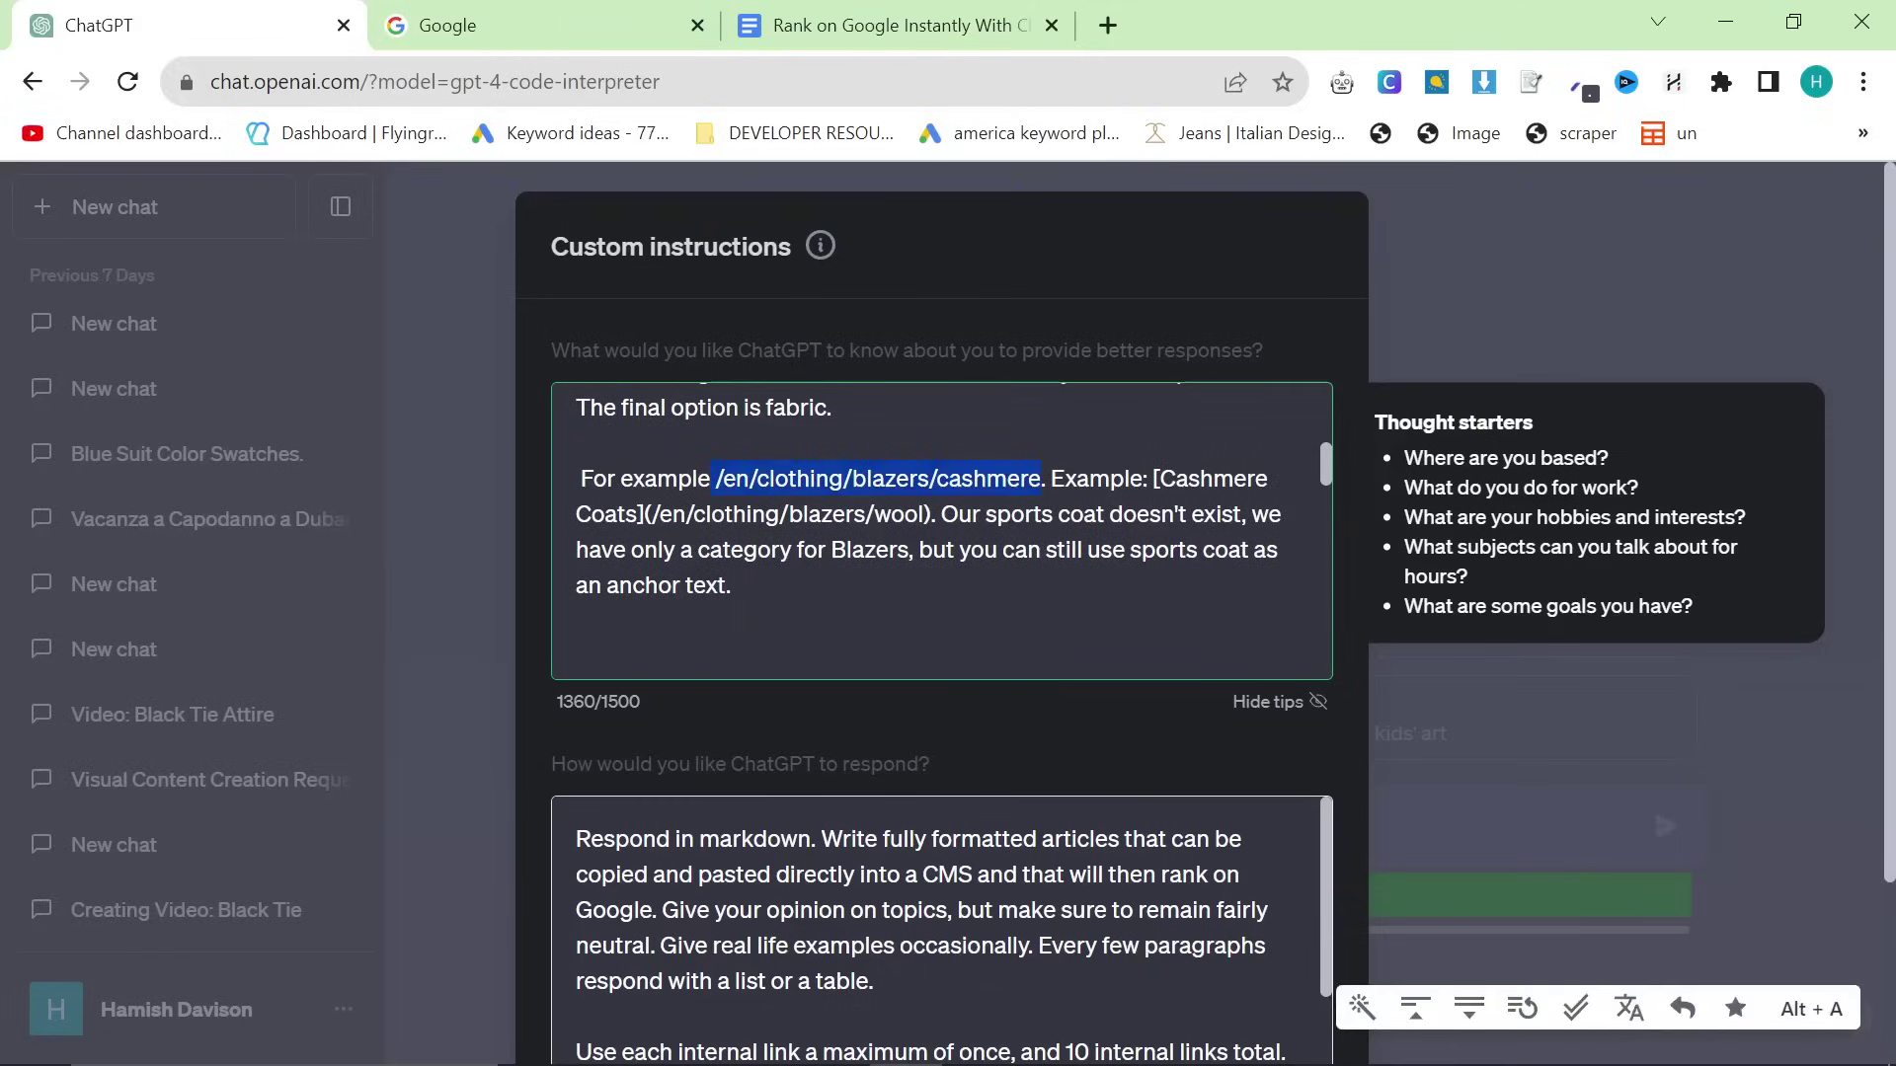
left_click(731, 585)
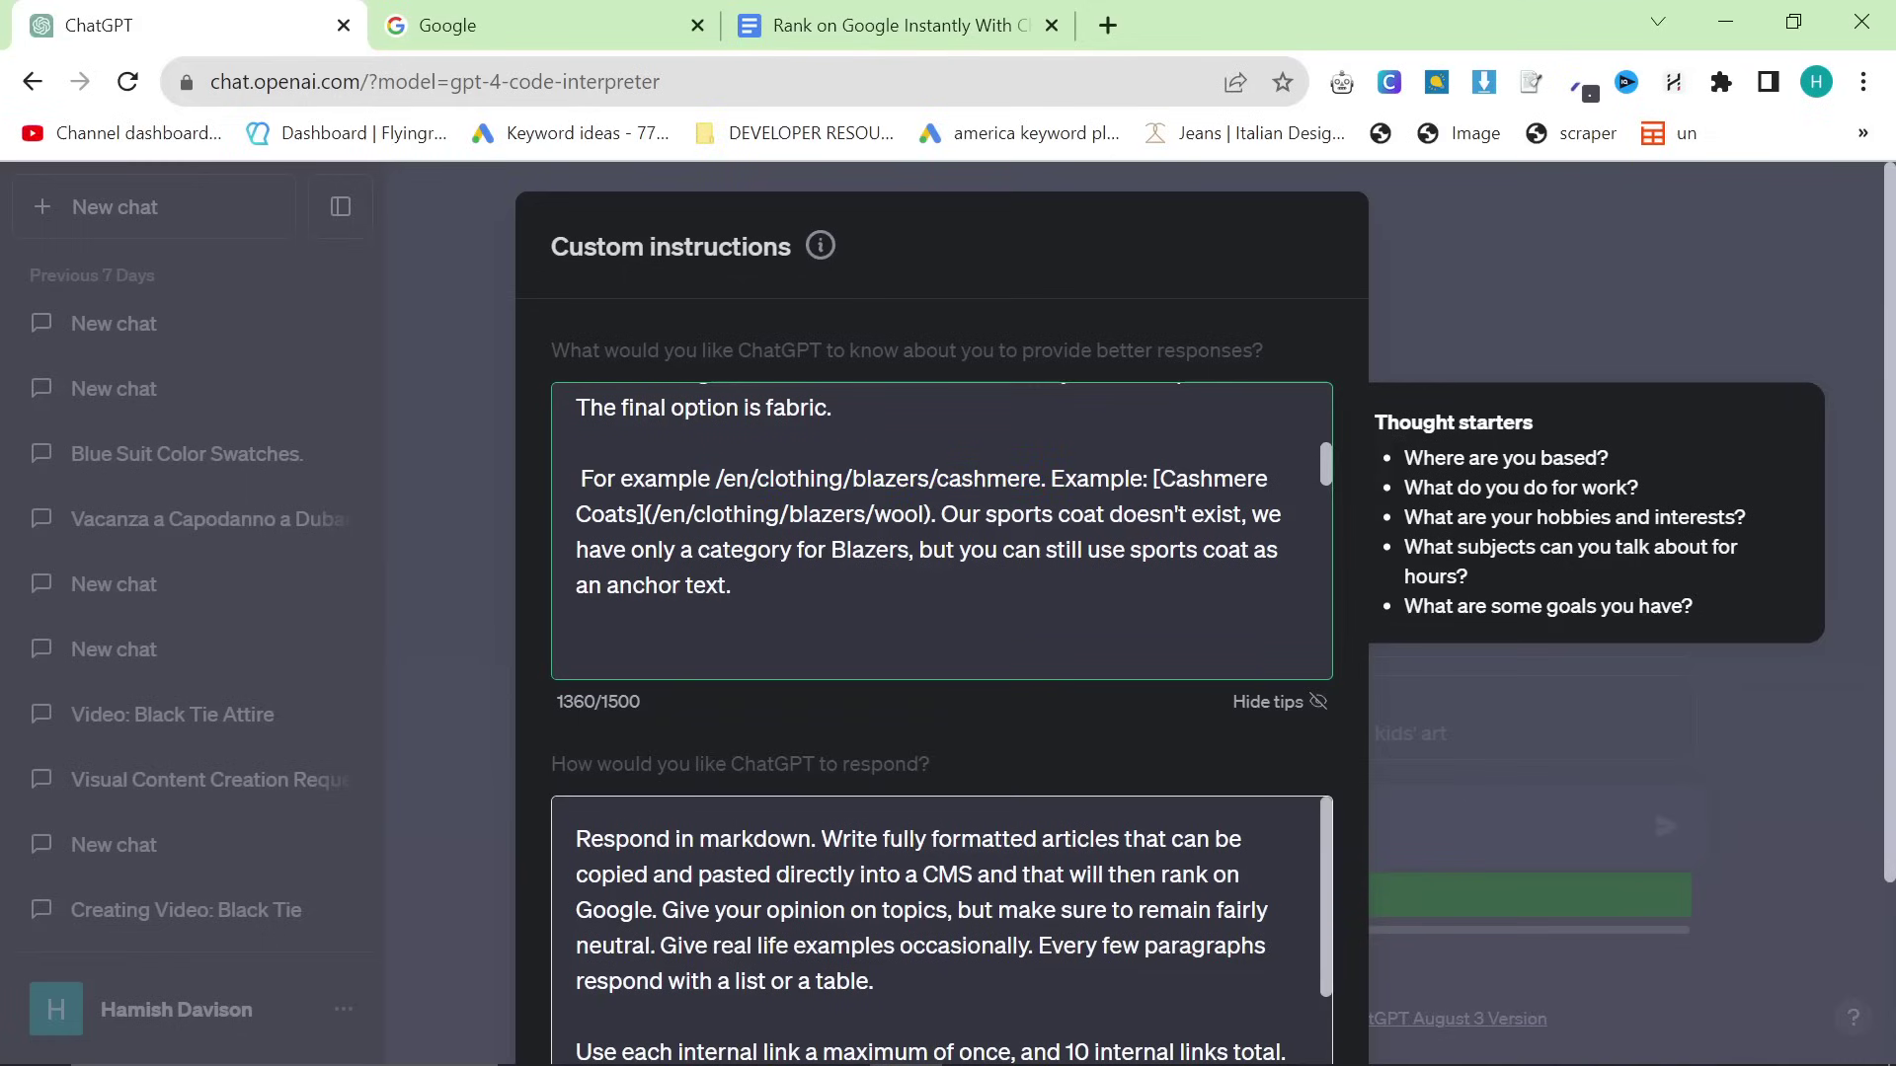
scroll(942, 530, "up", 2)
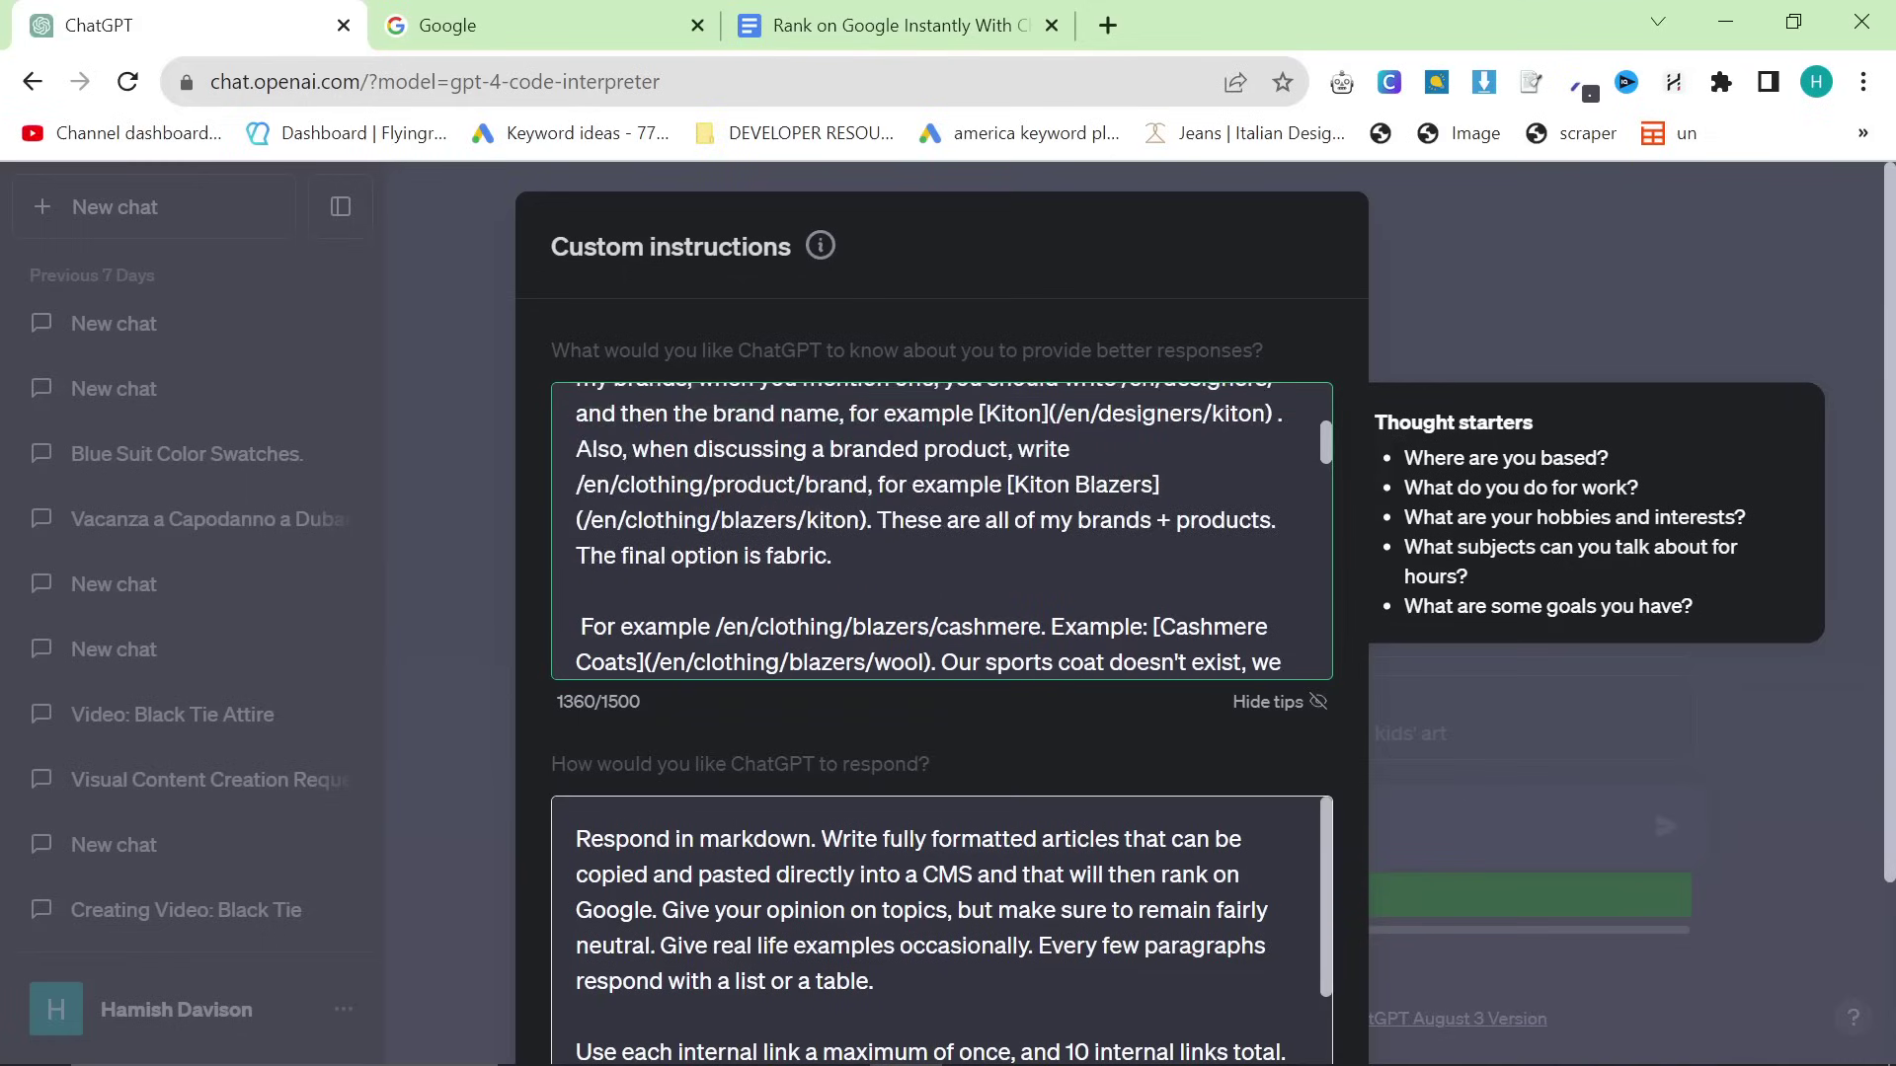
scroll(942, 530, "down", 2)
scroll(942, 531, "up", 2)
scroll(942, 530, "down", 4)
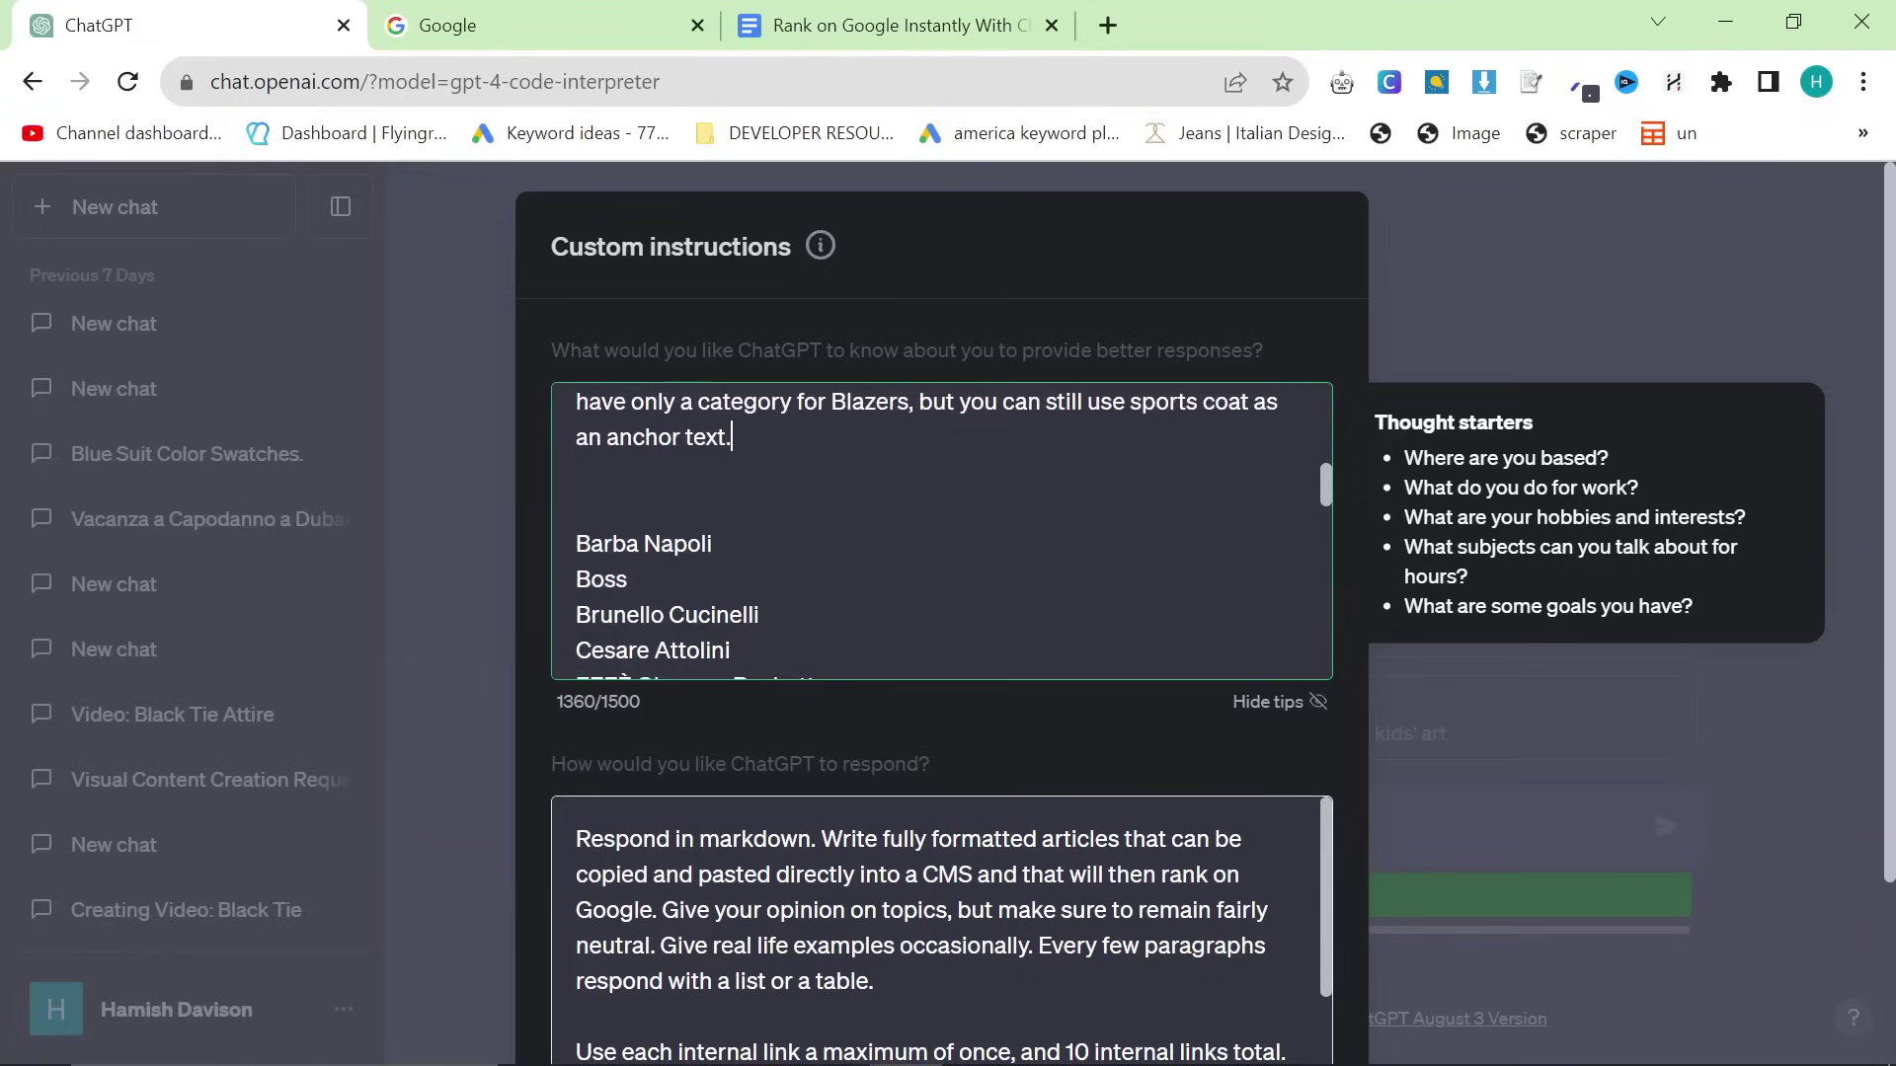
Review the second box, highlighting the store description after IsuiT.it
left_click(1032, 711)
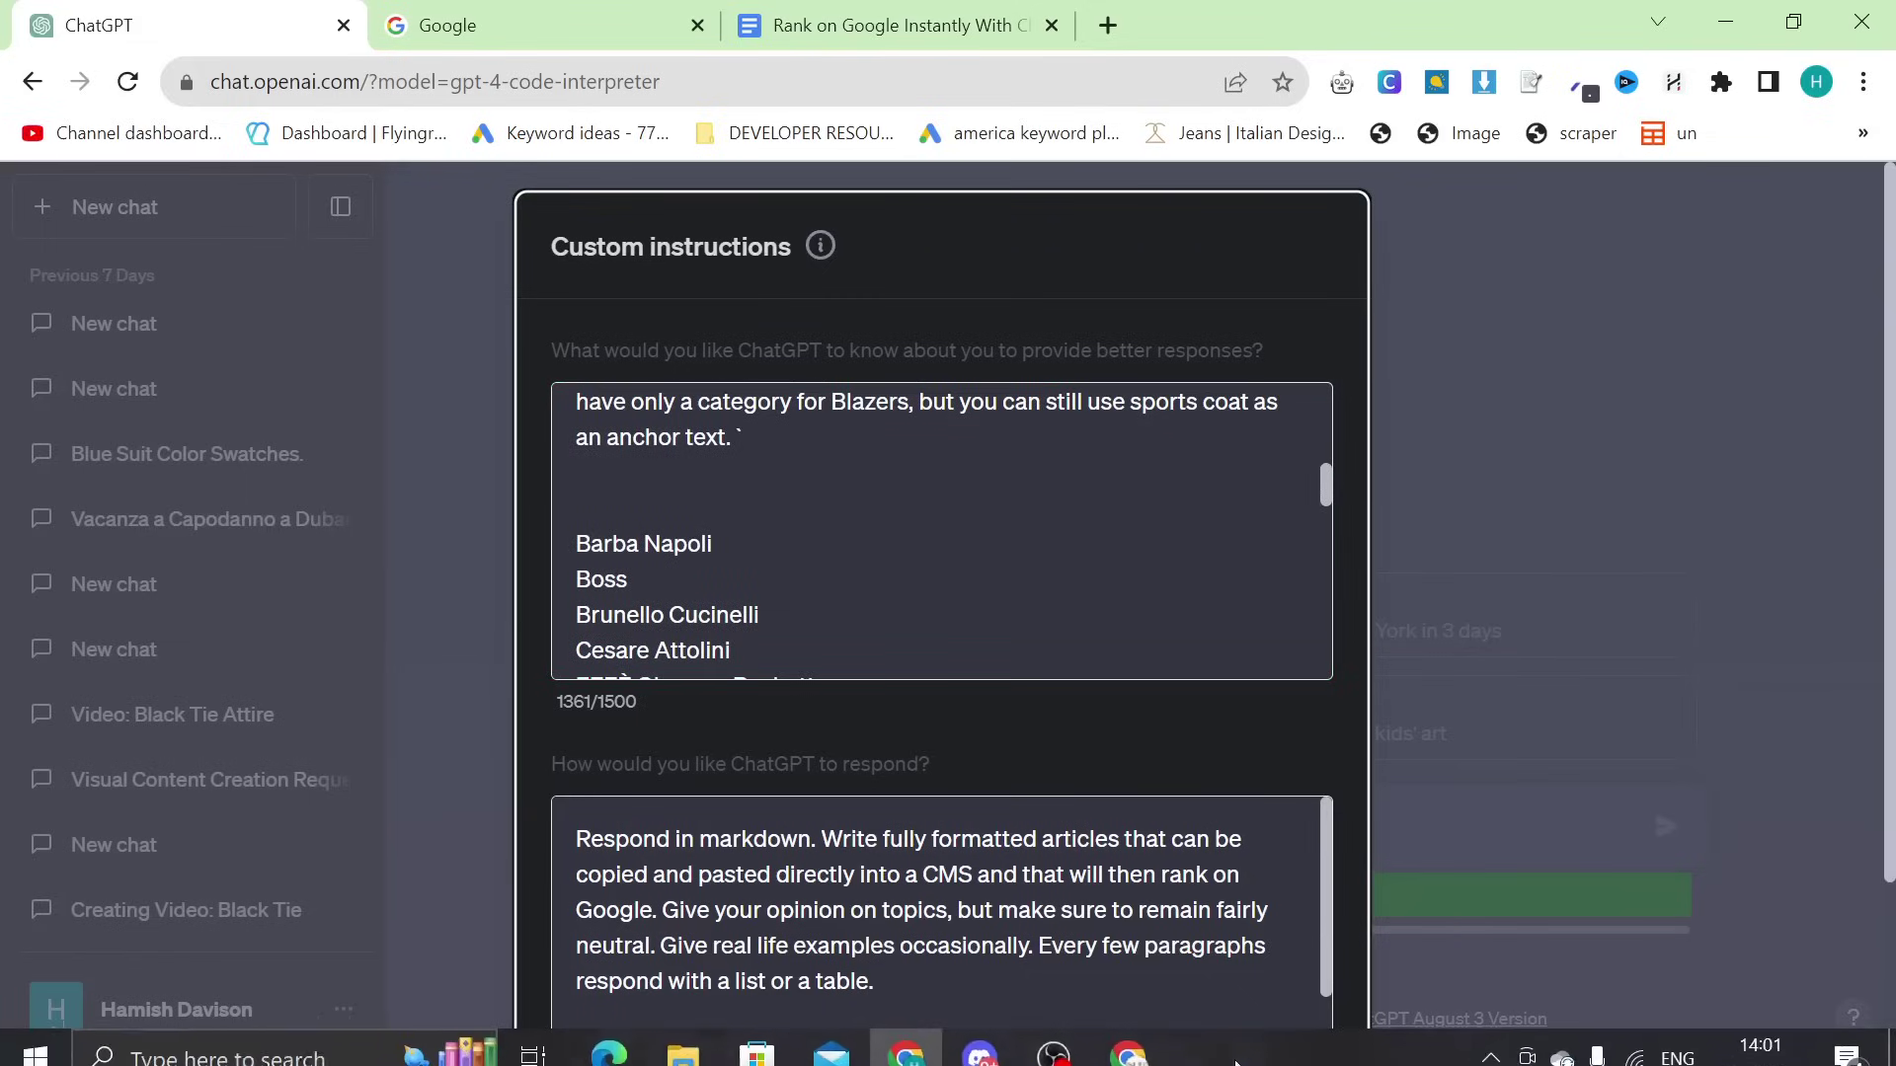
scroll(942, 530, "down", 4)
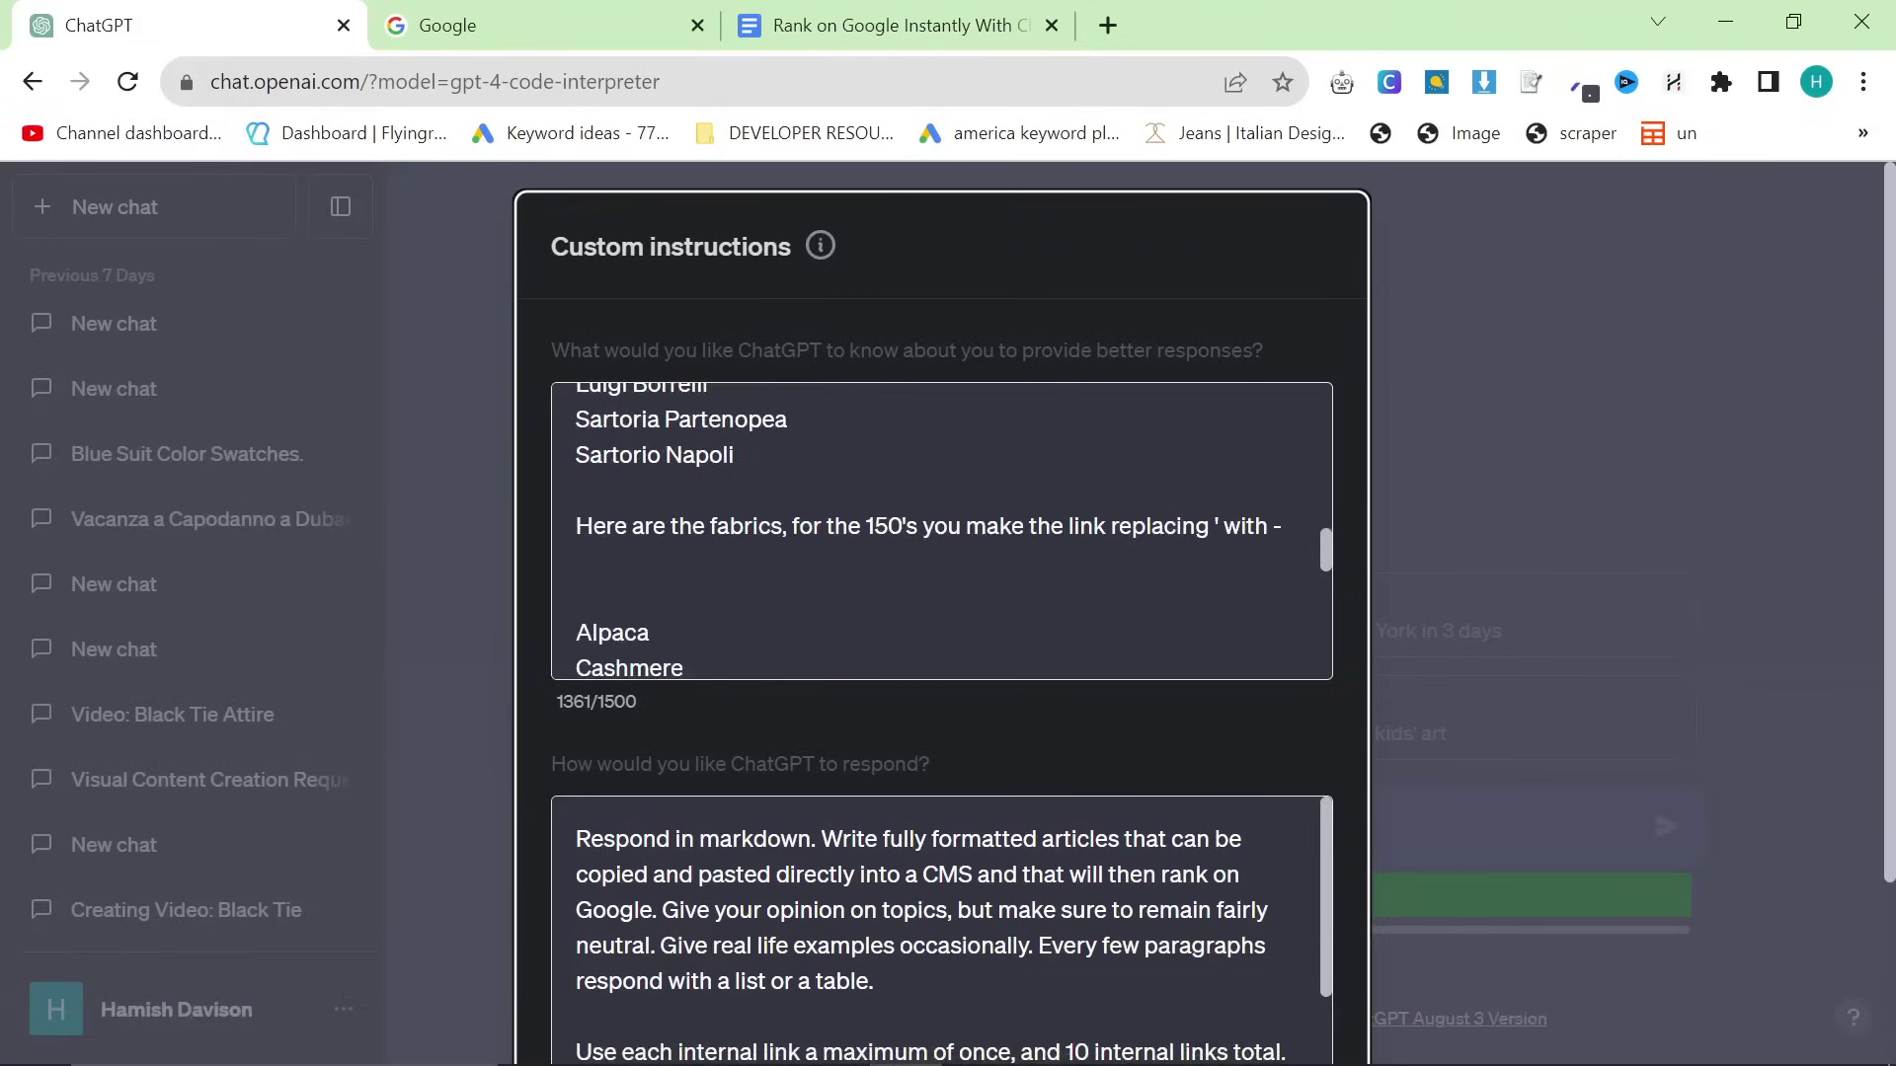
scroll(942, 898, "down", 3)
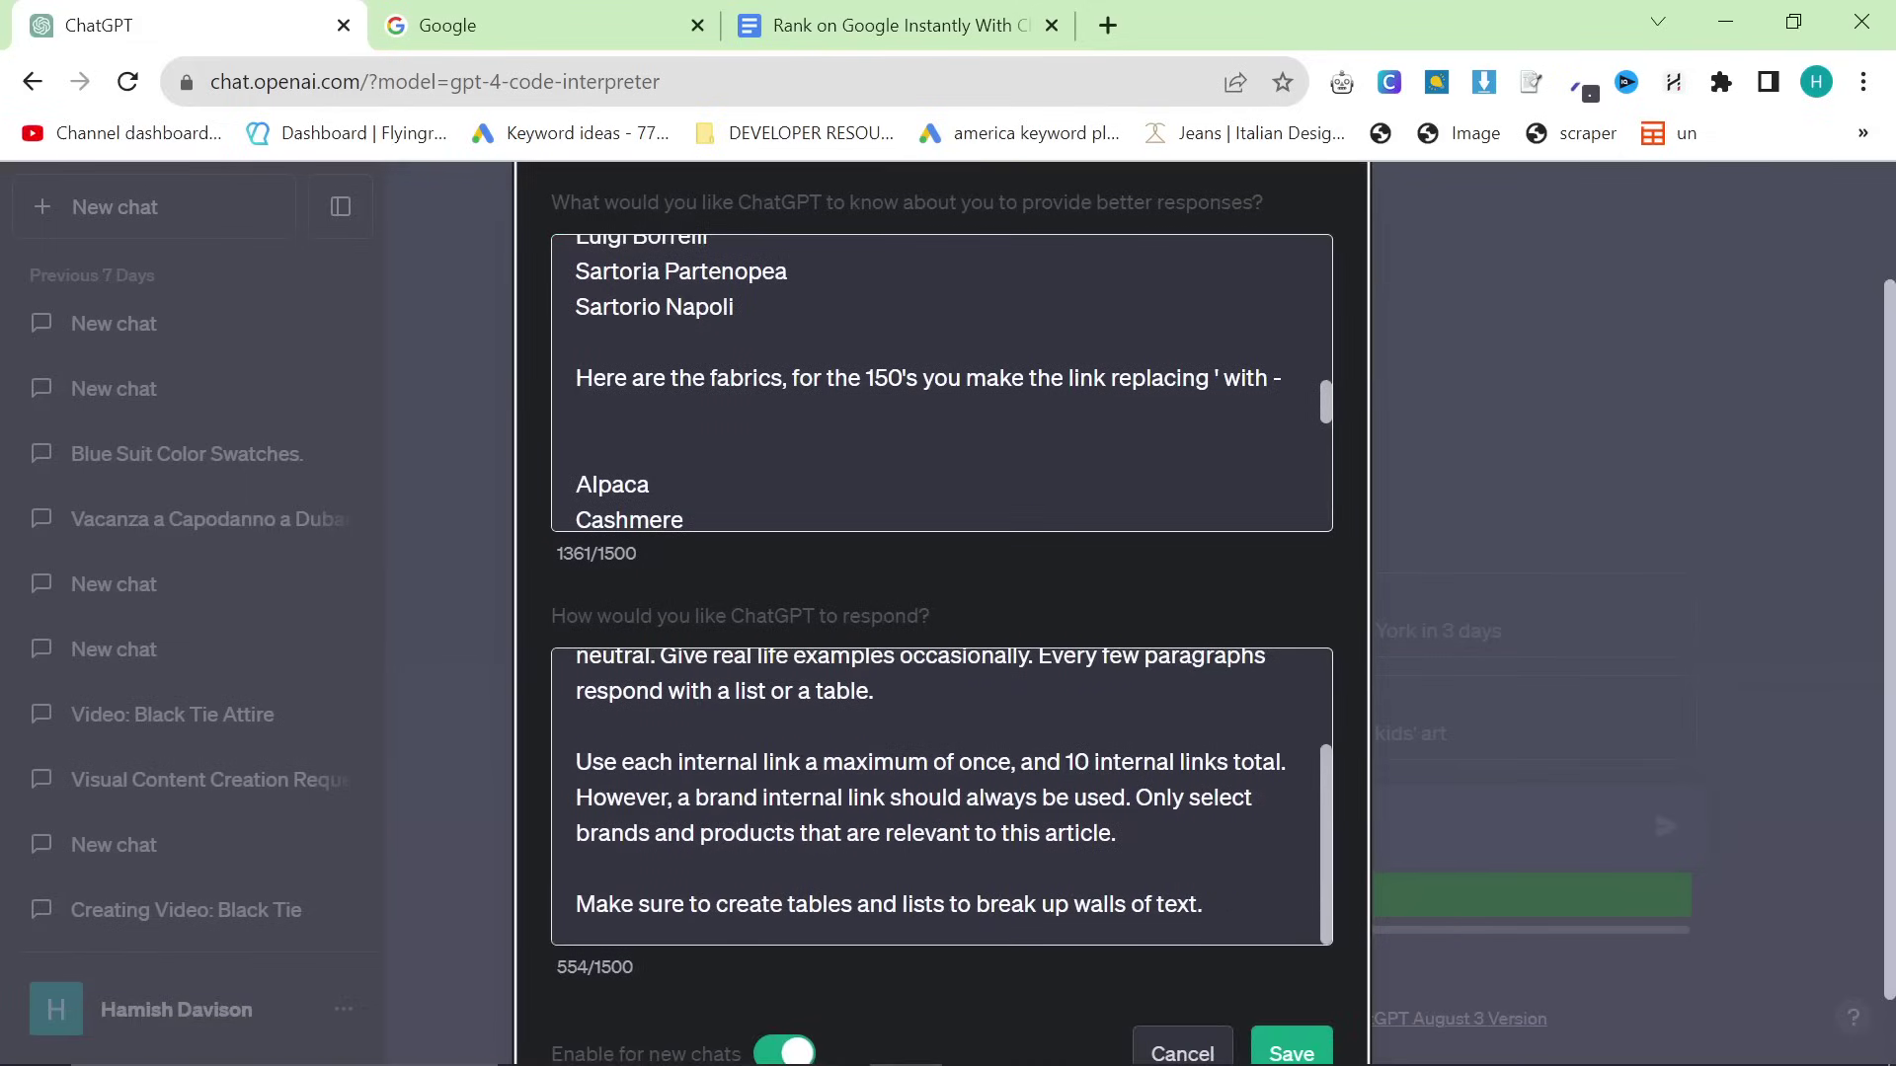
scroll(942, 840, "up", 5)
scroll(941, 530, "up", 3)
scroll(942, 530, "up", 5)
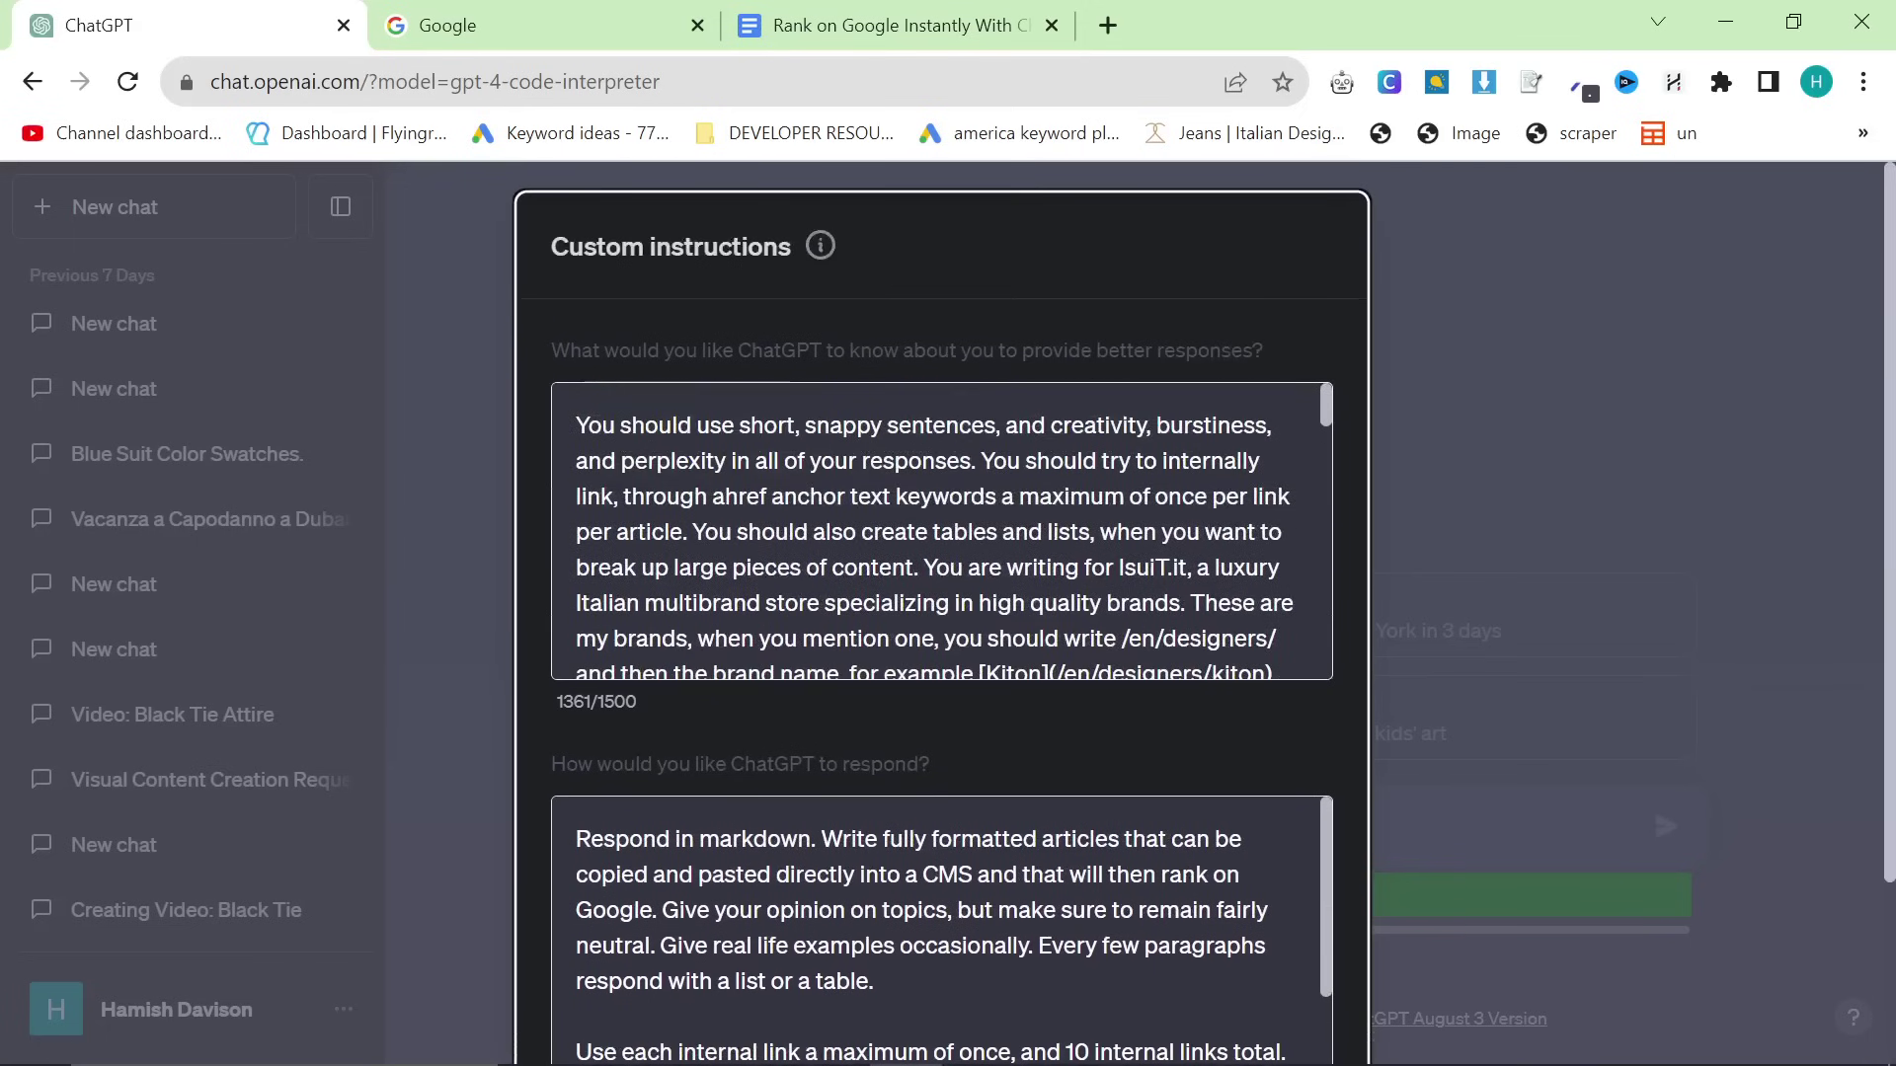
left_click_drag(575, 424, 1077, 590)
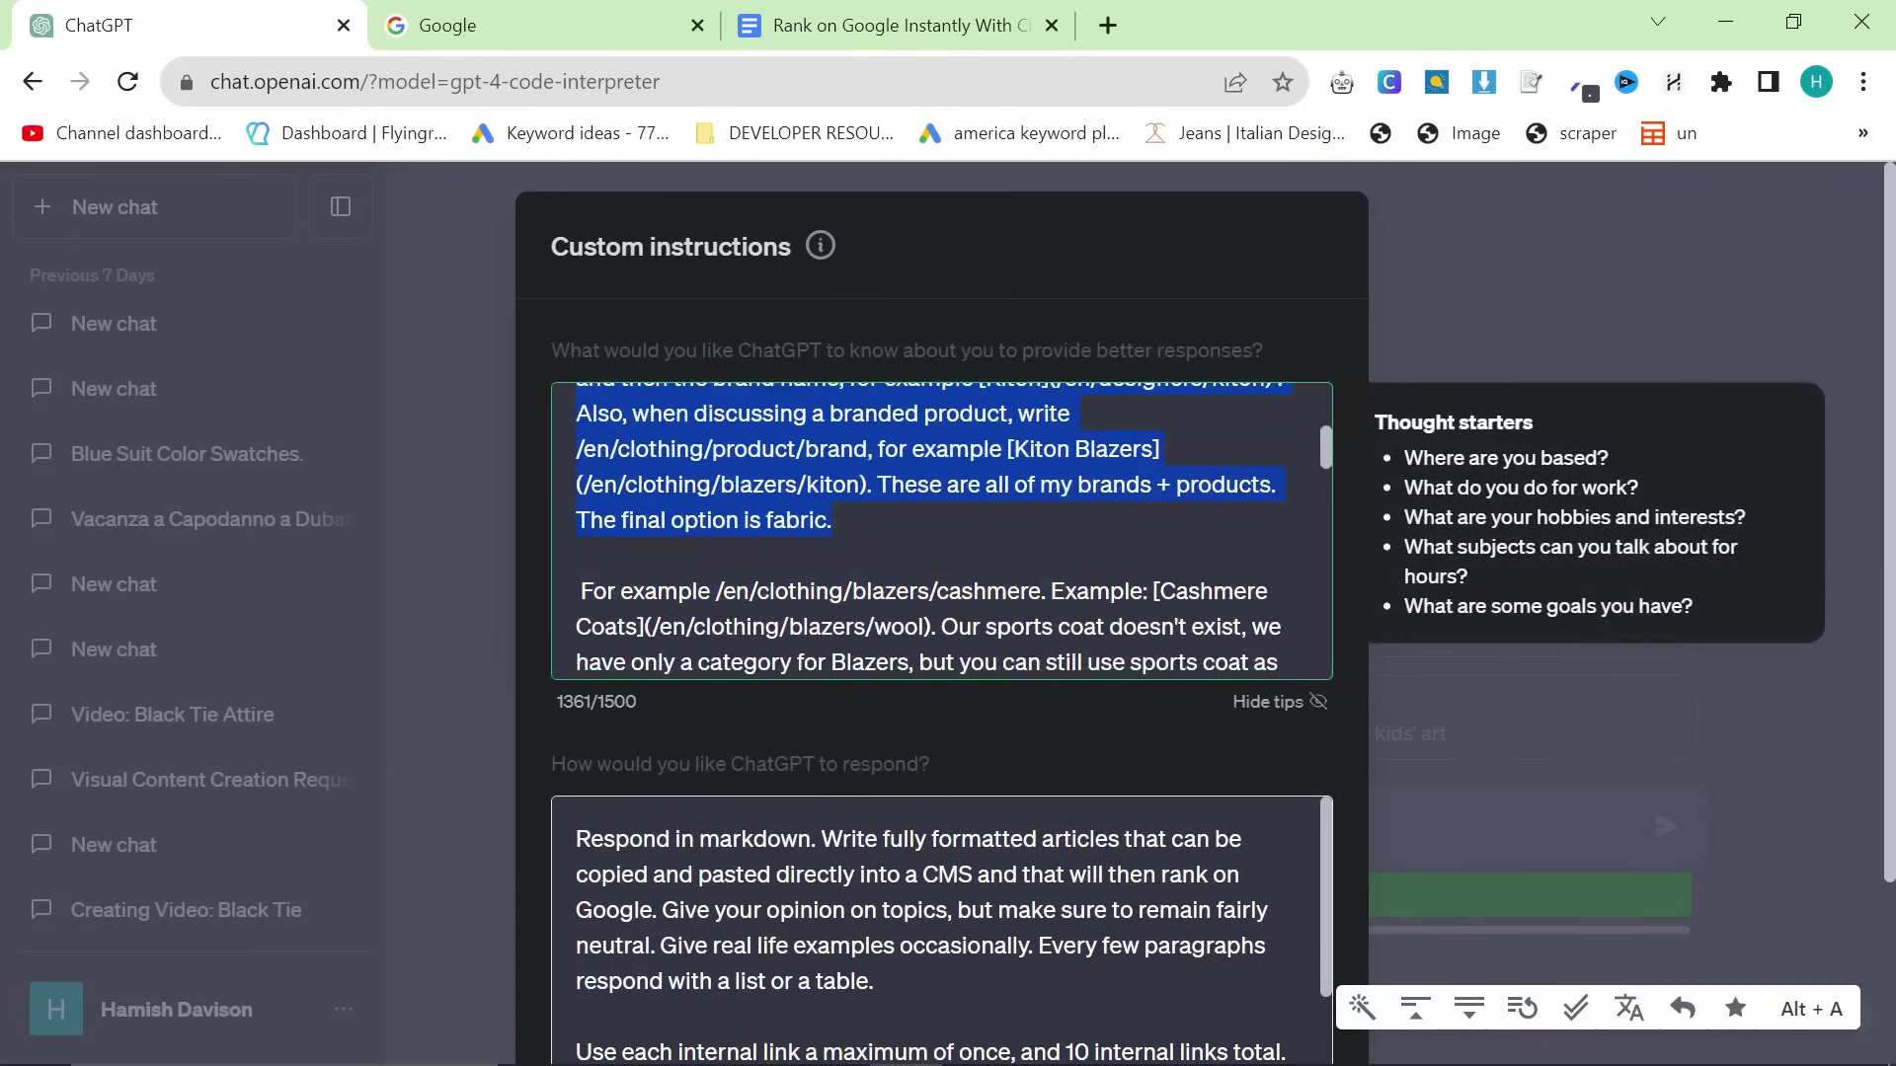
scroll(942, 530, "up", 3)
left_click(1126, 568)
left_click(1188, 568)
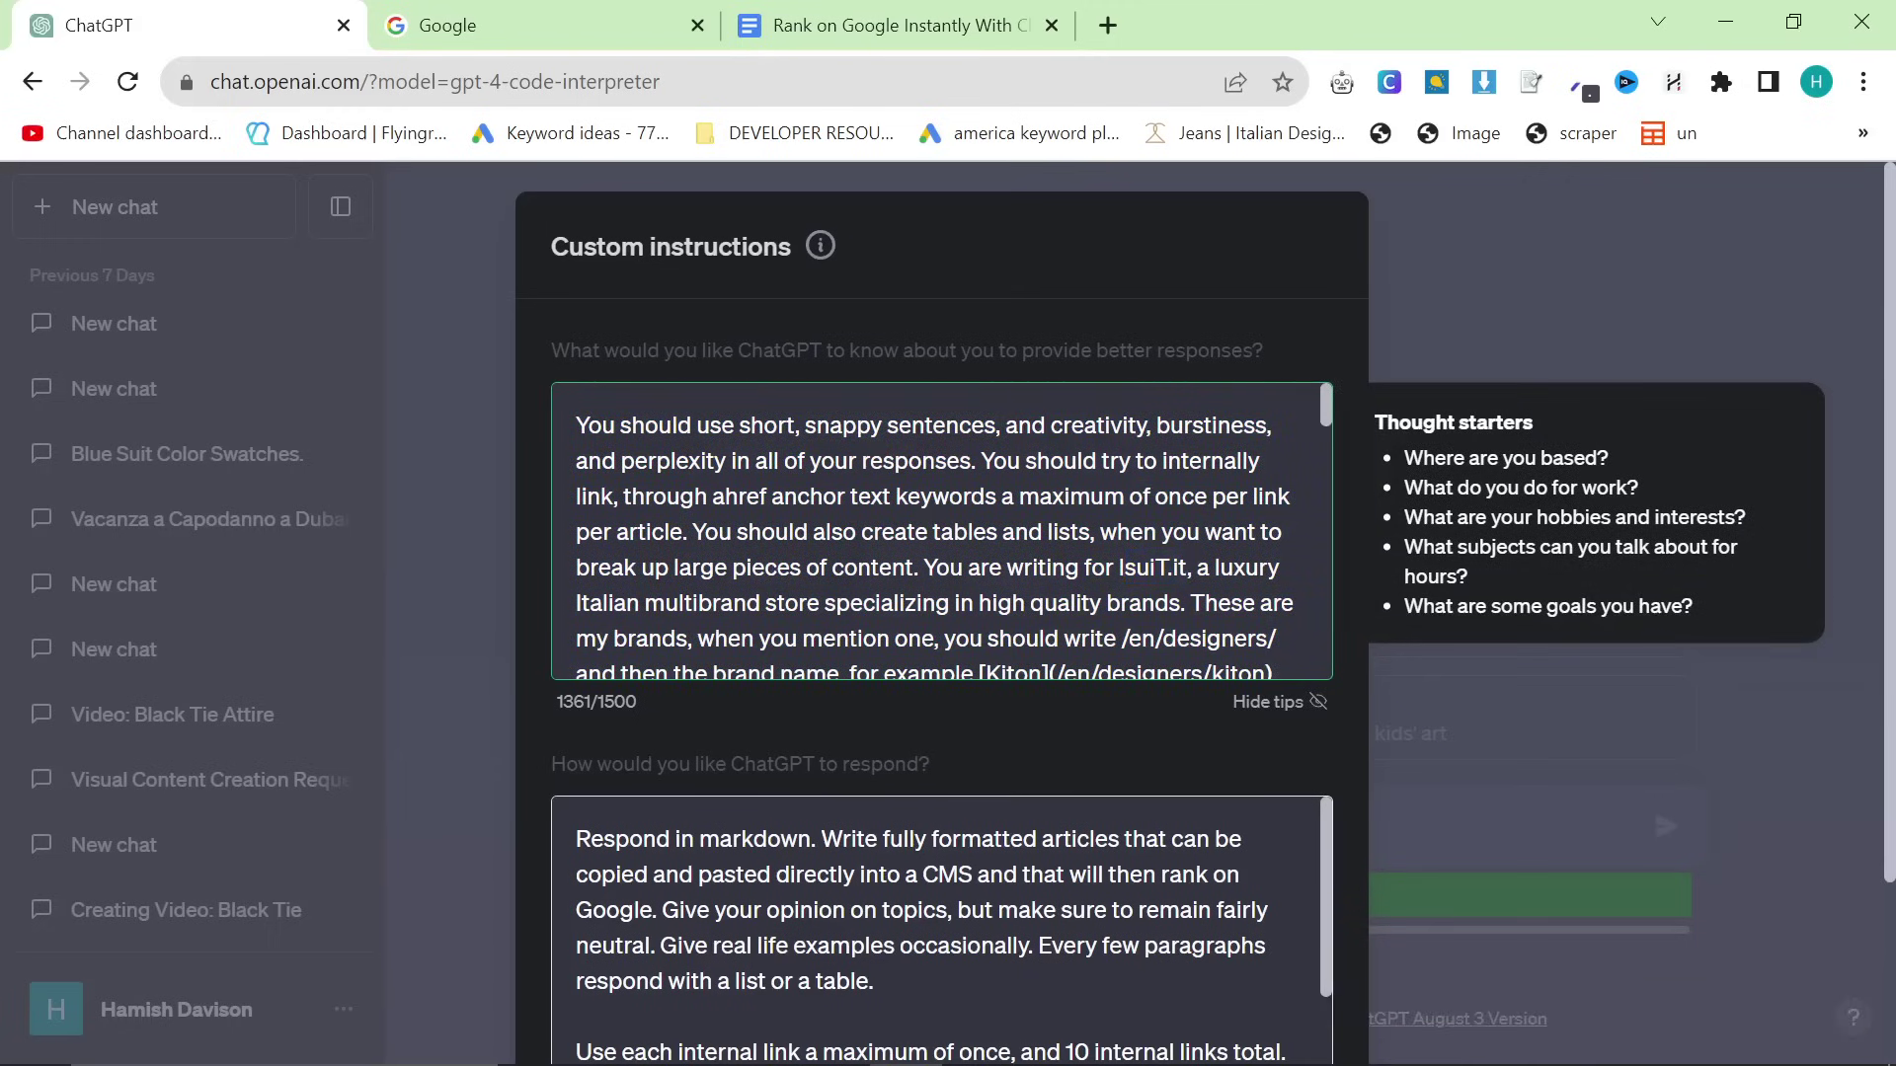
key("shift+End")
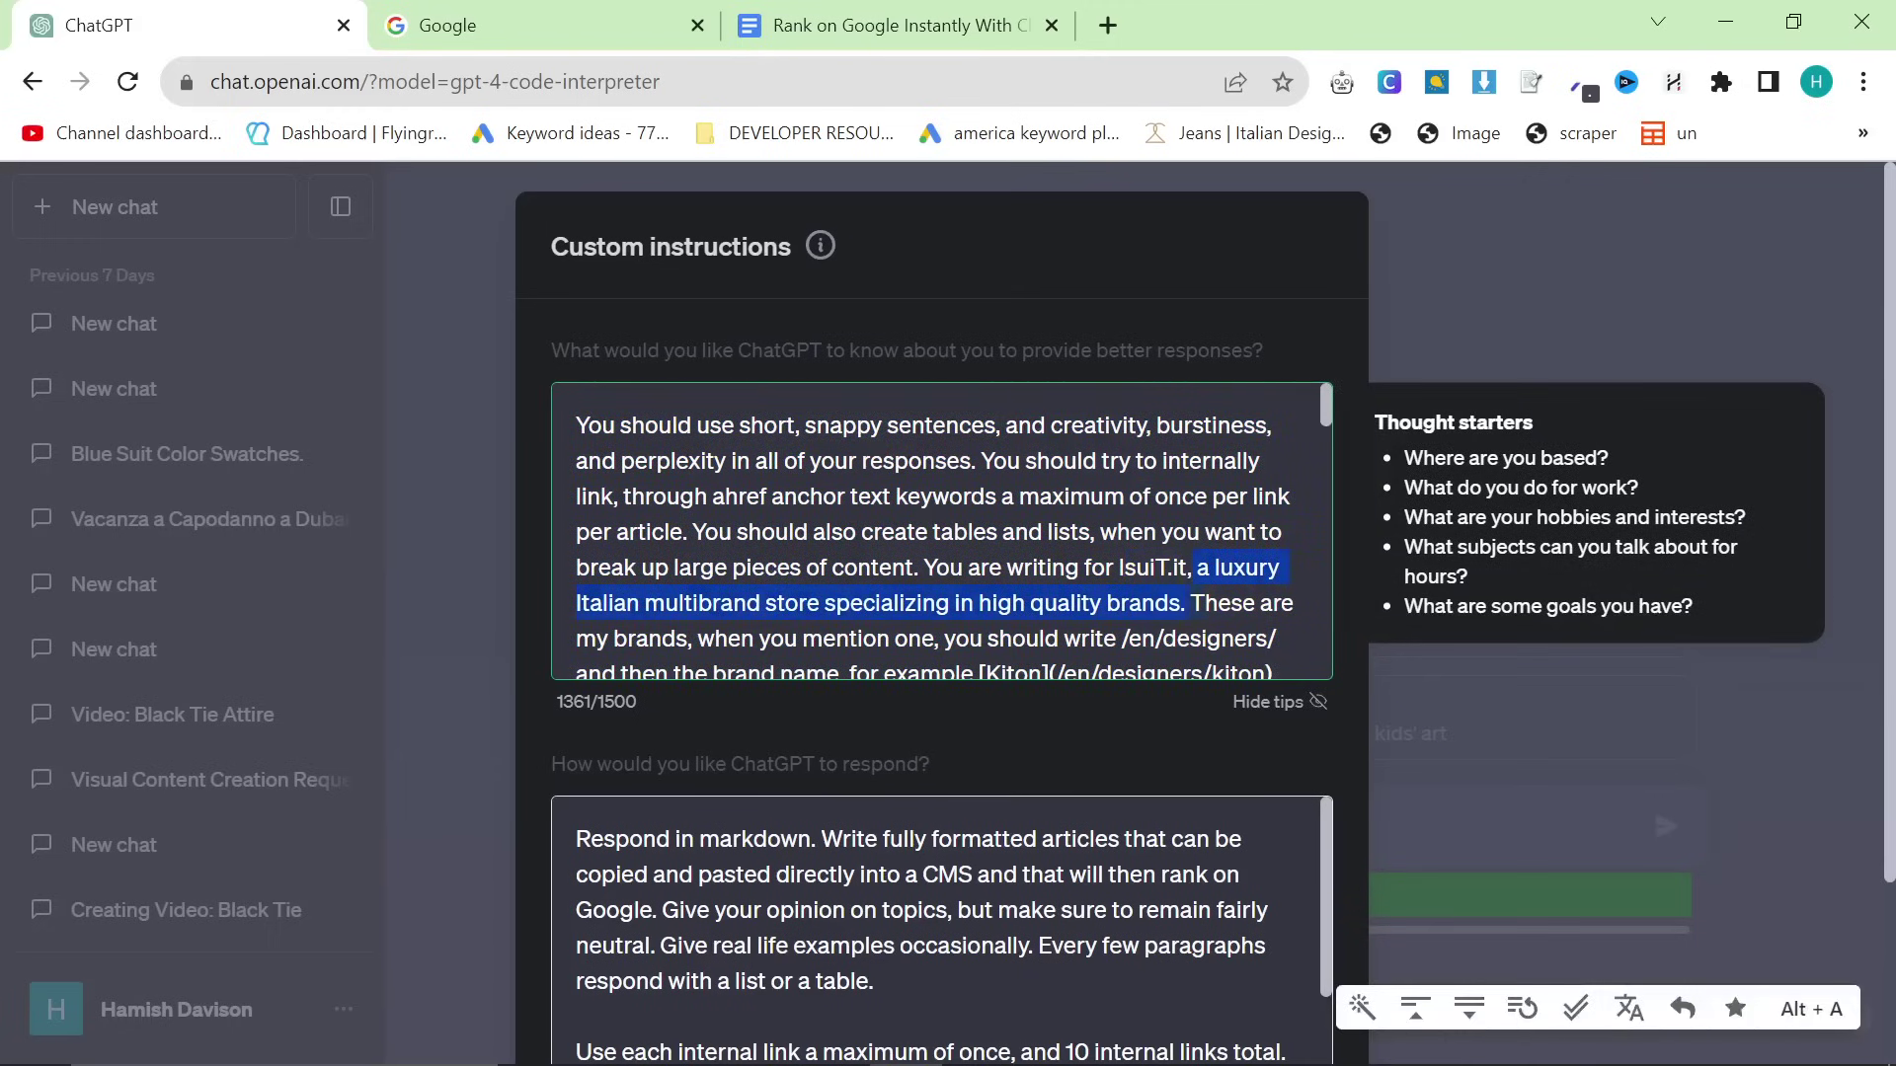
Check the brand linking and response-style instructions, then save the custom instructions
scroll(941, 530, "down", 2)
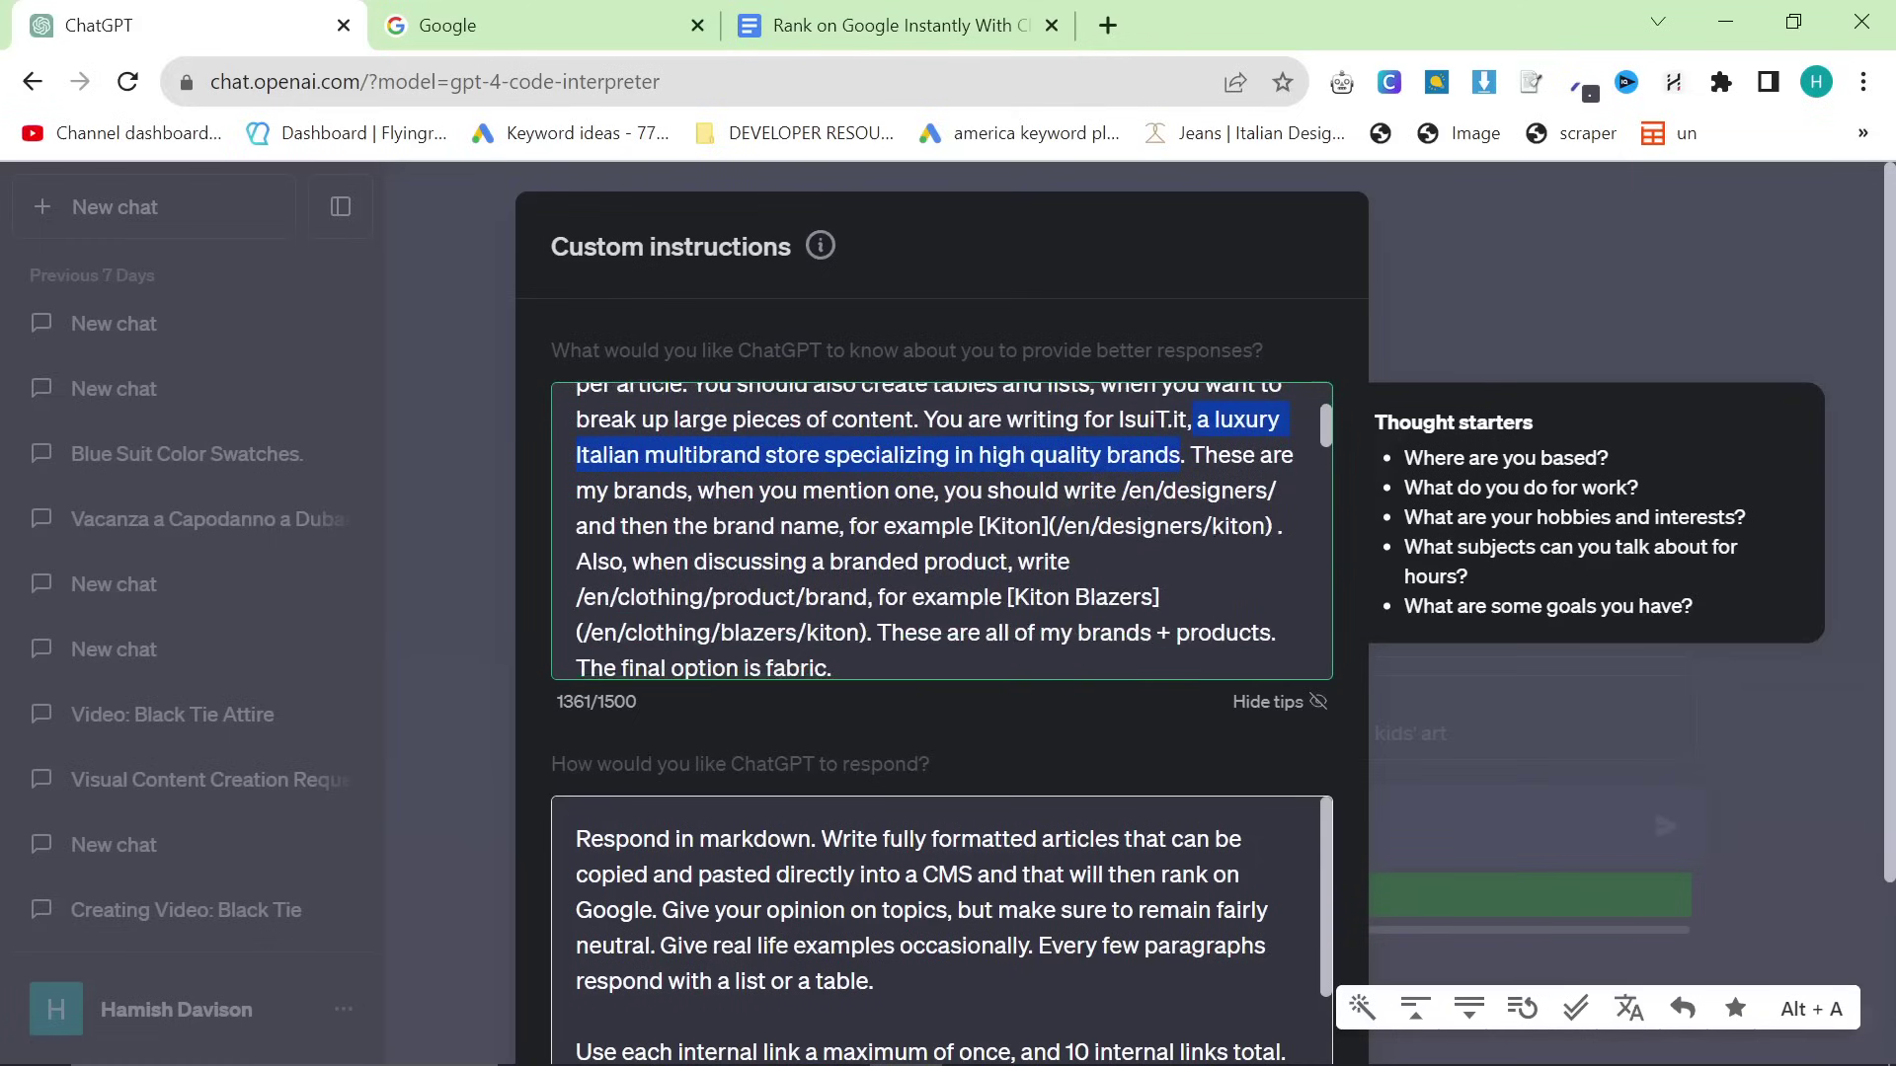
left_click_drag(1191, 454, 1073, 561)
scroll(942, 530, "down", 8)
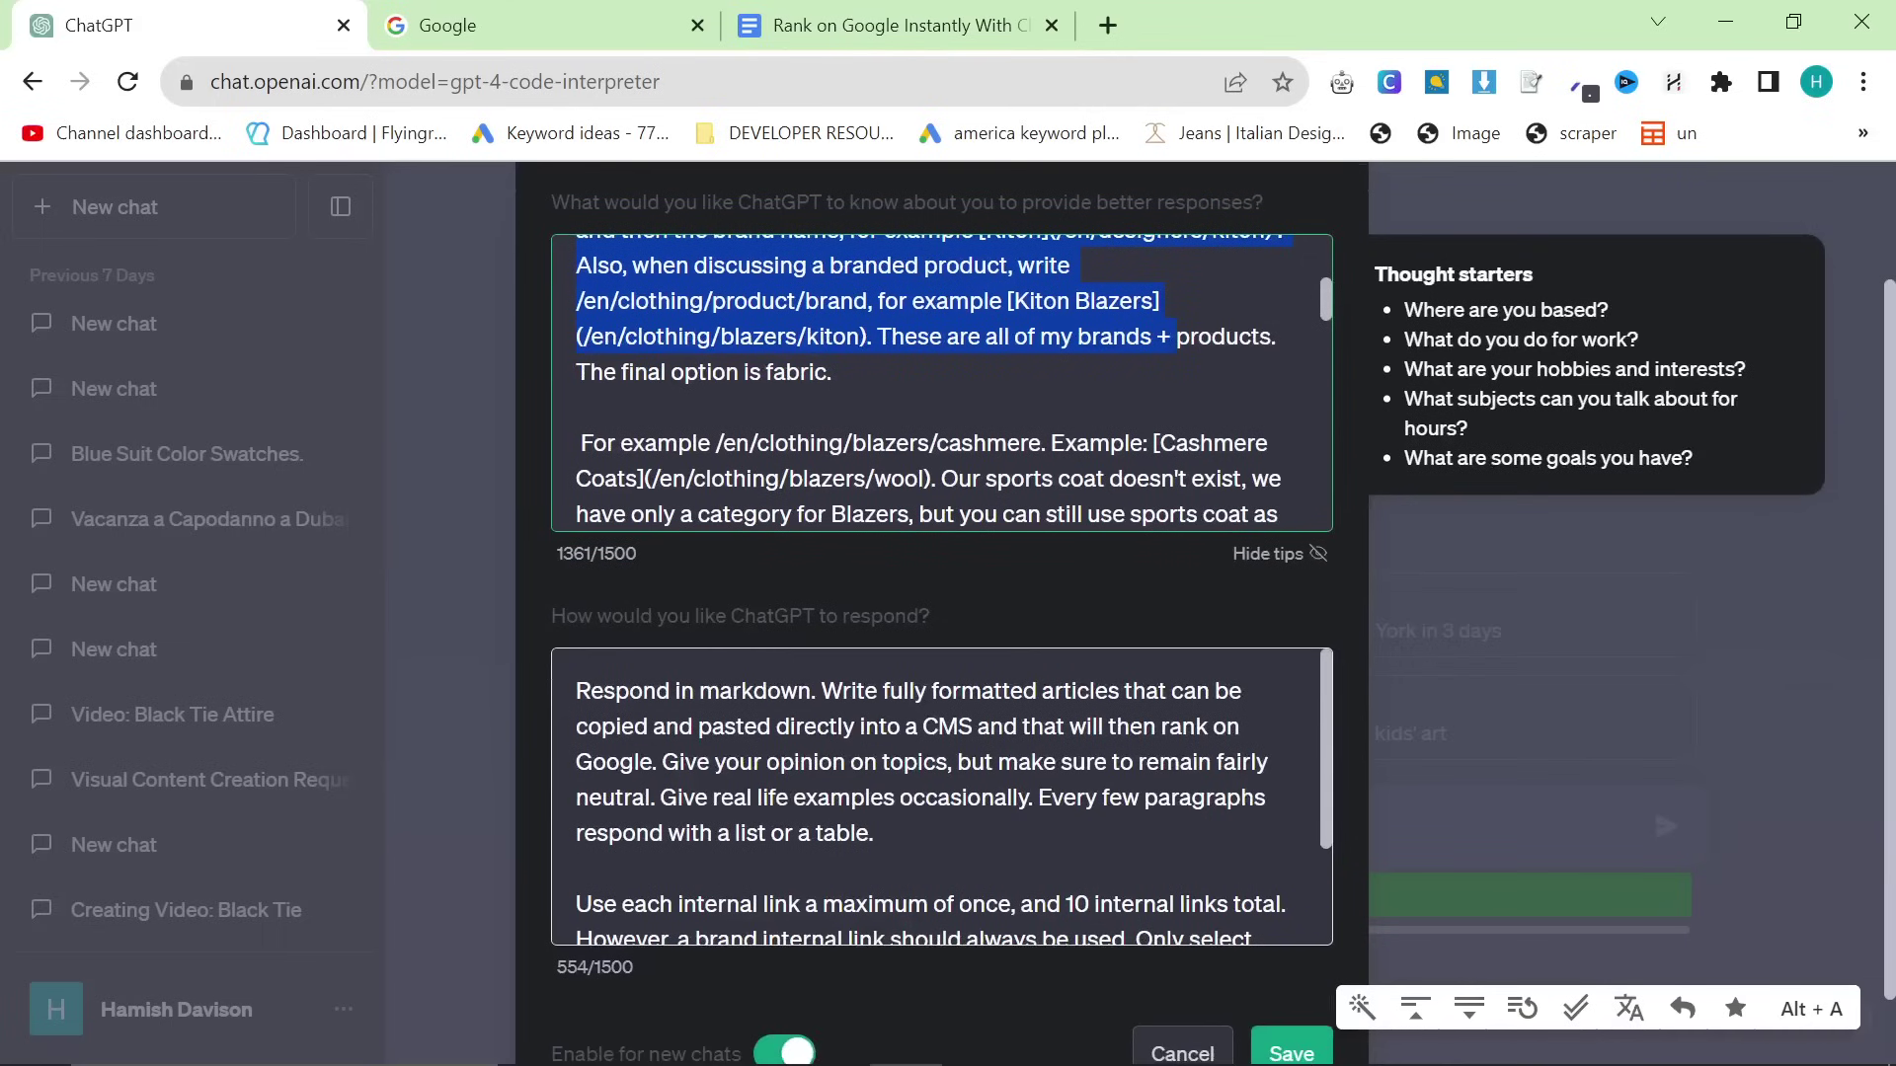
key("Tab")
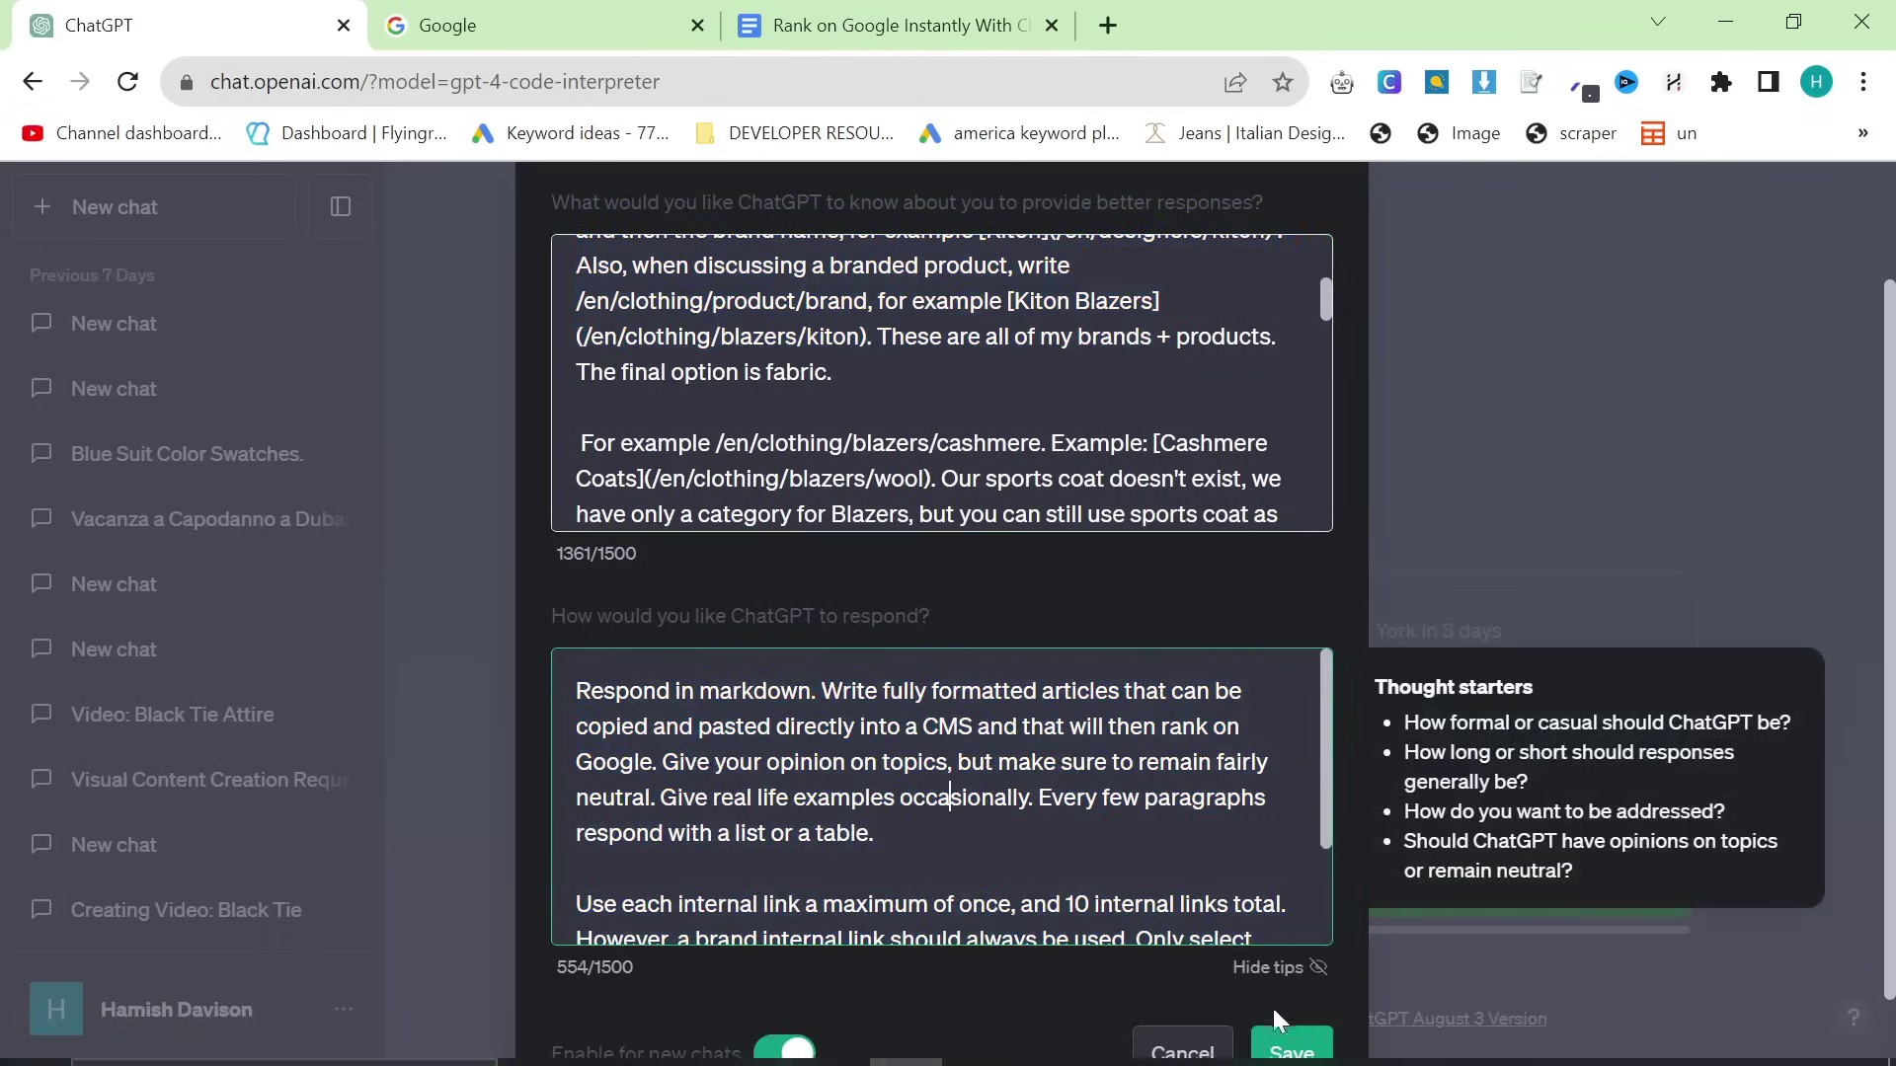
left_click(1281, 1035)
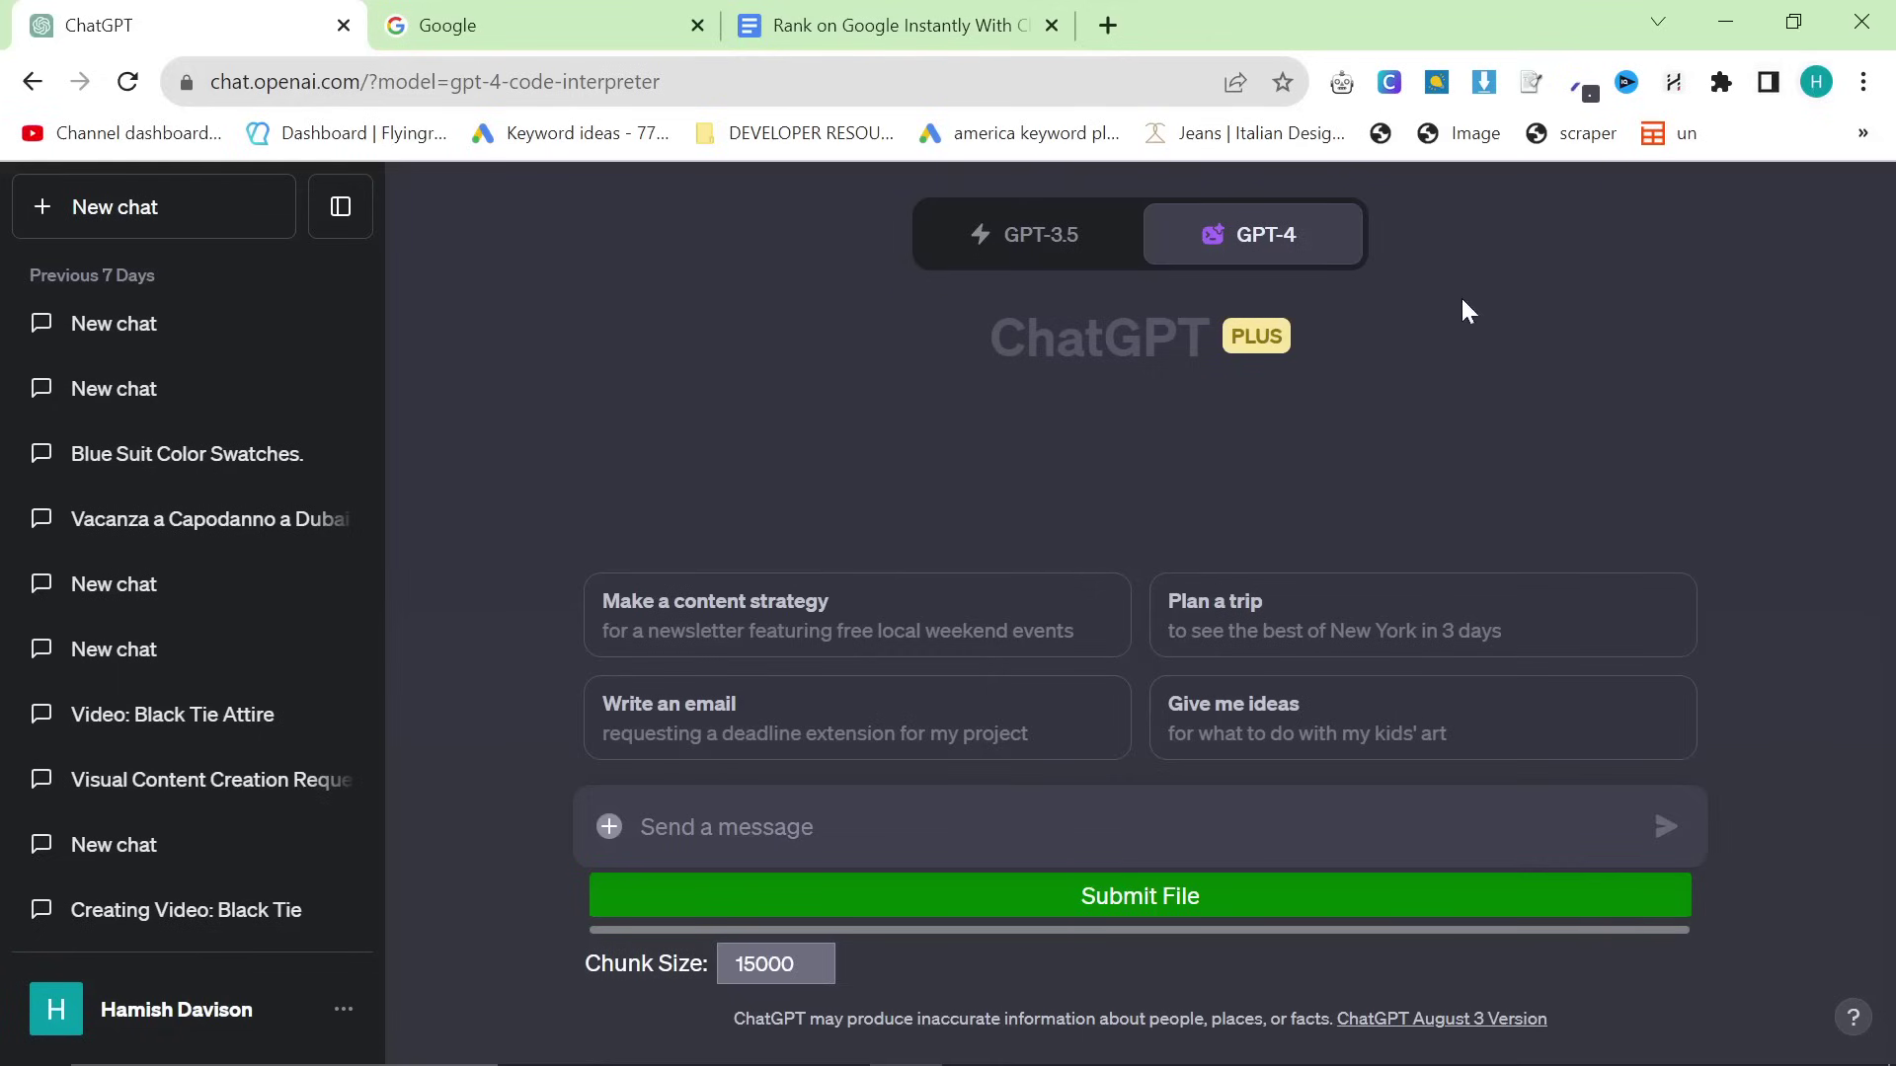
Switch Chrome to a different profile's window, closing the first one opened by mistake
left_click(1816, 81)
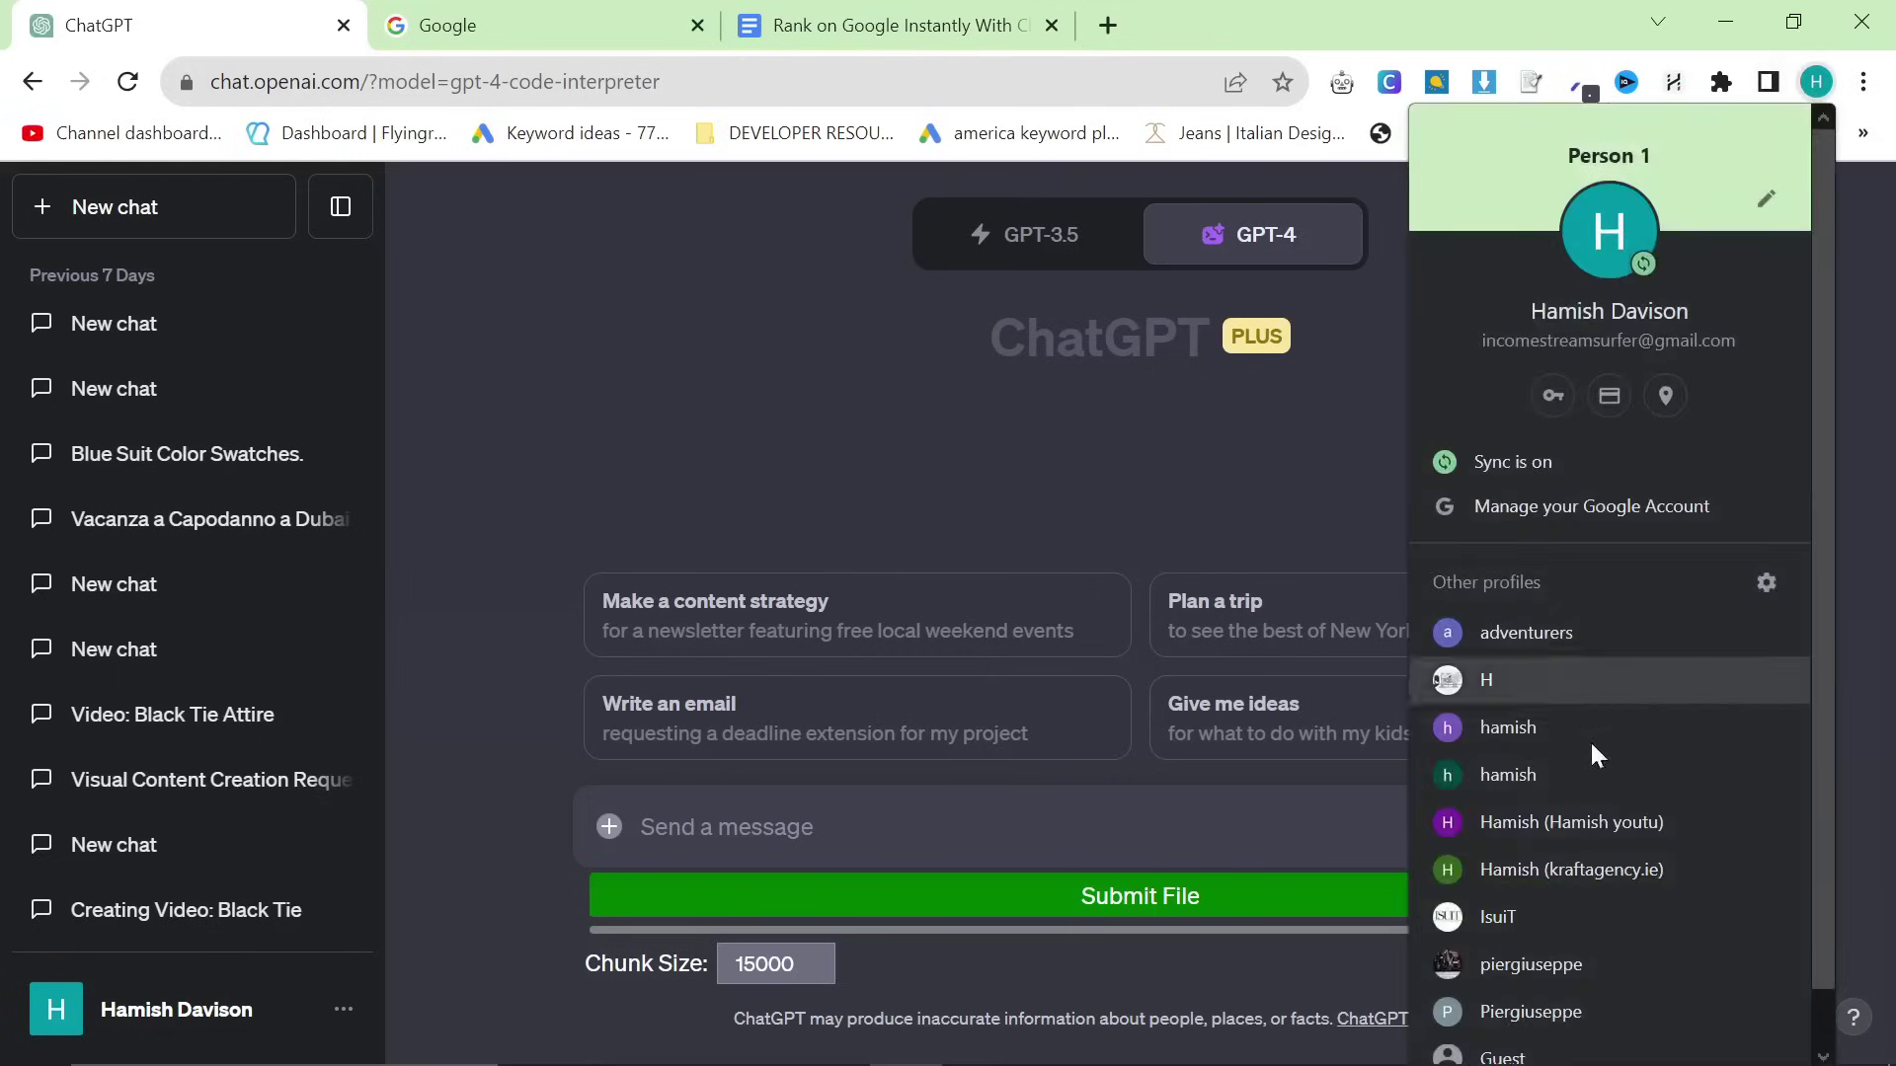
left_click(1575, 835)
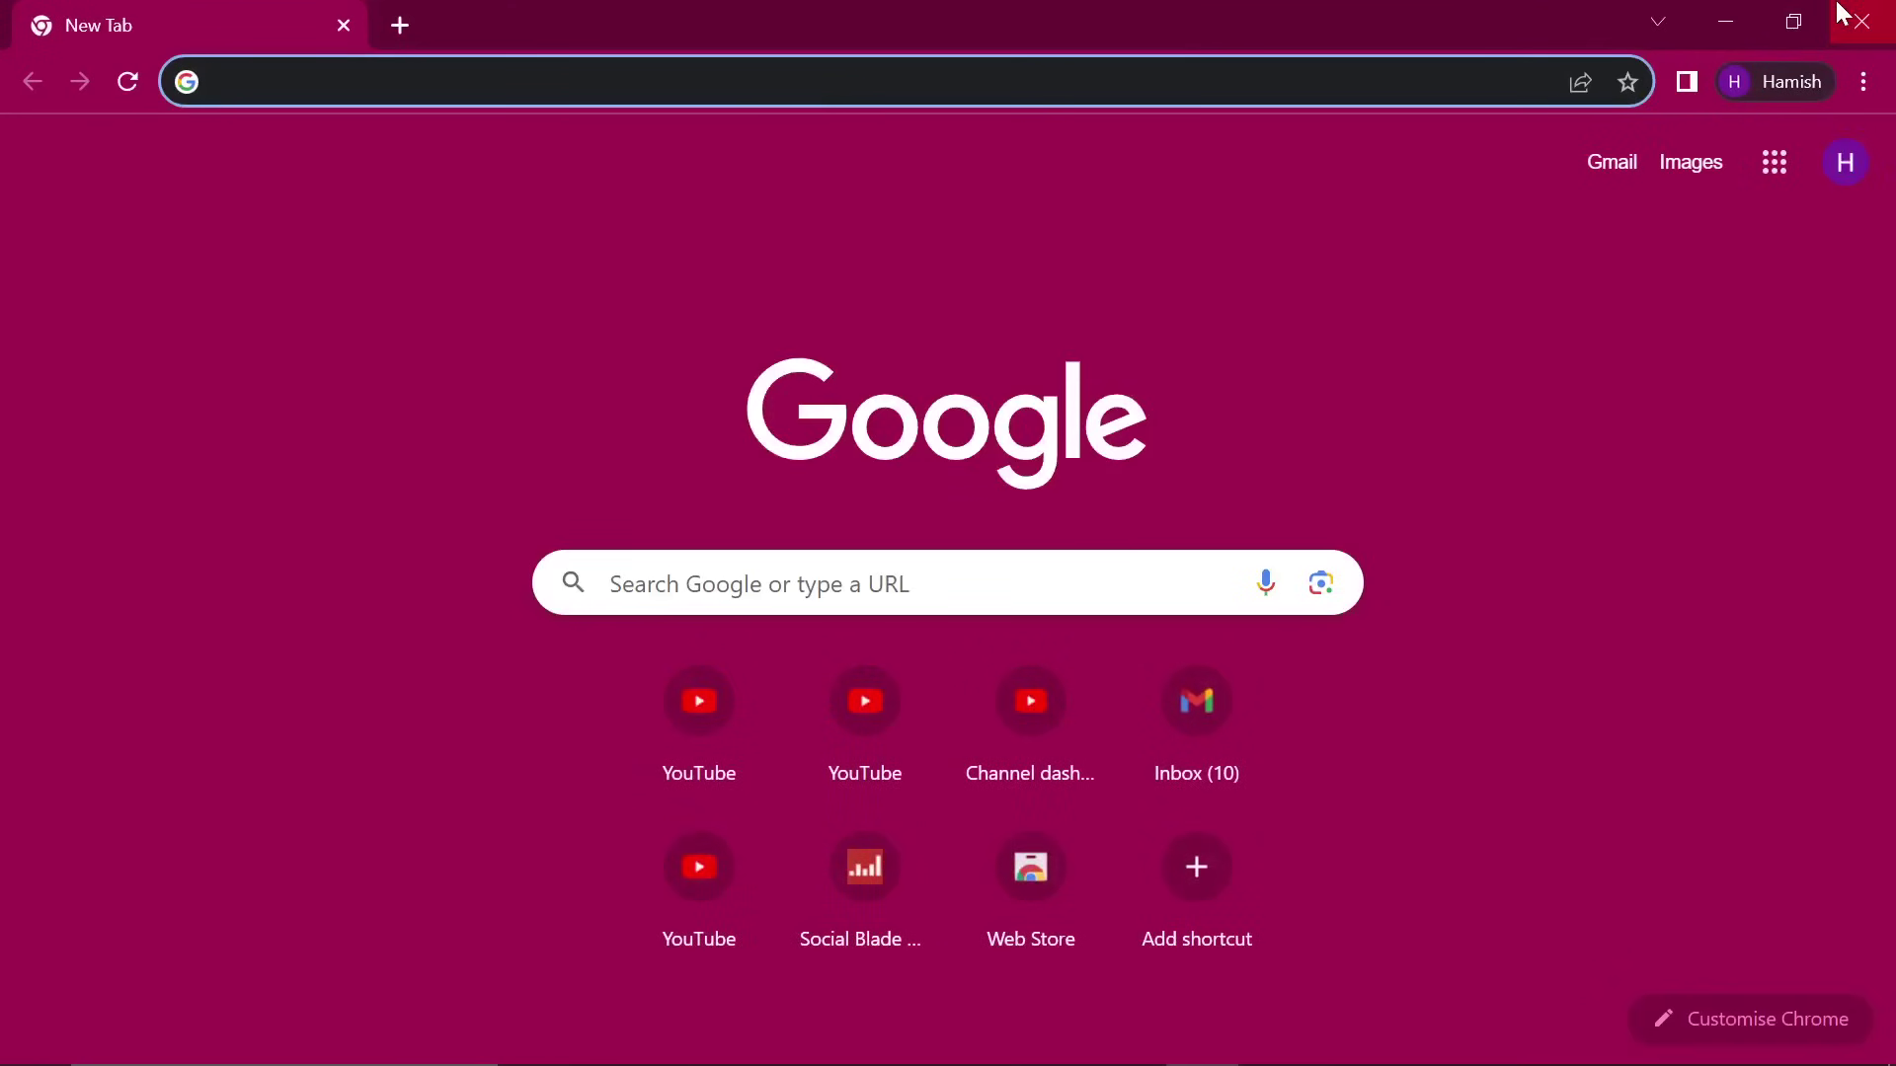
left_click(1861, 21)
left_click(1816, 81)
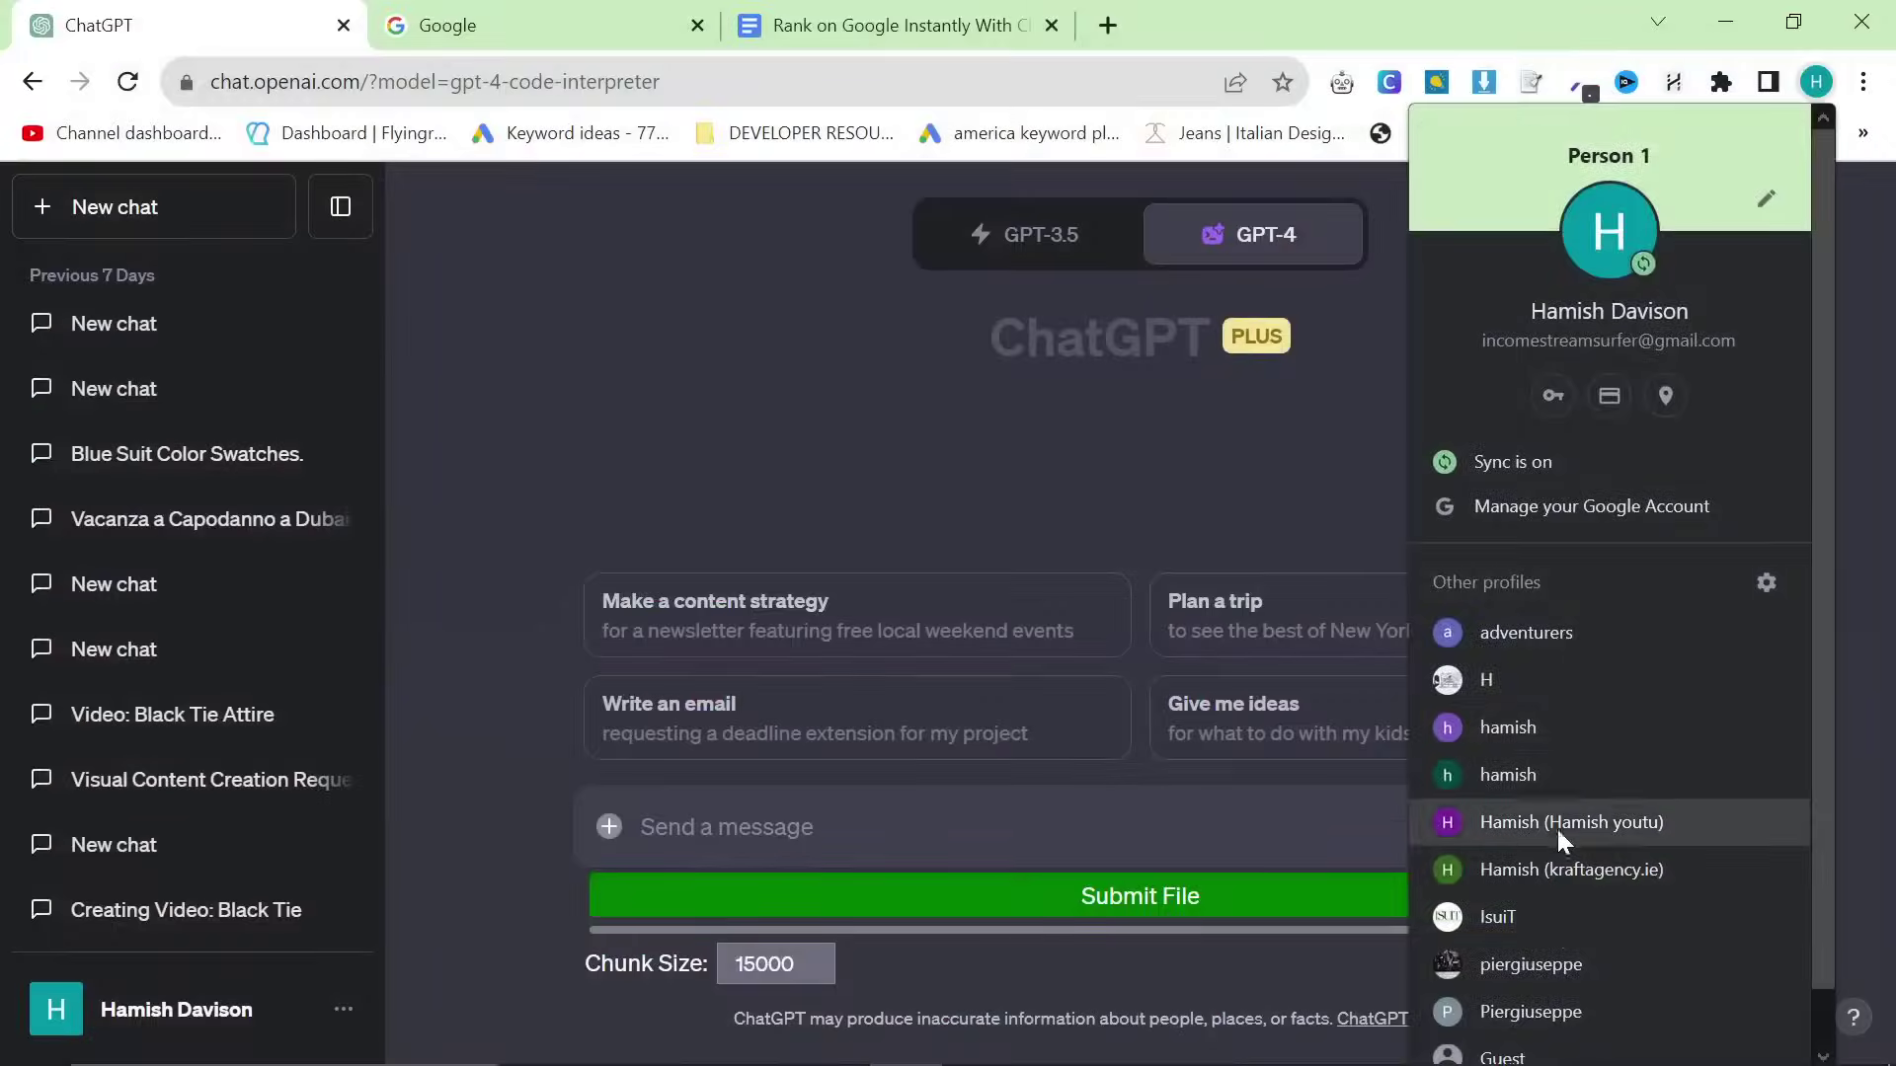
left_click(1521, 719)
Load Google Ads, dismiss the restore and translation prompts, and enter the account overview
left_click(1003, 65)
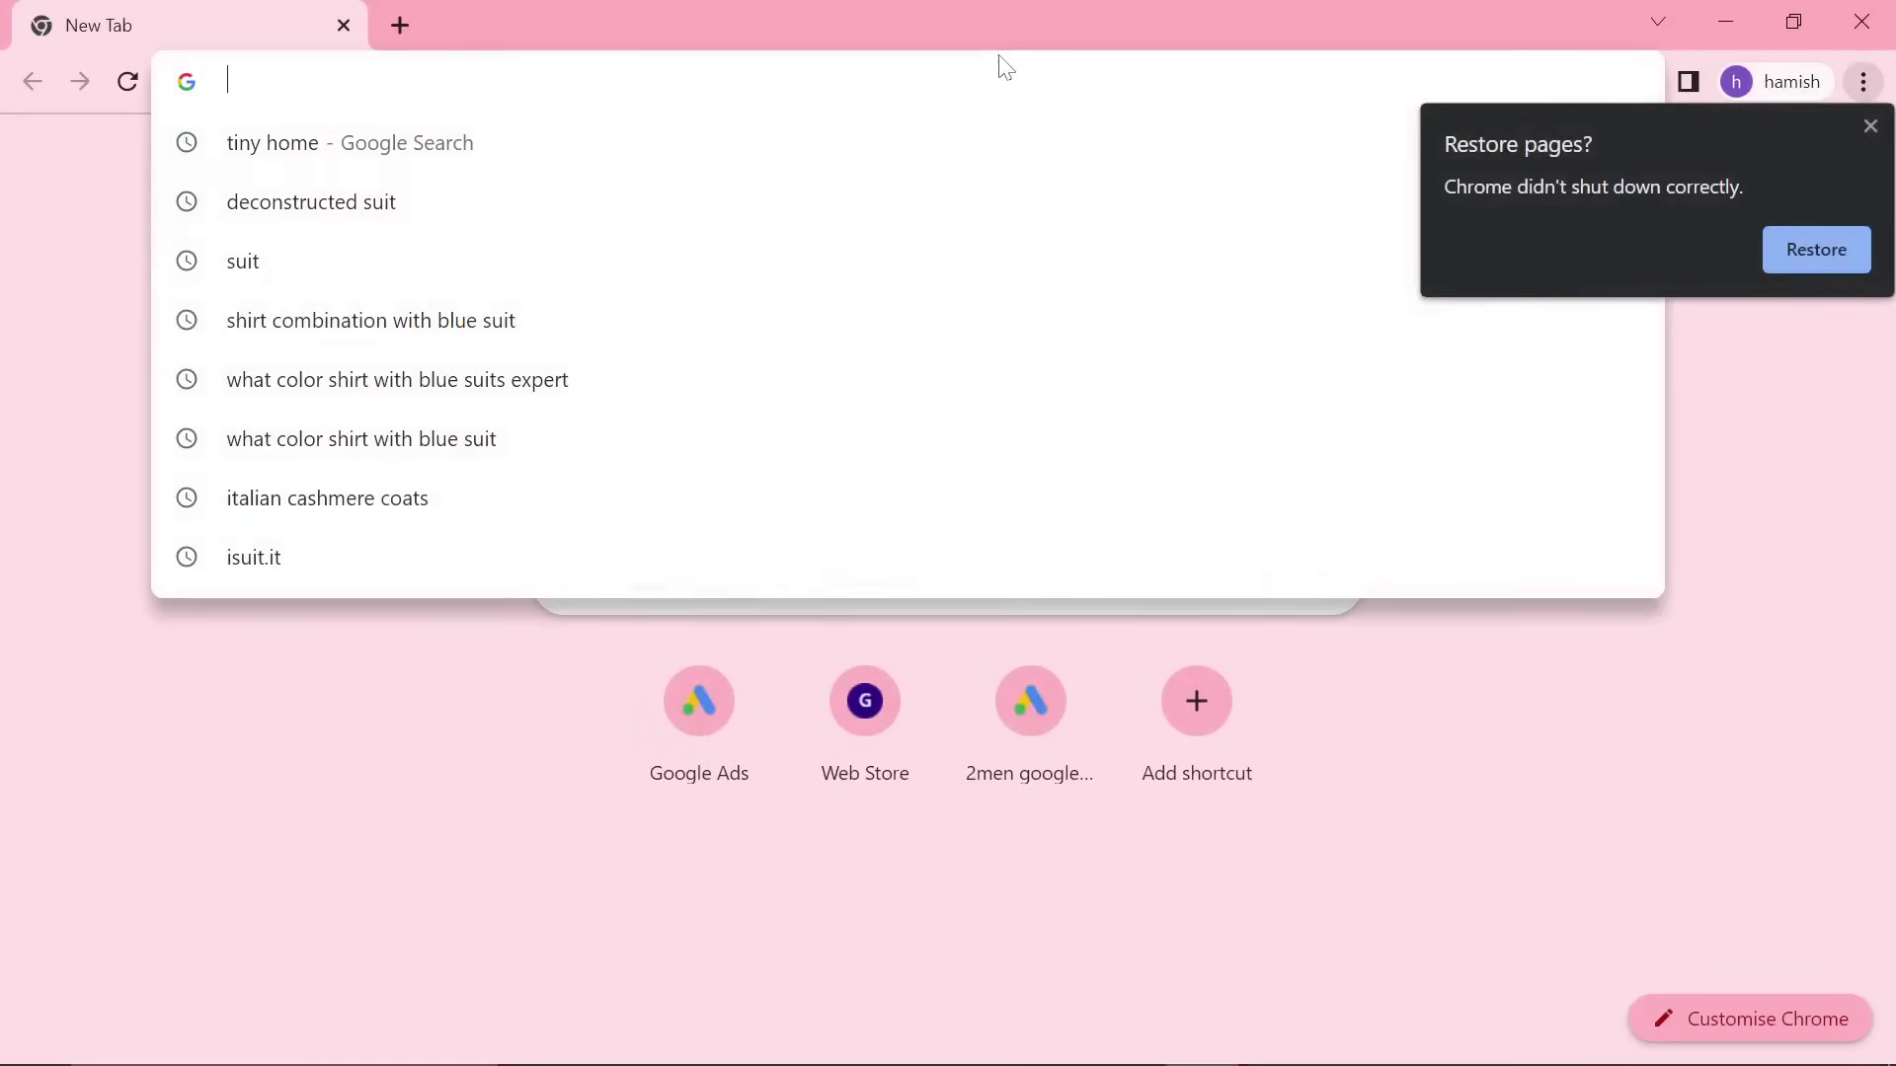
type("ads.google.com")
key("Return")
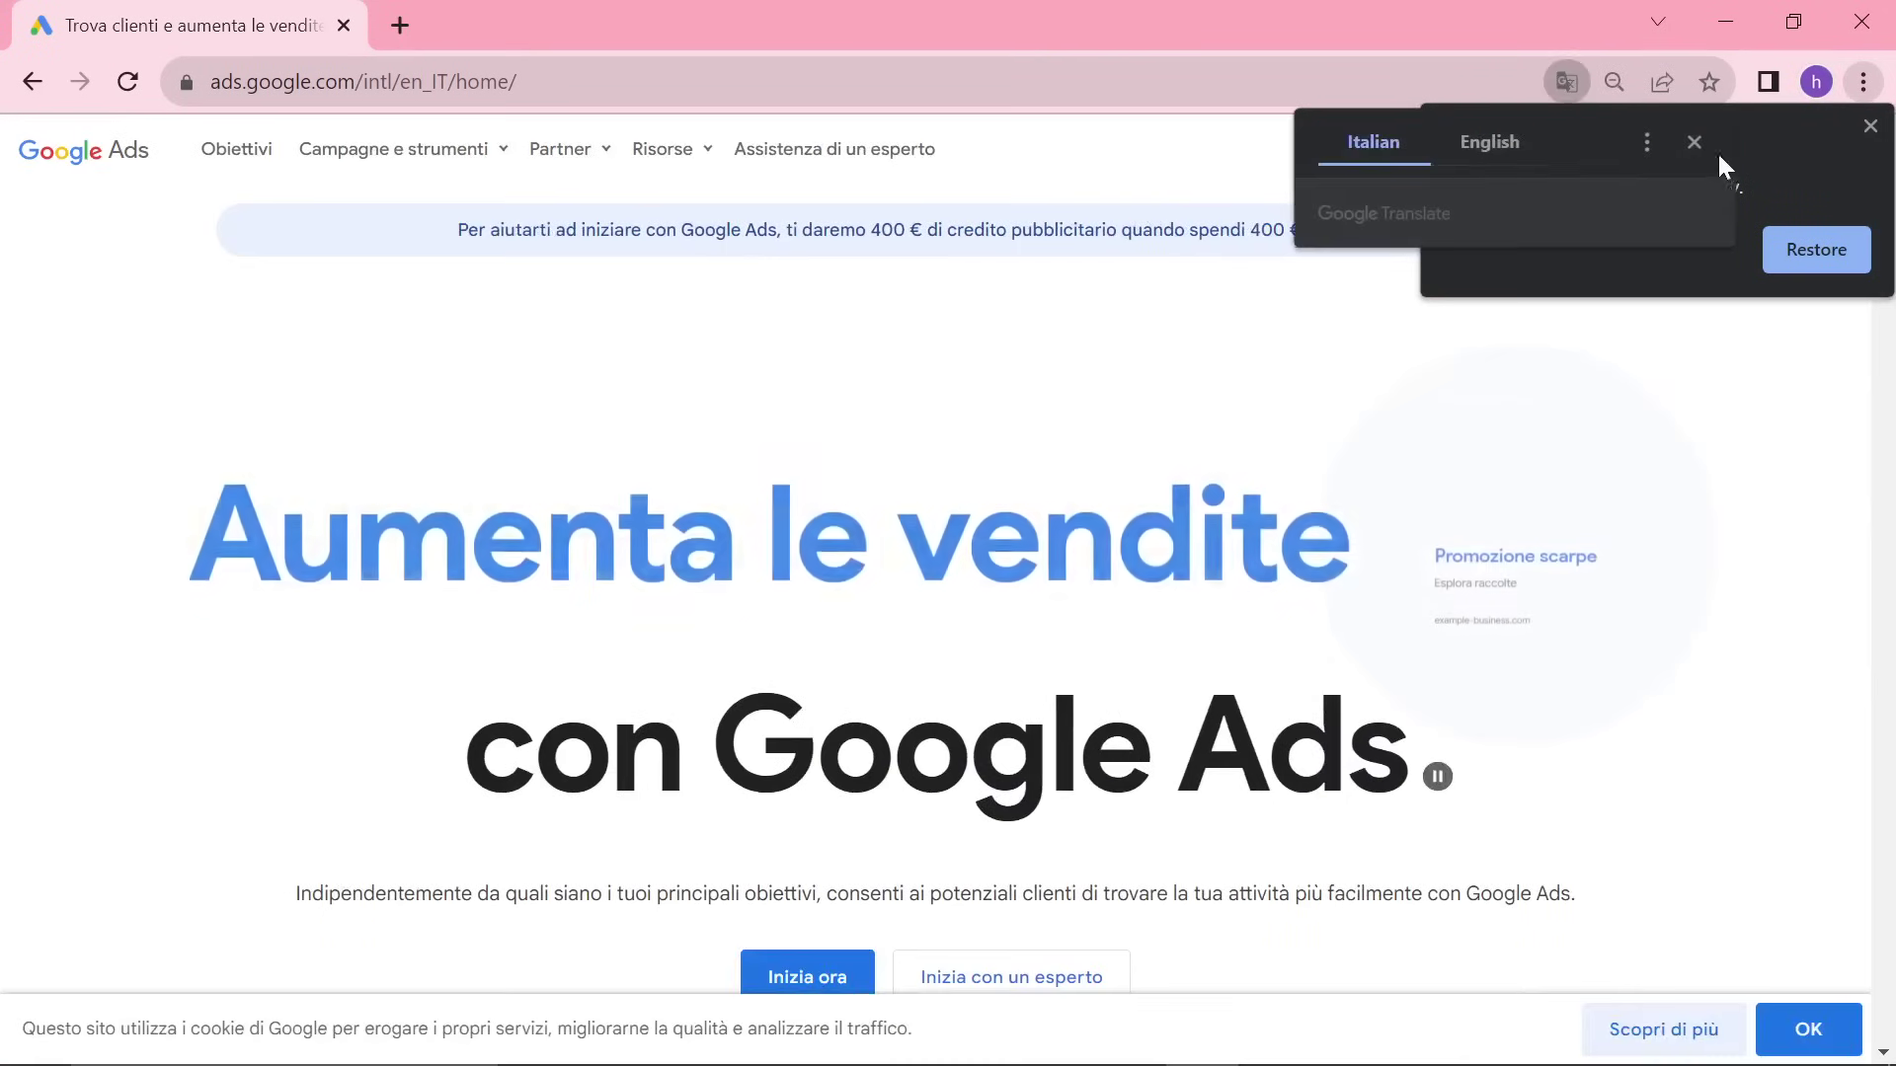
left_click(1870, 125)
left_click(1697, 138)
left_click(1594, 164)
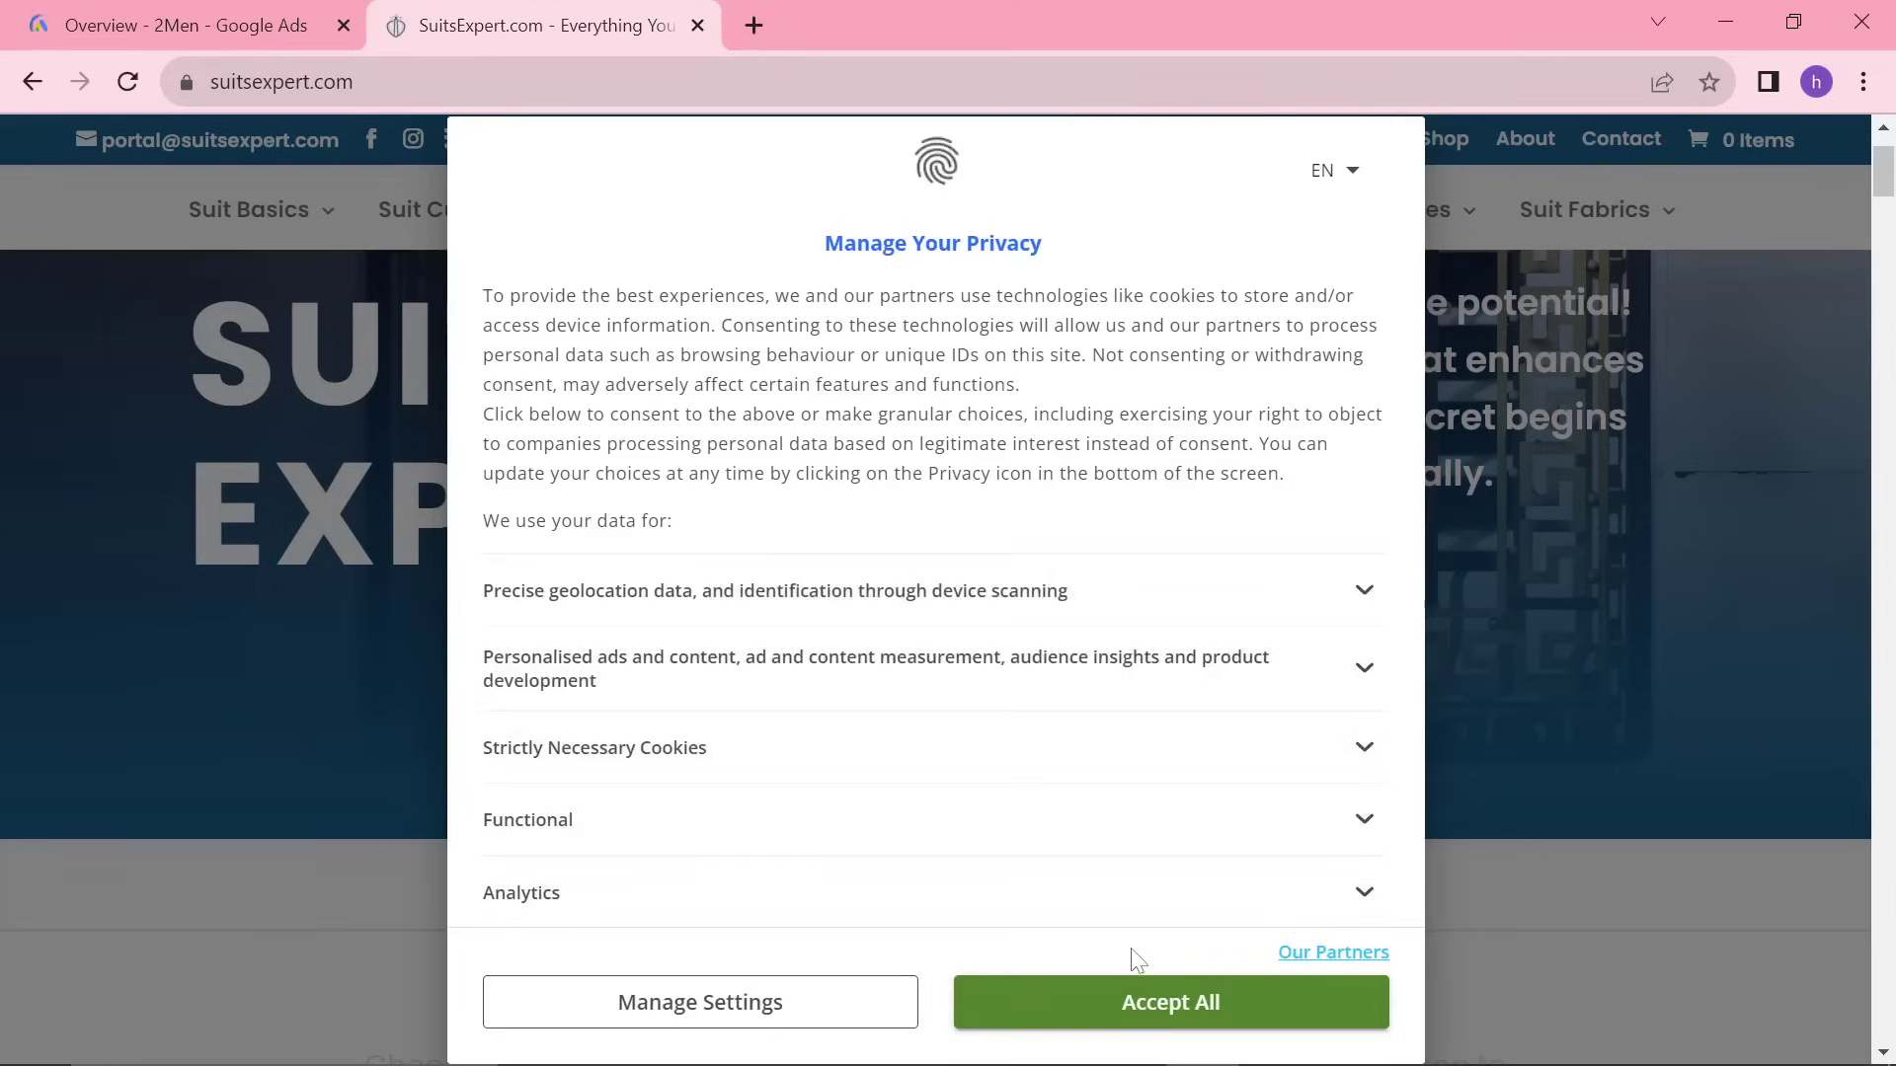
Accept SuitsExpert.com's cookie consent, close the floating video ad, and browse the homepage
left_click(1125, 996)
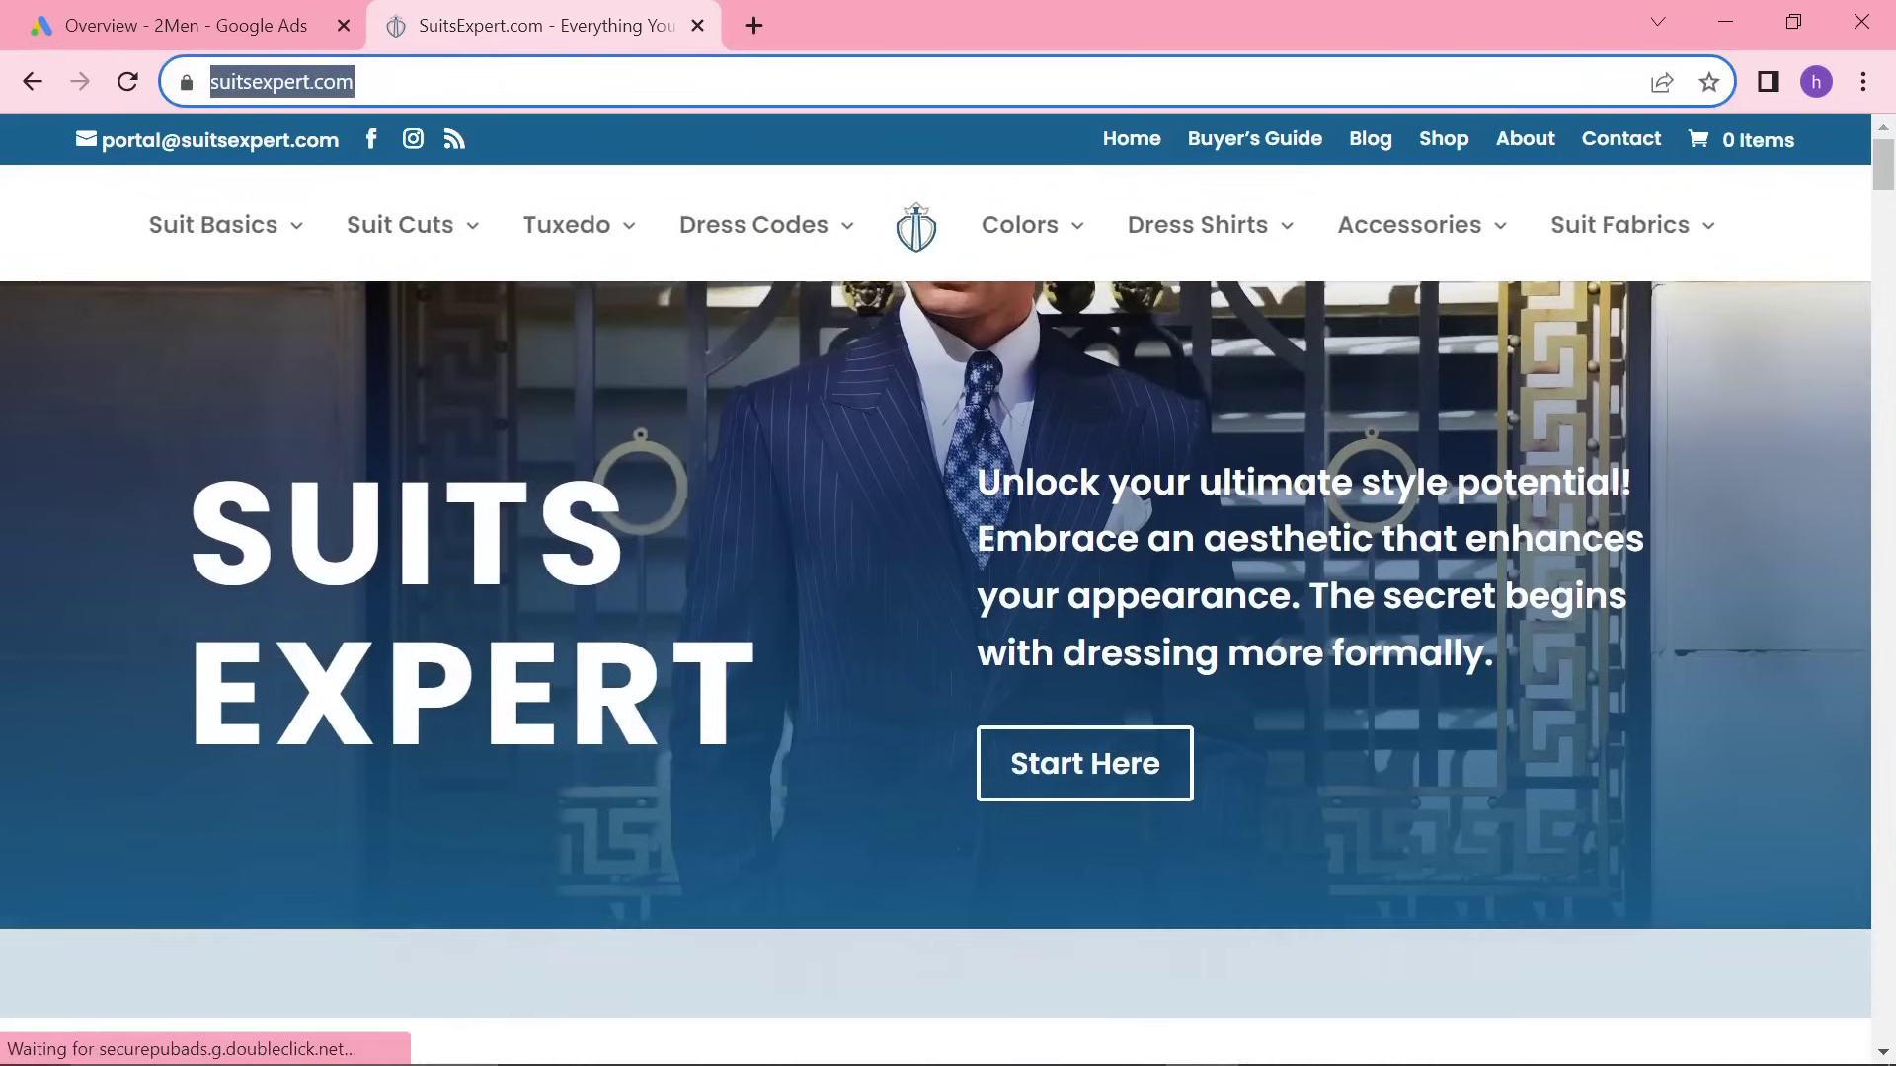
scroll(1270, 516, "down", 8)
left_click(1550, 690)
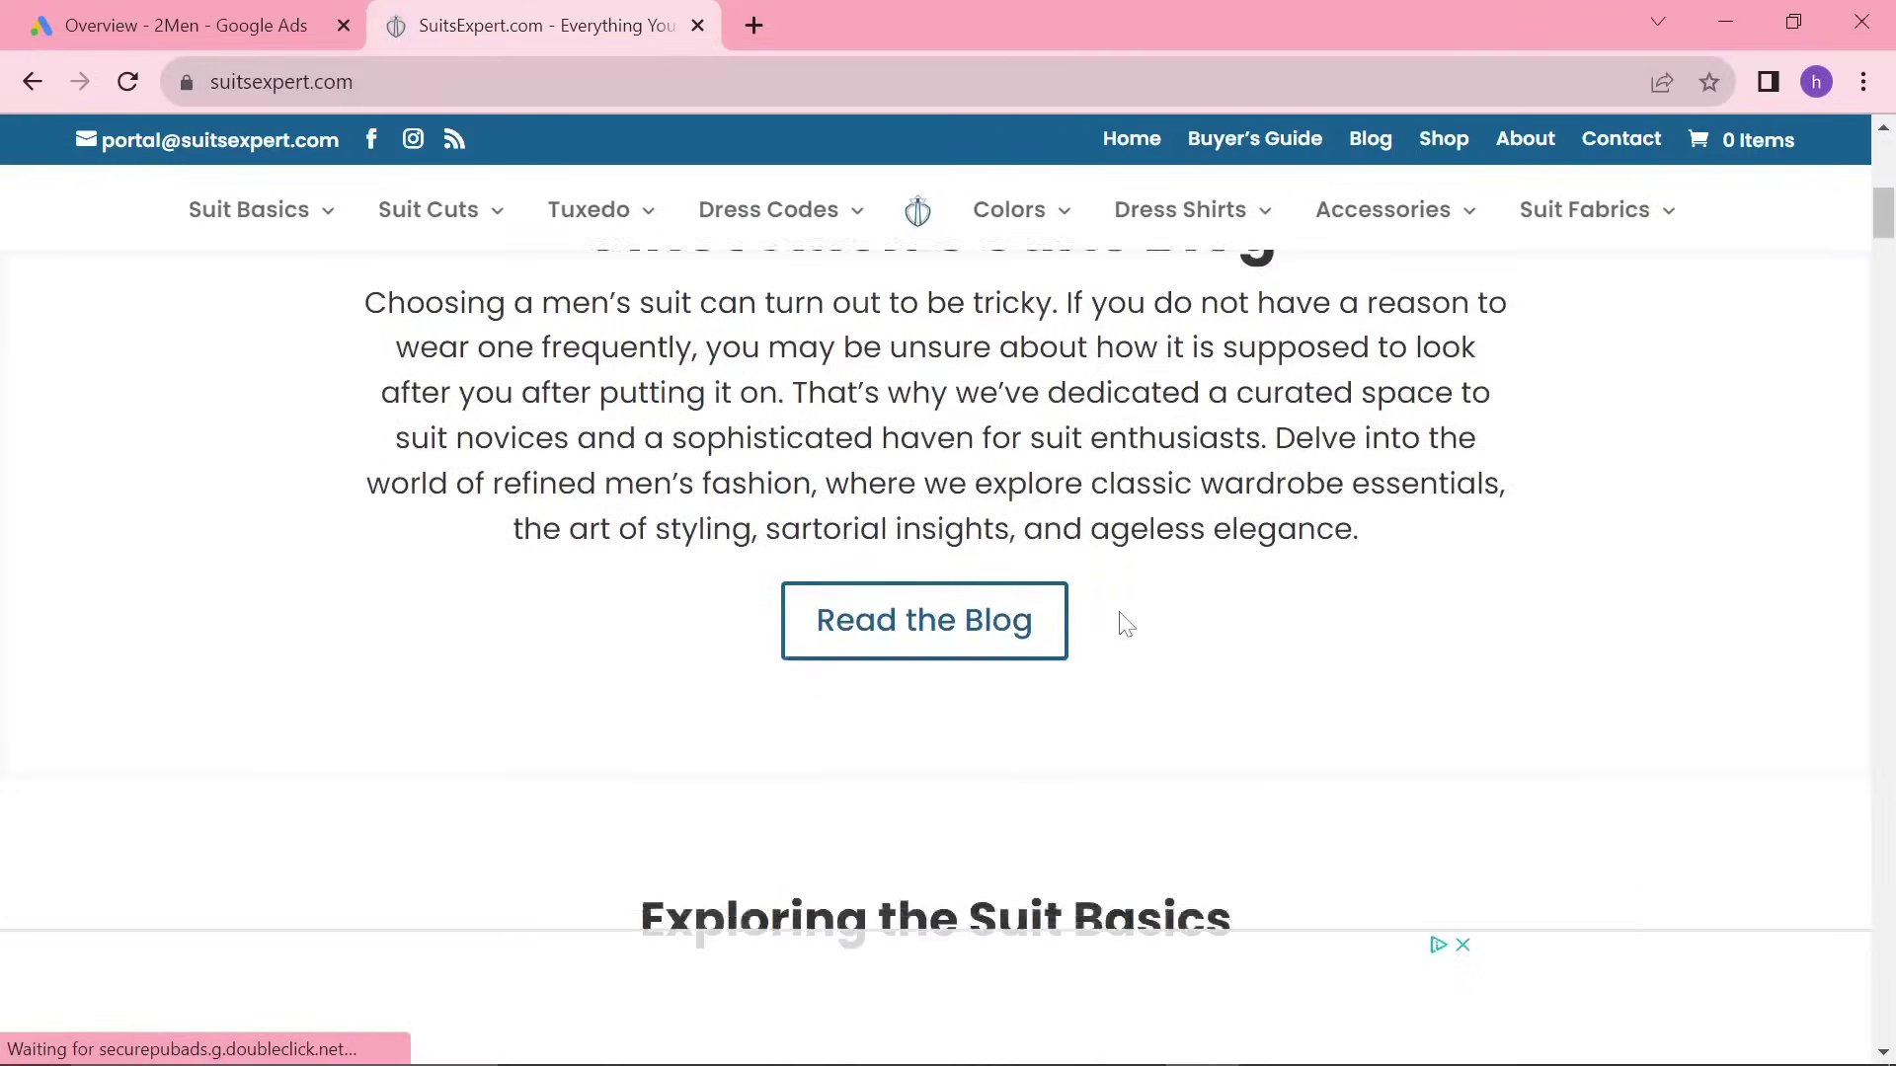
scroll(1115, 622, "down", 5)
scroll(1114, 620, "up", 5)
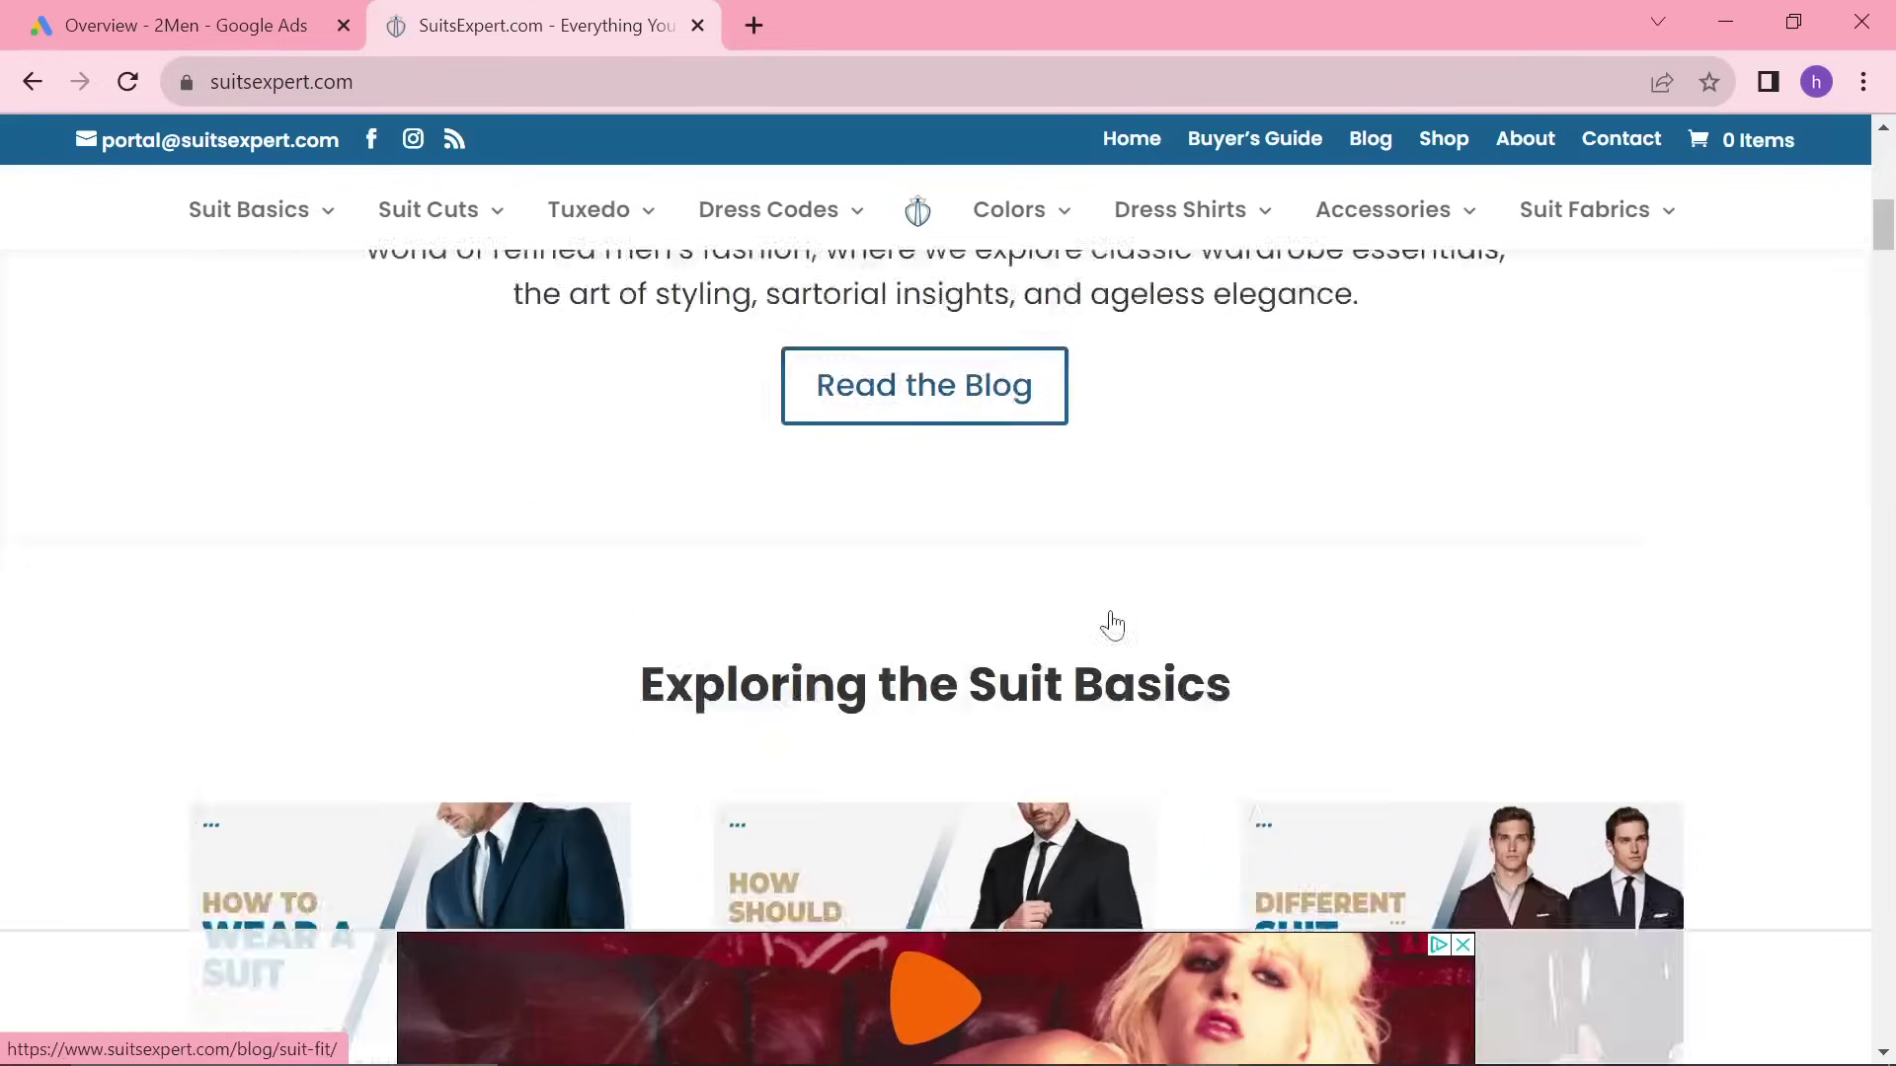
scroll(1111, 624, "up", 10)
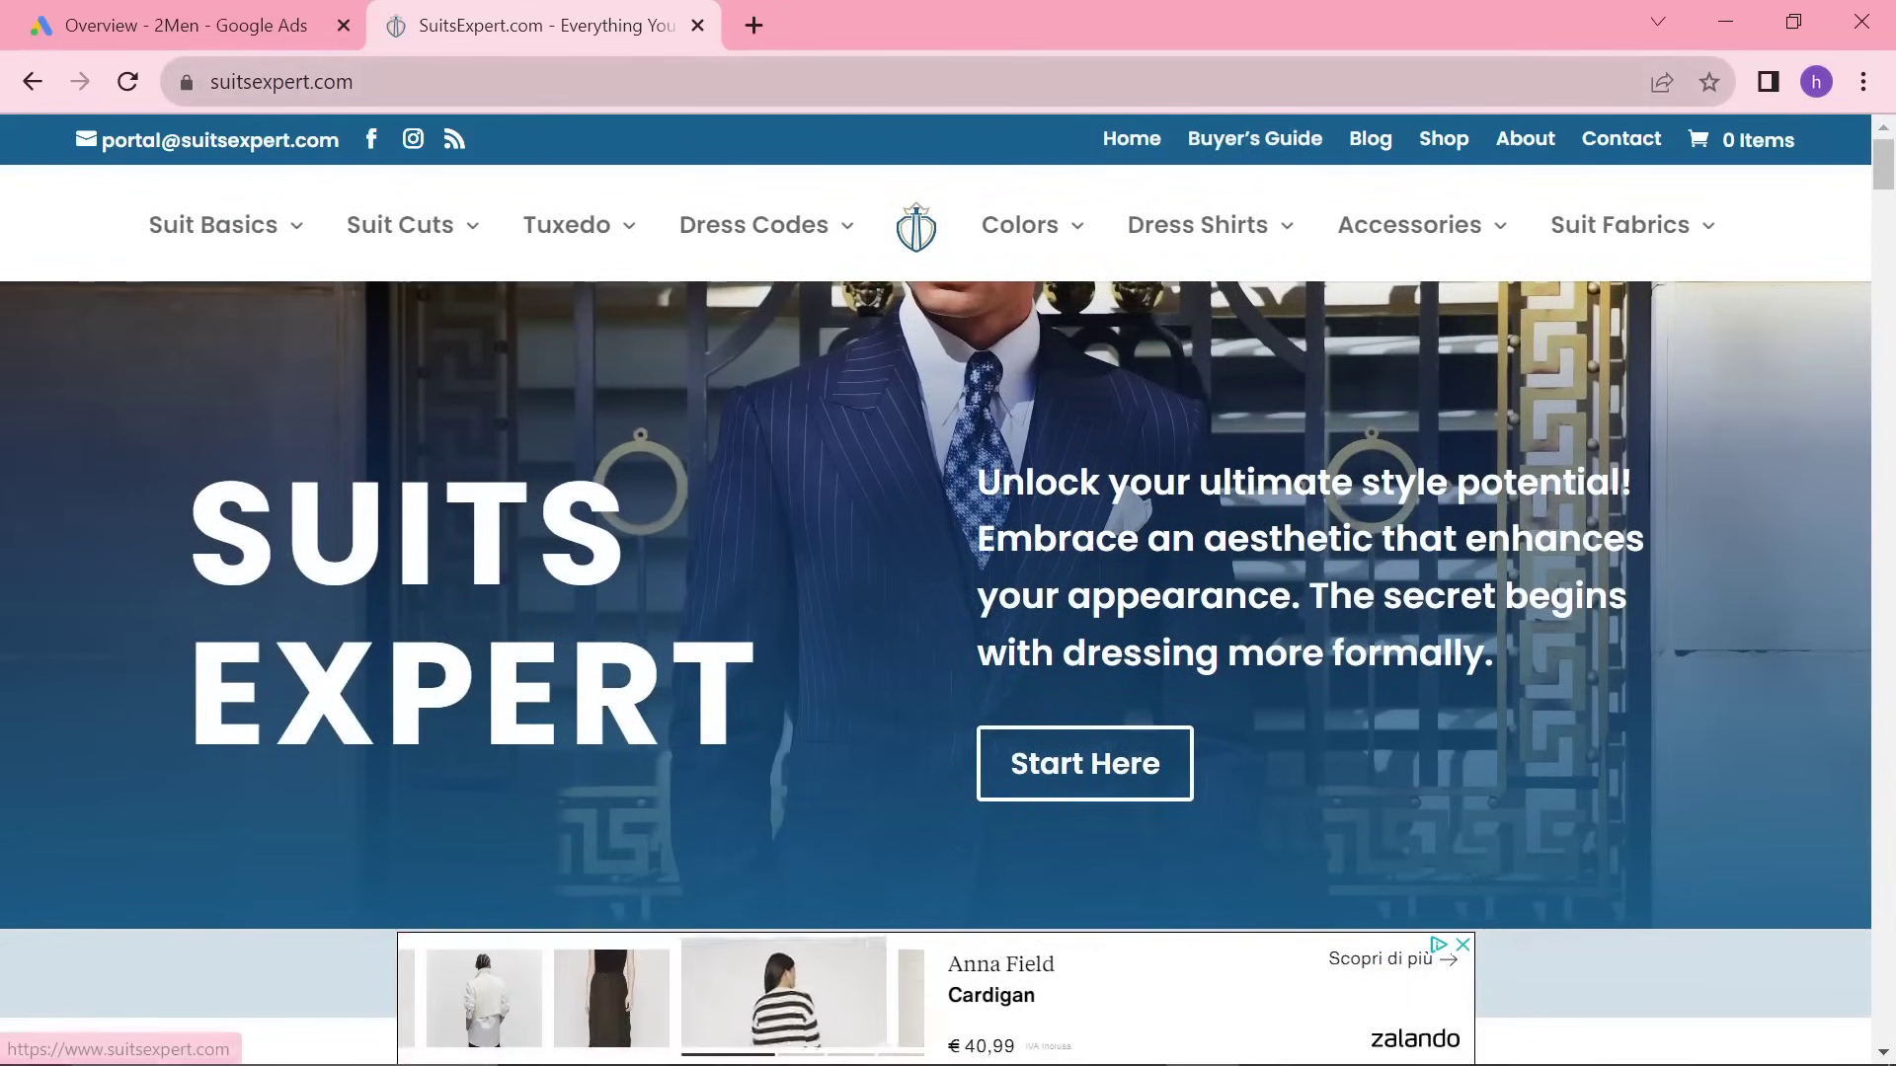
Start a website-based keyword plan in English for the pasted suitsexpert.com URL
left_click(168, 24)
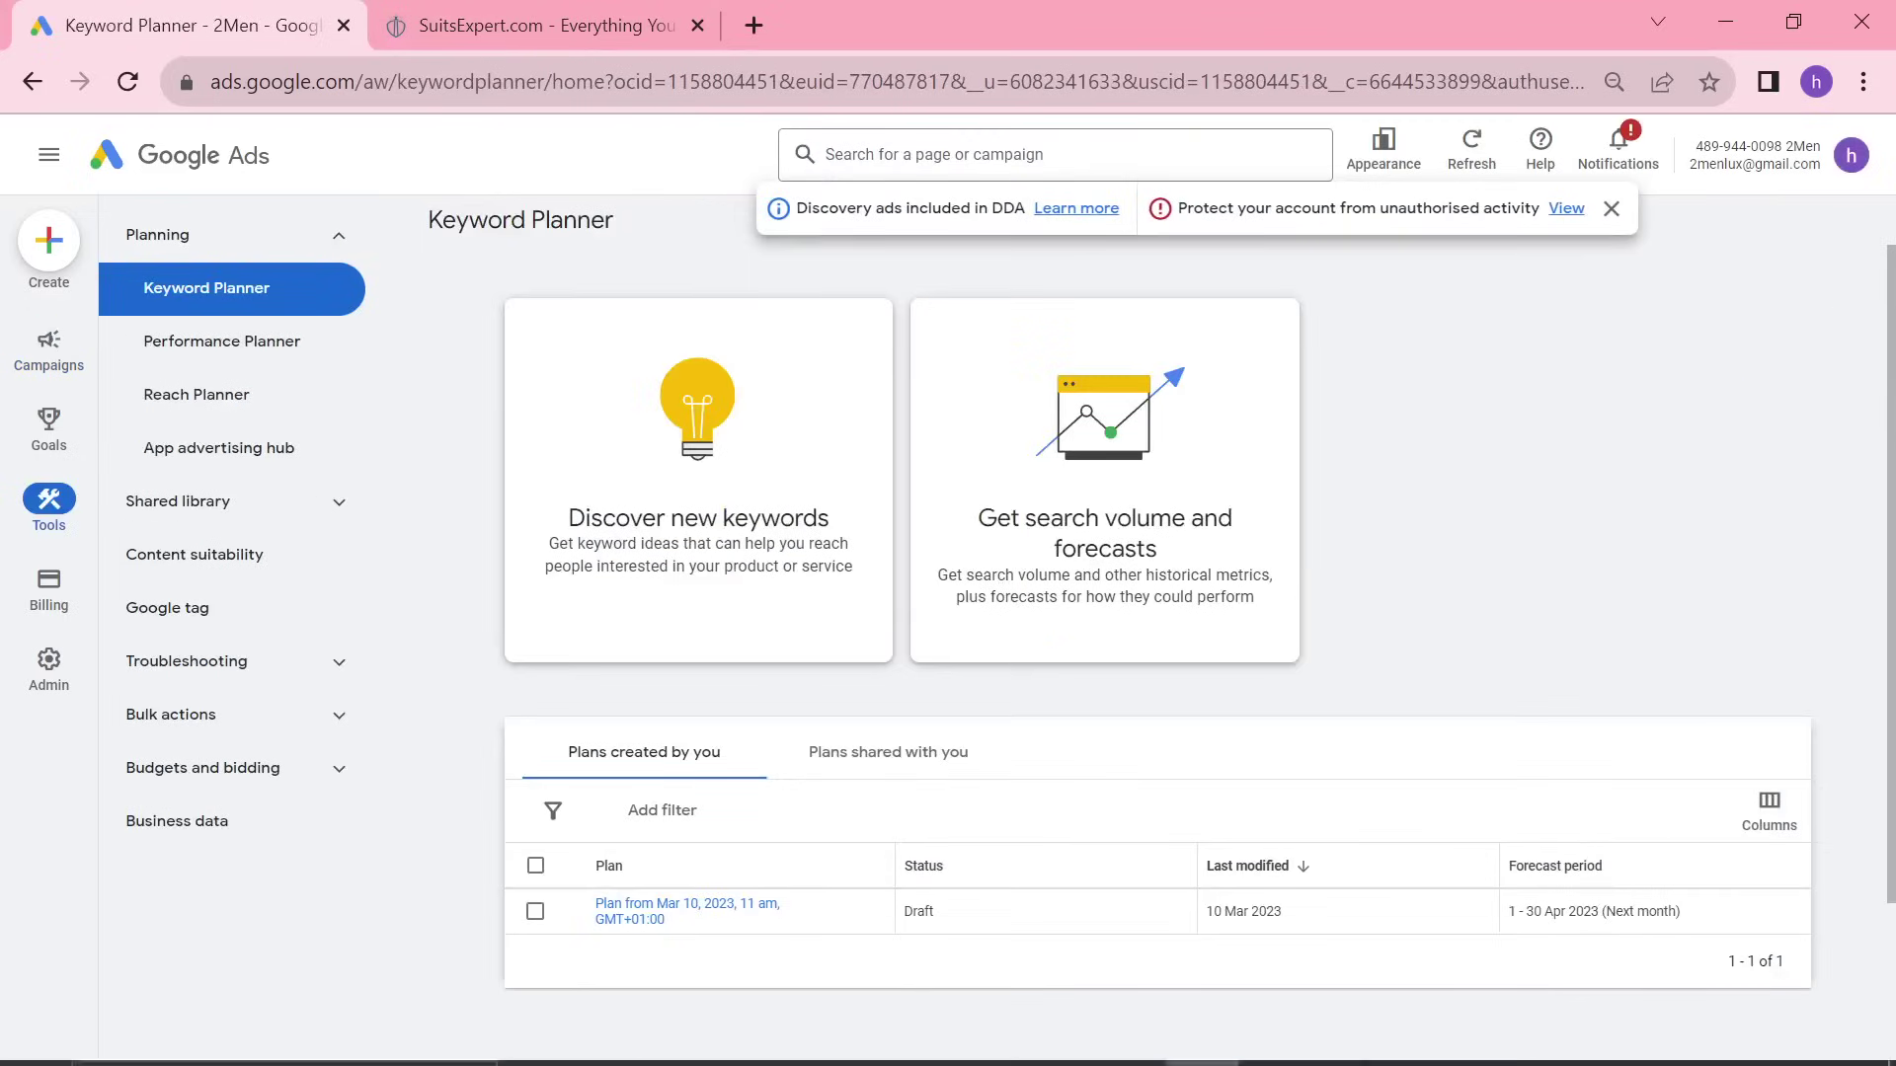
left_click(691, 464)
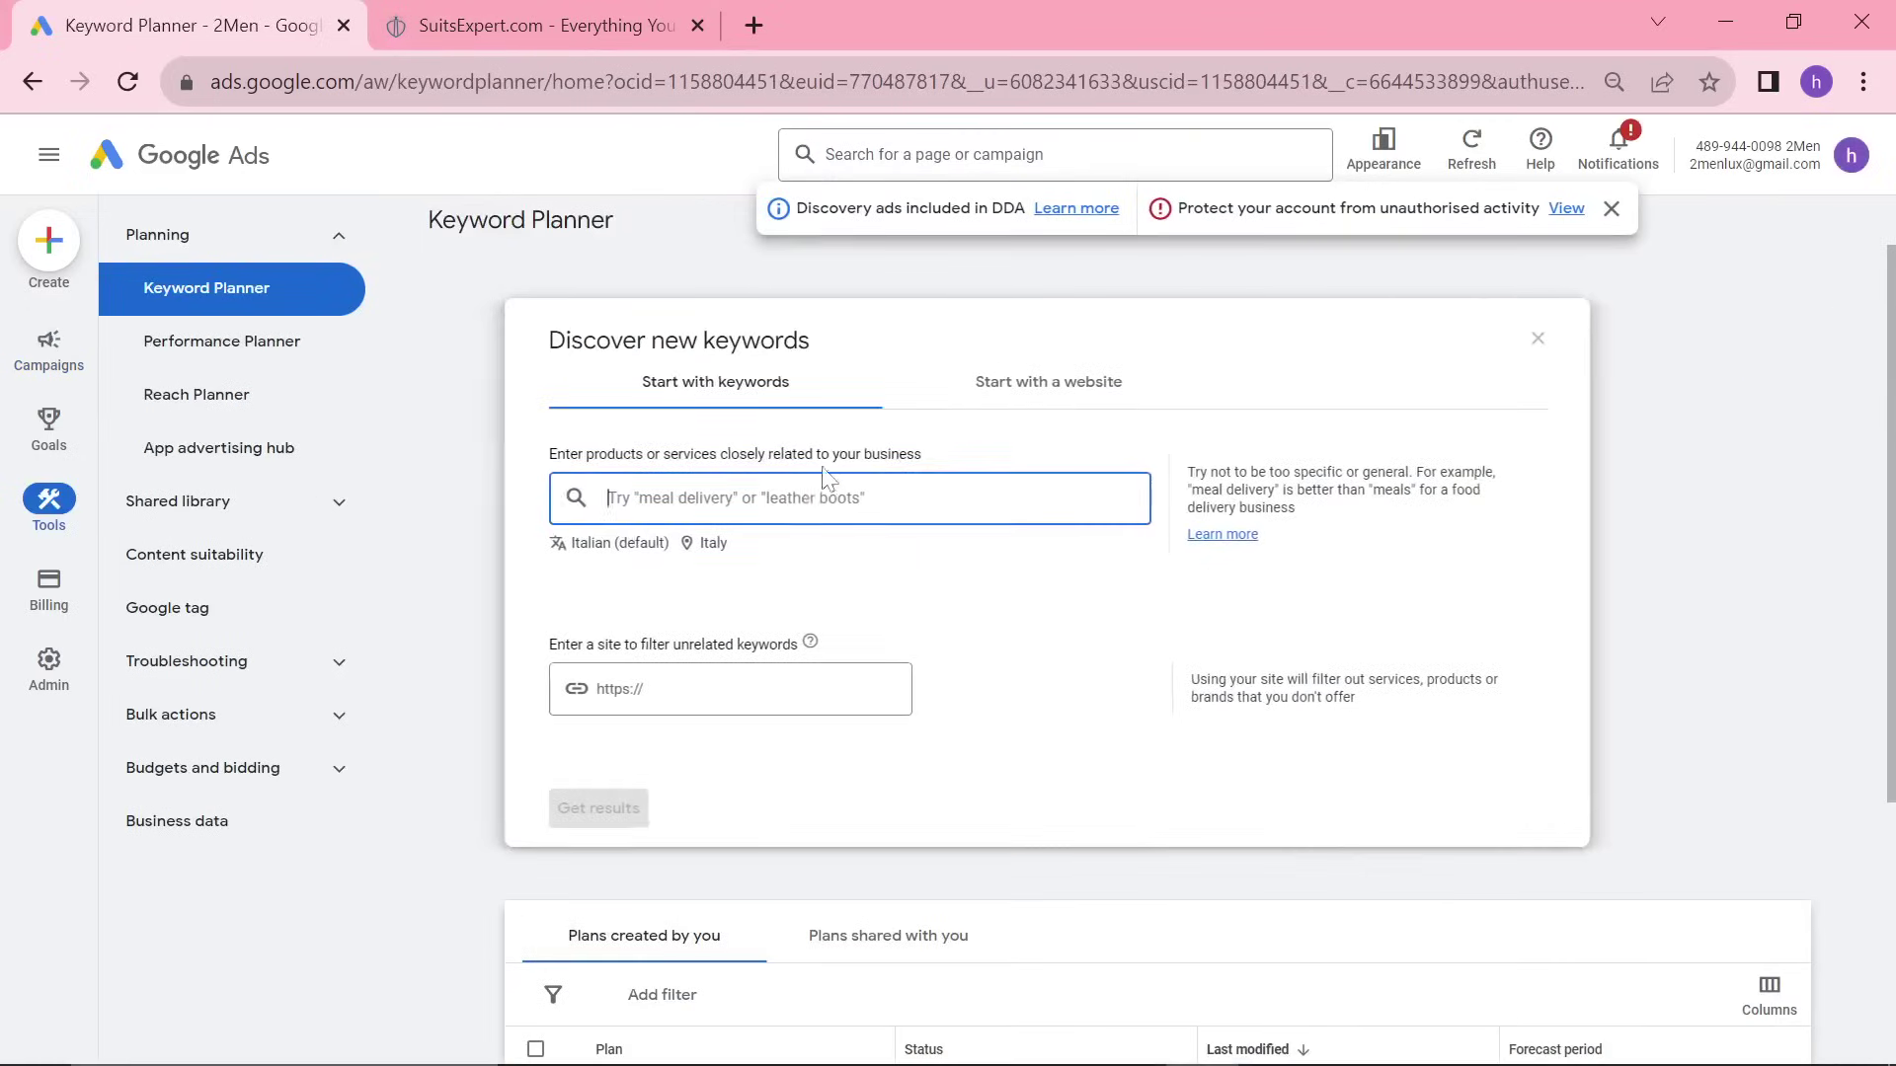
left_click(970, 389)
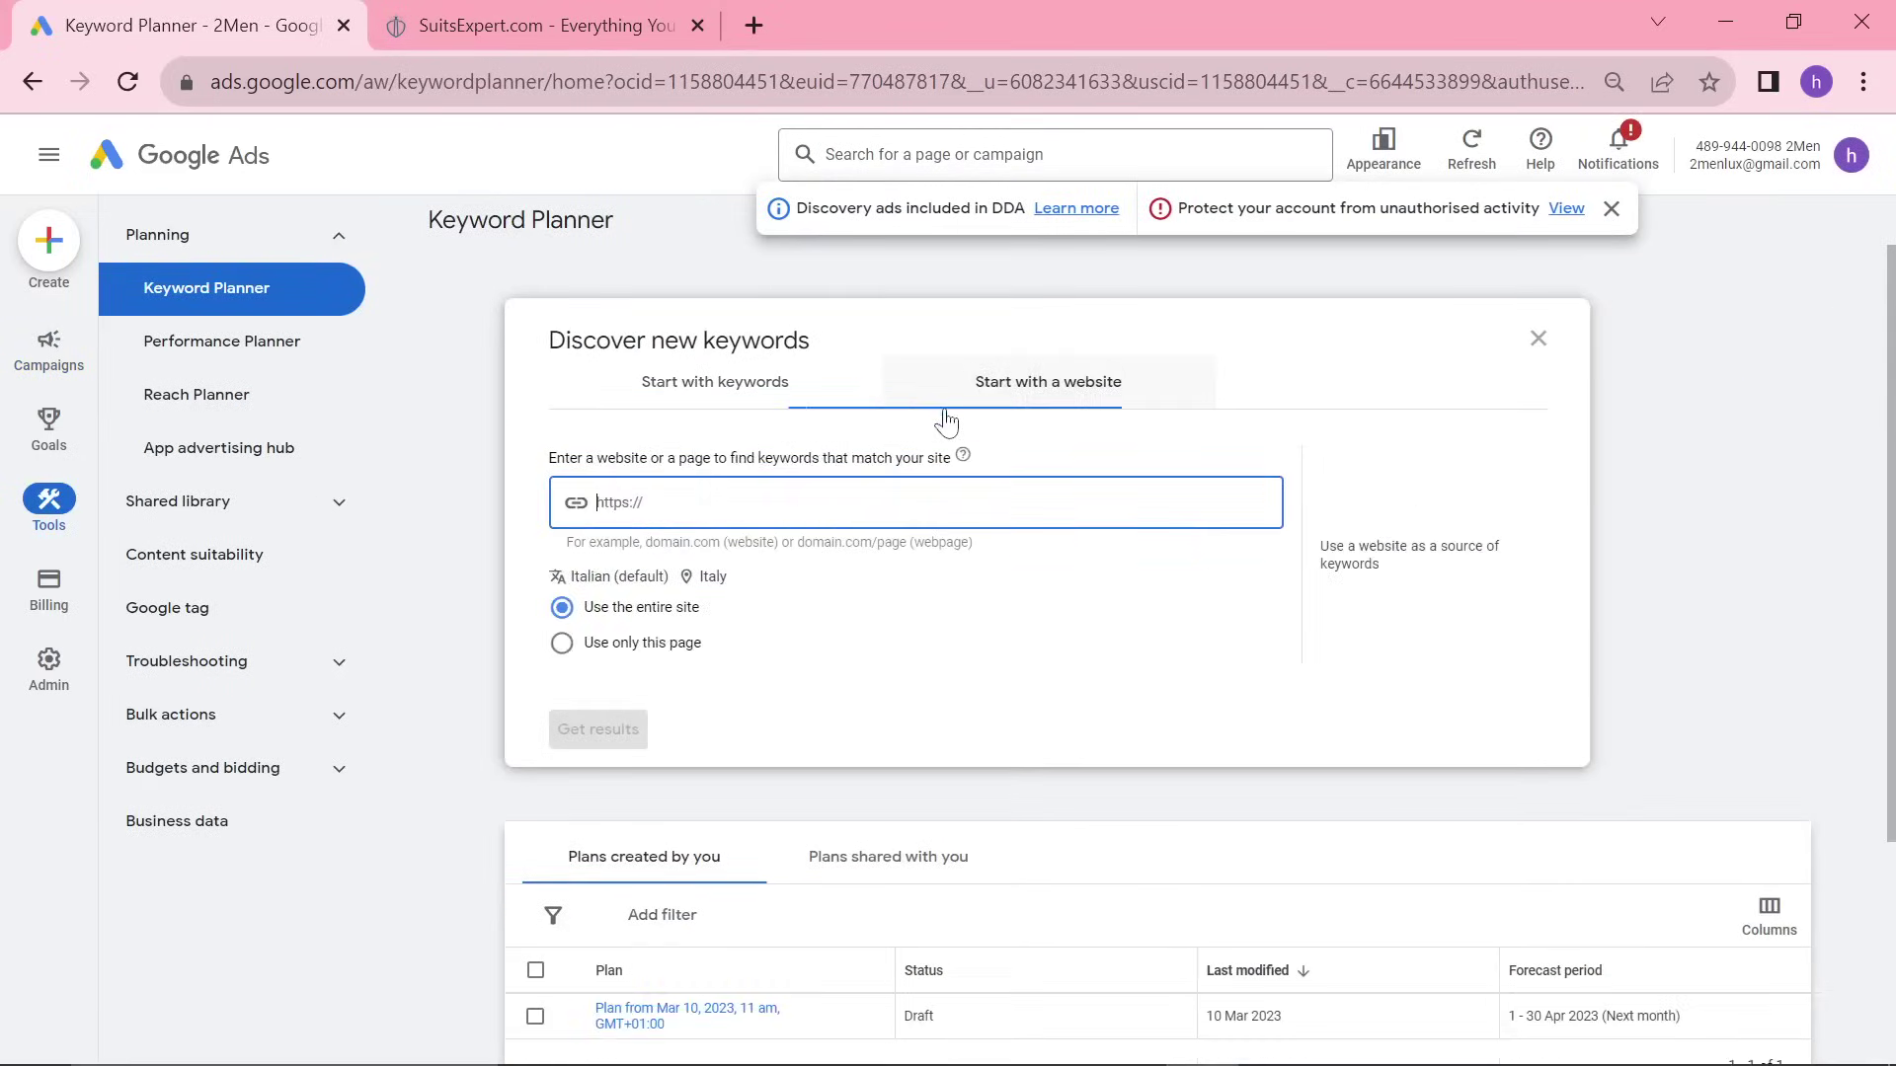
left_click(590, 577)
type("ebgf")
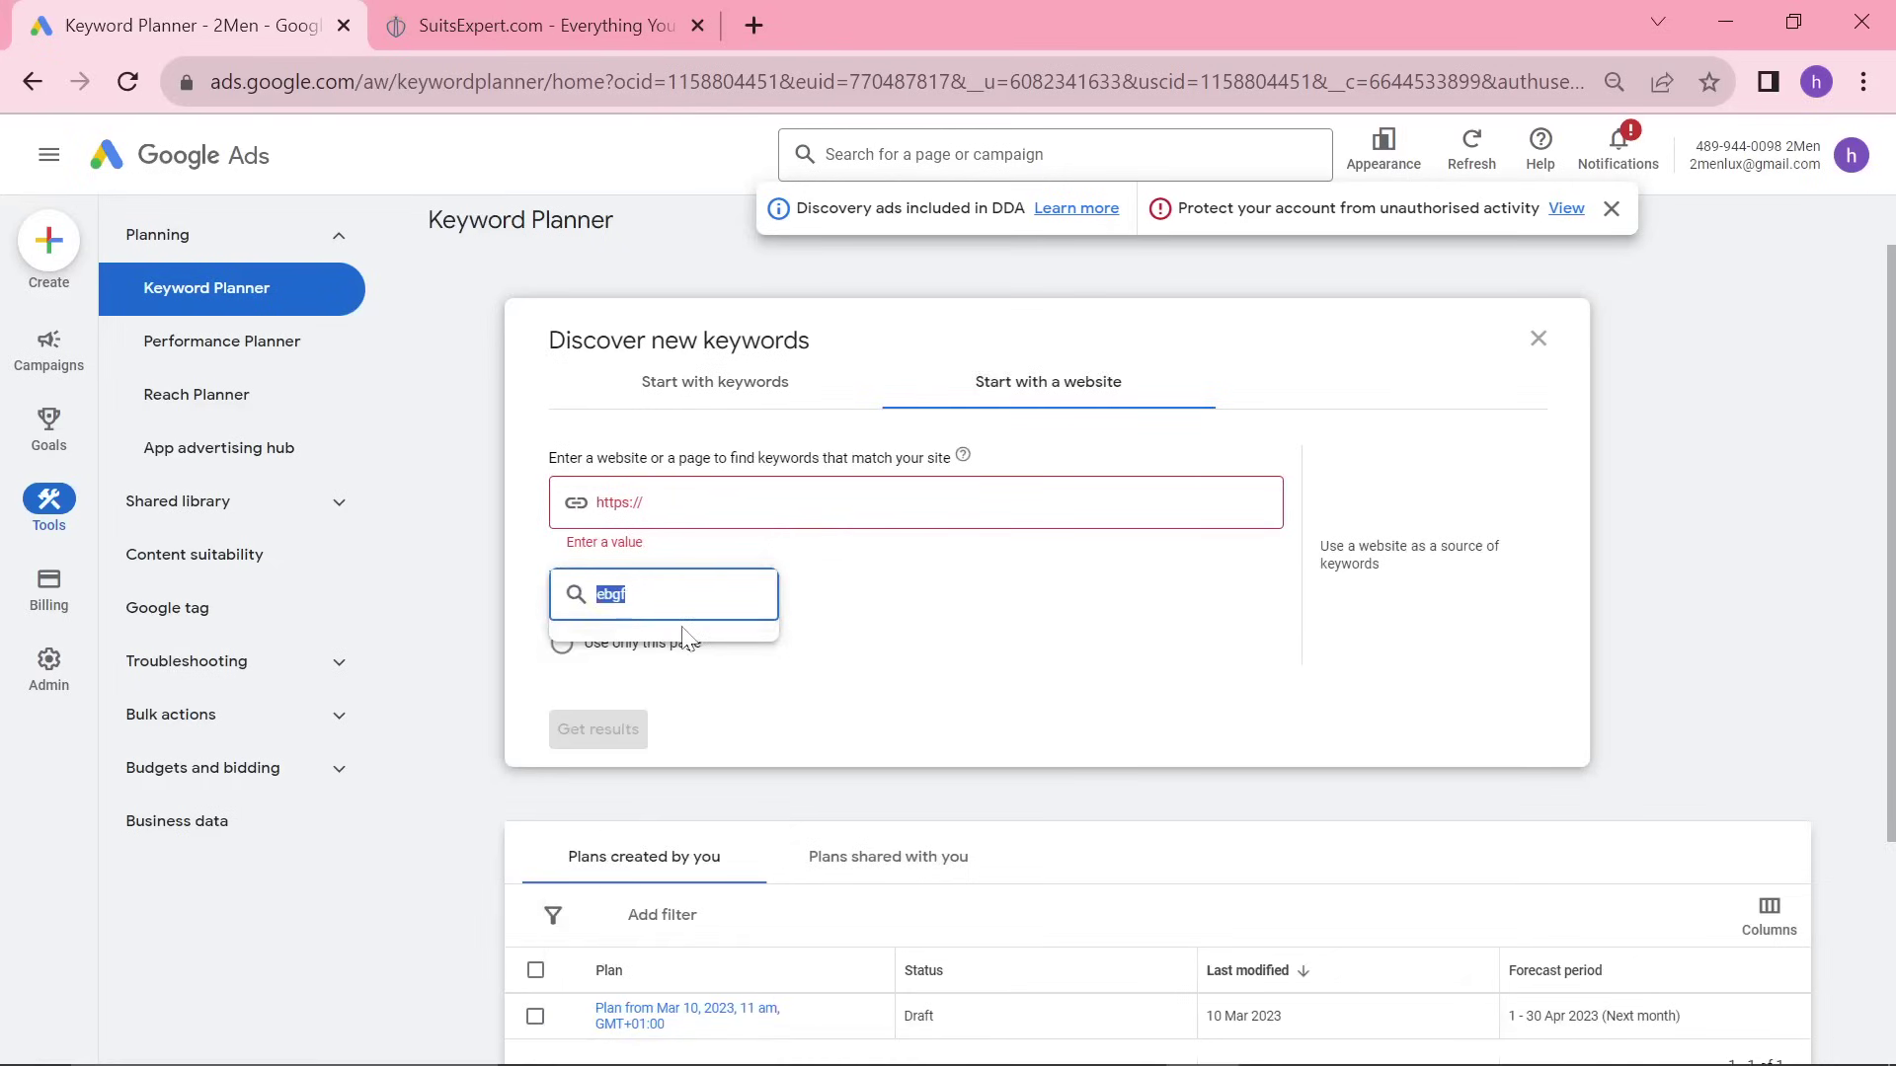
type("eng")
left_click(598, 710)
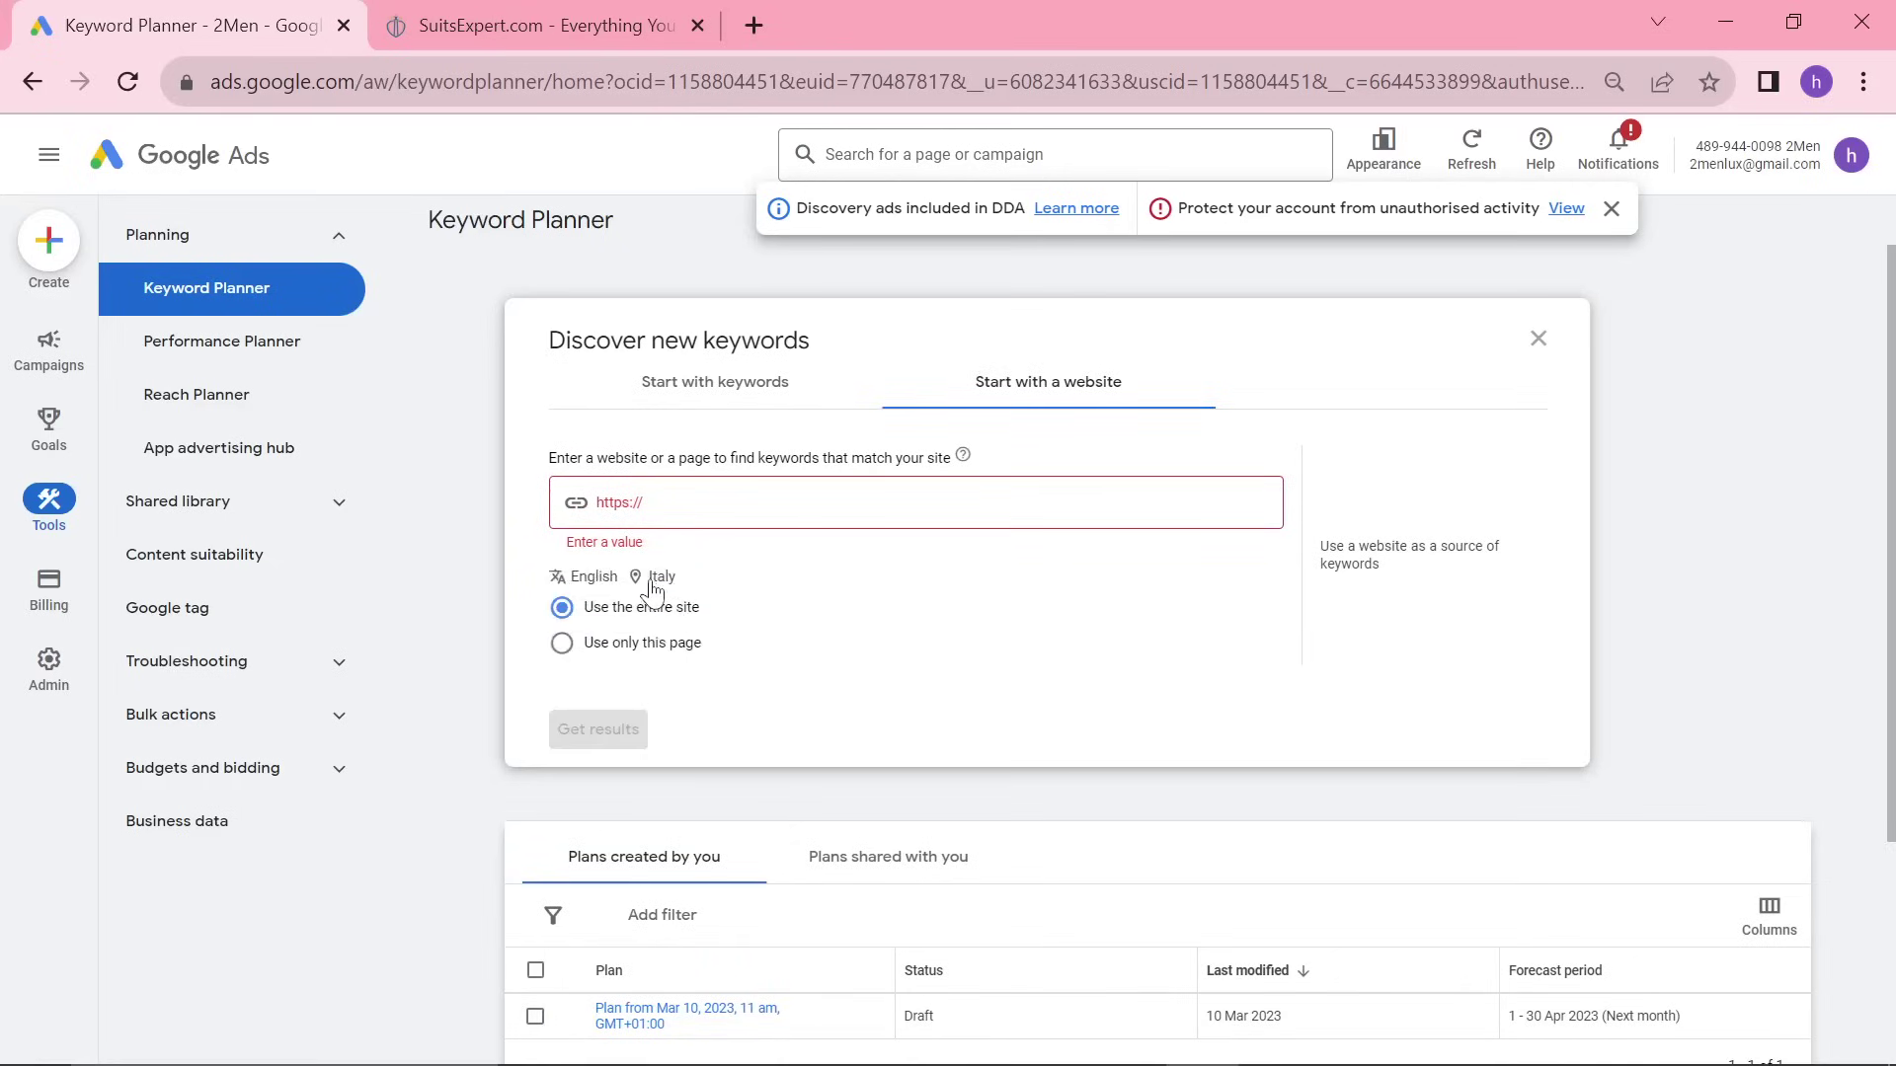
left_click(699, 524)
type("https://www.suitsexpert.com/")
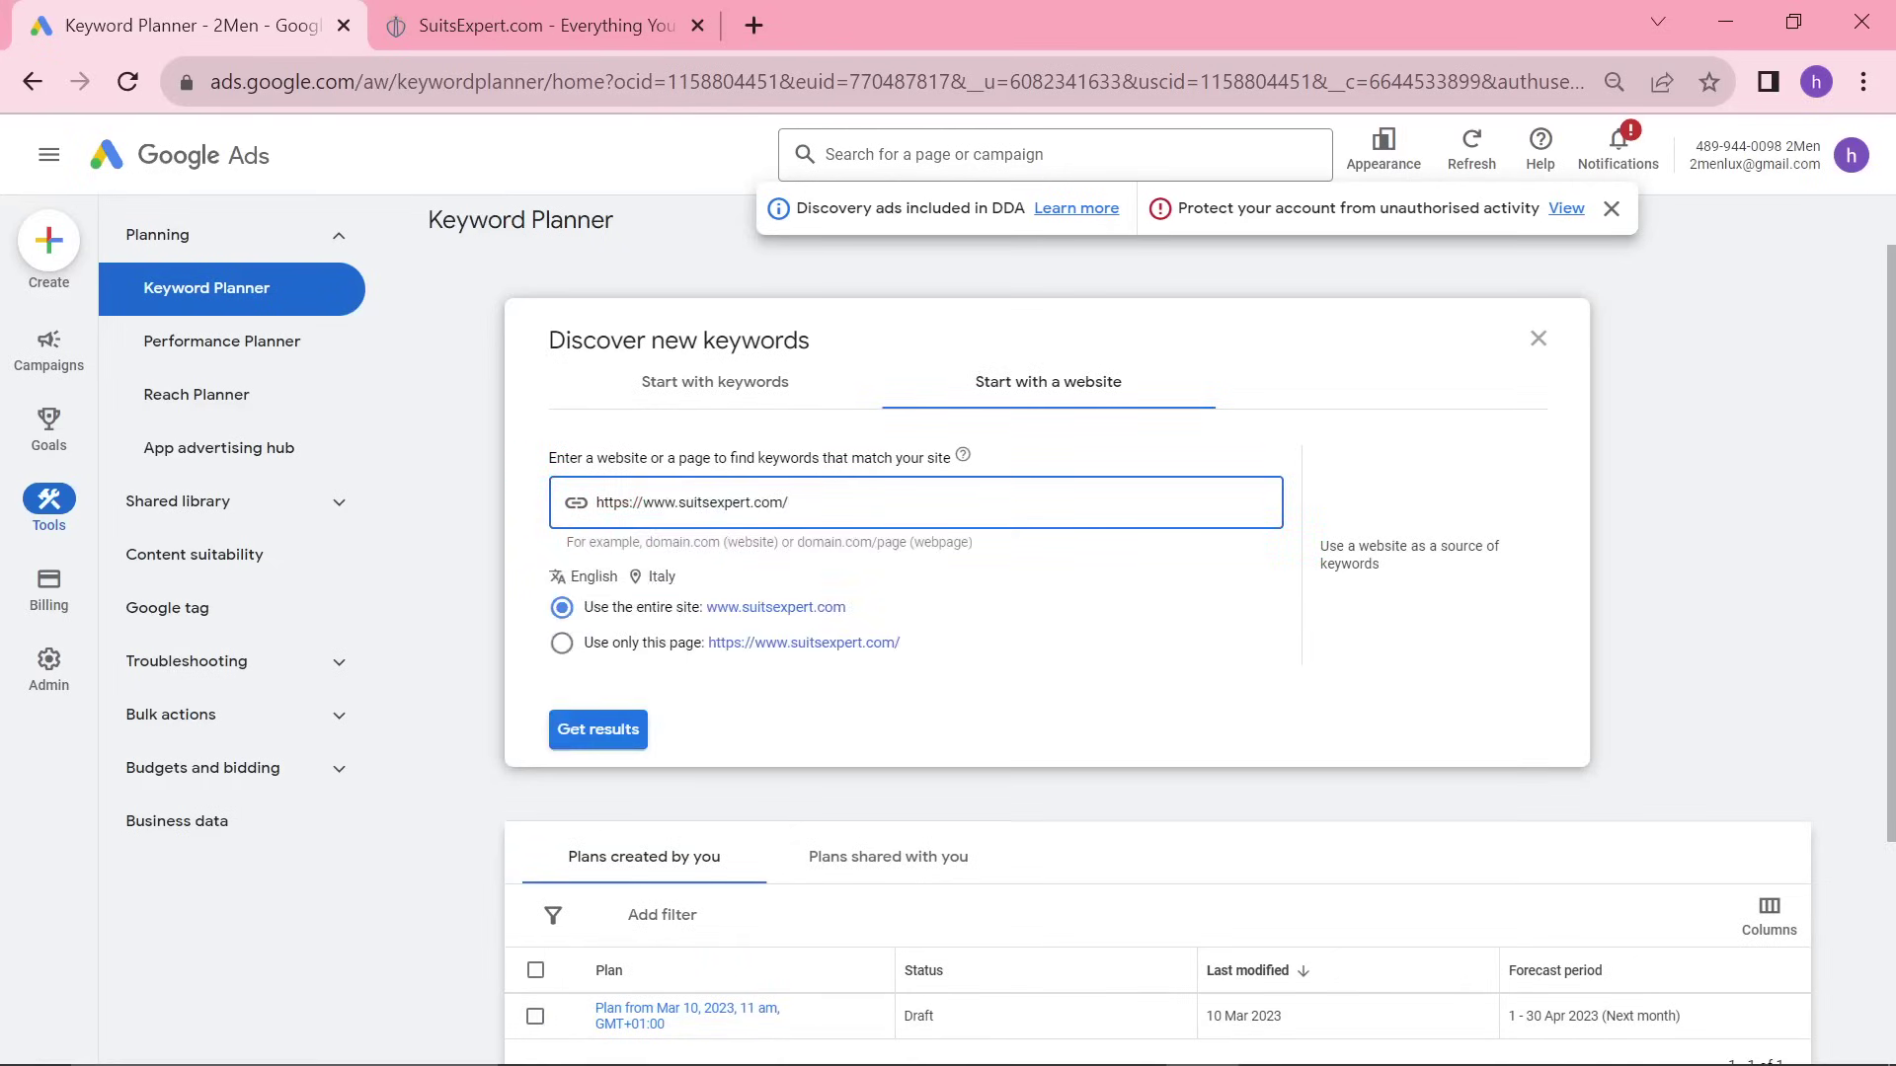
Replace the Italy location with United States and generate the keyword ideas
left_click(660, 577)
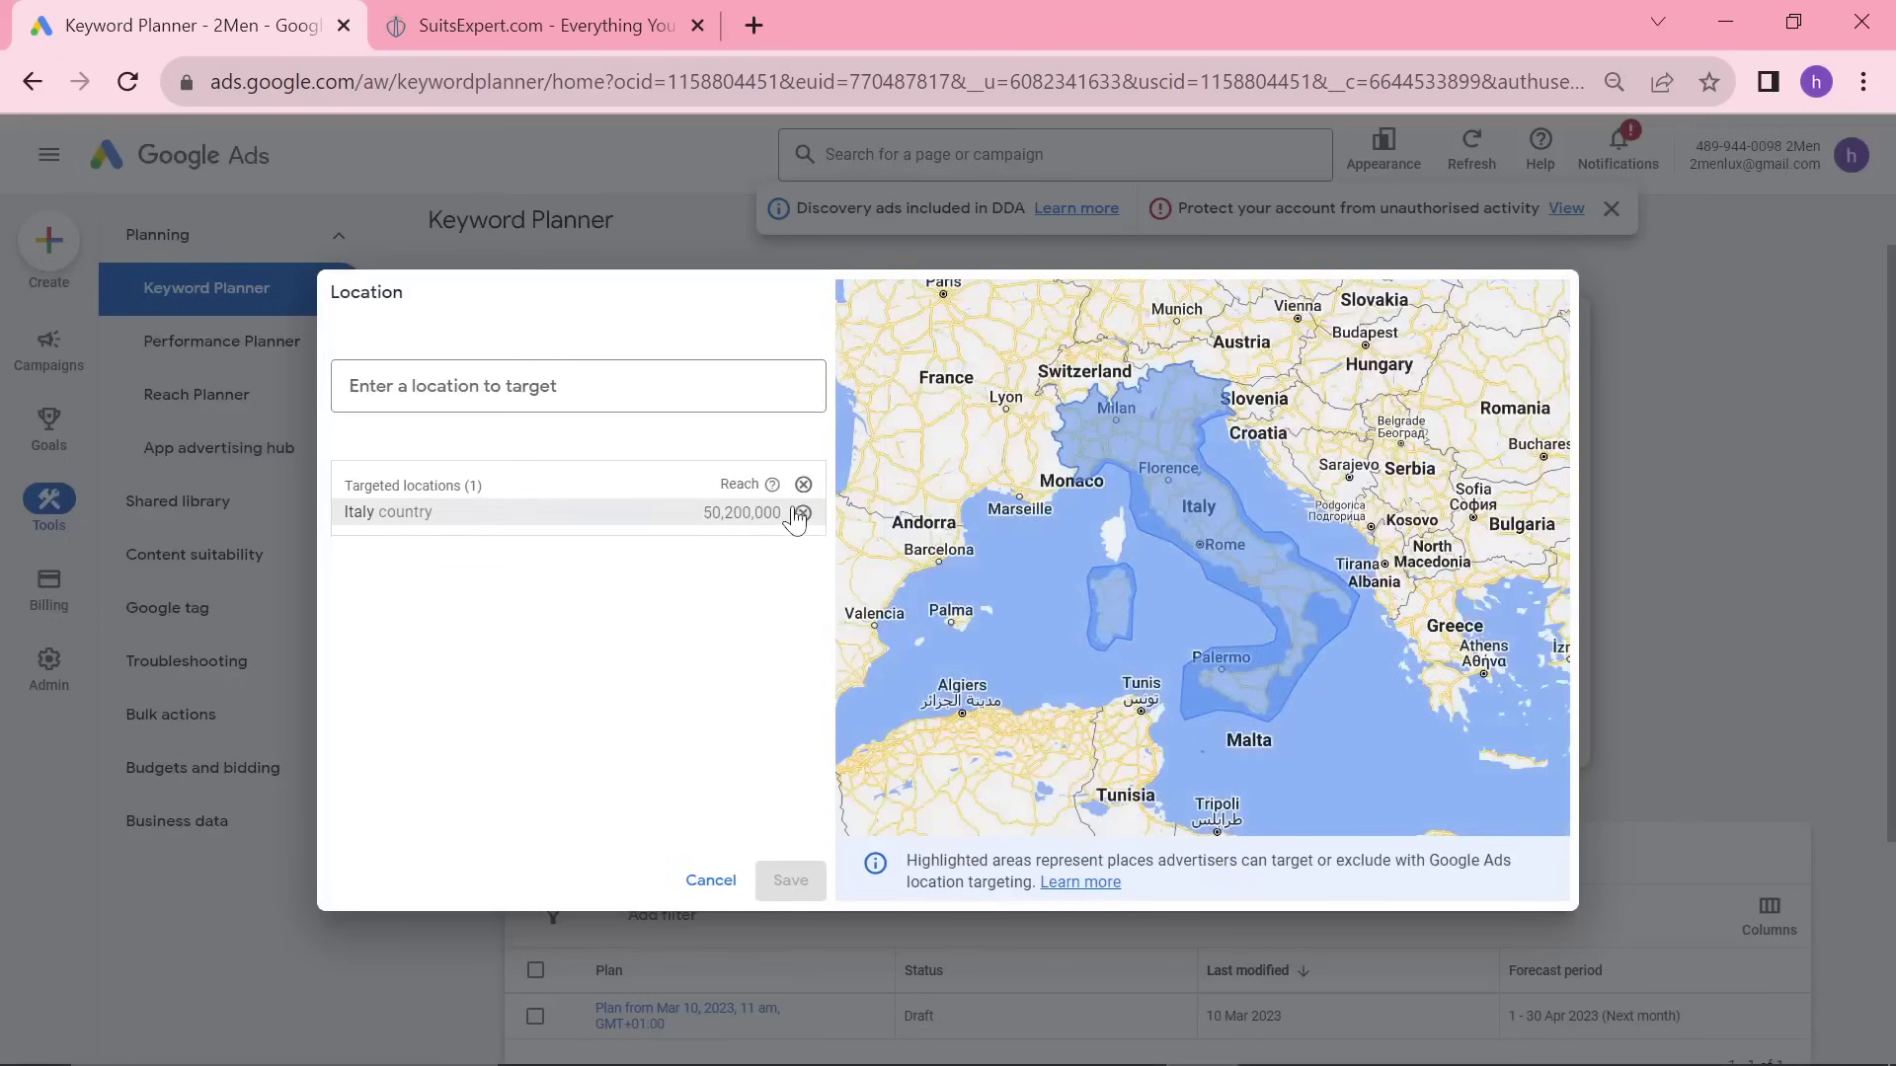
left_click(798, 526)
type("united states")
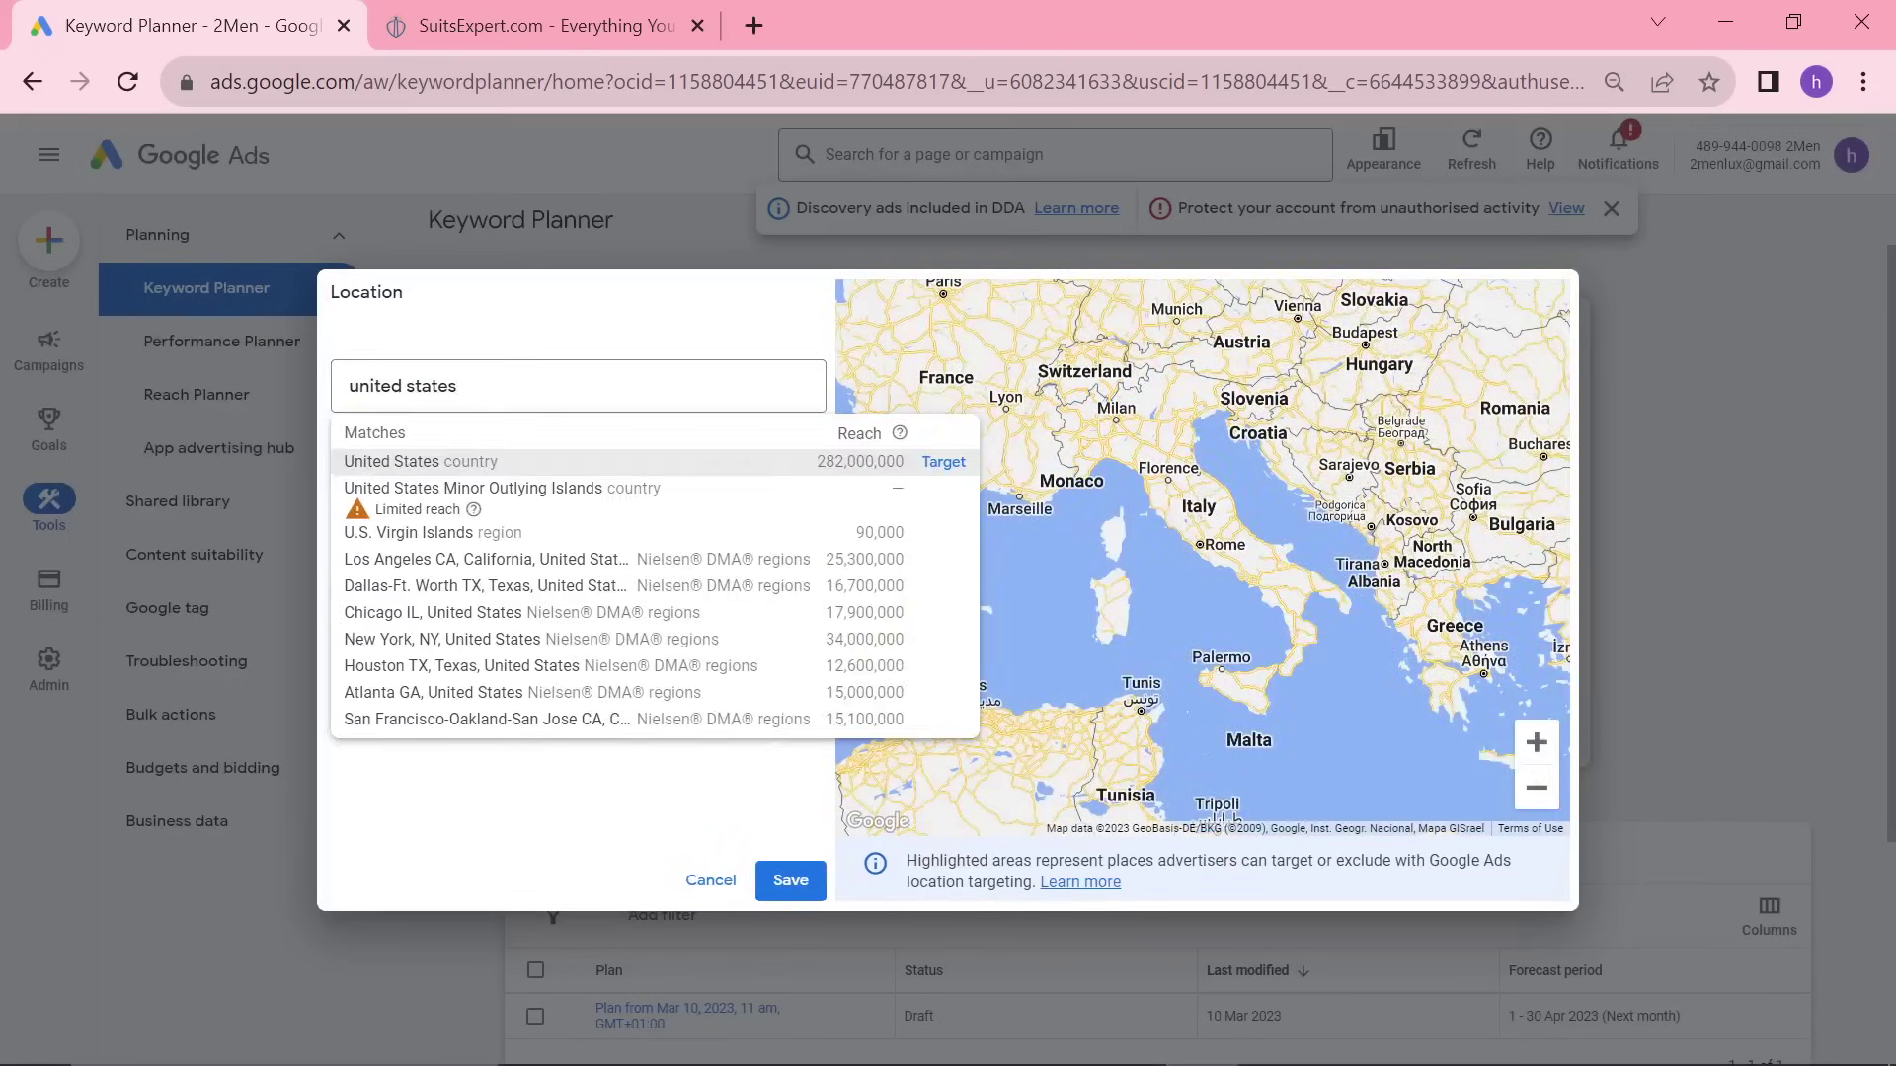
left_click(475, 460)
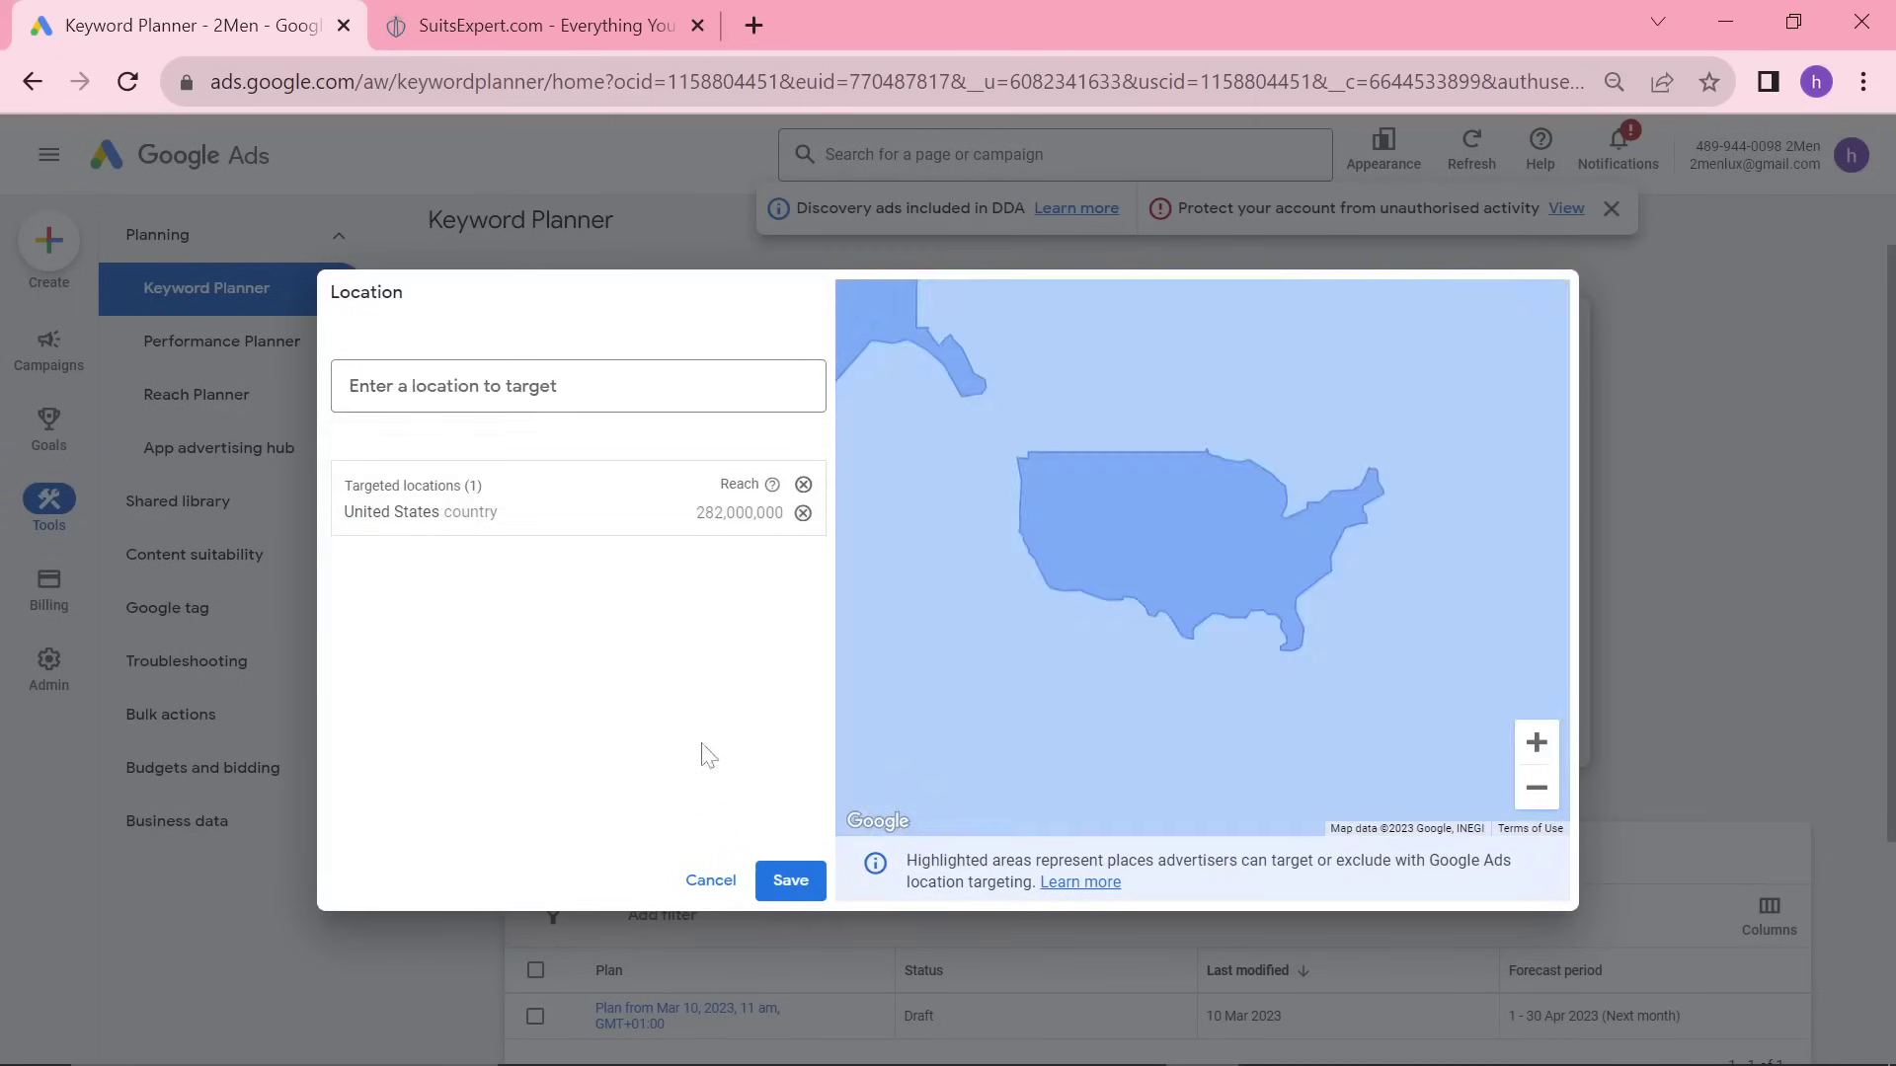
left_click(788, 880)
left_click(606, 742)
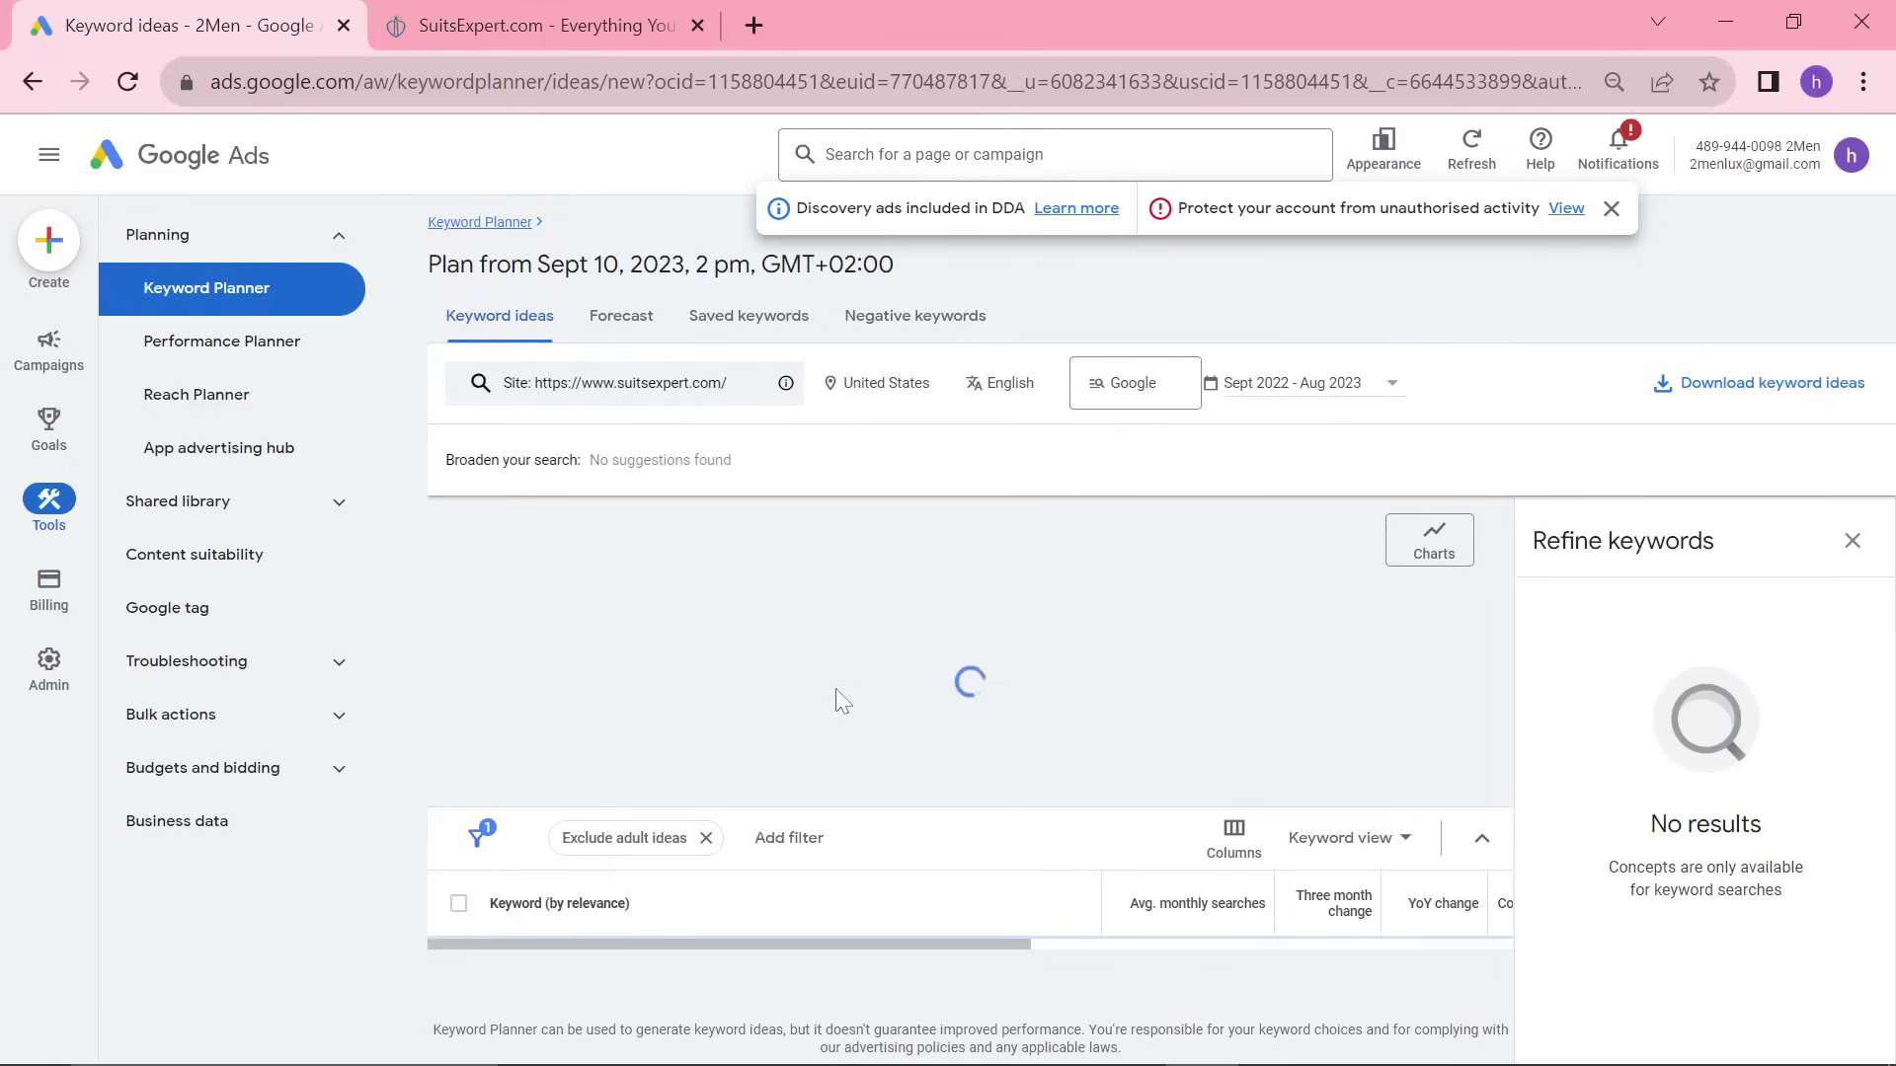
Sort the 2,198 keyword ideas by three-month change and mark 'mens fall suits'
scroll(908, 733, "down", 2)
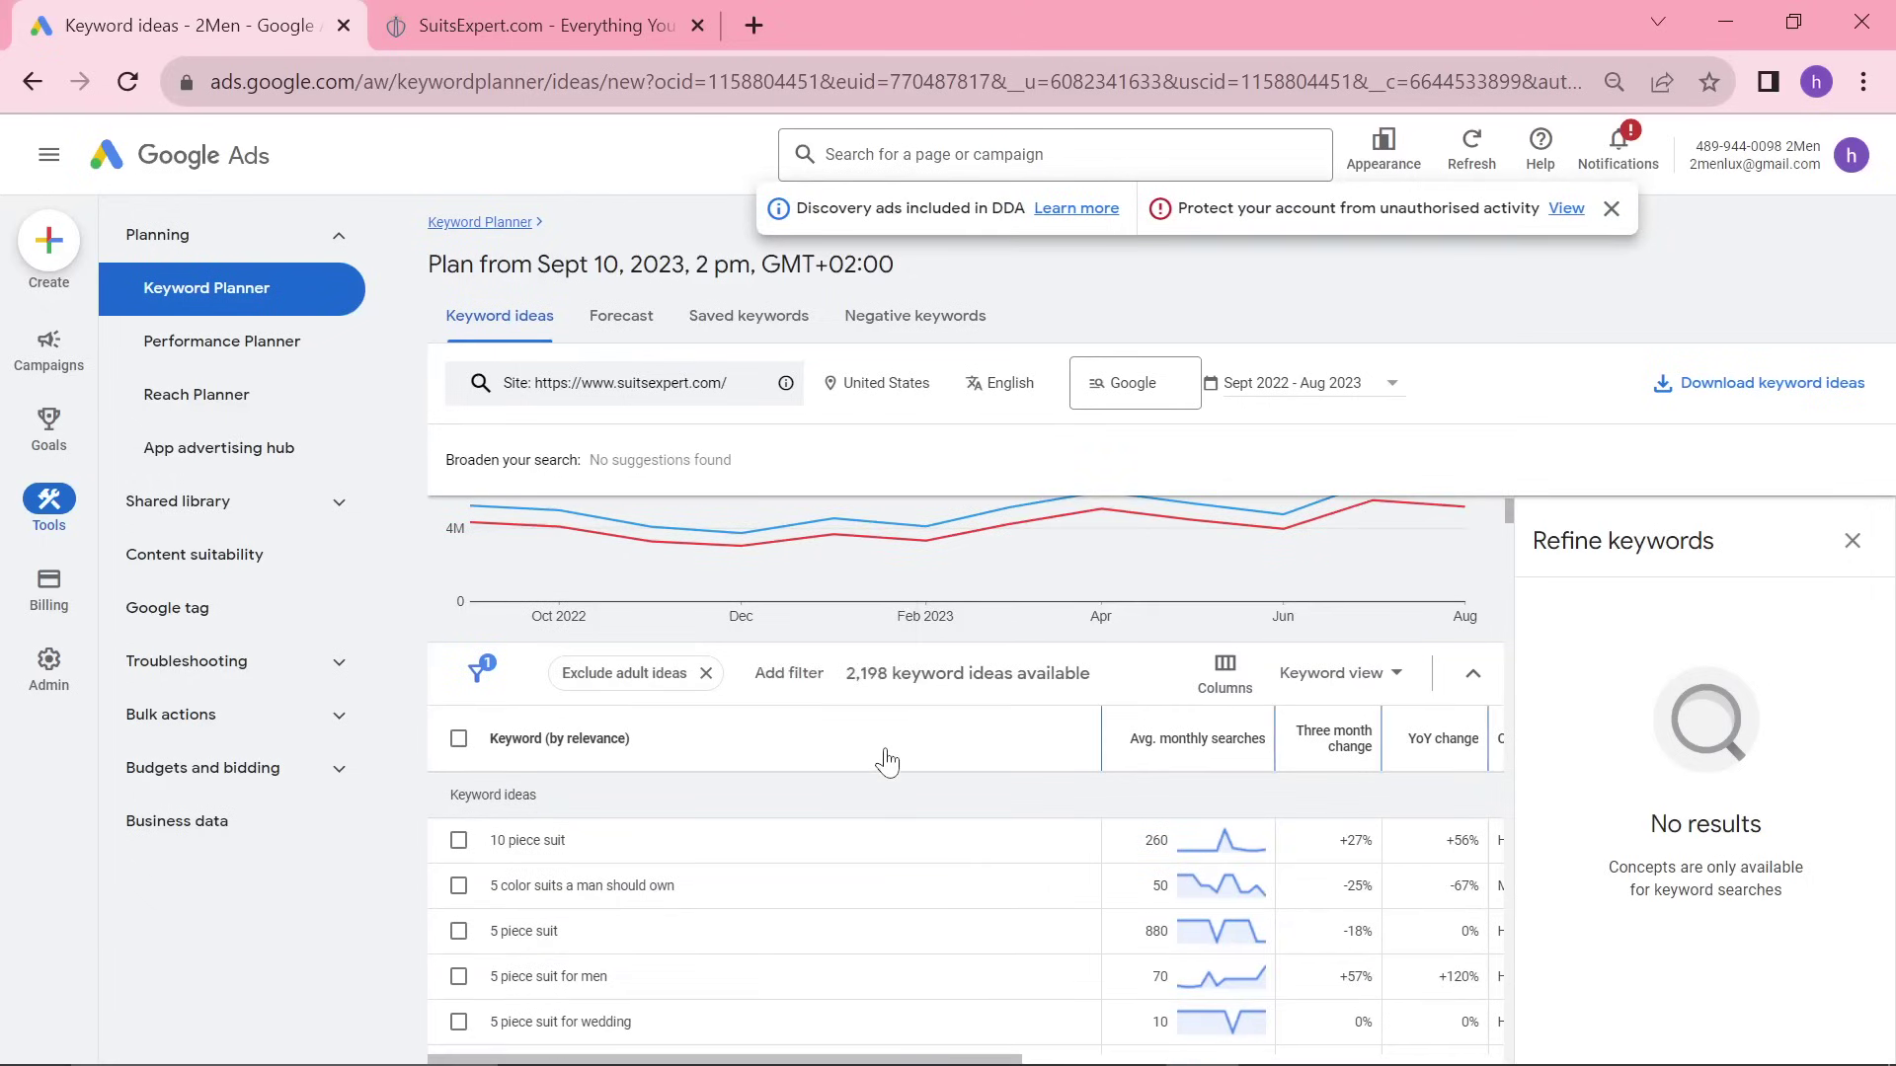
scroll(908, 752, "down", 2)
mouse_move(1339, 612)
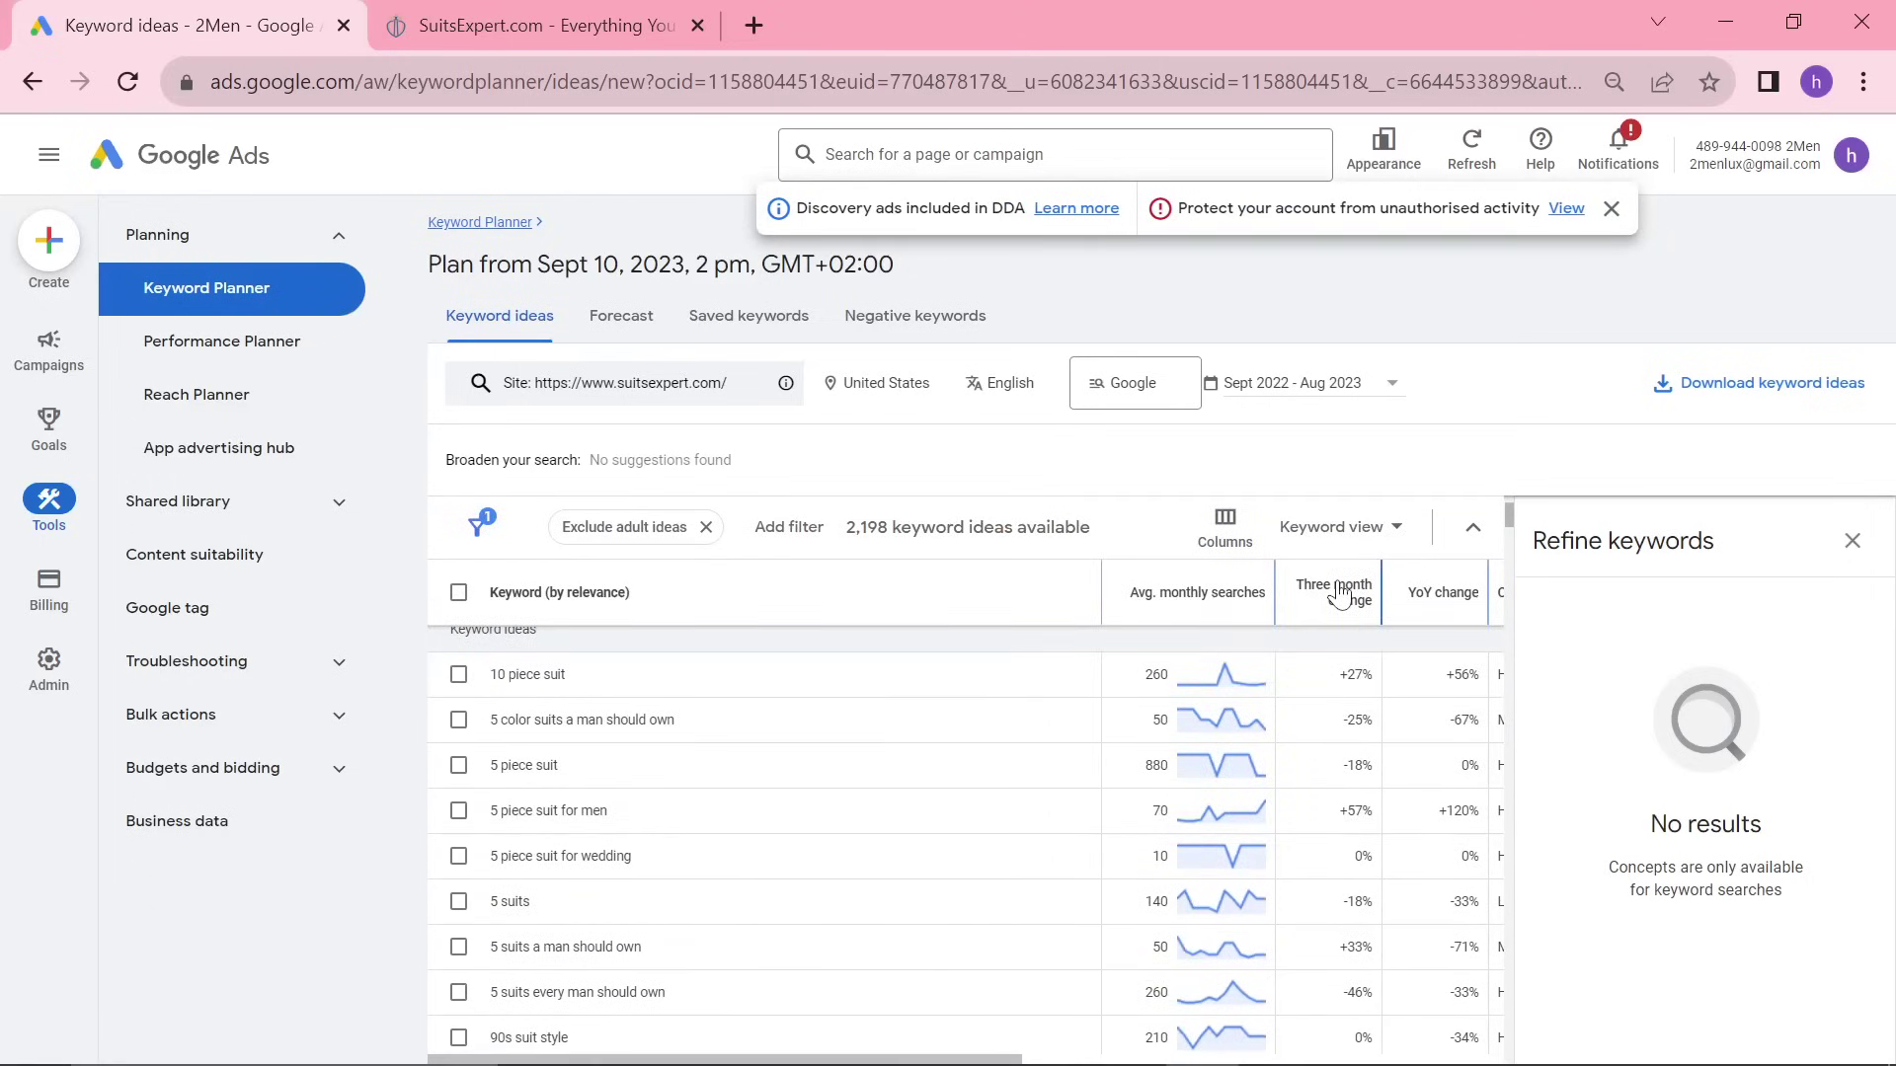
left_click(1339, 592)
scroll(997, 755, "down", 5)
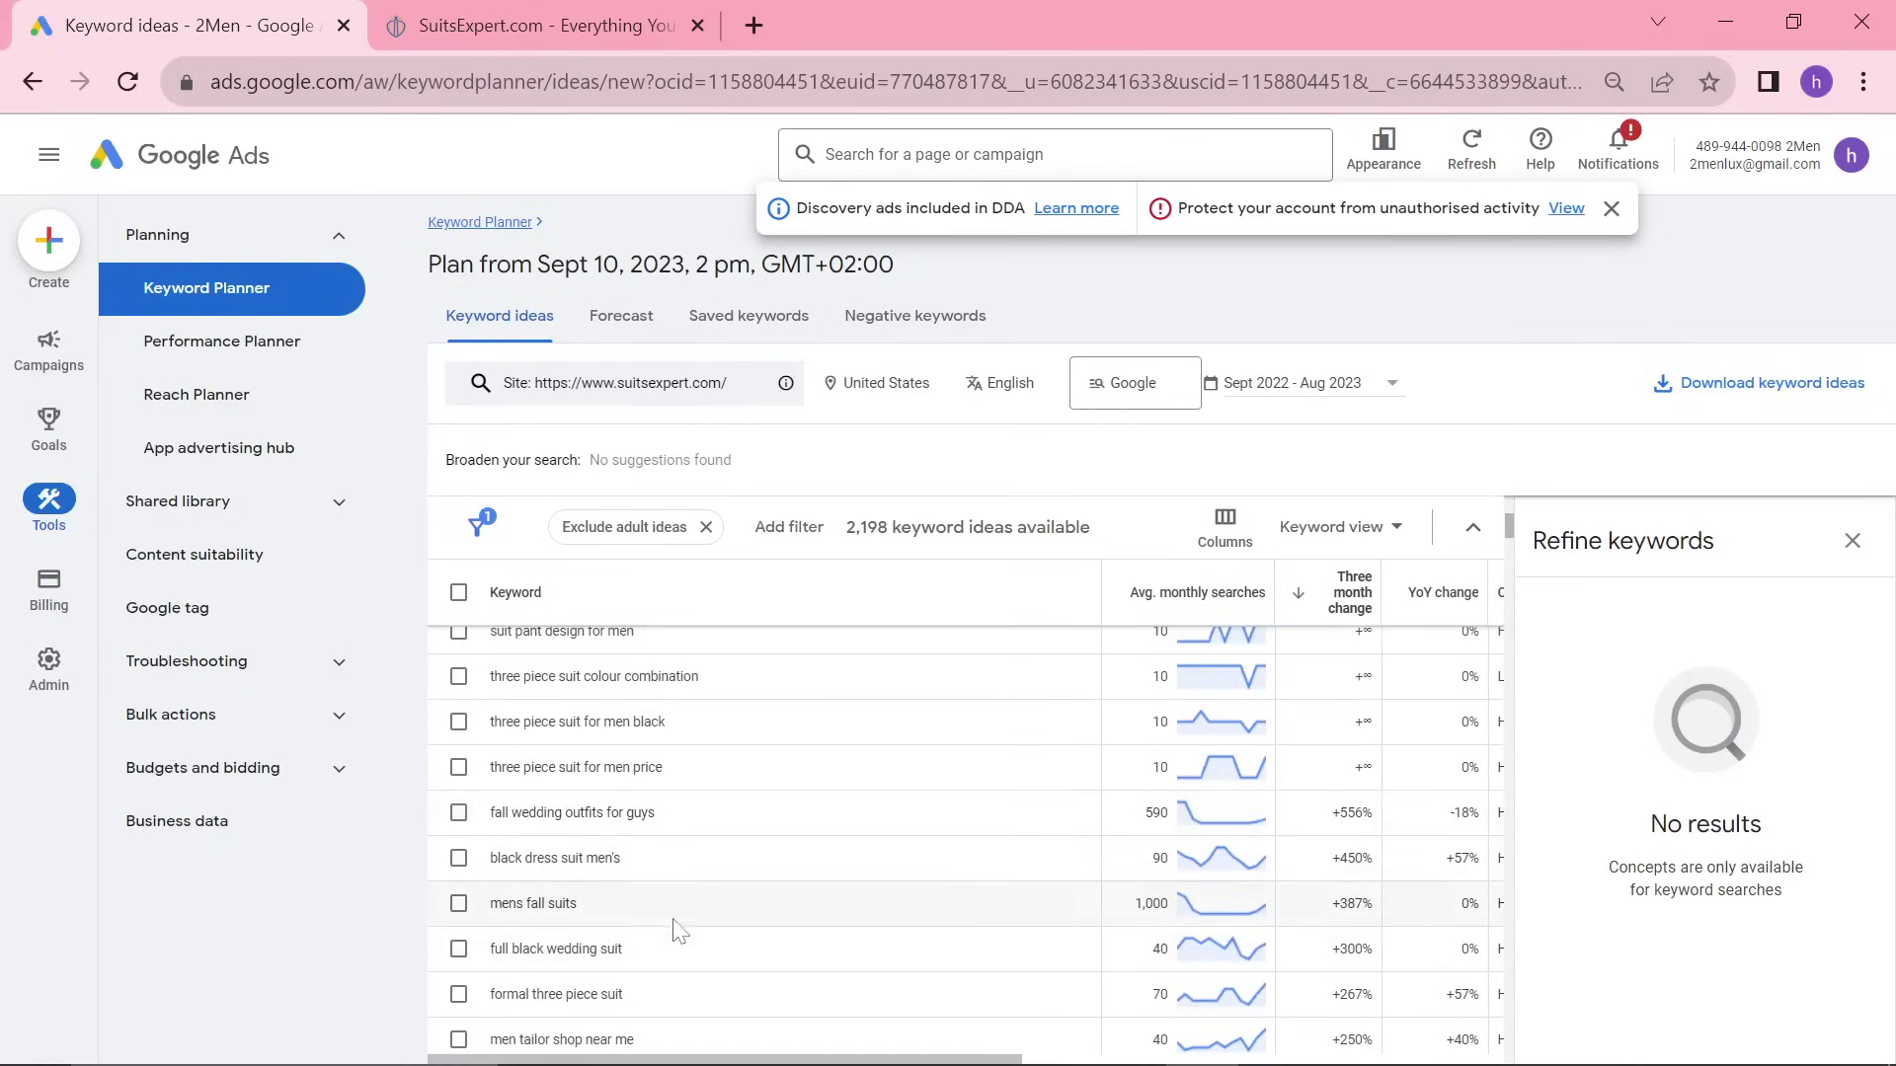
left_click_drag(632, 904, 464, 904)
Search the keyword list for 'sport coat' and step through its matches
scroll(620, 906, "down", 3)
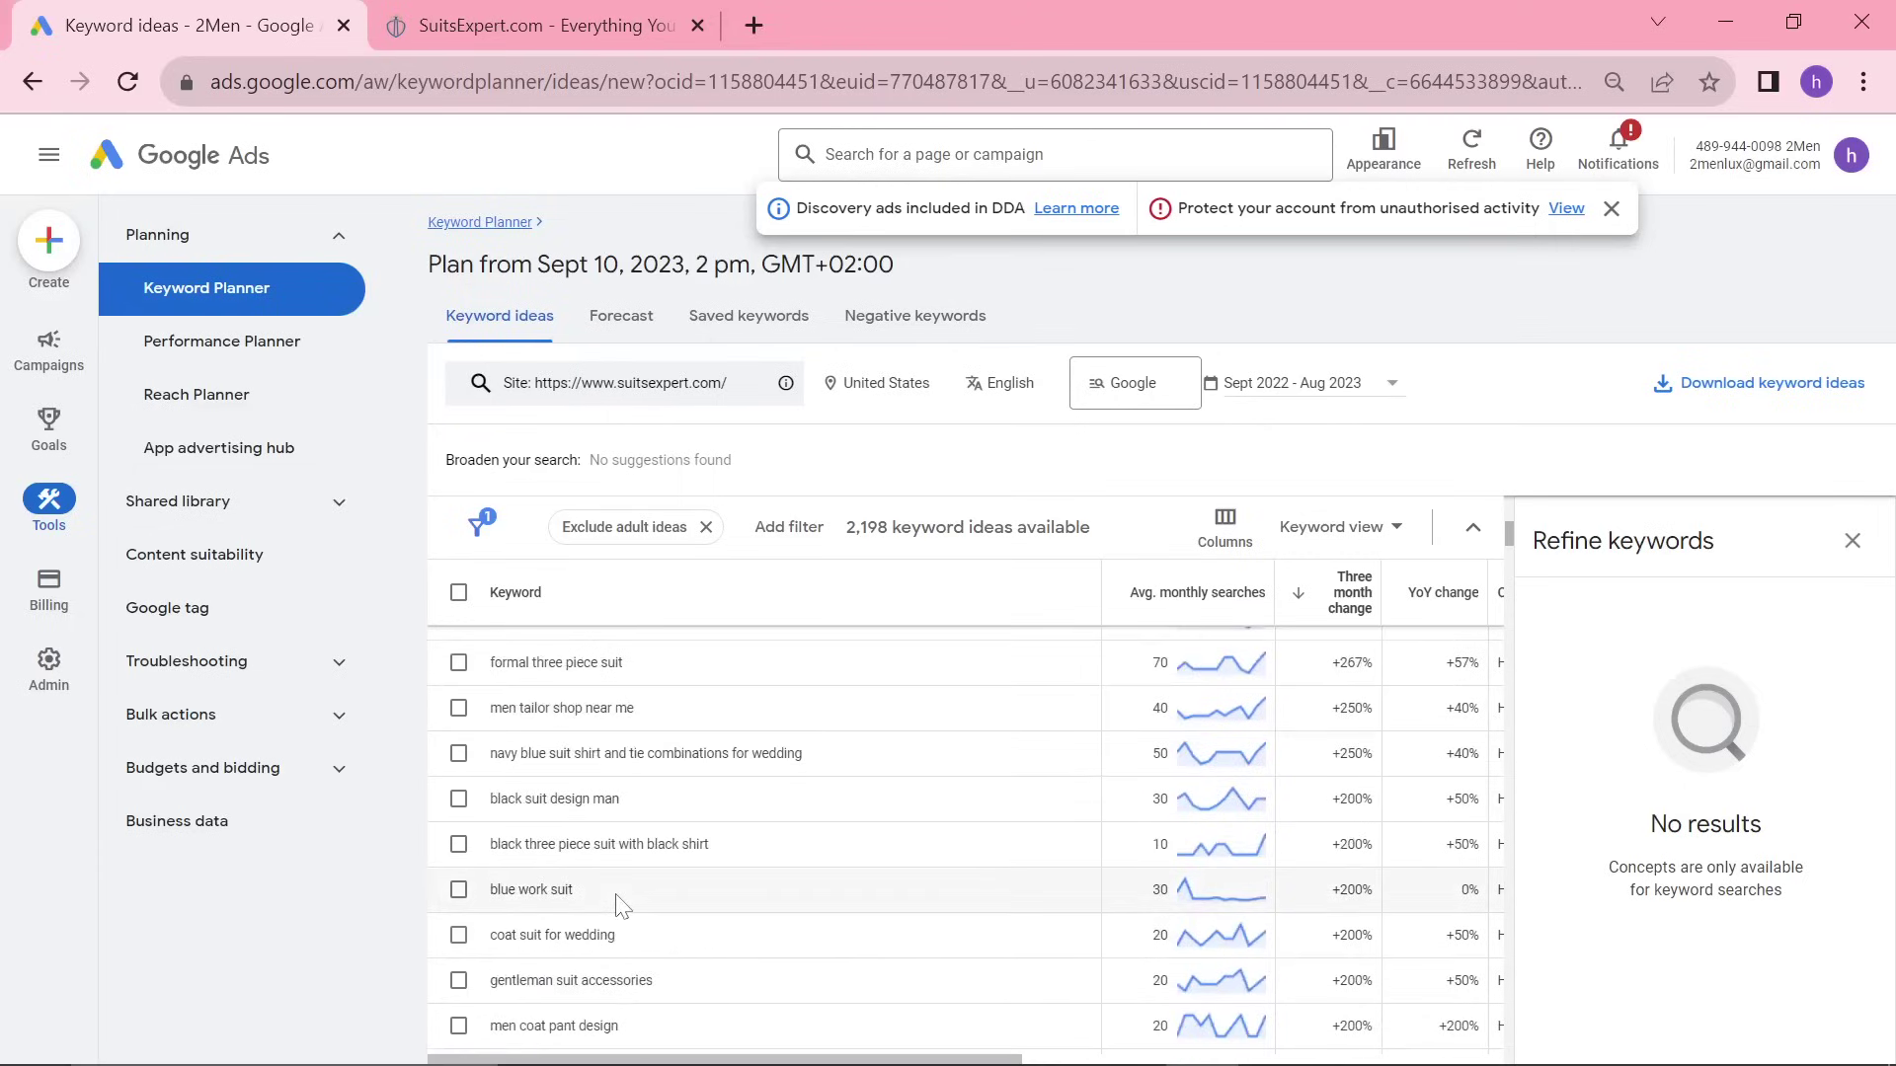
scroll(631, 899, "down", 5)
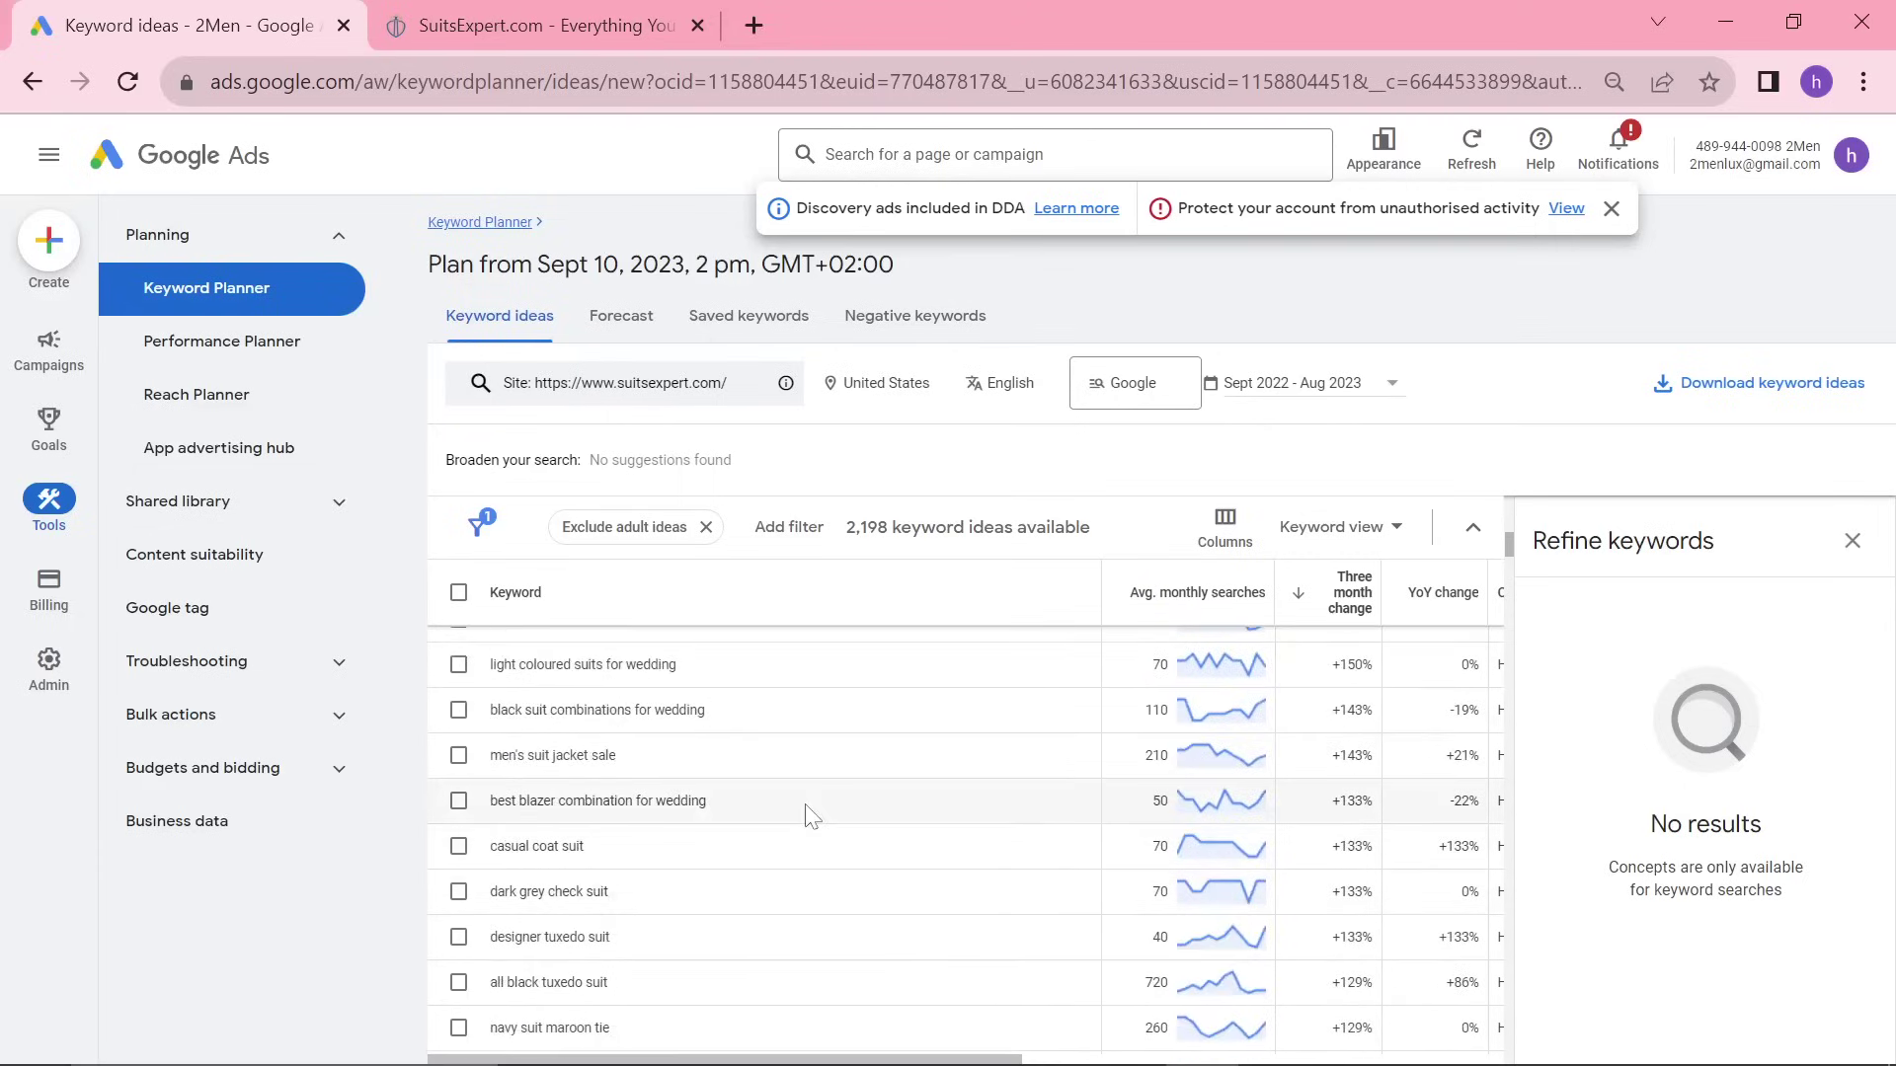
key("ctrl+f")
type("sport coat")
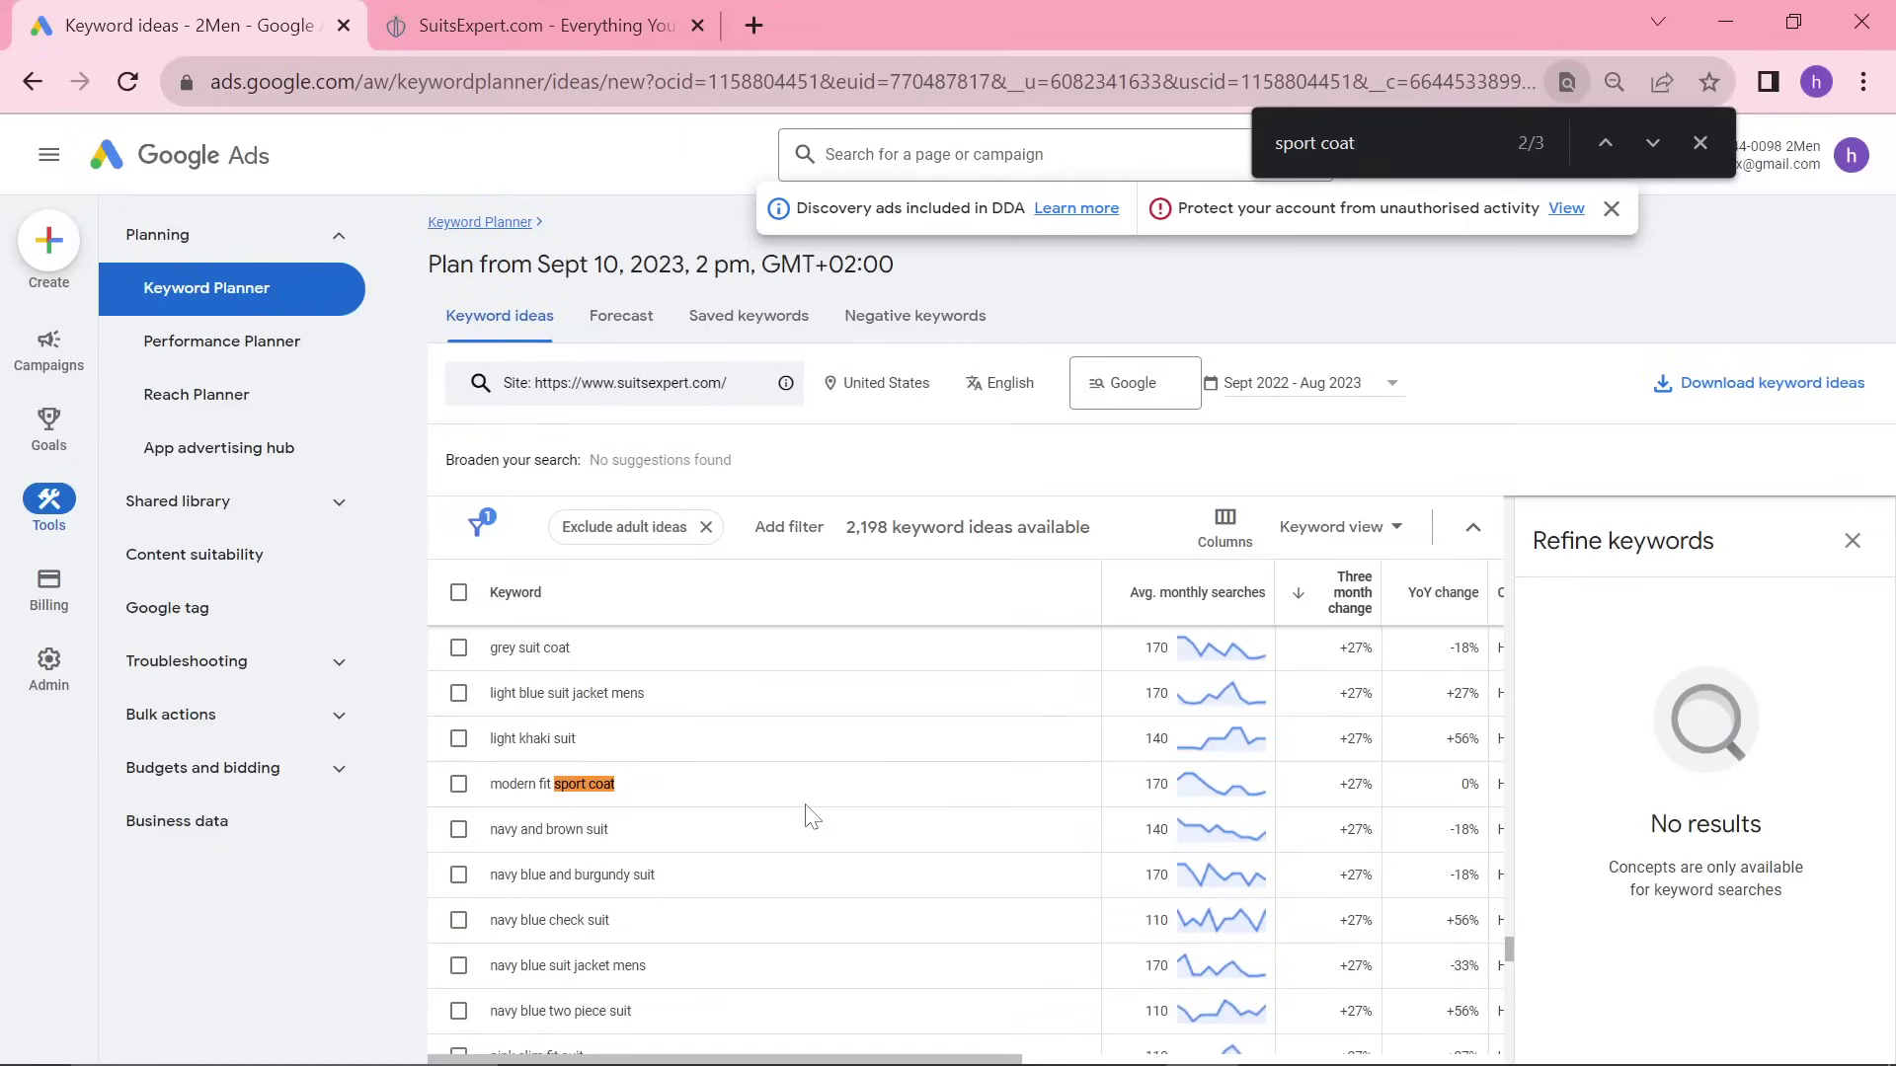
key("Return")
key("Return")
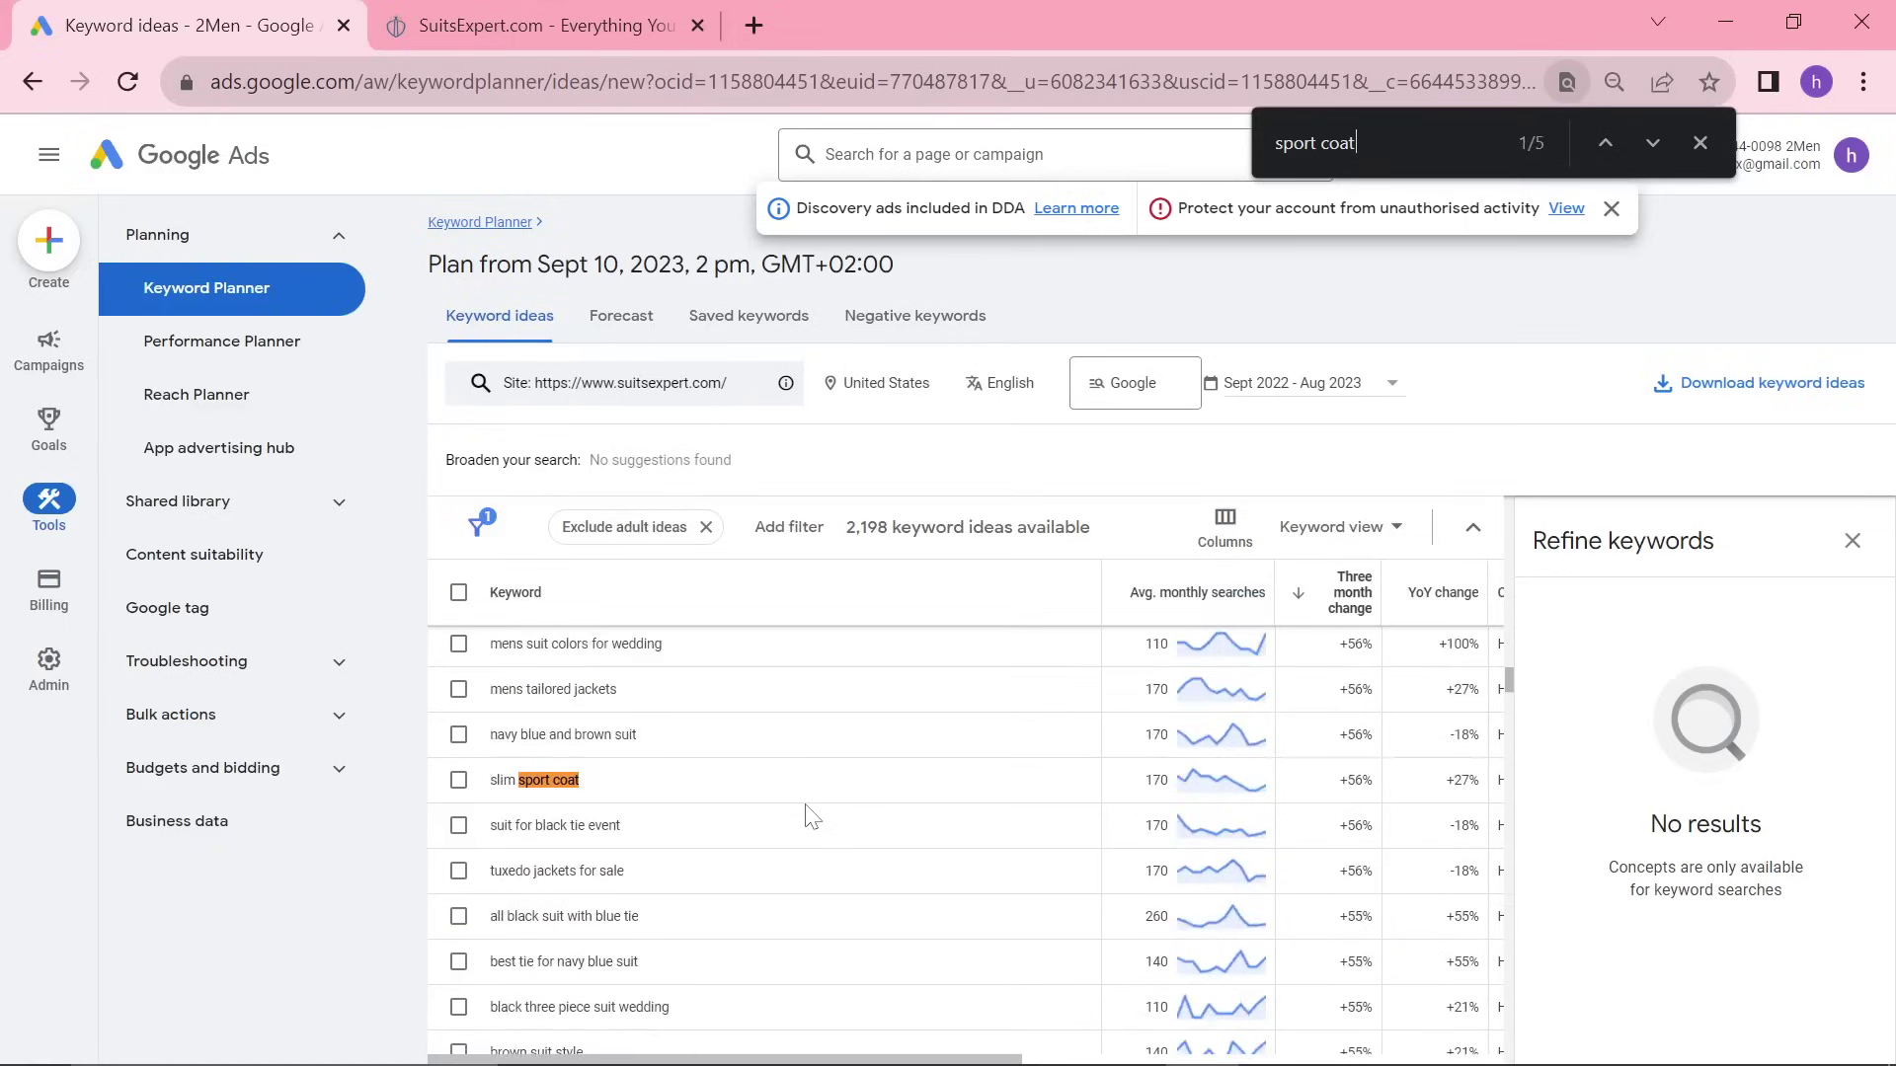
key("Return")
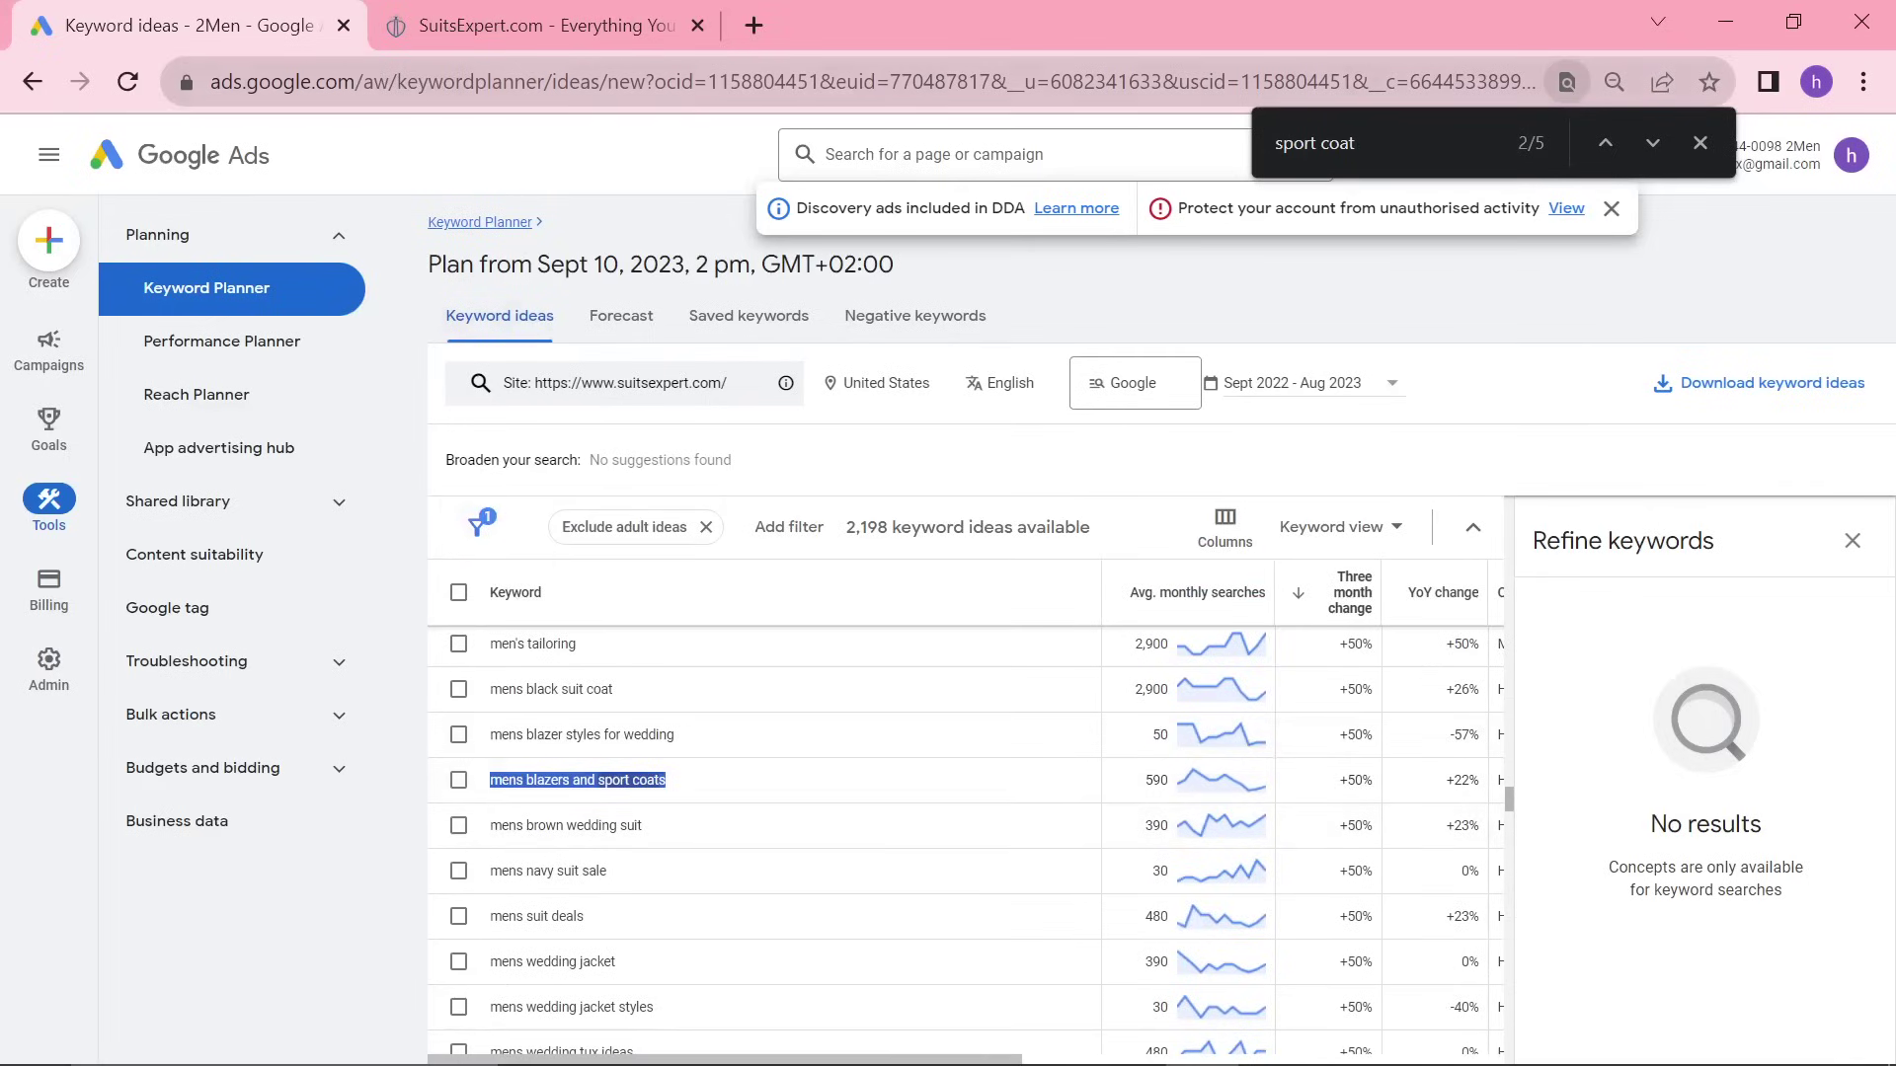
Google 'mens blazers and sport coats' from the Suits Expert tab and look for 'suit' in the results
left_click(525, 40)
left_click(493, 82)
type("mens blazers and sport coats")
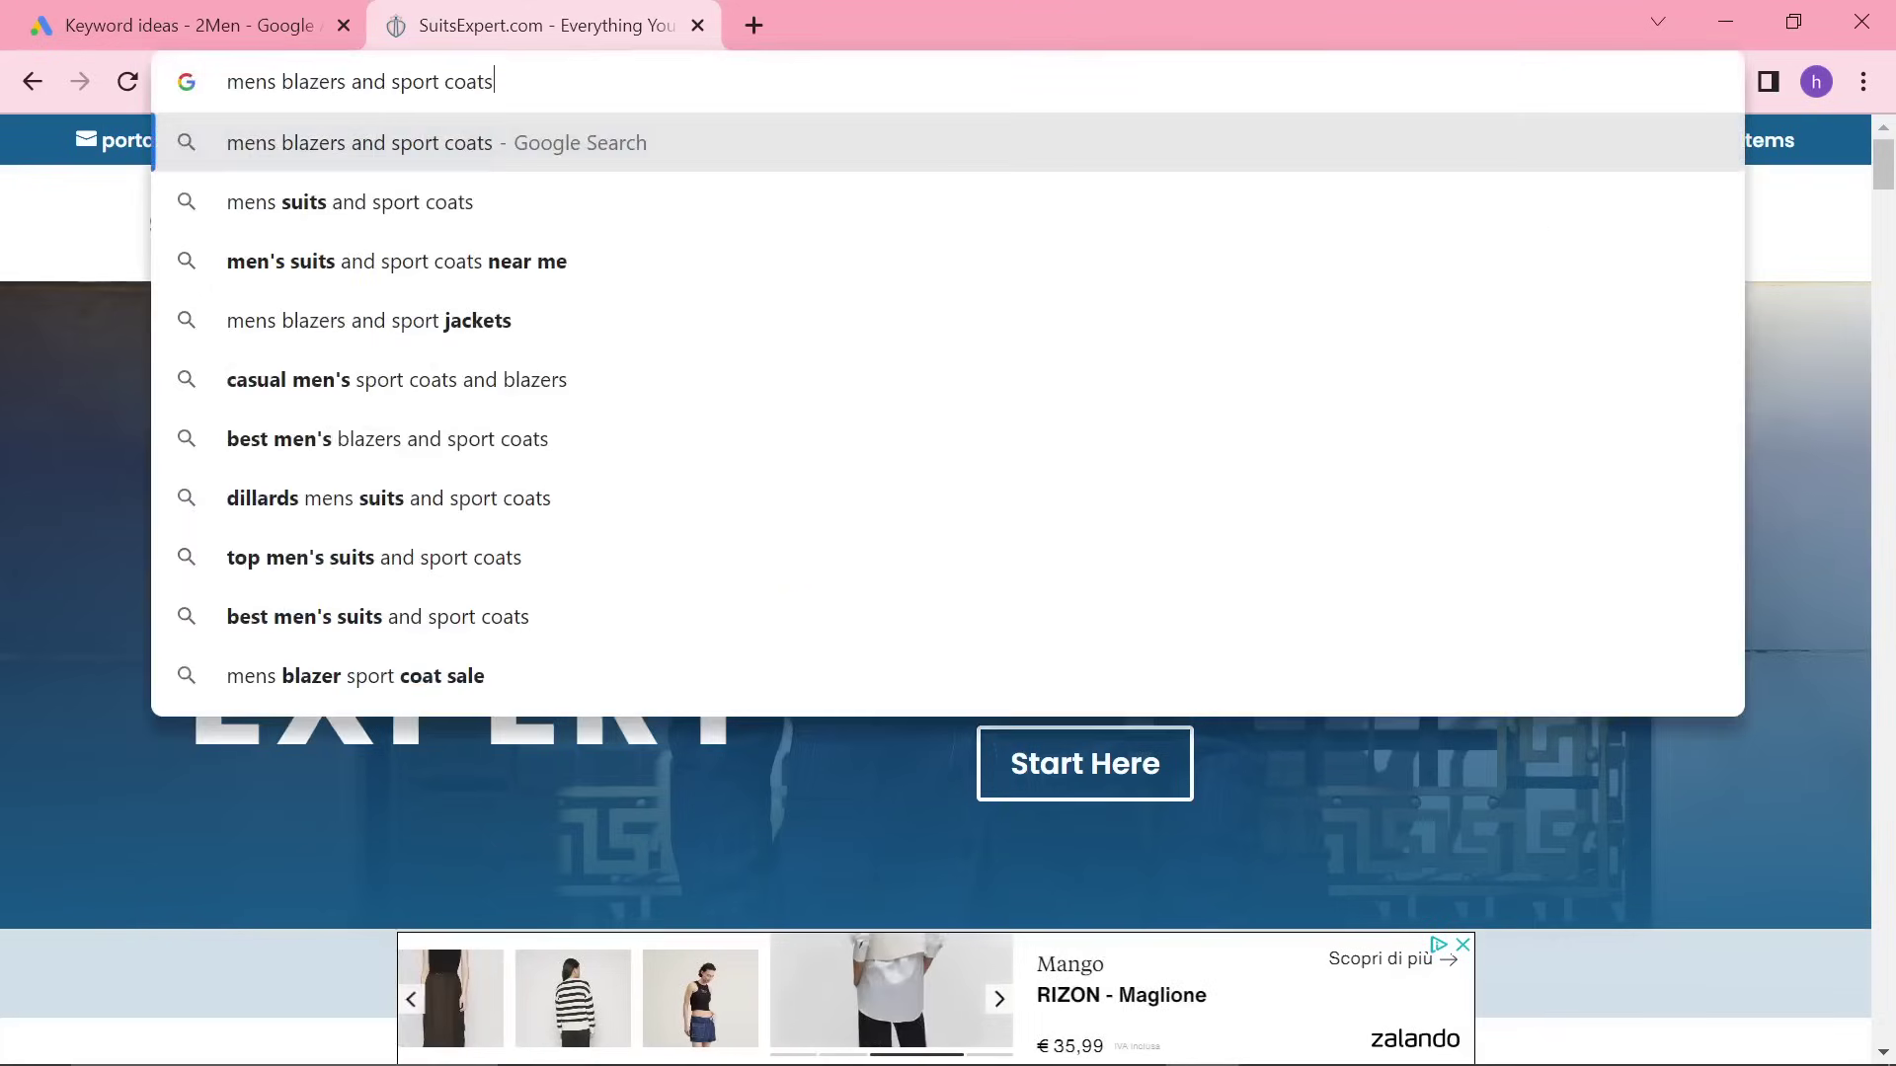
key("Return")
scroll(1306, 502, "down", 1)
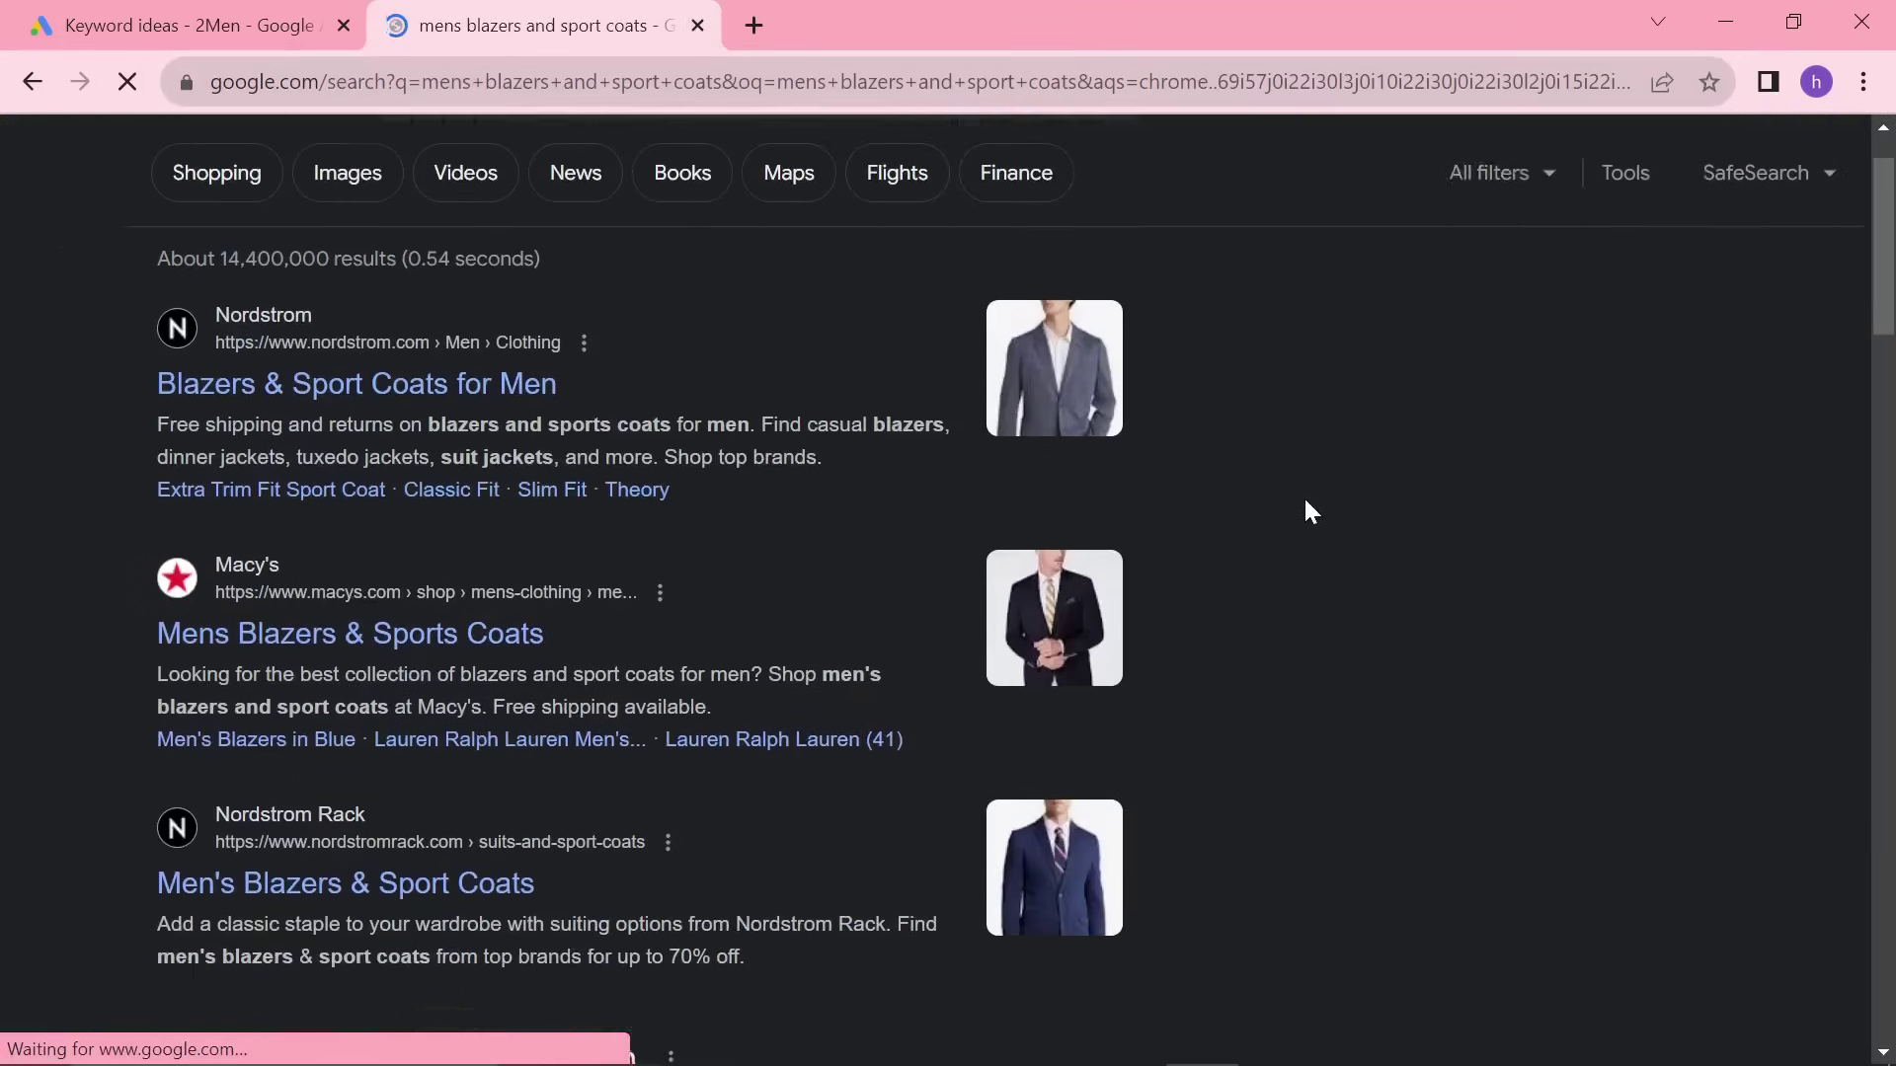
scroll(1305, 501, "down", 8)
key("ctrl+f")
type("s")
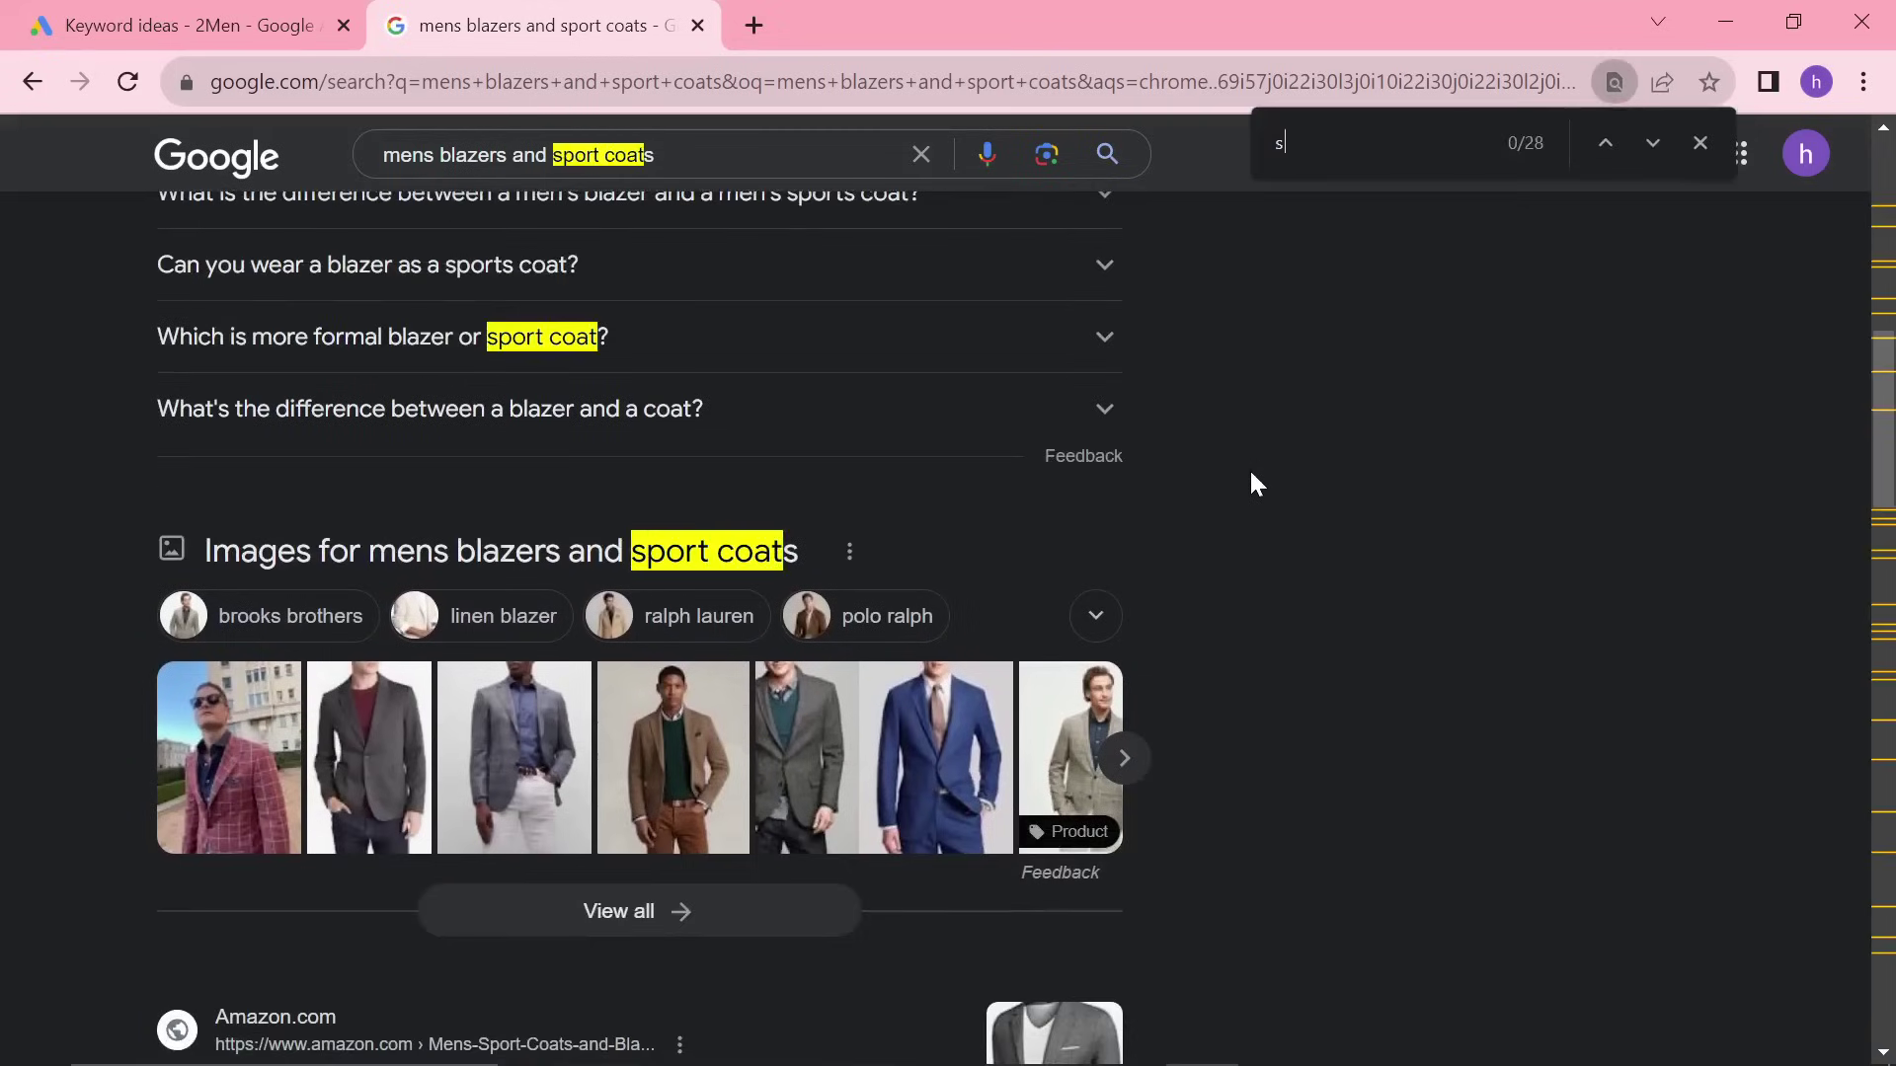
type("uits")
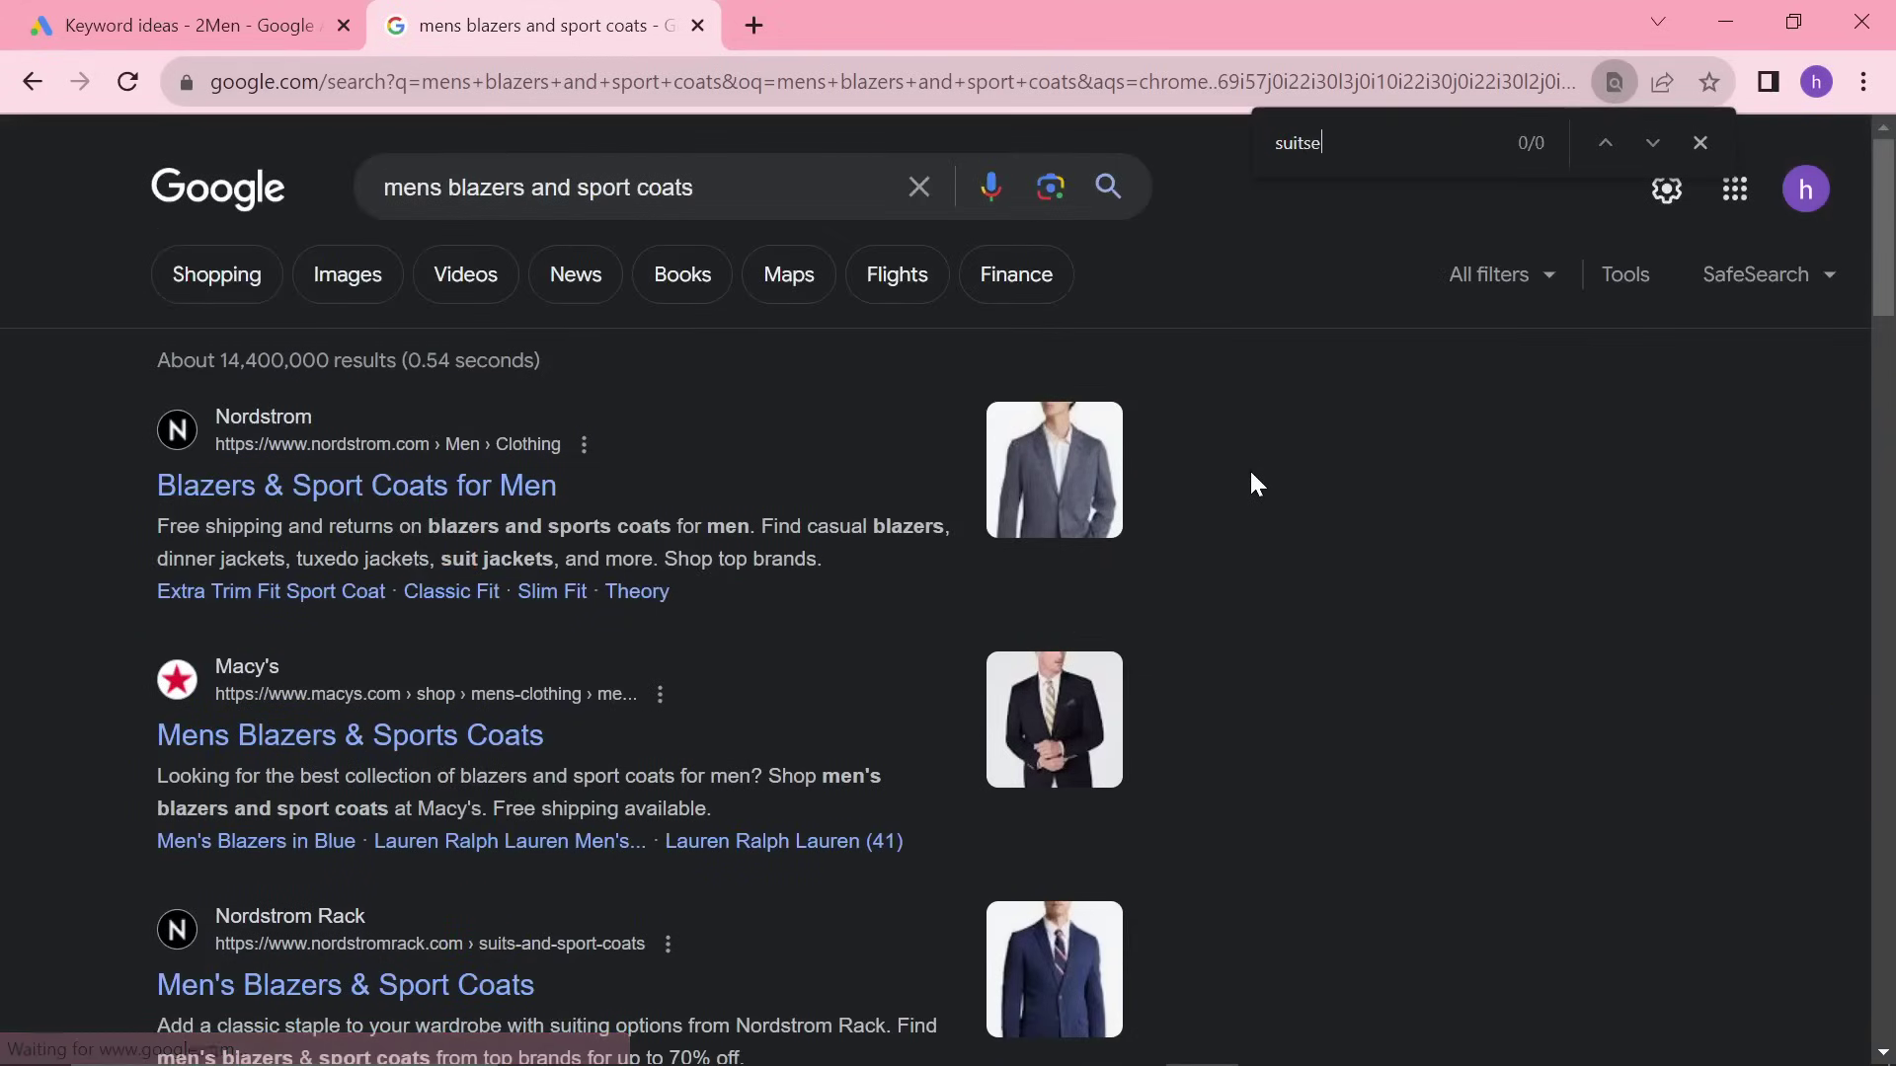
Add 'suitsexpert' to the query and open the Sport Coat vs. Blazer result in a new tab
left_click(701, 188)
type("suit")
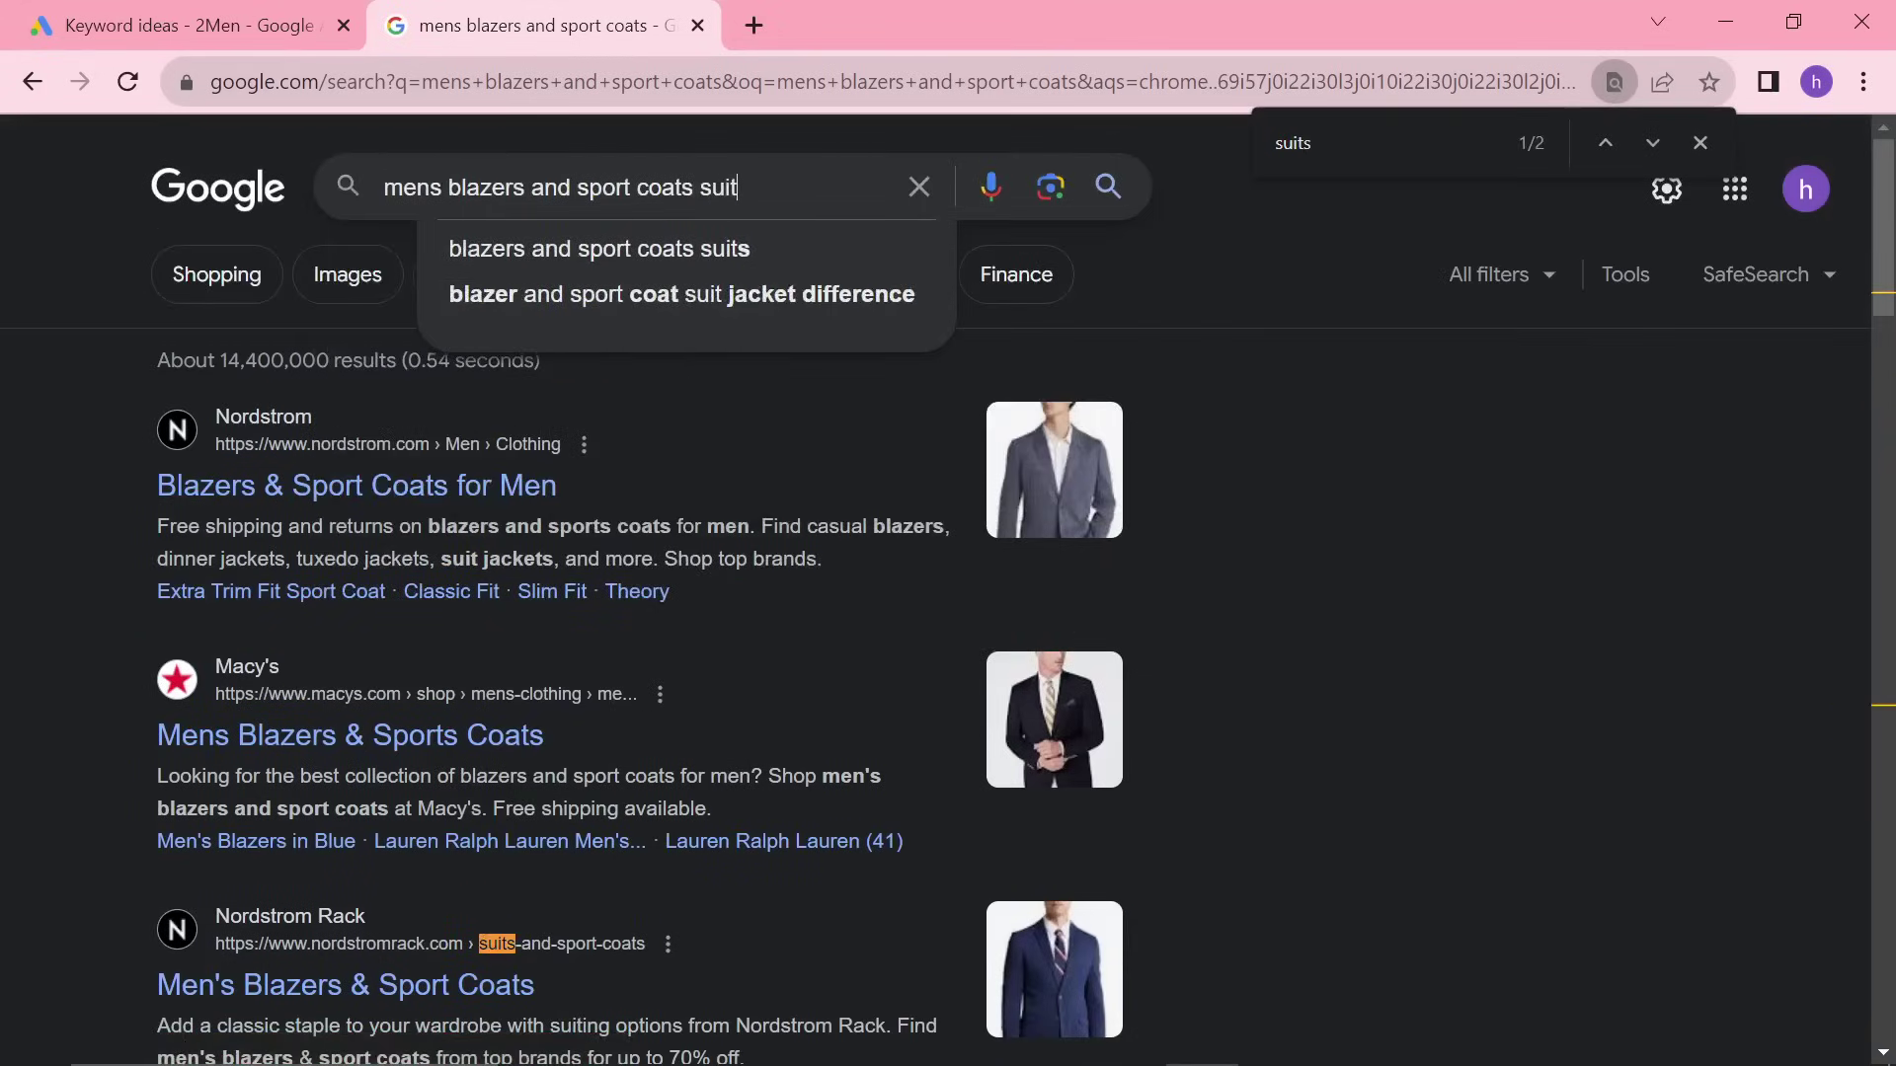
type("sexpert")
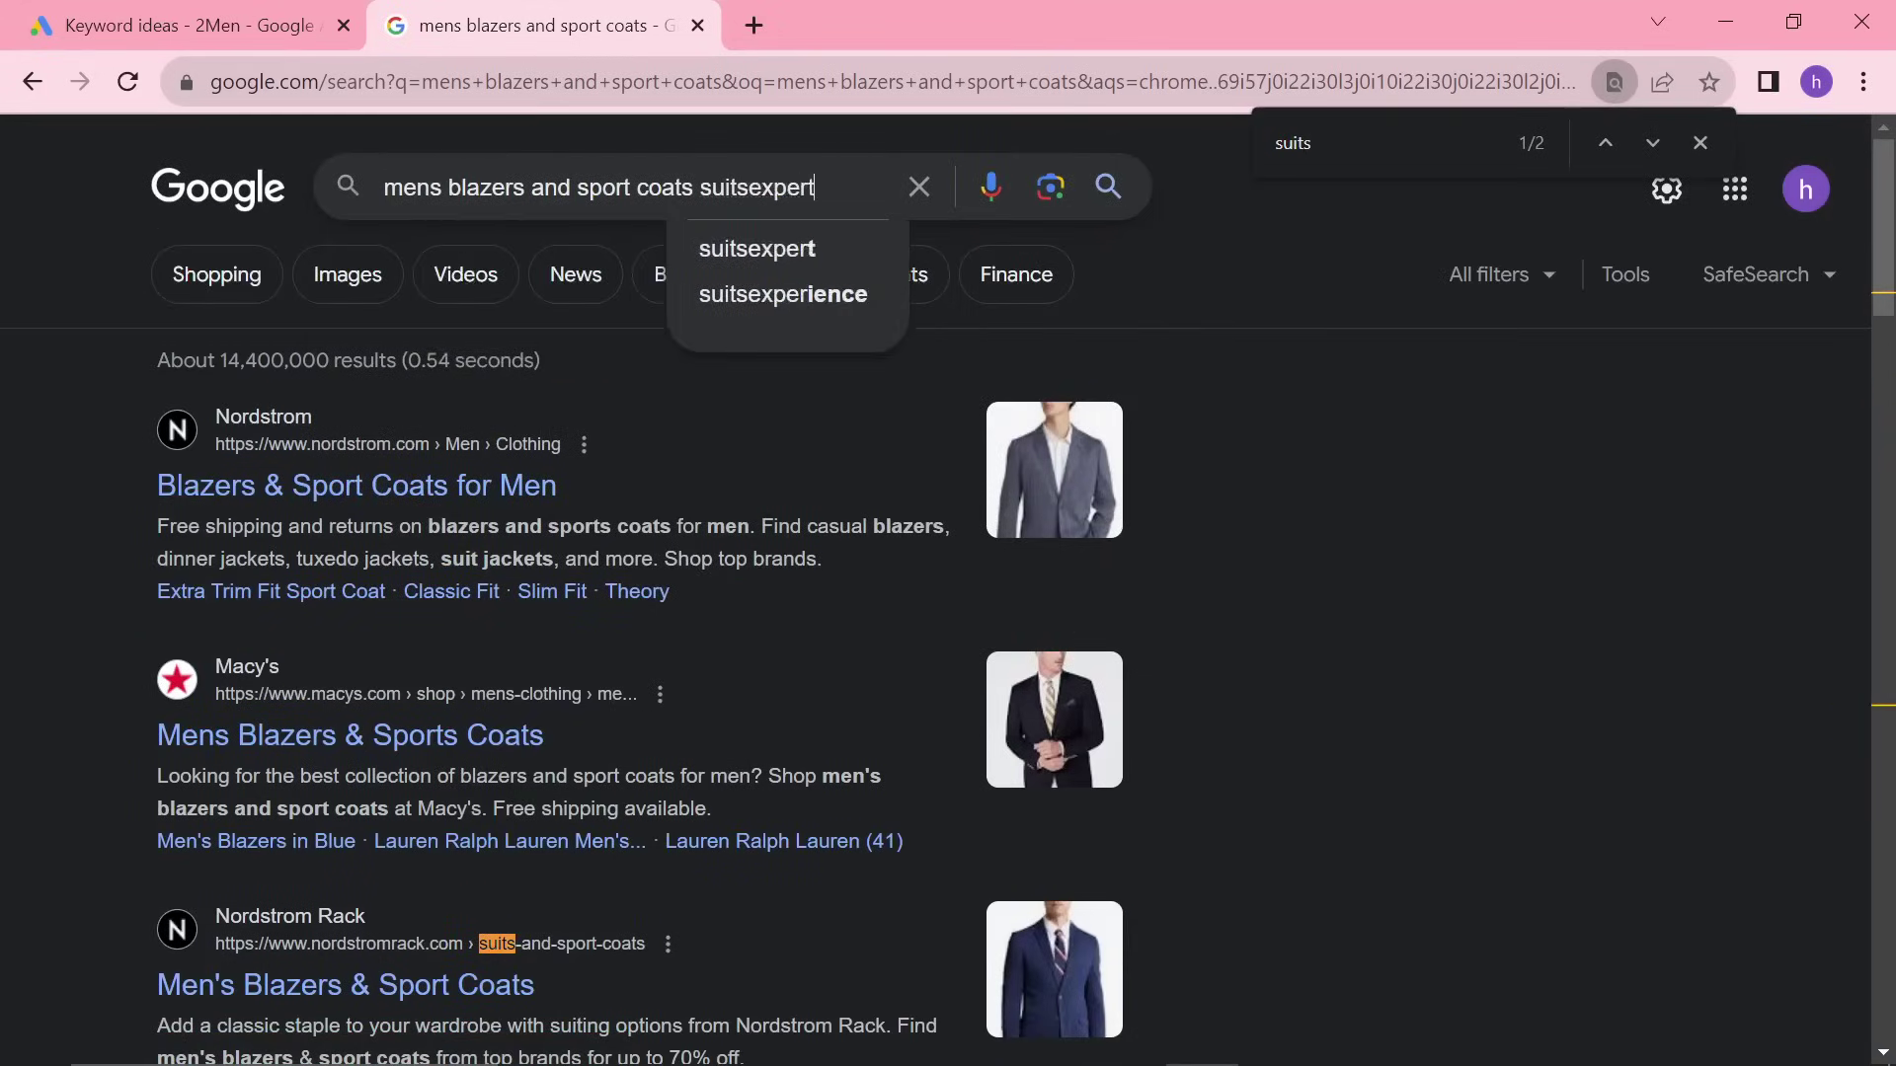
key("Return")
scroll(80, 530, "down", 3)
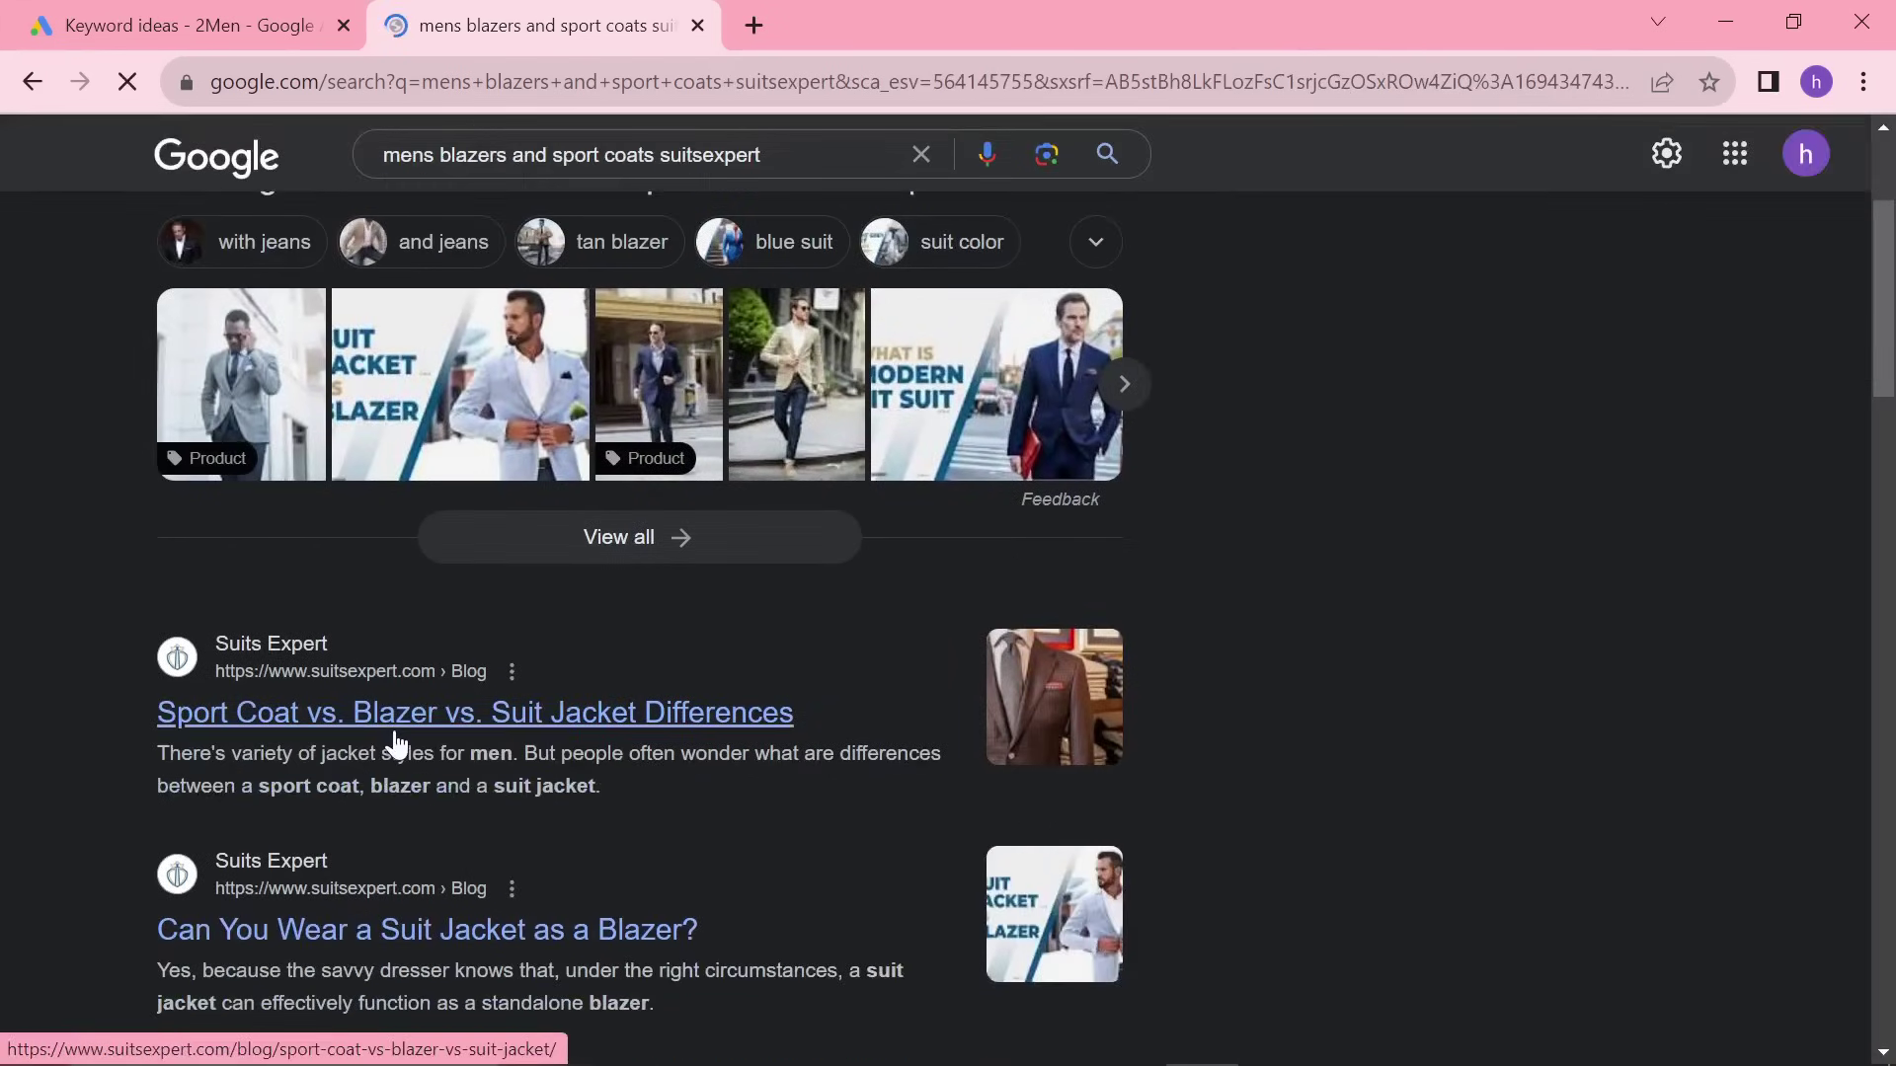
left_click_drag(101, 665, 1289, 761)
left_click(1289, 760)
right_click(625, 720)
left_click(30, 774)
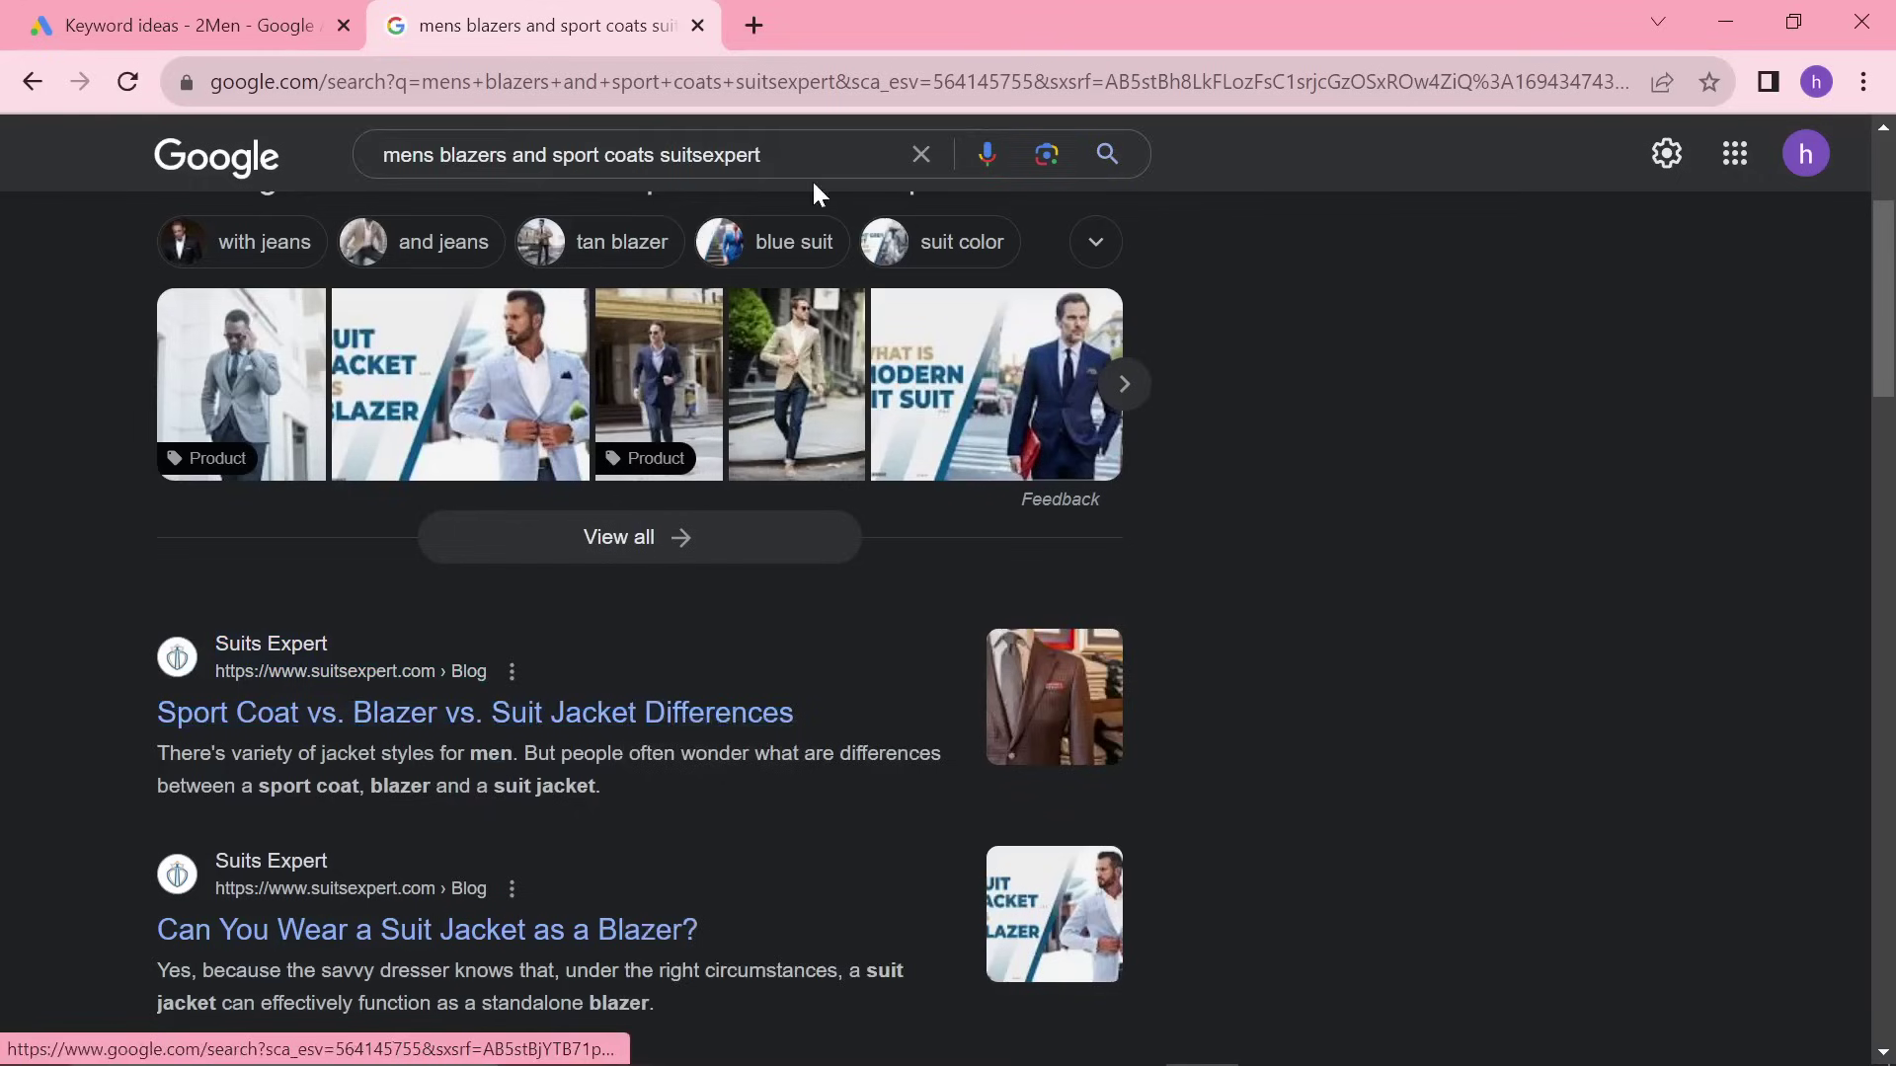
left_click_drag(762, 155, 681, 155)
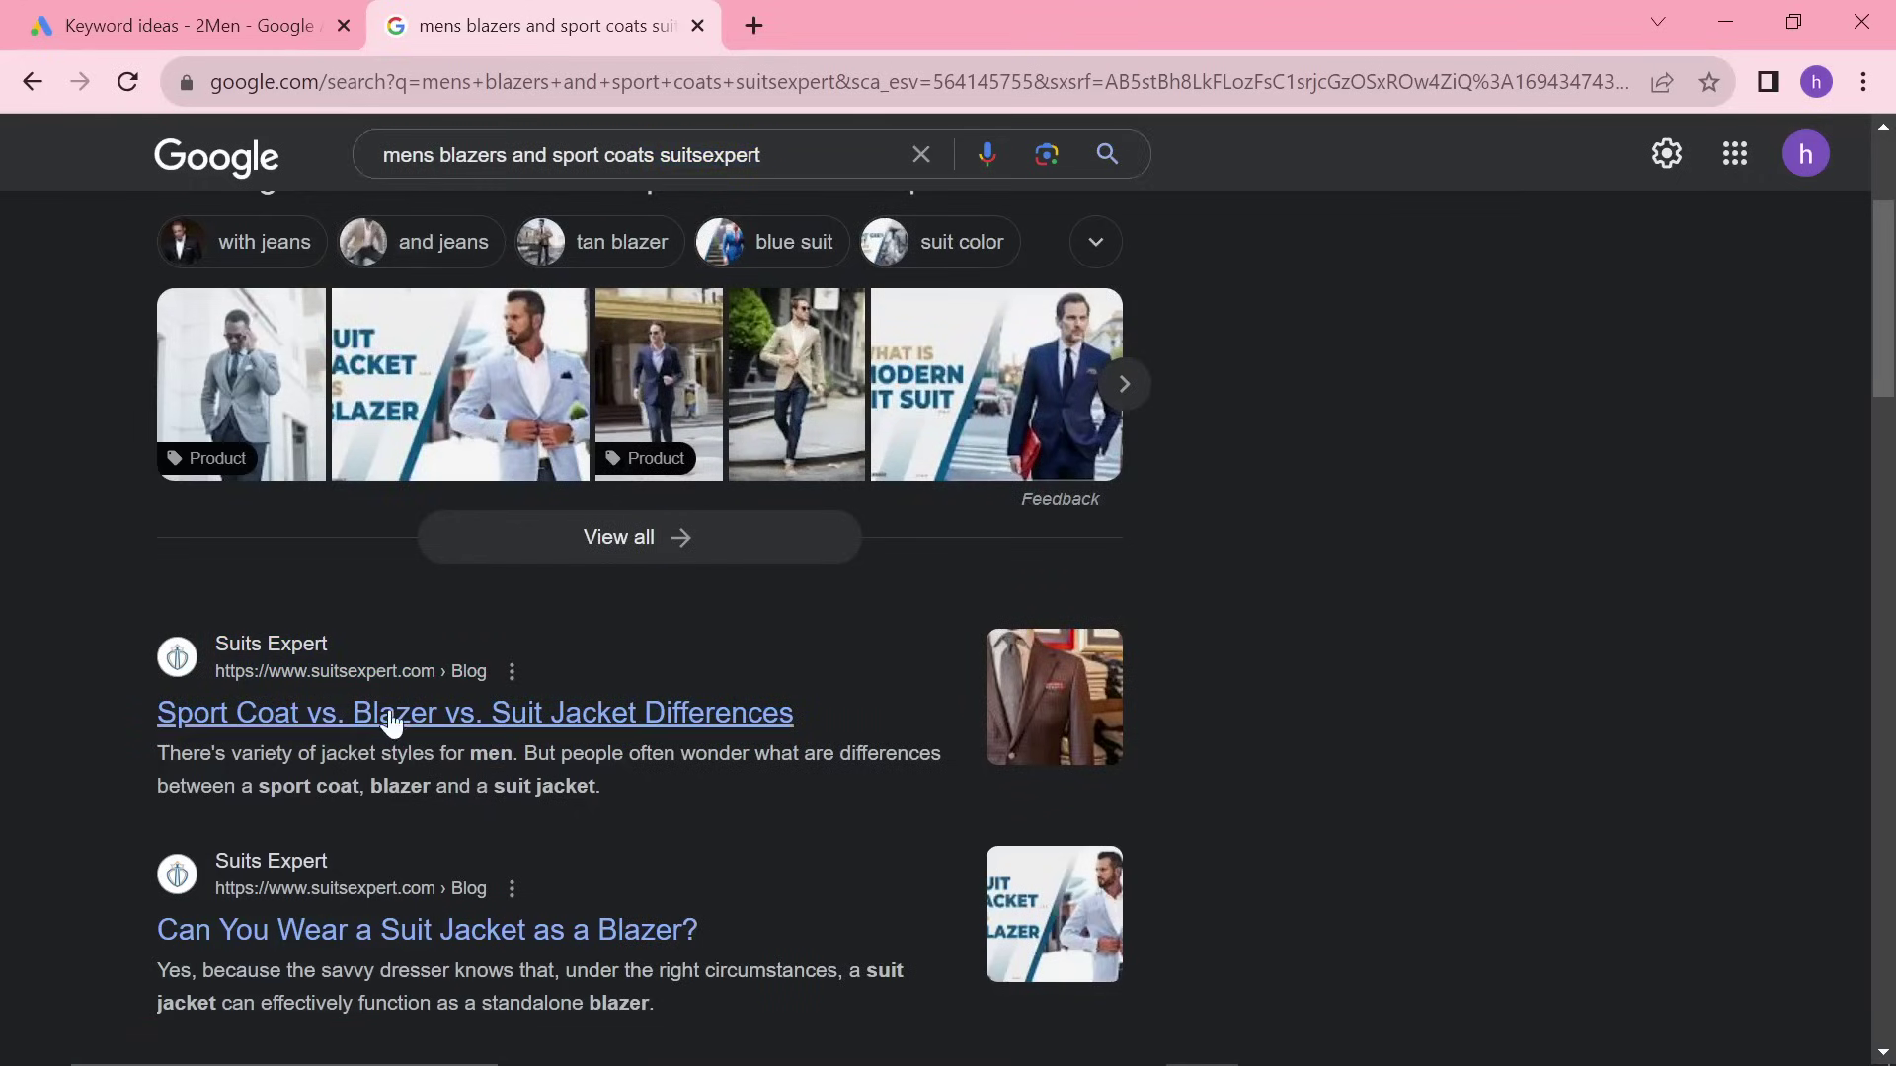
middle_click(389, 717)
left_click(810, 25)
Select the article's URL, scroll past its sport coat section, then return to the ChatGPT window
left_click(501, 85)
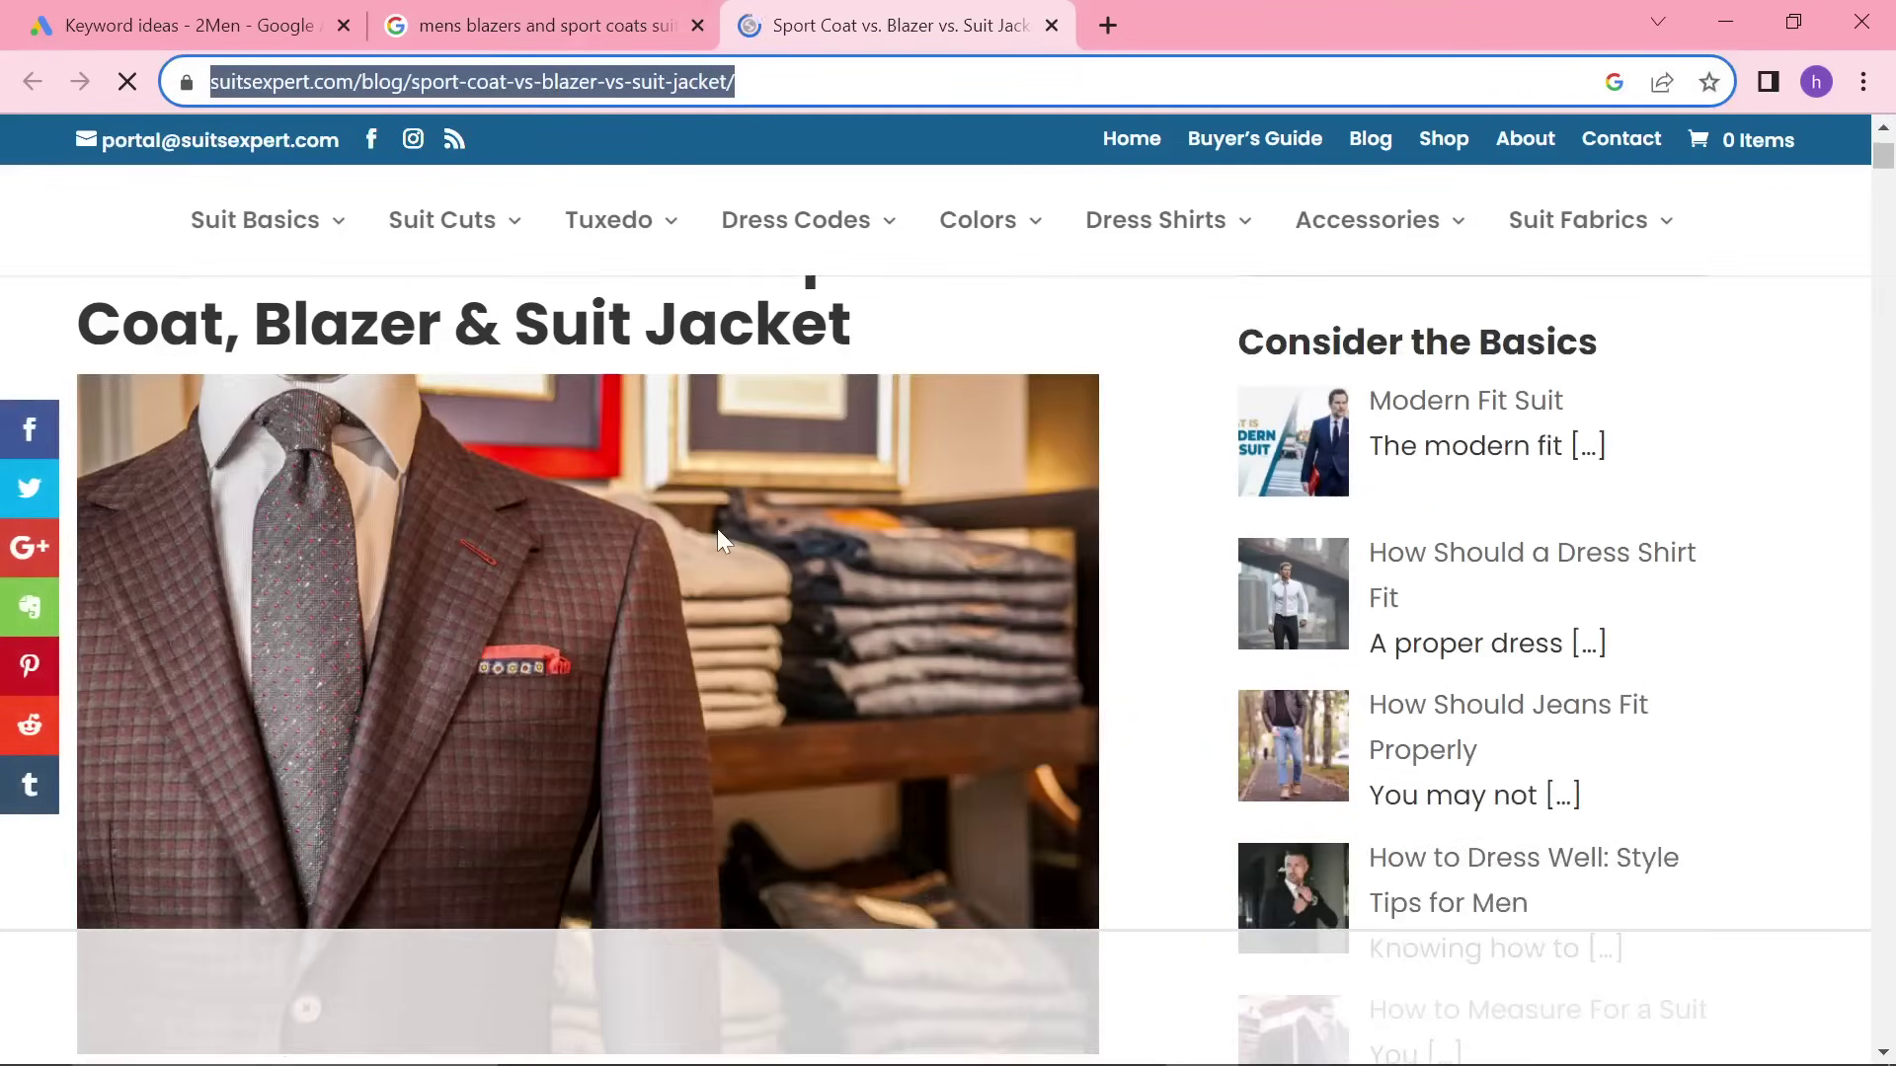
key("alt+Tab")
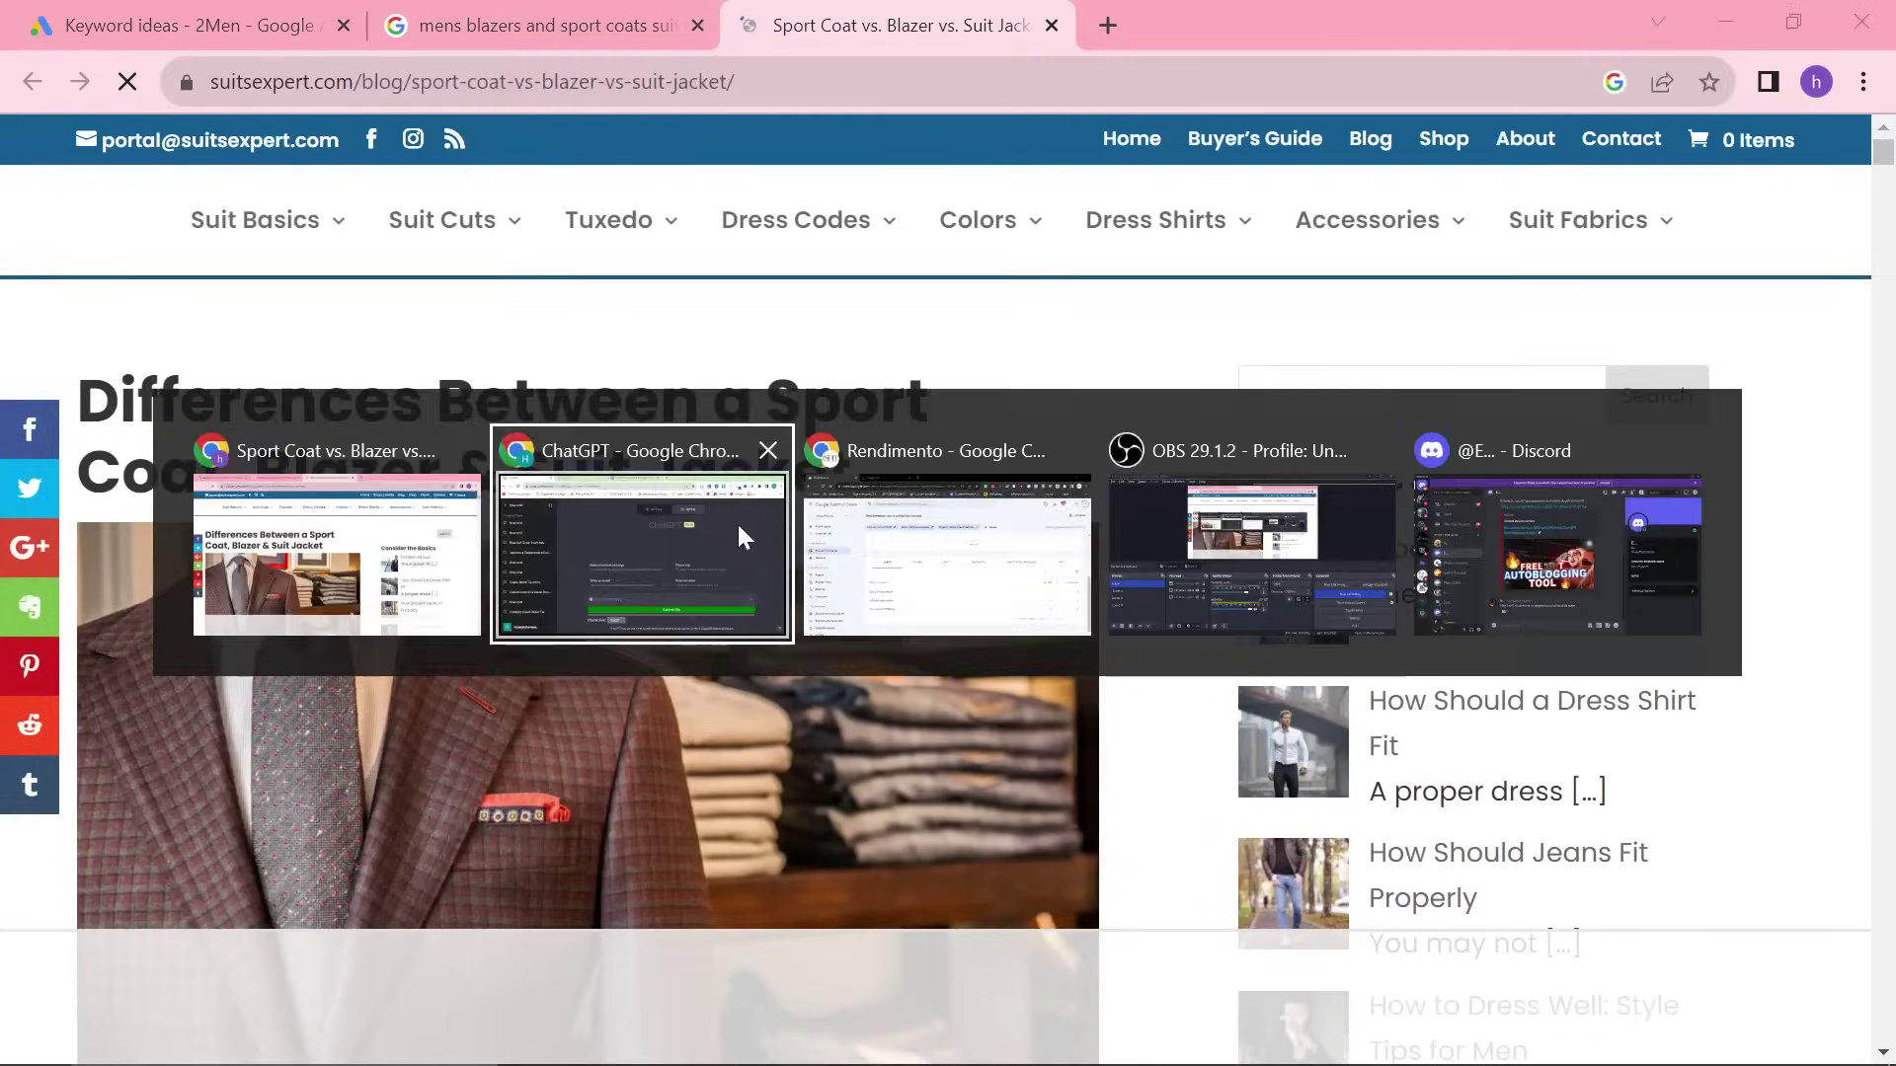
scroll(769, 620, "down", 10)
scroll(769, 620, "down", 5)
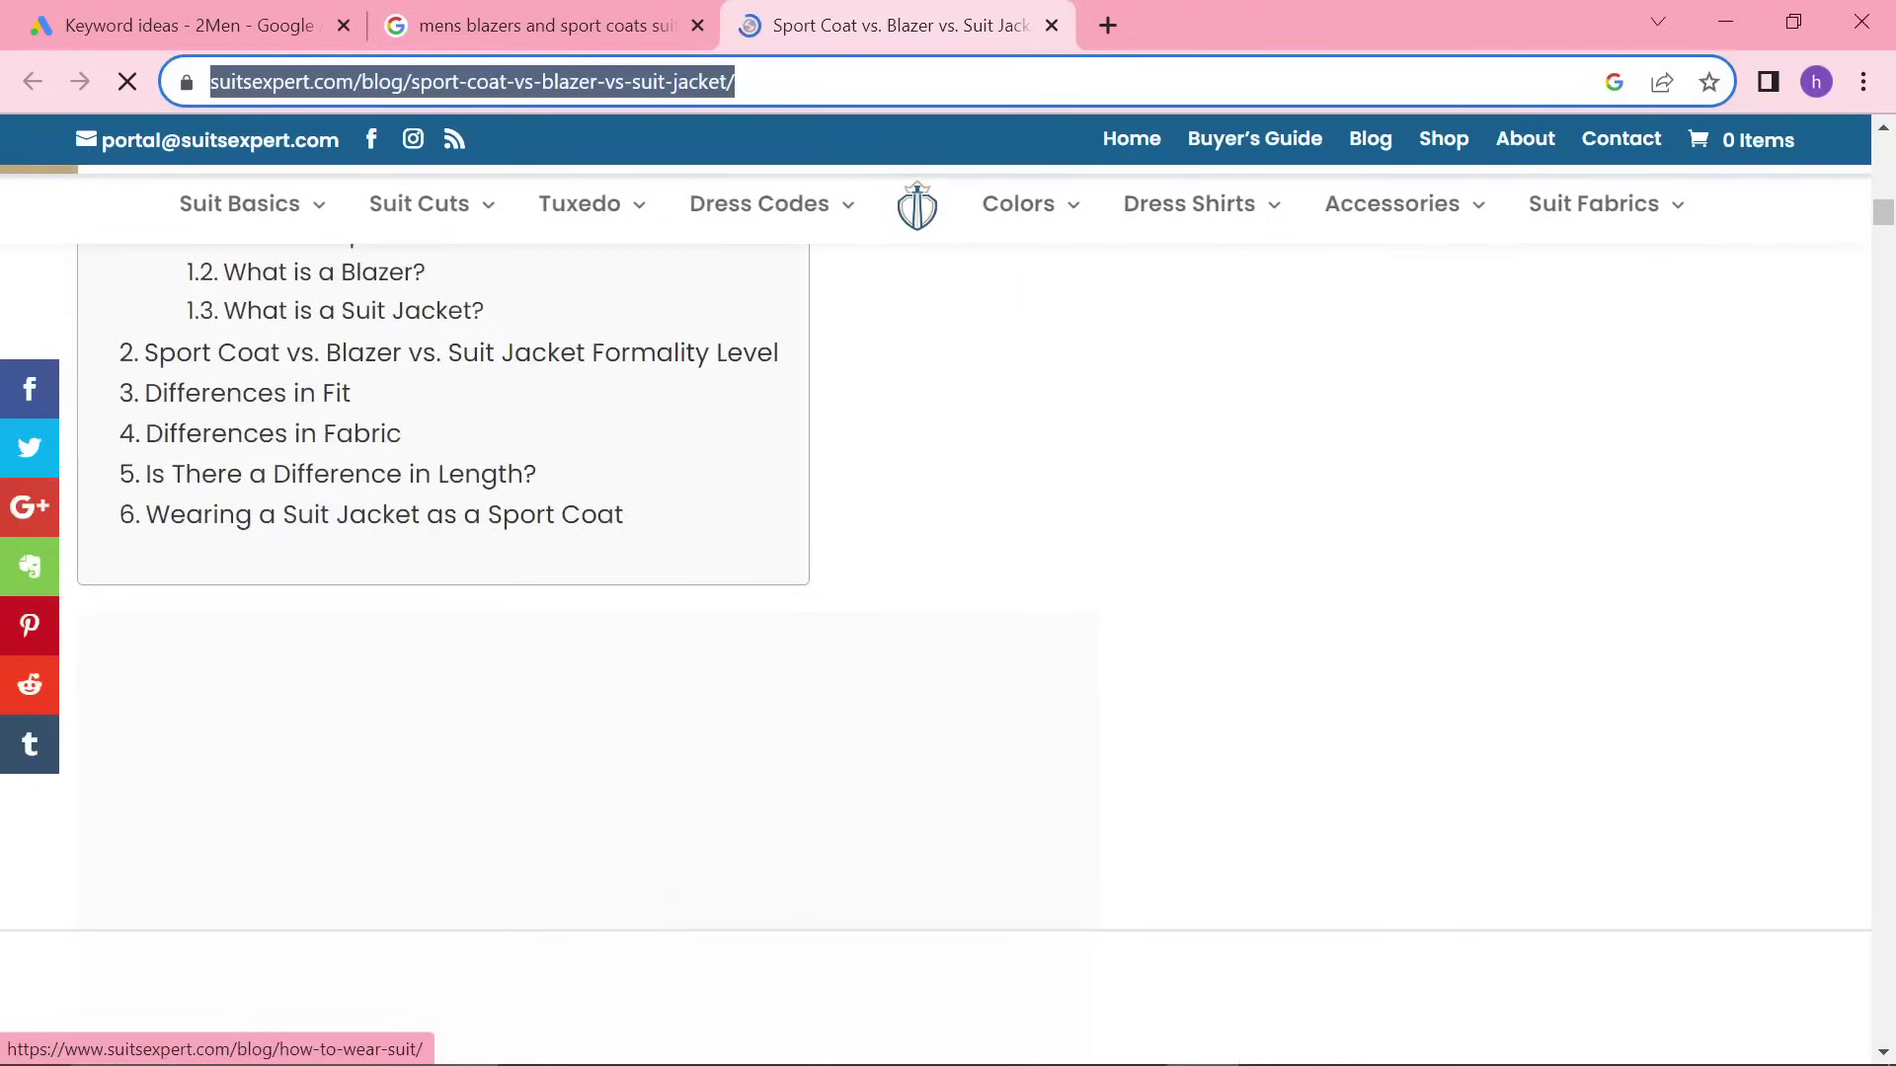
scroll(765, 632, "down", 10)
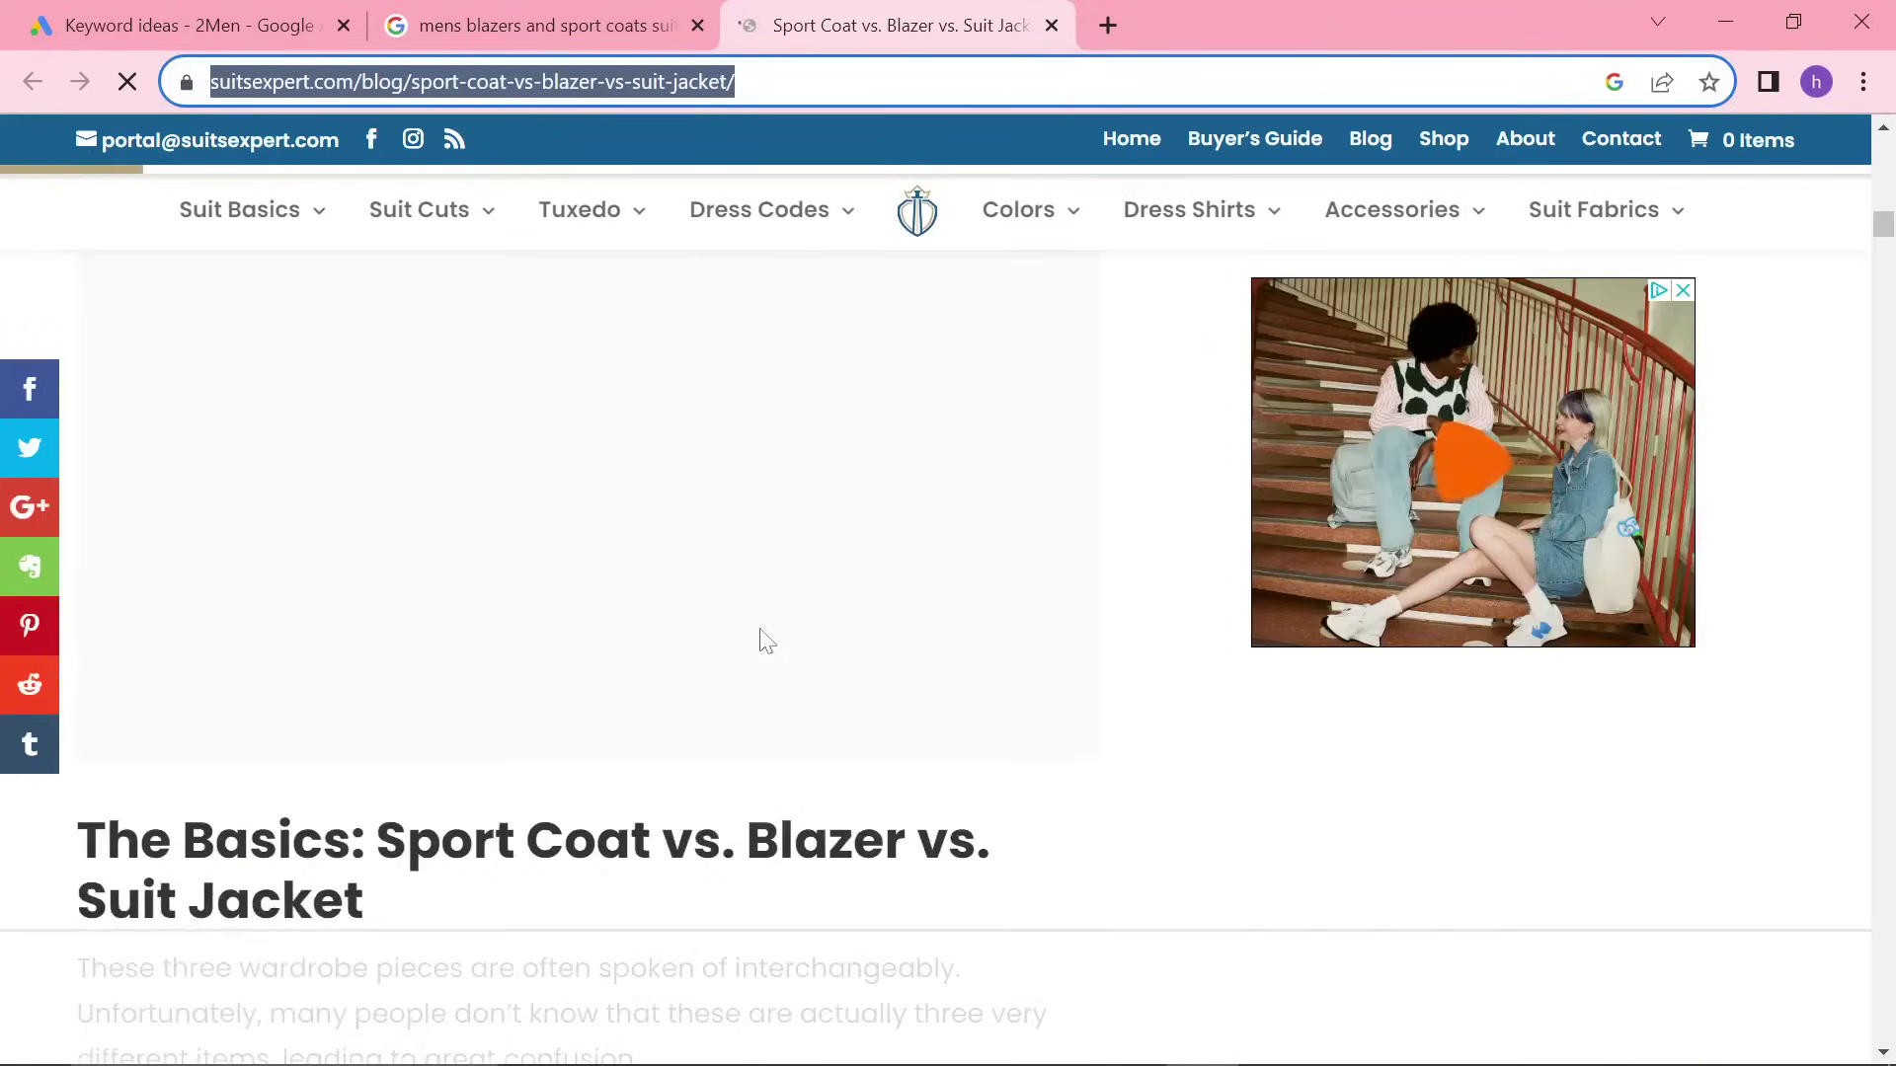
scroll(769, 642, "down", 15)
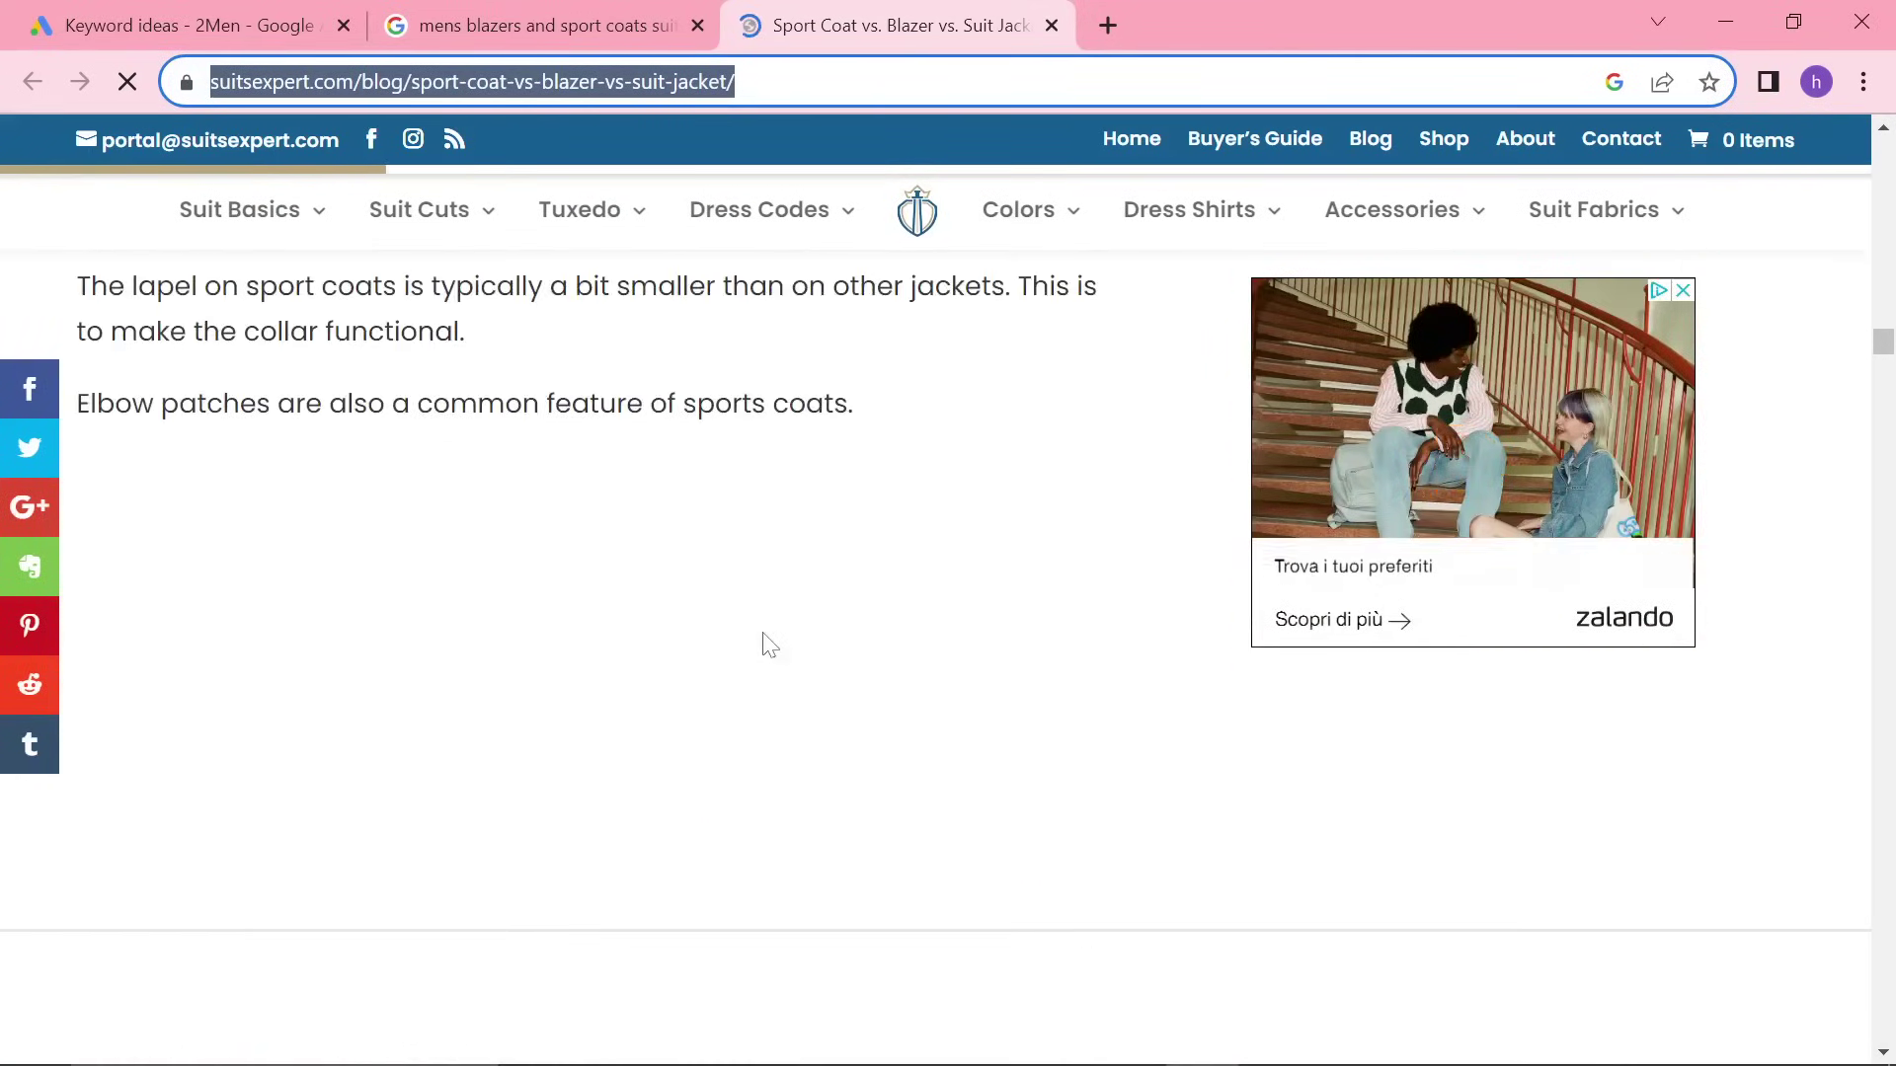
scroll(769, 648, "down", 10)
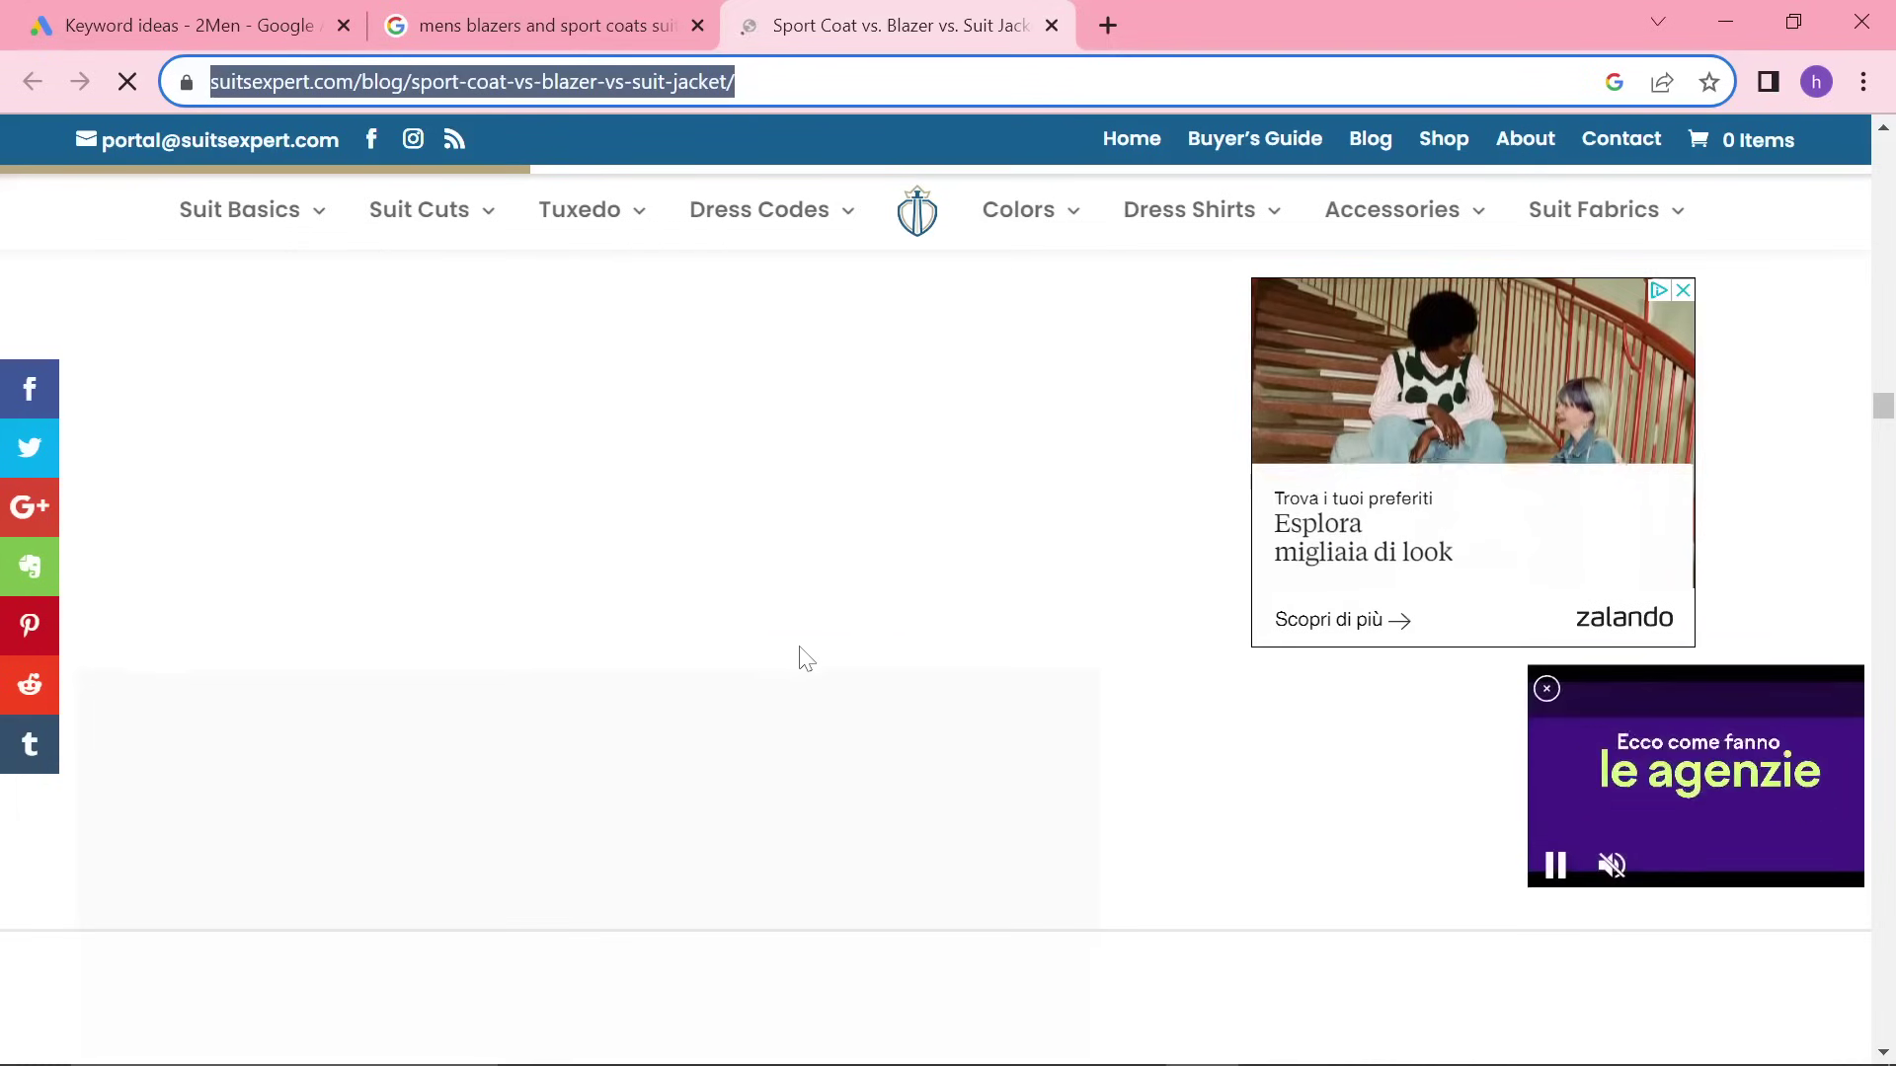
key("alt+Tab")
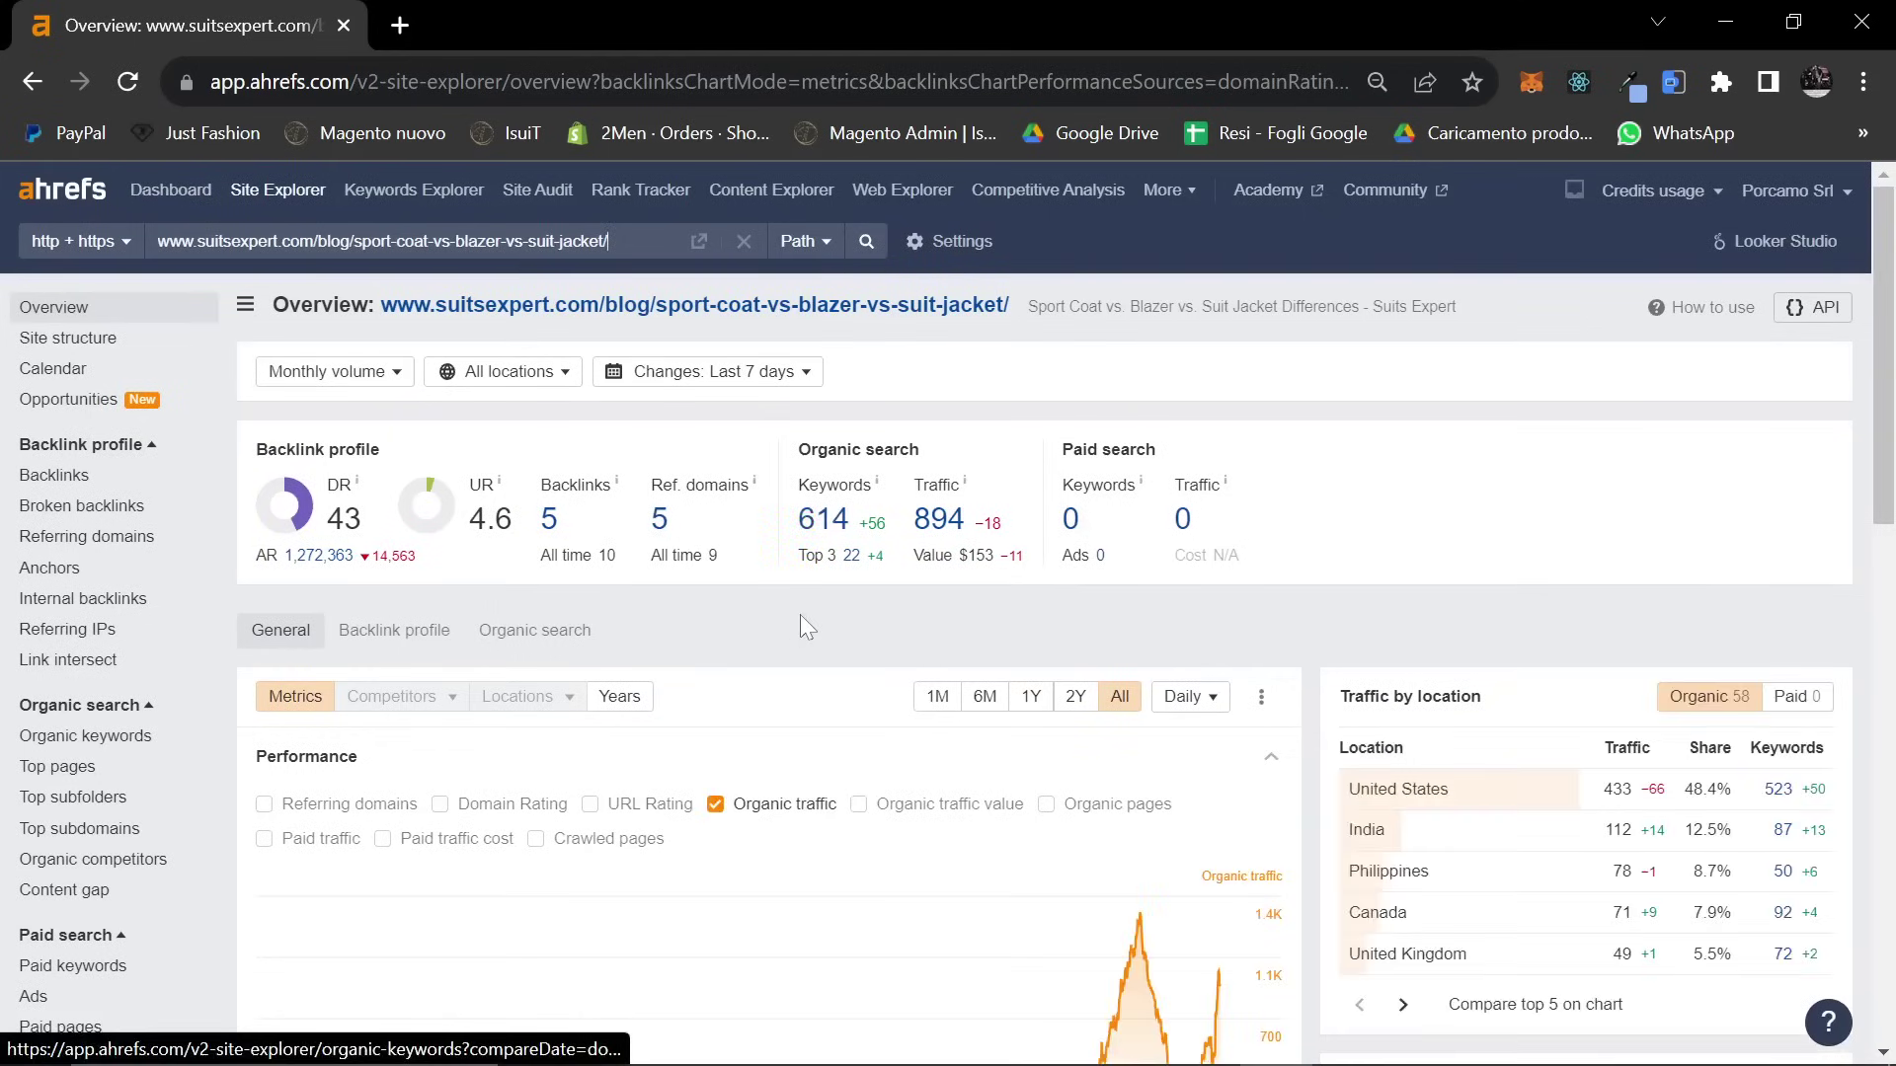
Clear the Site Explorer URL field and go to Ahrefs Keywords Explorer
left_click(744, 241)
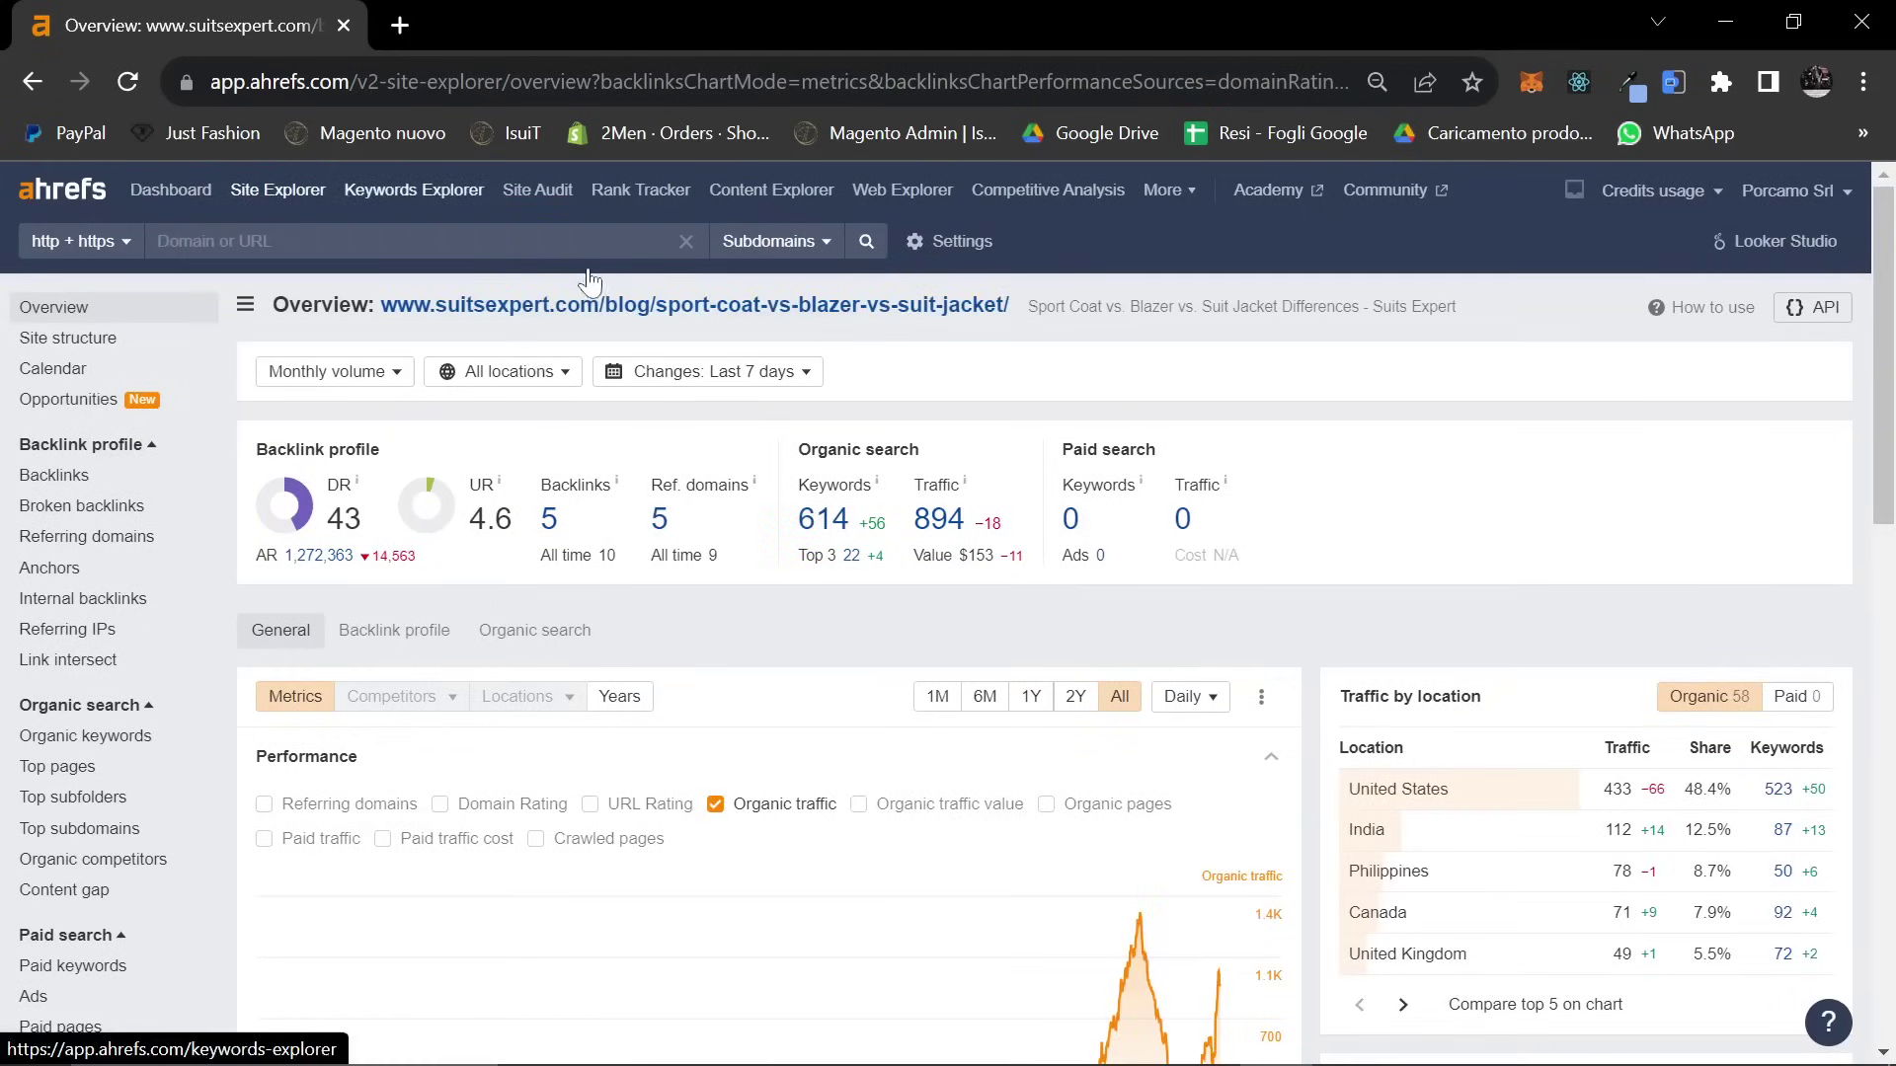
left_click(417, 197)
Research 'sports coat vs blazer' and list organic keywords for the top-ranking tomjames.com article
type("s")
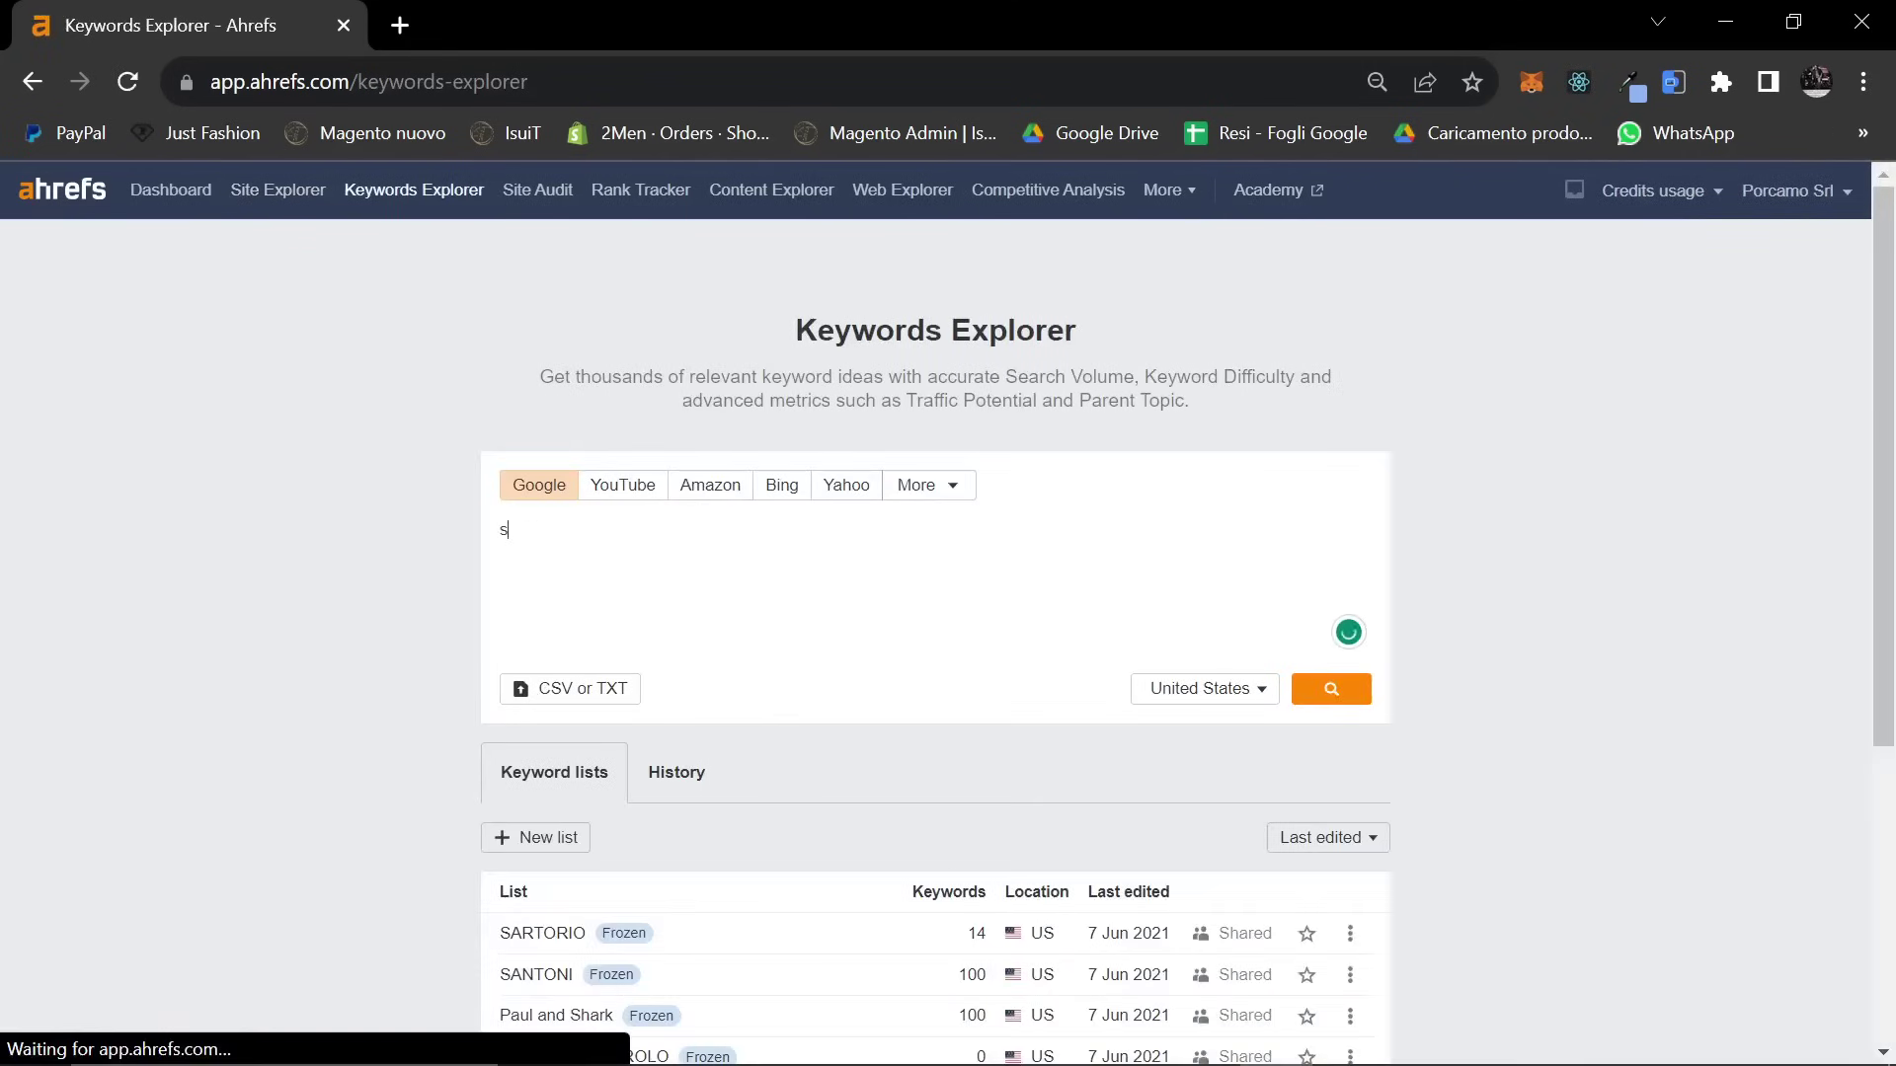
type("ports coat vs blazer")
key("Return")
scroll(723, 680, "down", 3)
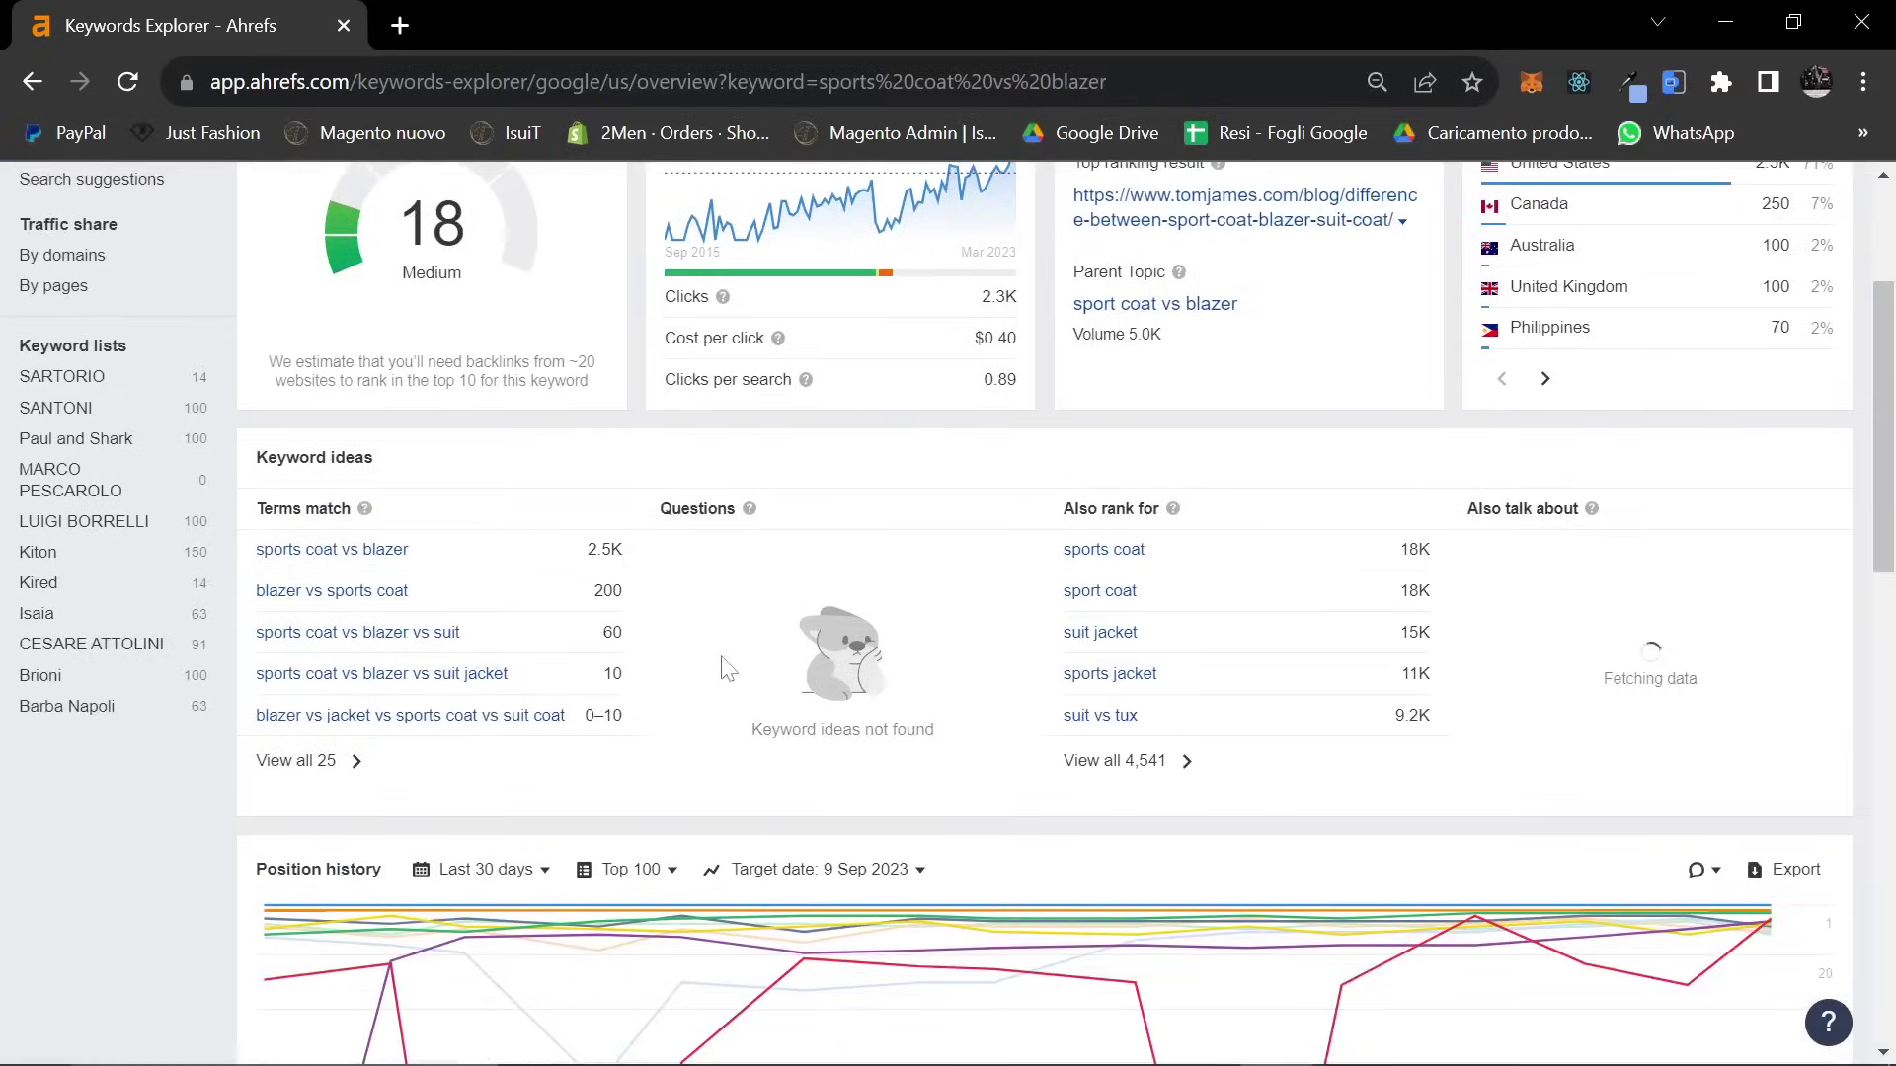
scroll(724, 679, "down", 5)
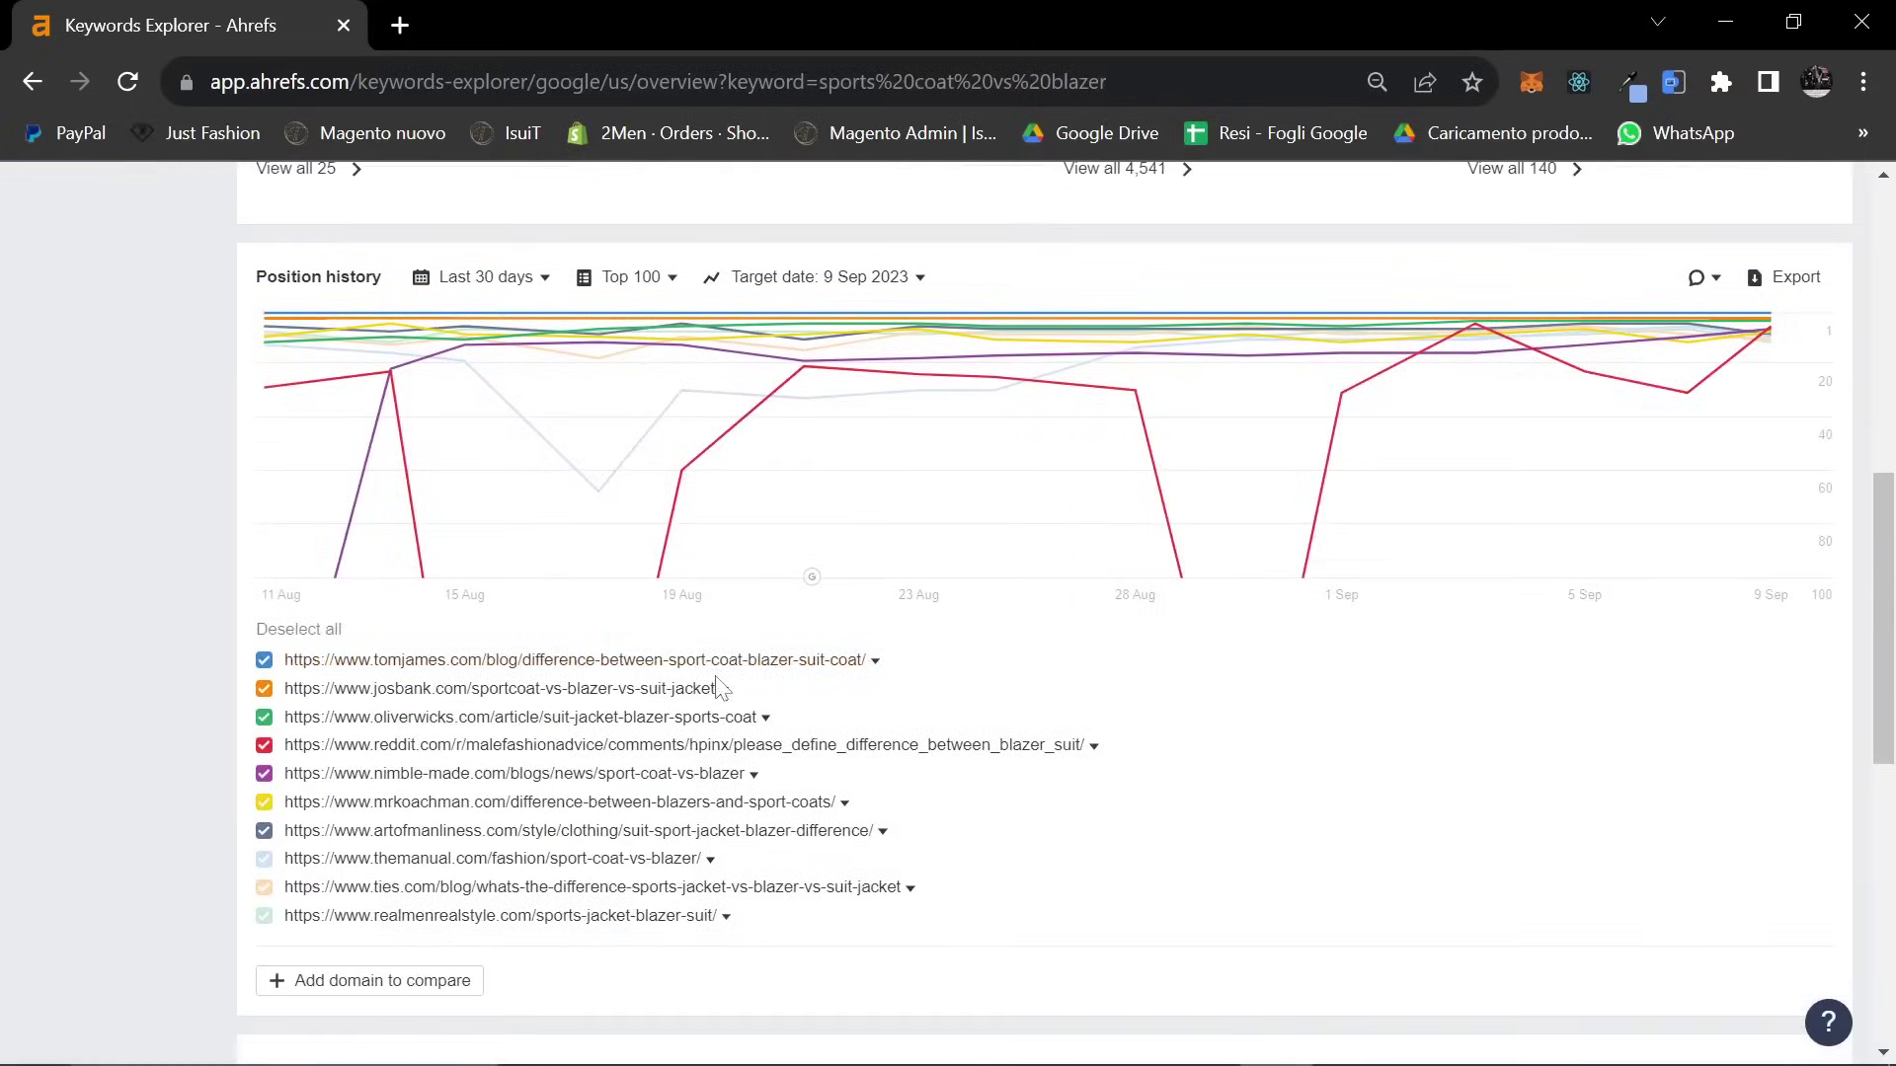
left_click(875, 661)
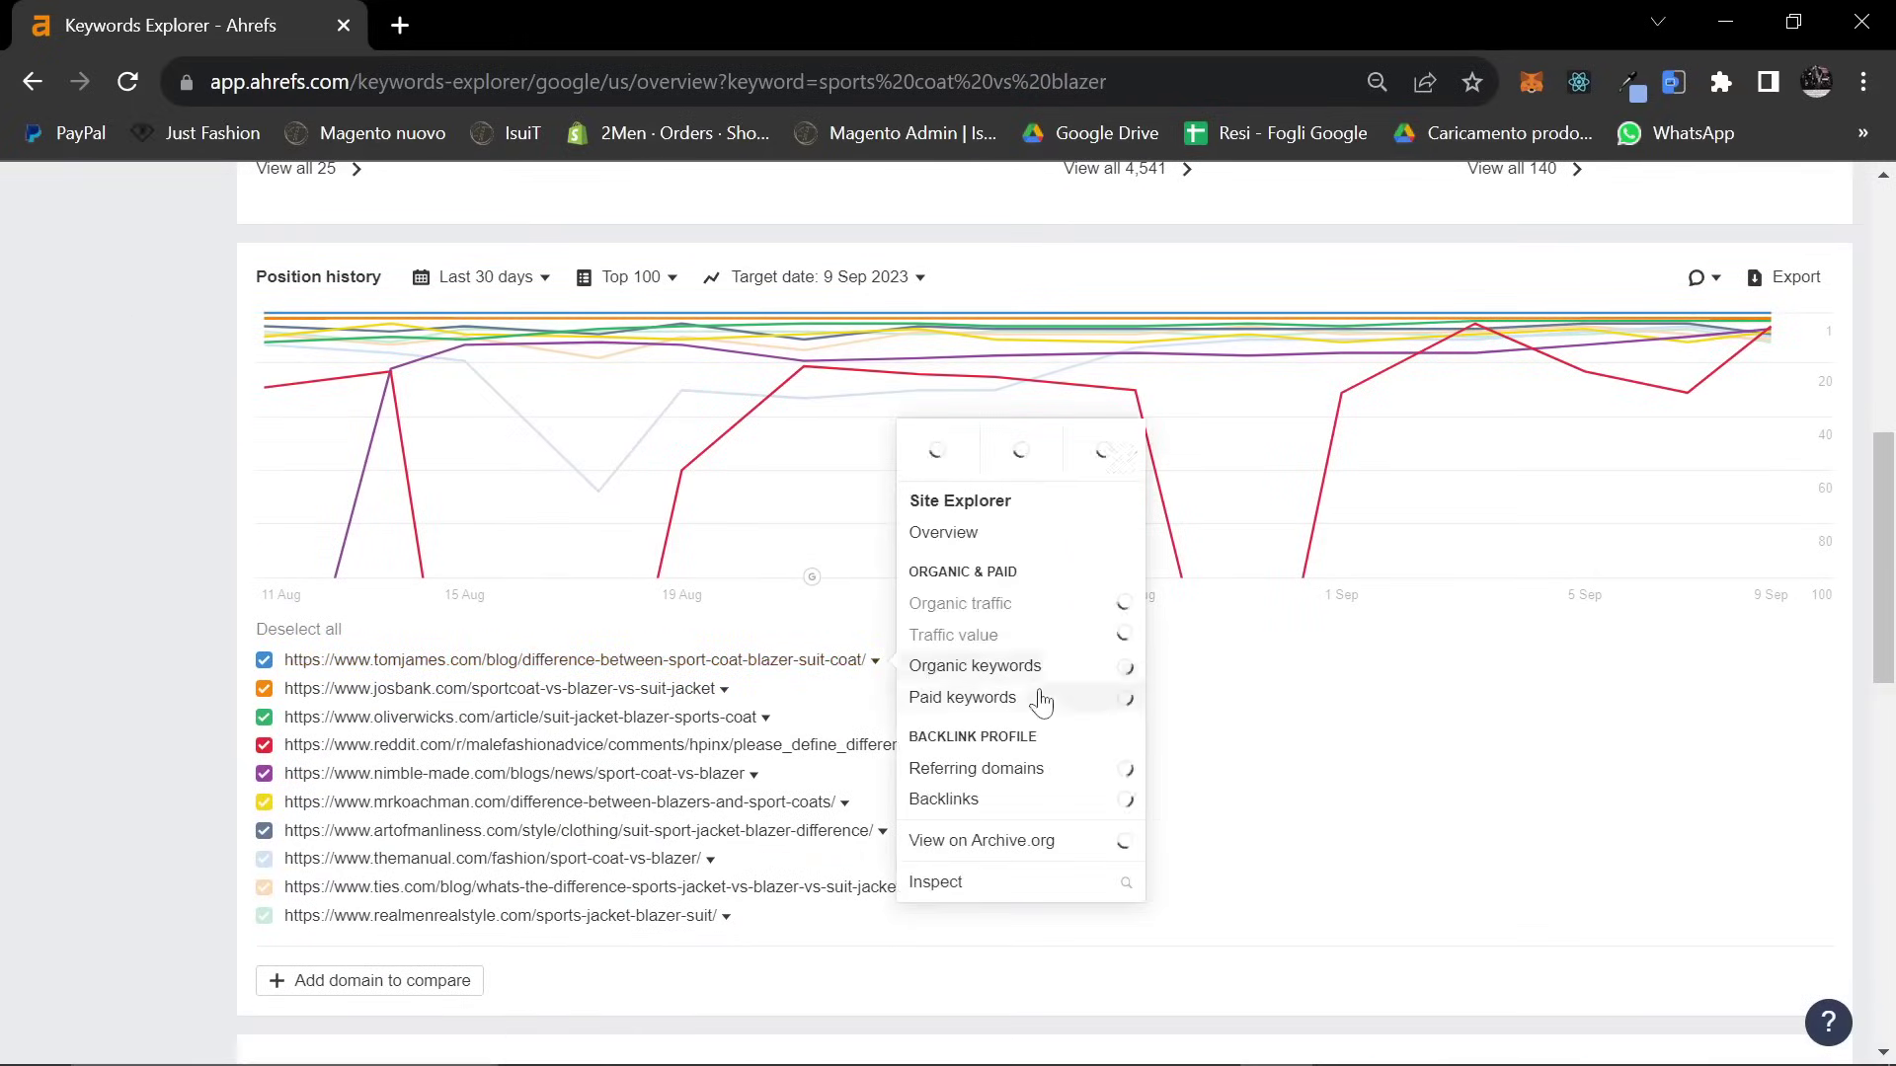
left_click(990, 676)
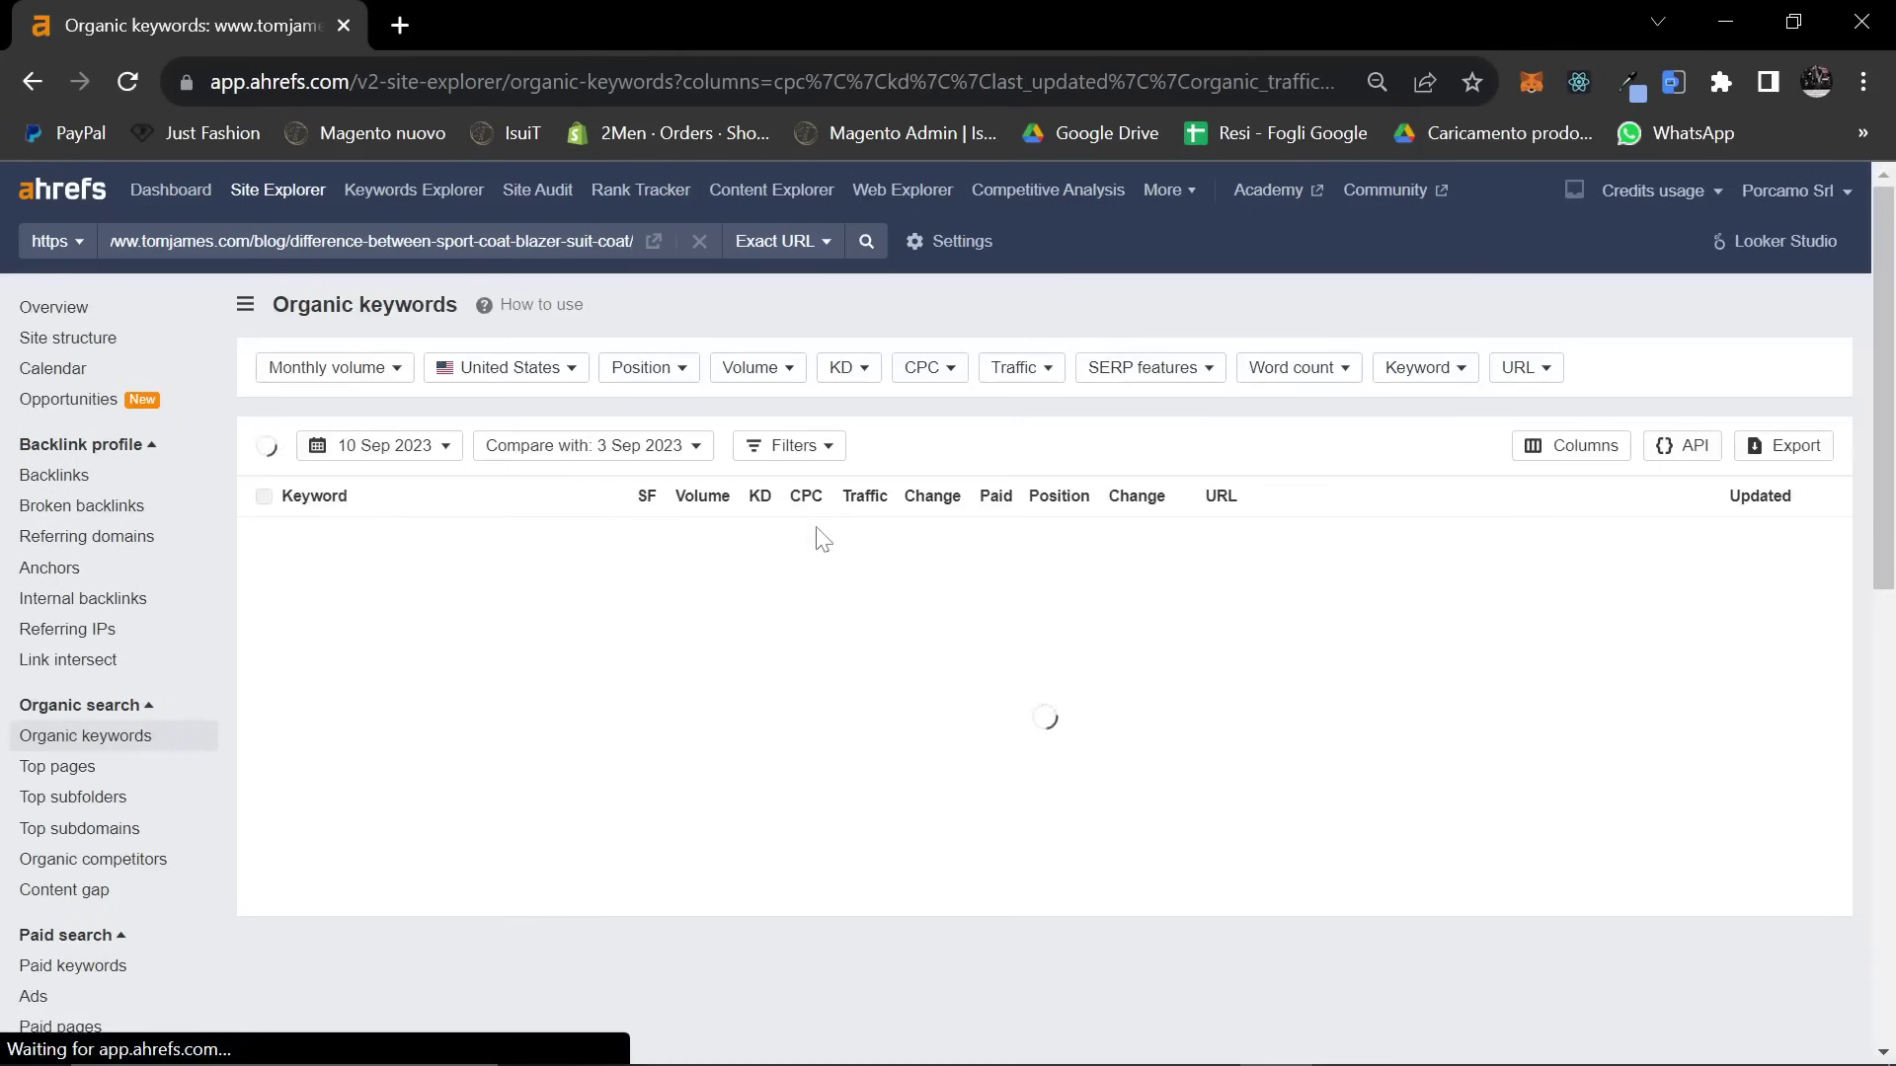
scroll(795, 540, "down", 2)
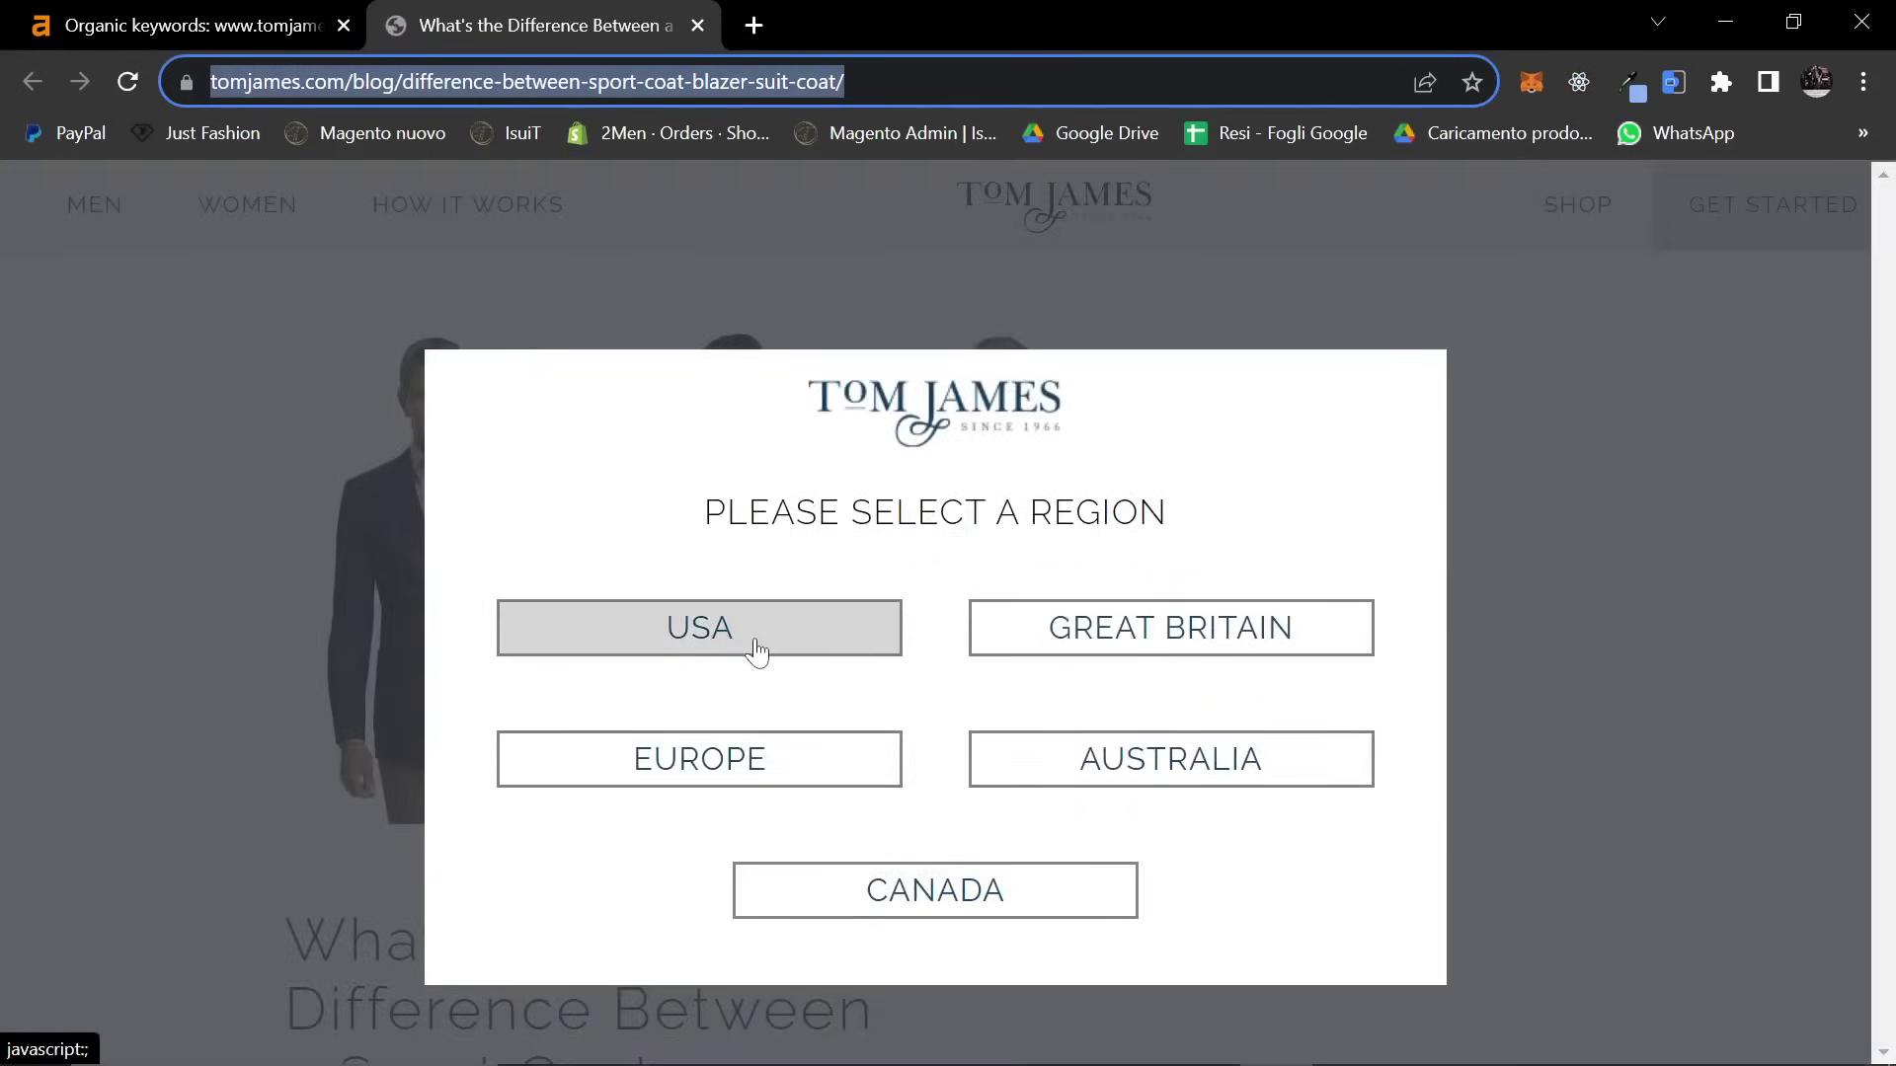
Choose USA as the Tom James site region and scroll through the article
left_click(756, 649)
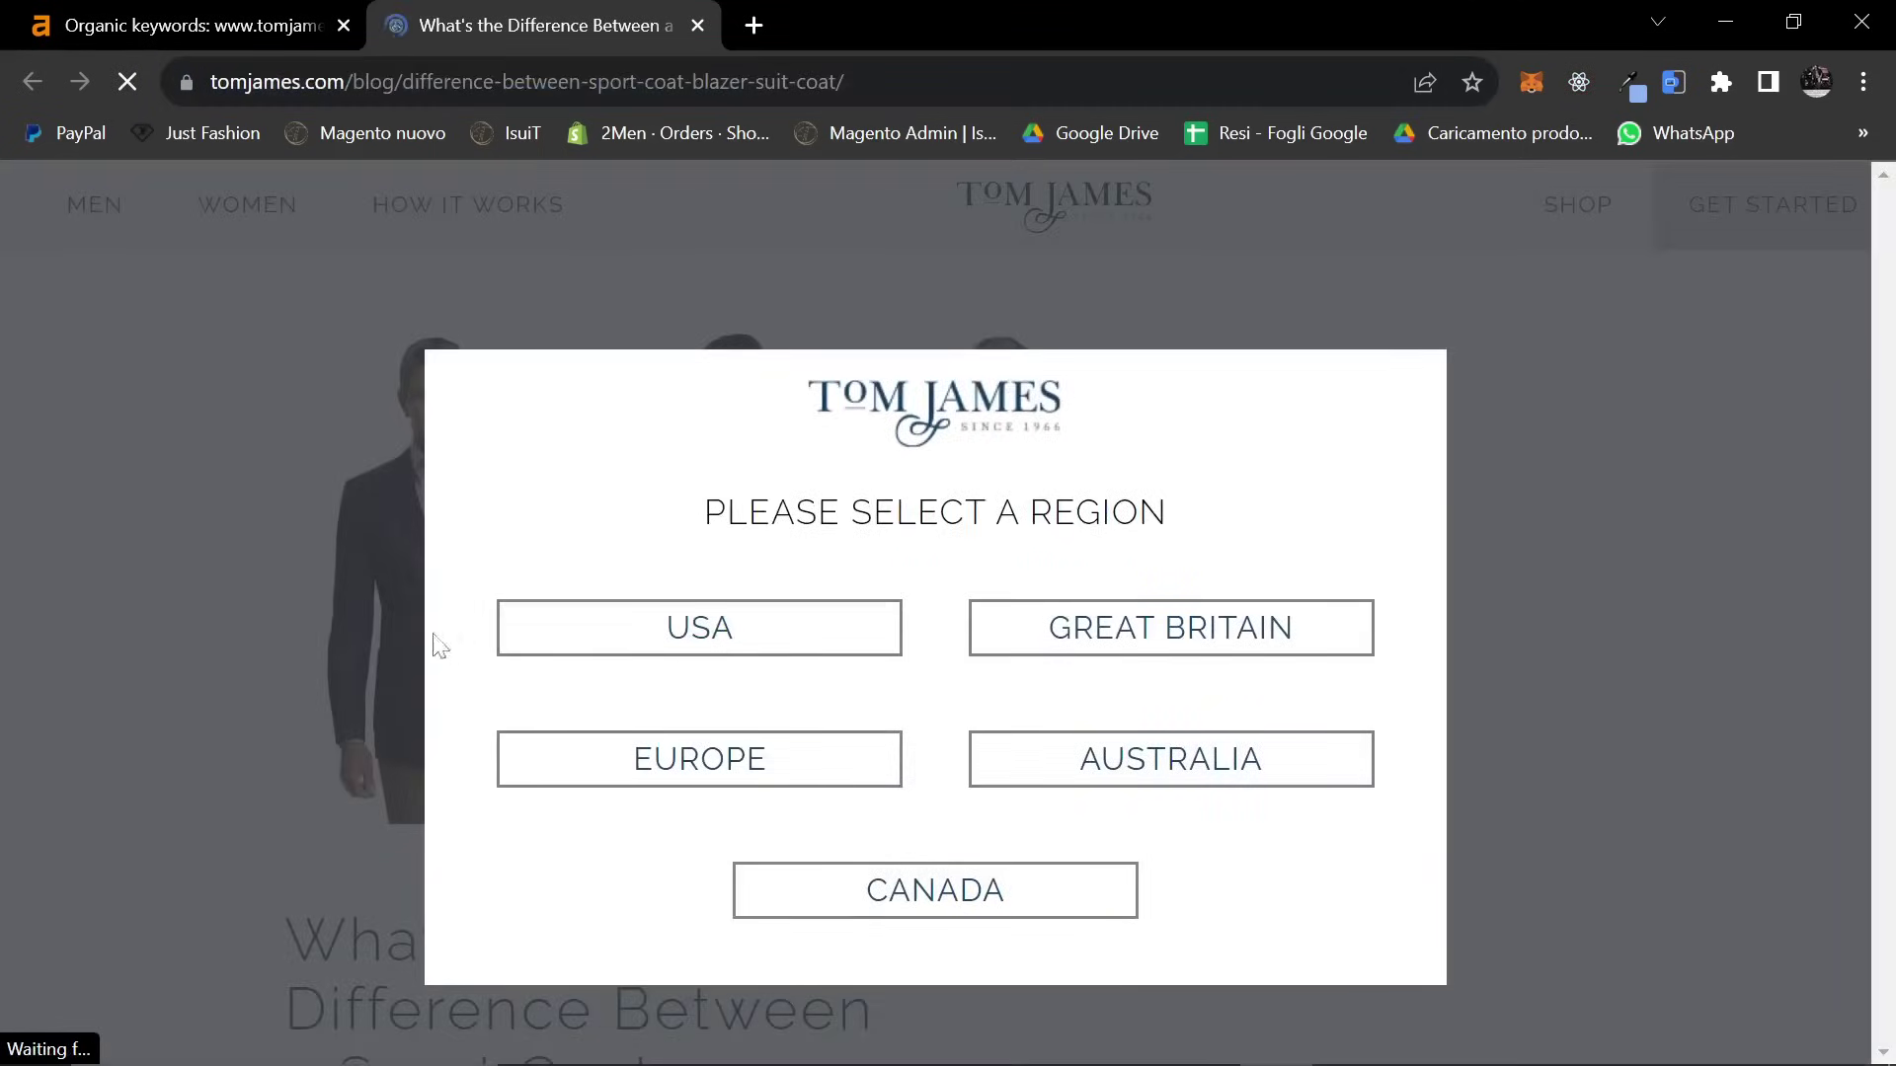
scroll(654, 573, "down", 10)
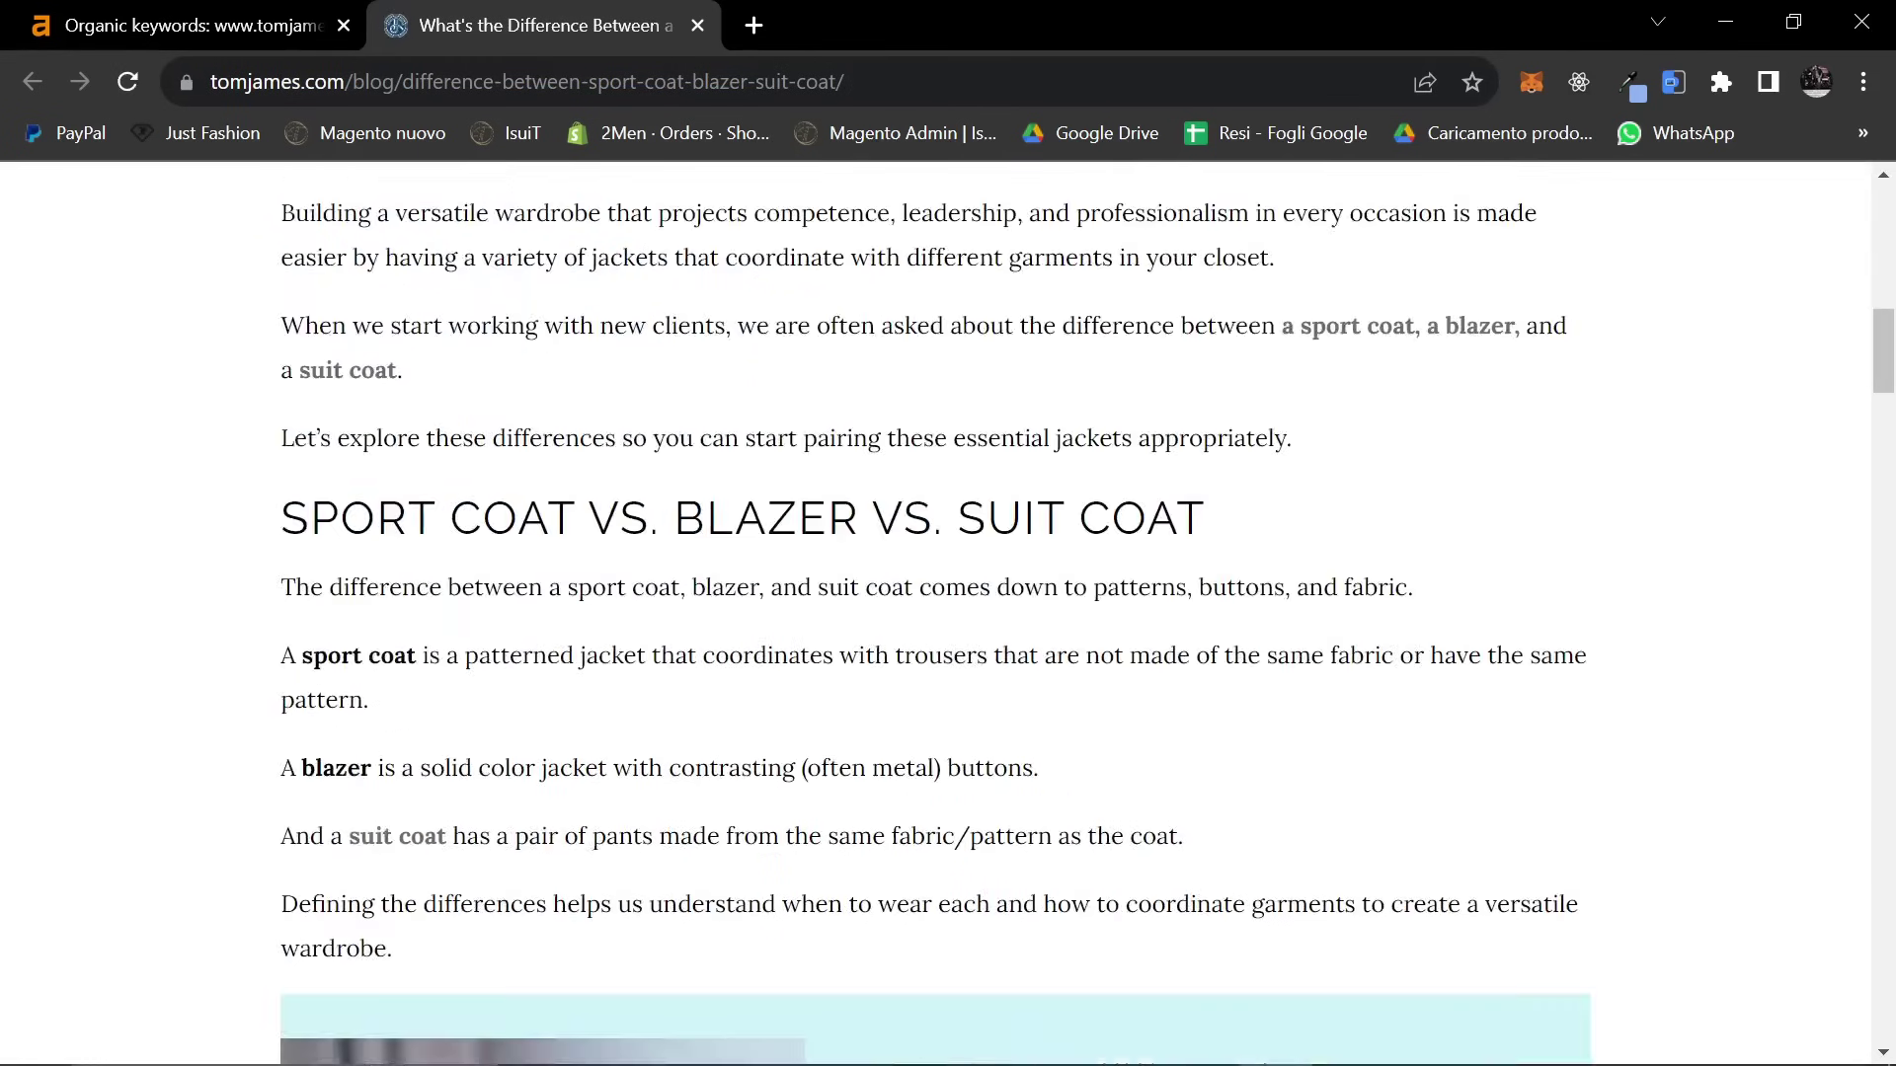
scroll(934, 612, "down", 20)
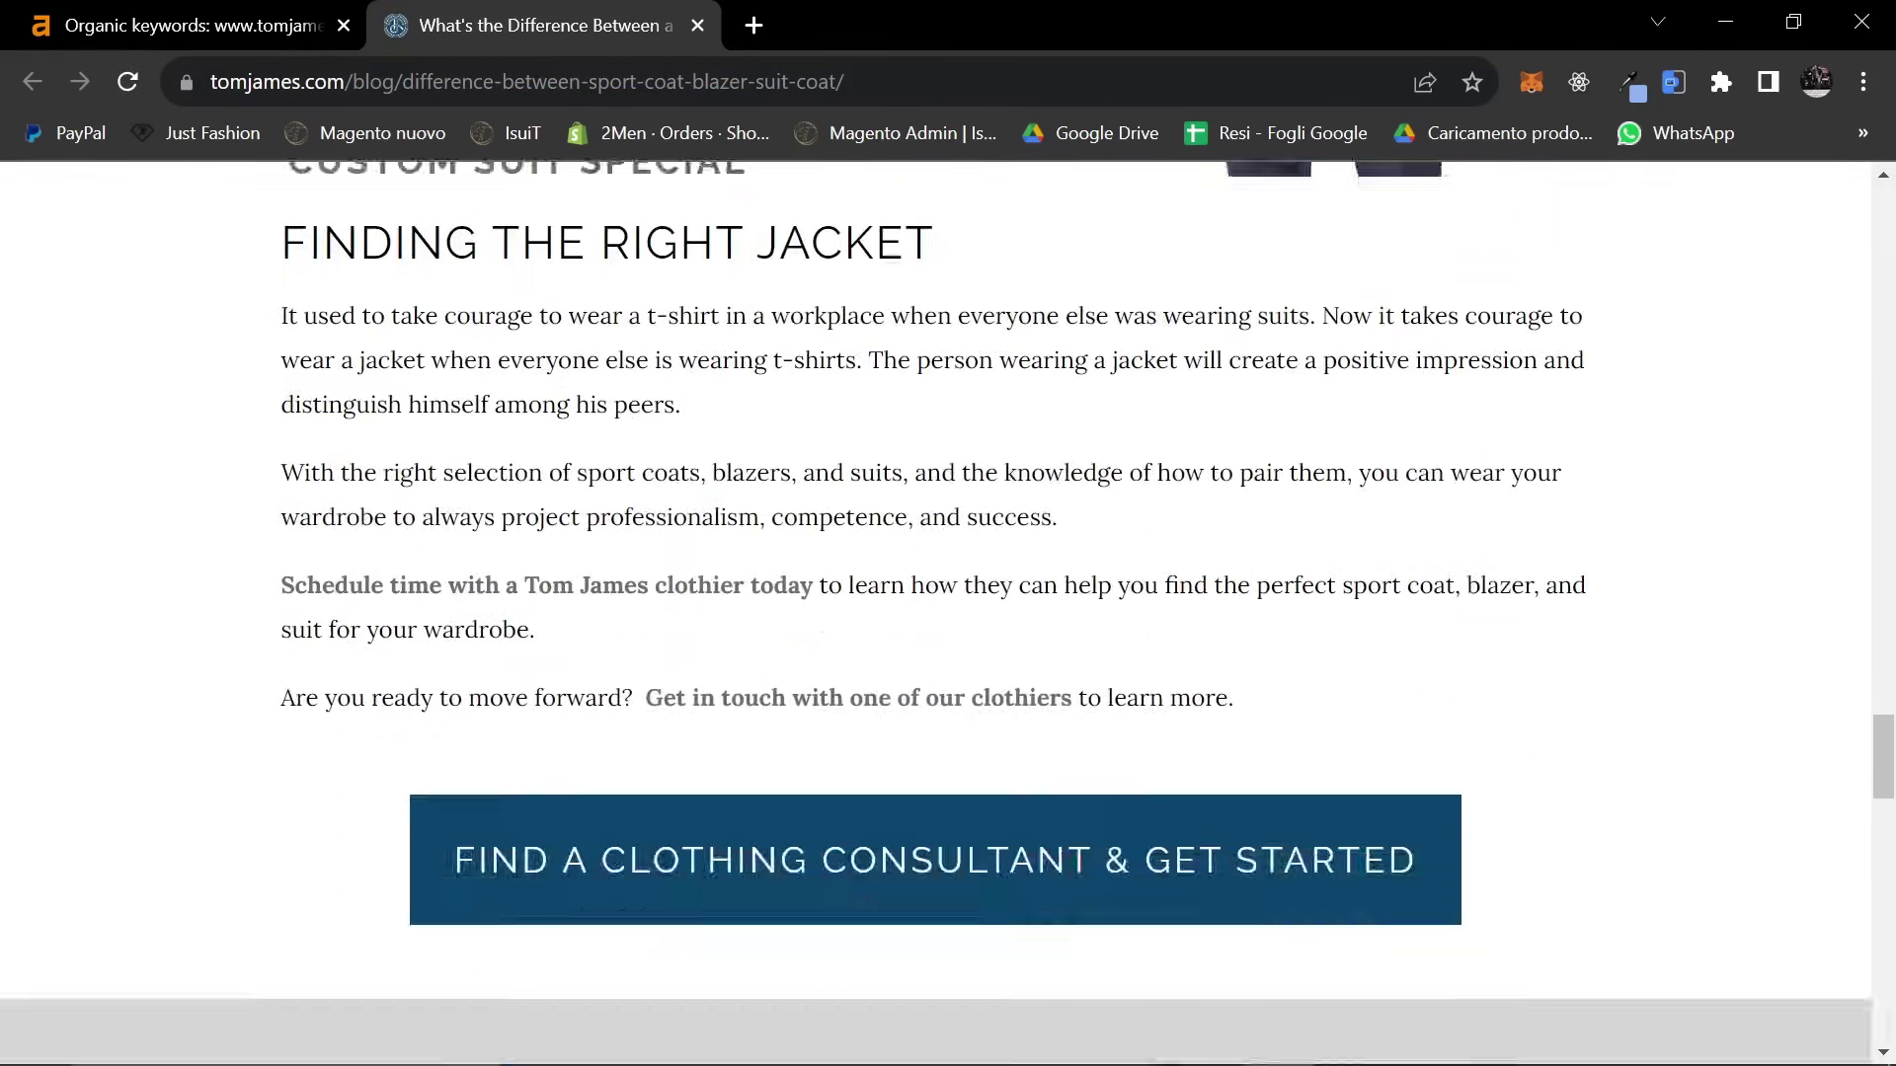
scroll(934, 613, "down", 3)
scroll(713, 614, "up", 20)
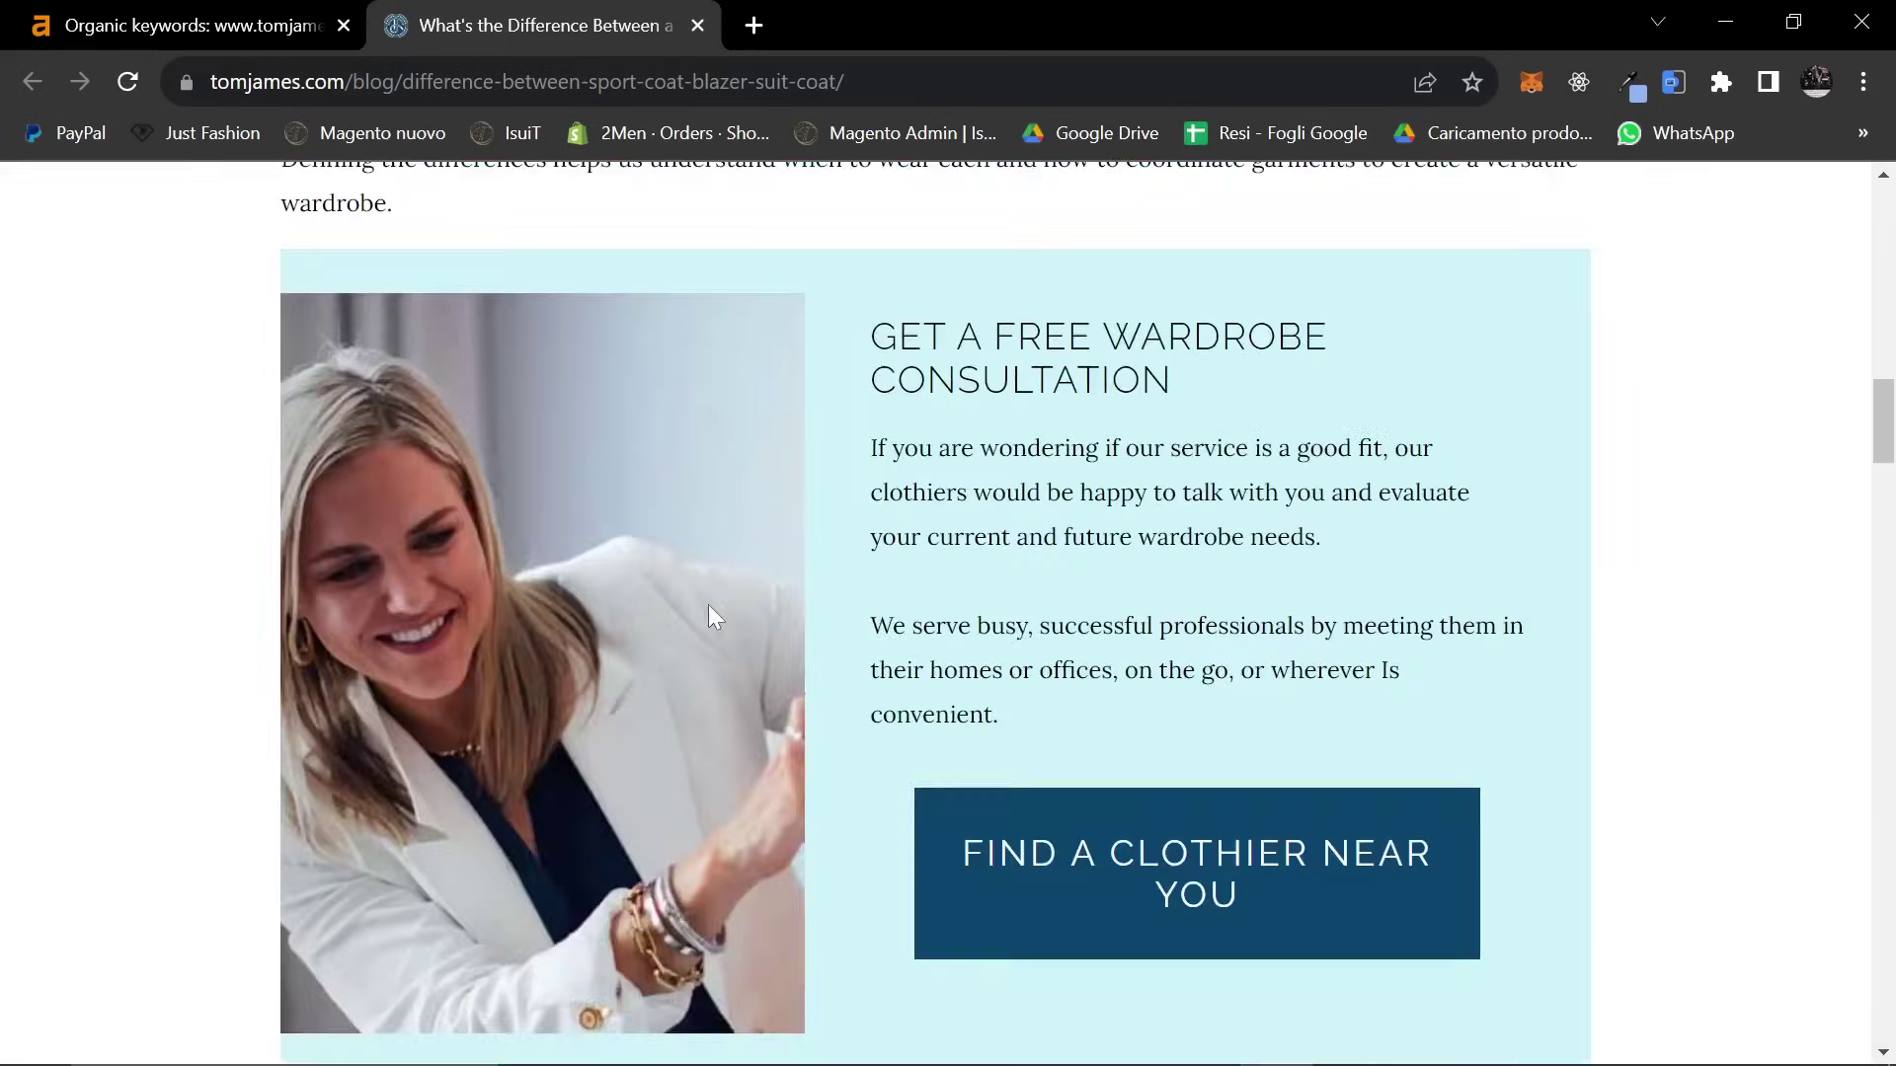
scroll(713, 614, "up", 20)
Return to Ahrefs and go back to the sports coat vs blazer overview
left_click(326, 27)
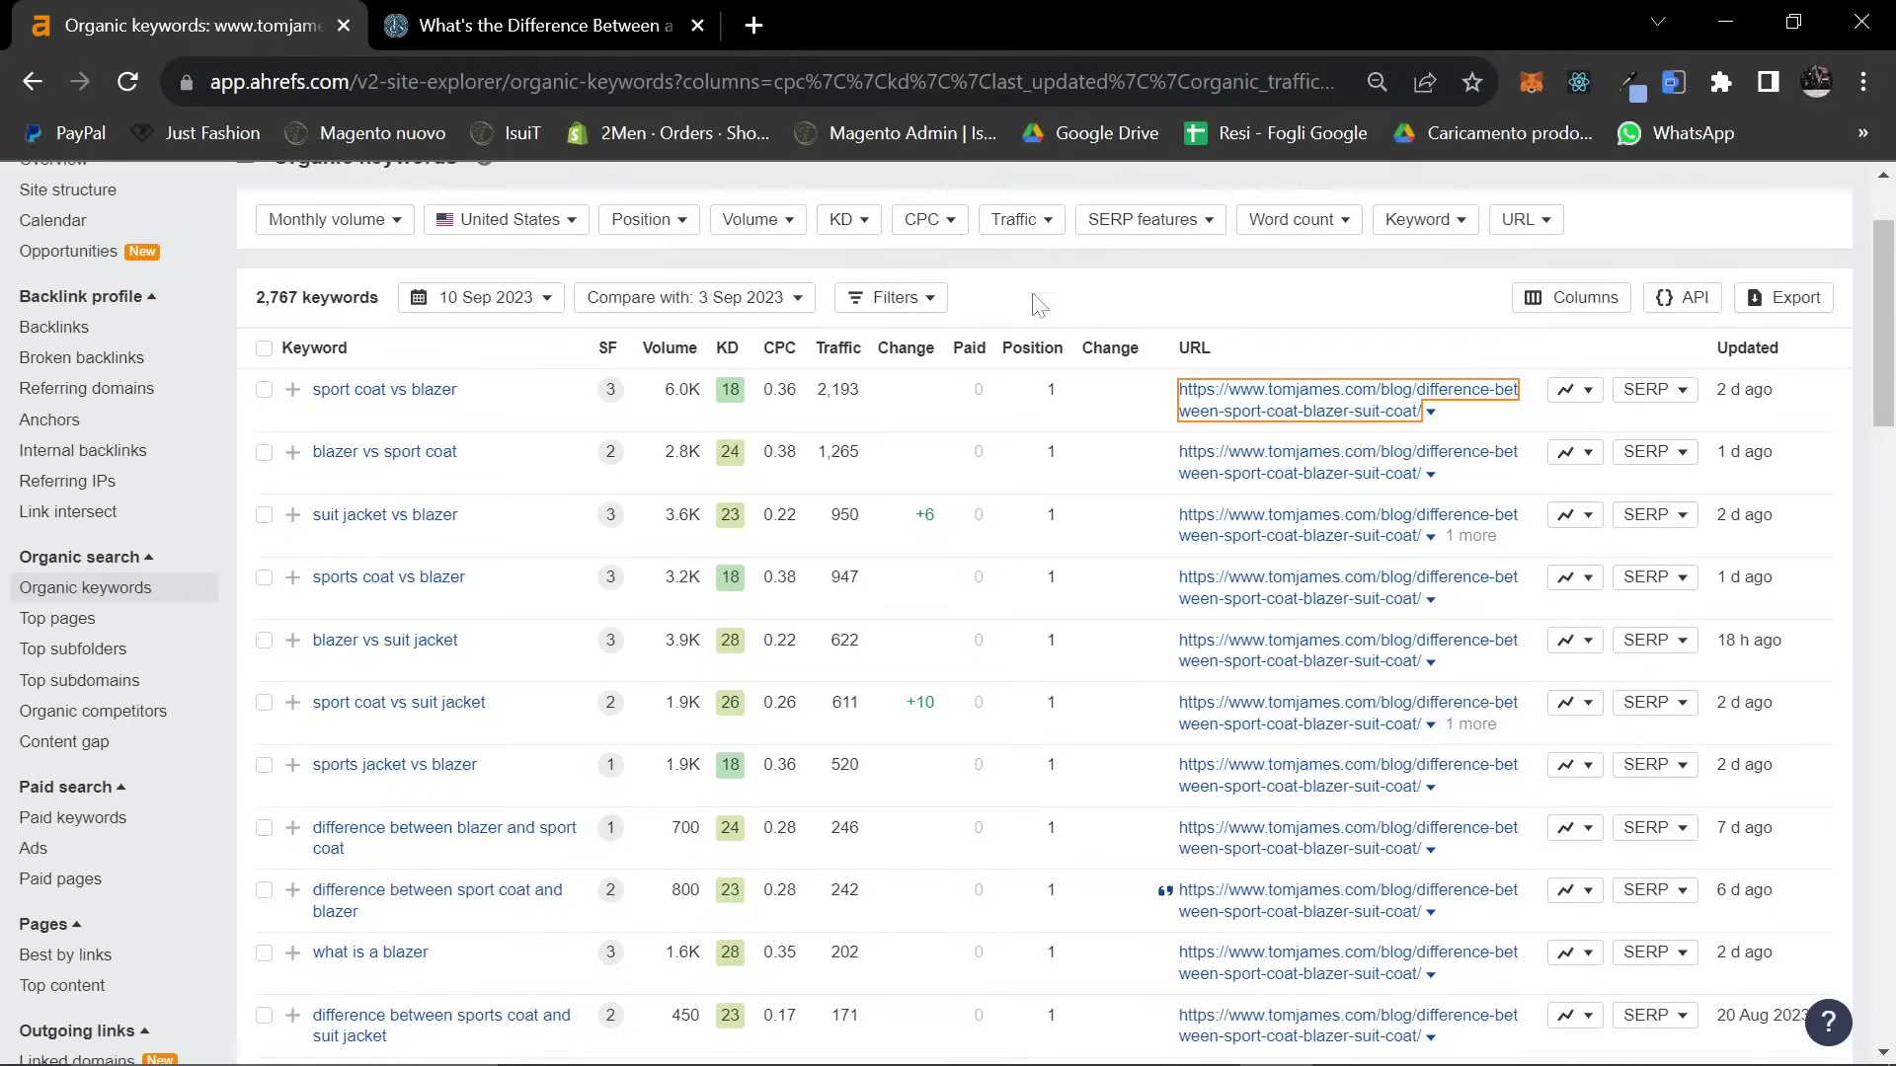
scroll(715, 389, "up", 2)
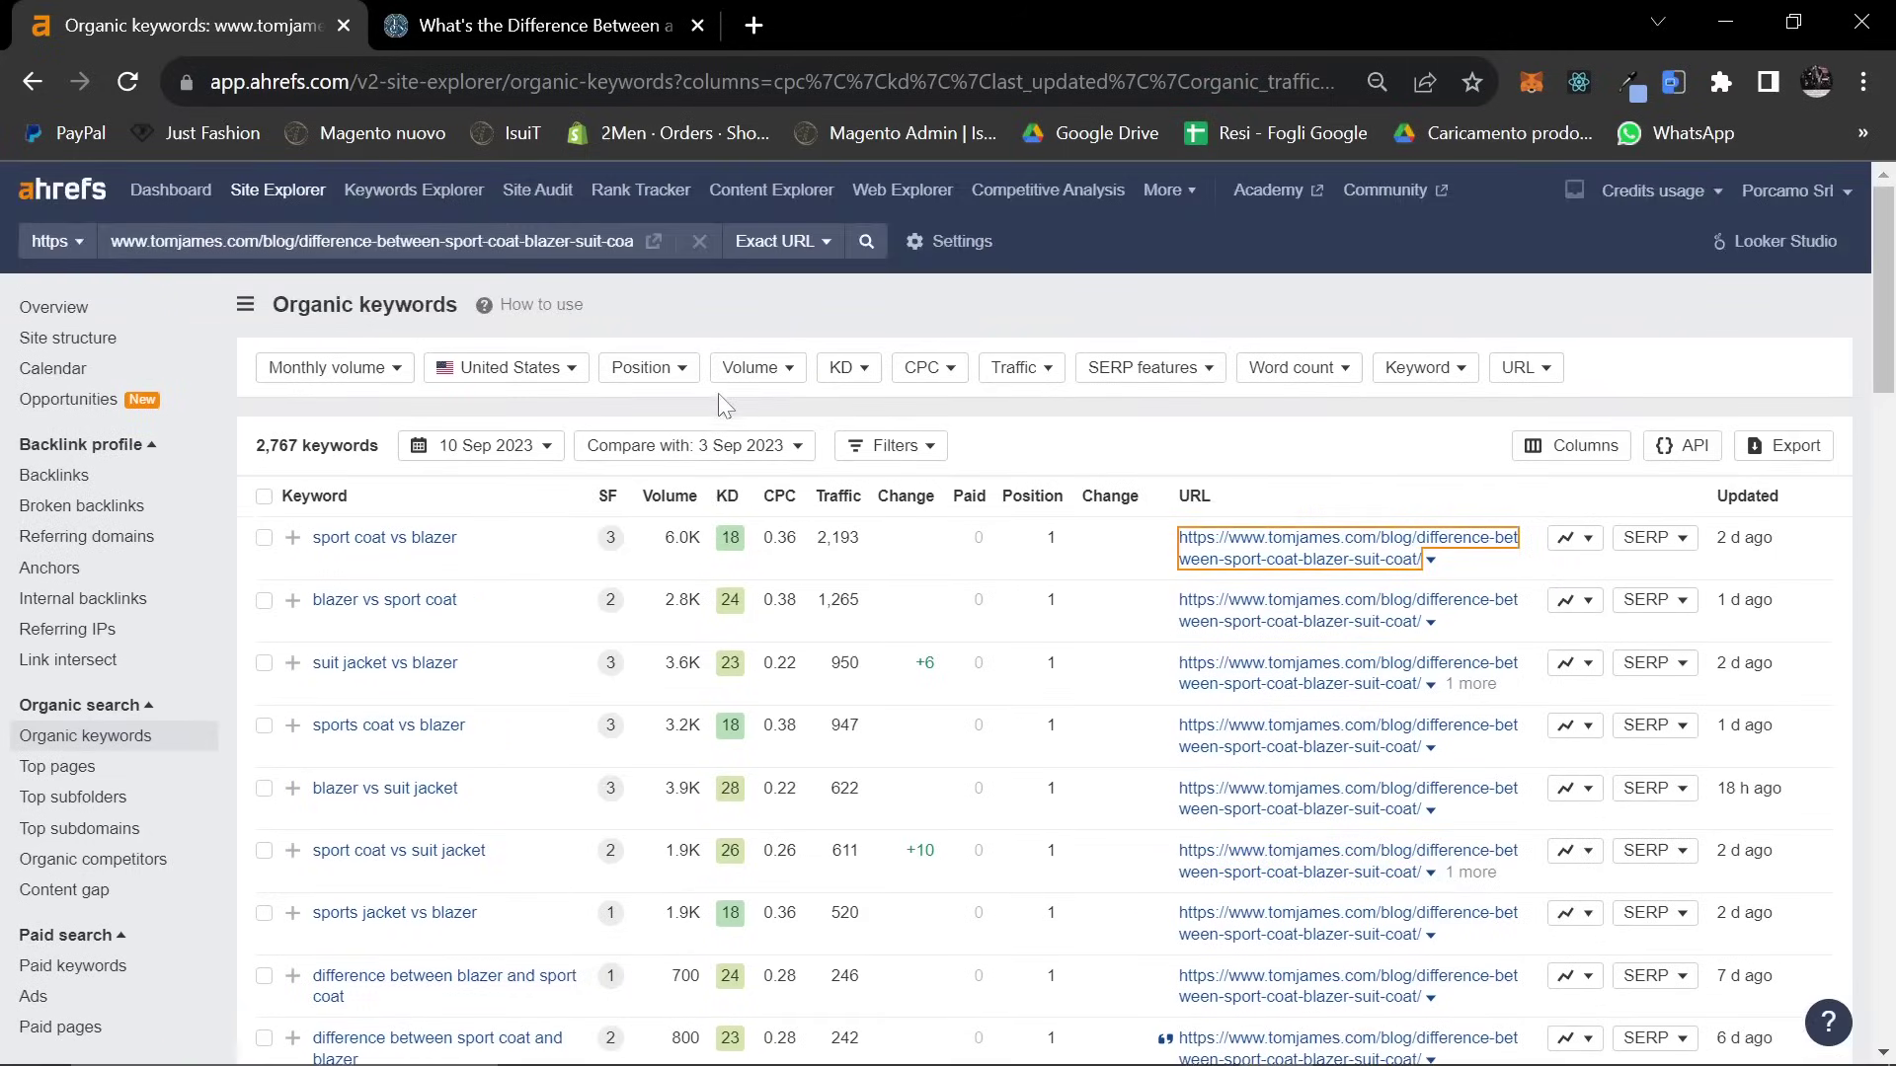
left_click(32, 81)
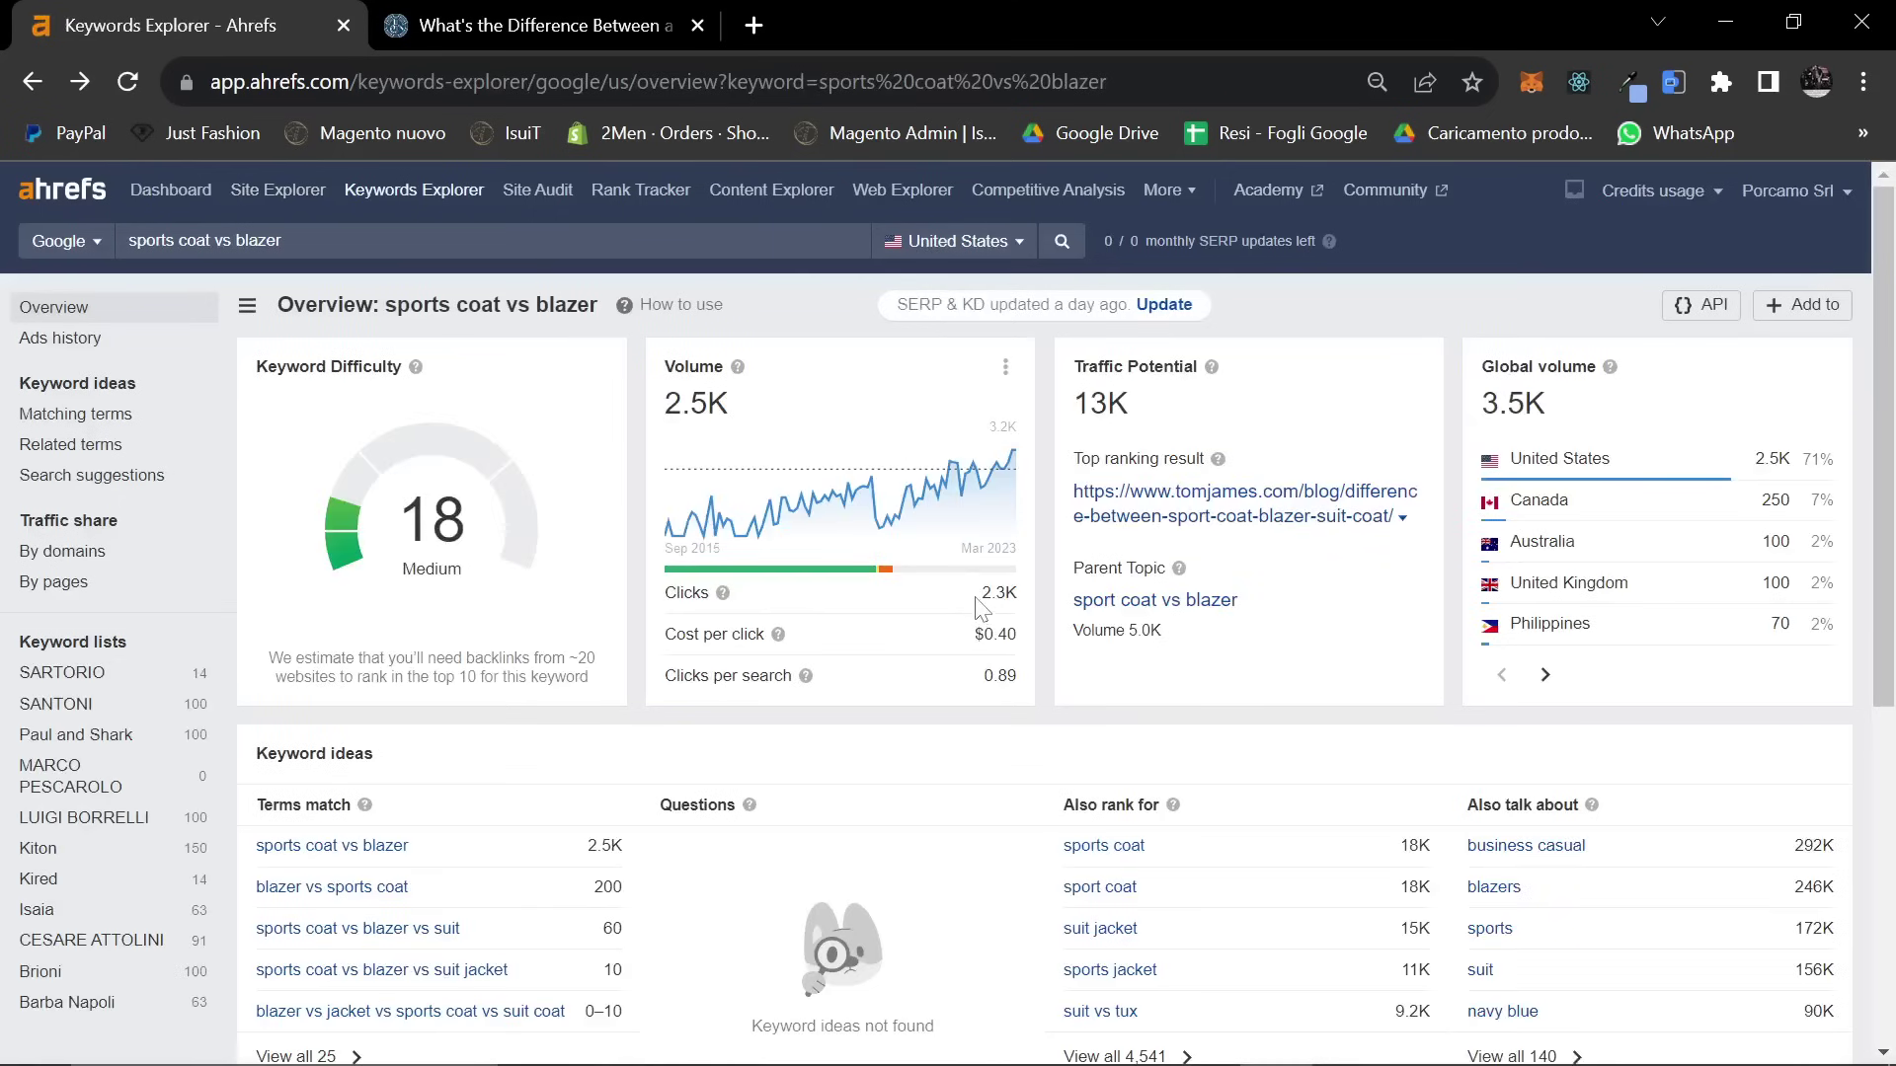
scroll(906, 536, "down", 1)
key("alt+Tab")
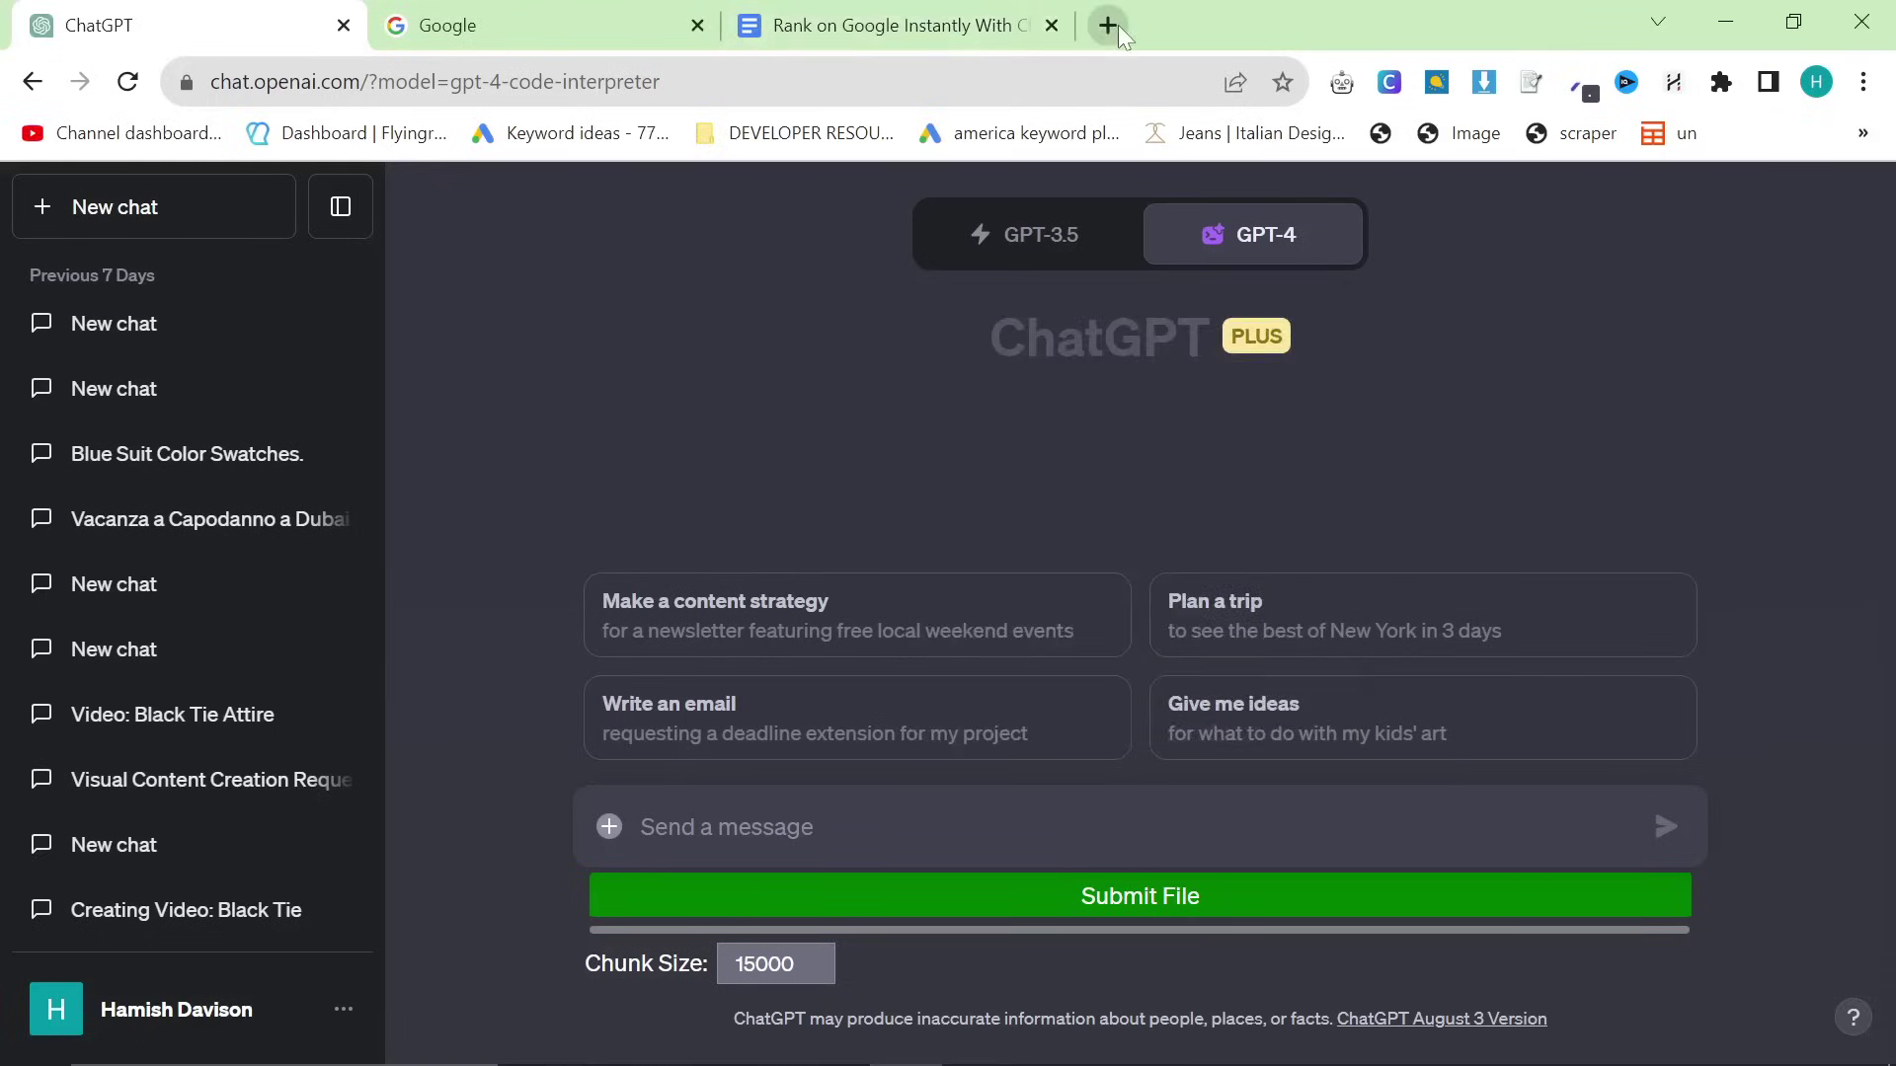
Load the pasted tomjames.com article address in the ChatGPT browser window
left_click(1109, 24)
type("https://www.tomjames.com/blog/difference-between-sport-coat-blazer-suit-coat/")
key("Return")
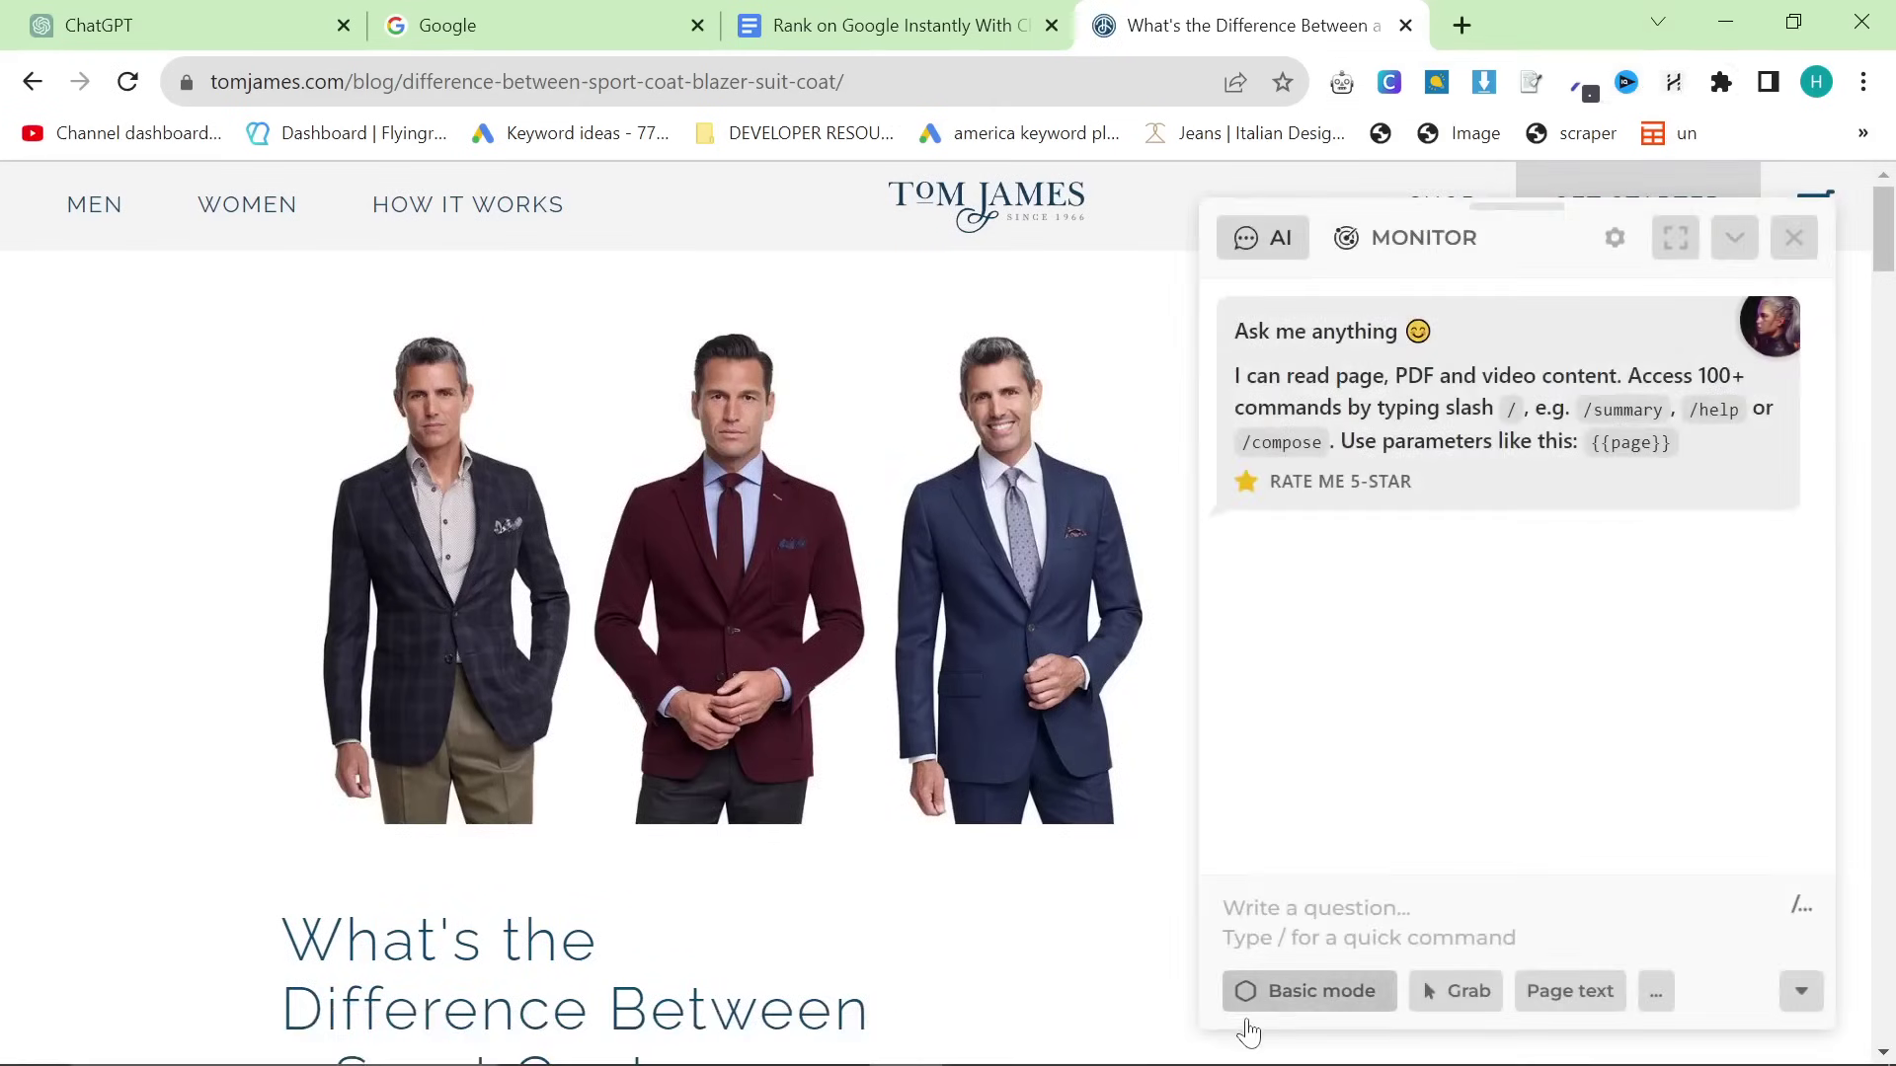
Ask HARPA AI, reading the page, for an outline and keywords, then return to Keyword Planner
left_click(1294, 997)
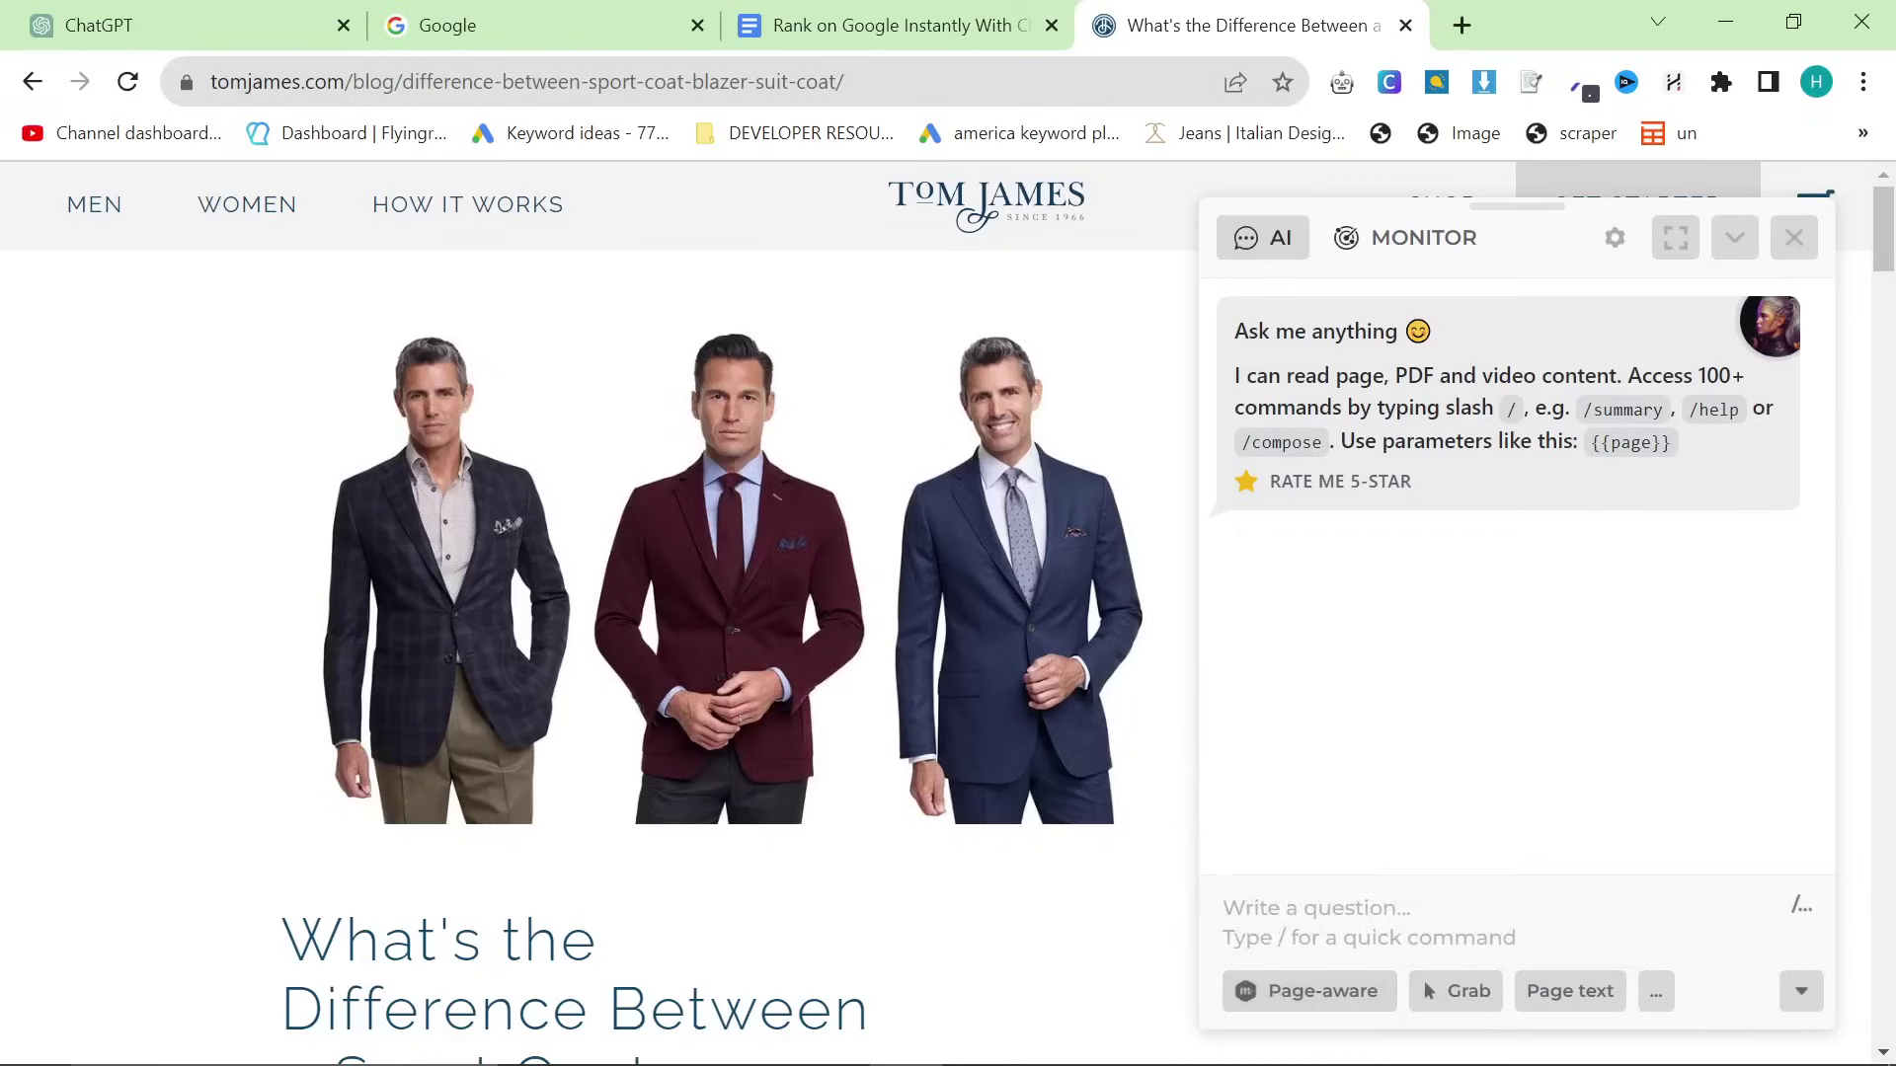
type("Ca")
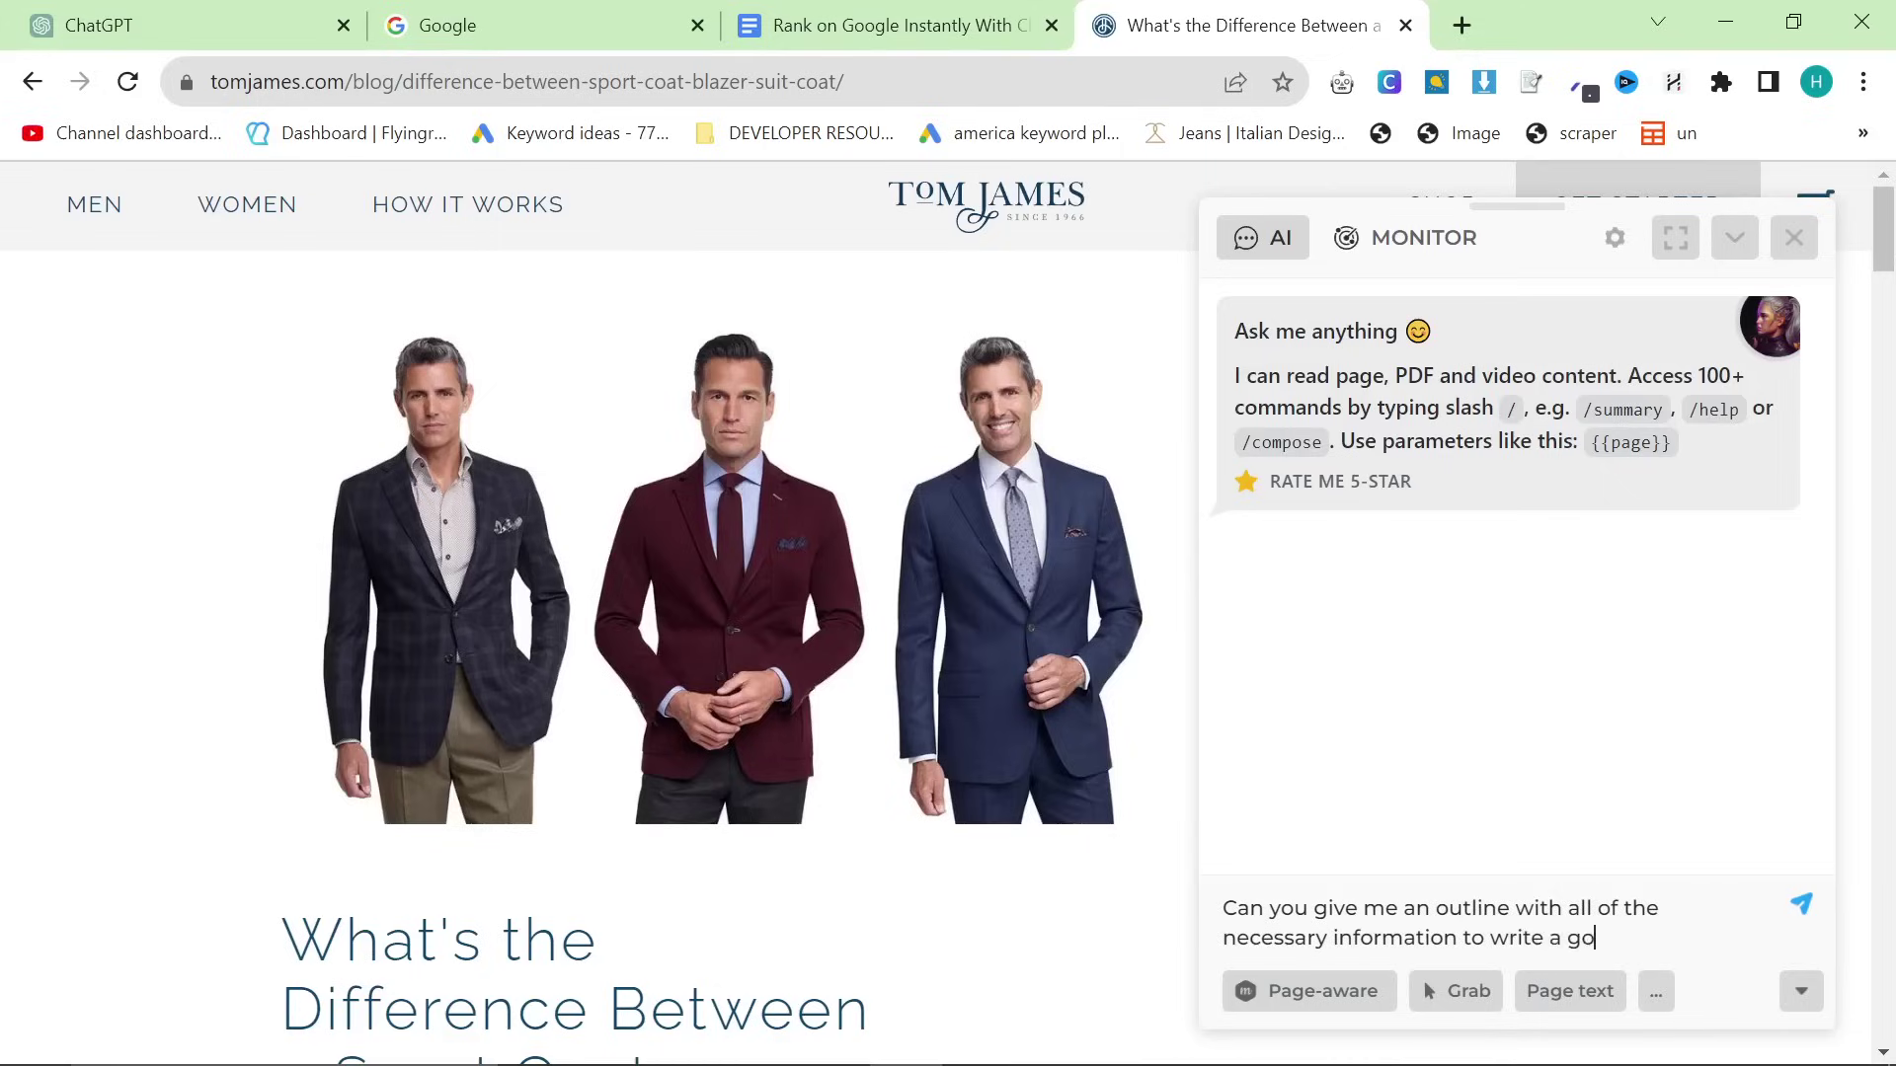
type("his niche, also give me all of the keywords")
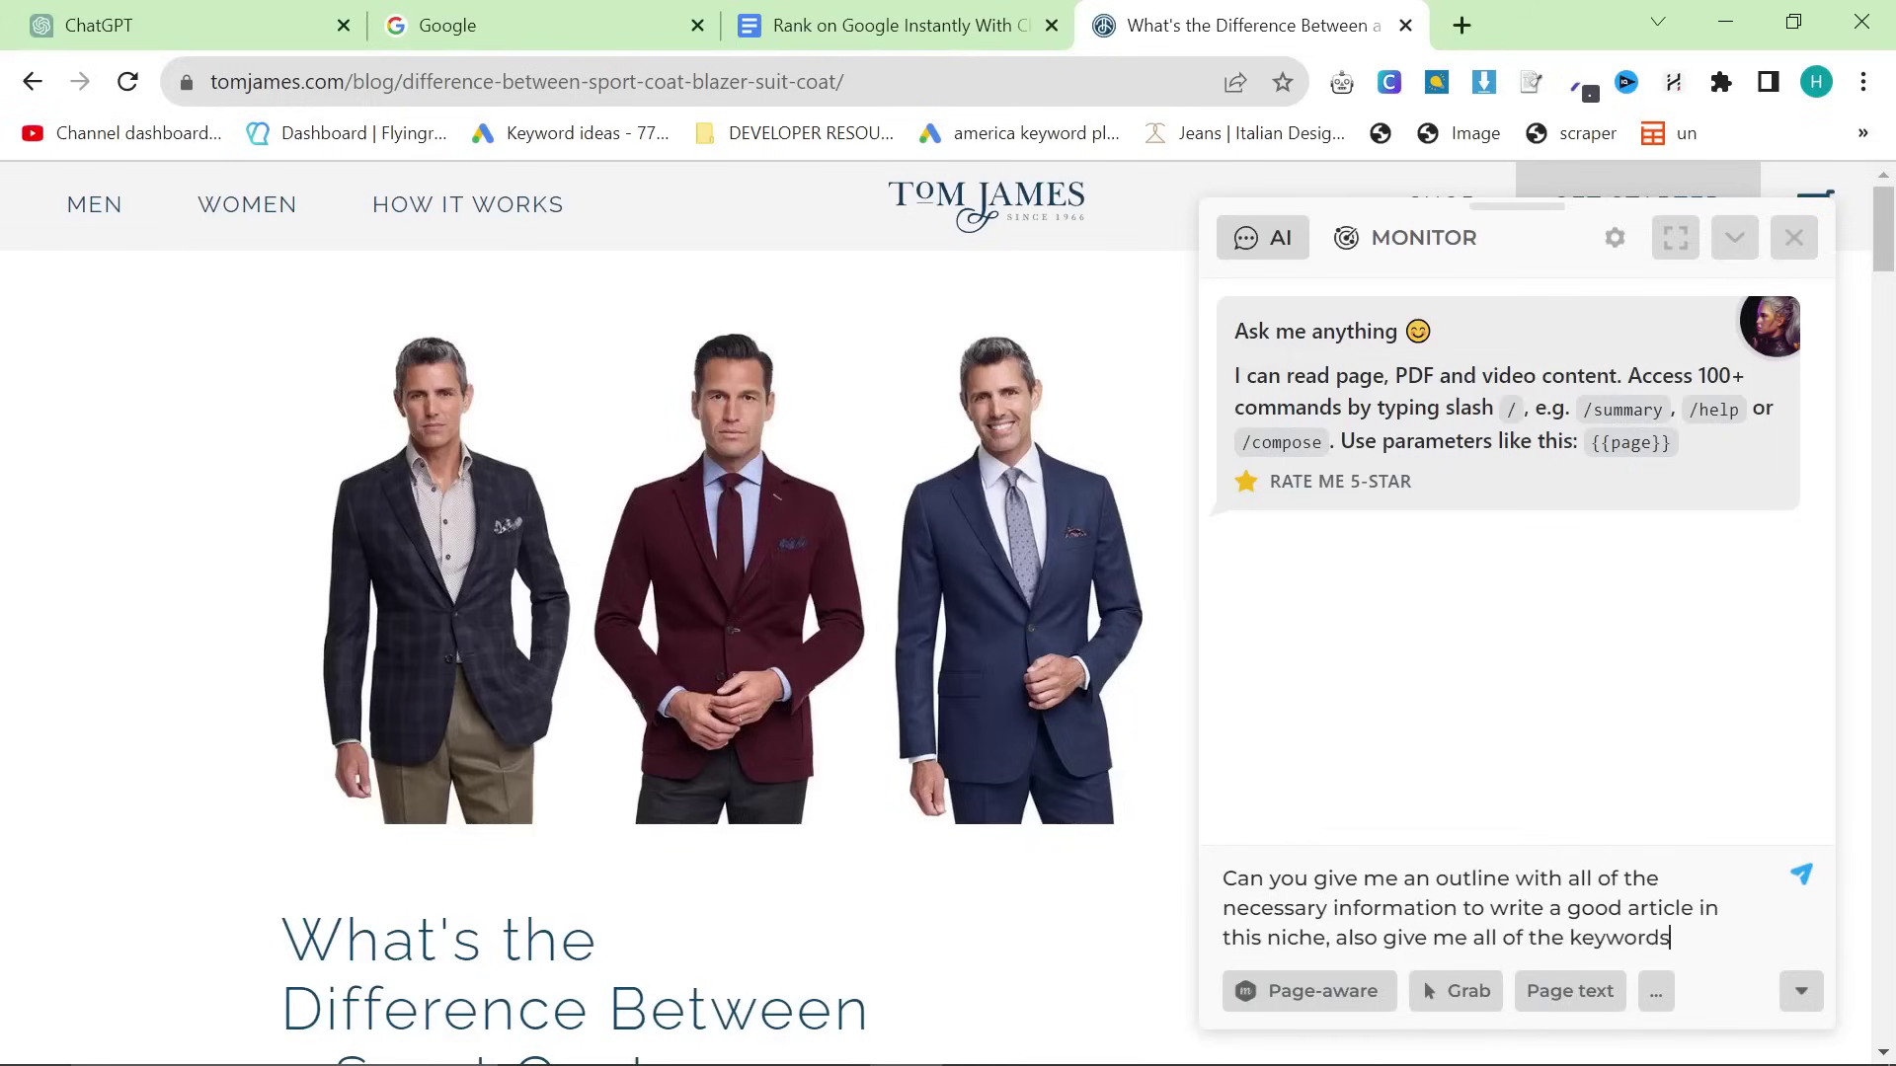
type("is at")
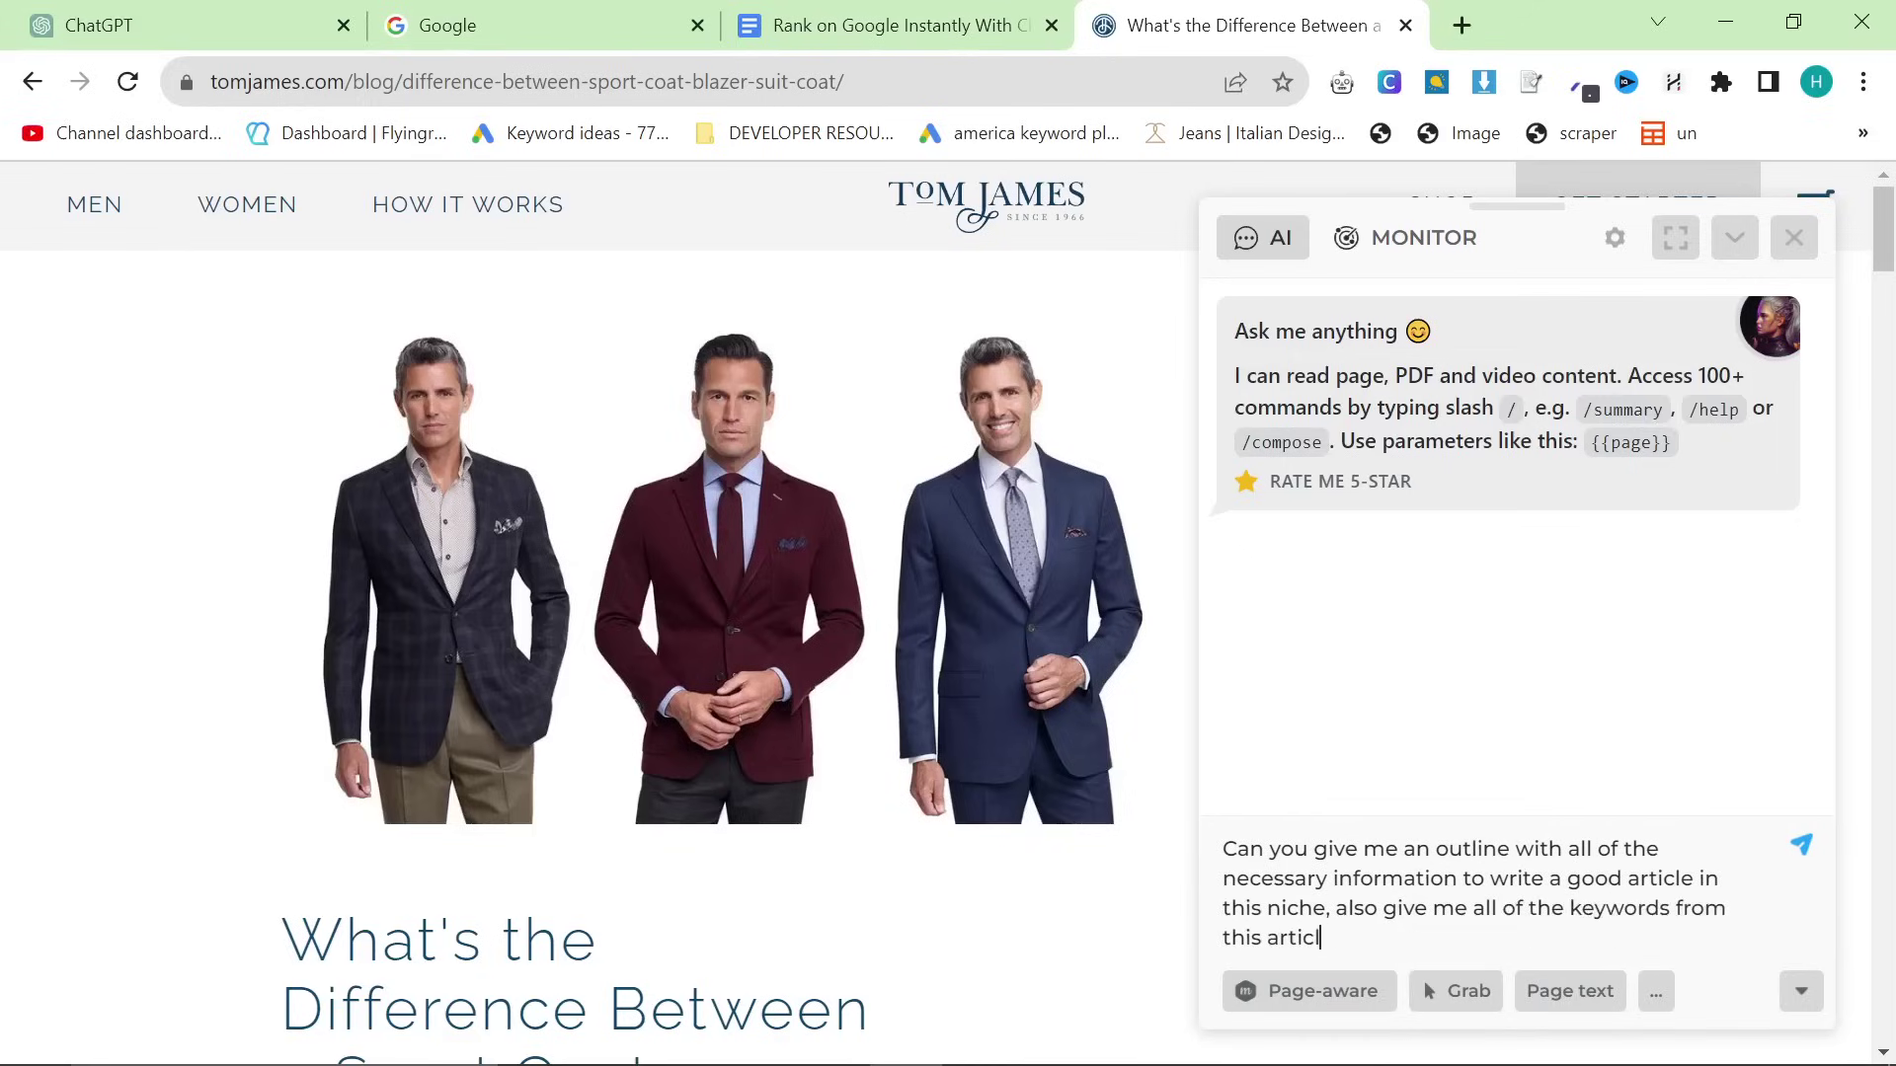
type("e")
key("Return")
key("alt+Tab")
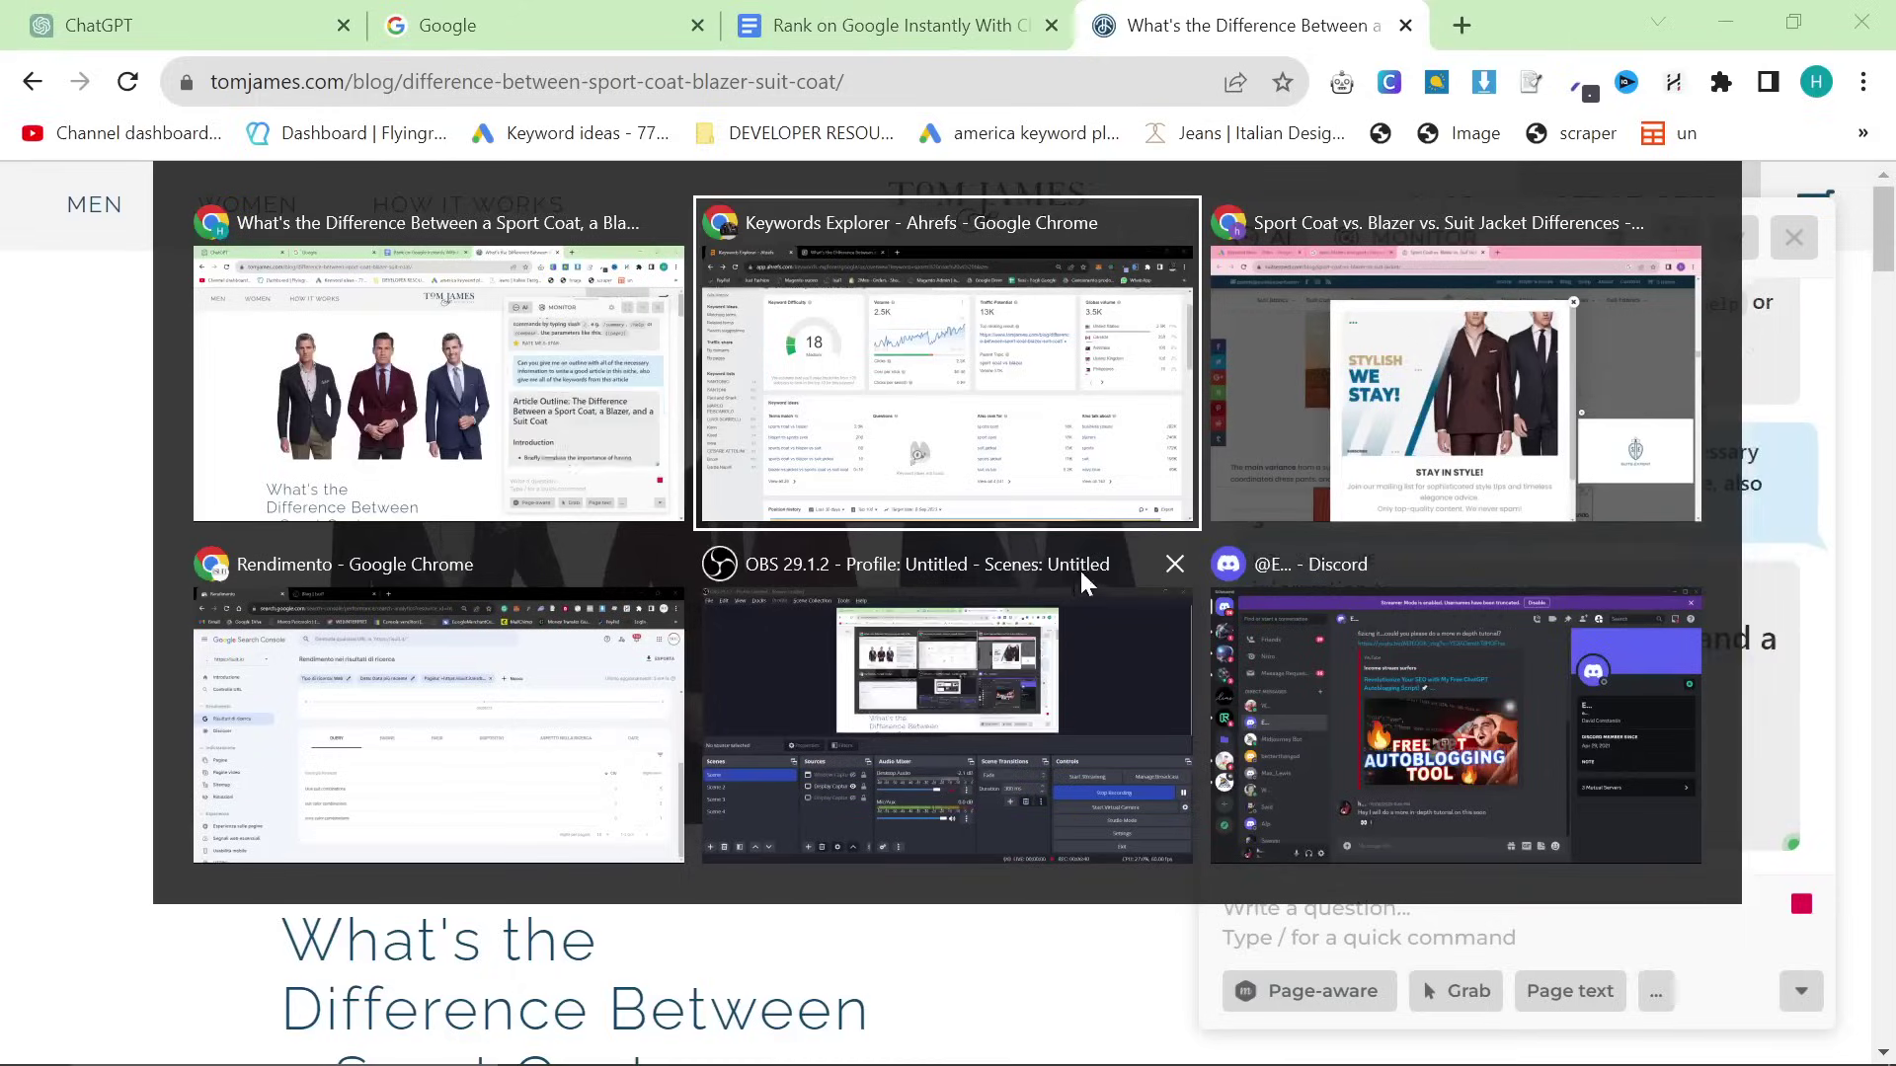
key("Escape")
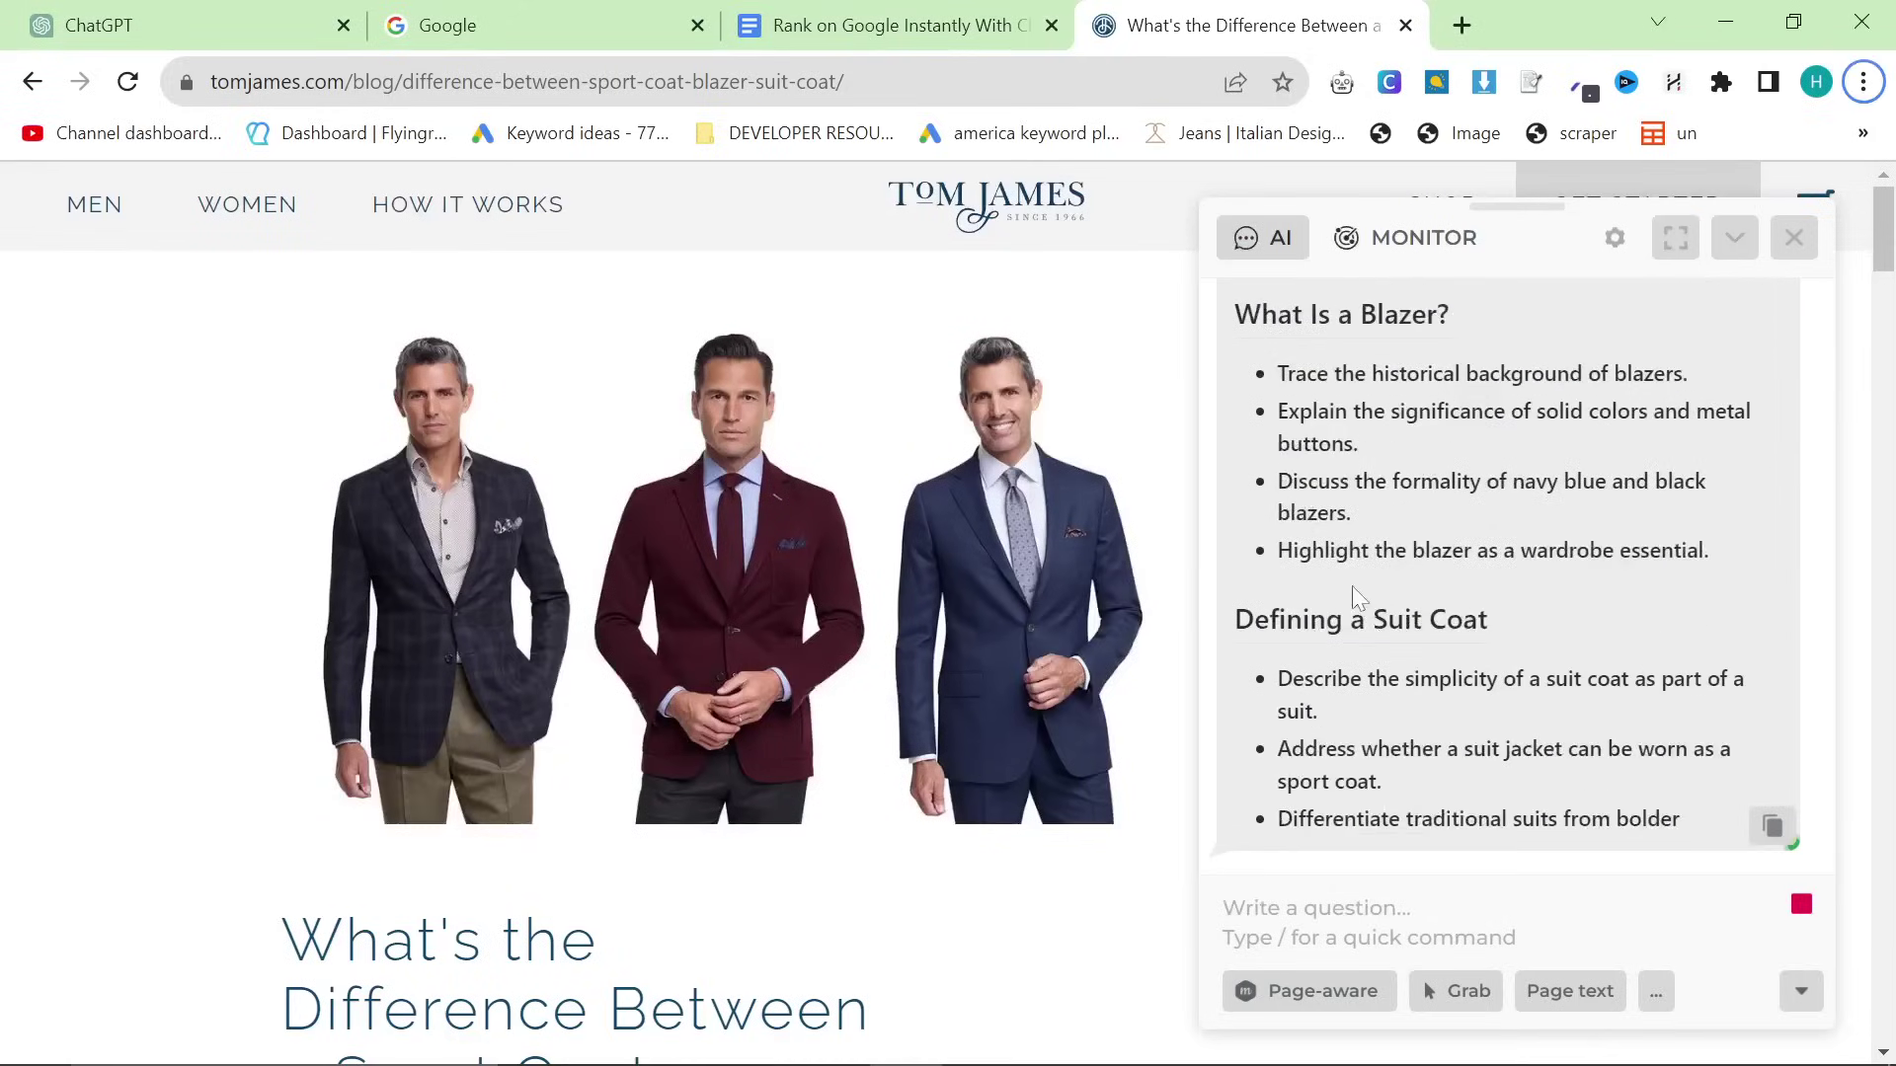
key("alt+Tab")
Switch between the Keyword Planner and Google results tabs, then return to the Tom James window
key("ctrl+1")
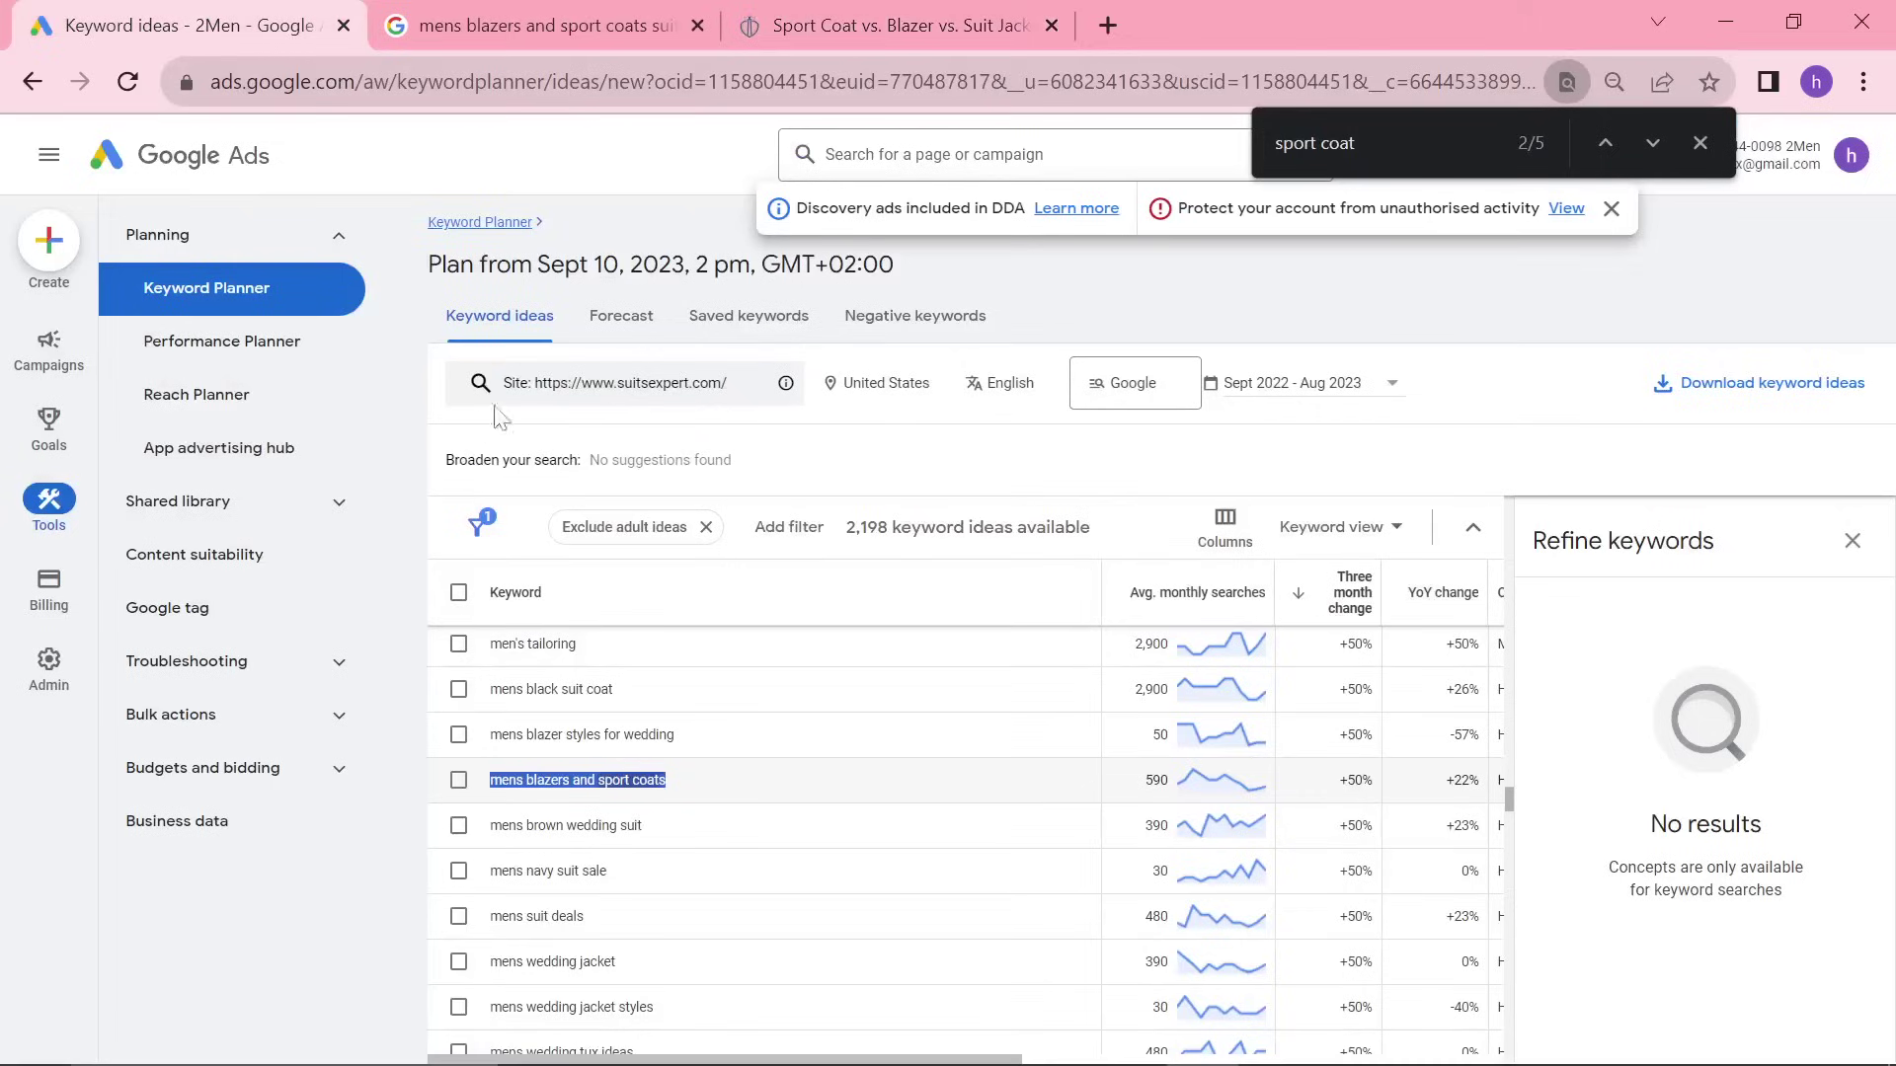
scroll(779, 750, "up", 10)
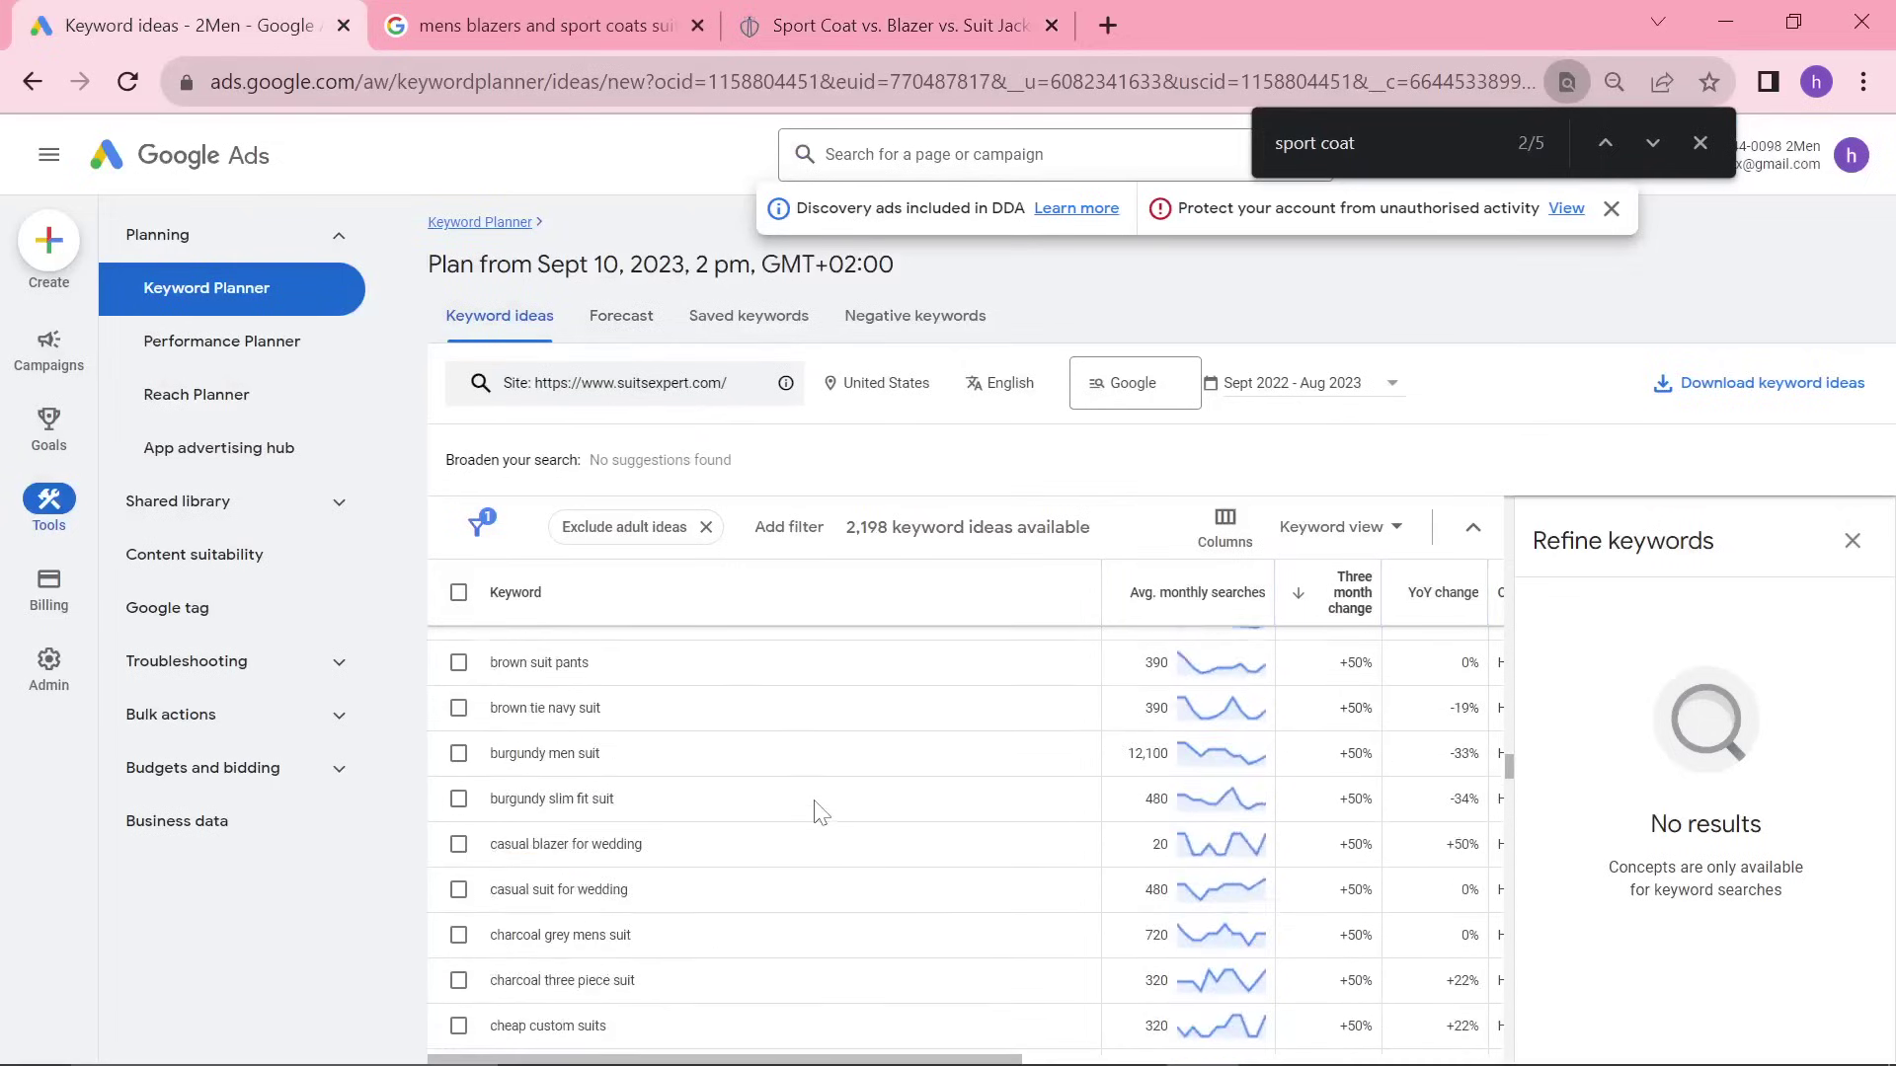
scroll(731, 603, "up", 3)
key("ctrl+2")
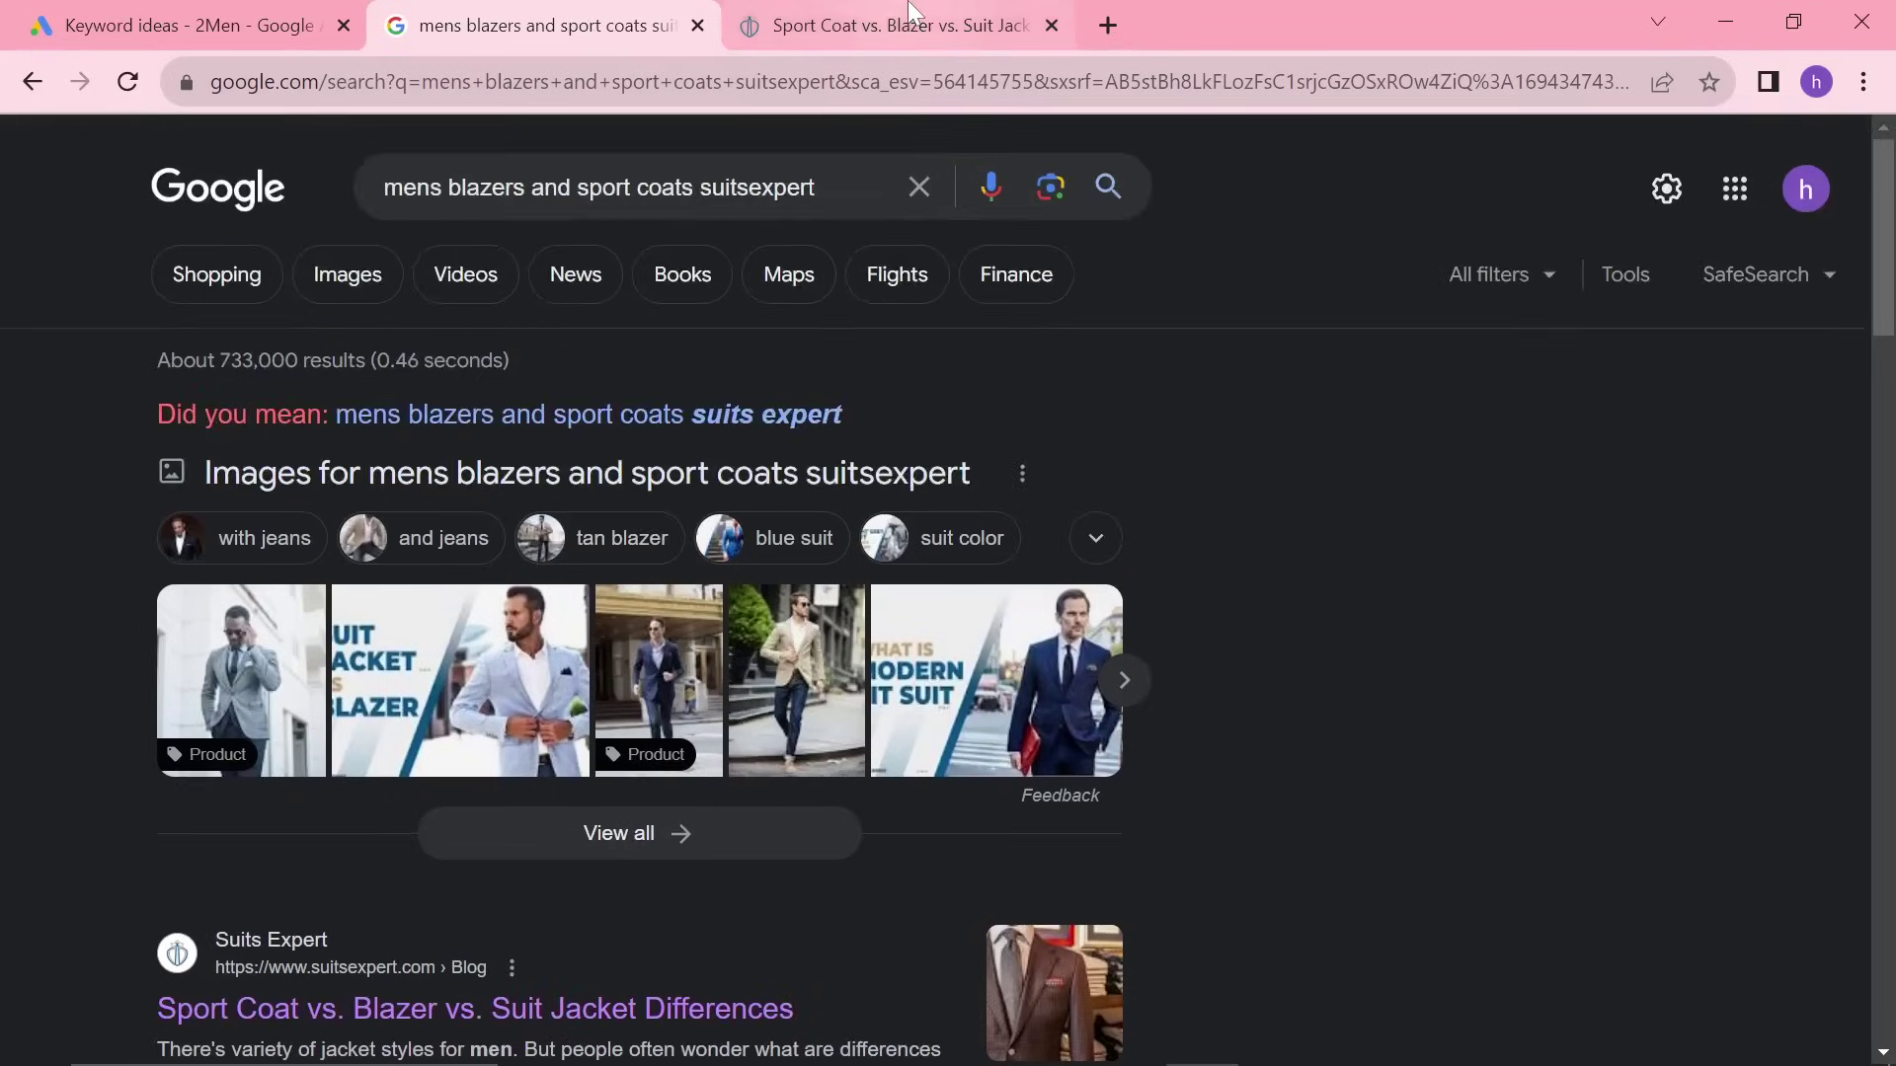
left_click(913, 12)
key("ctrl+1")
key("alt+Tab")
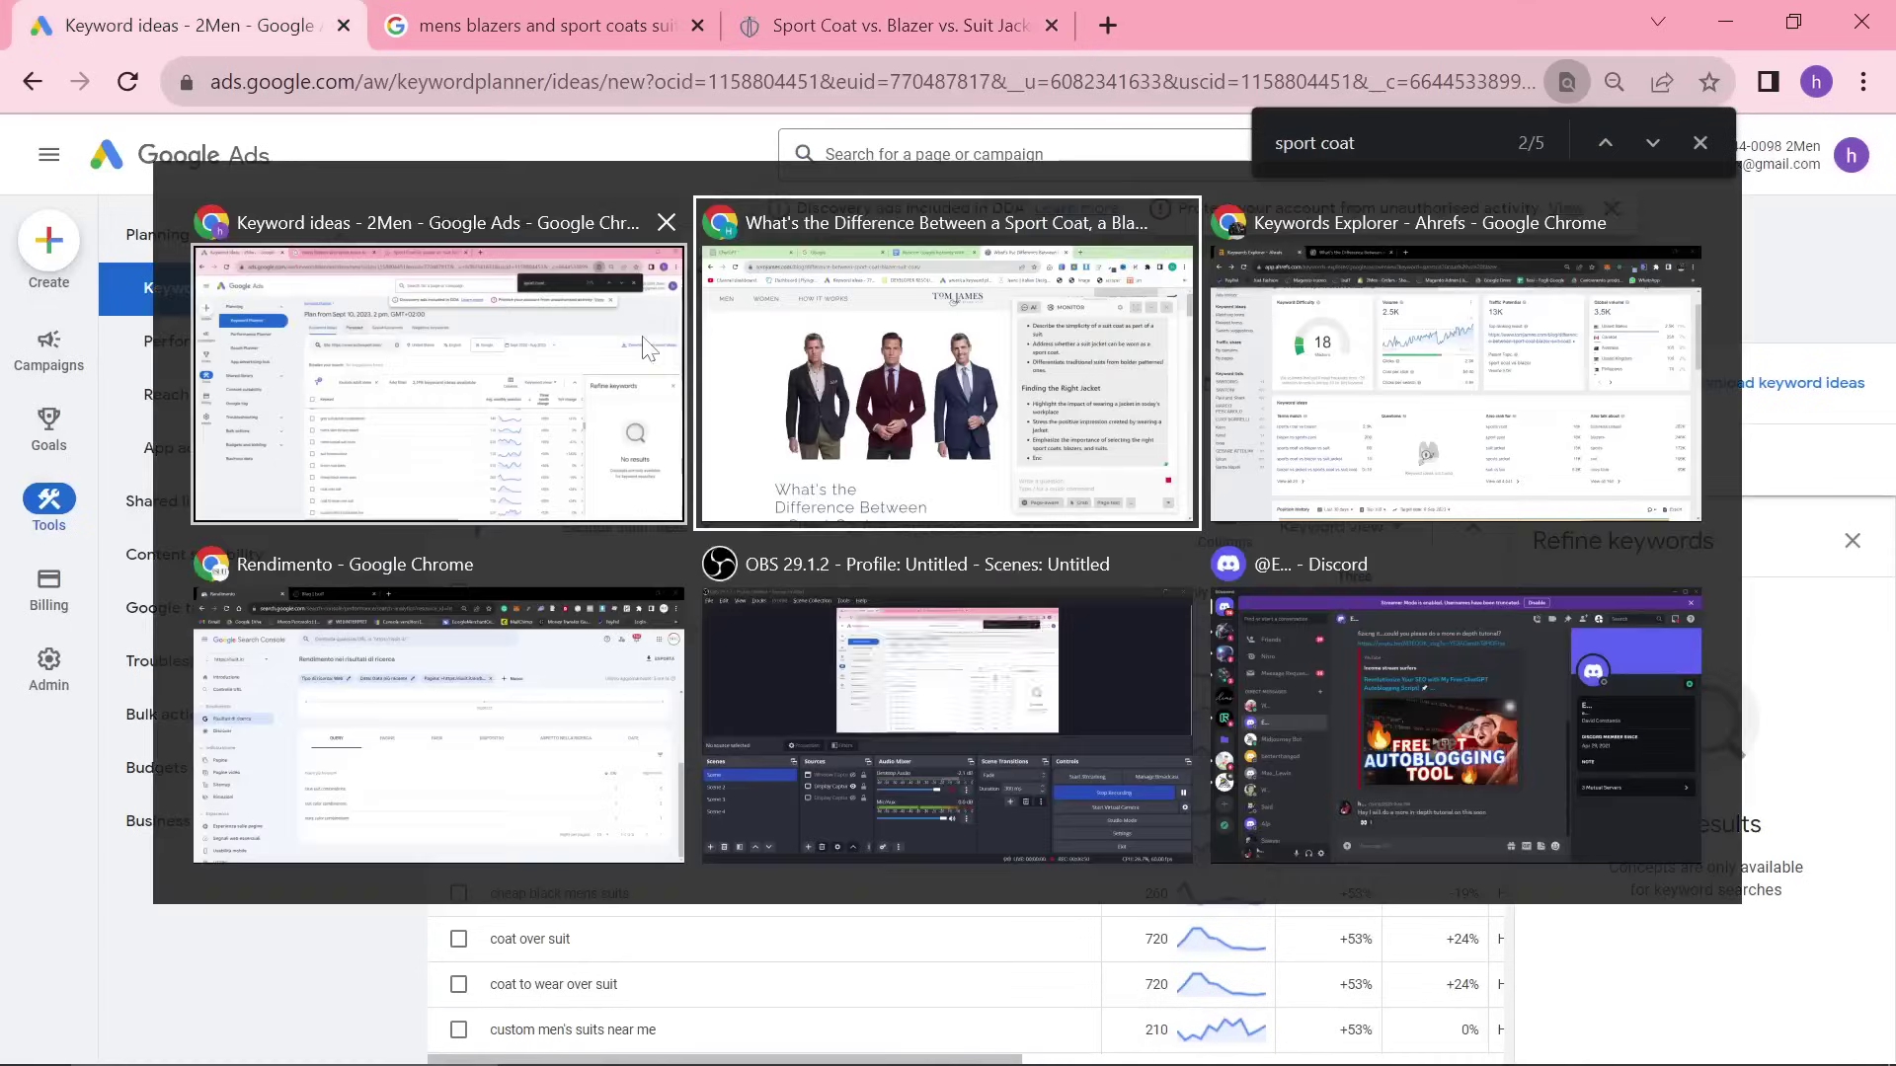
left_click(946, 472)
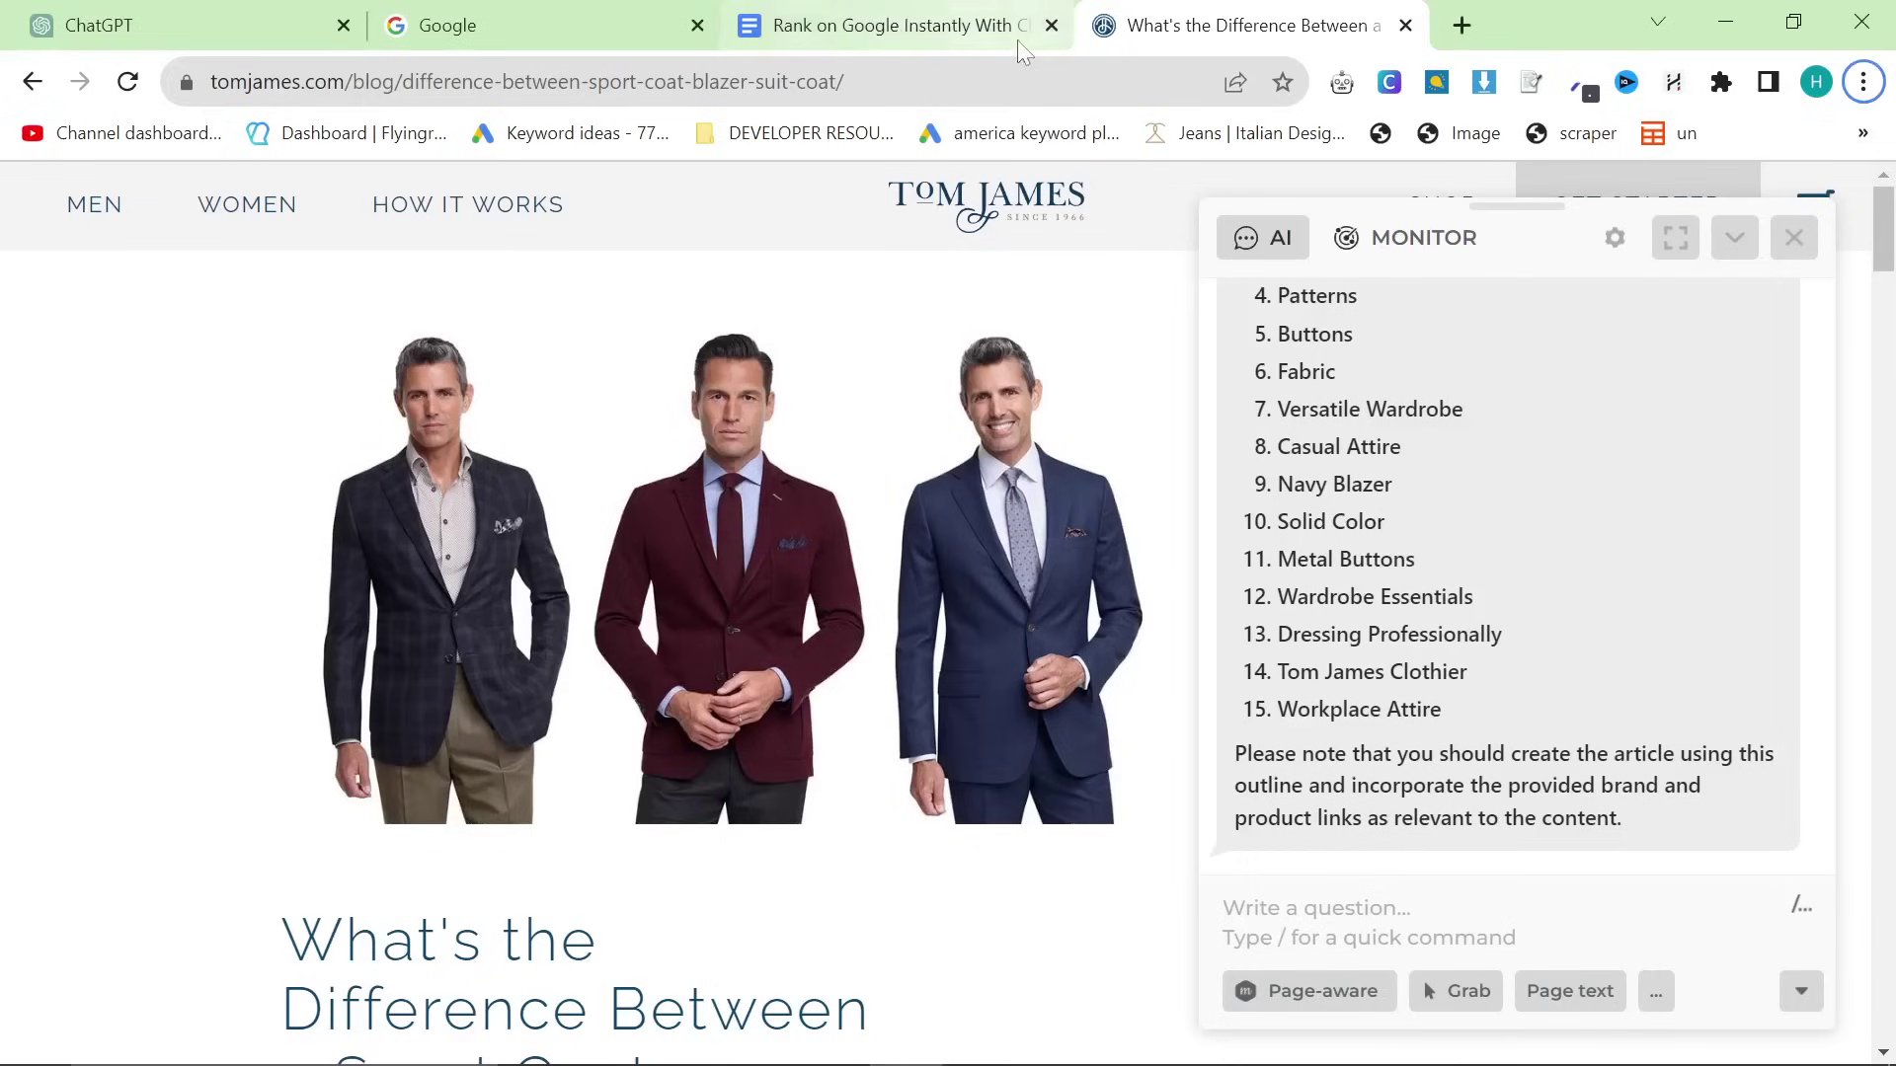
Open google.com in a new tab and begin a search for 'sports'
left_click(1459, 25)
type("google.com")
key("Return")
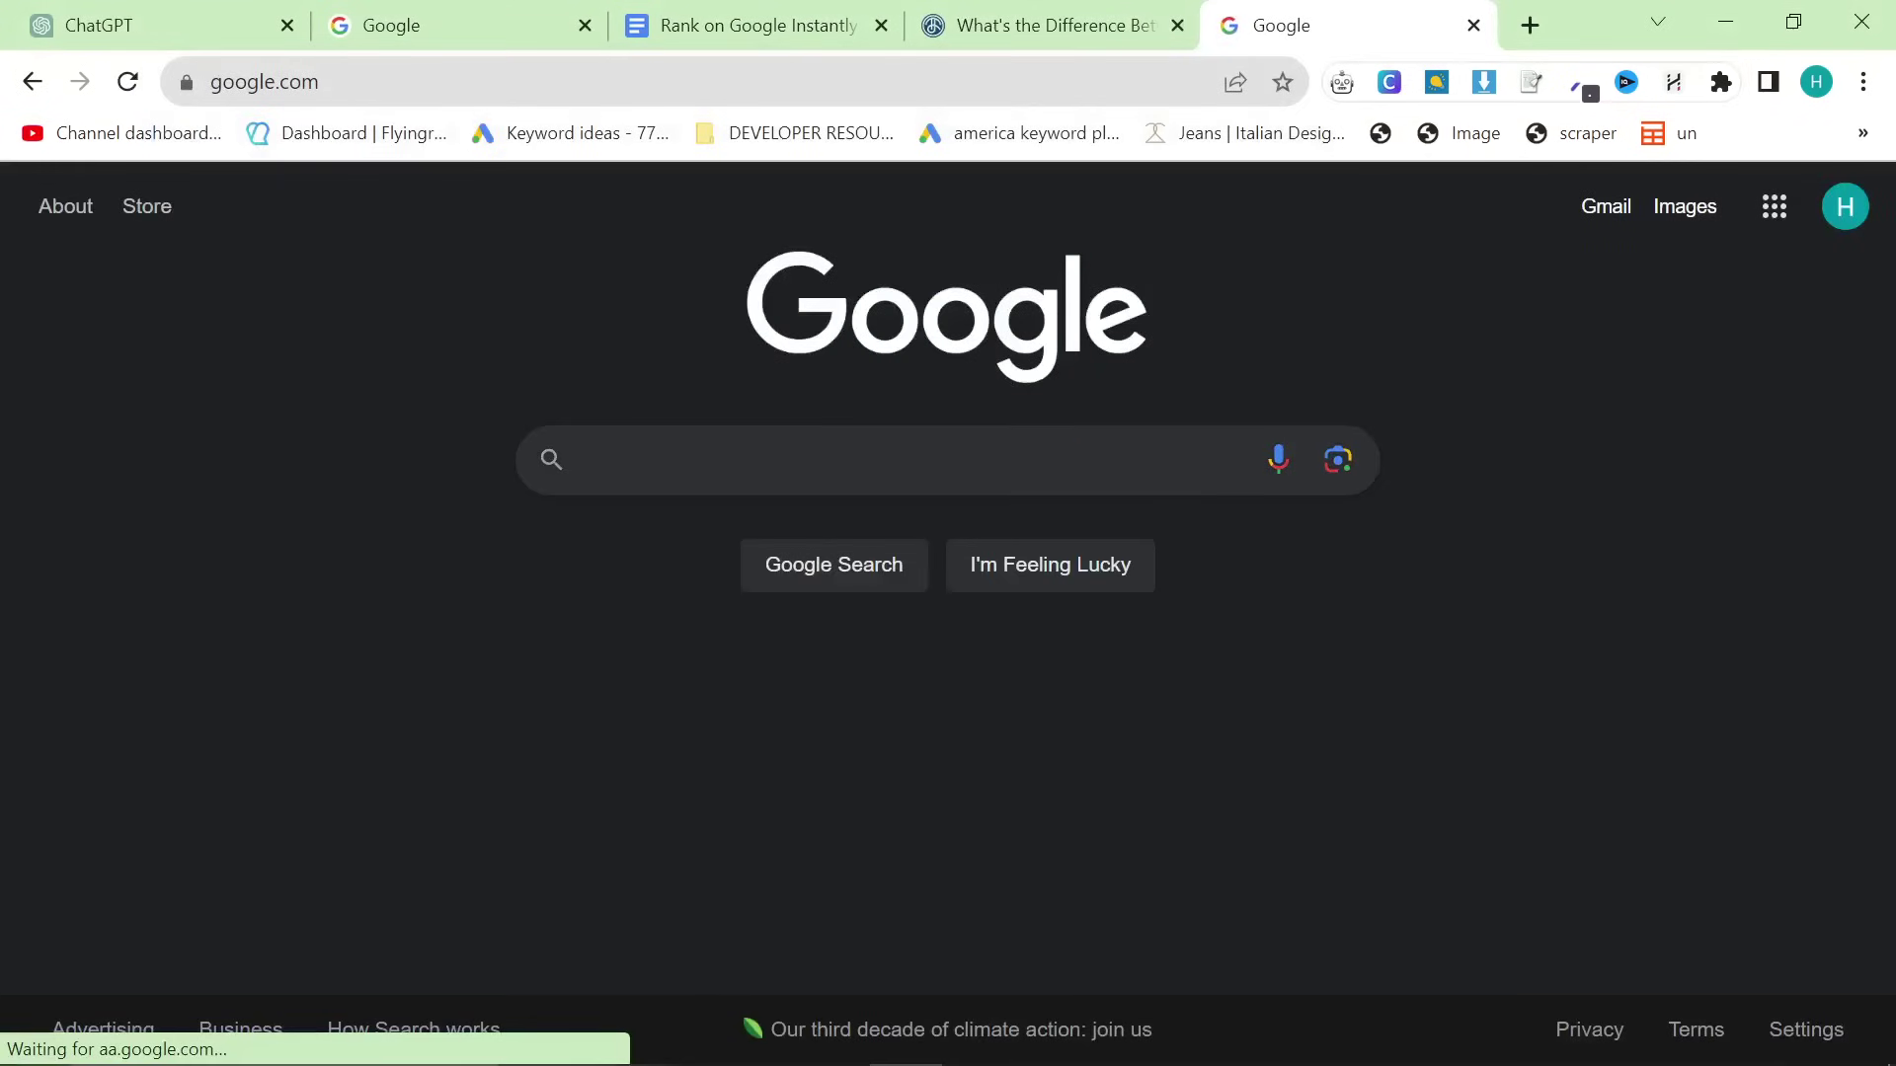
left_click(784, 473)
left_click(465, 515)
left_click(727, 436)
type("sports")
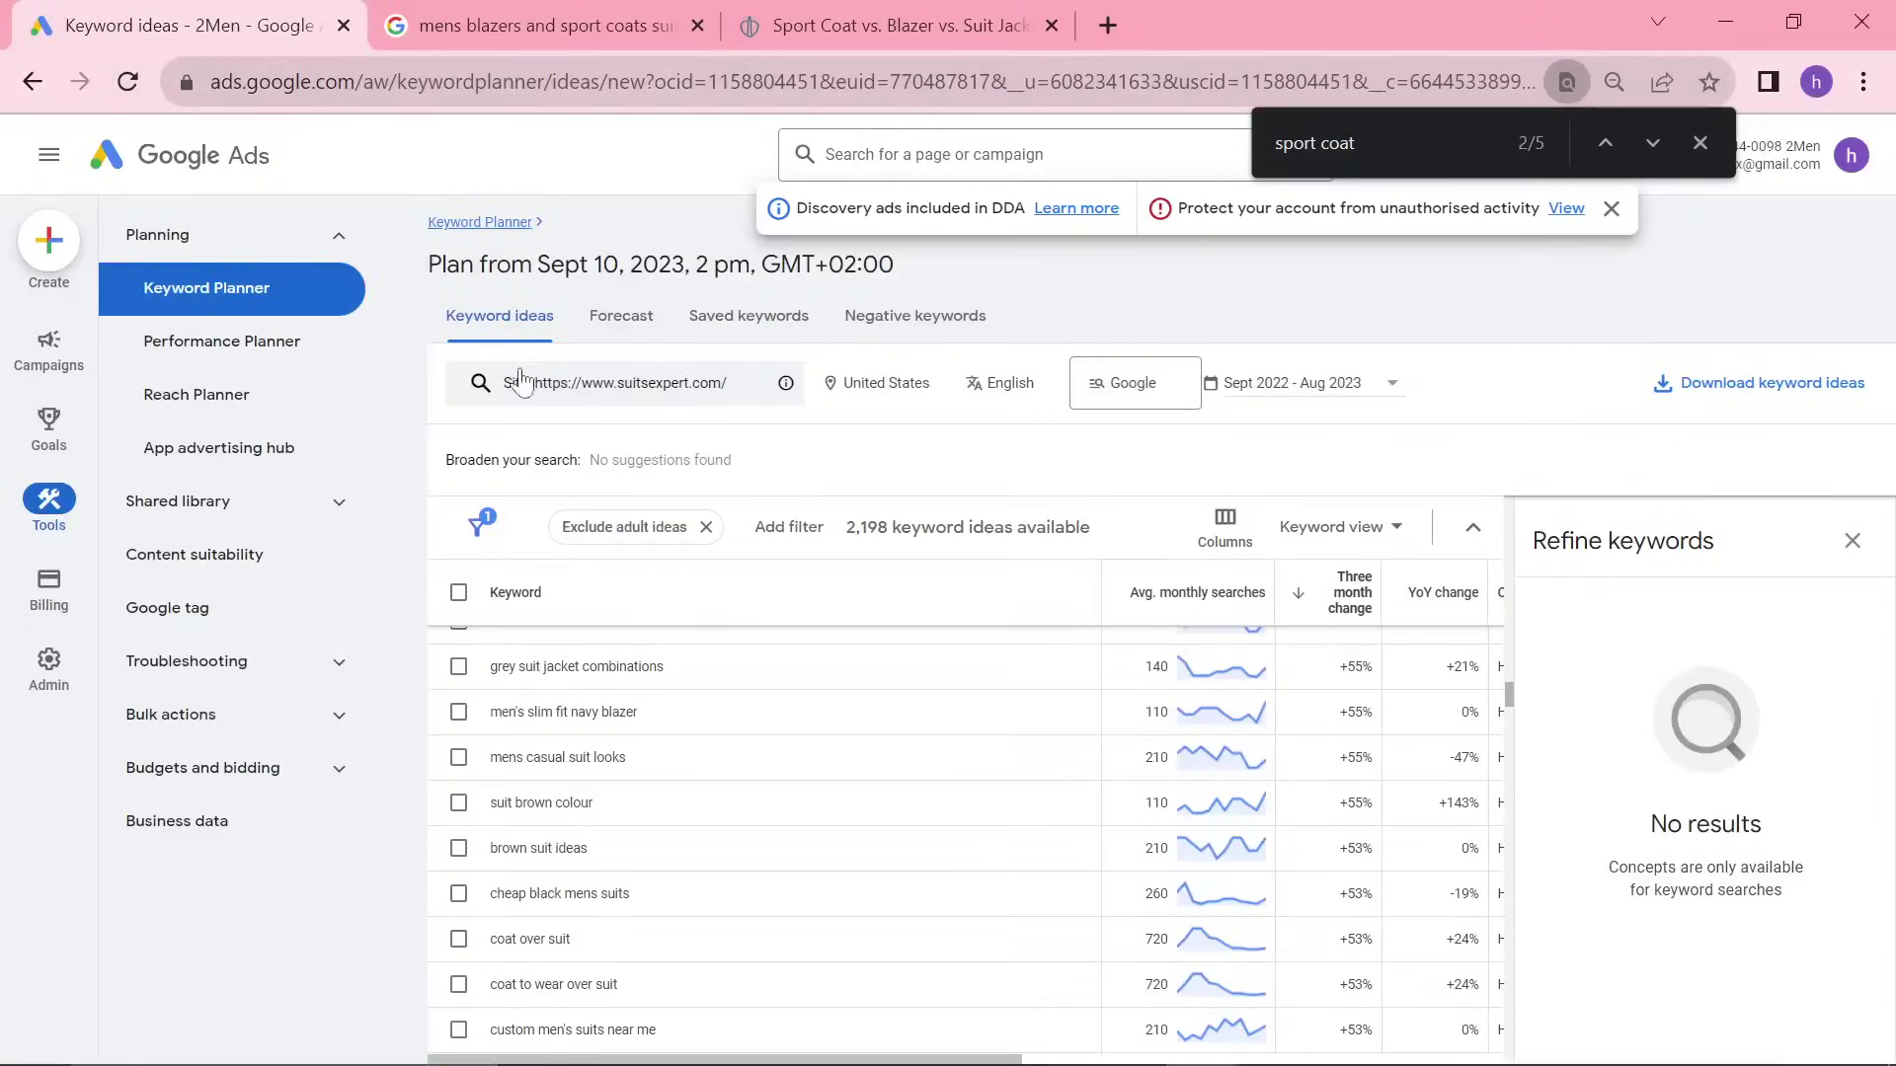
Switch Keyword Planner to Start with keywords and get ideas for 'sports coat vs blazer'
left_click(720, 385)
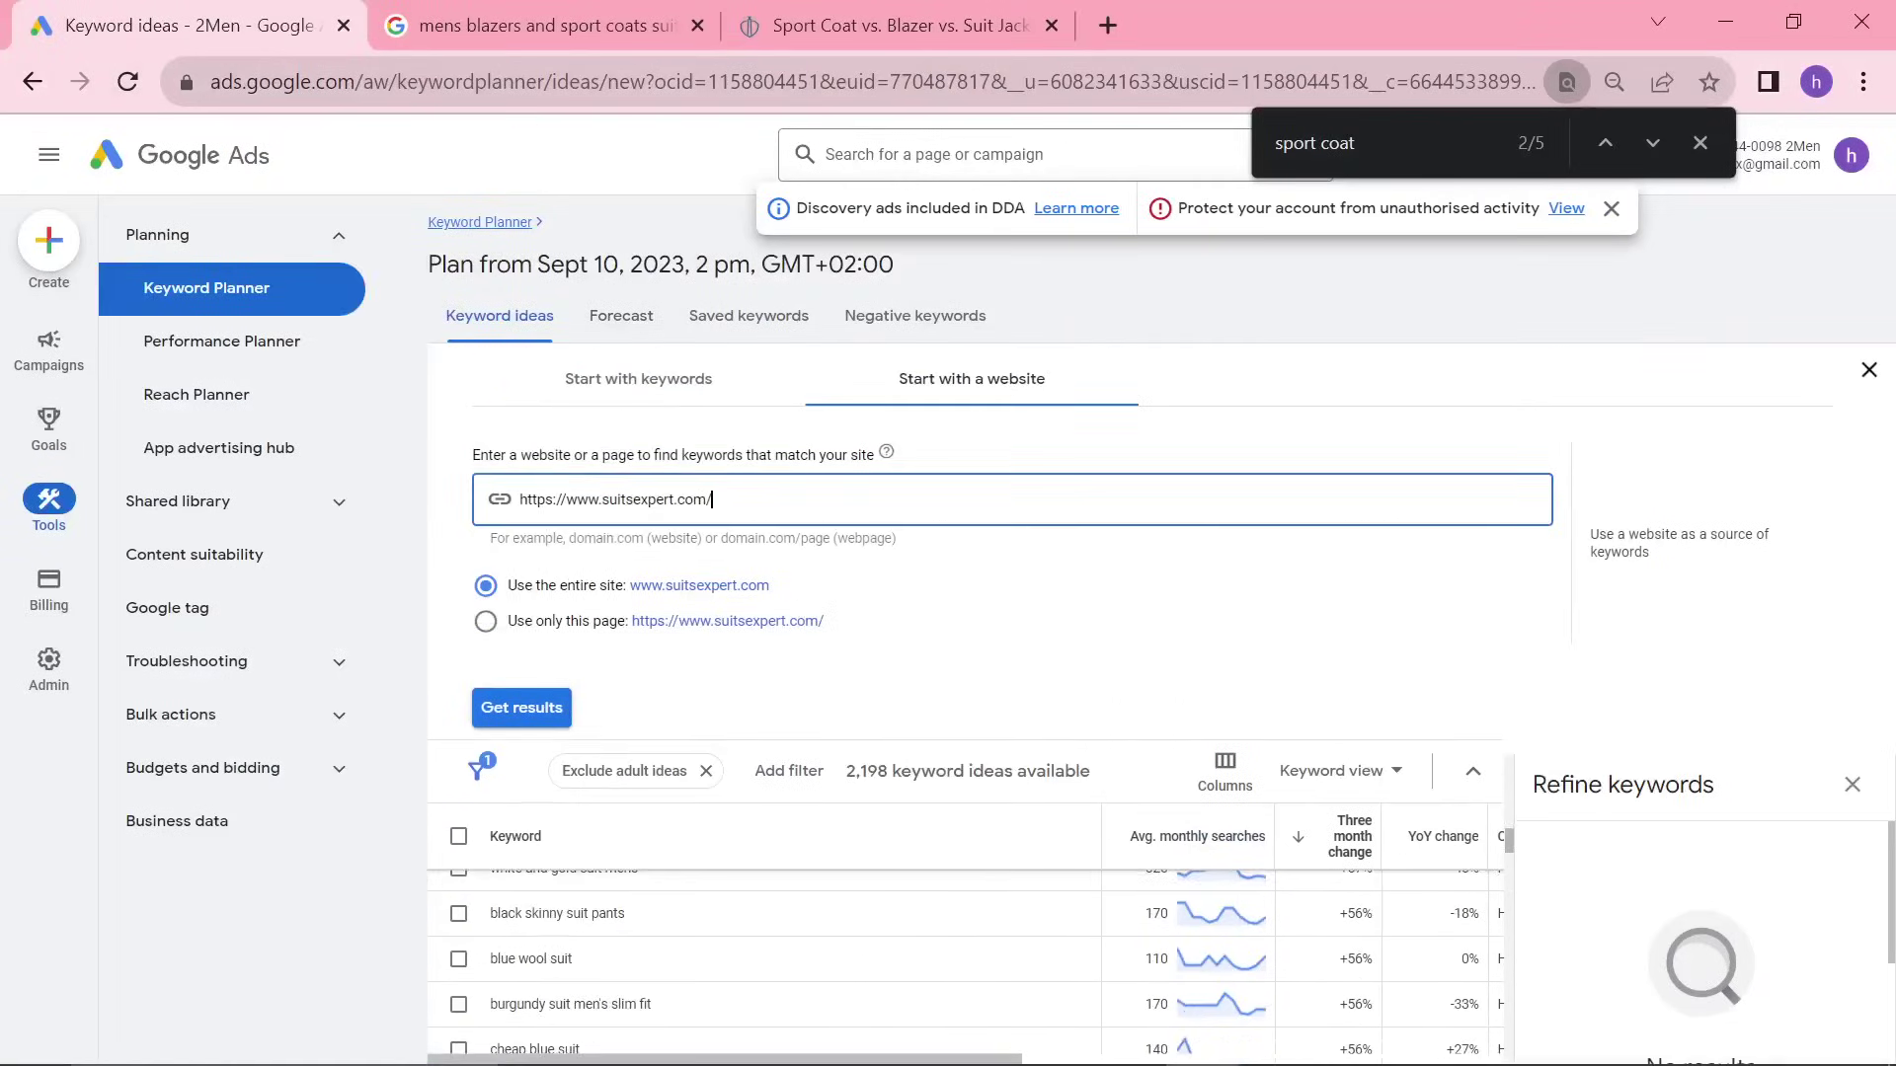
left_click(667, 395)
type("sports coat vs blazer")
key("Return")
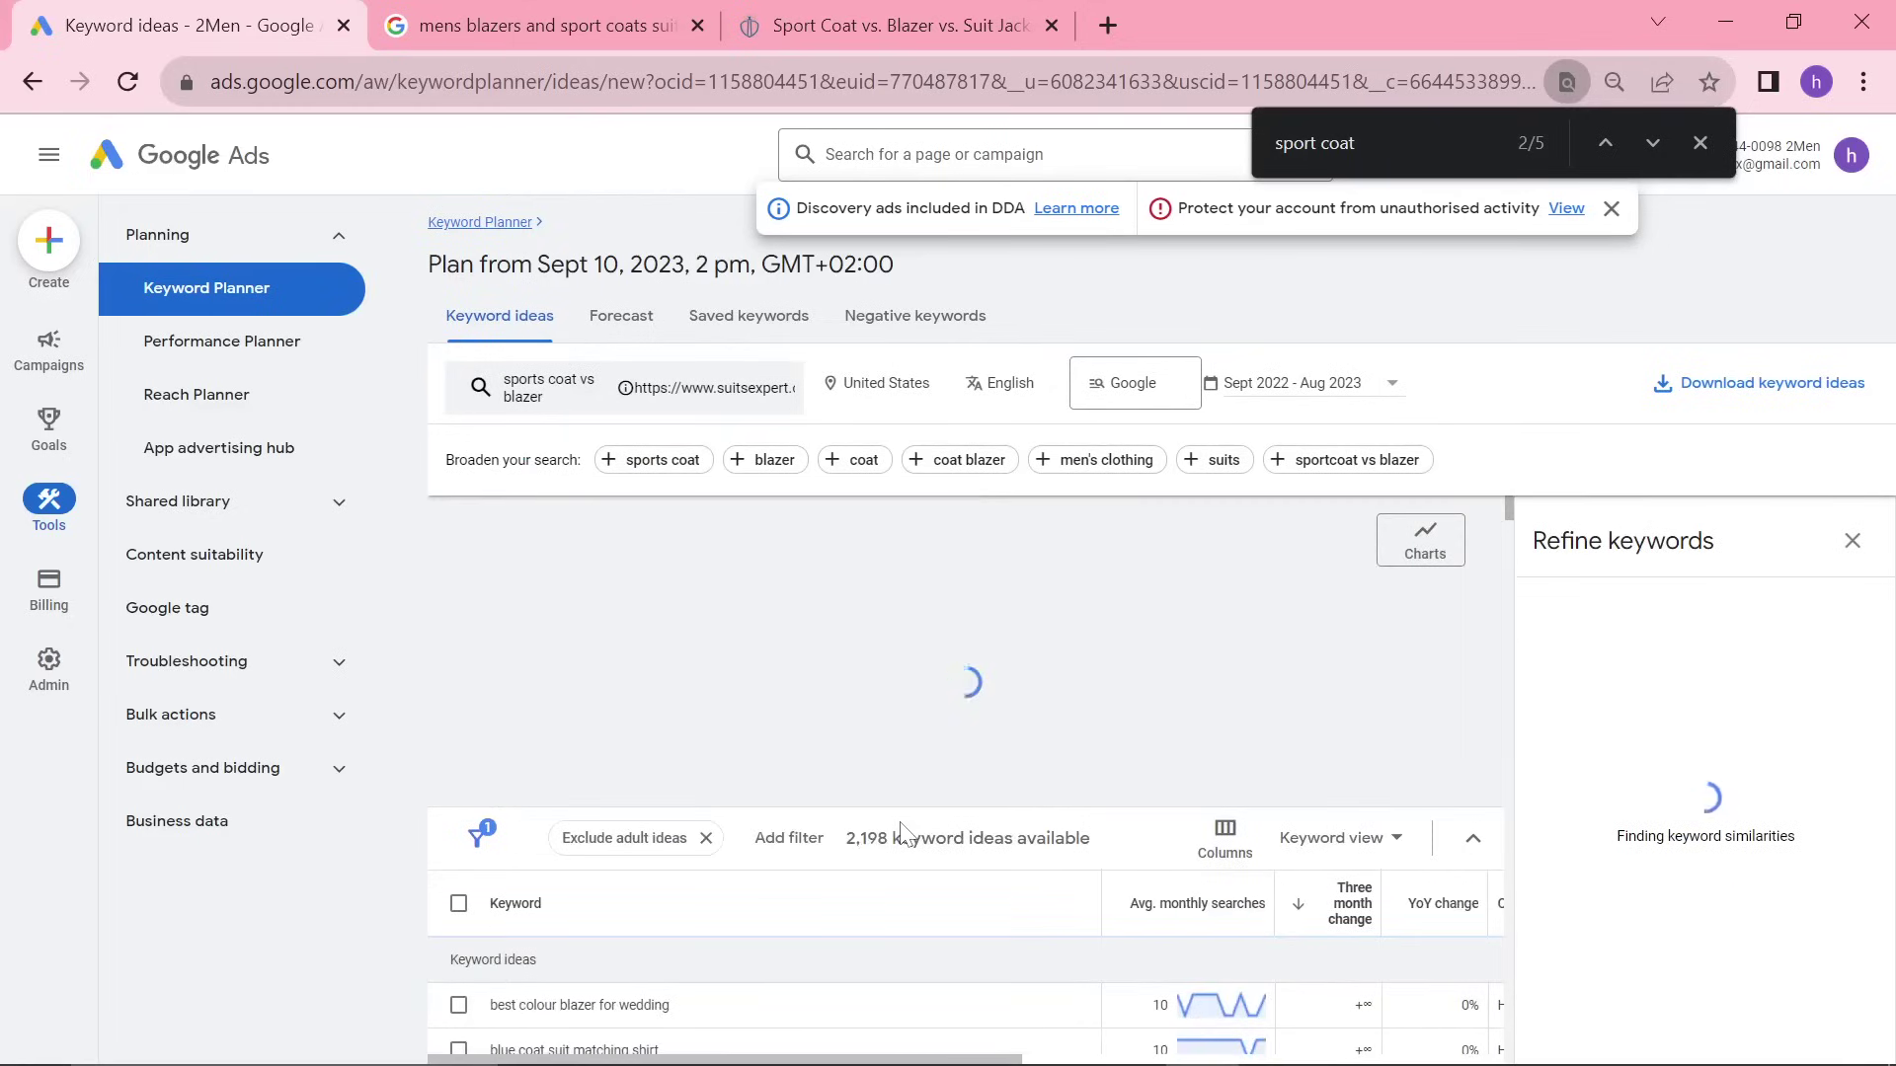
Remove the site filter URL and rerun the search, giving 161 keyword ideas
left_click(719, 394)
left_click(753, 681)
key("ctrl+a")
key("BackSpace")
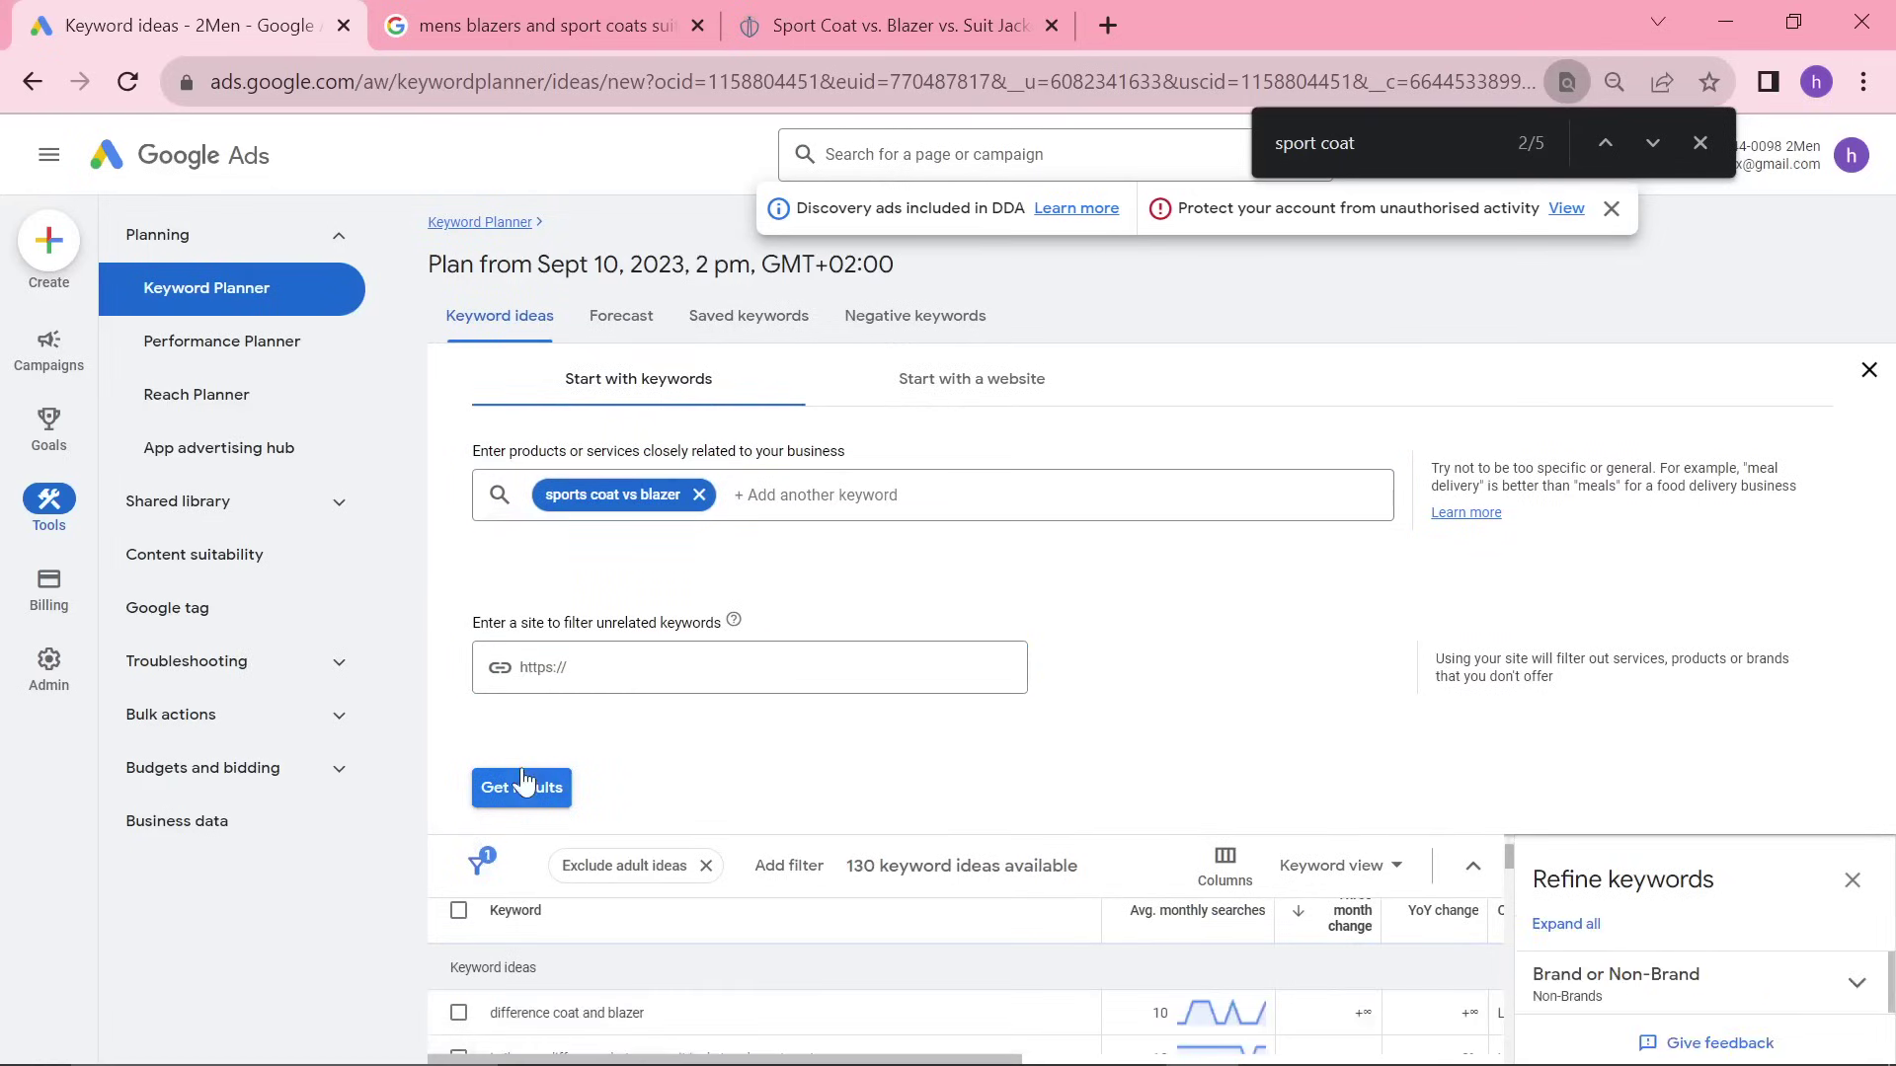
left_click(494, 795)
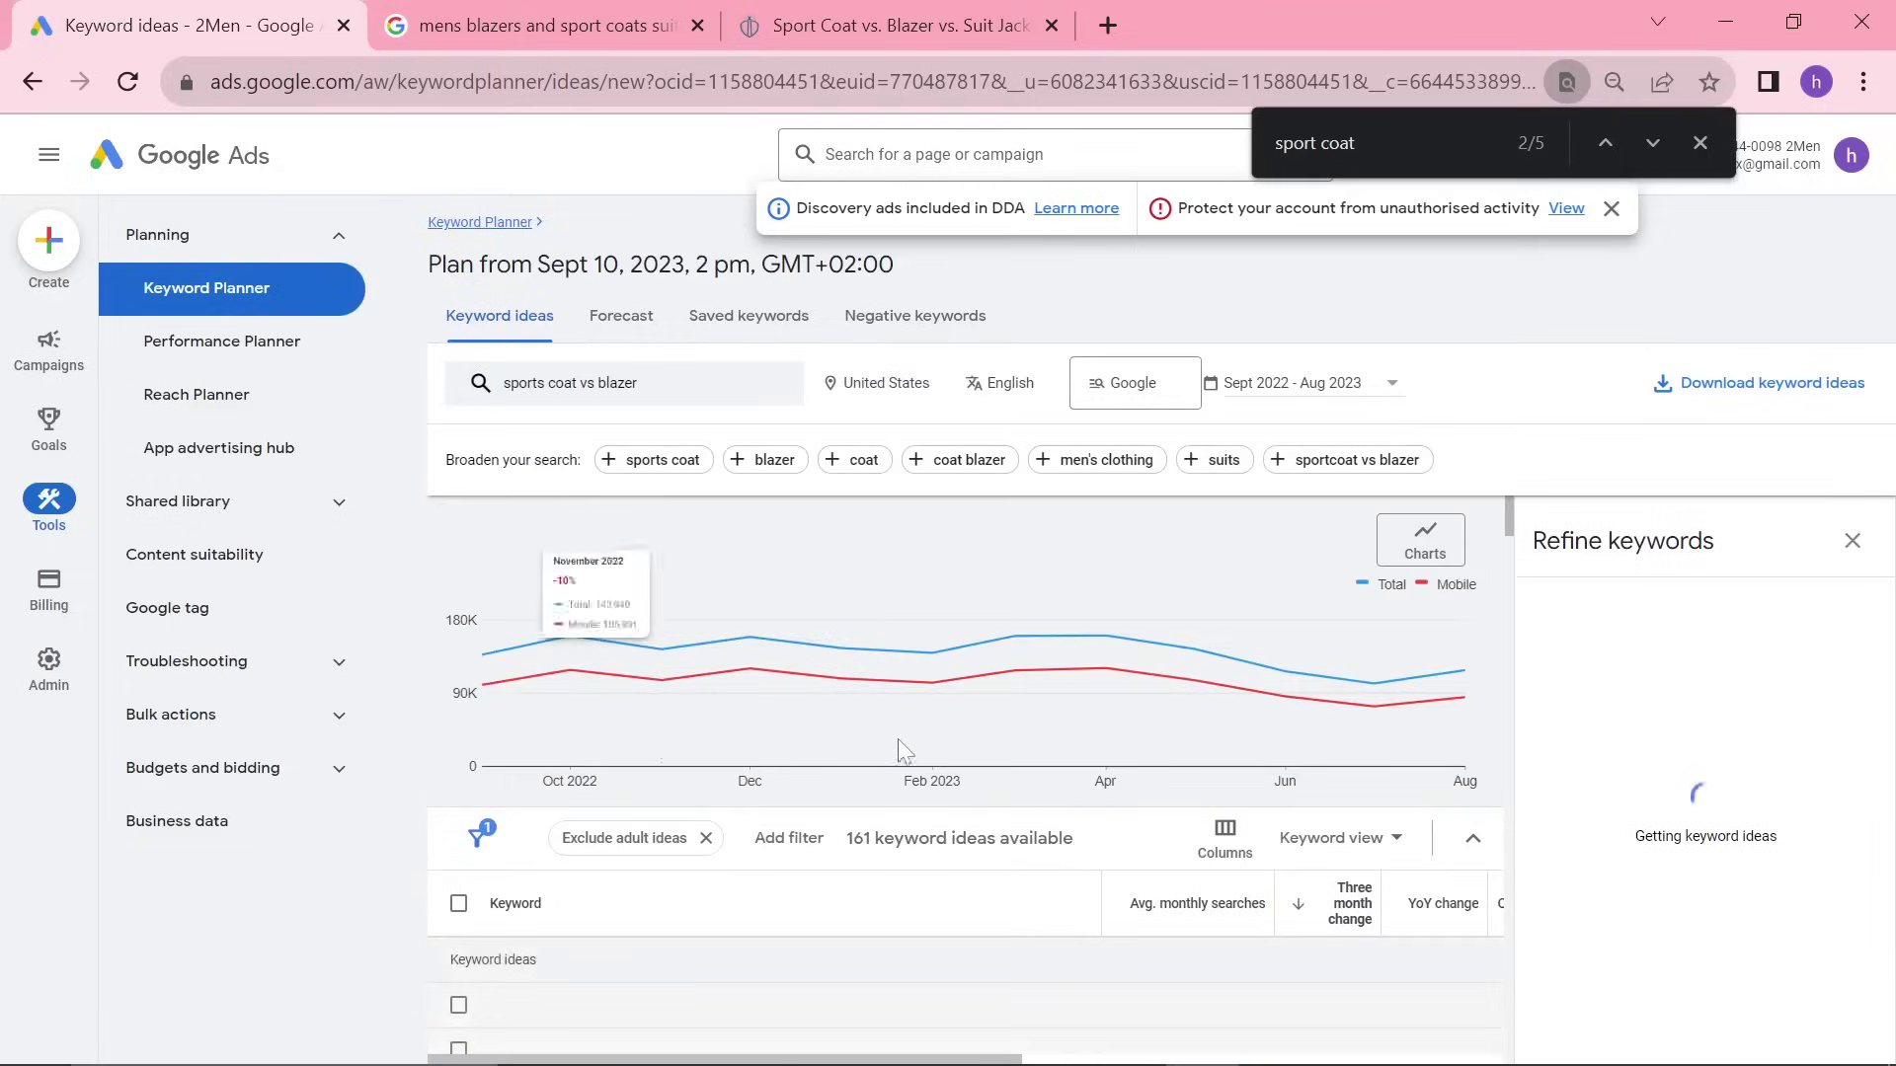
scroll(868, 738, "down", 3)
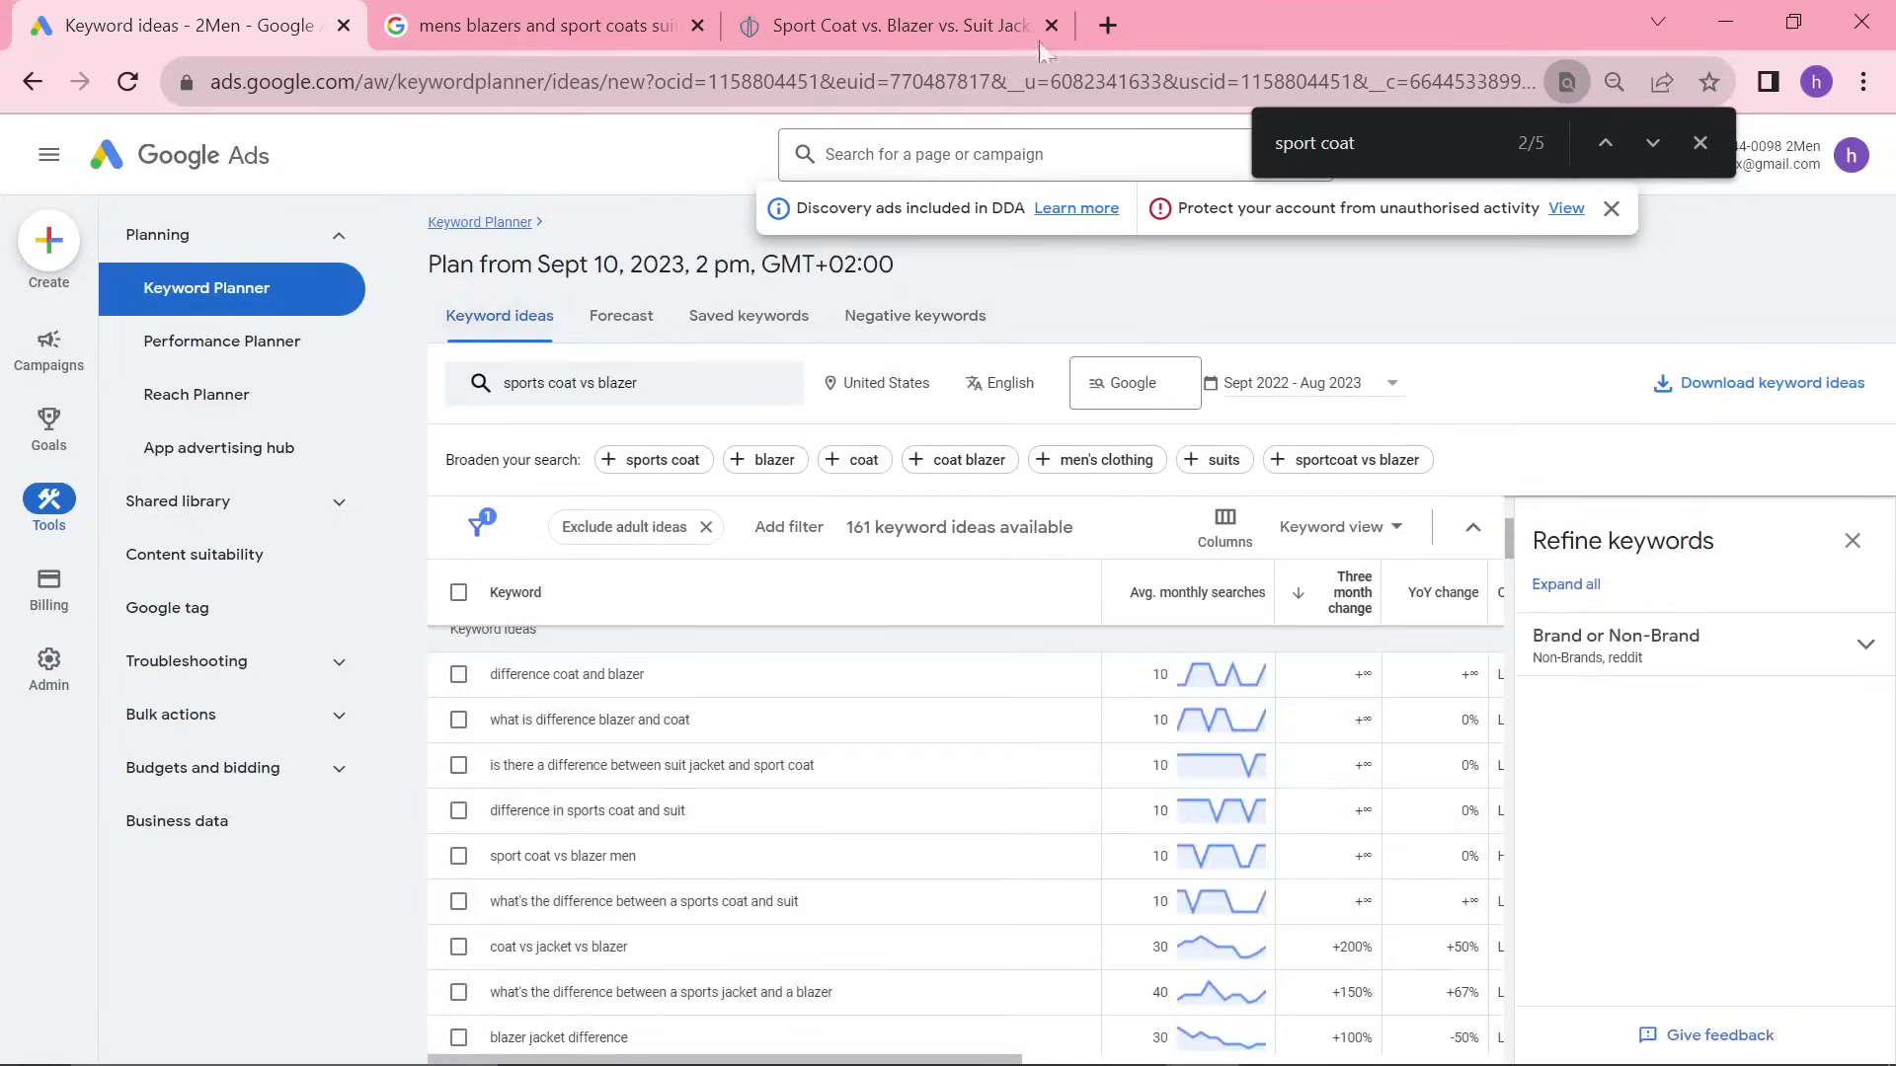
left_click(1107, 25)
Google 'sports coat vs blazer' in a new tab placed second
left_click_drag(1235, 22, 582, 3)
type("sports coat vs blazer")
key("Return")
scroll(442, 409, "down", 4)
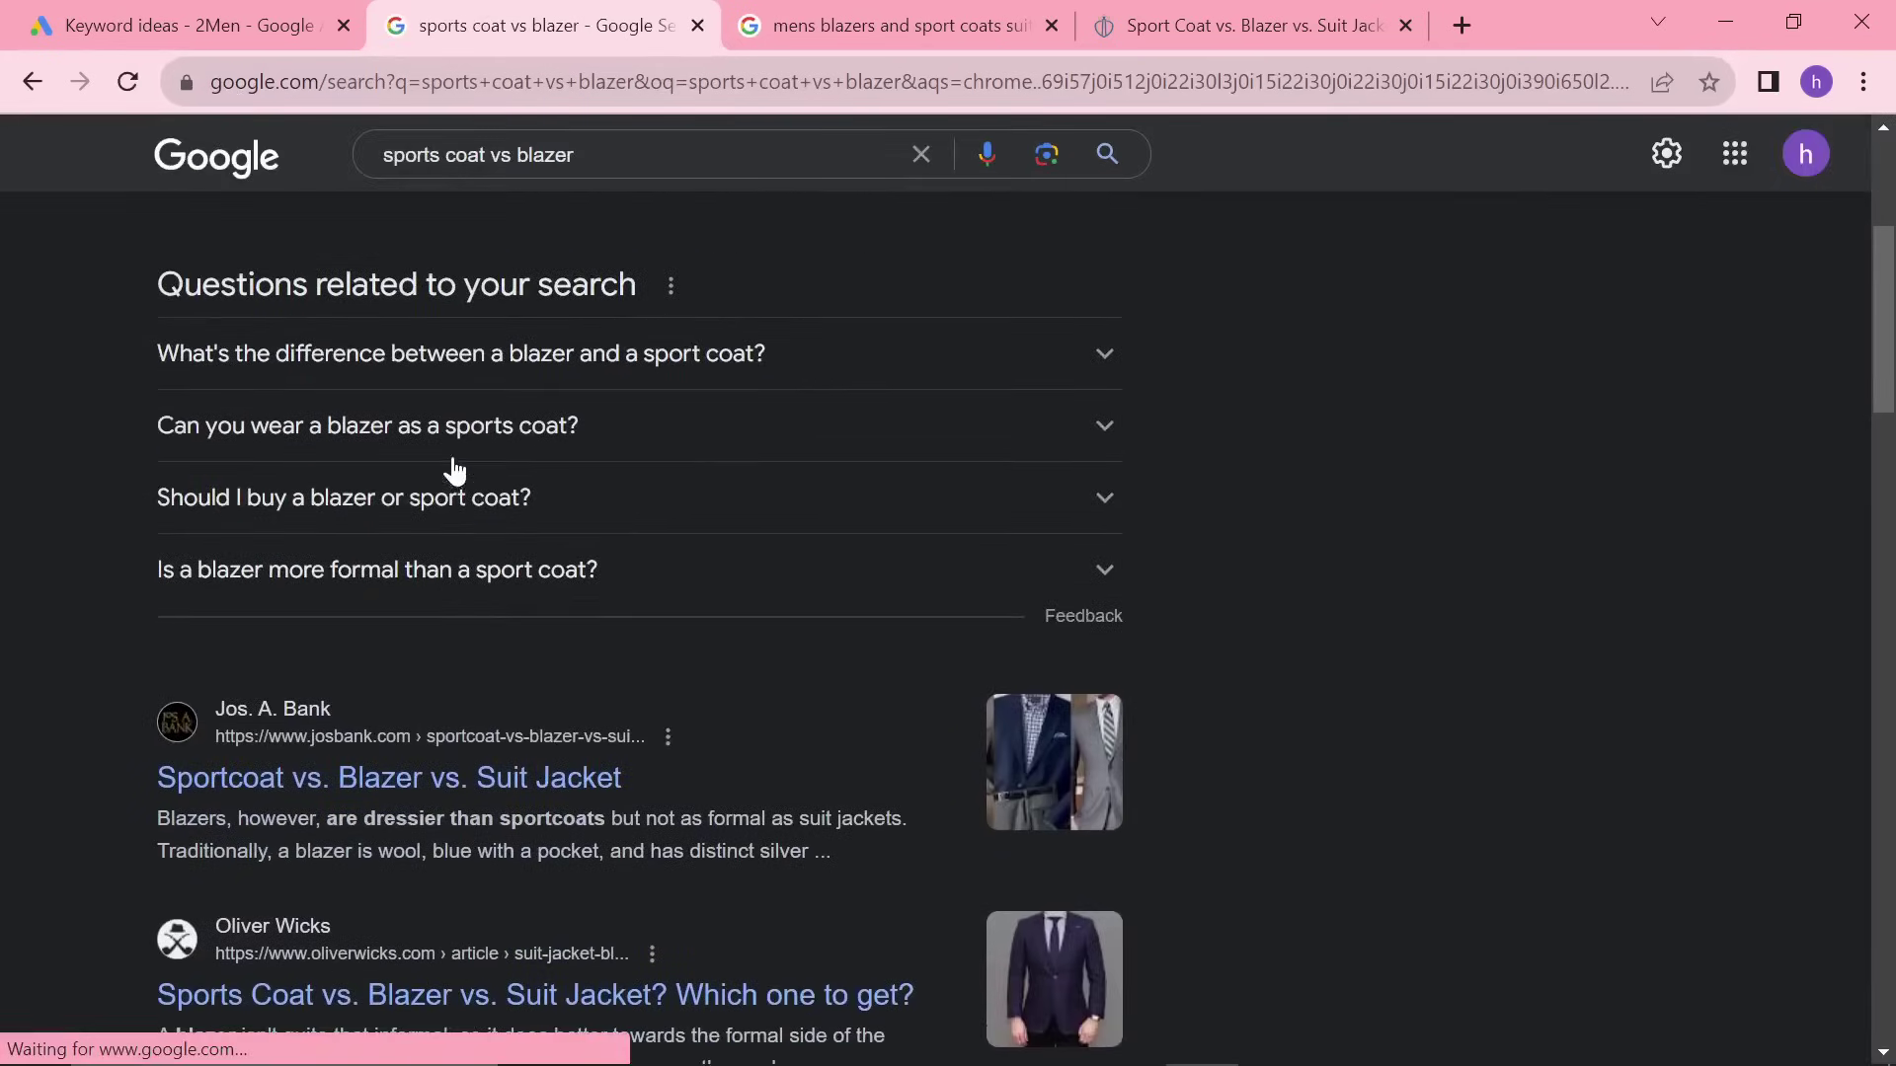
scroll(306, 607, "up", 2)
Expand the blazer-or-sport-coat, jeans and hoodie People also ask questions to reveal more
left_click(360, 657)
left_click(375, 647)
scroll(395, 750, "down", 2)
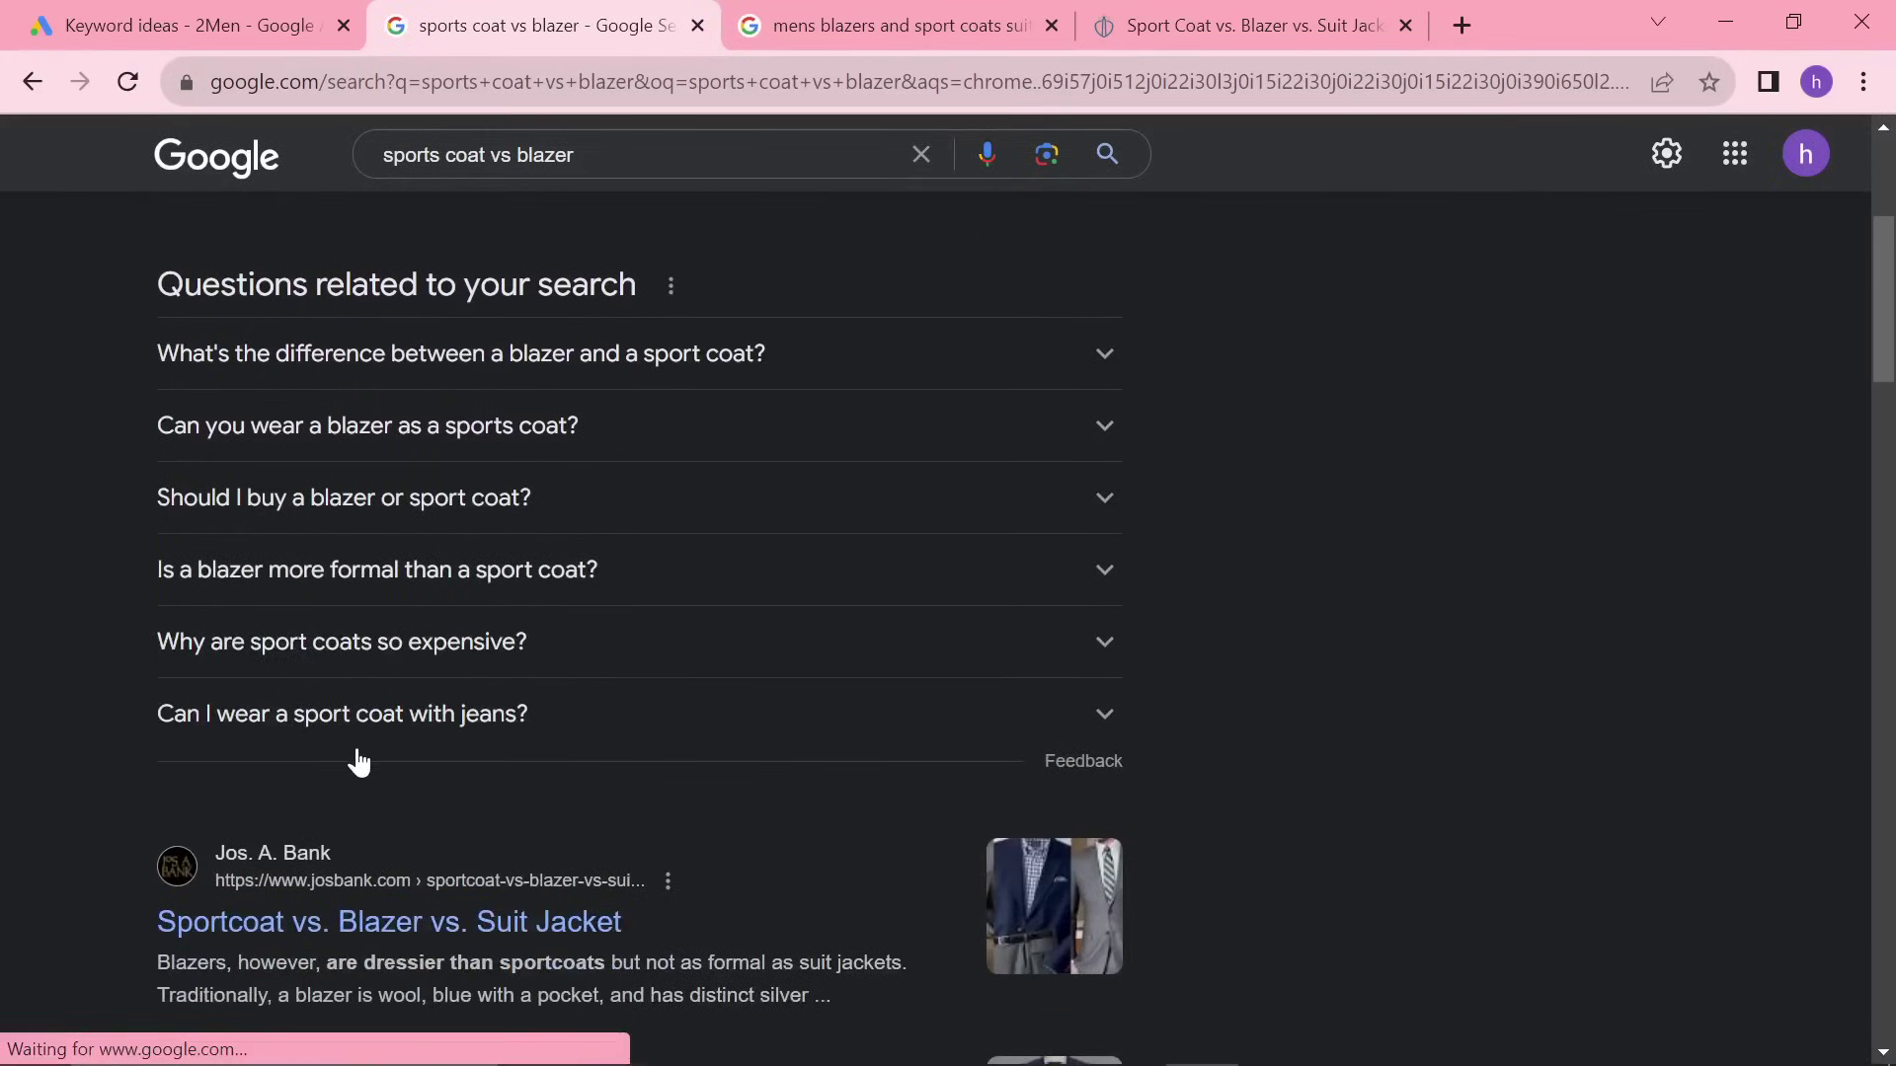
left_click(364, 725)
left_click(415, 724)
scroll(470, 724, "down", 2)
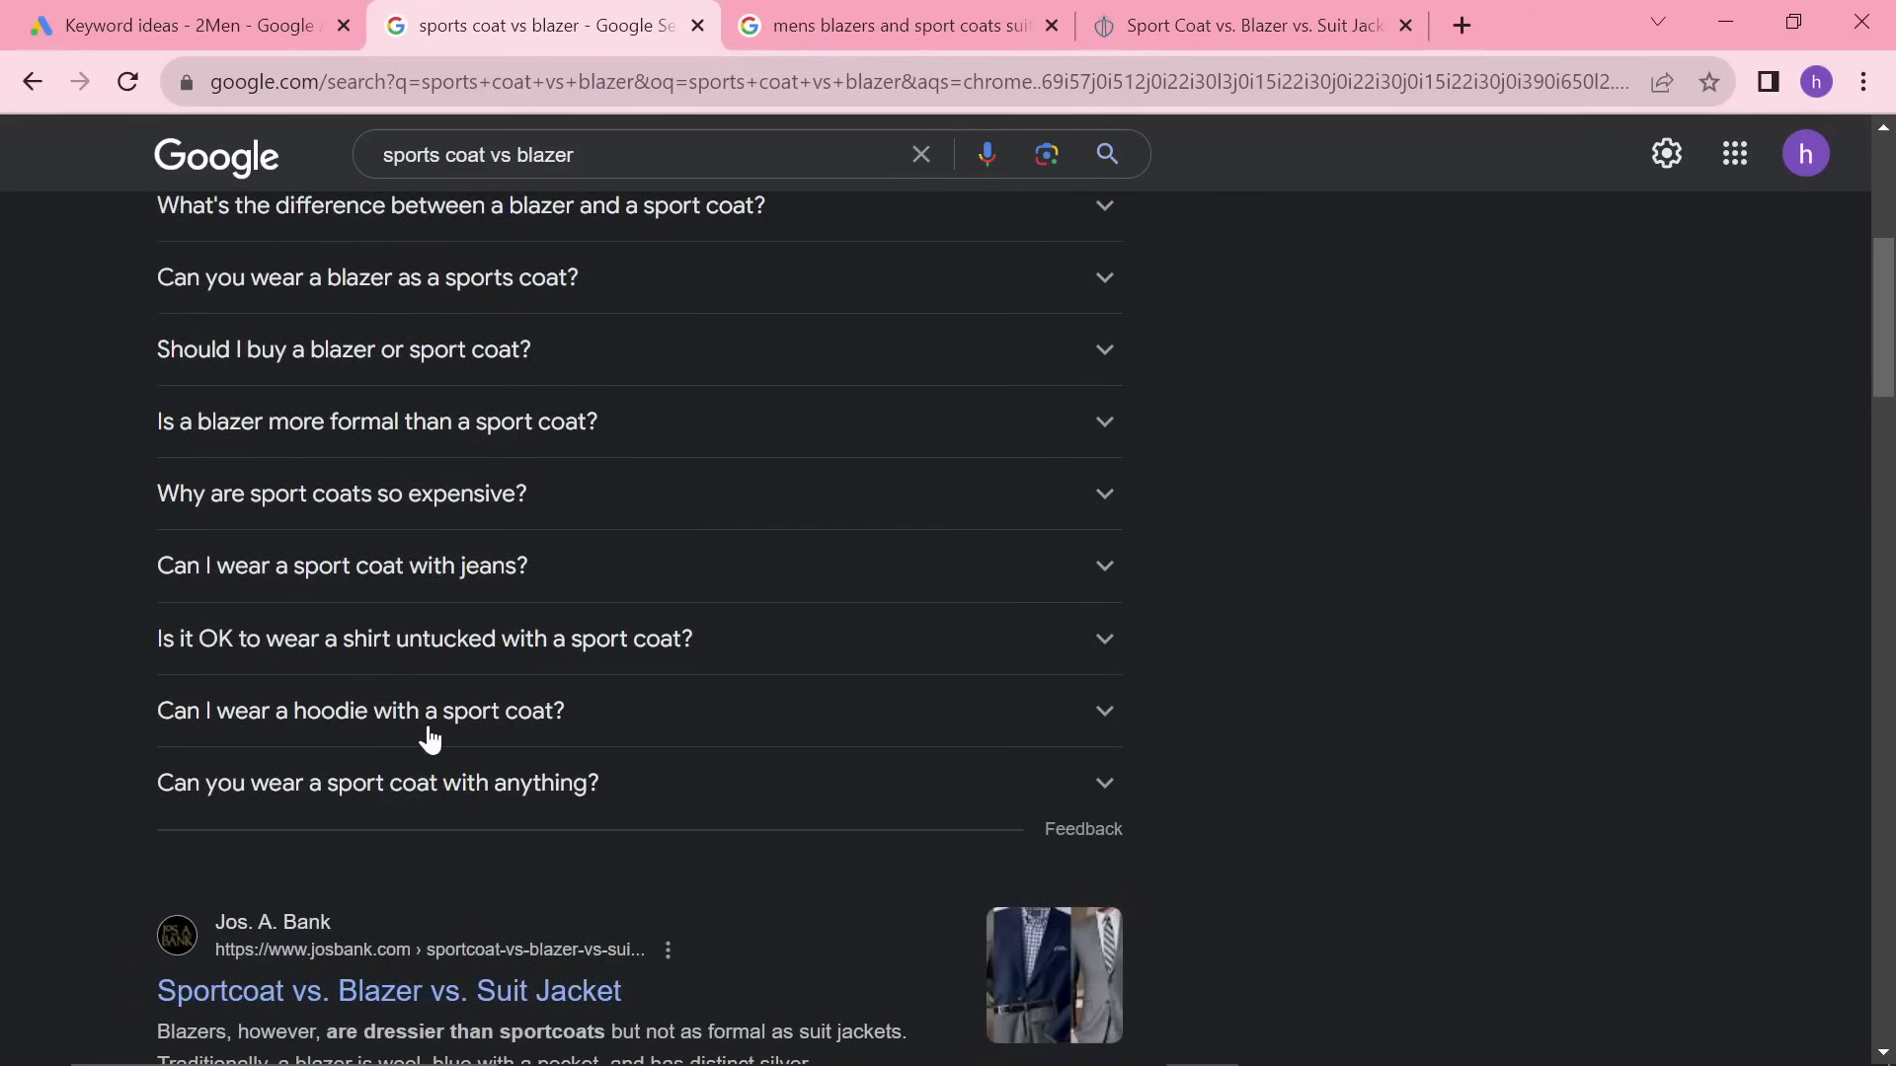
scroll(425, 740, "up", 2)
left_click(487, 861)
left_click(455, 863)
scroll(469, 850, "down", 2)
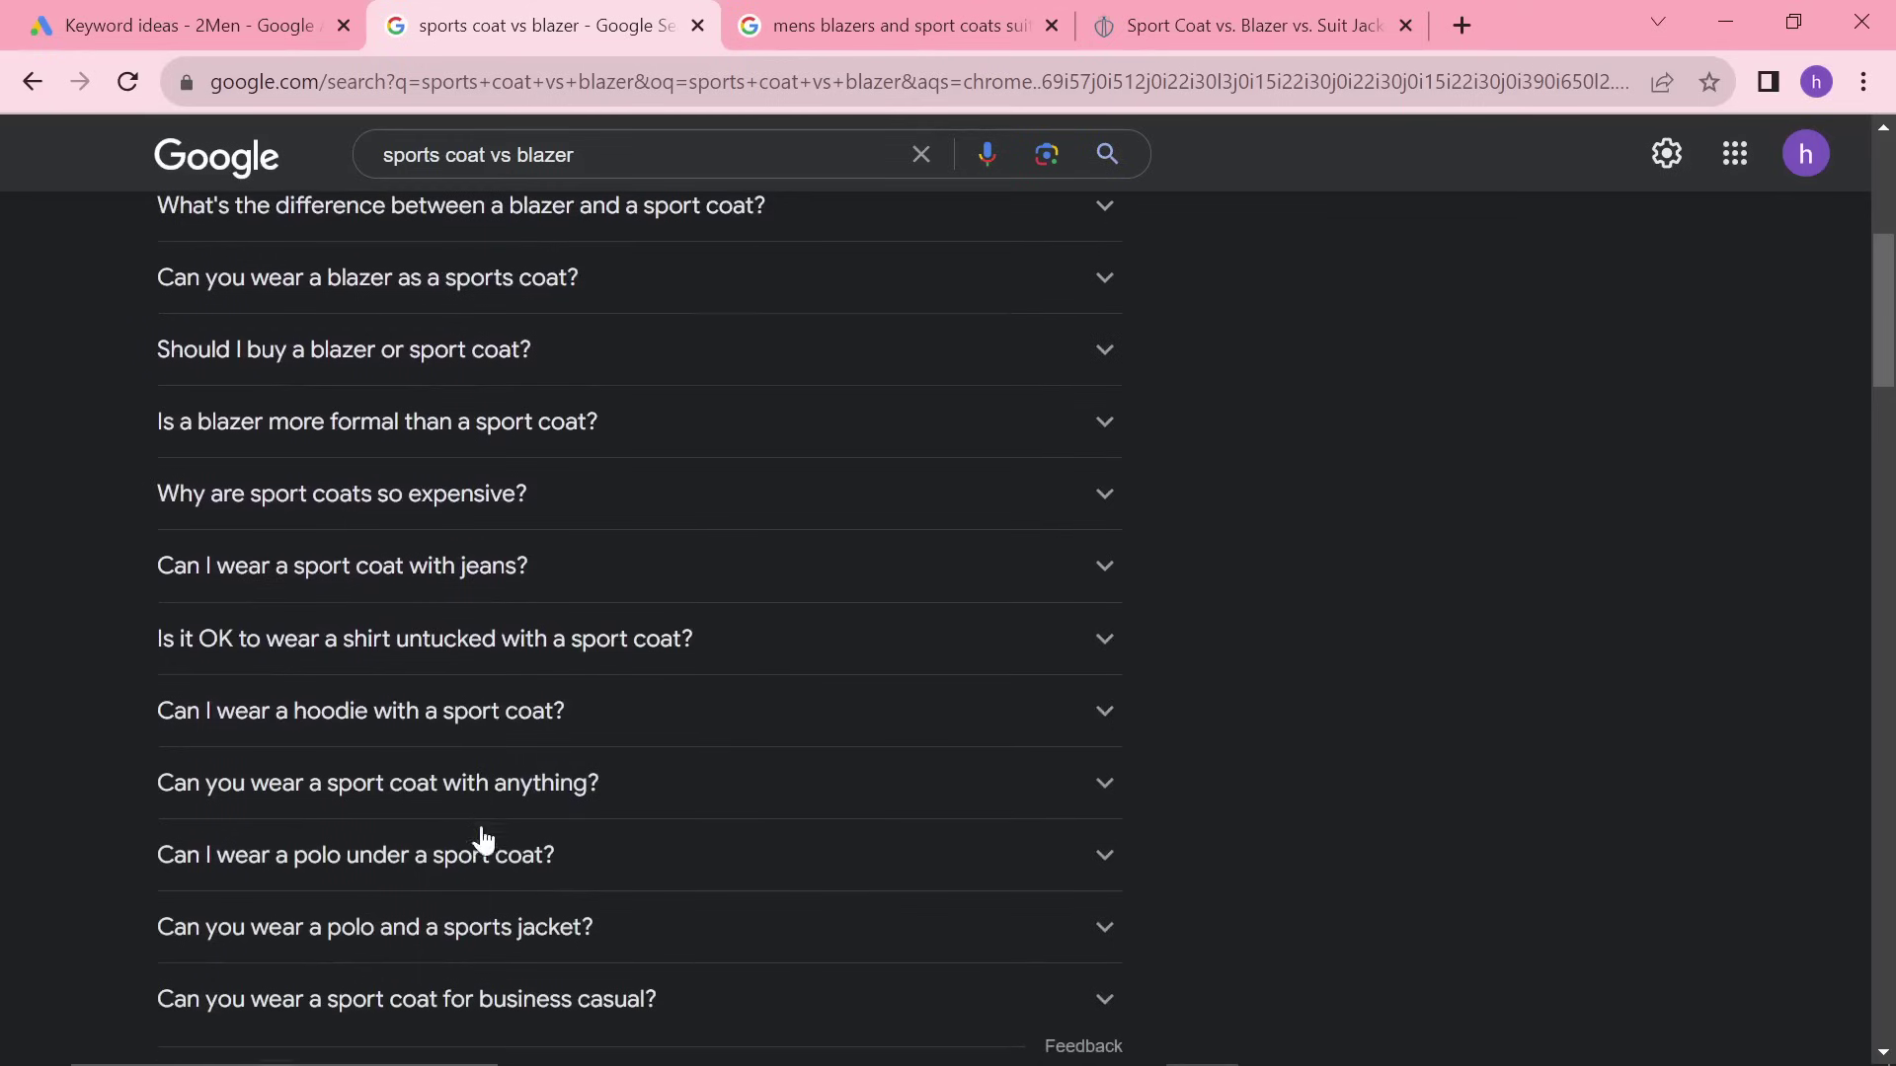
scroll(576, 760, "down", 4)
scroll(494, 592, "up", 5)
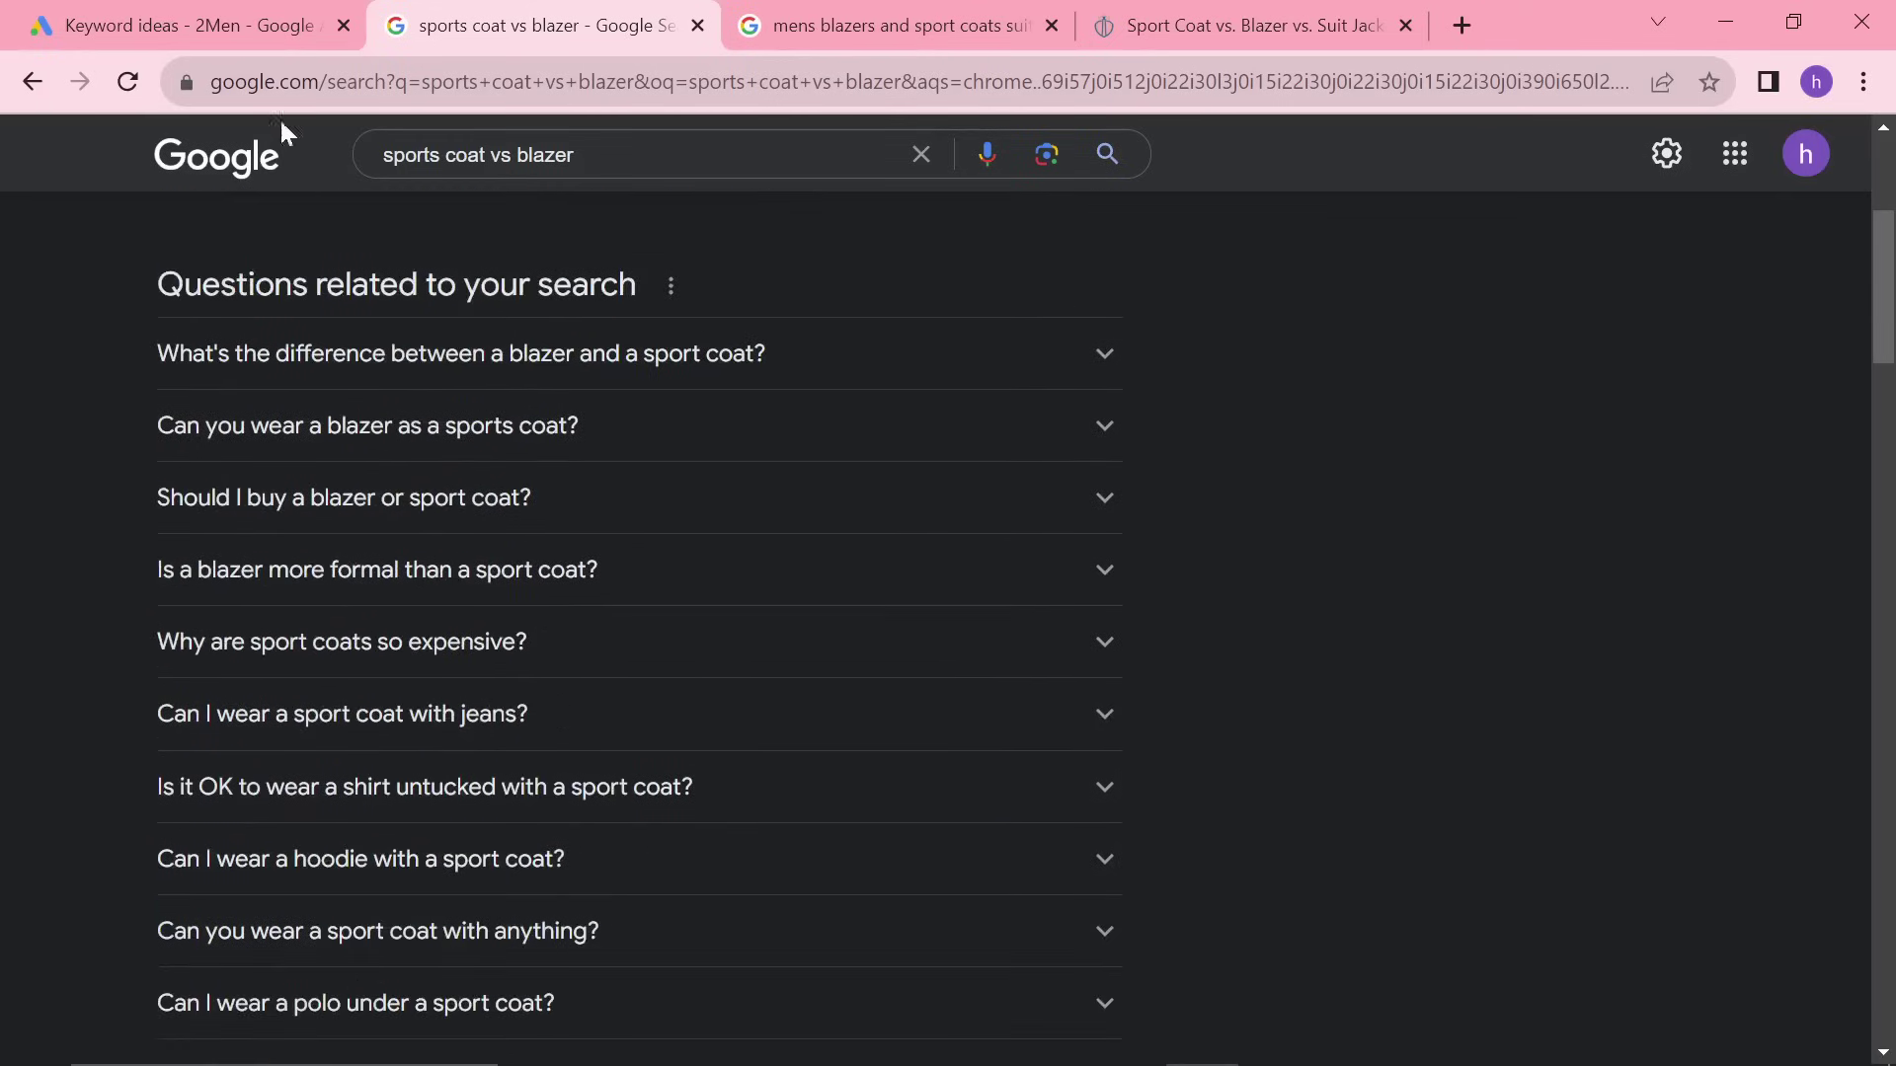
Sort the Keyword Planner ideas by average monthly searches, then switch to the ChatGPT window
left_click(212, 28)
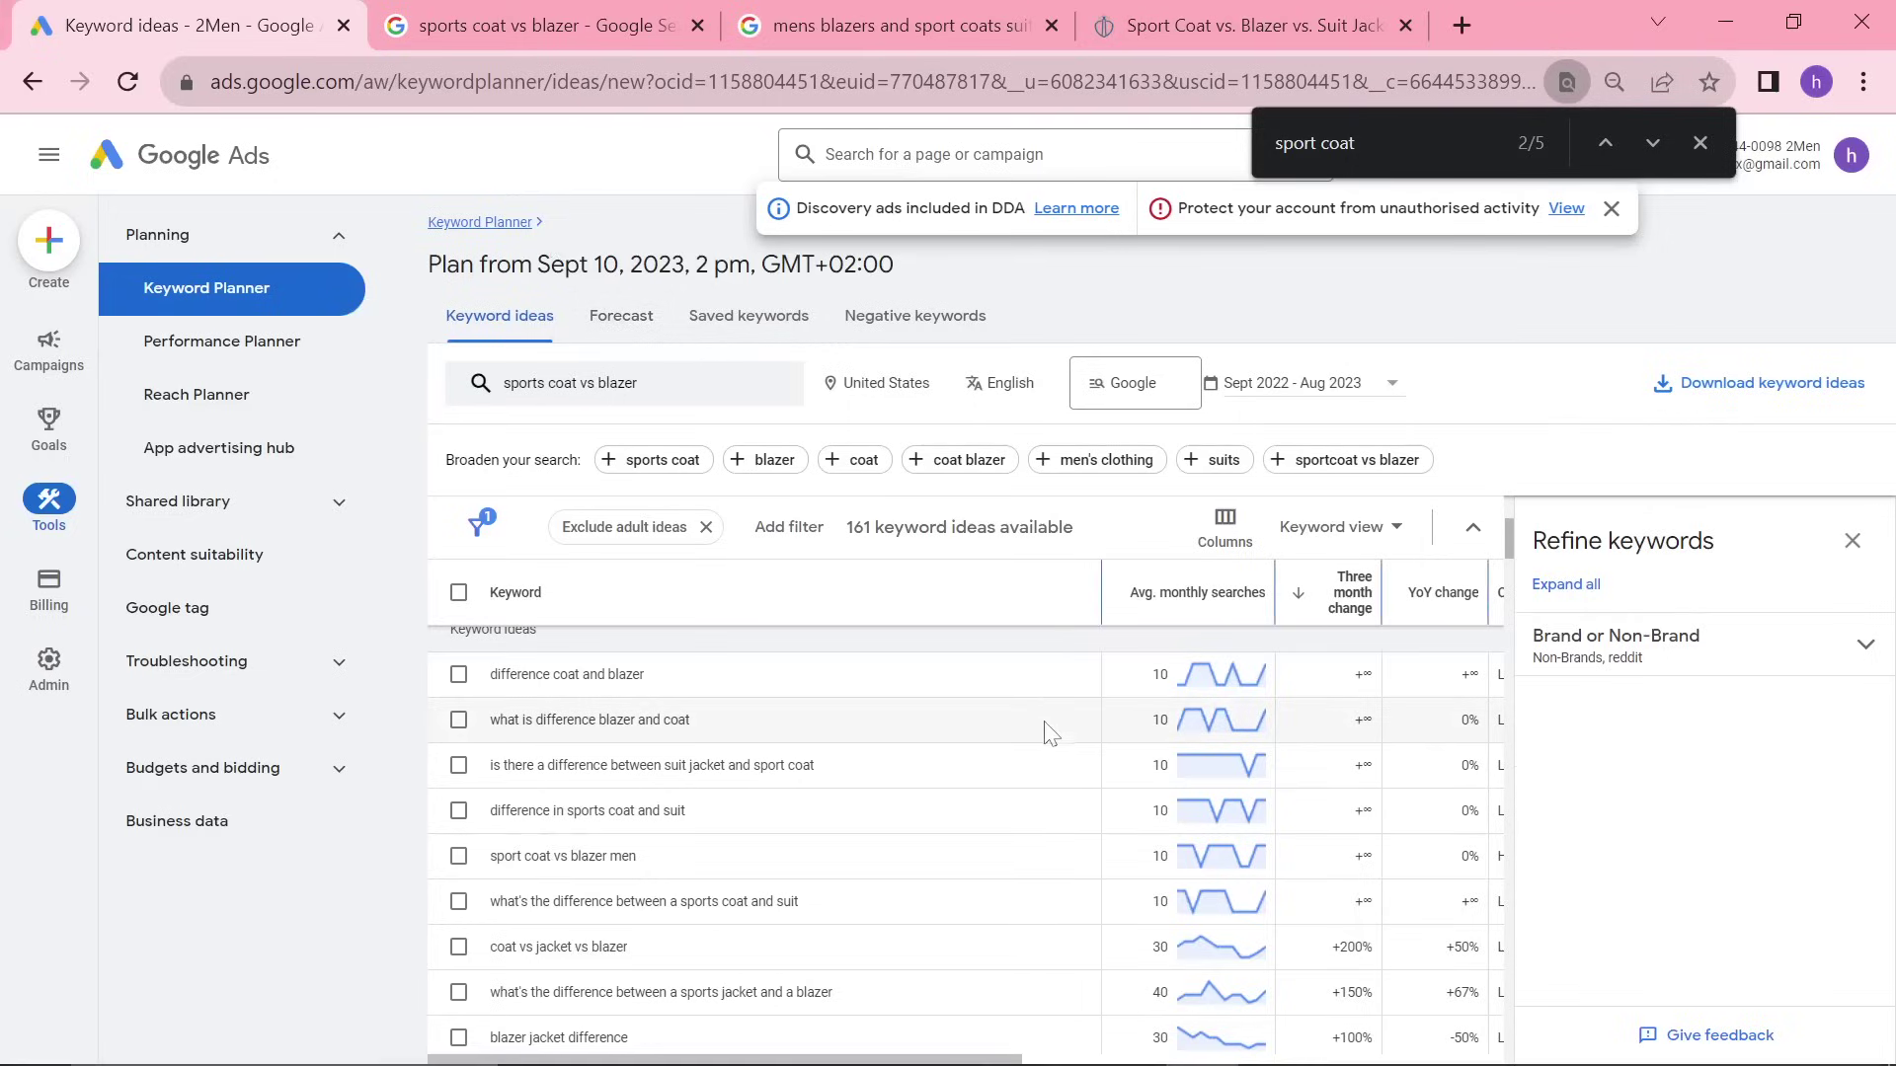
left_click(1224, 585)
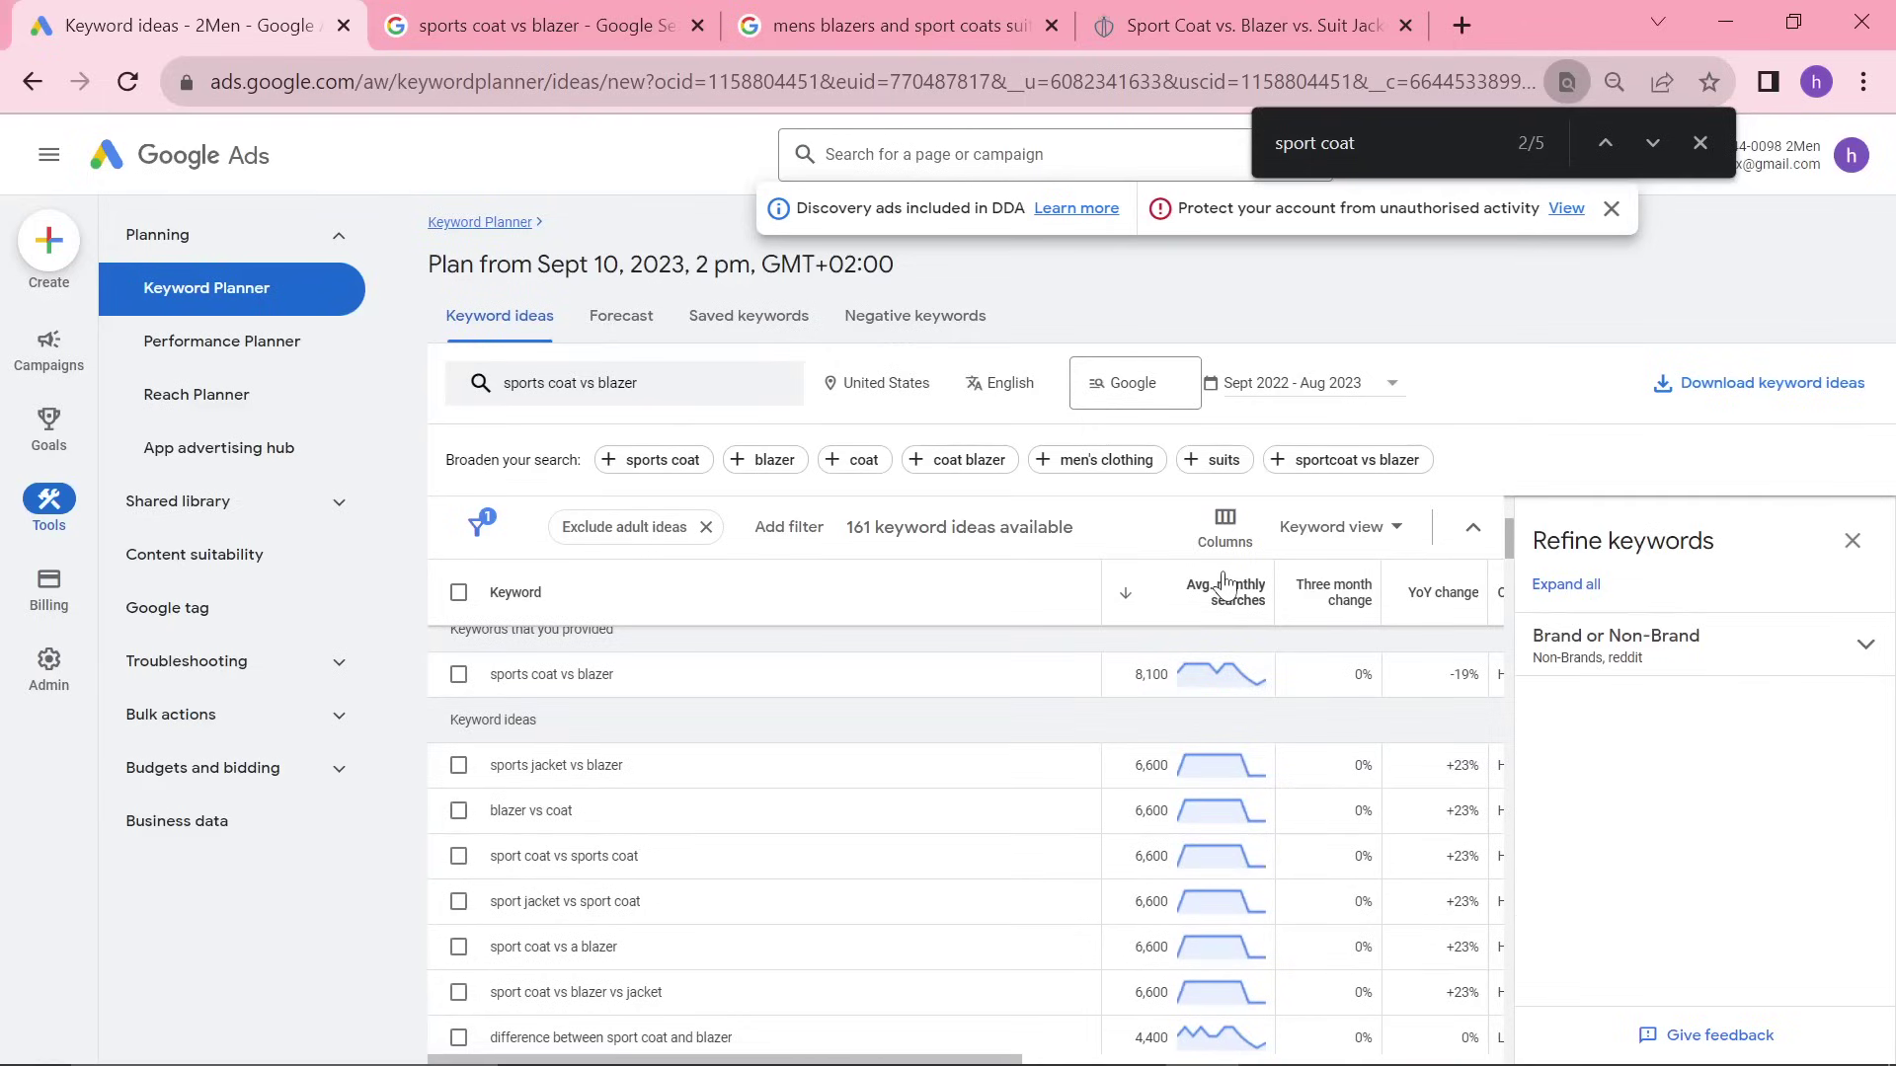
left_click(716, 38)
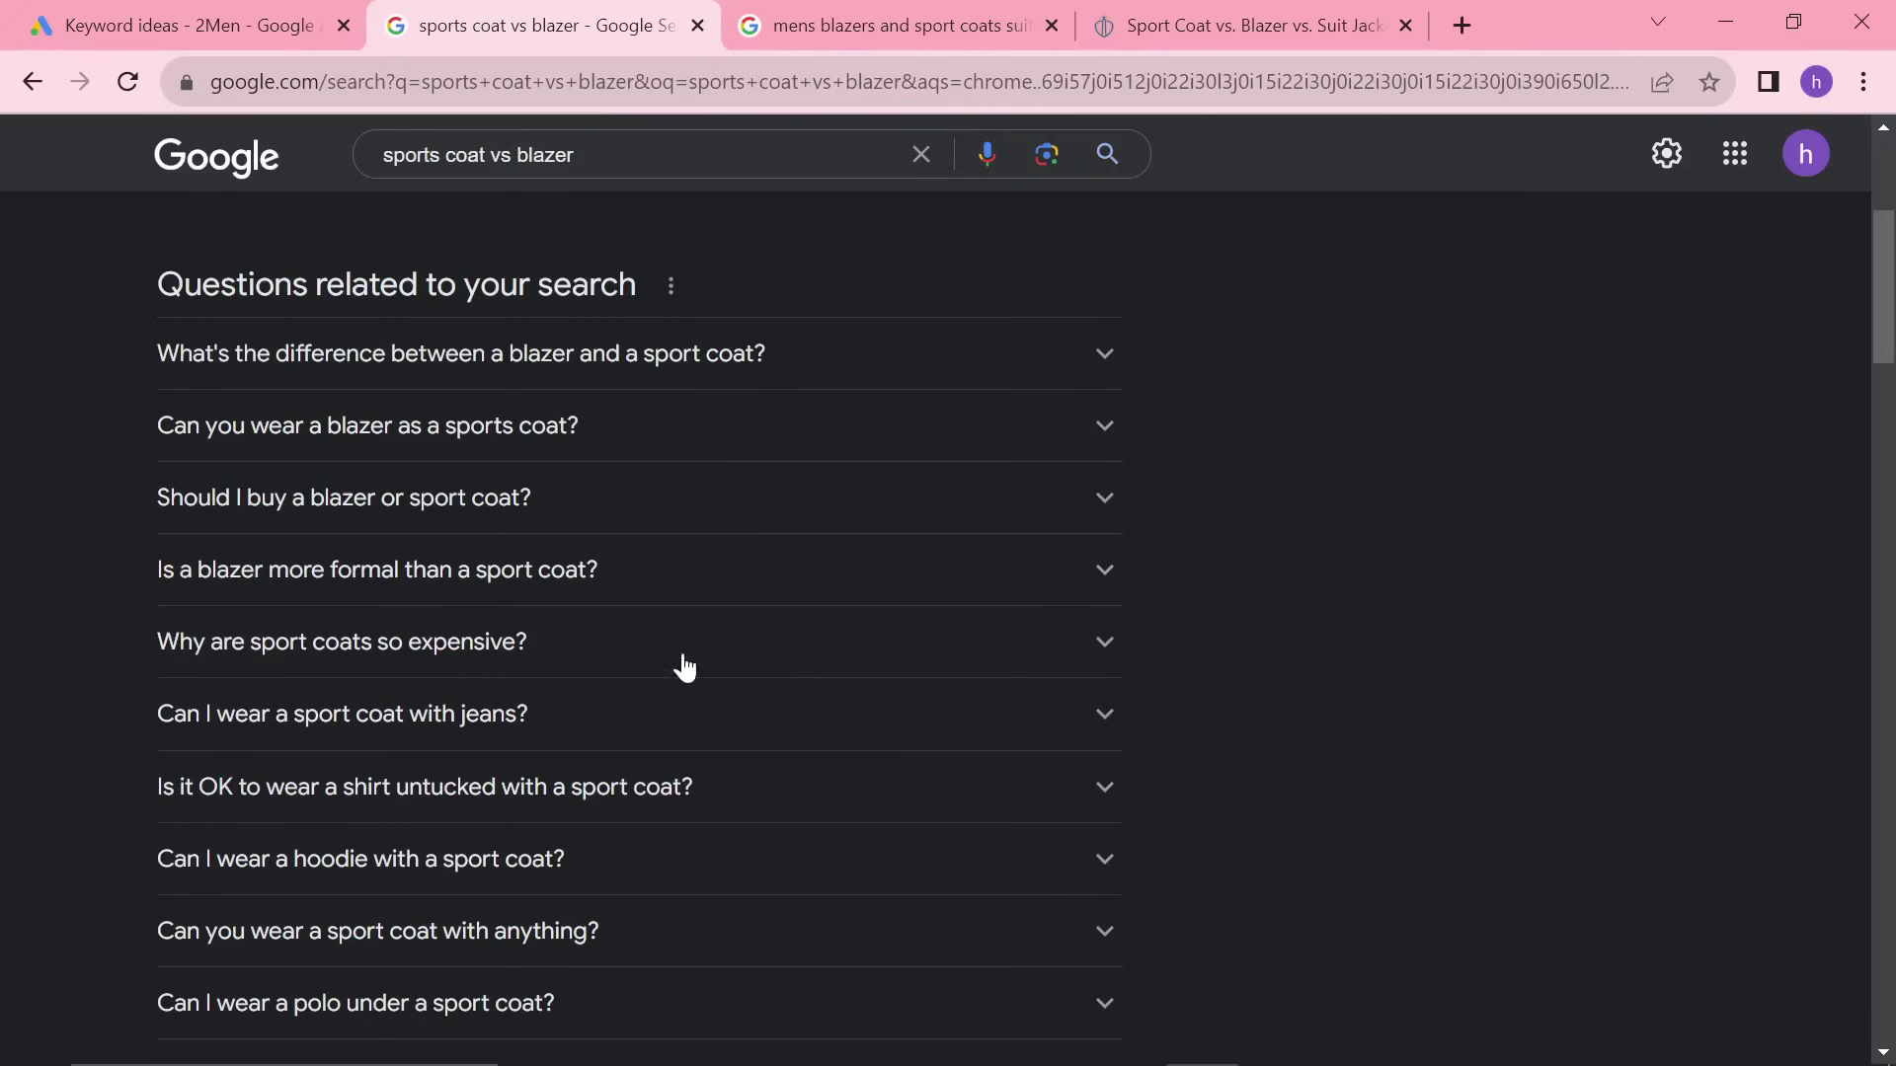
scroll(719, 678, "down", 1)
scroll(684, 686, "up", 1)
left_click(158, 3)
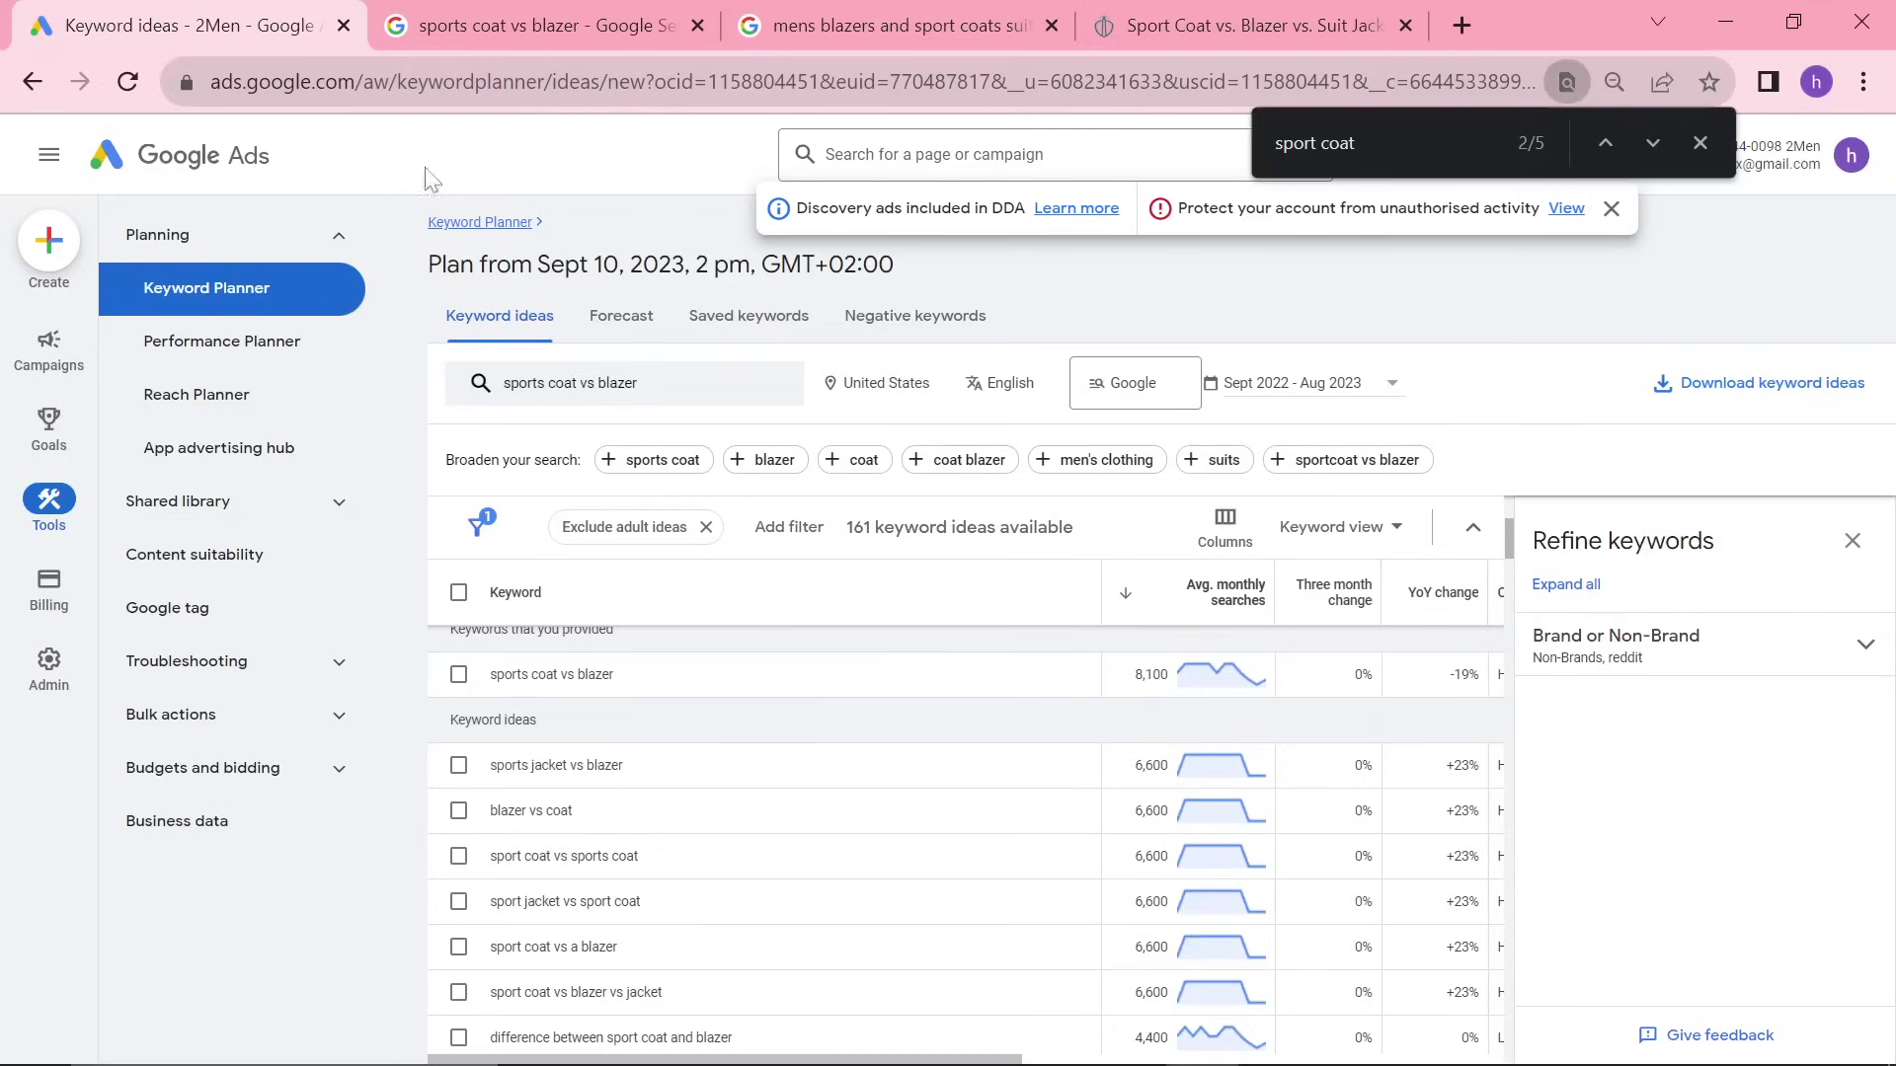
key("alt+Tab")
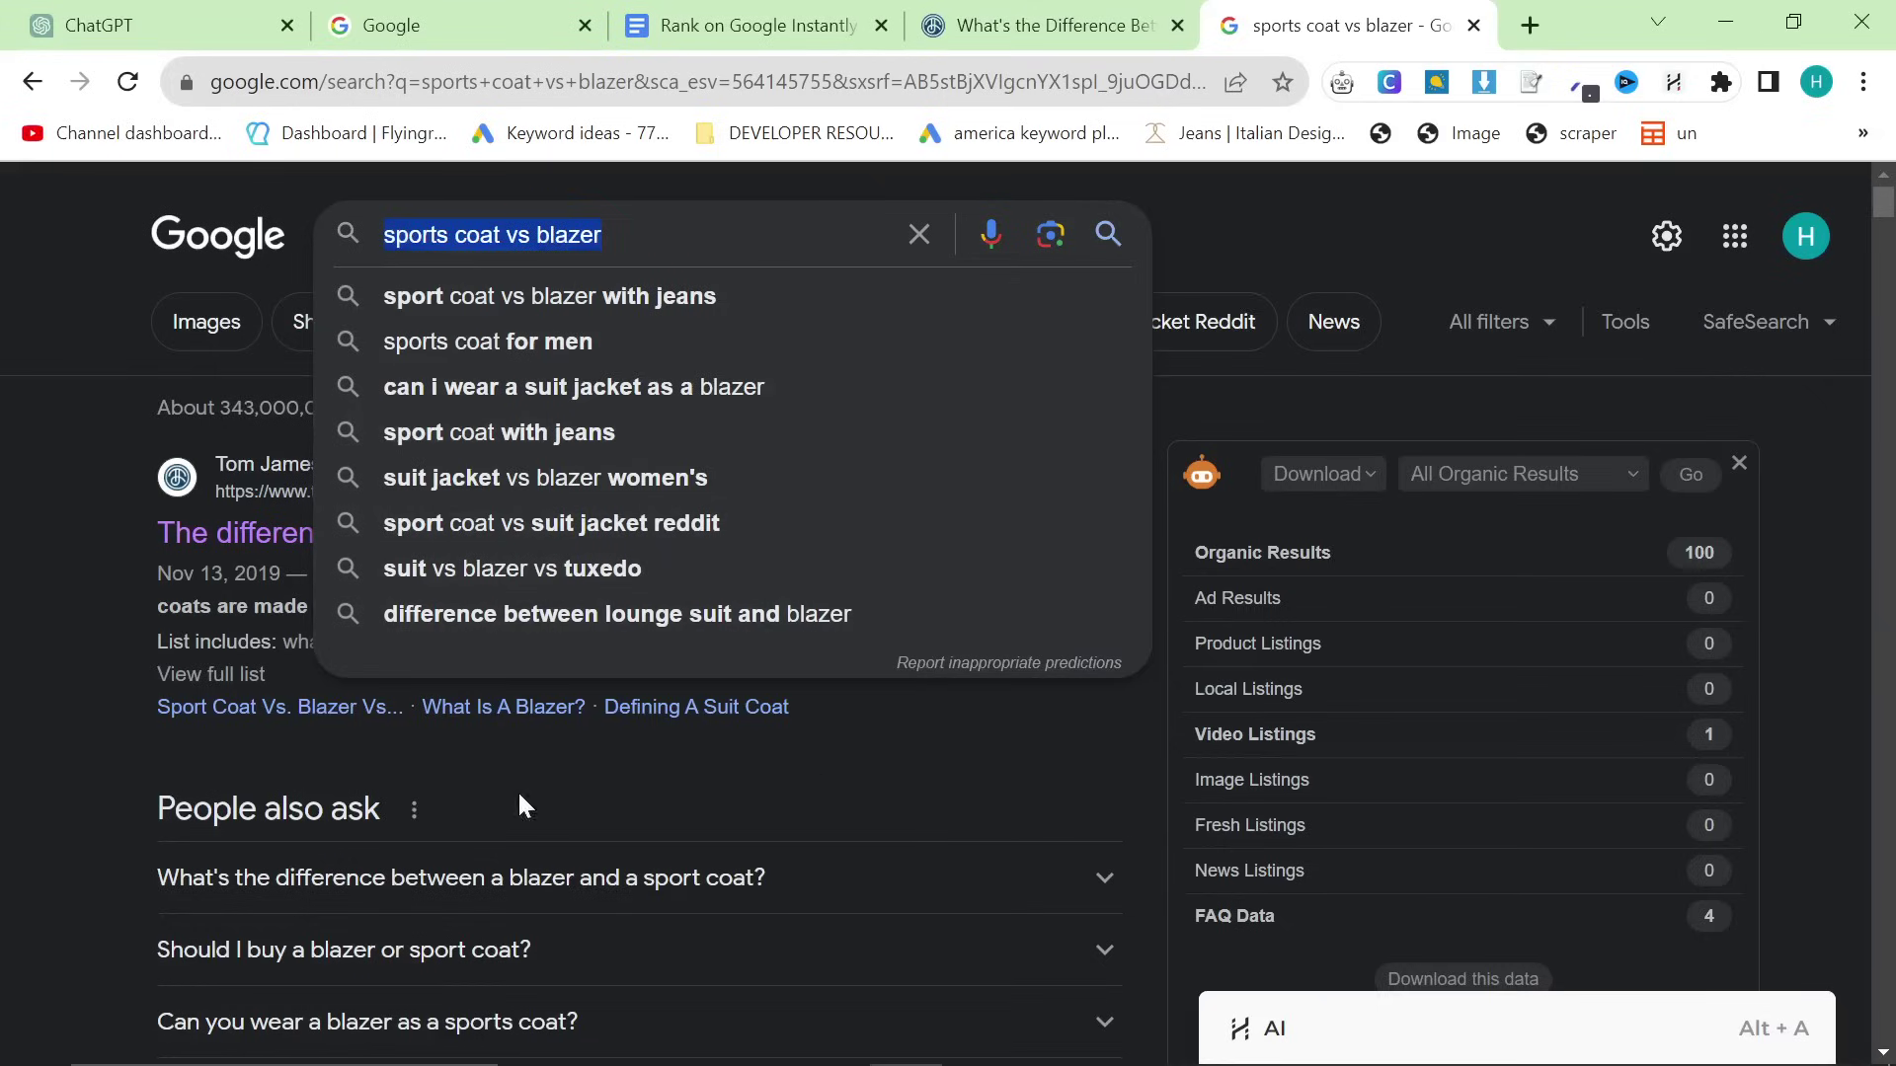
left_click(56, 637)
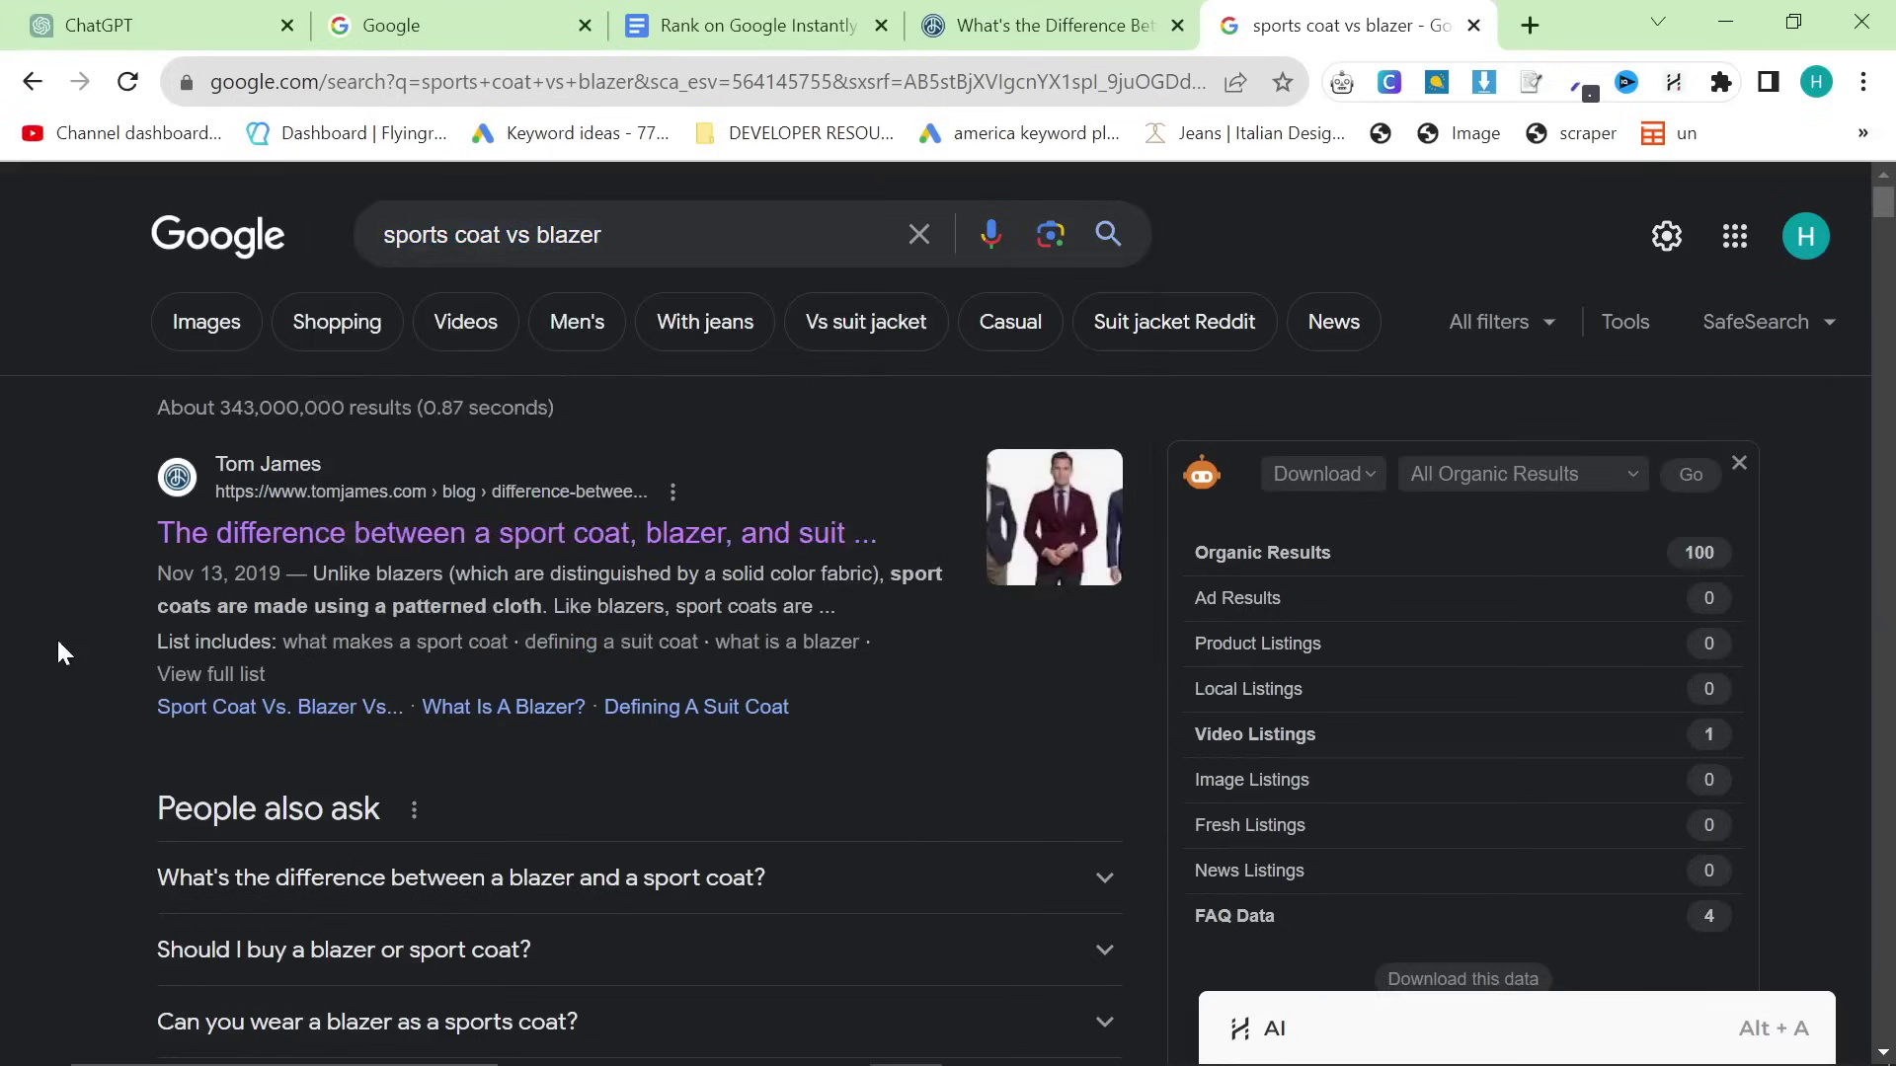
Tell ChatGPT you'll supply article information and it should wait for 'LET'S GO CHATGPT' before writing
left_click(237, 12)
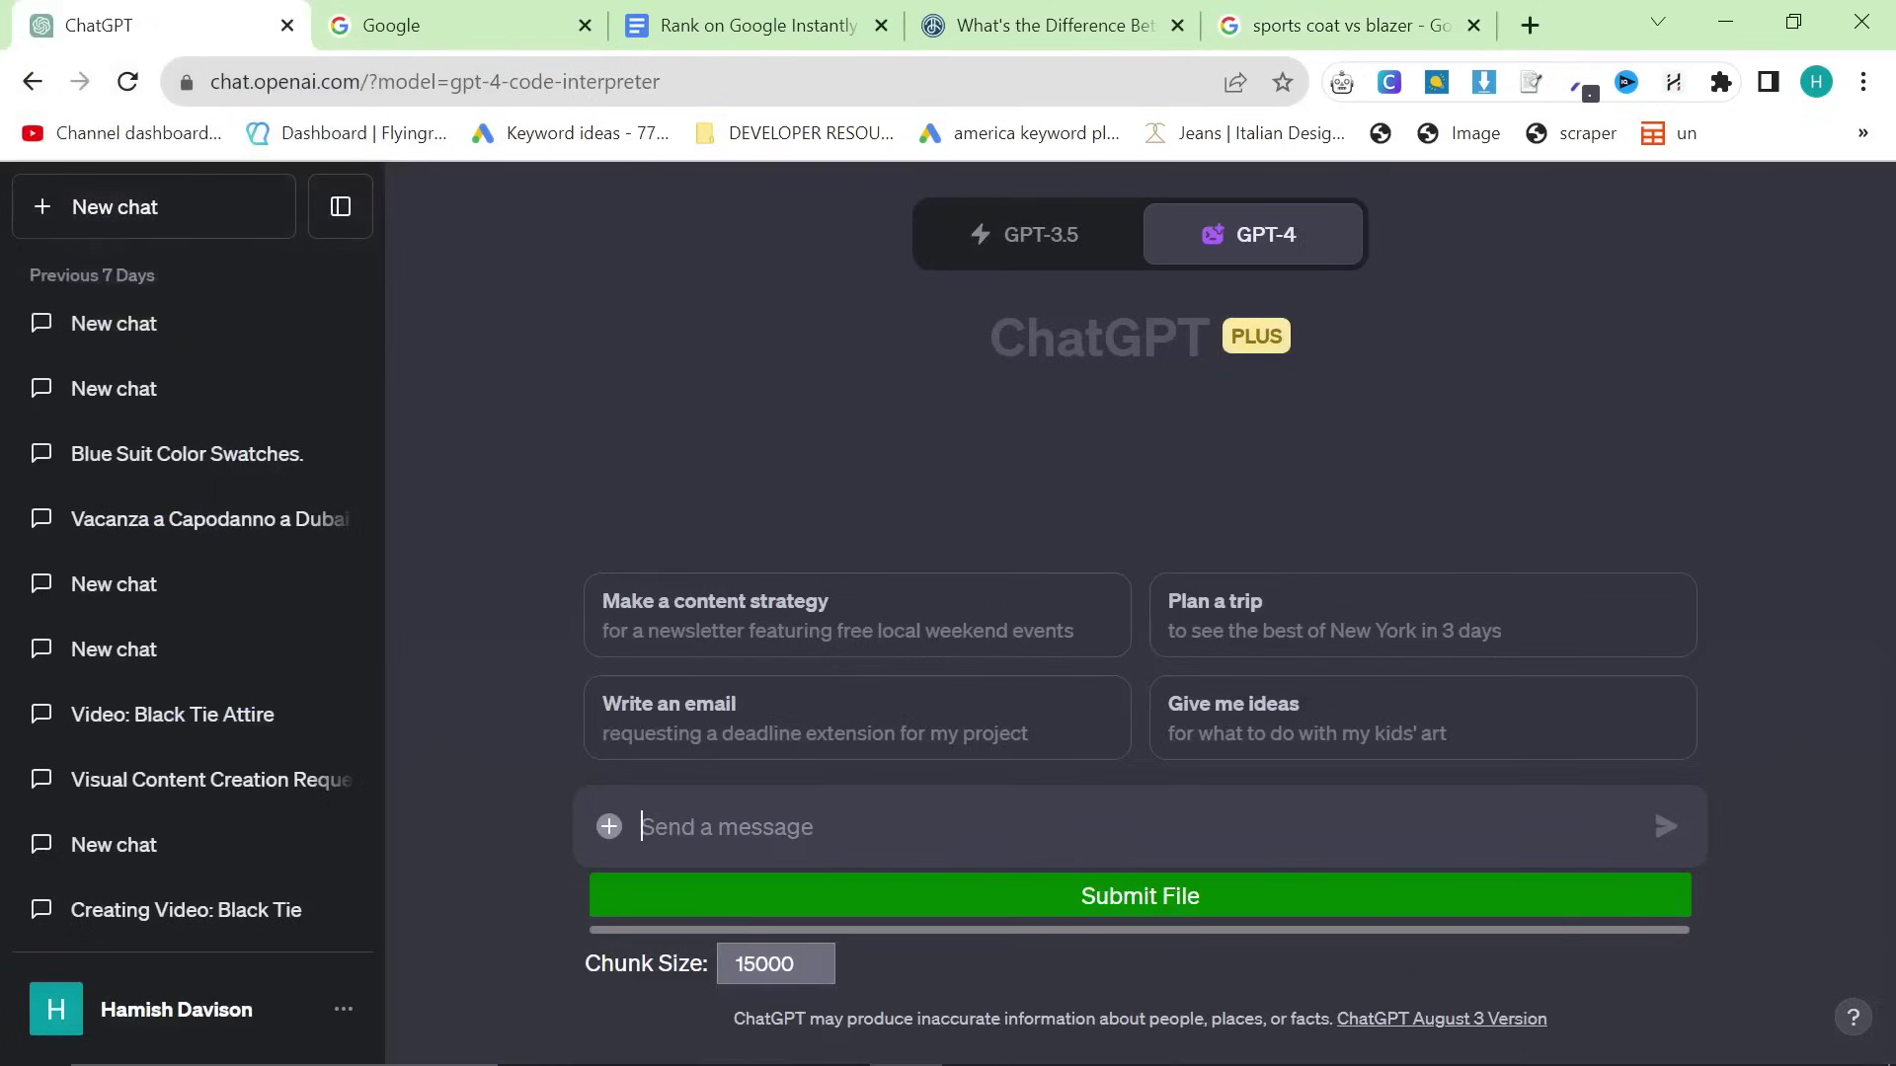
type("Hi")
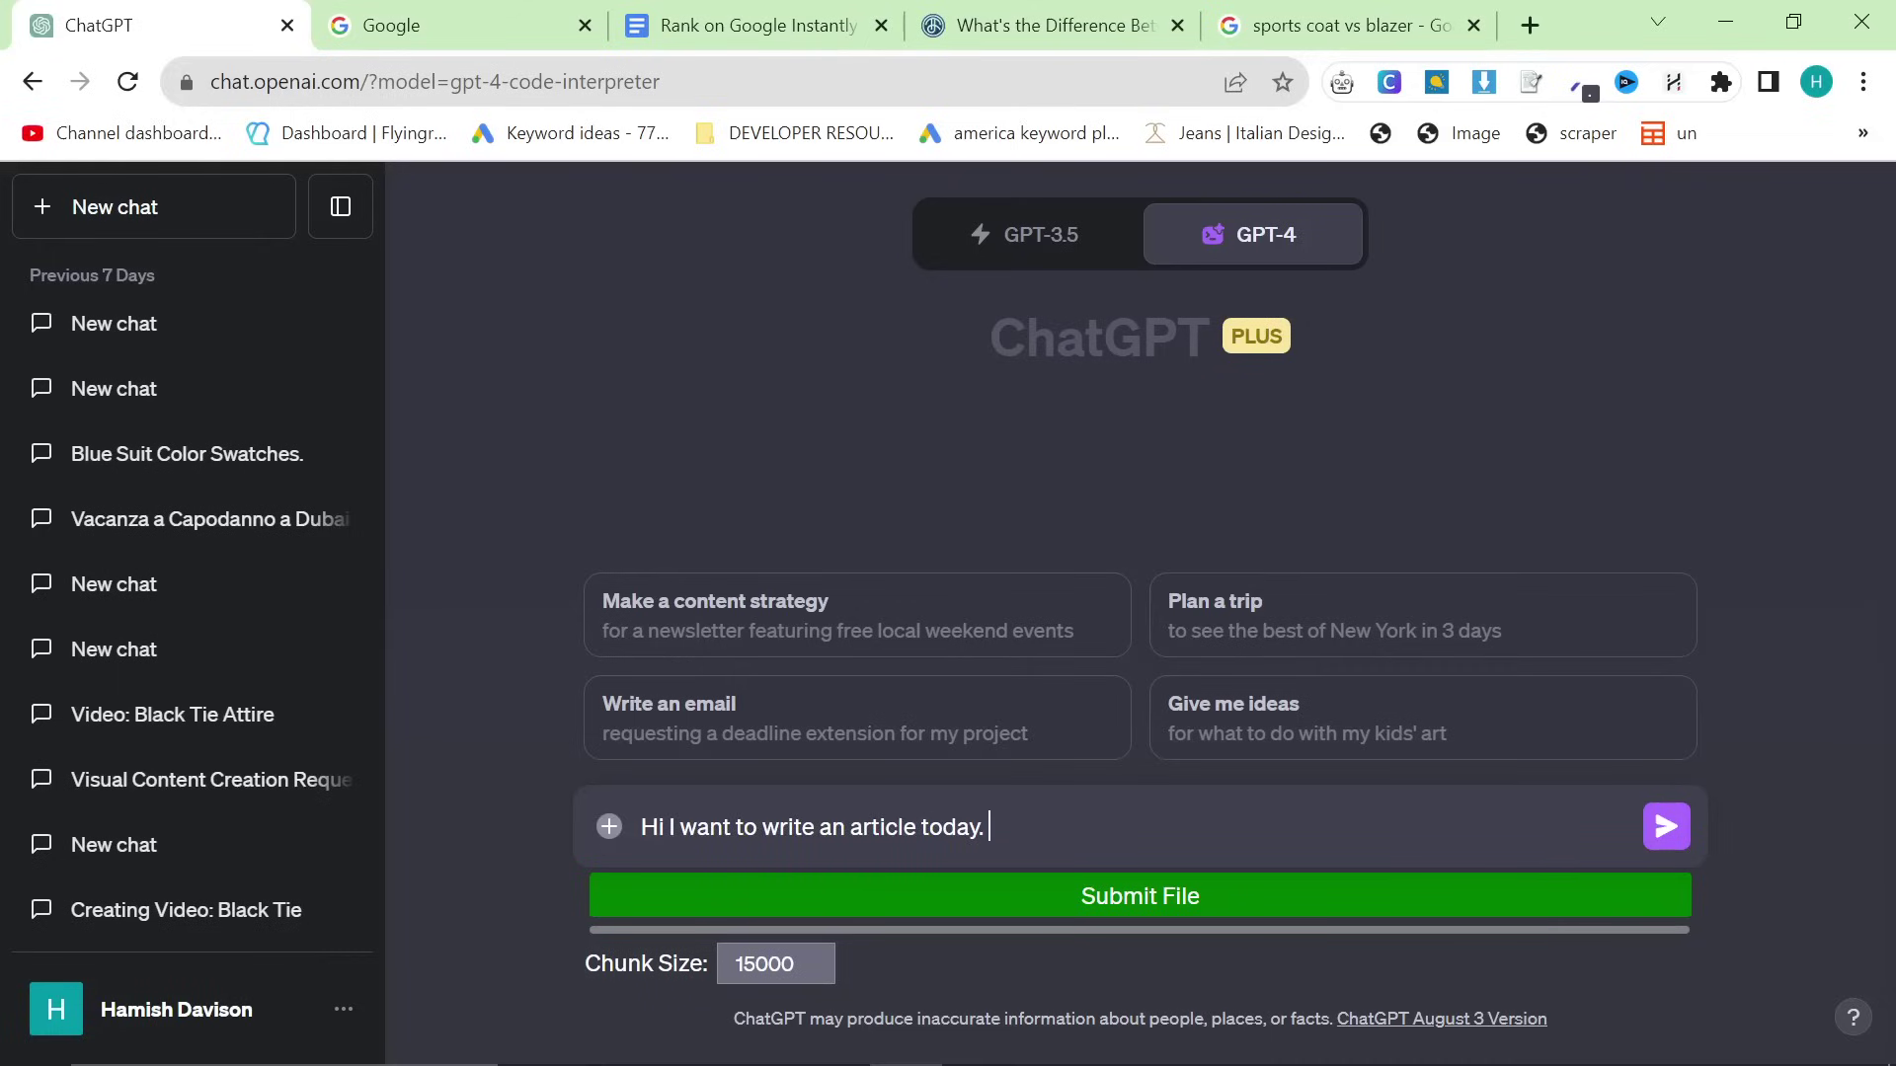
type("I want to write an article today. I am going to d")
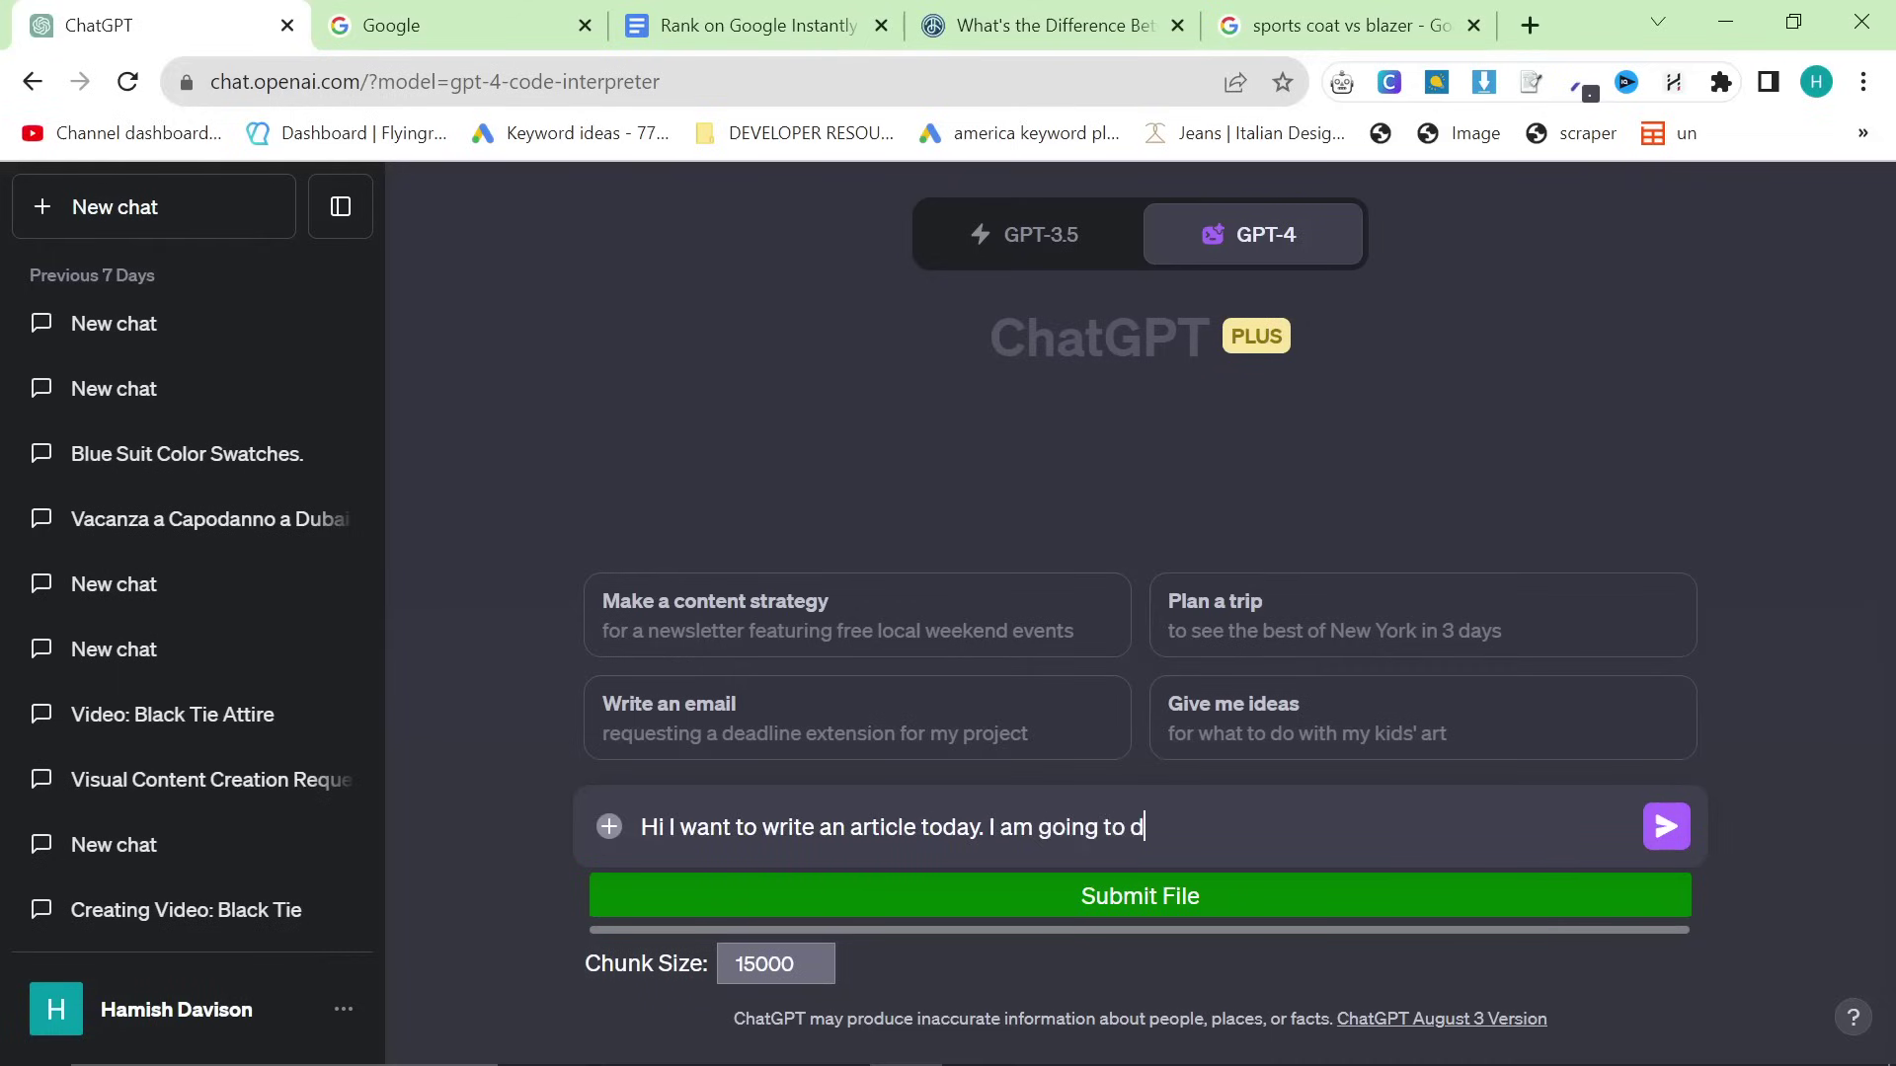
key("BackSpace")
type("give you information one prompt at a")
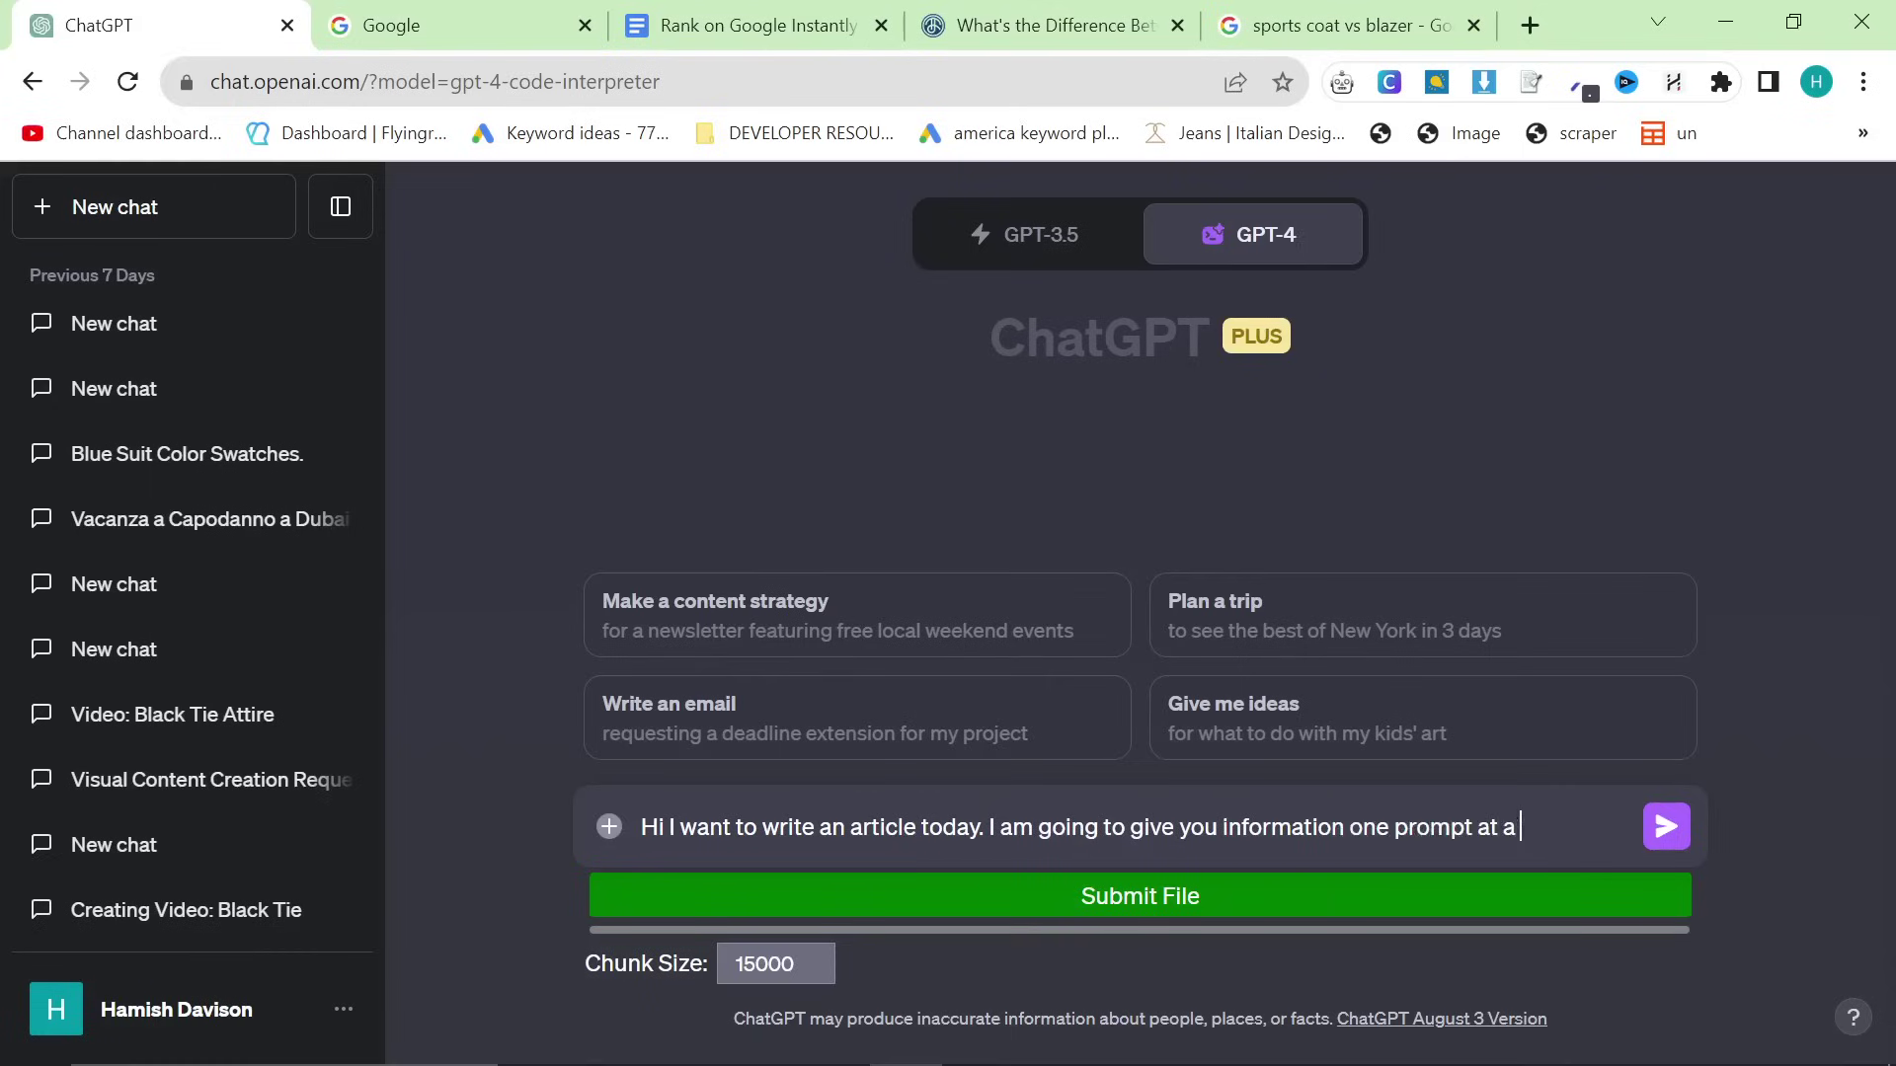
type("o")
key("BackSpace")
key("BackSpace")
key("BackSpace")
key("BackSpace")
type("O NOT START WRITING UNTIL I SAY LET'S GO CHAT")
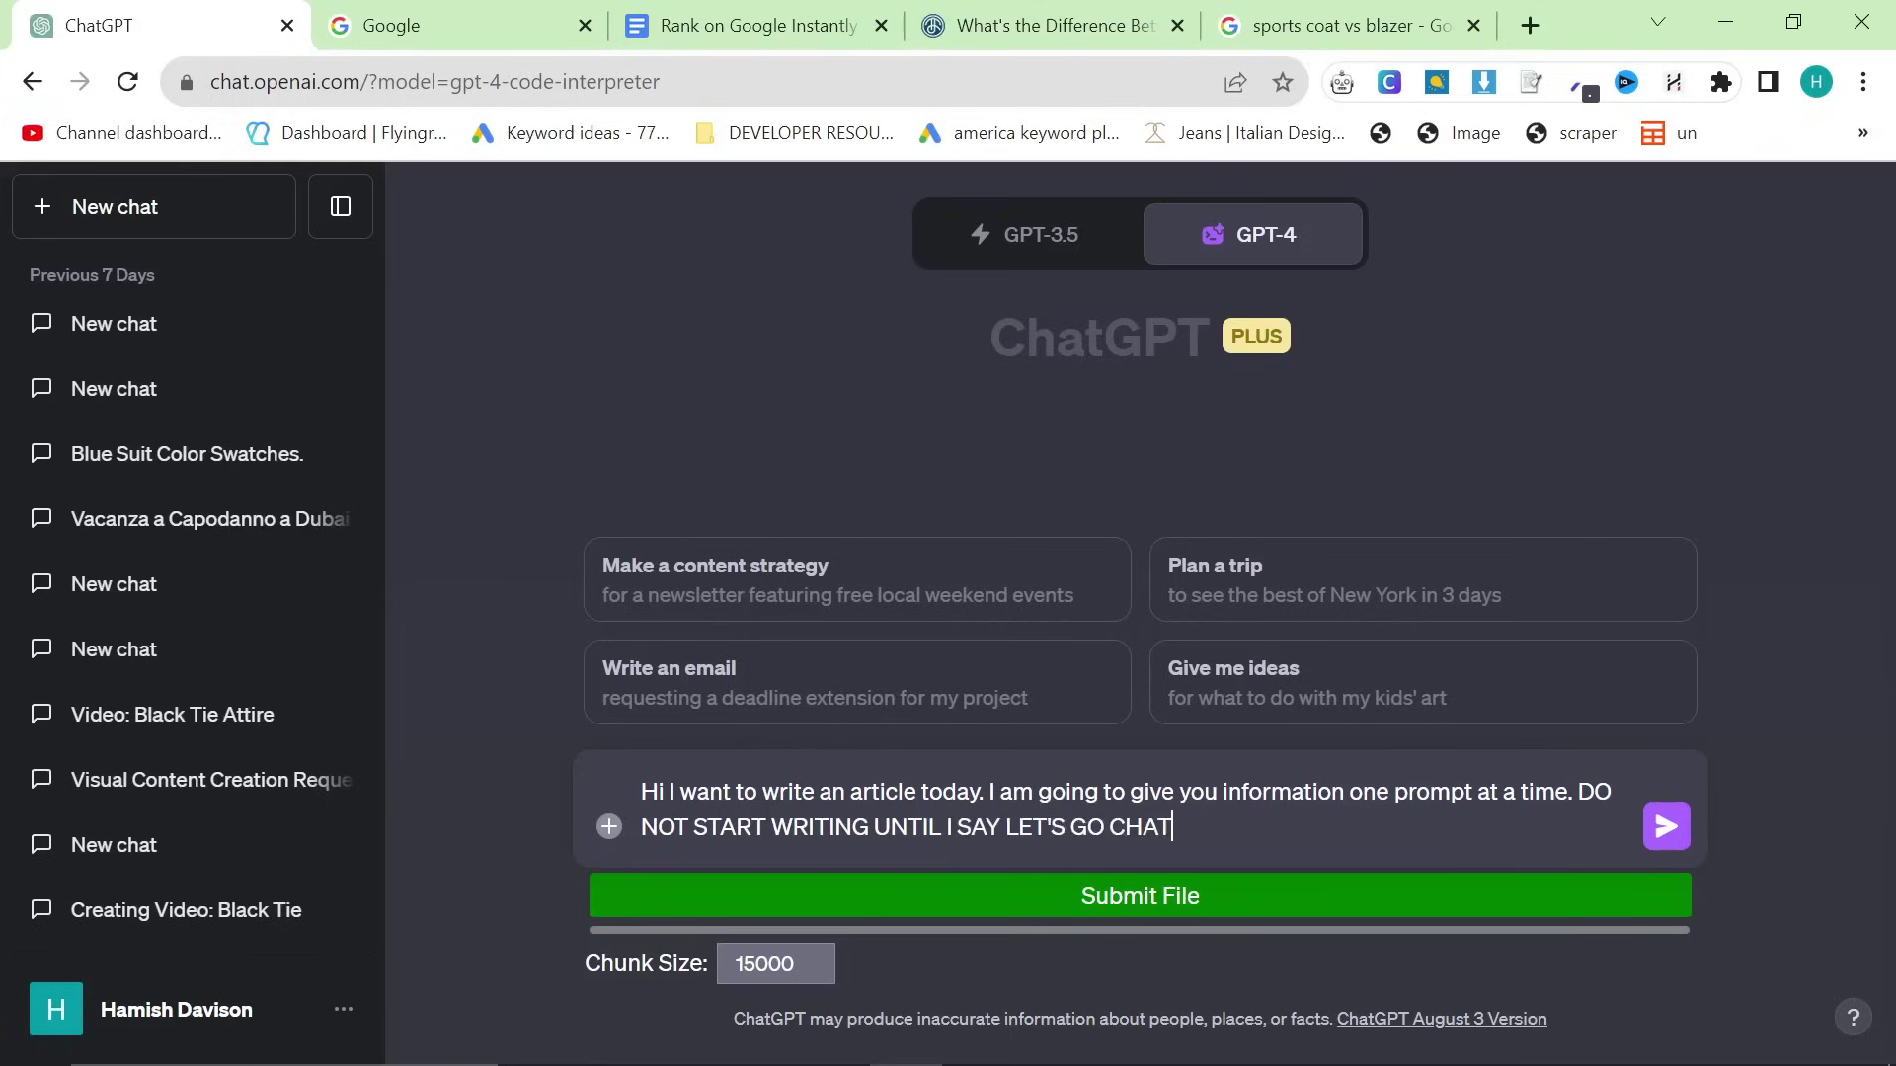
type("nderstand?")
key("Return")
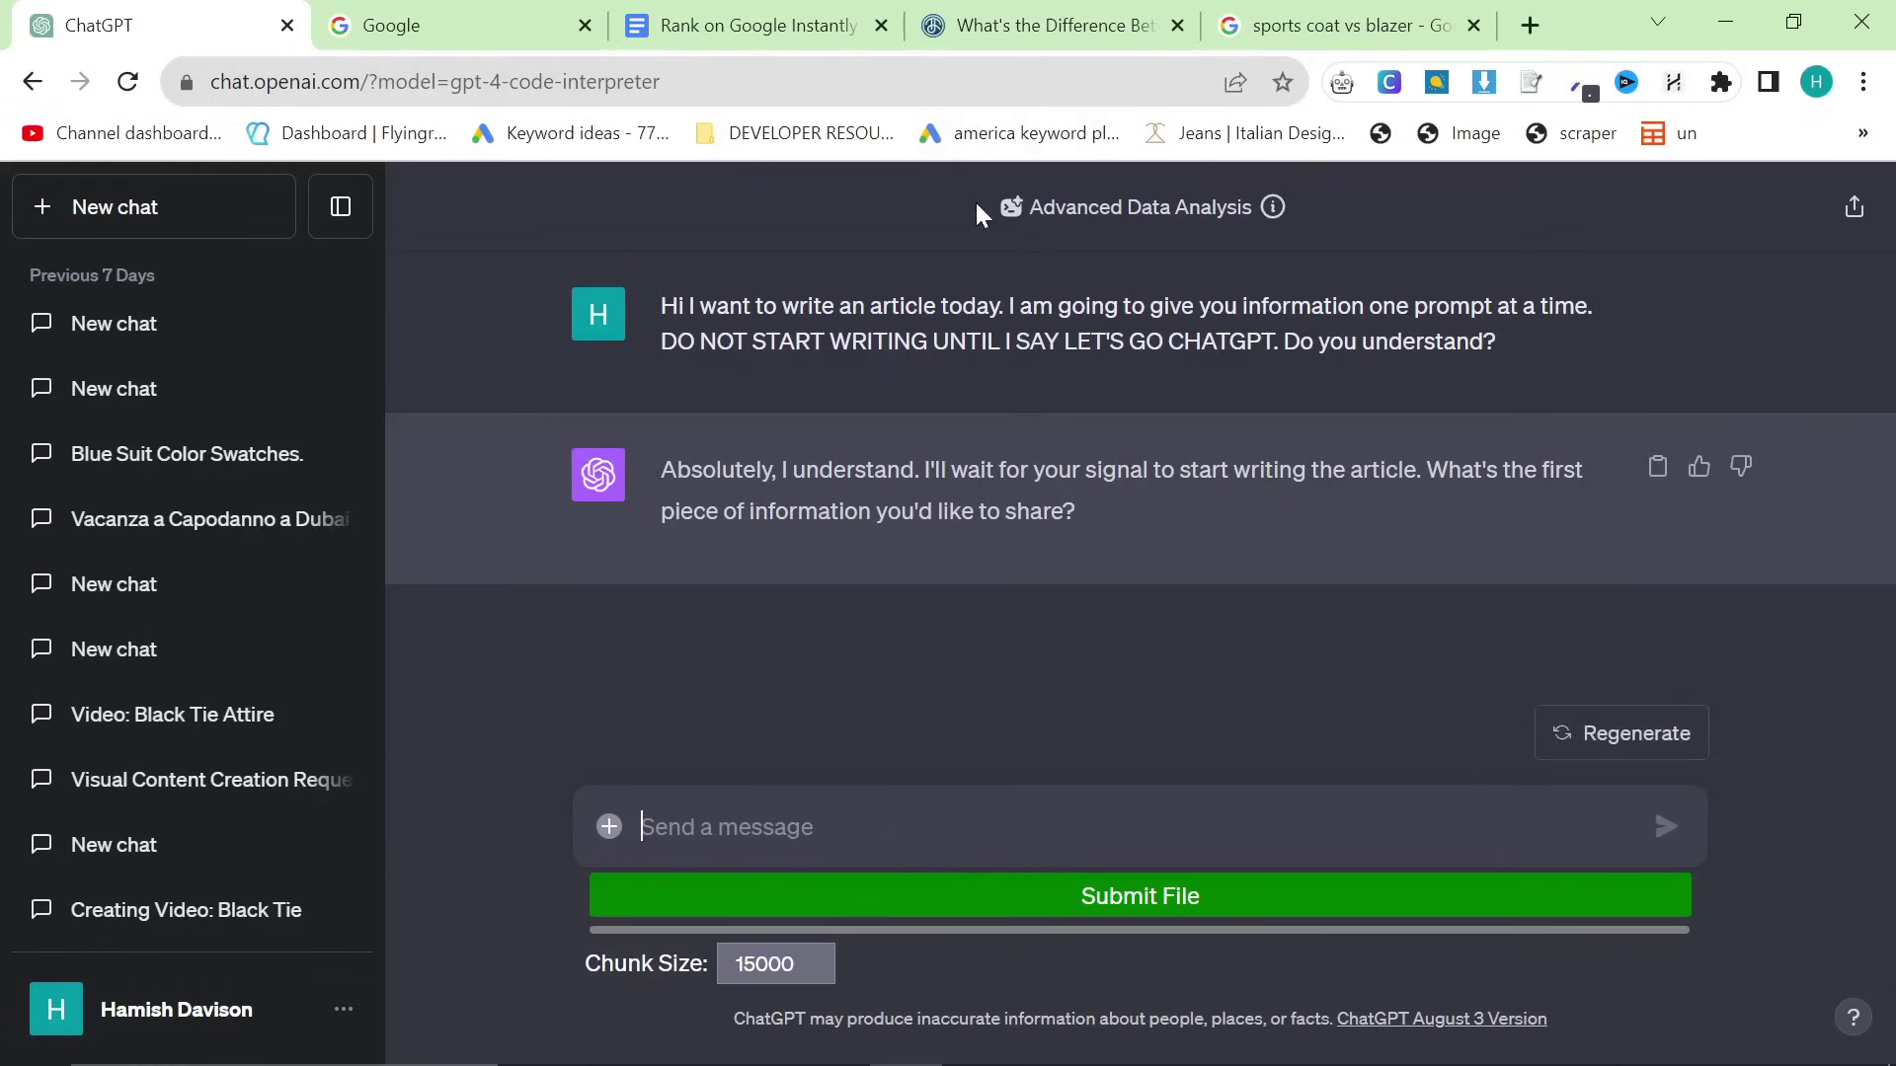
Select the article outline in the AI sidebar of the Tom James article page
left_click(1114, 22)
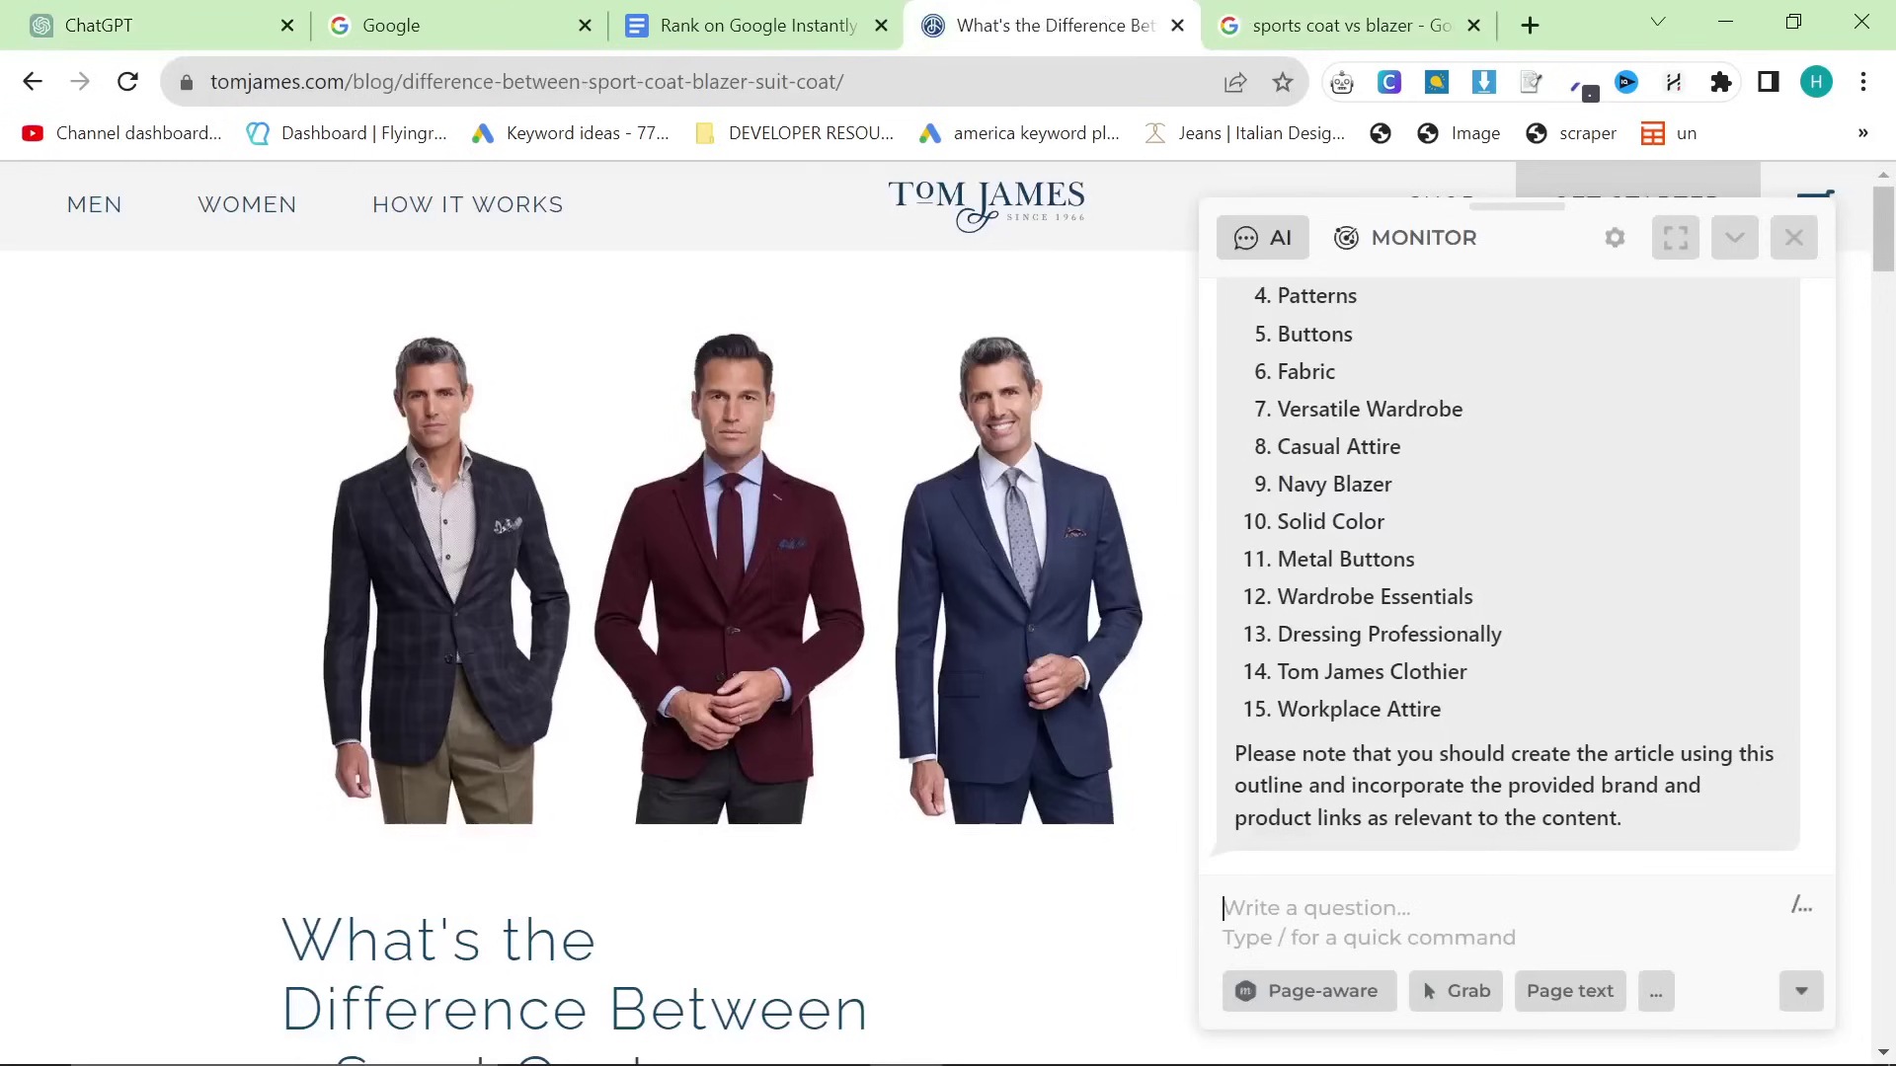
scroll(1511, 573, "up", 10)
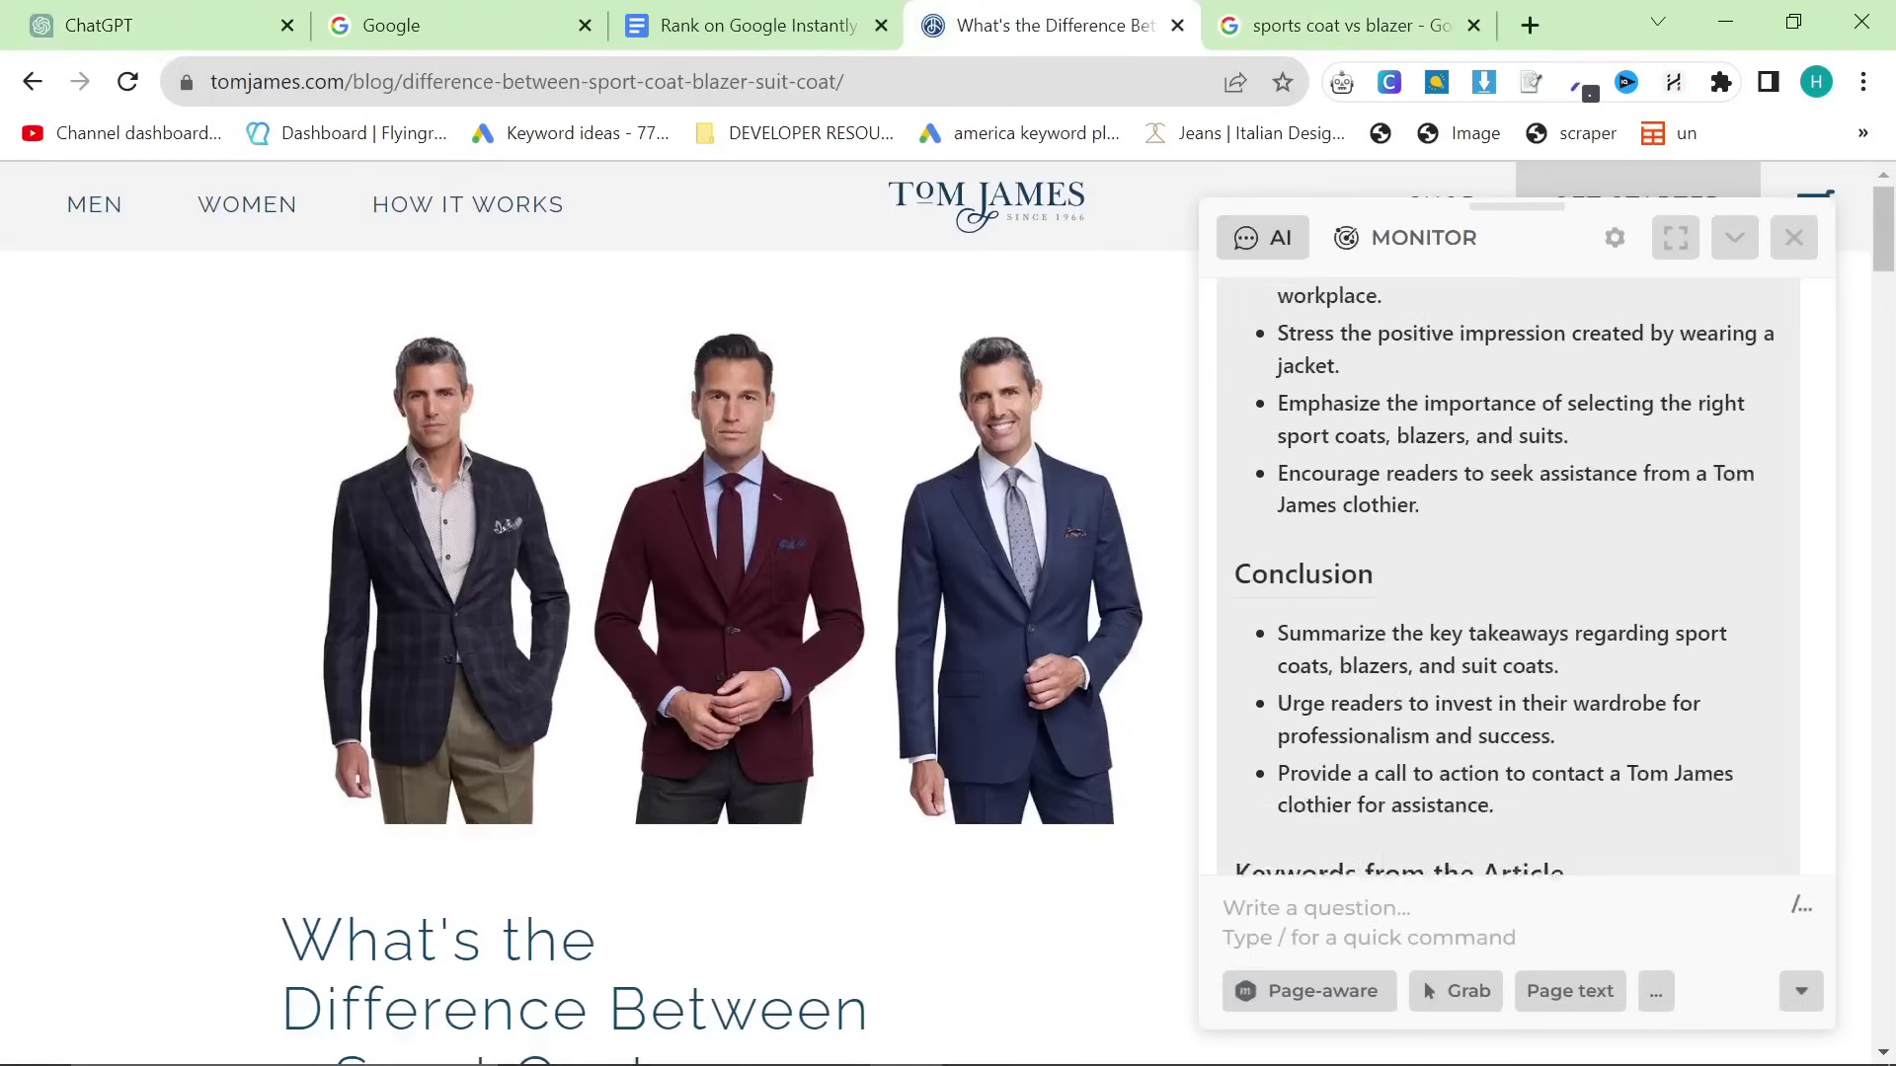
scroll(1510, 573, "up", 10)
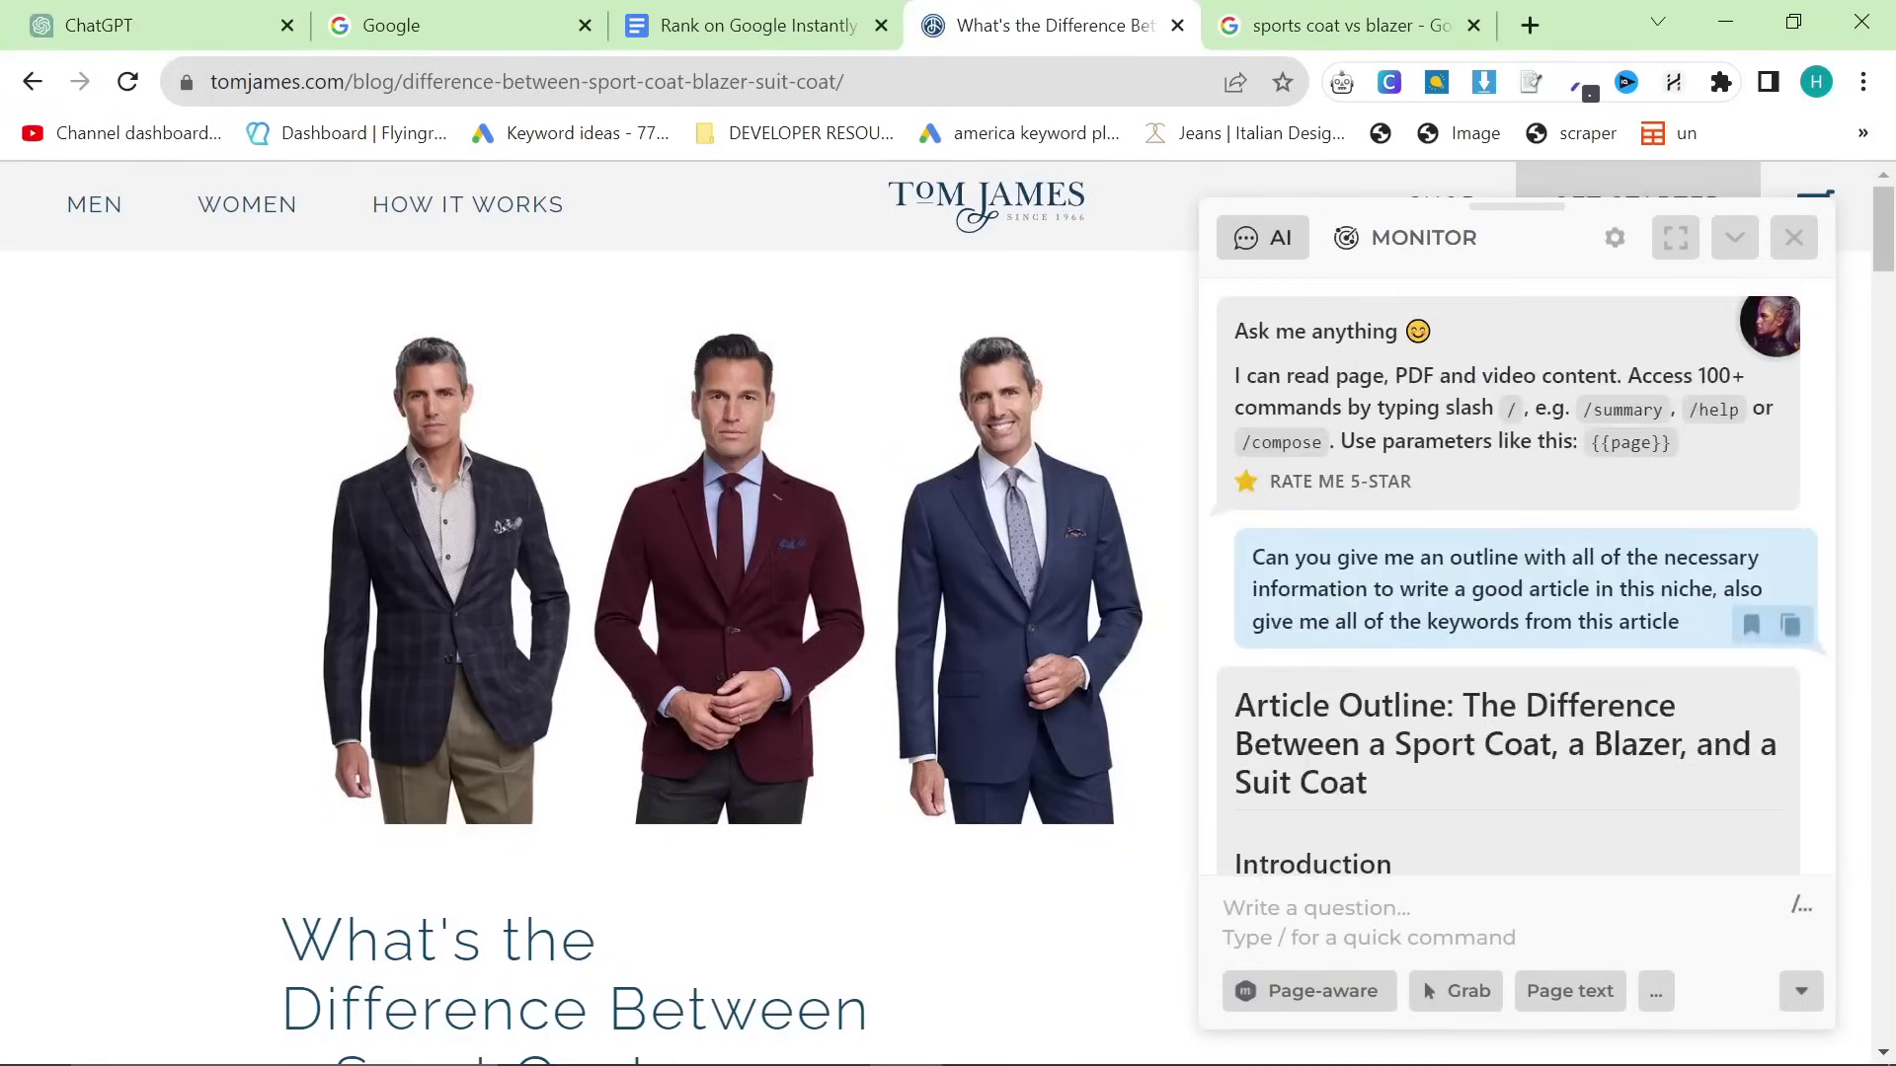
scroll(1511, 572, "down", 5)
scroll(1510, 572, "down", 1)
scroll(1511, 572, "up", 3)
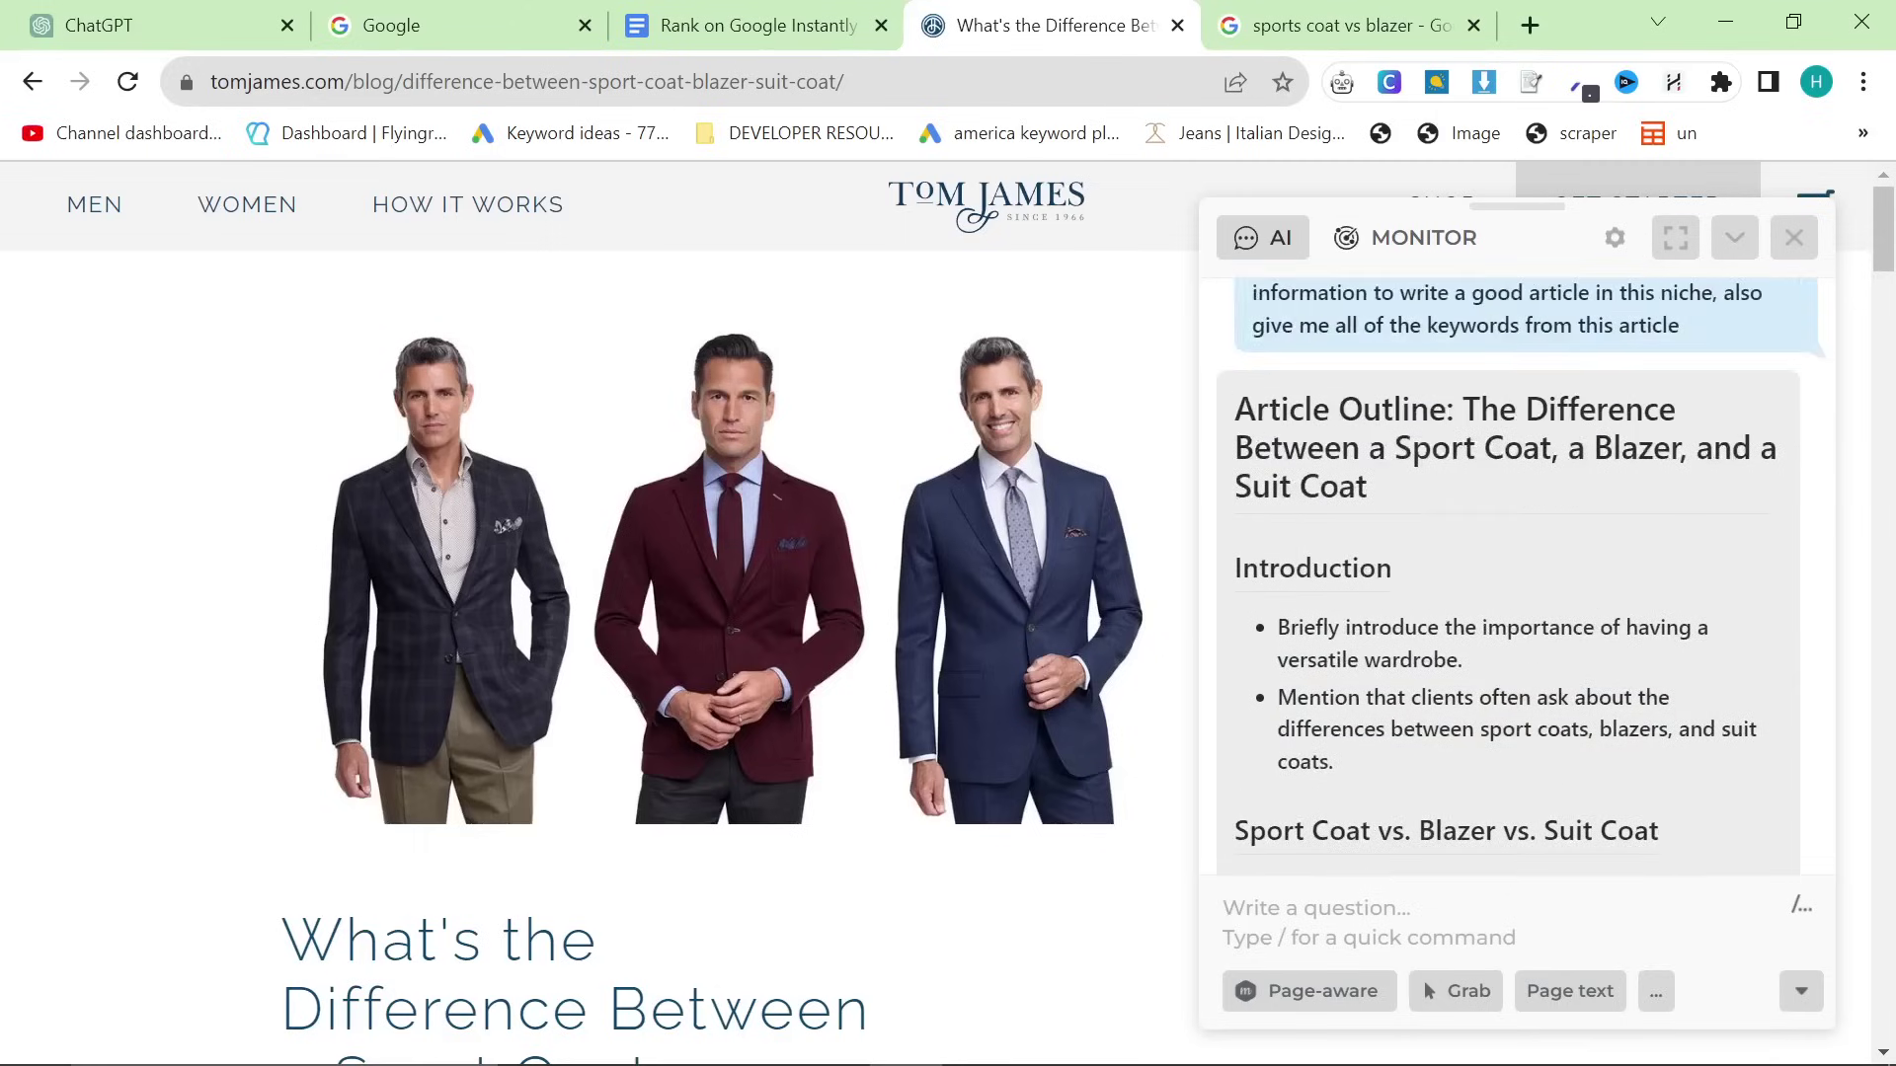
left_click_drag(1227, 416, 1625, 834)
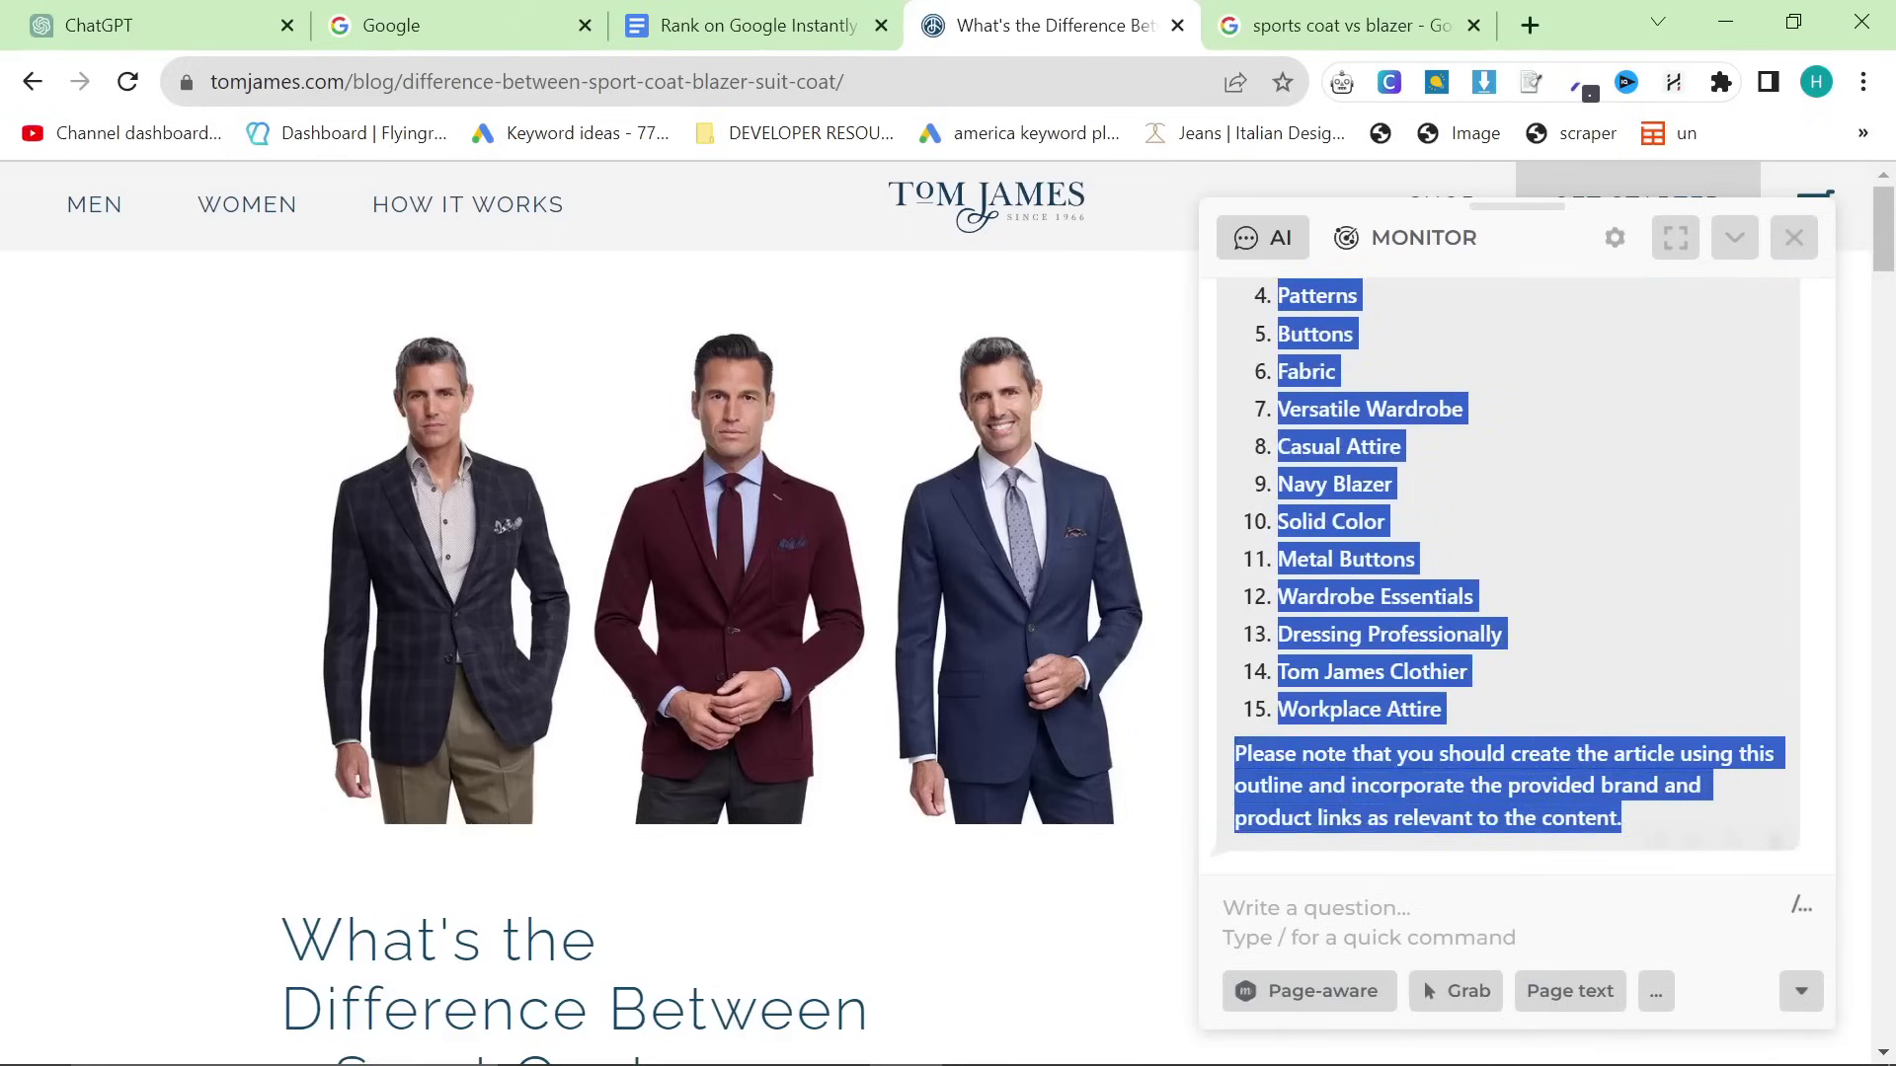
Send ChatGPT the pasted outline, telling it to feature IsuiT instead of Tom James
left_click(297, 22)
left_click(691, 826)
type("Here's te")
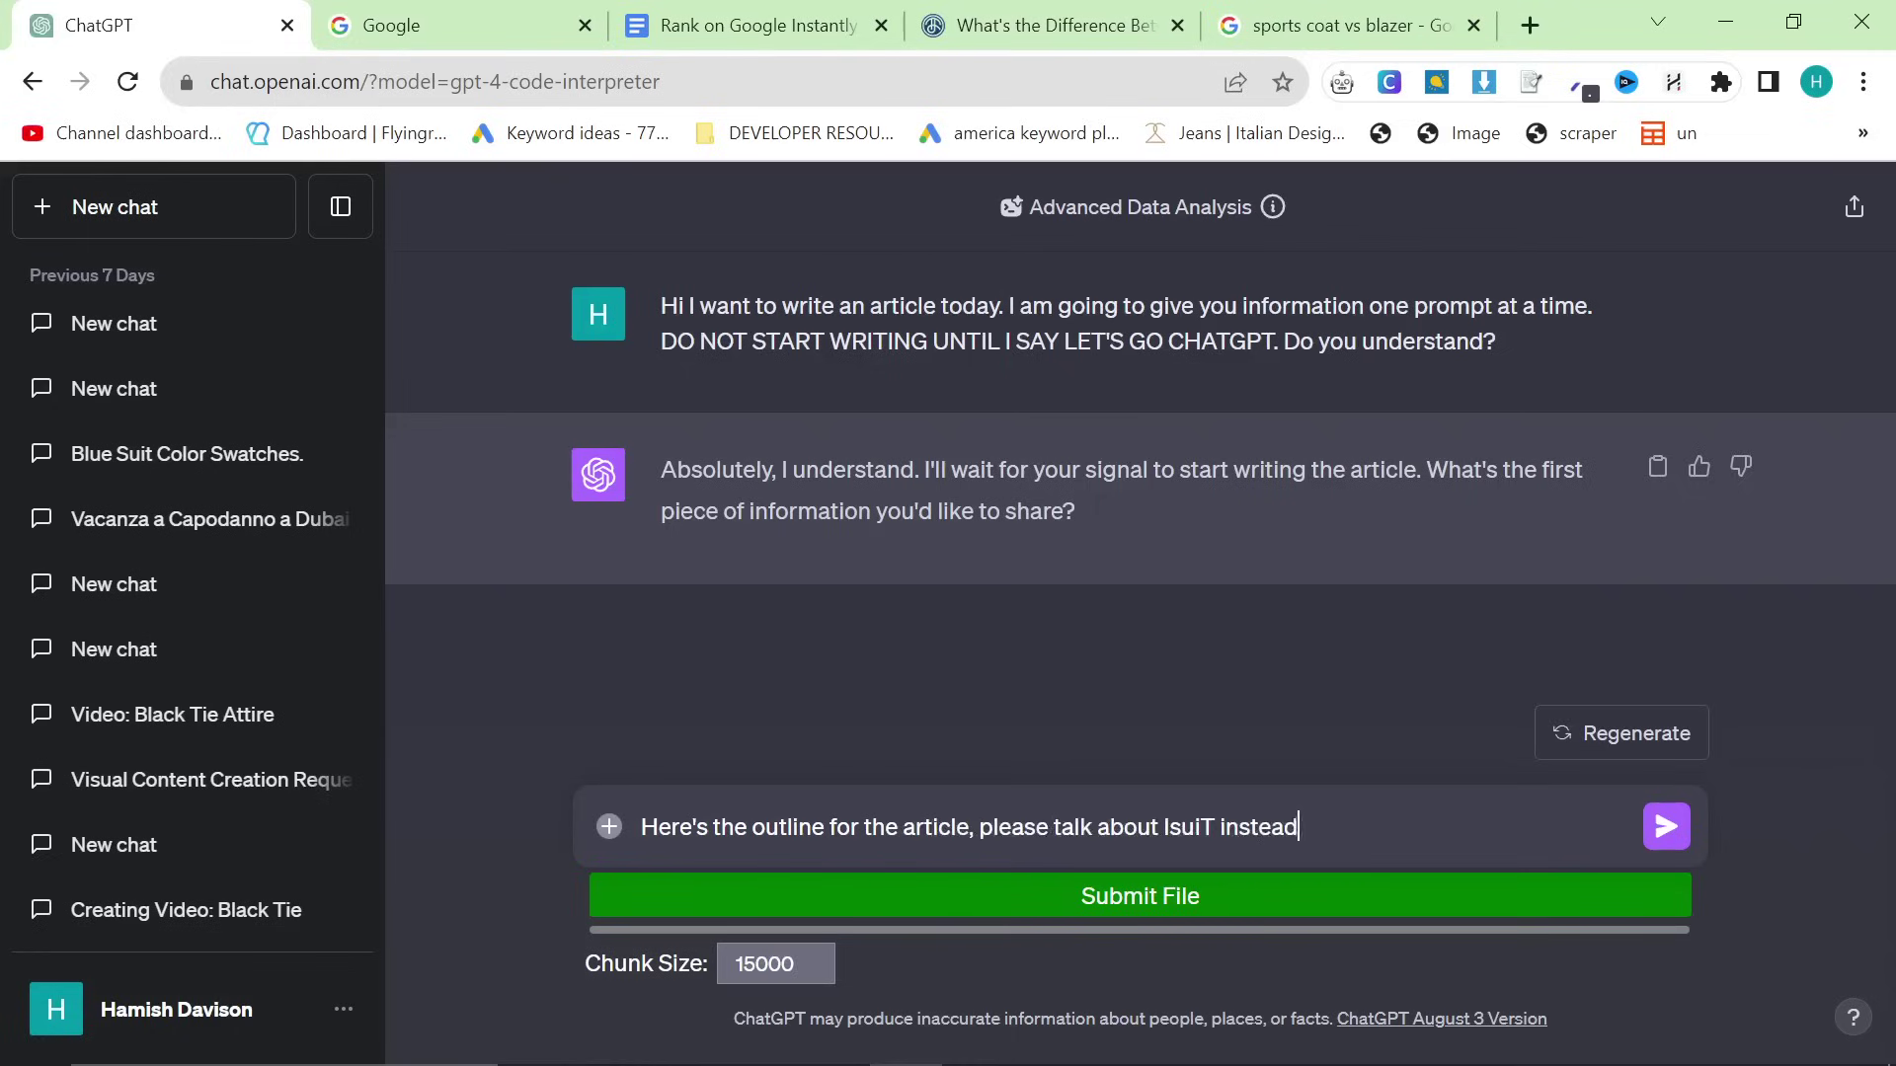
key("ctrl+shift+Tab")
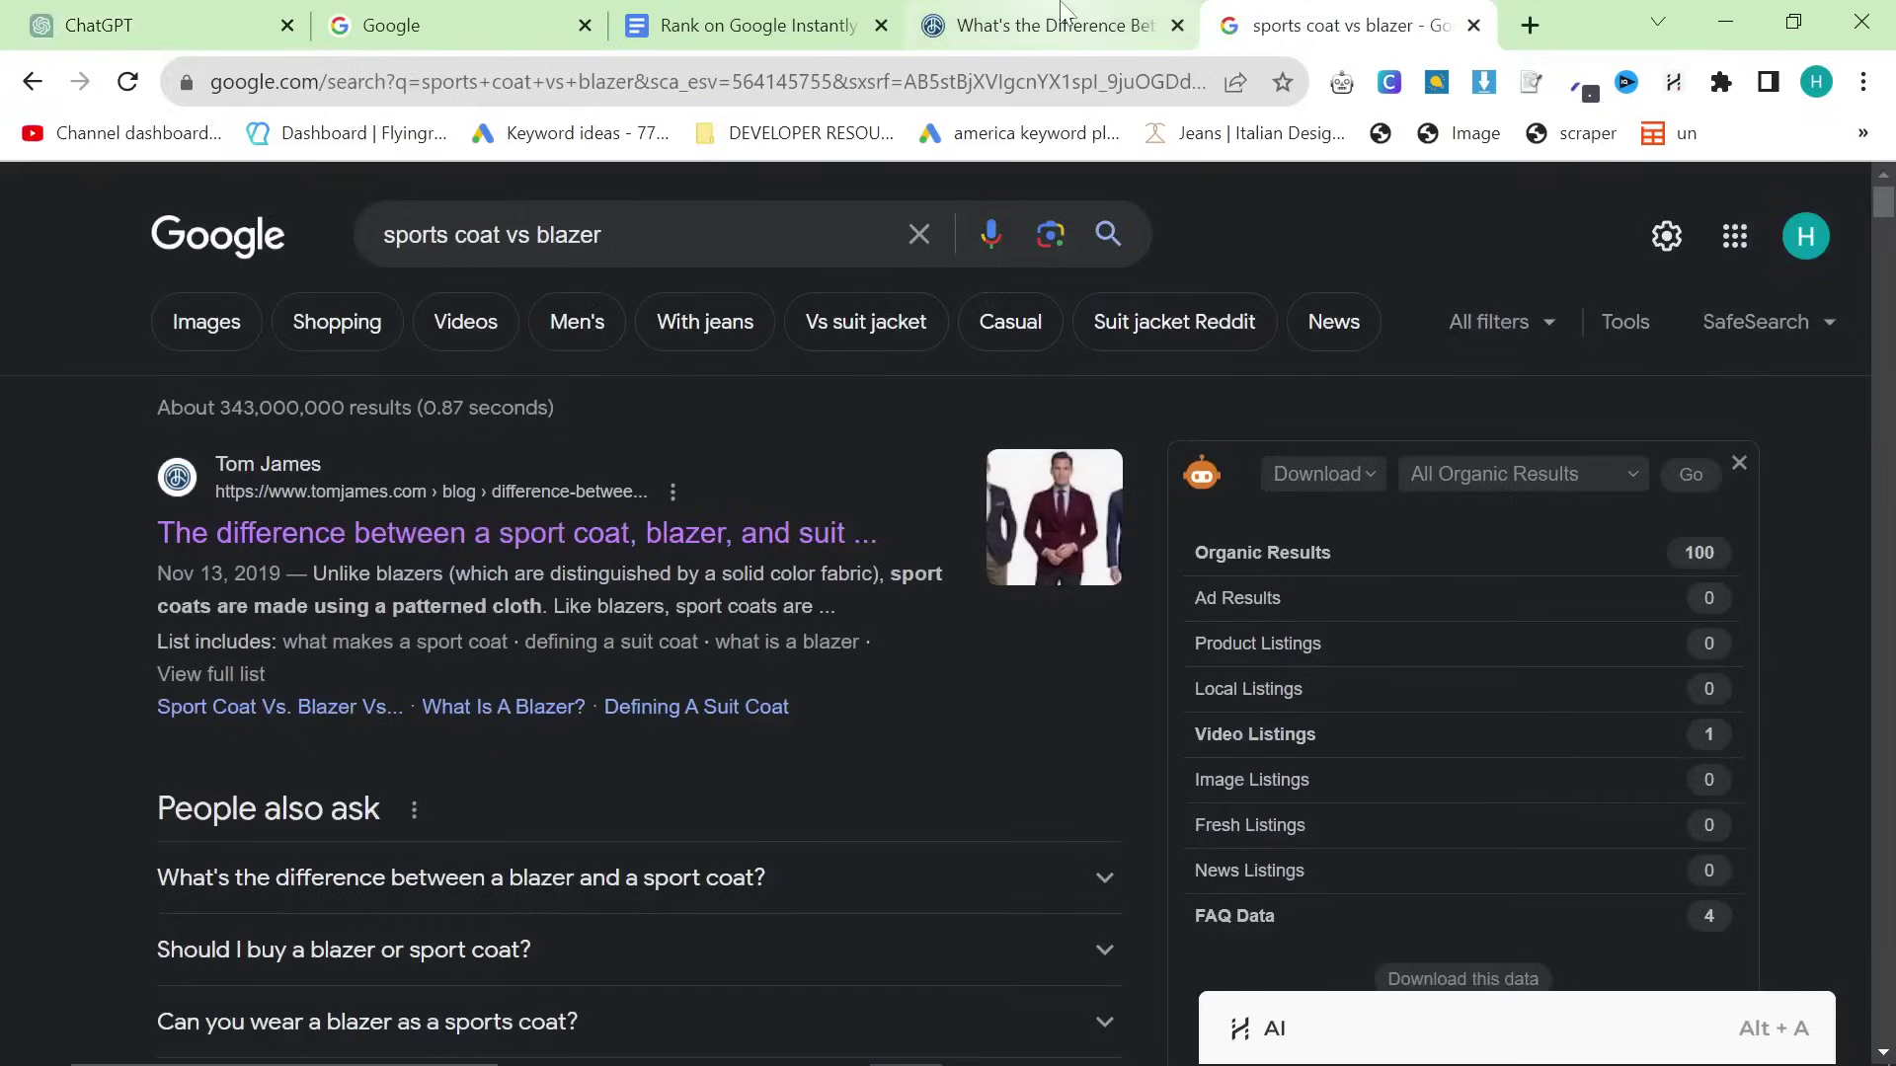
key("ctrl+shift+Tab")
scroll(1511, 573, "up", 3)
scroll(1511, 572, "down", 3)
left_click(183, 26)
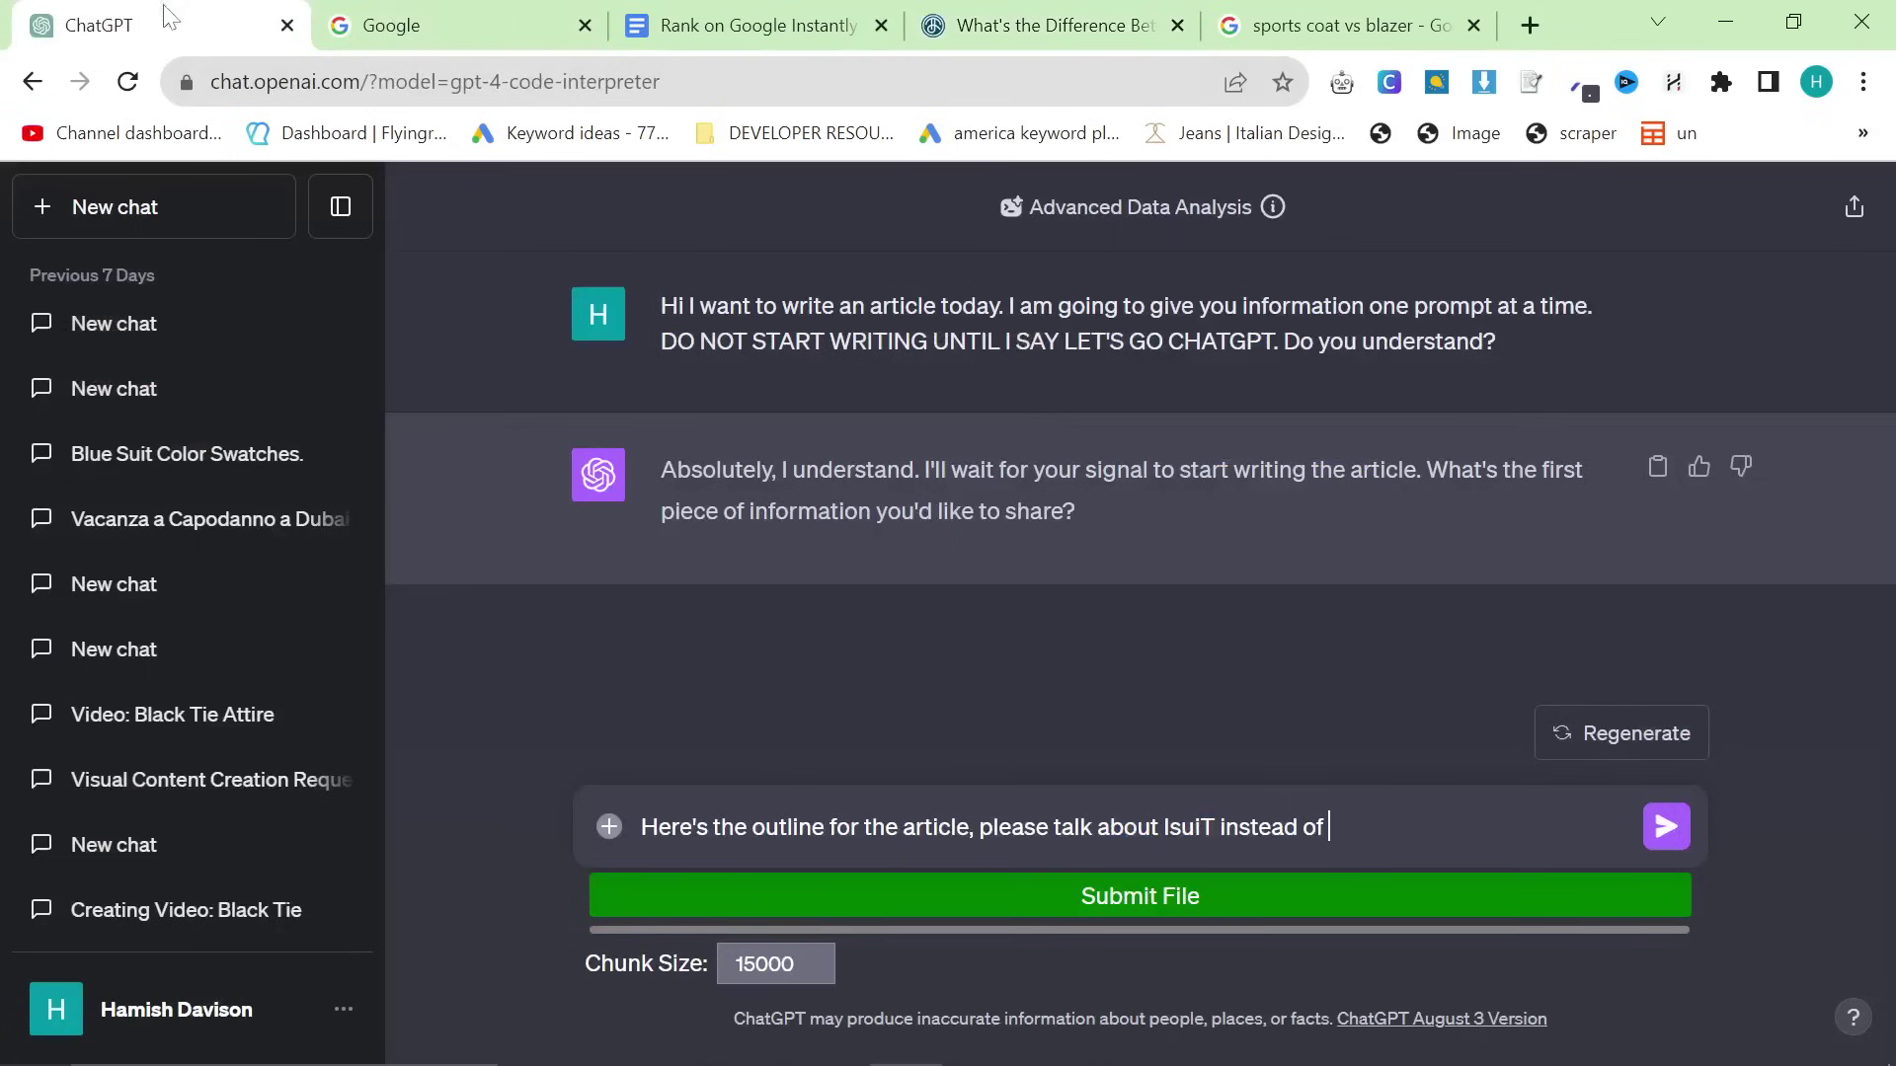
type("Tom James, ")
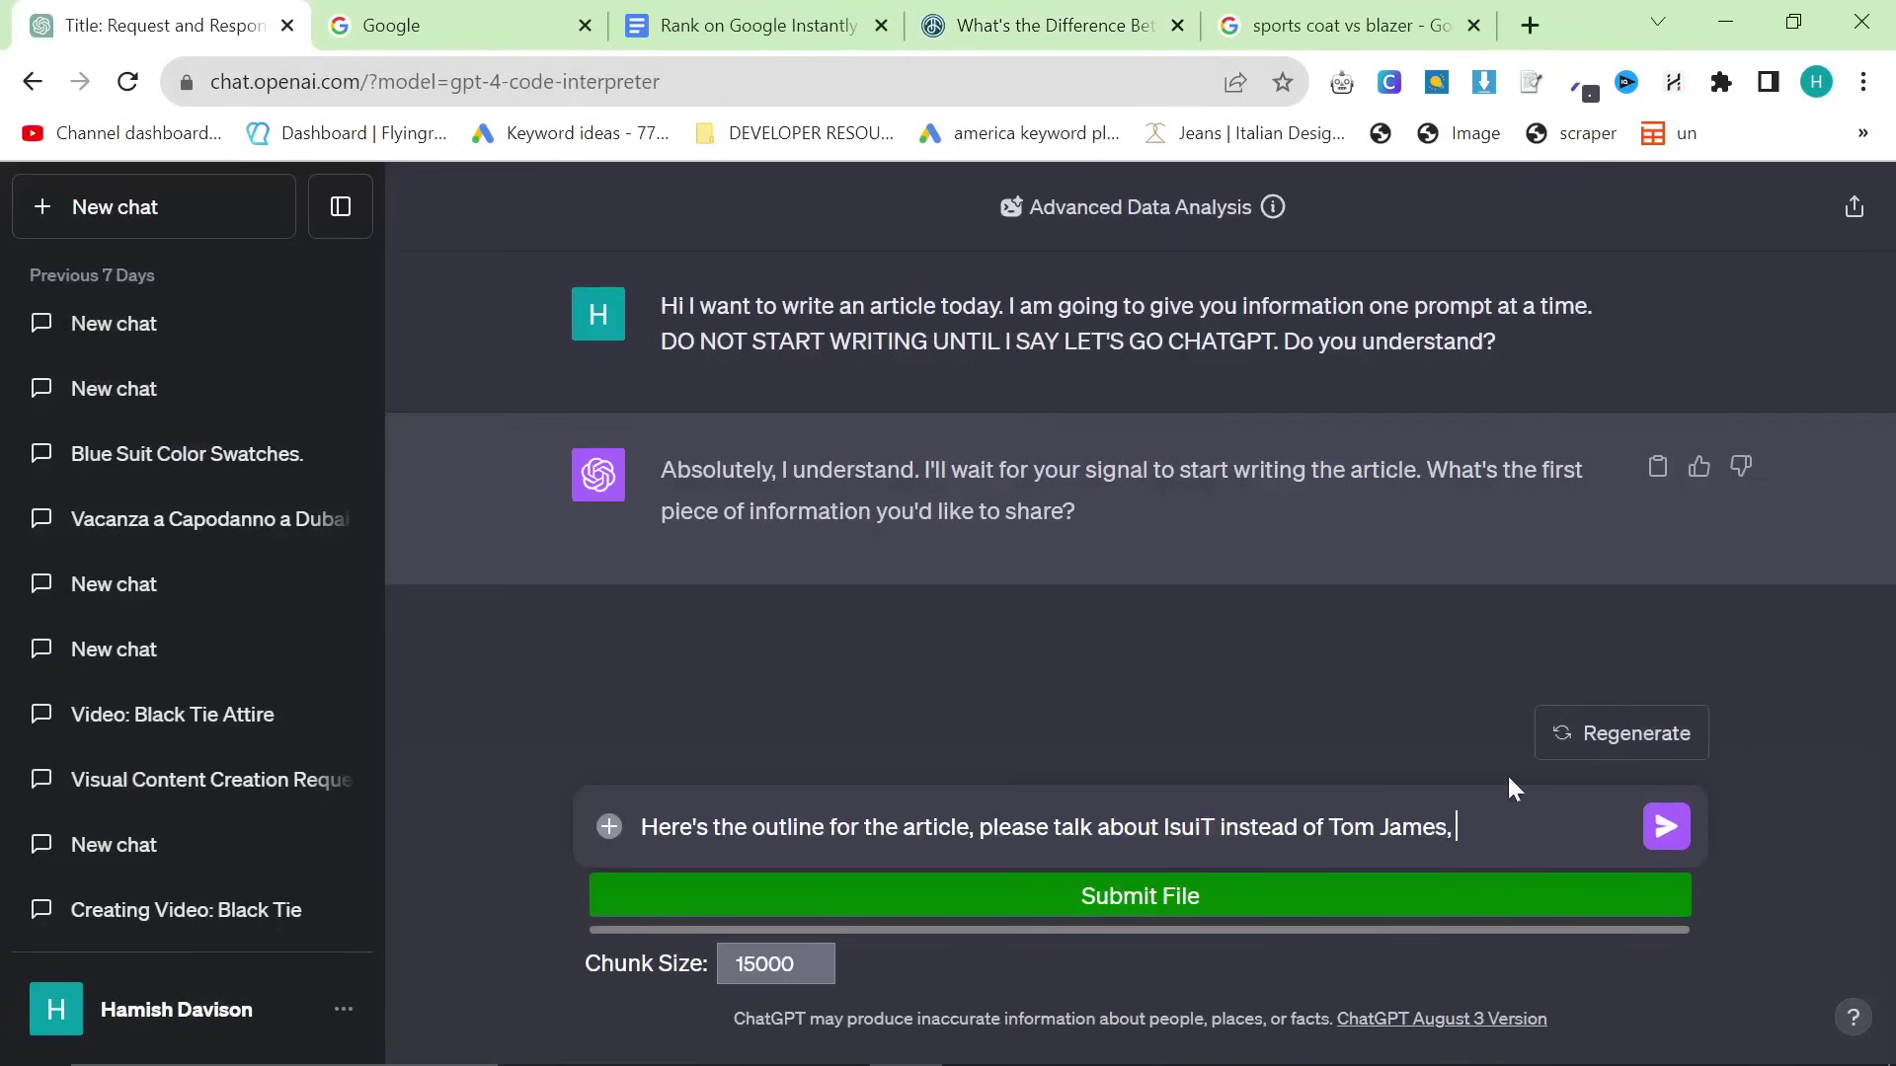
type("do you understand")
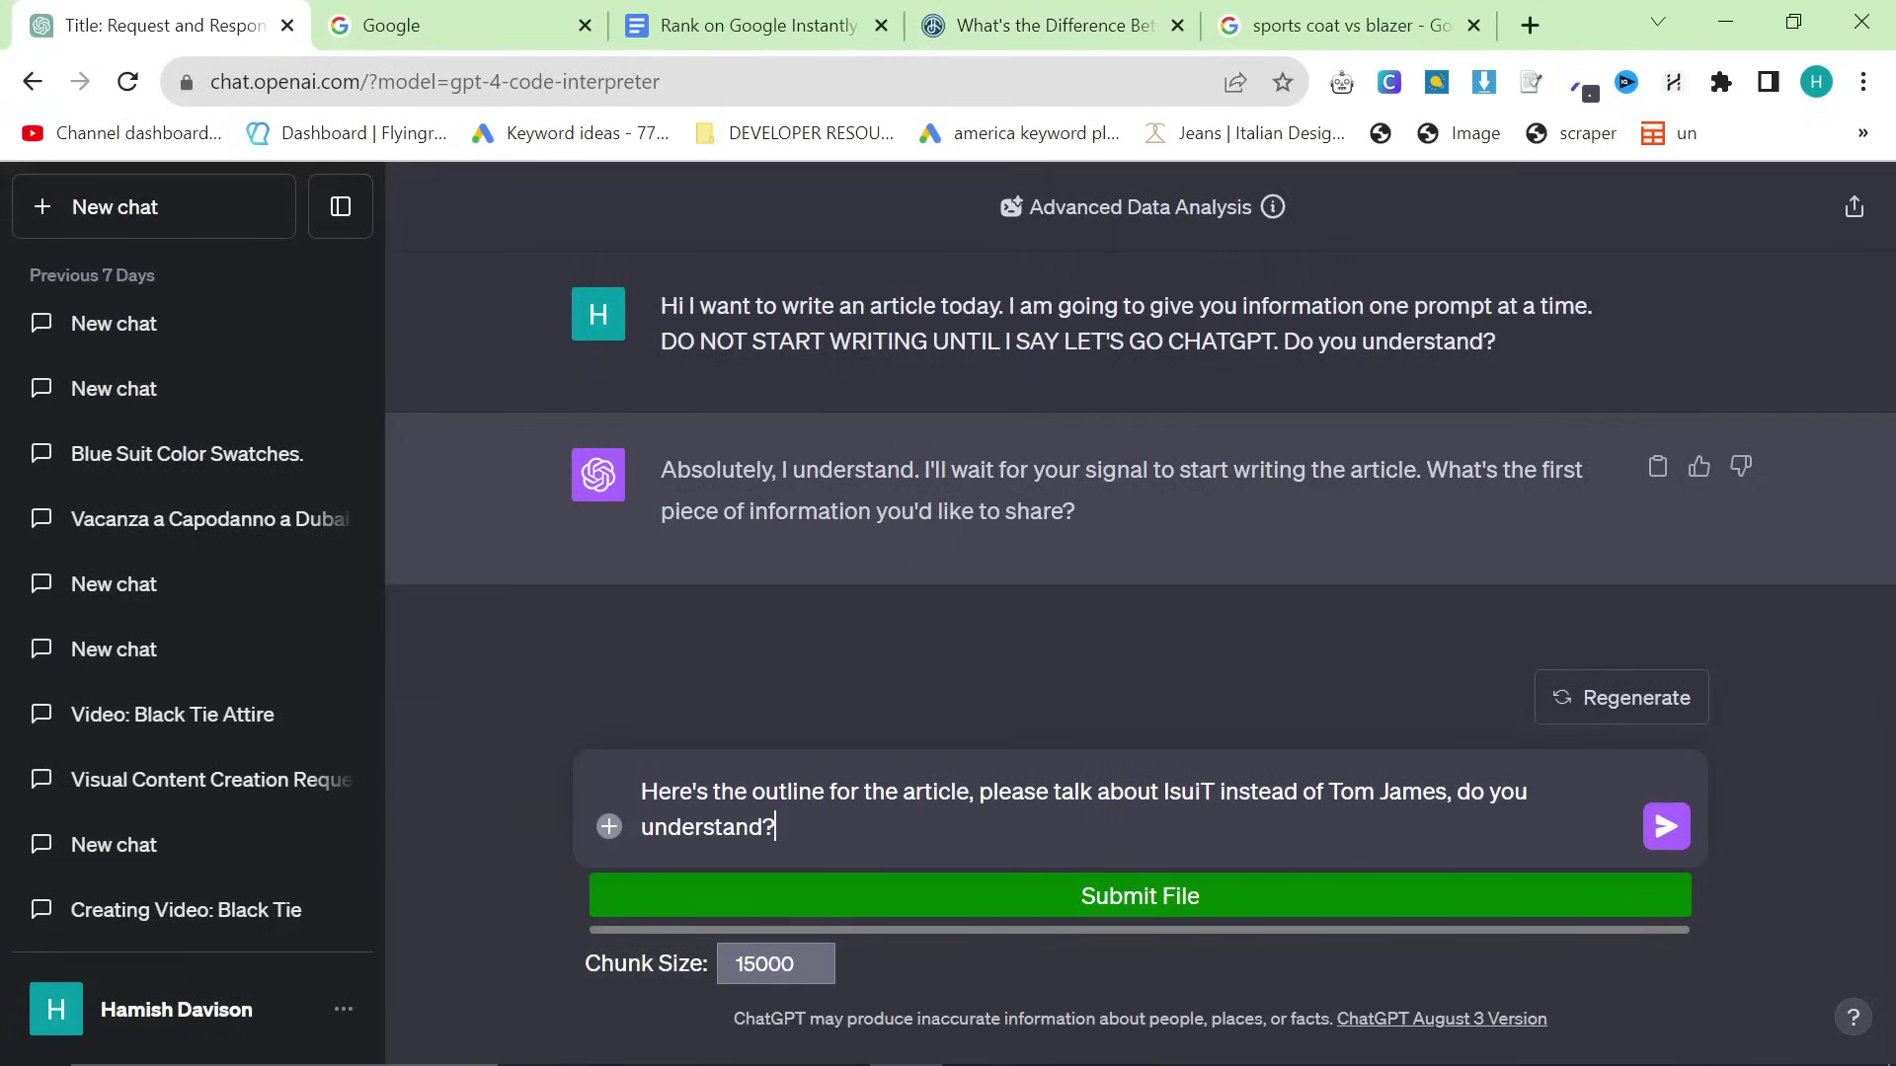
type("?")
key("shift+Return")
key("ctrl+v")
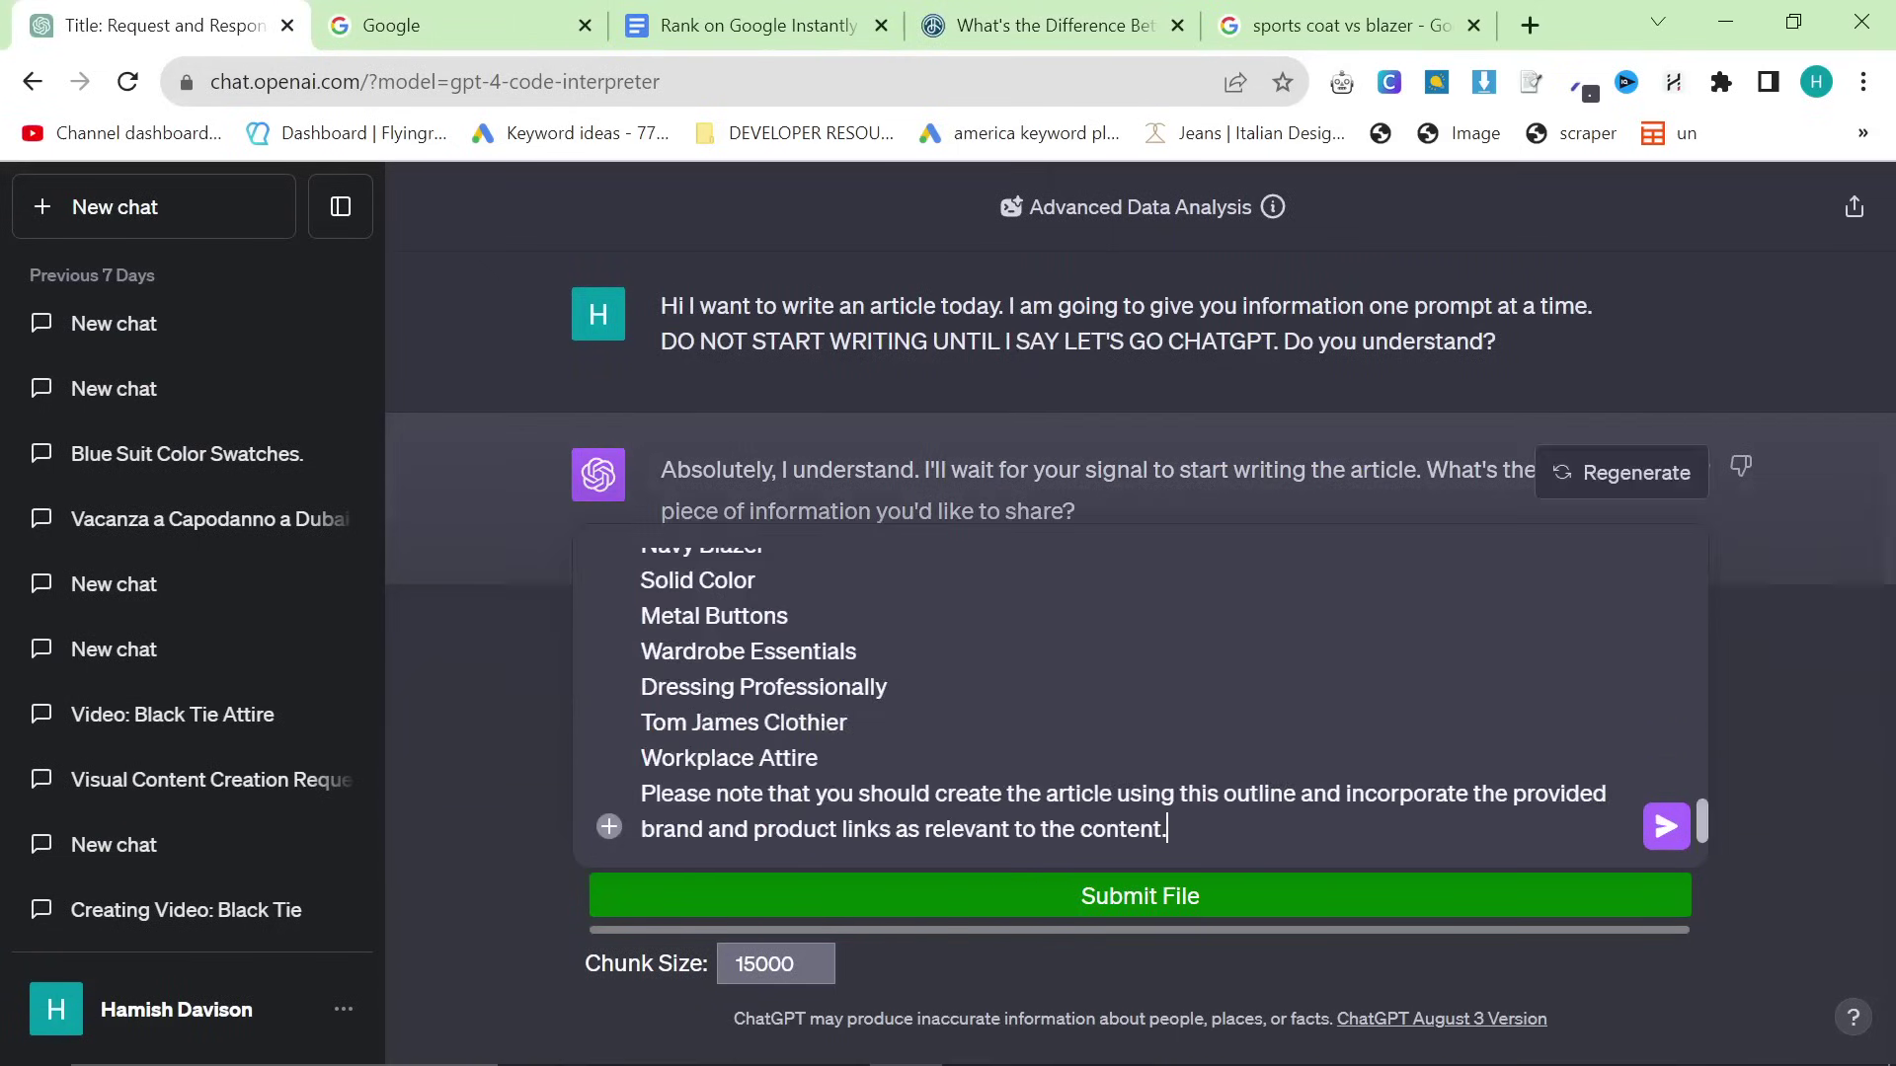
key("Return")
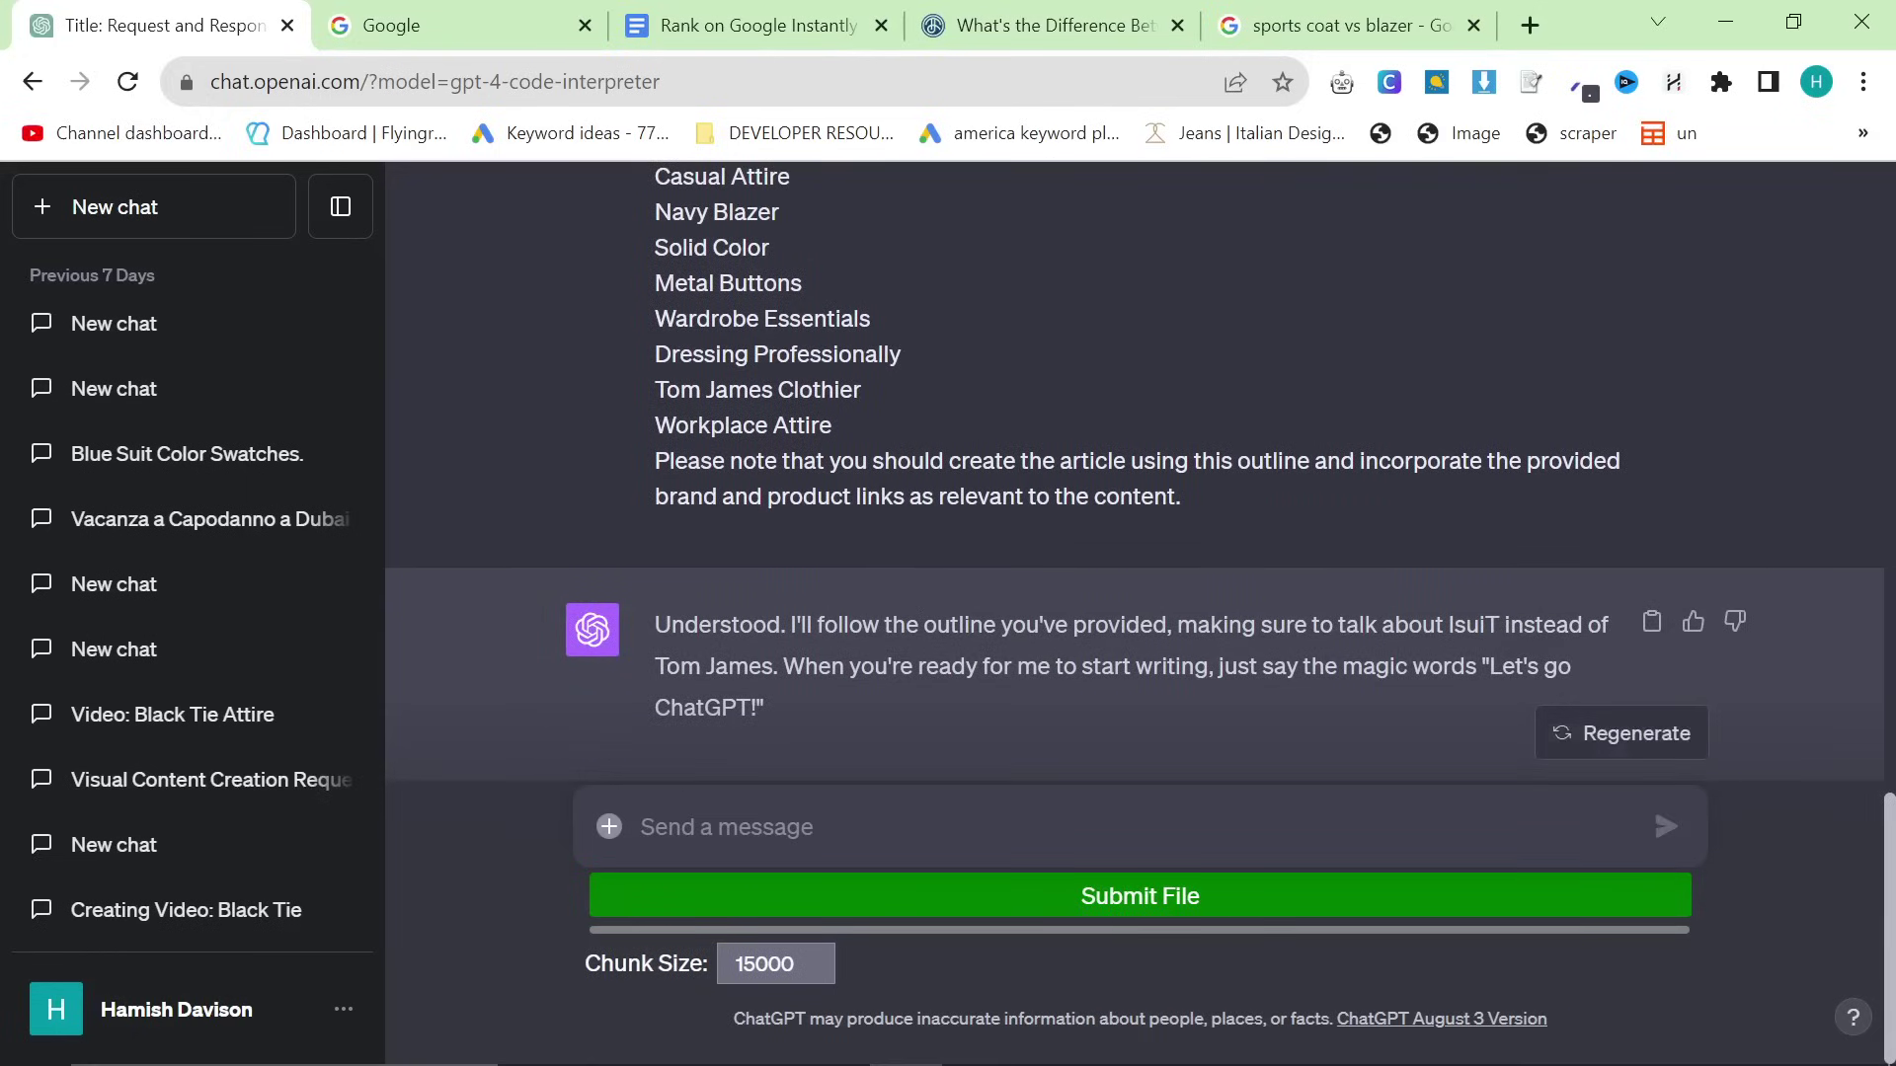
Select all 161 keyword ideas in Keyword Planner and copy them
key("alt+Tab")
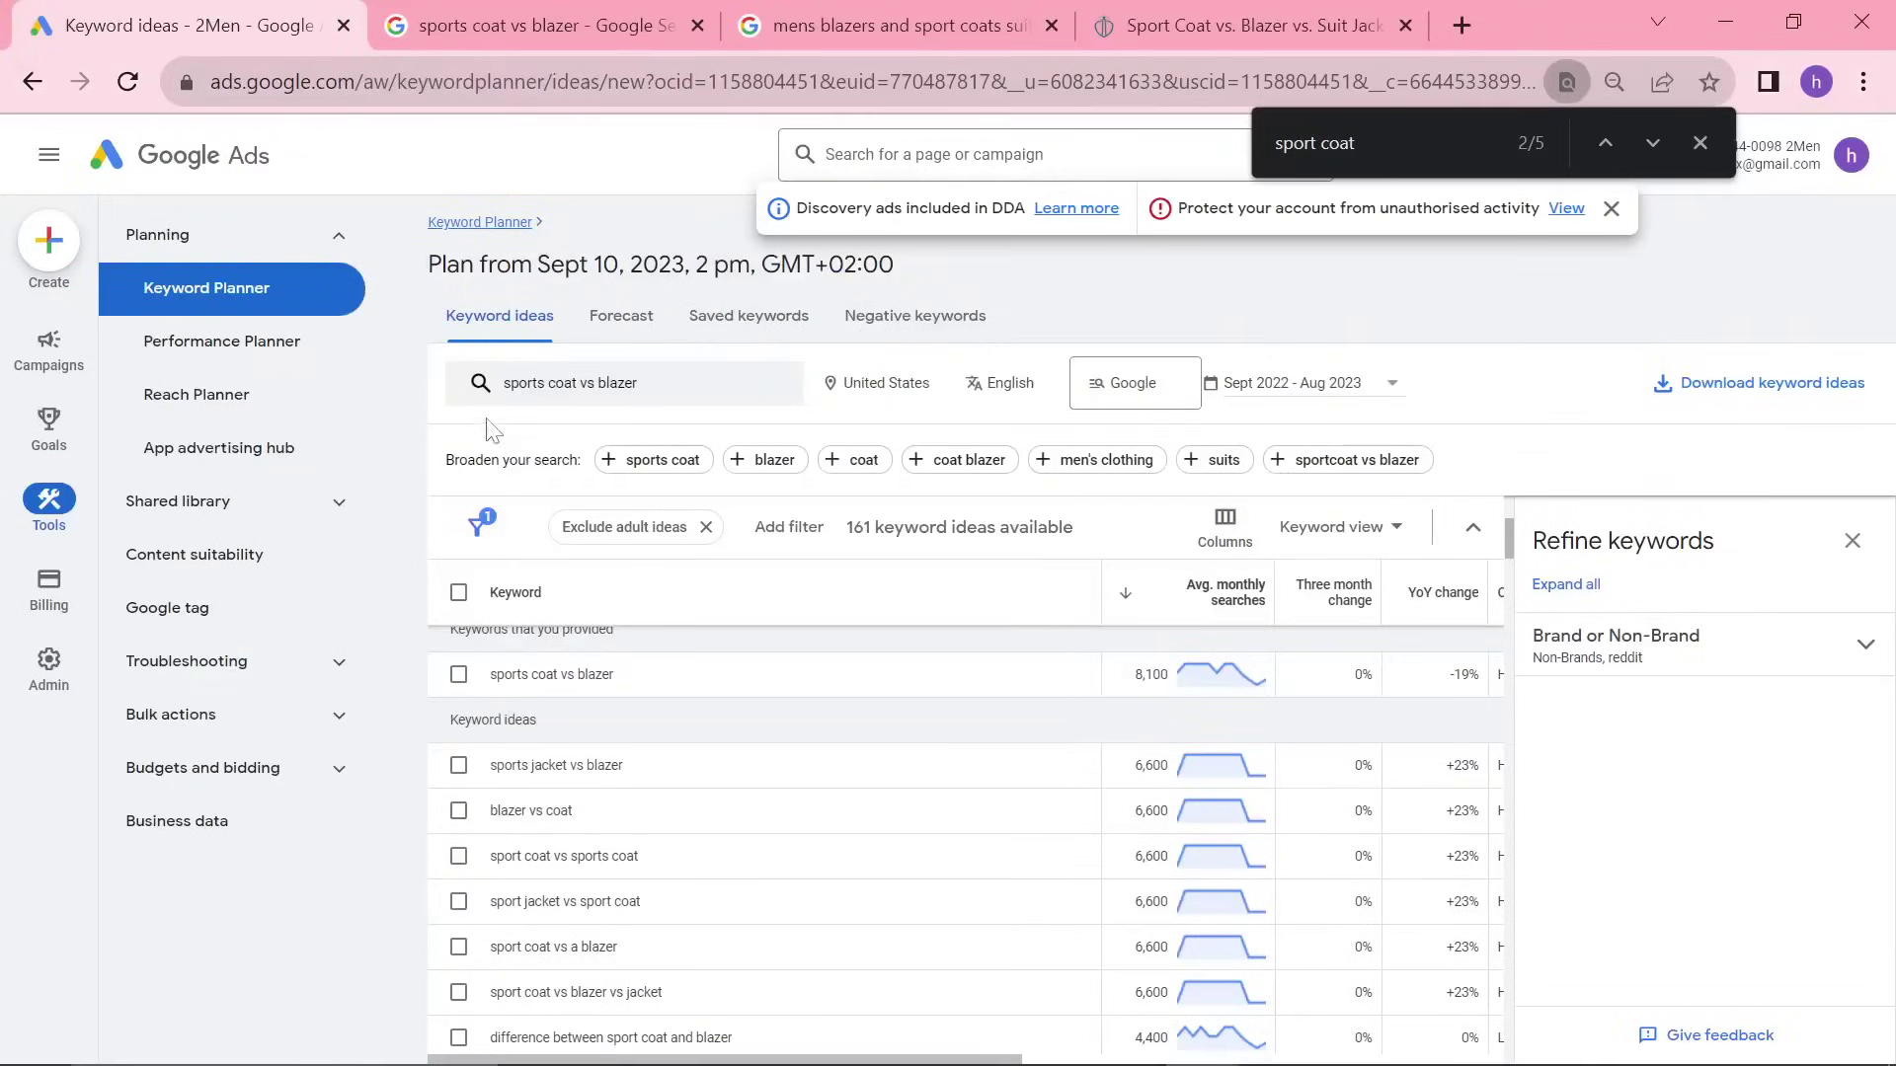
left_click(458, 674)
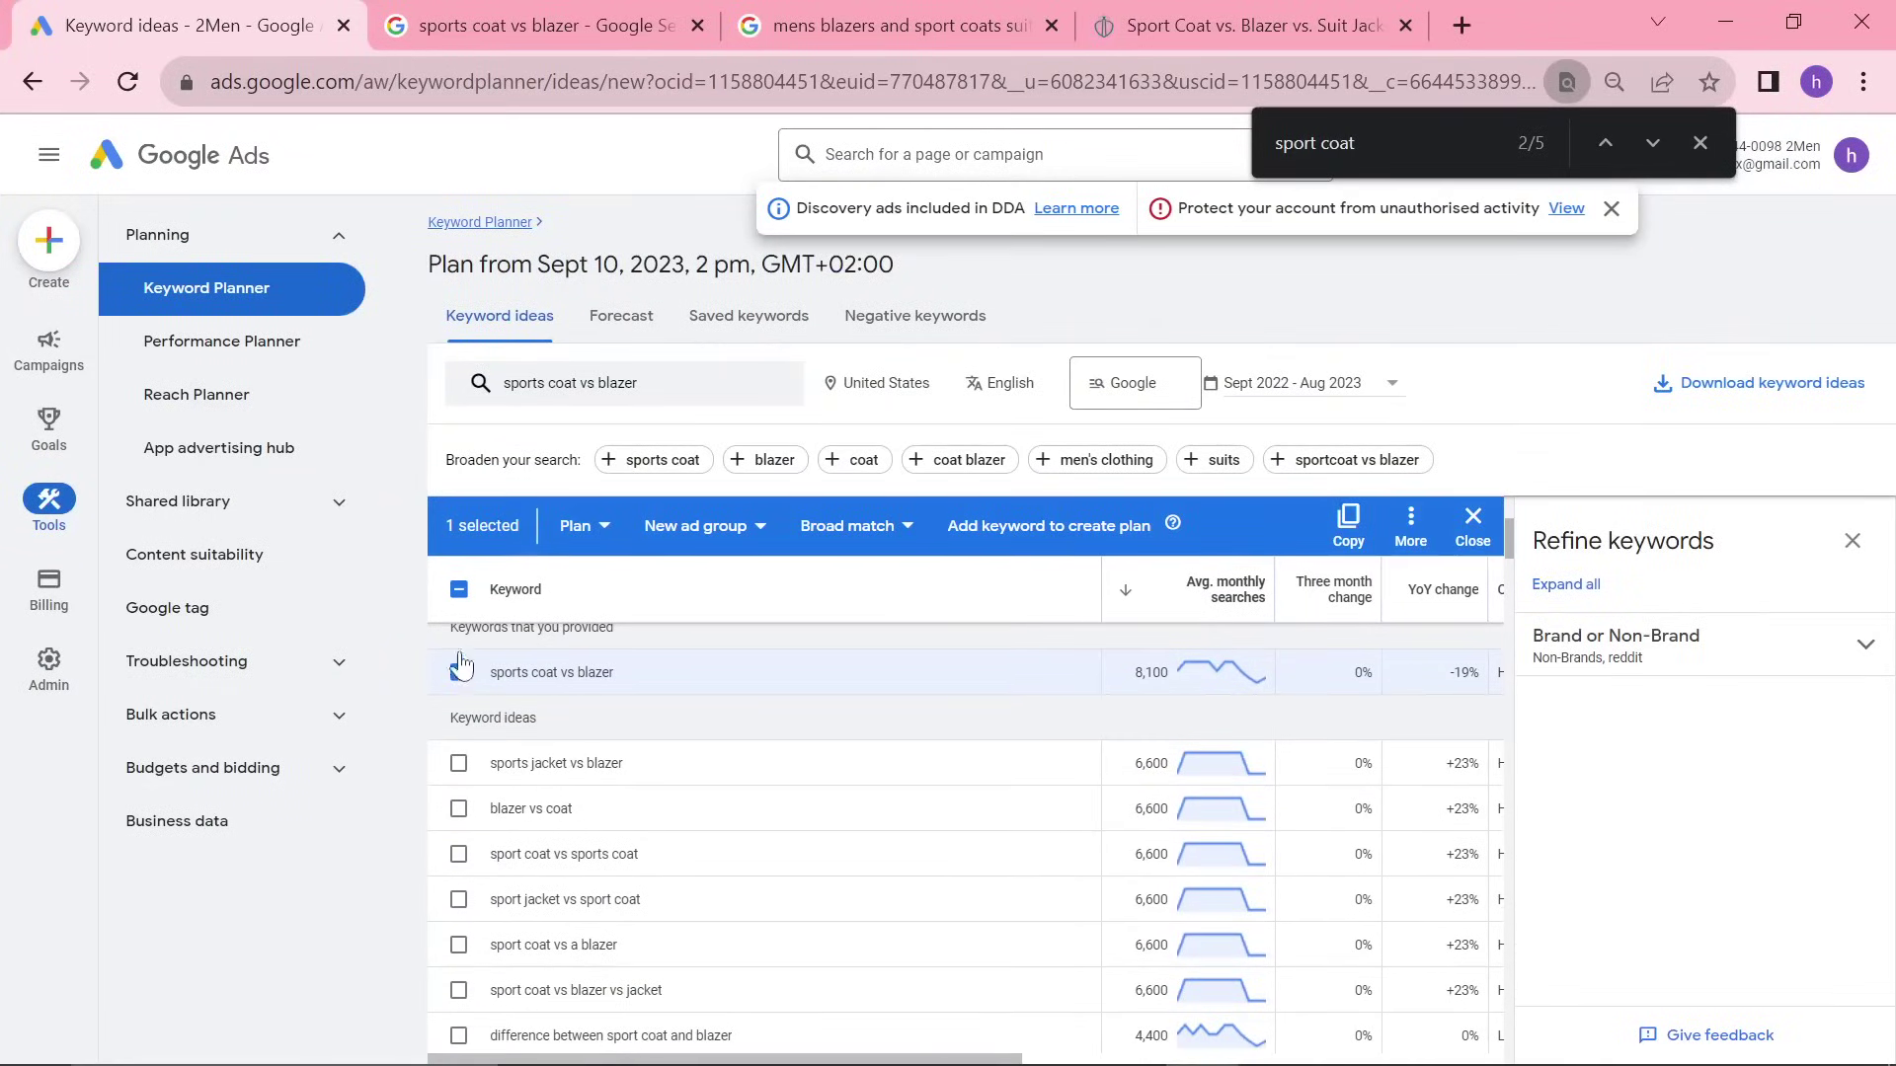
left_click(460, 590)
left_click(459, 591)
left_click(459, 591)
left_click(1346, 525)
Send ChatGPT the keyword list as the most important high-traffic SEO keywords
key("alt+Tab")
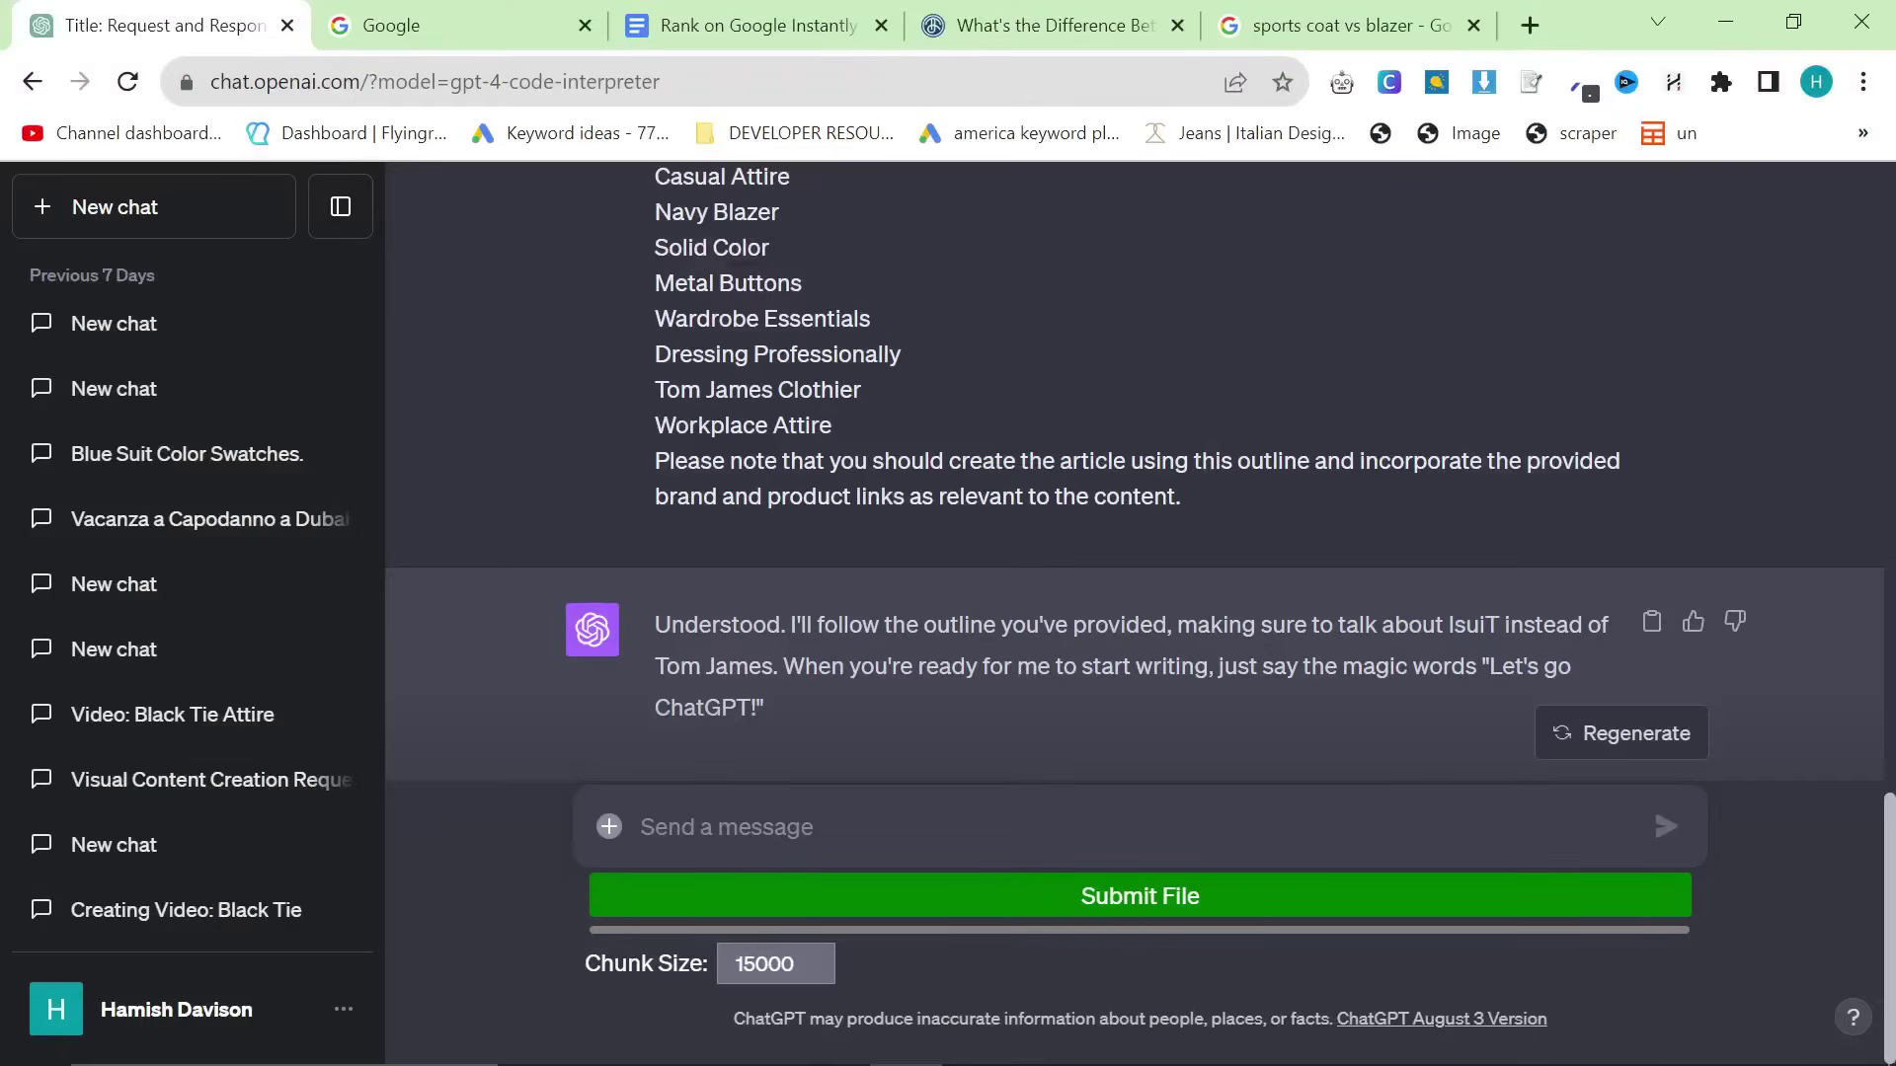
type("hERE'S")
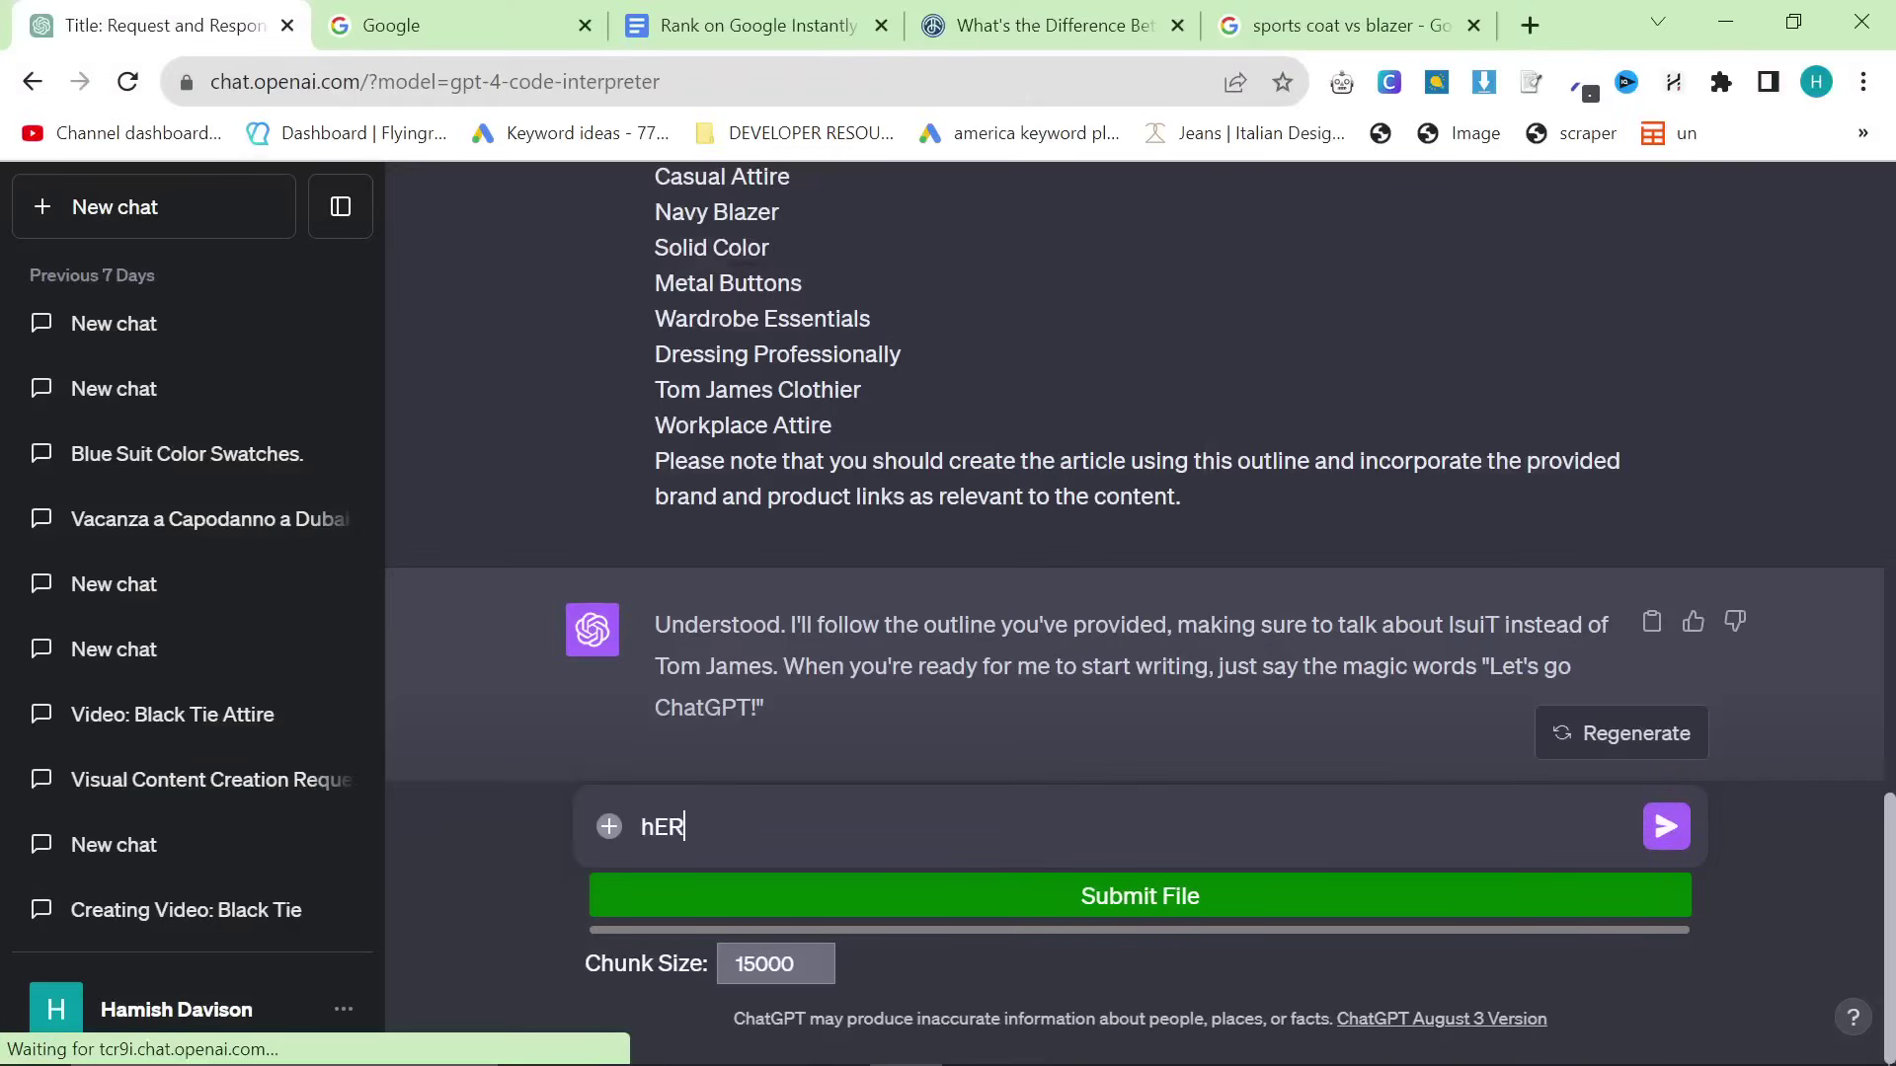
key("BackSpace")
key("BackSpace")
key("BackSpace")
key("BackSpace")
key("BackSpace")
key("BackSpace")
key("Caps_Lock")
type("Here's th")
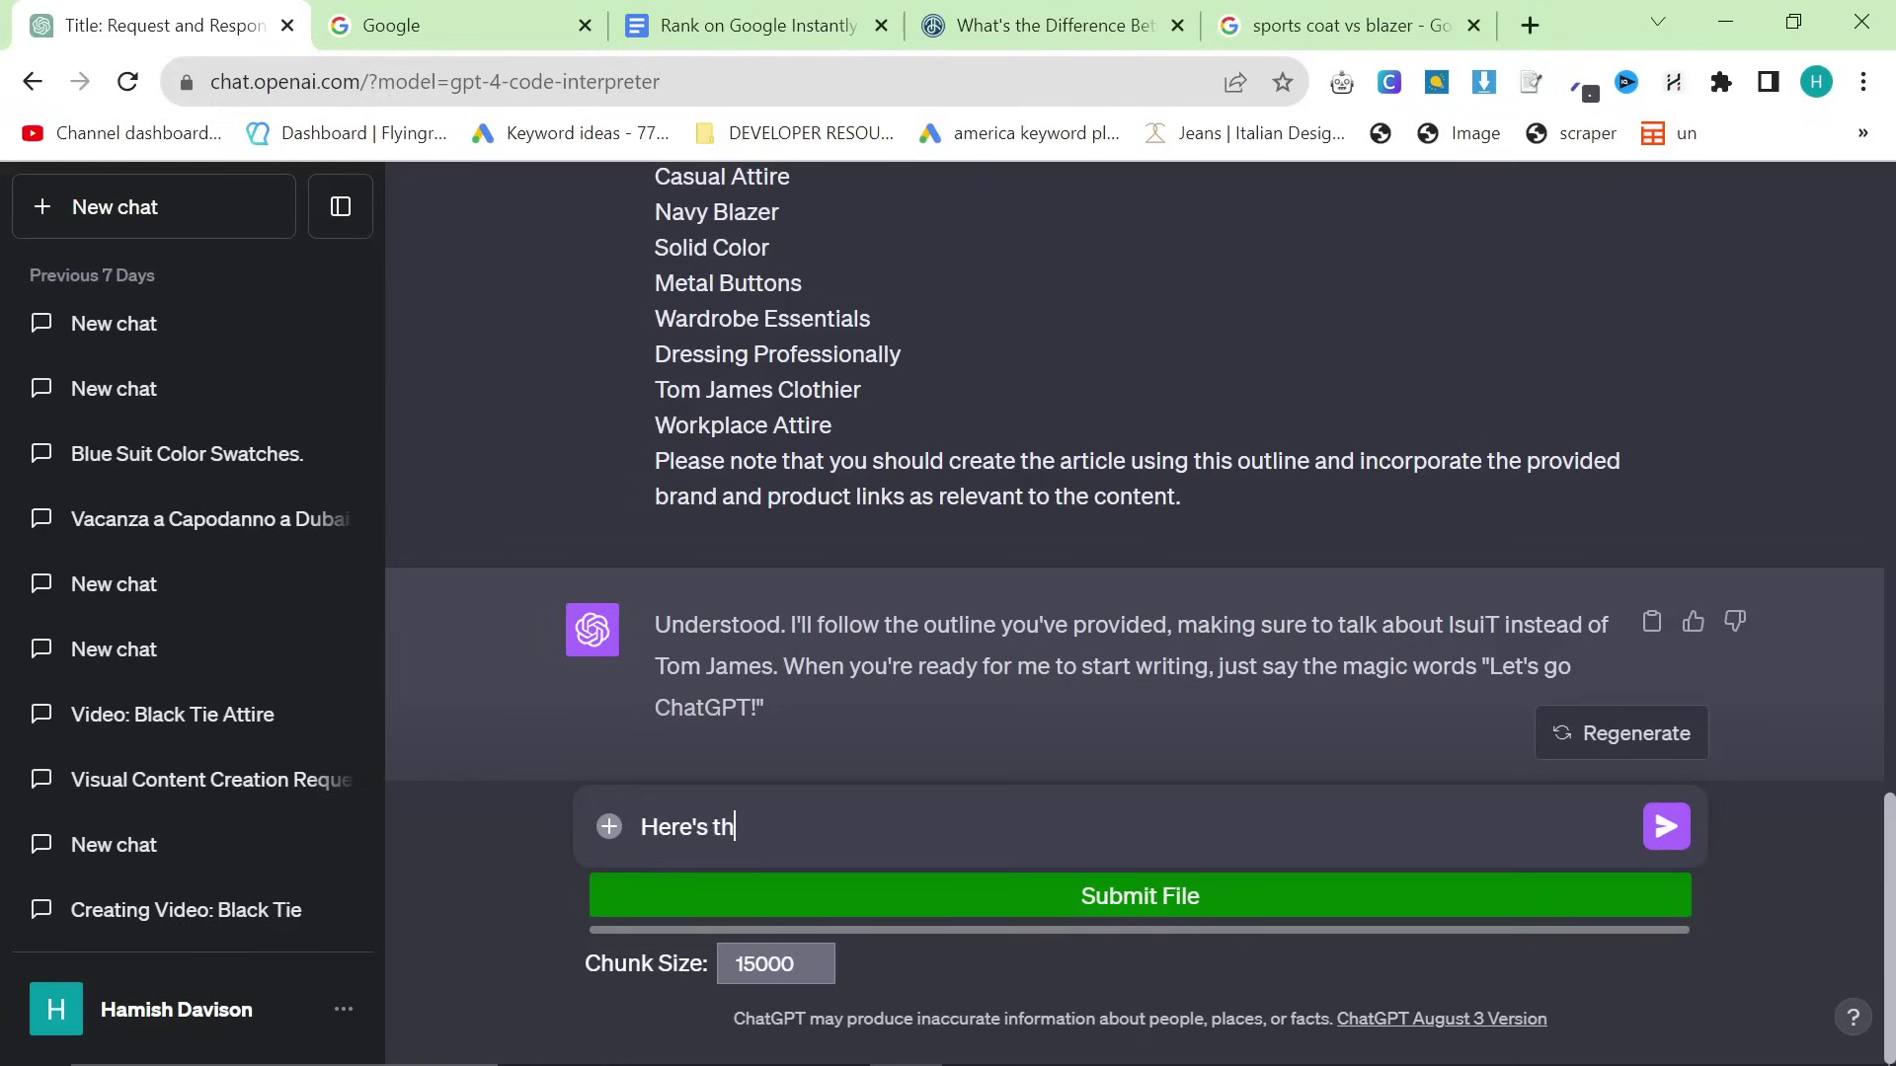
type("e most important and hghest traffic earning keywords to try to inc")
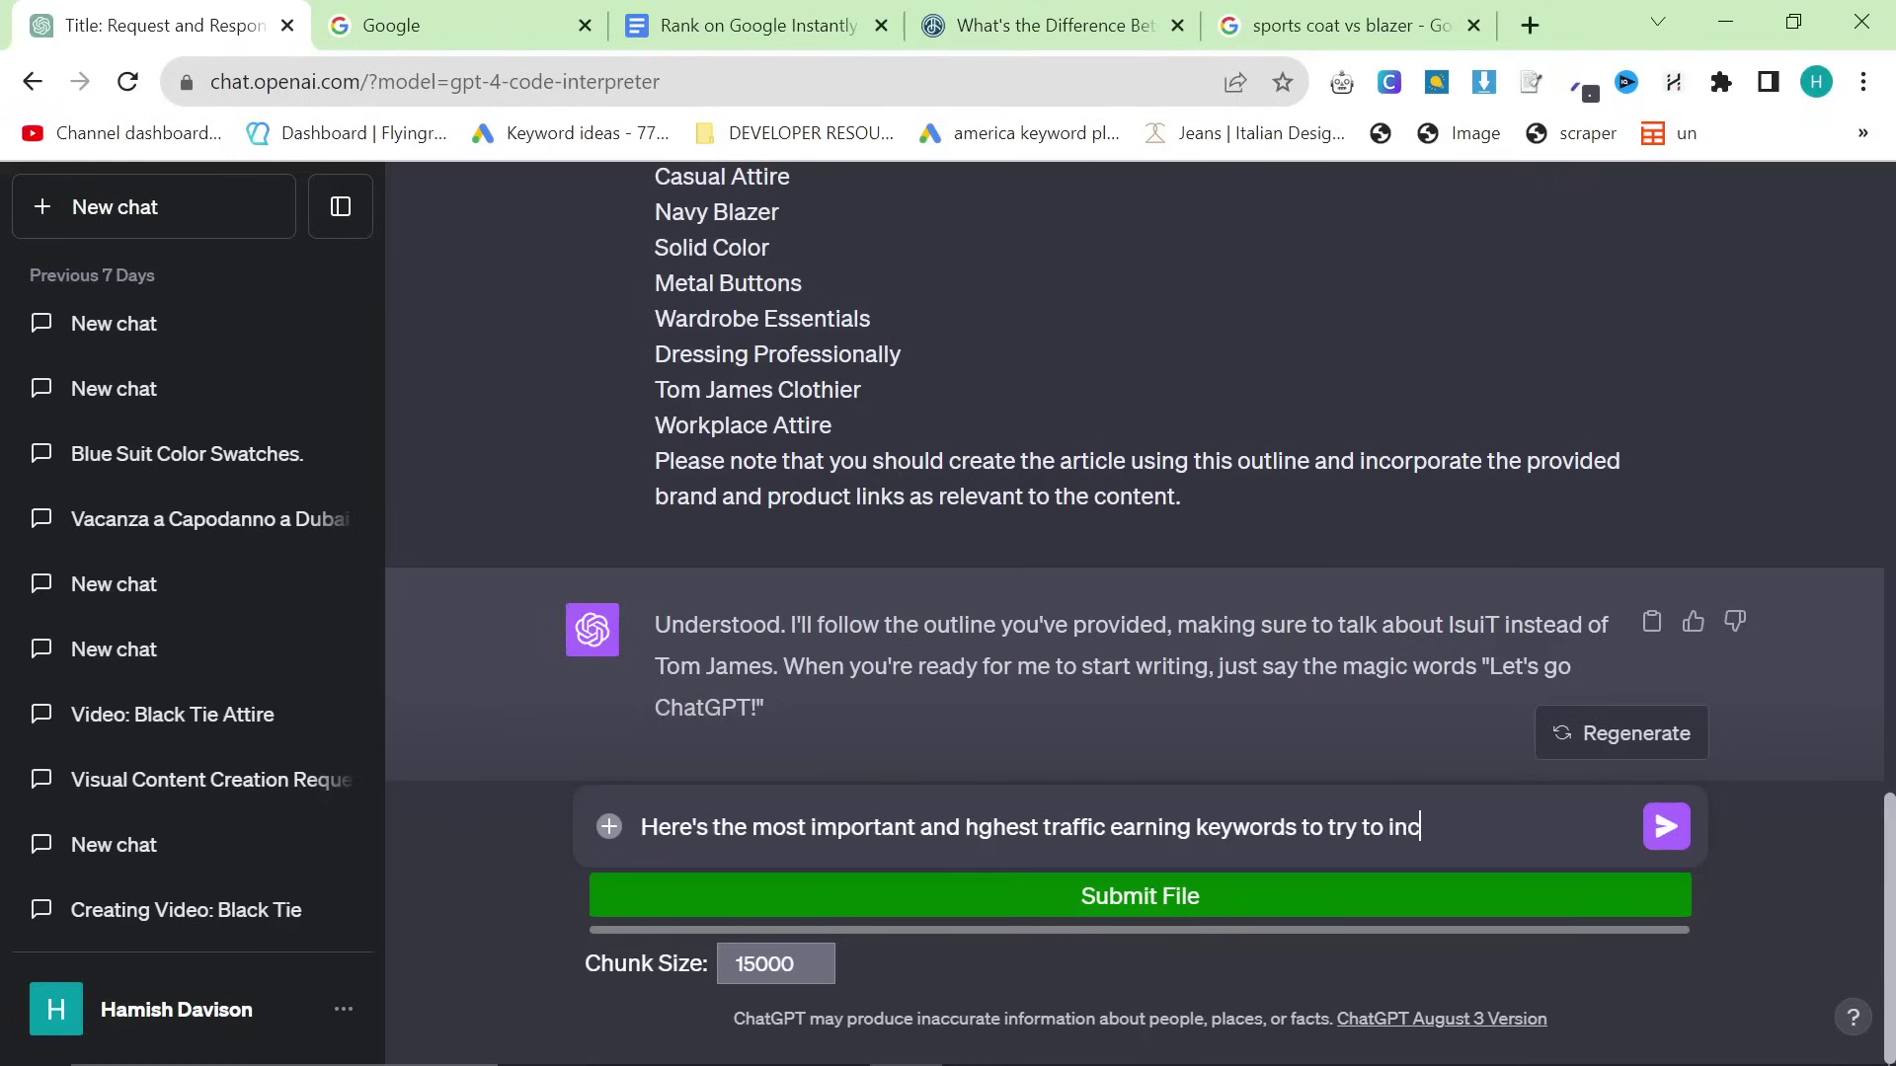
type("ease SEO, do you")
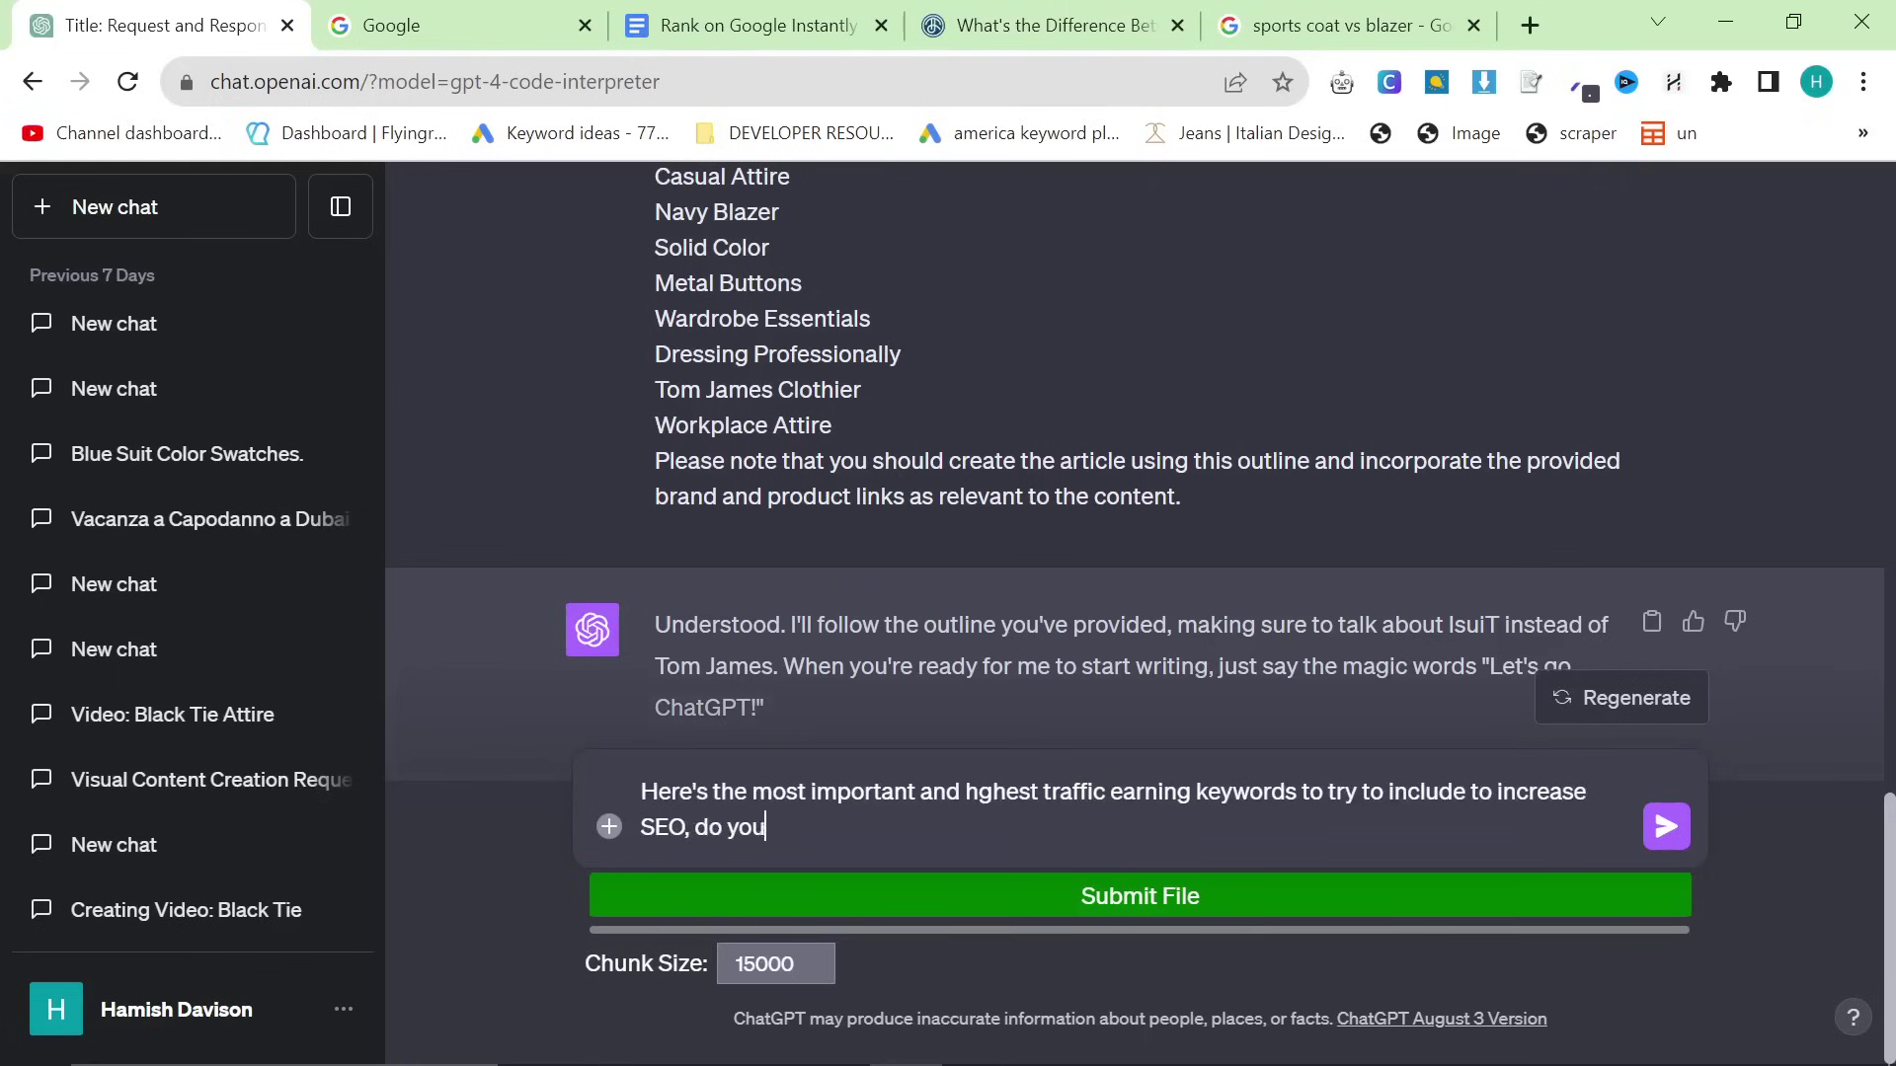
type(" understand")
key("shift+Return")
key("ctrl+v")
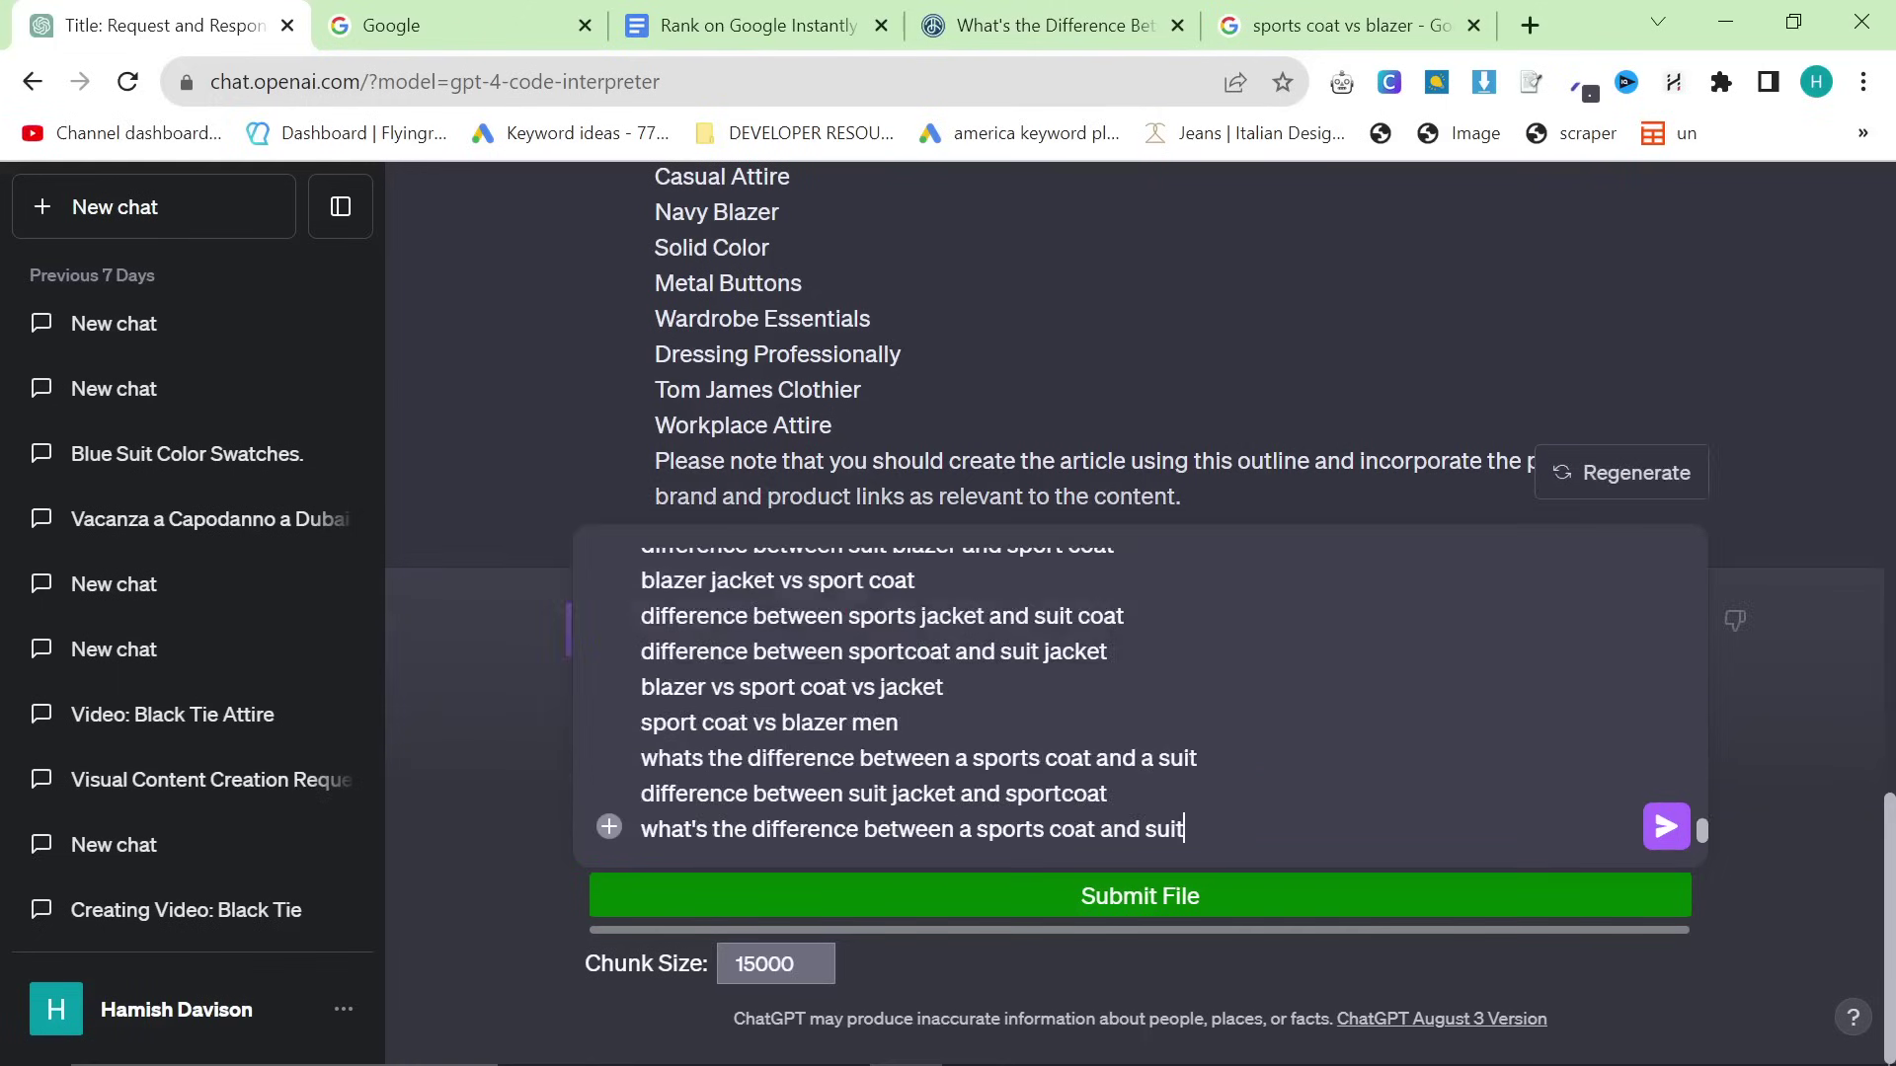
key("Return")
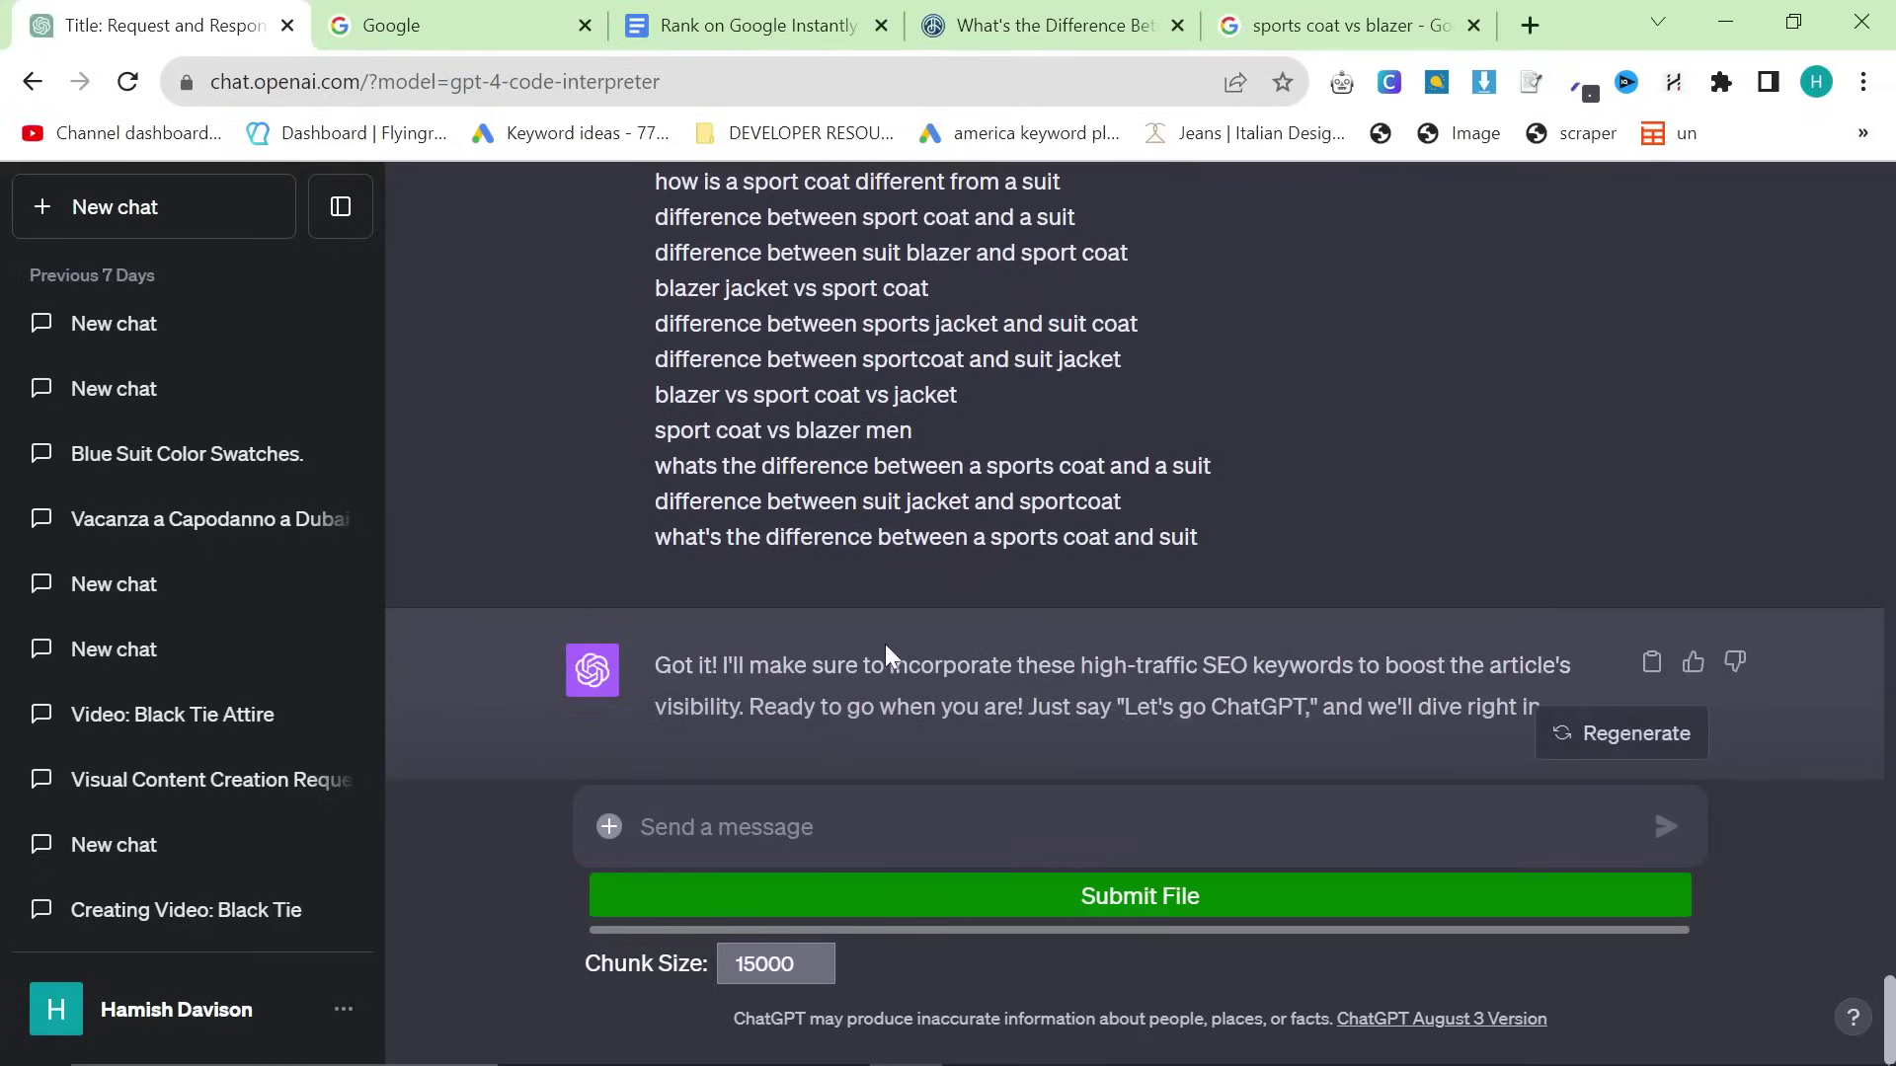
key("alt+Tab")
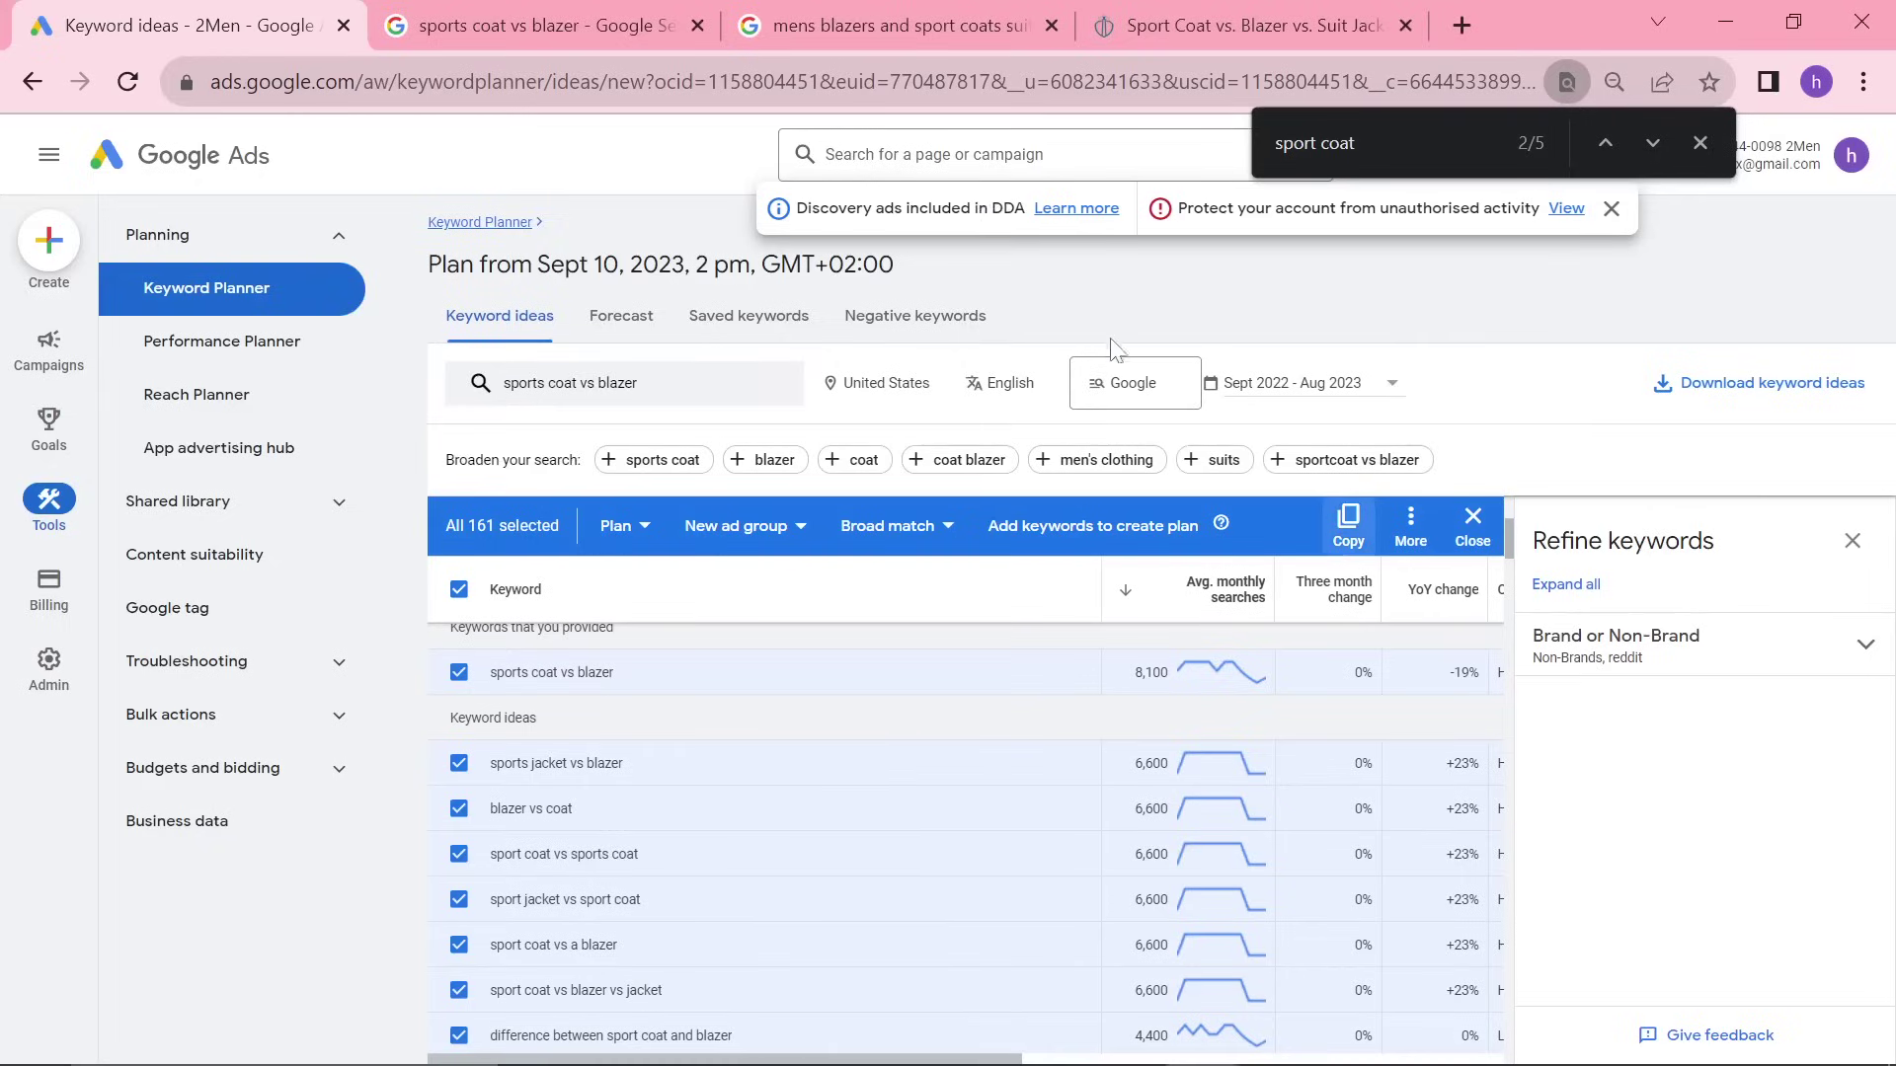
Select Google's related questions about sports coat vs blazer from the search results
left_click(543, 26)
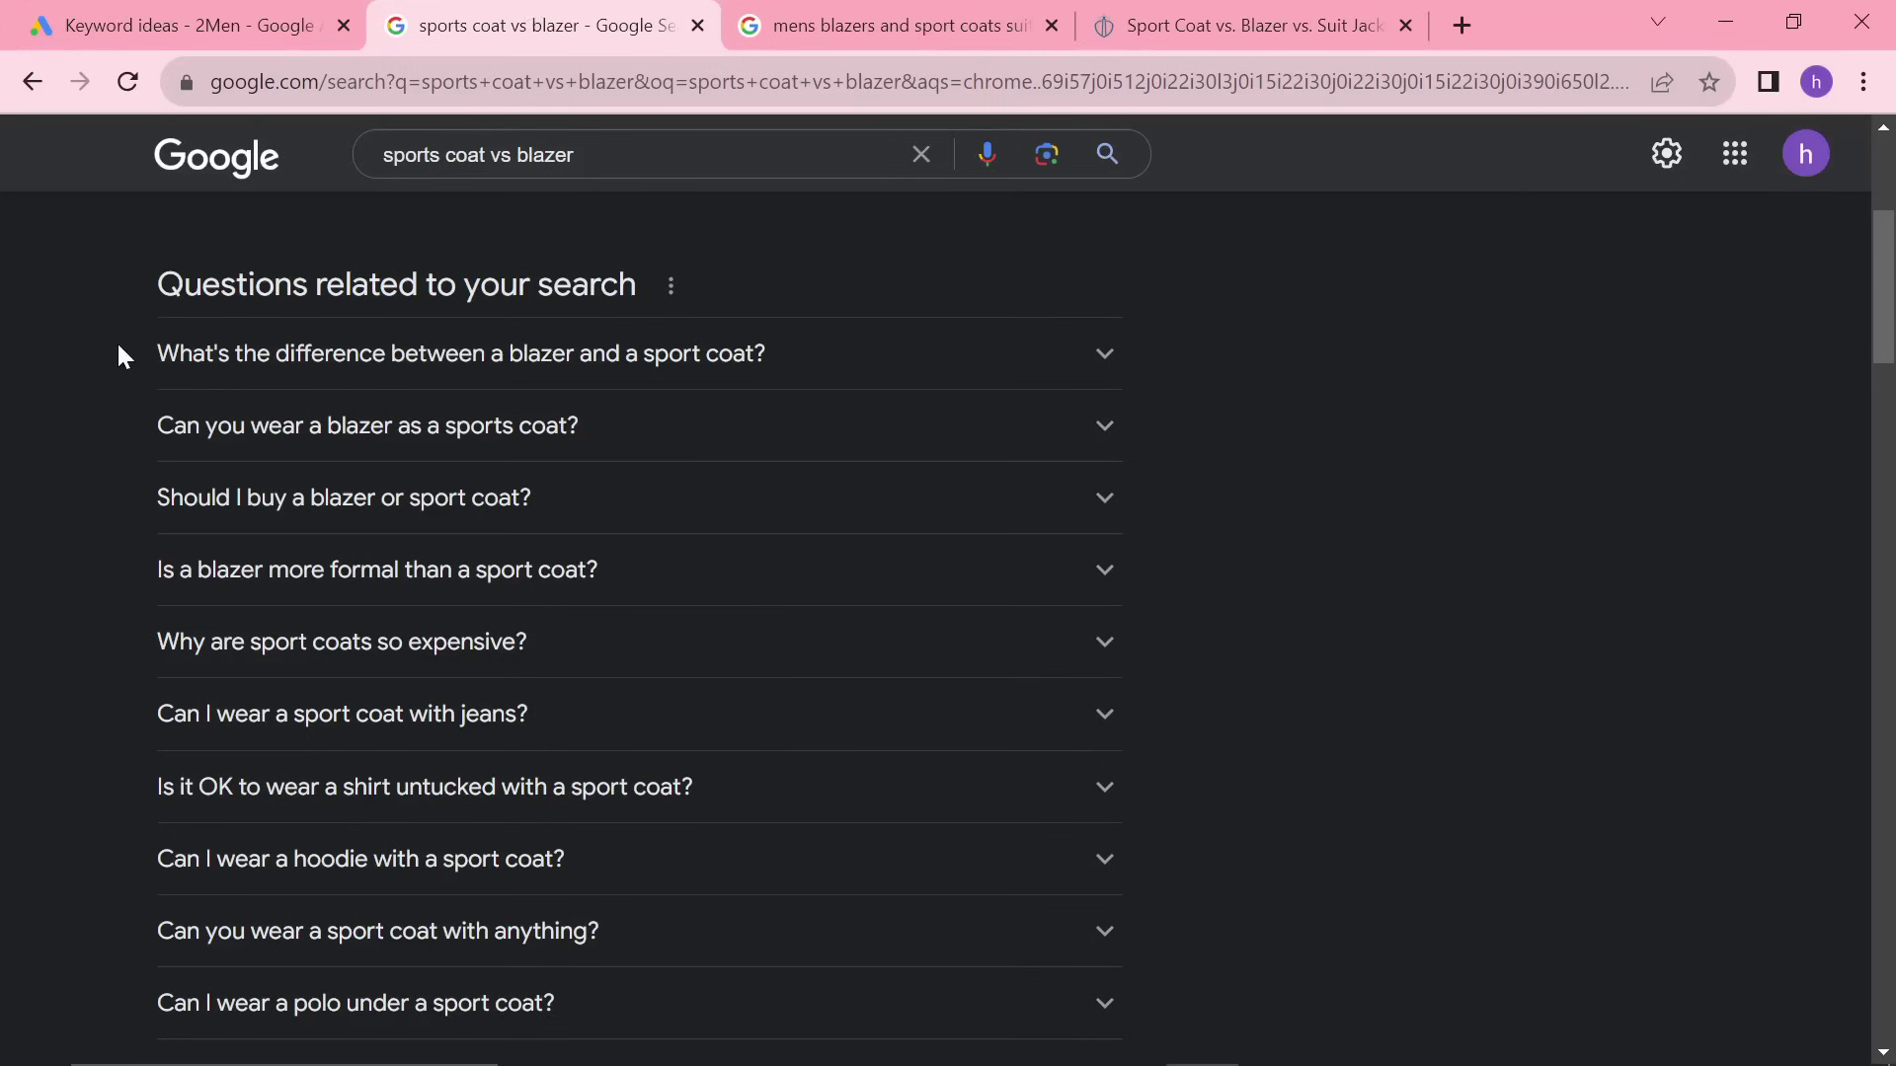
left_click_drag(116, 340, 669, 435)
key("ctrl+c")
scroll(761, 736, "down", 7)
left_click(146, 14)
Send the pasted Google questions to ChatGPT, asking it to answer some in the article
key("alt+Tab")
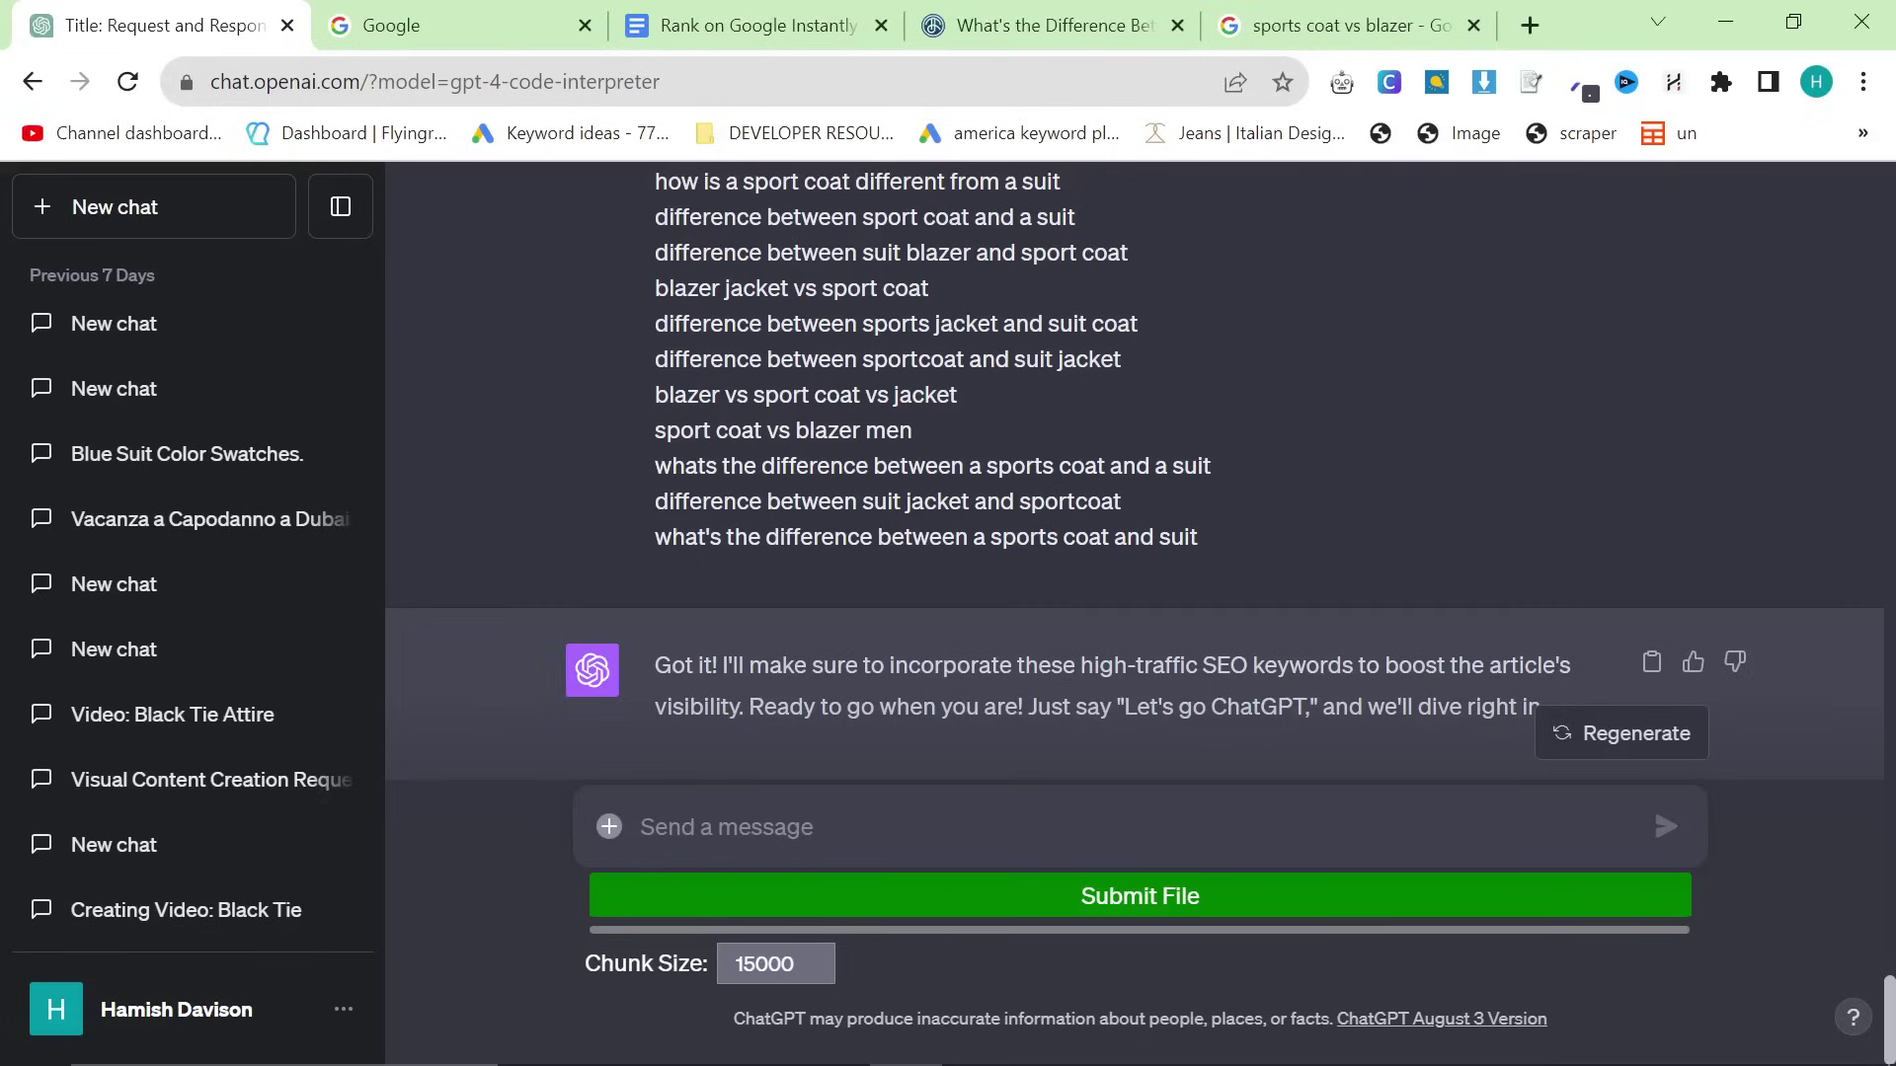
type("Here's some questions from GOogle")
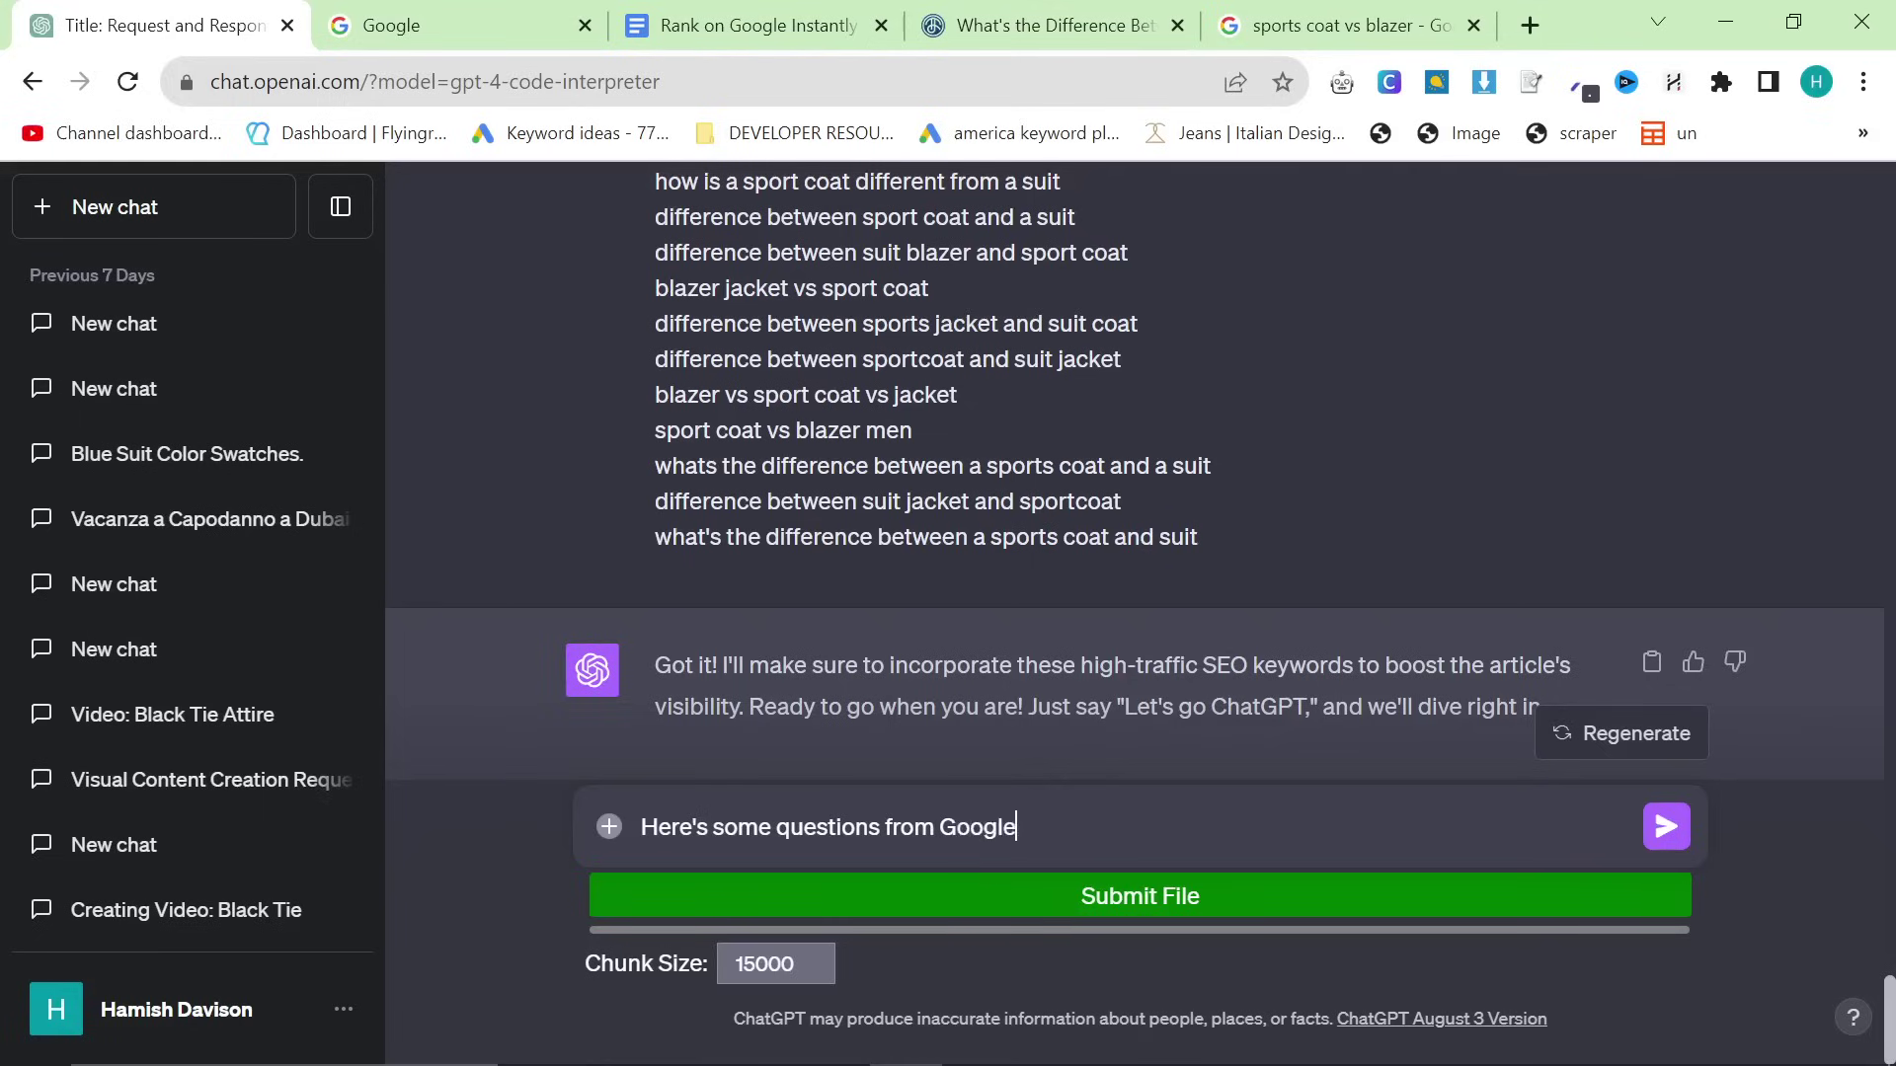
type(" which people ask about this")
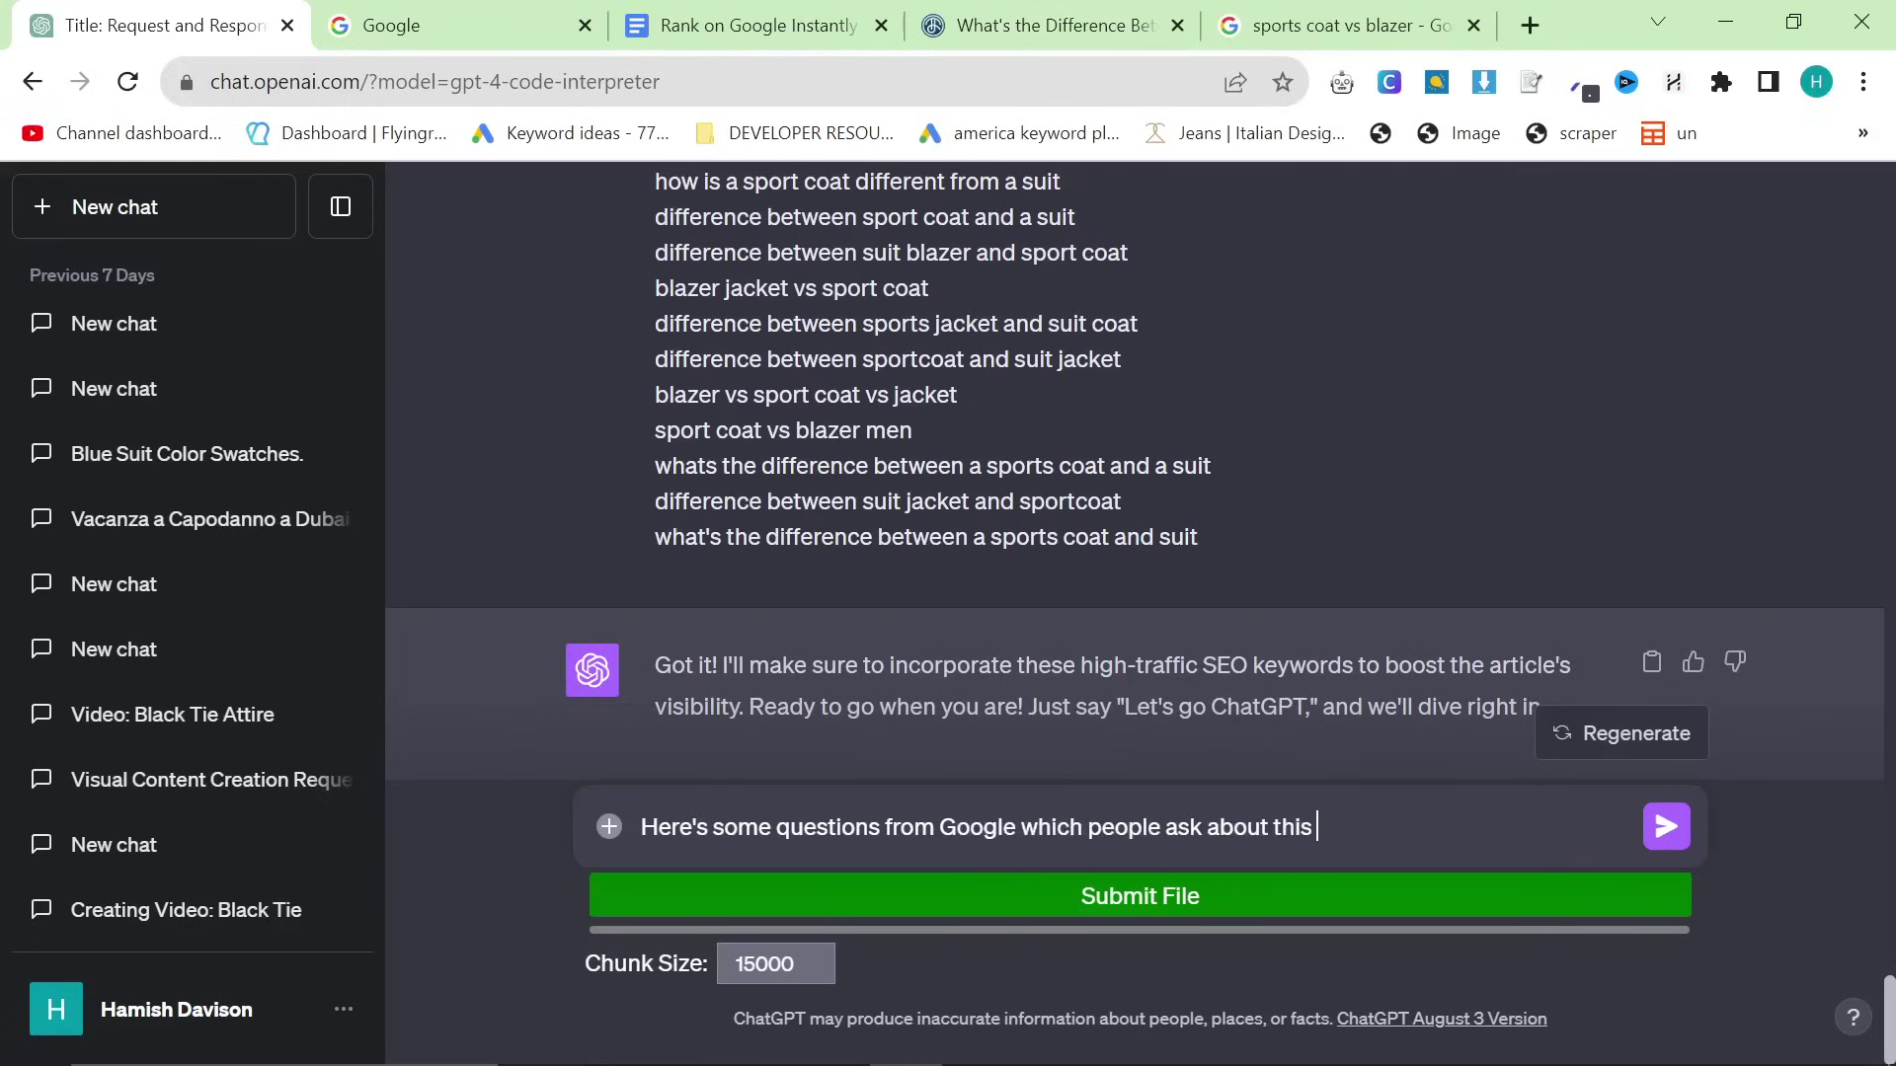
type(" please try to include some of them to increase relevenacy, do you underst")
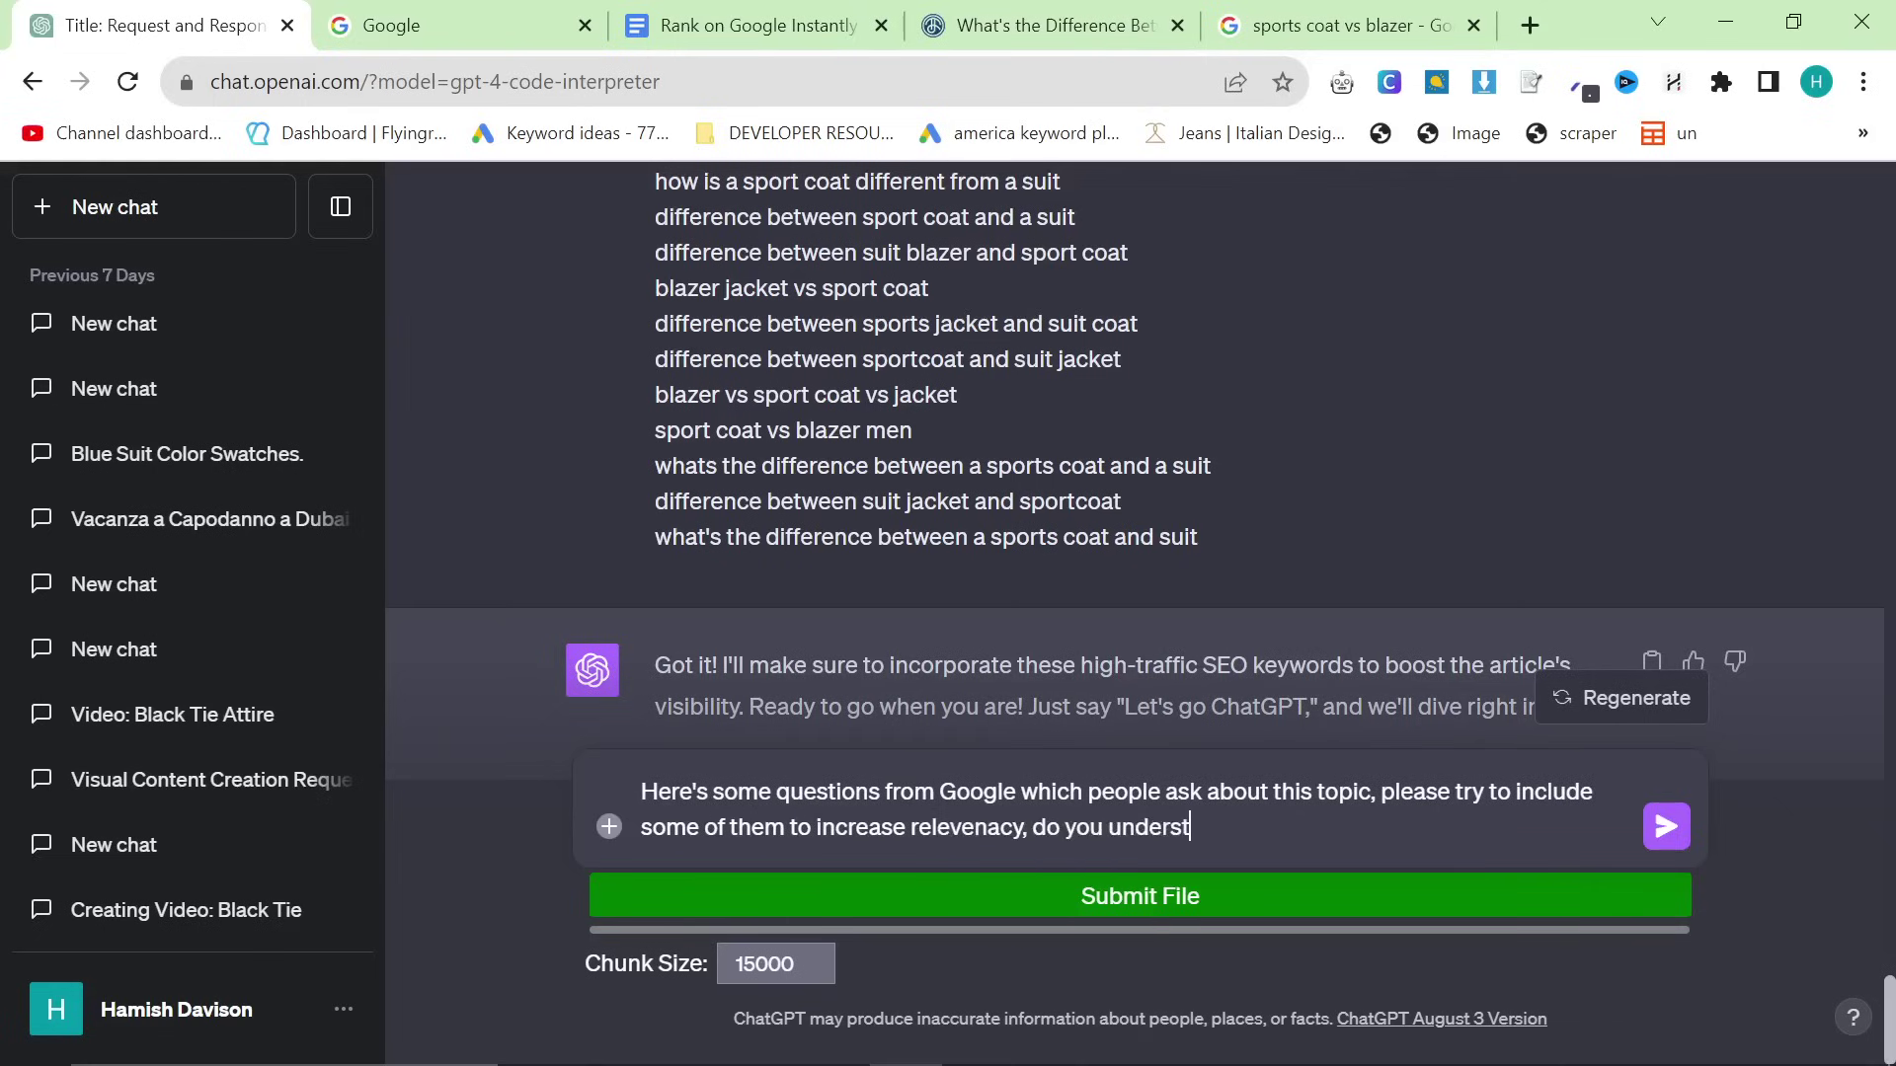
type("and?")
key("ctrl+v")
key("Return")
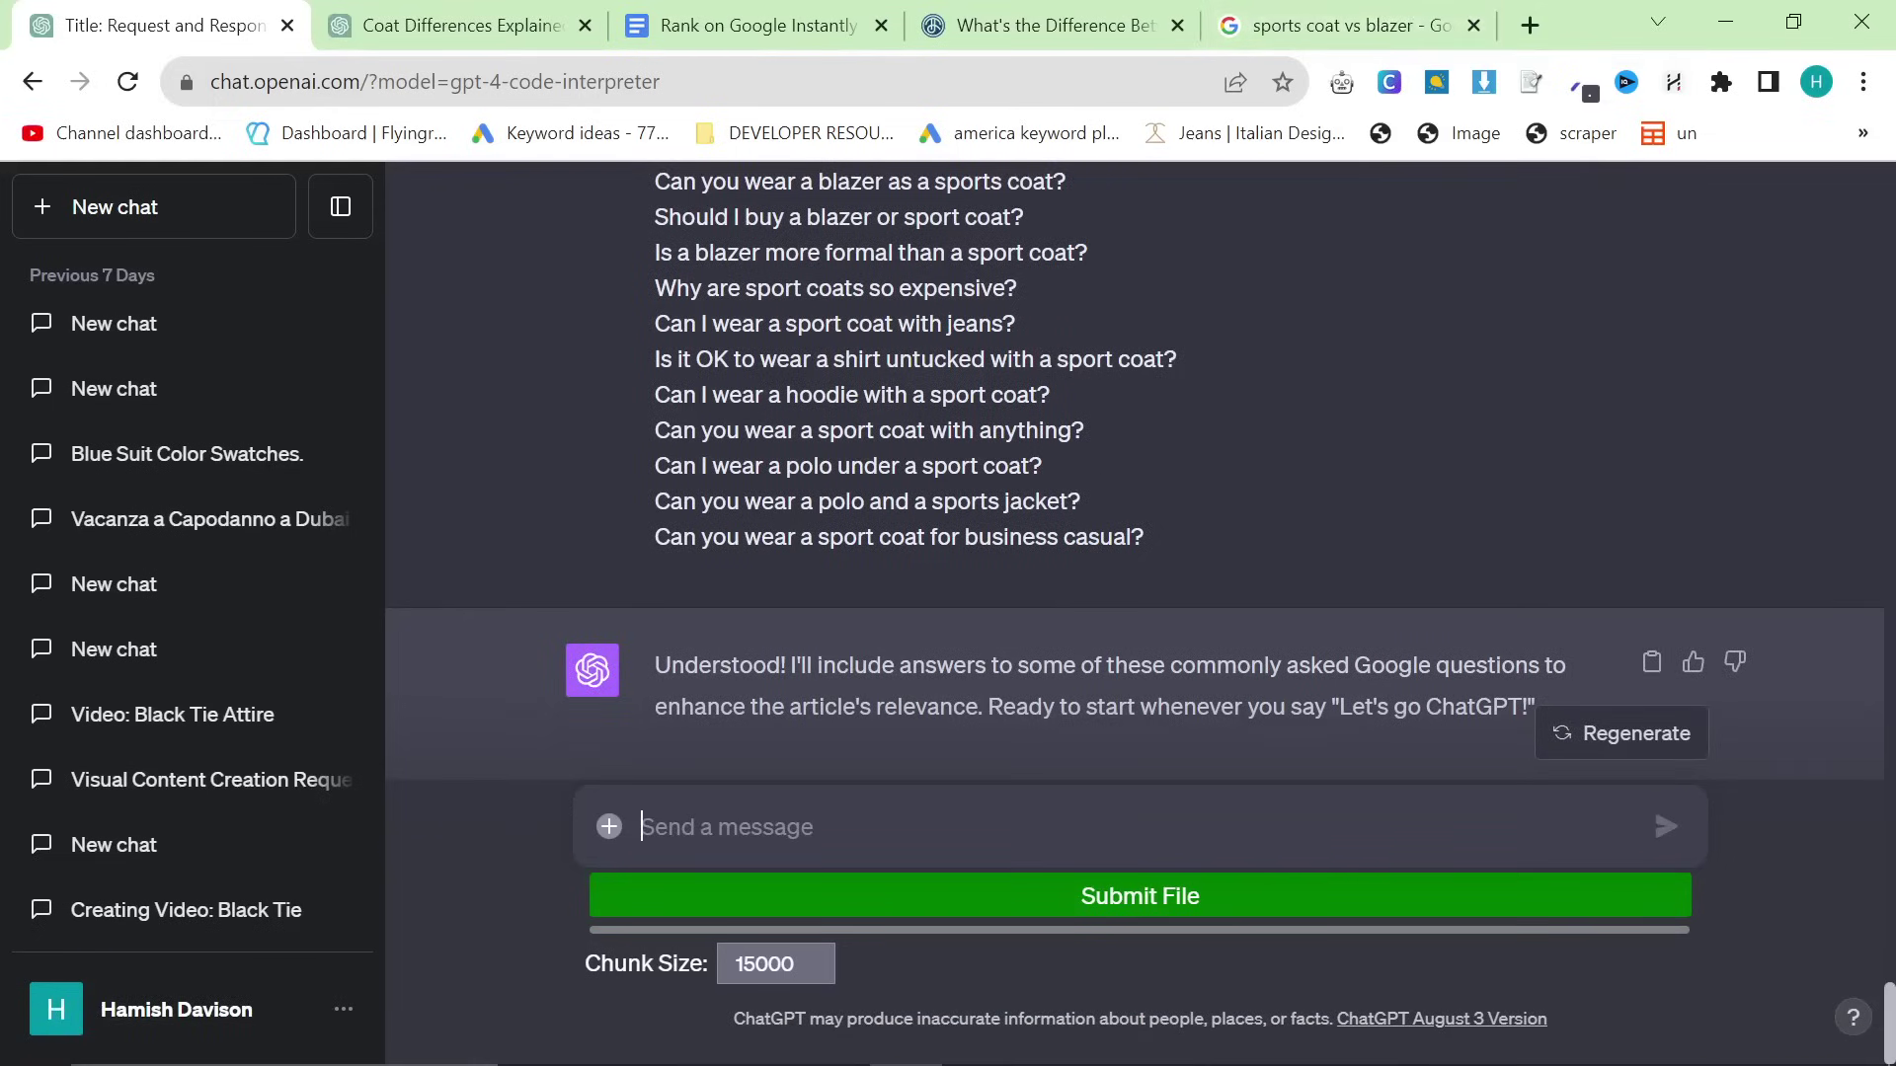
Send the request for an internally linked brand information table at the article's top
type("At the very top of the article I'd like you to create a brand | brand information table, and internally link all of the brands using the internal link system I gave you. Do you understand?")
key("BackSpace")
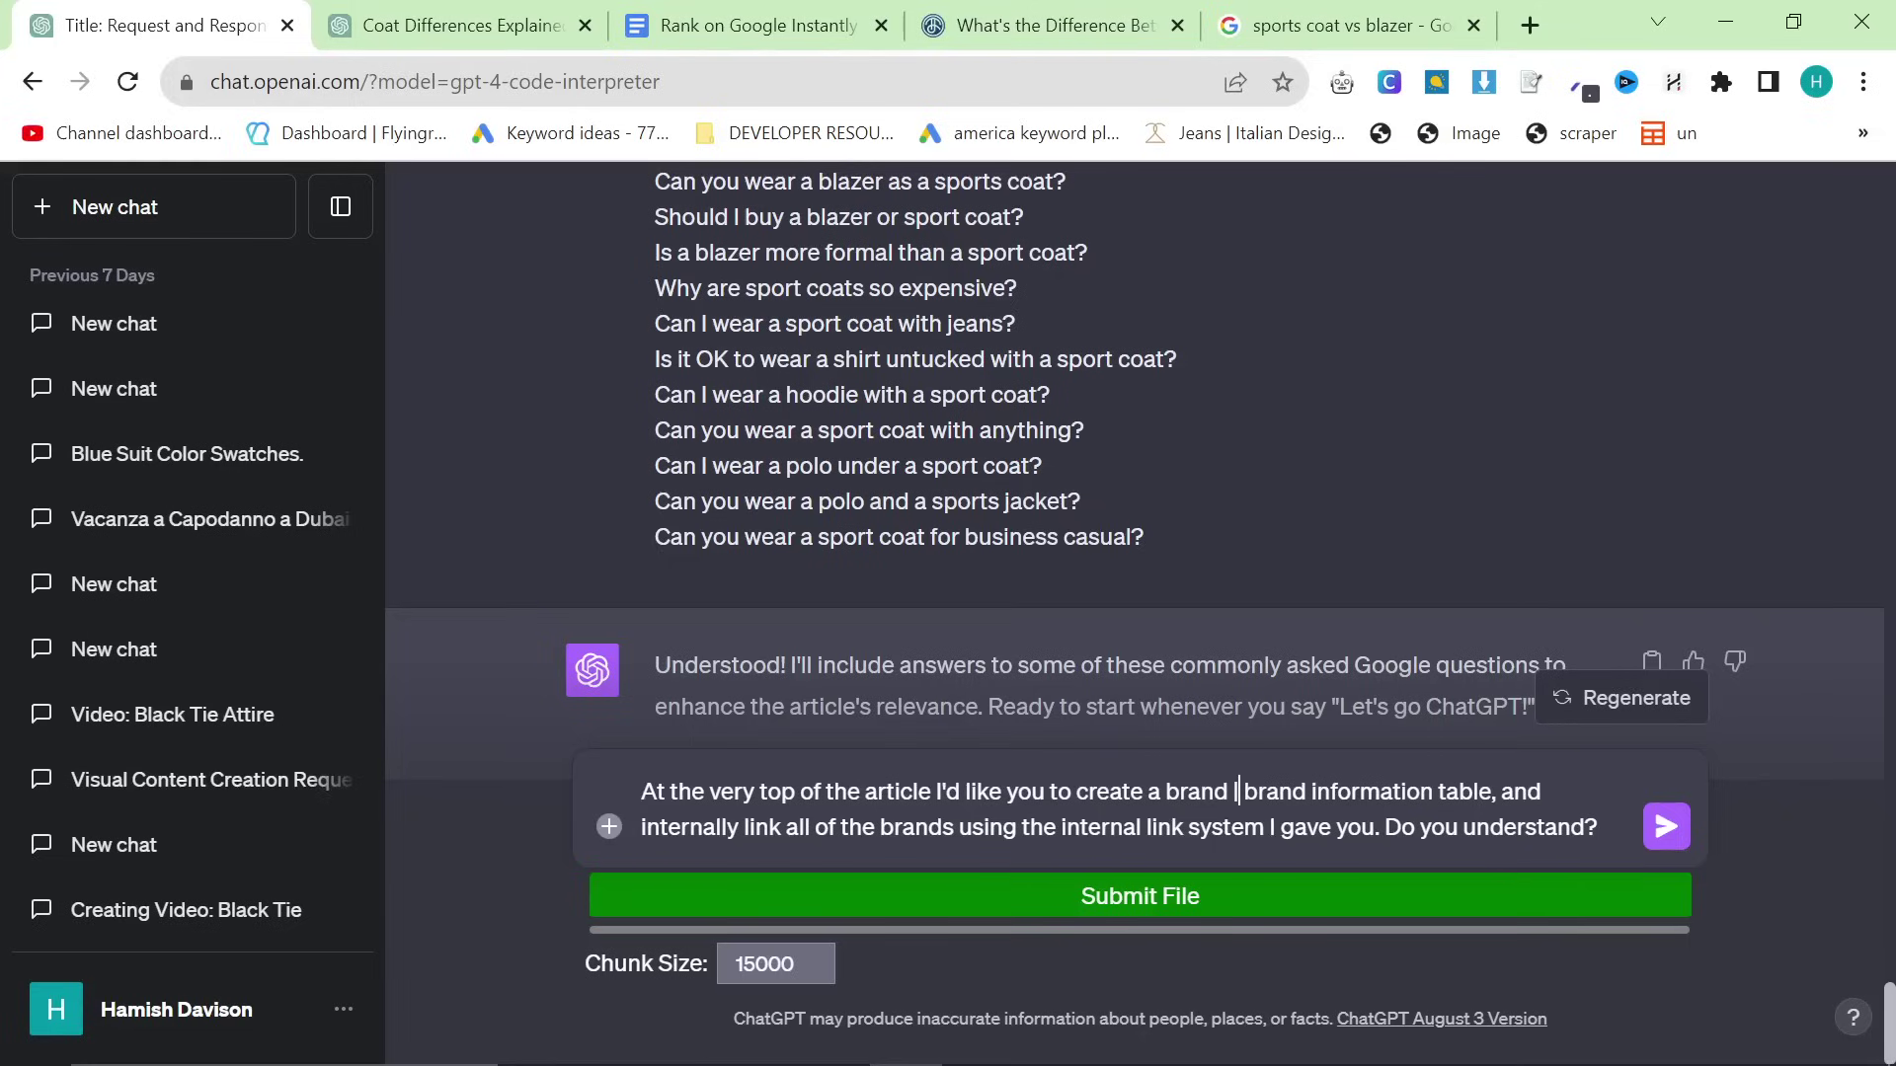
double_click(1235, 792)
left_click(1380, 792)
key("Return")
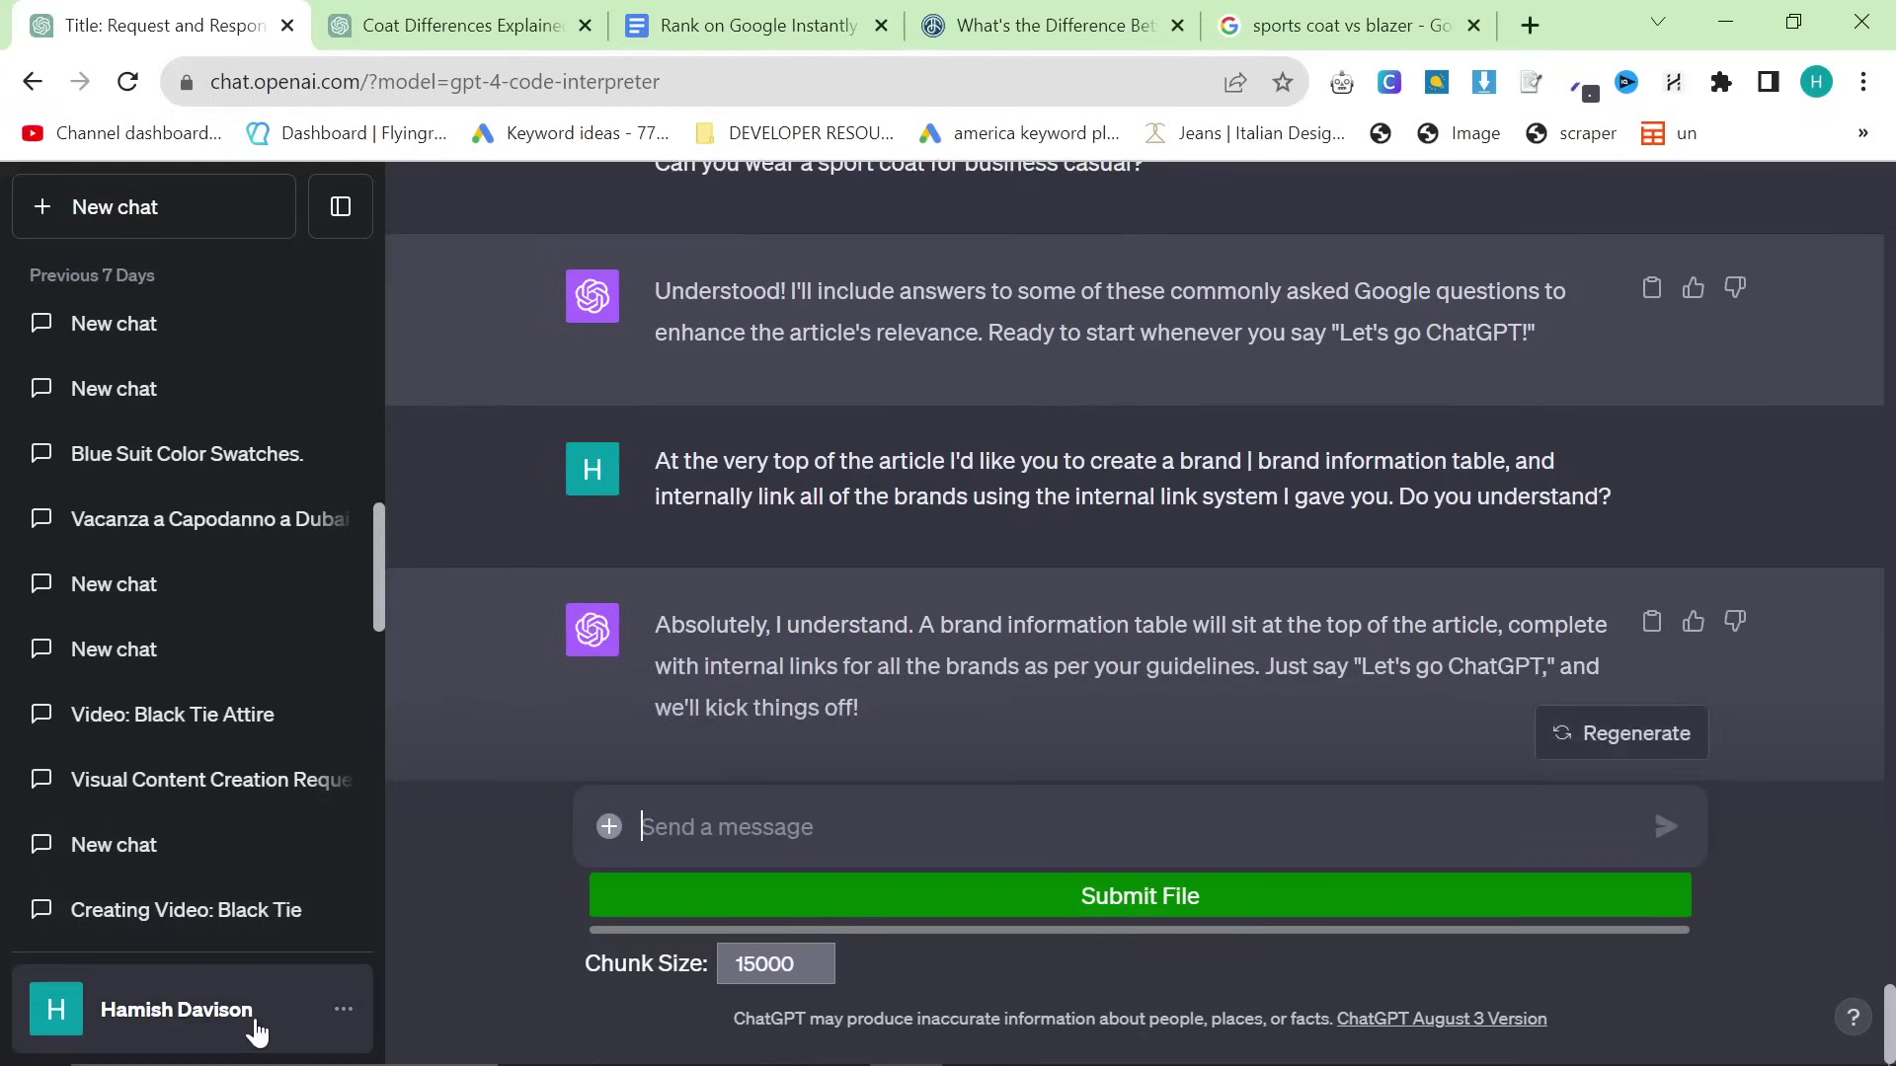
left_click(355, 987)
left_click(220, 779)
scroll(942, 530, "down", 8)
left_click_drag(576, 508, 733, 567)
scroll(942, 530, "up", 3)
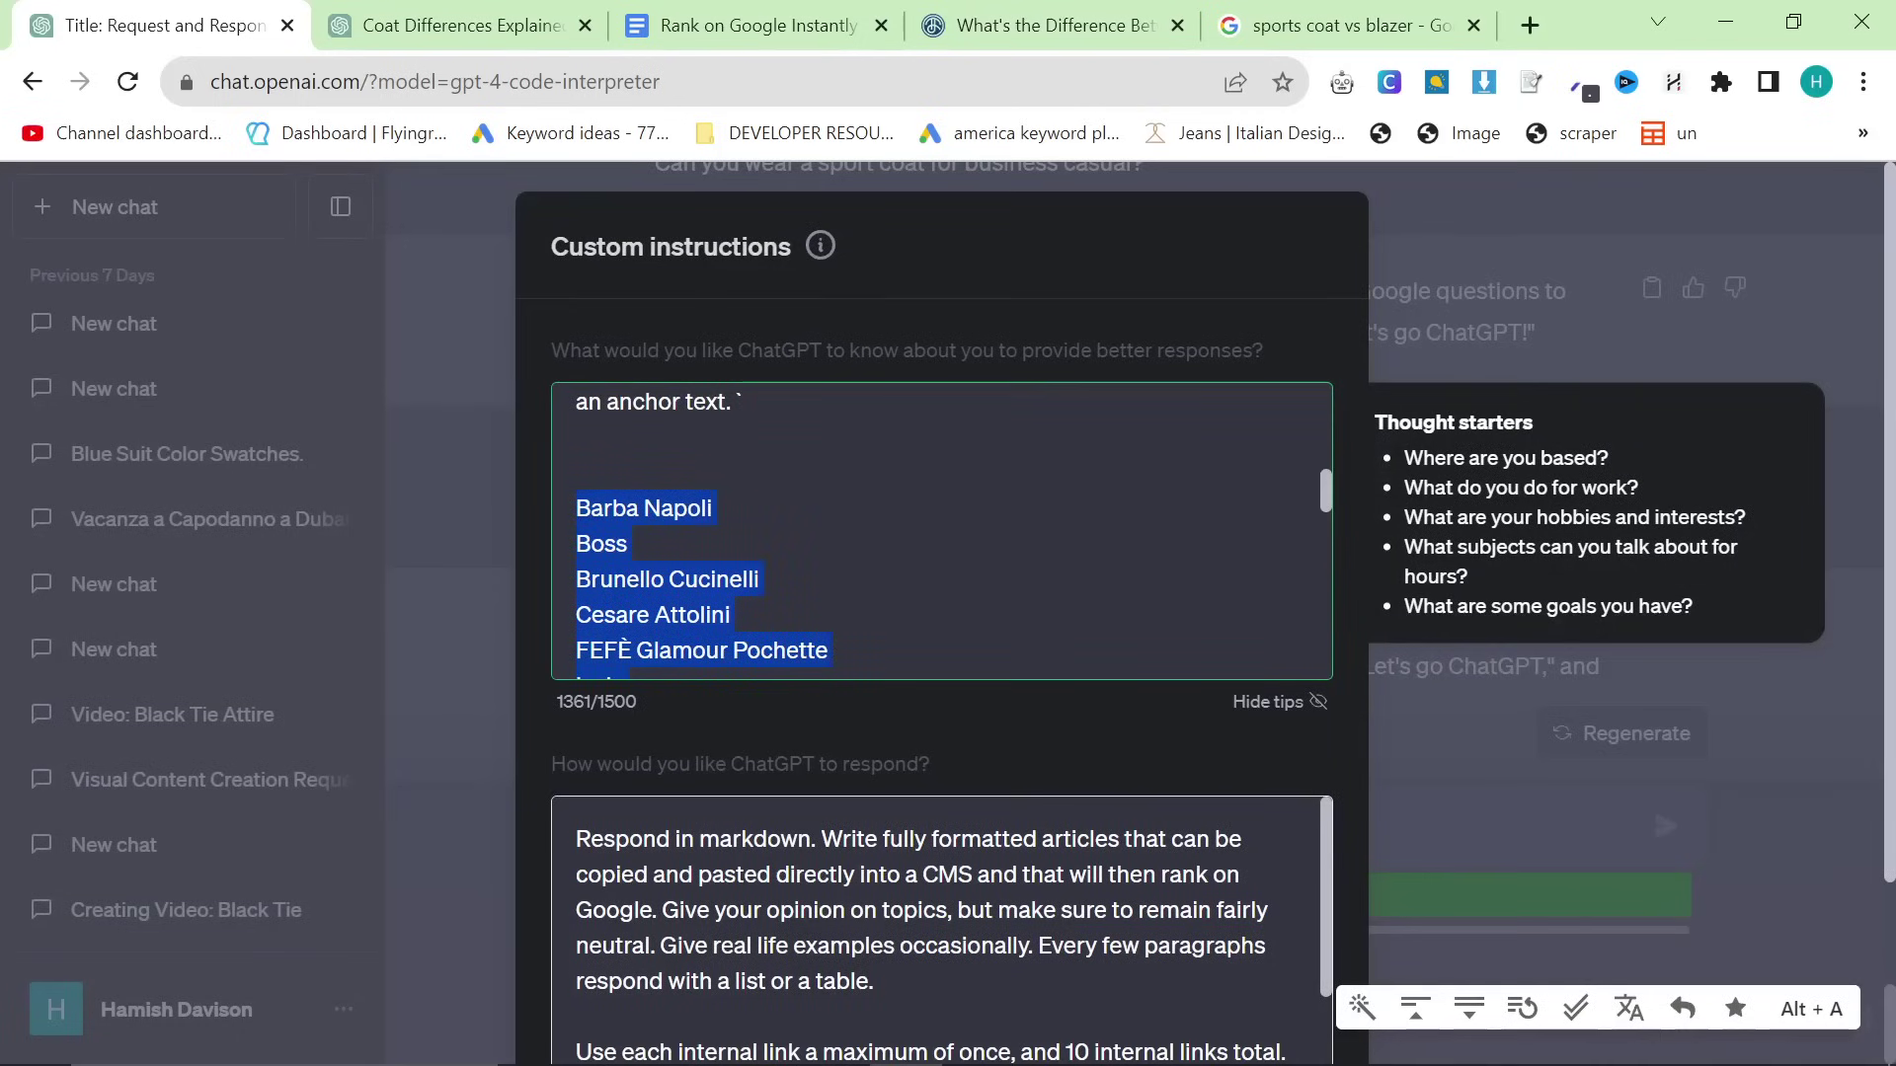
left_click(1489, 327)
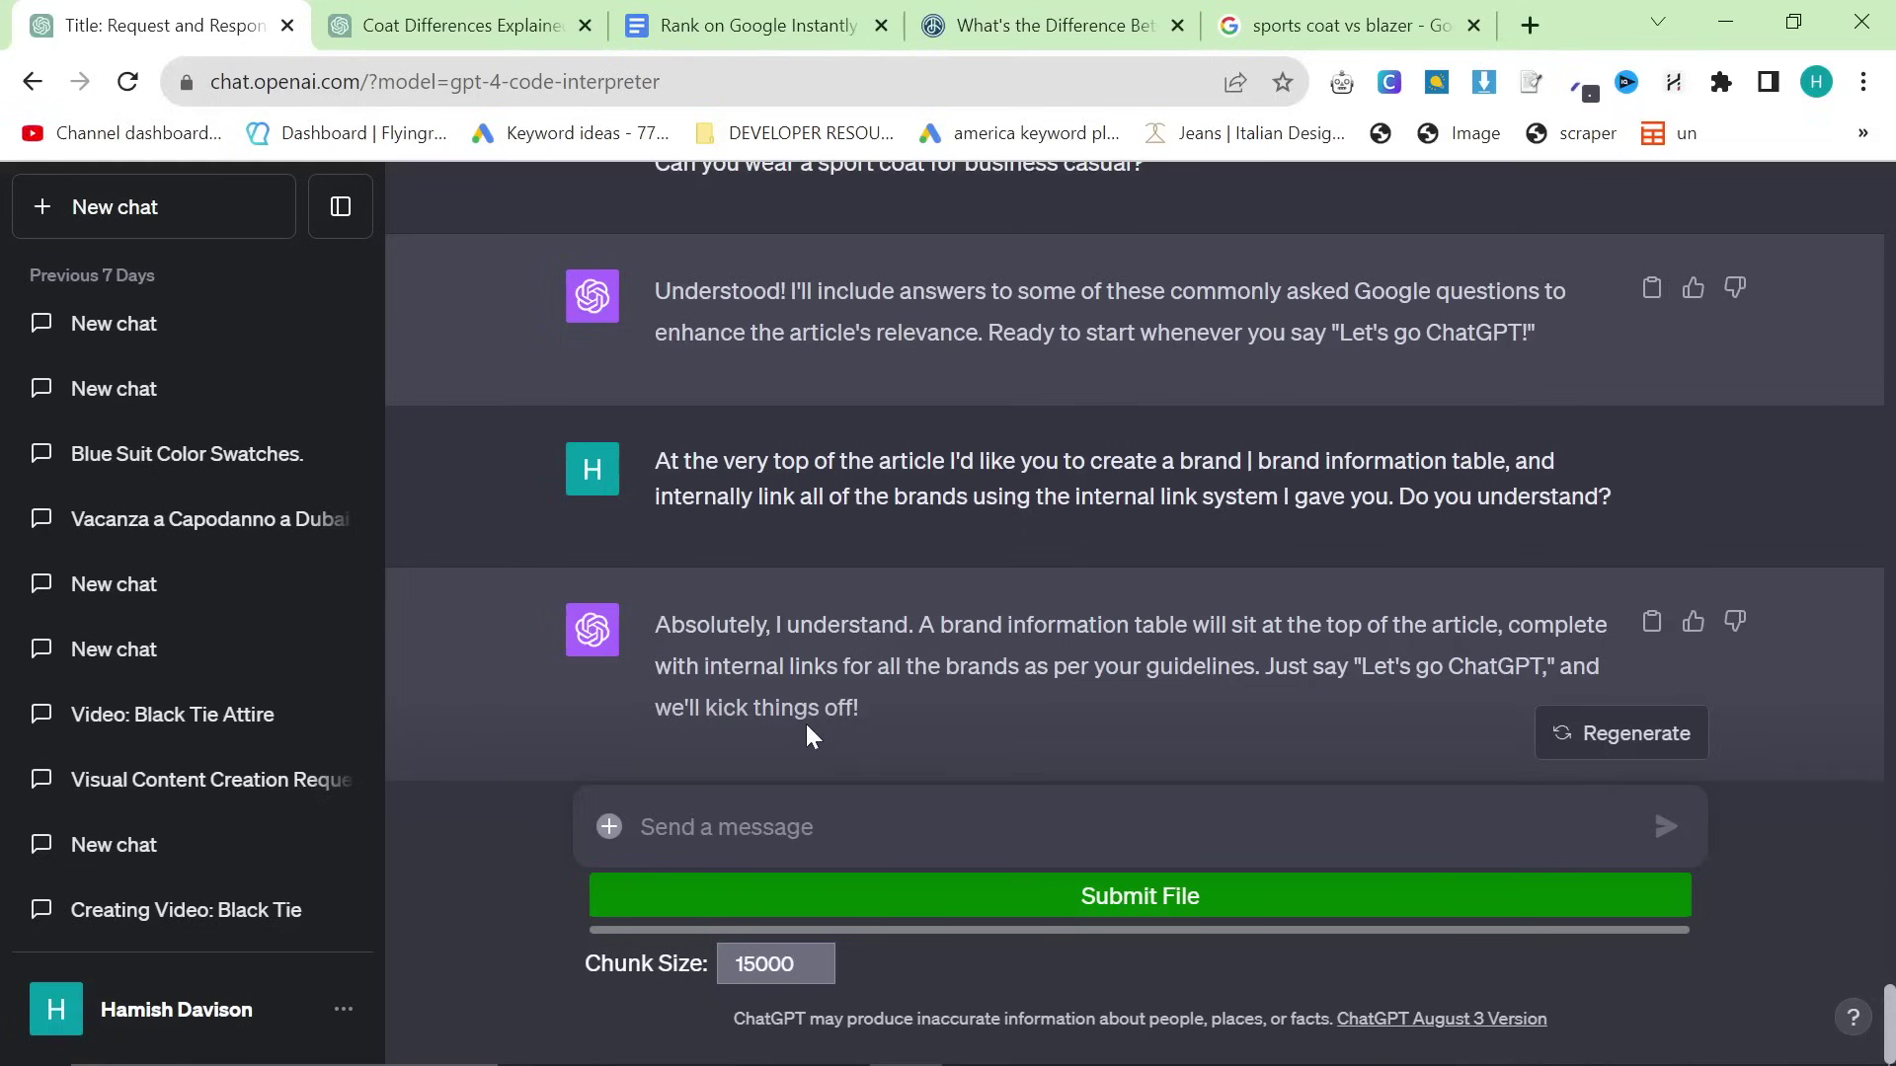
Send the 'LET'S GO CHATGPT' command so ChatGPT starts writing the article
left_click(1064, 807)
type("LET'S GO CHATGPT")
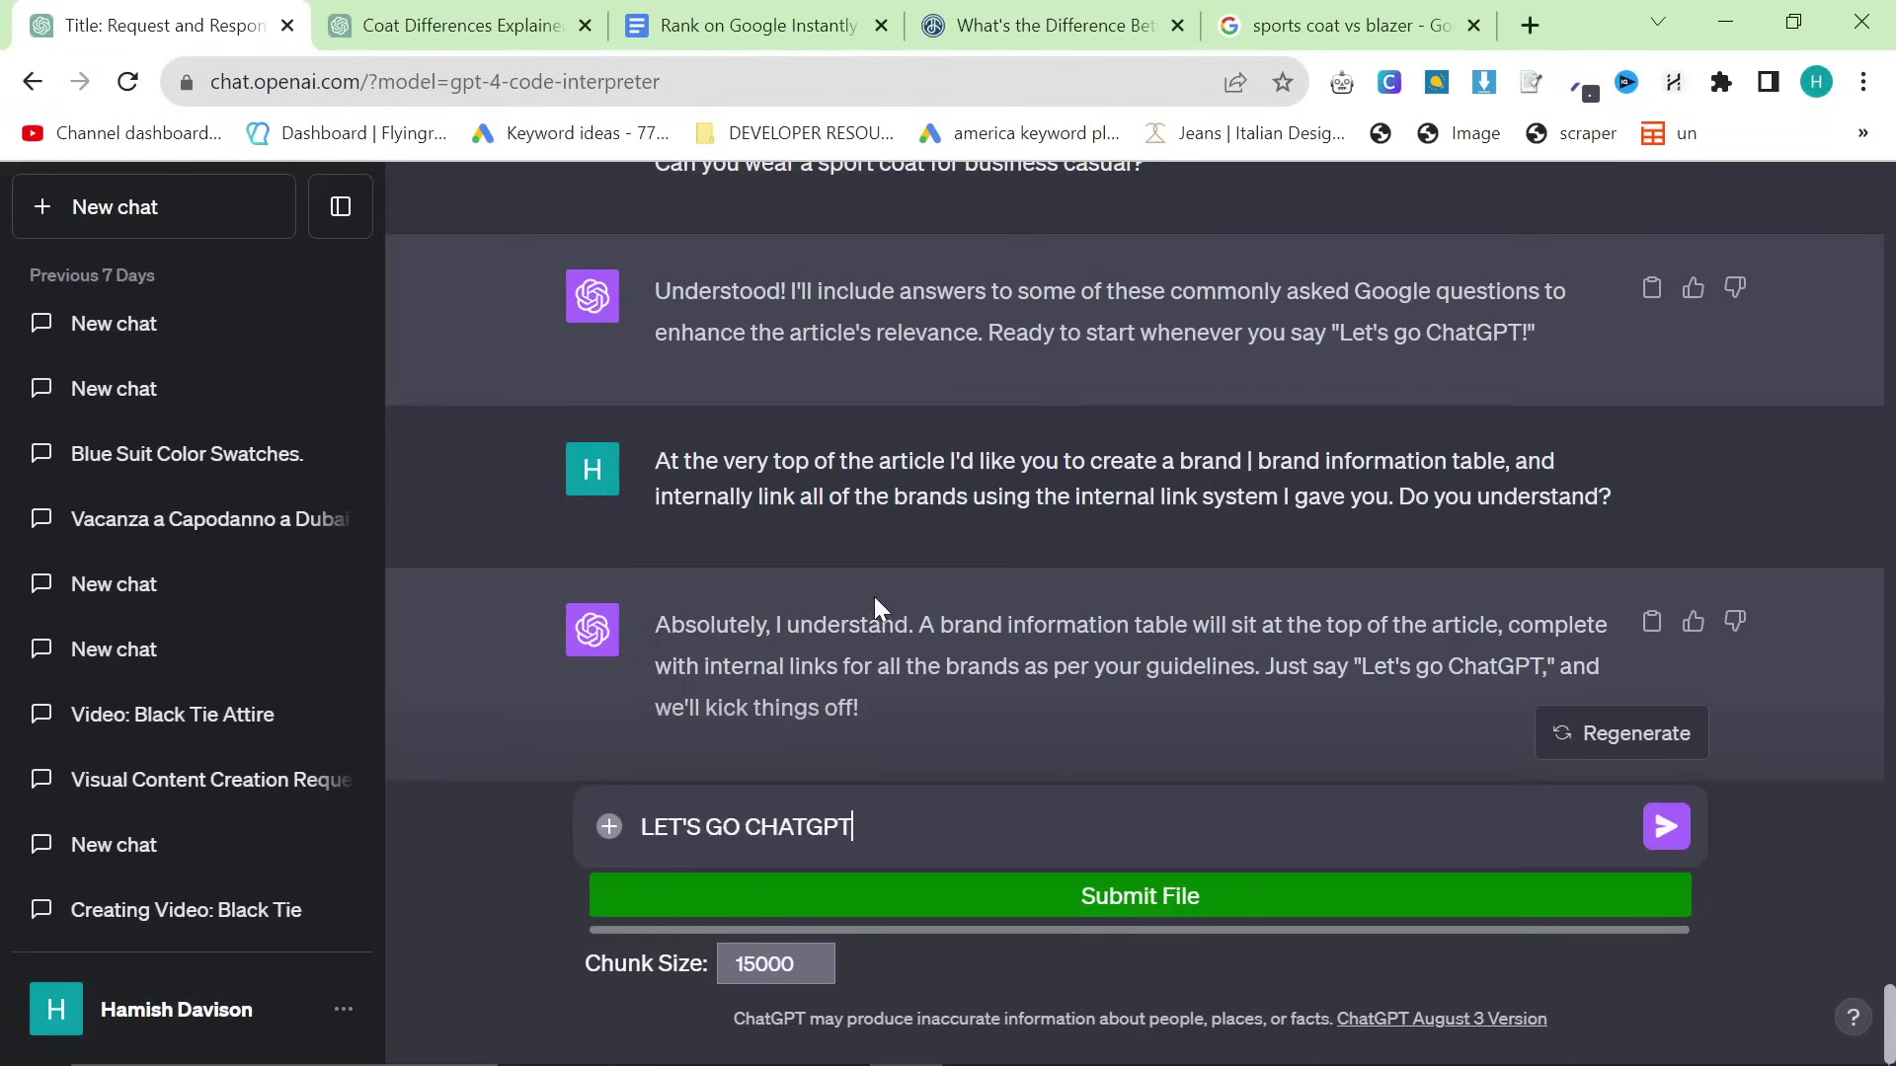
type("(please")
key("BackSpace")
key("BackSpace")
key("BackSpace")
key("BackSpace")
key("BackSpace")
key("BackSpace")
key("BackSpace")
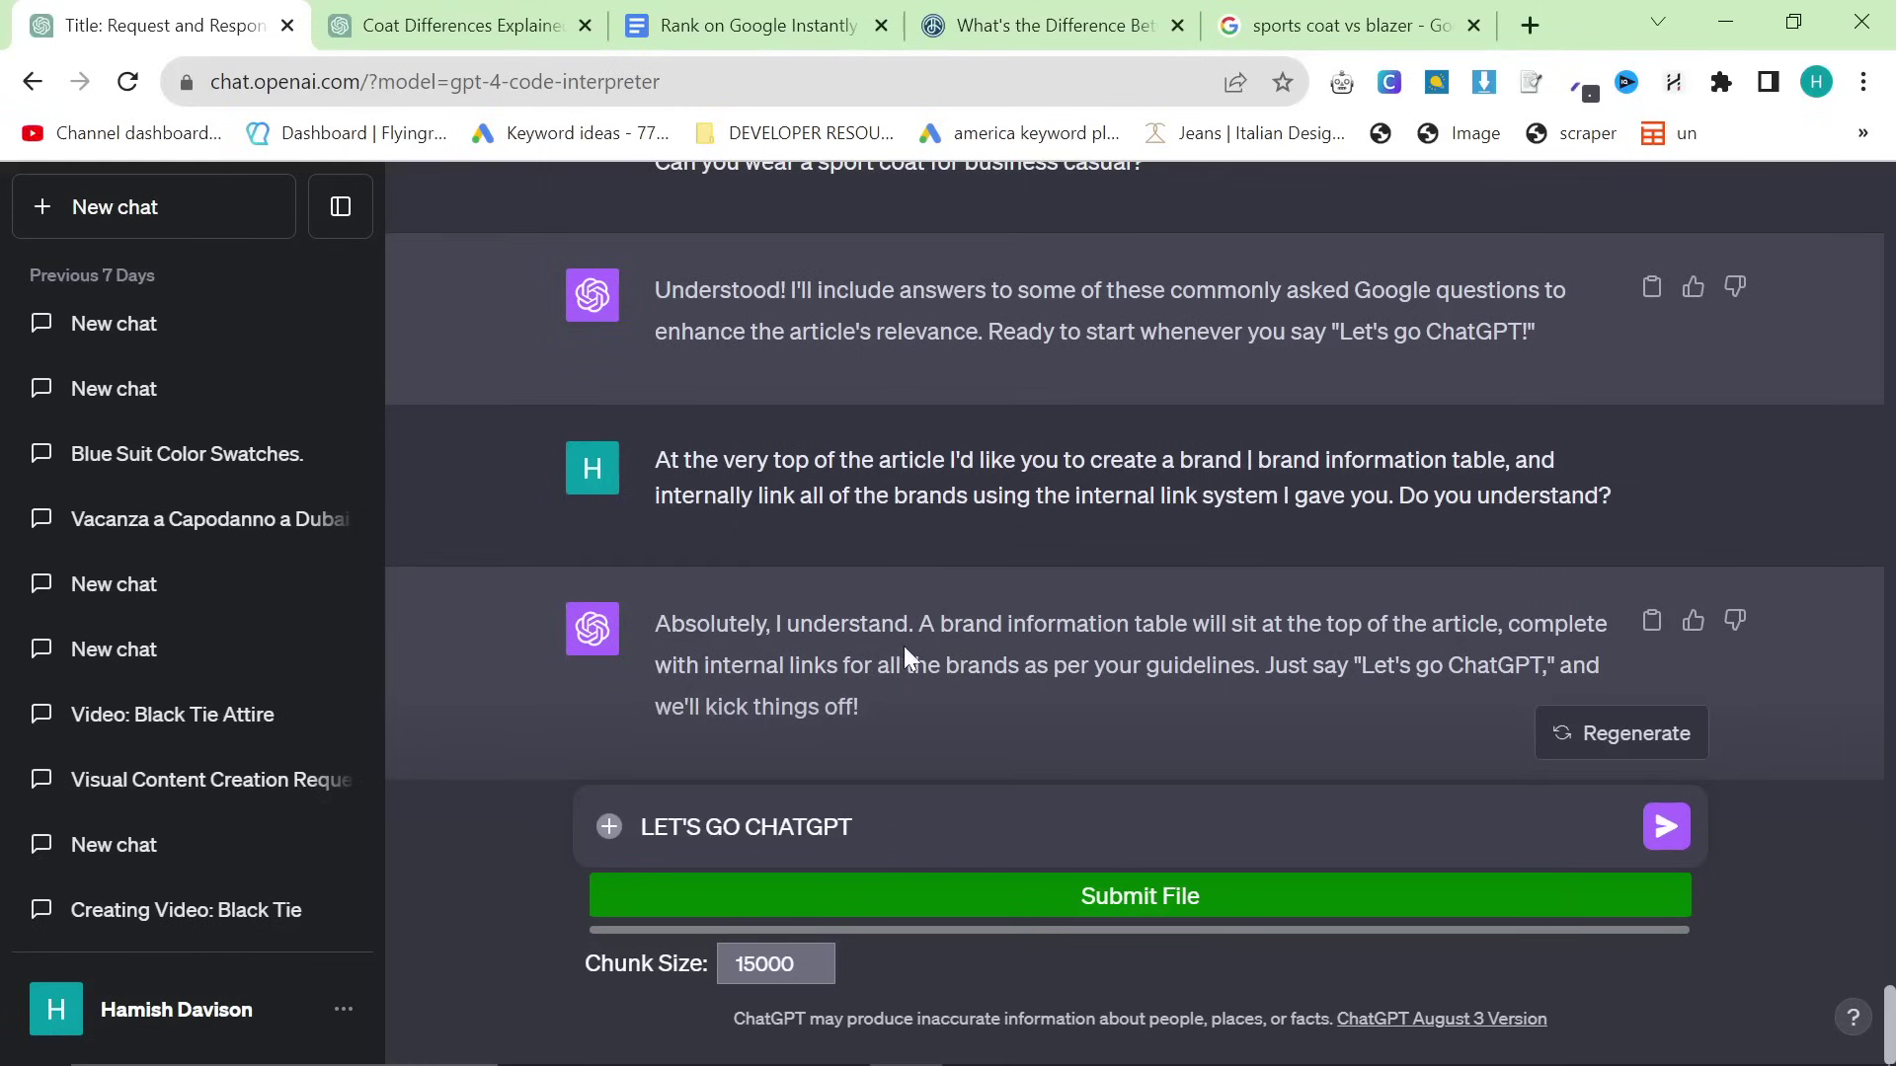
key("Return")
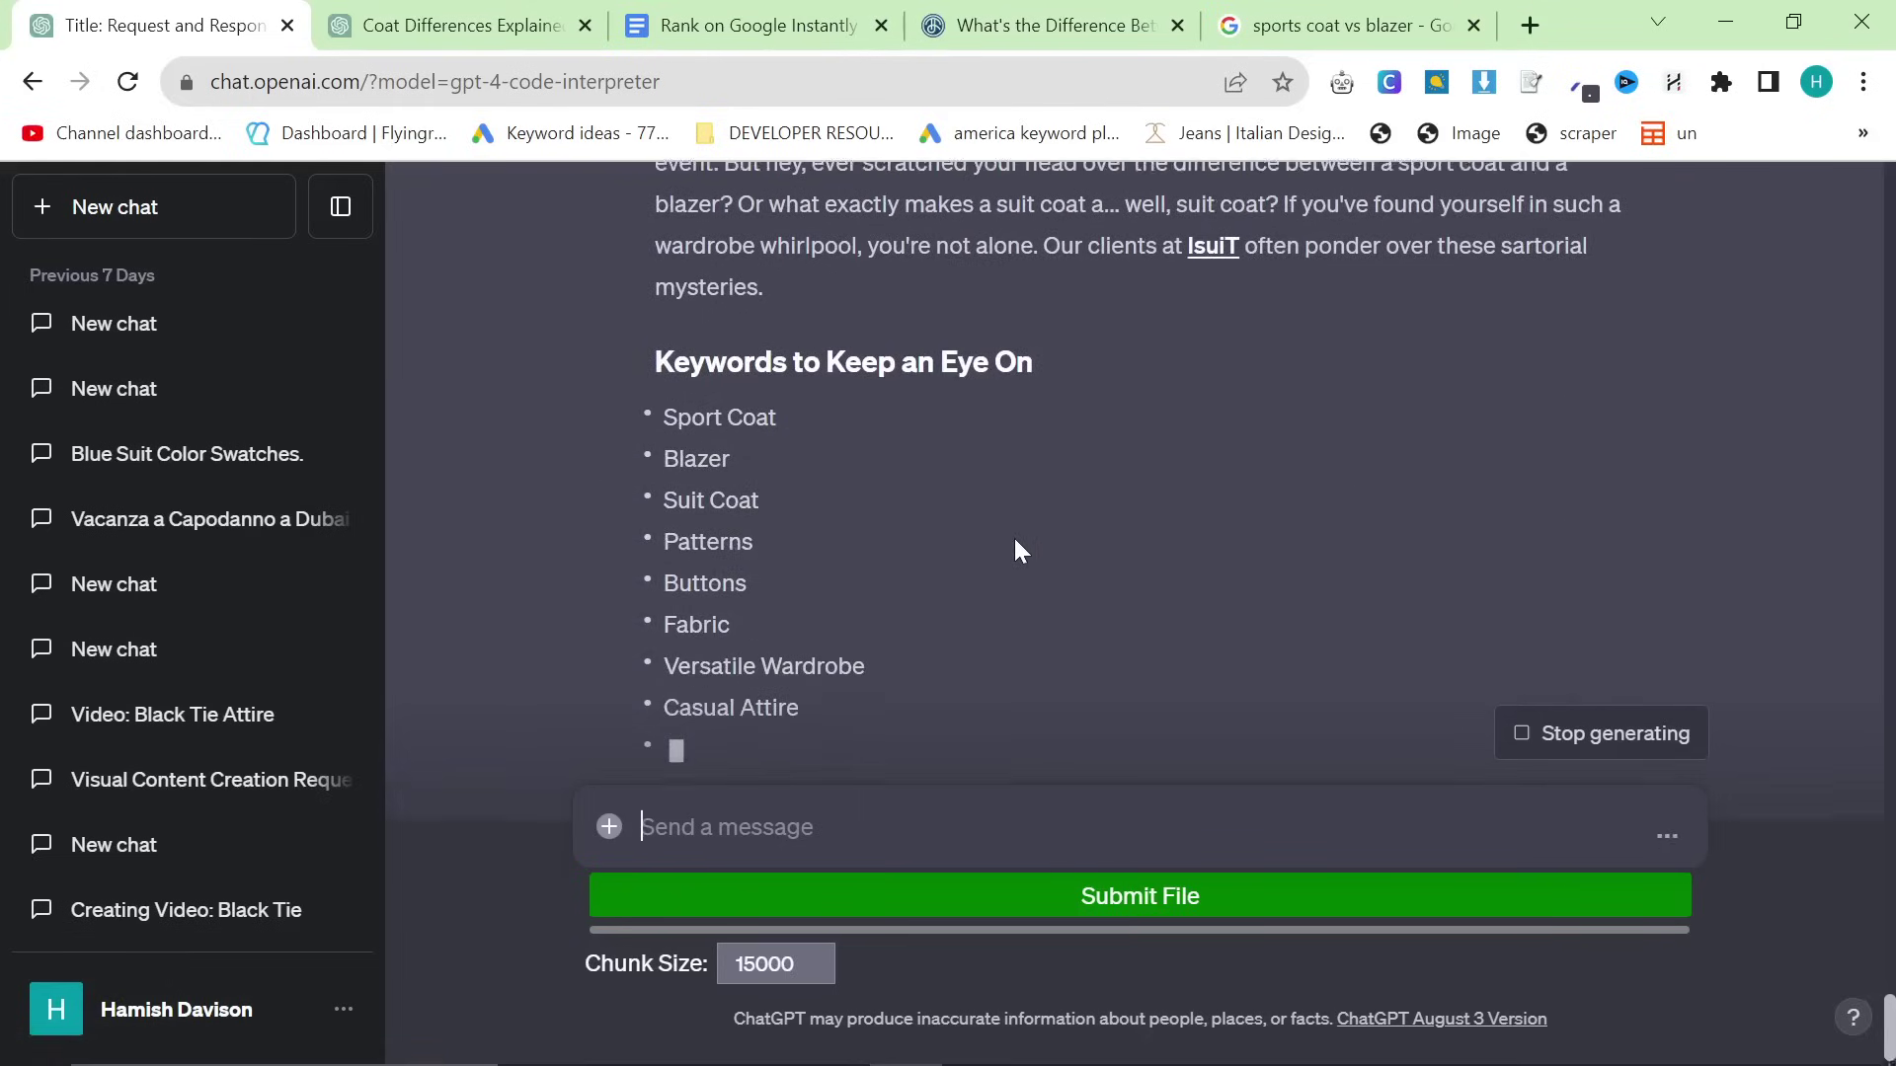
Read through the generated article down to its Conclusion and Call to Action
scroll(1030, 569, "up", 3)
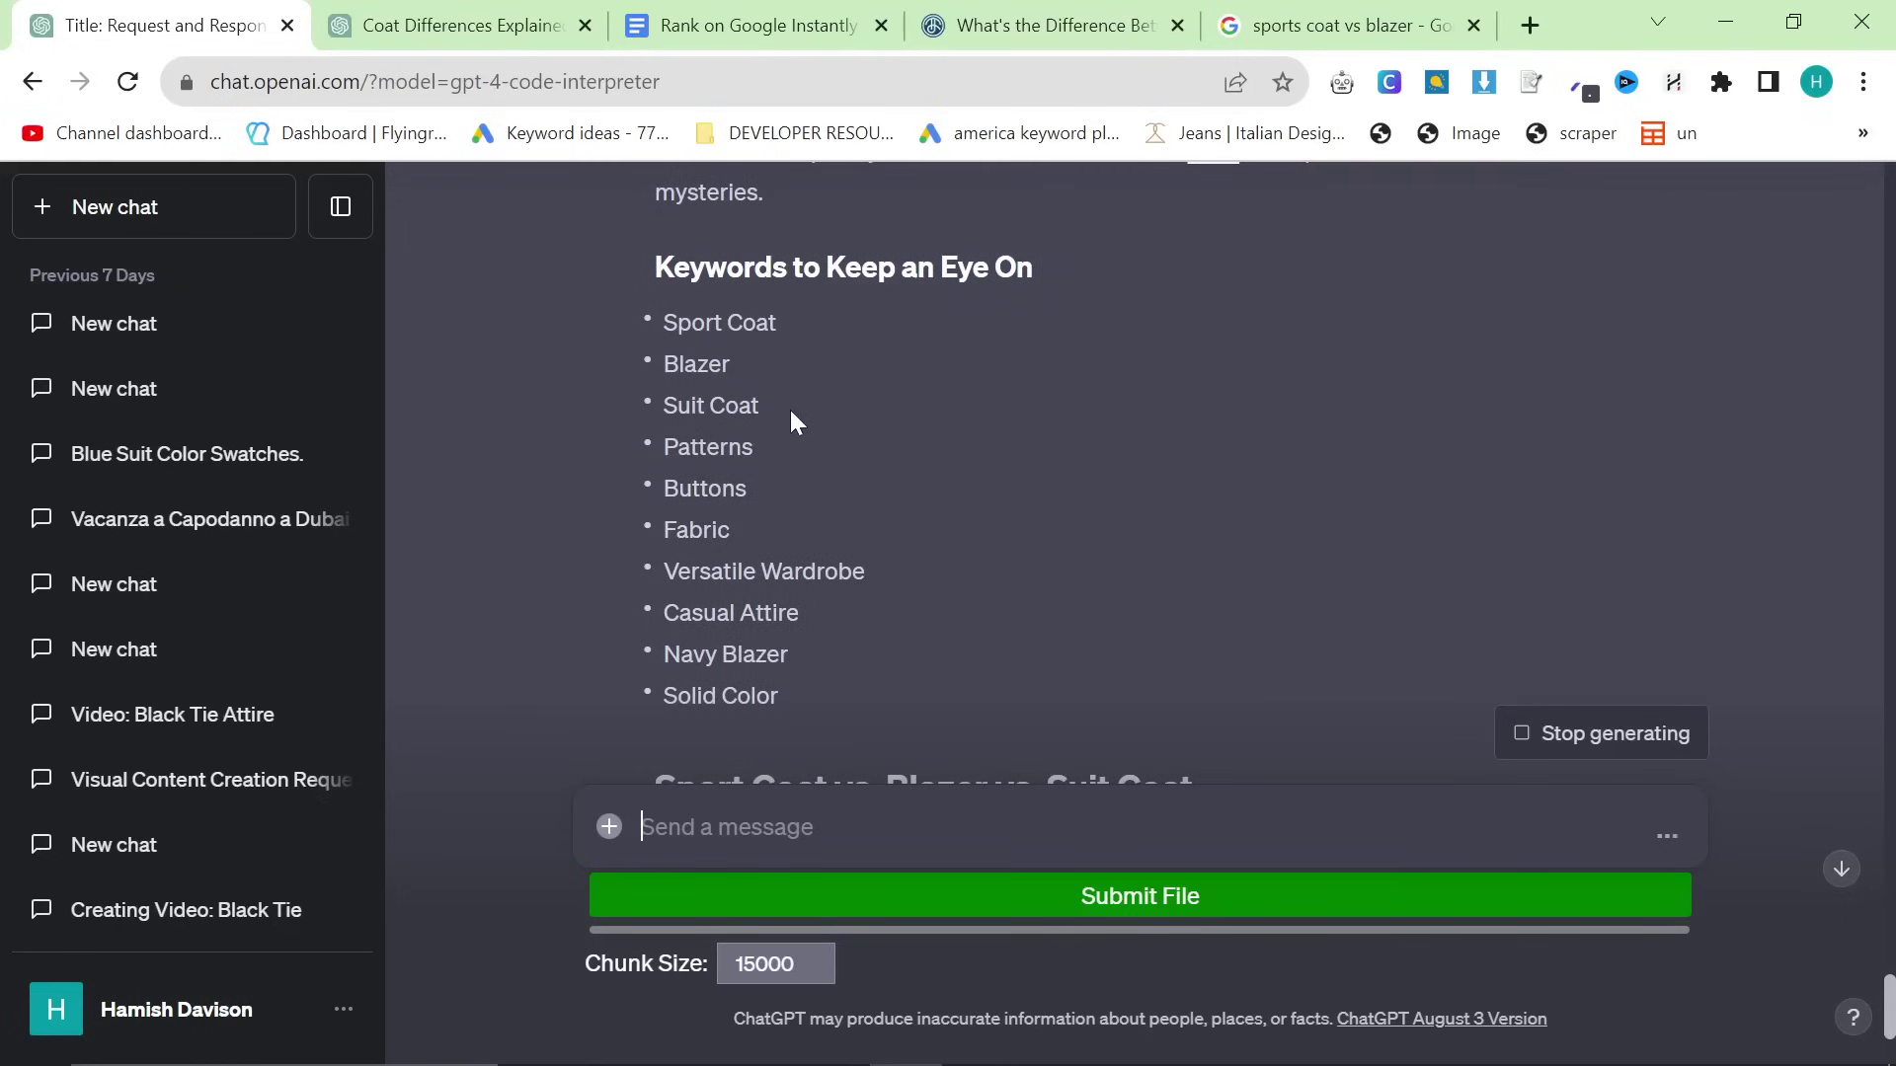
scroll(786, 415, "up", 3)
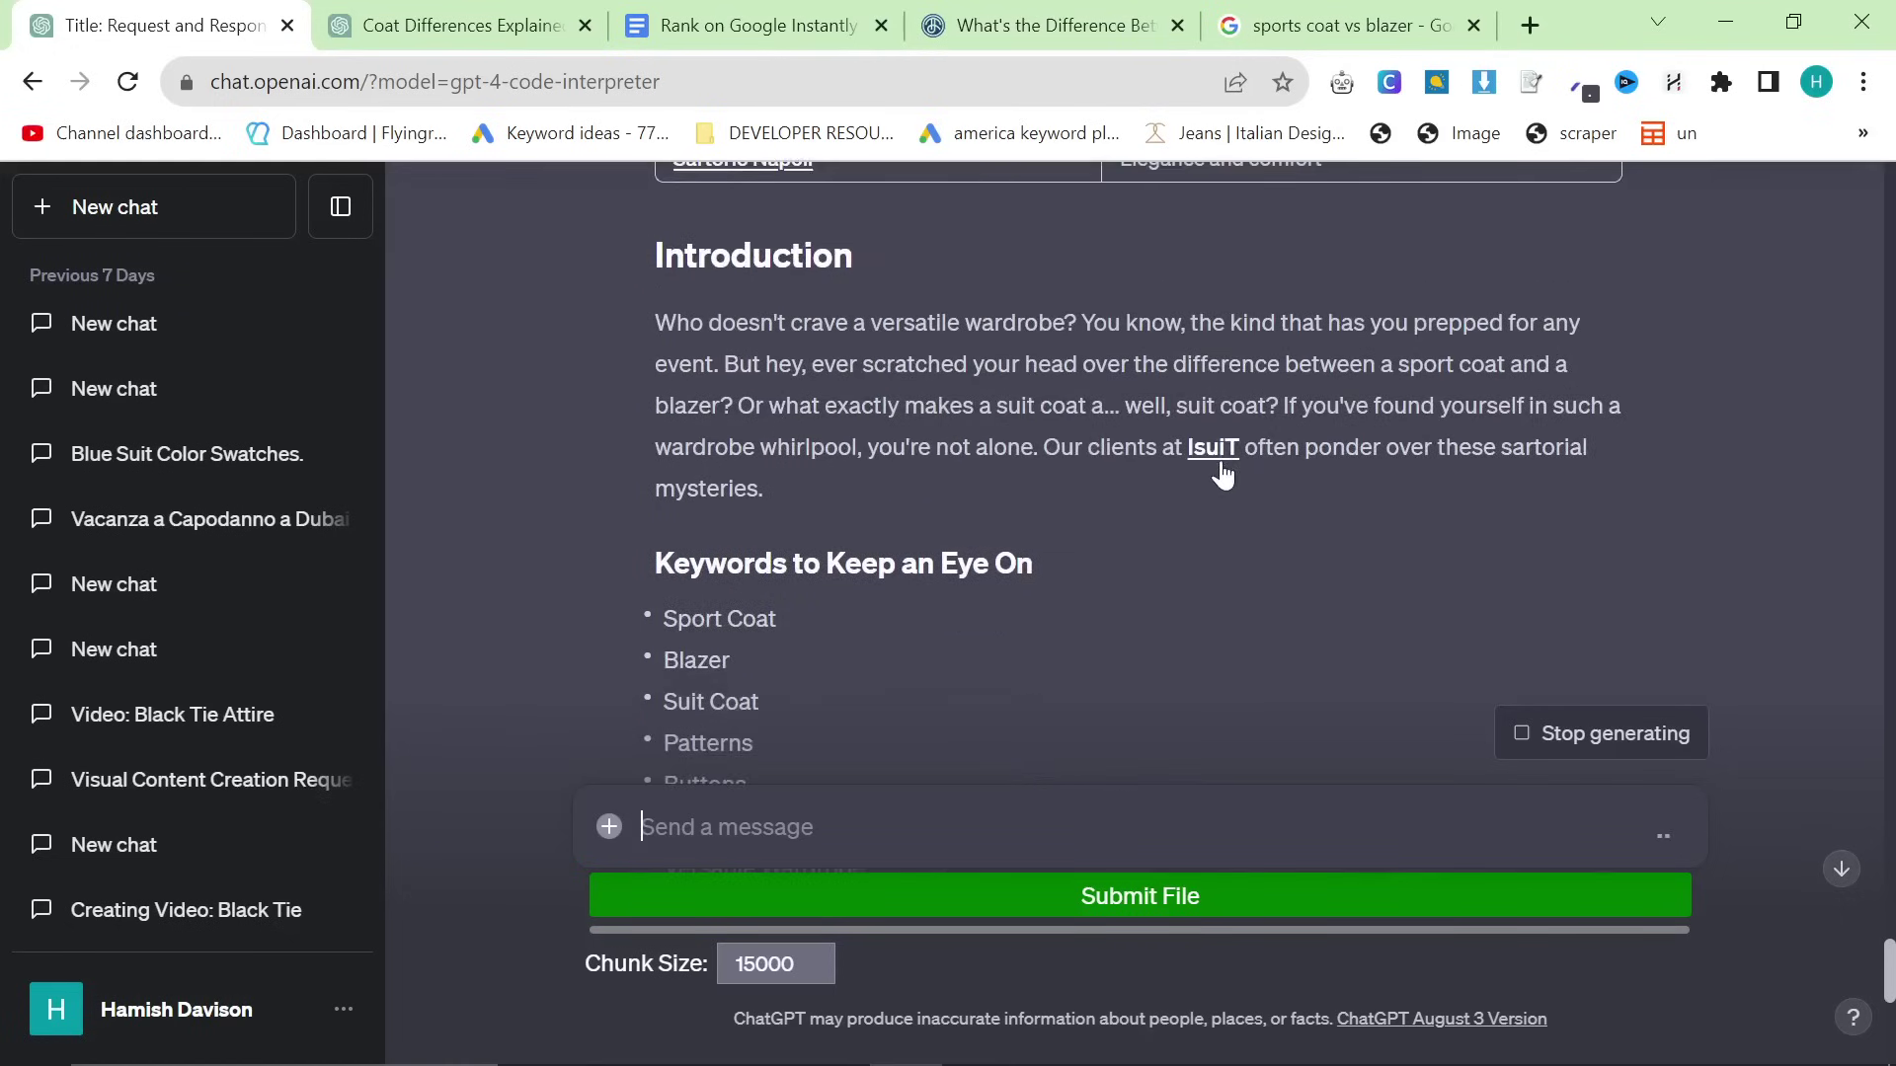
scroll(867, 563, "down", 10)
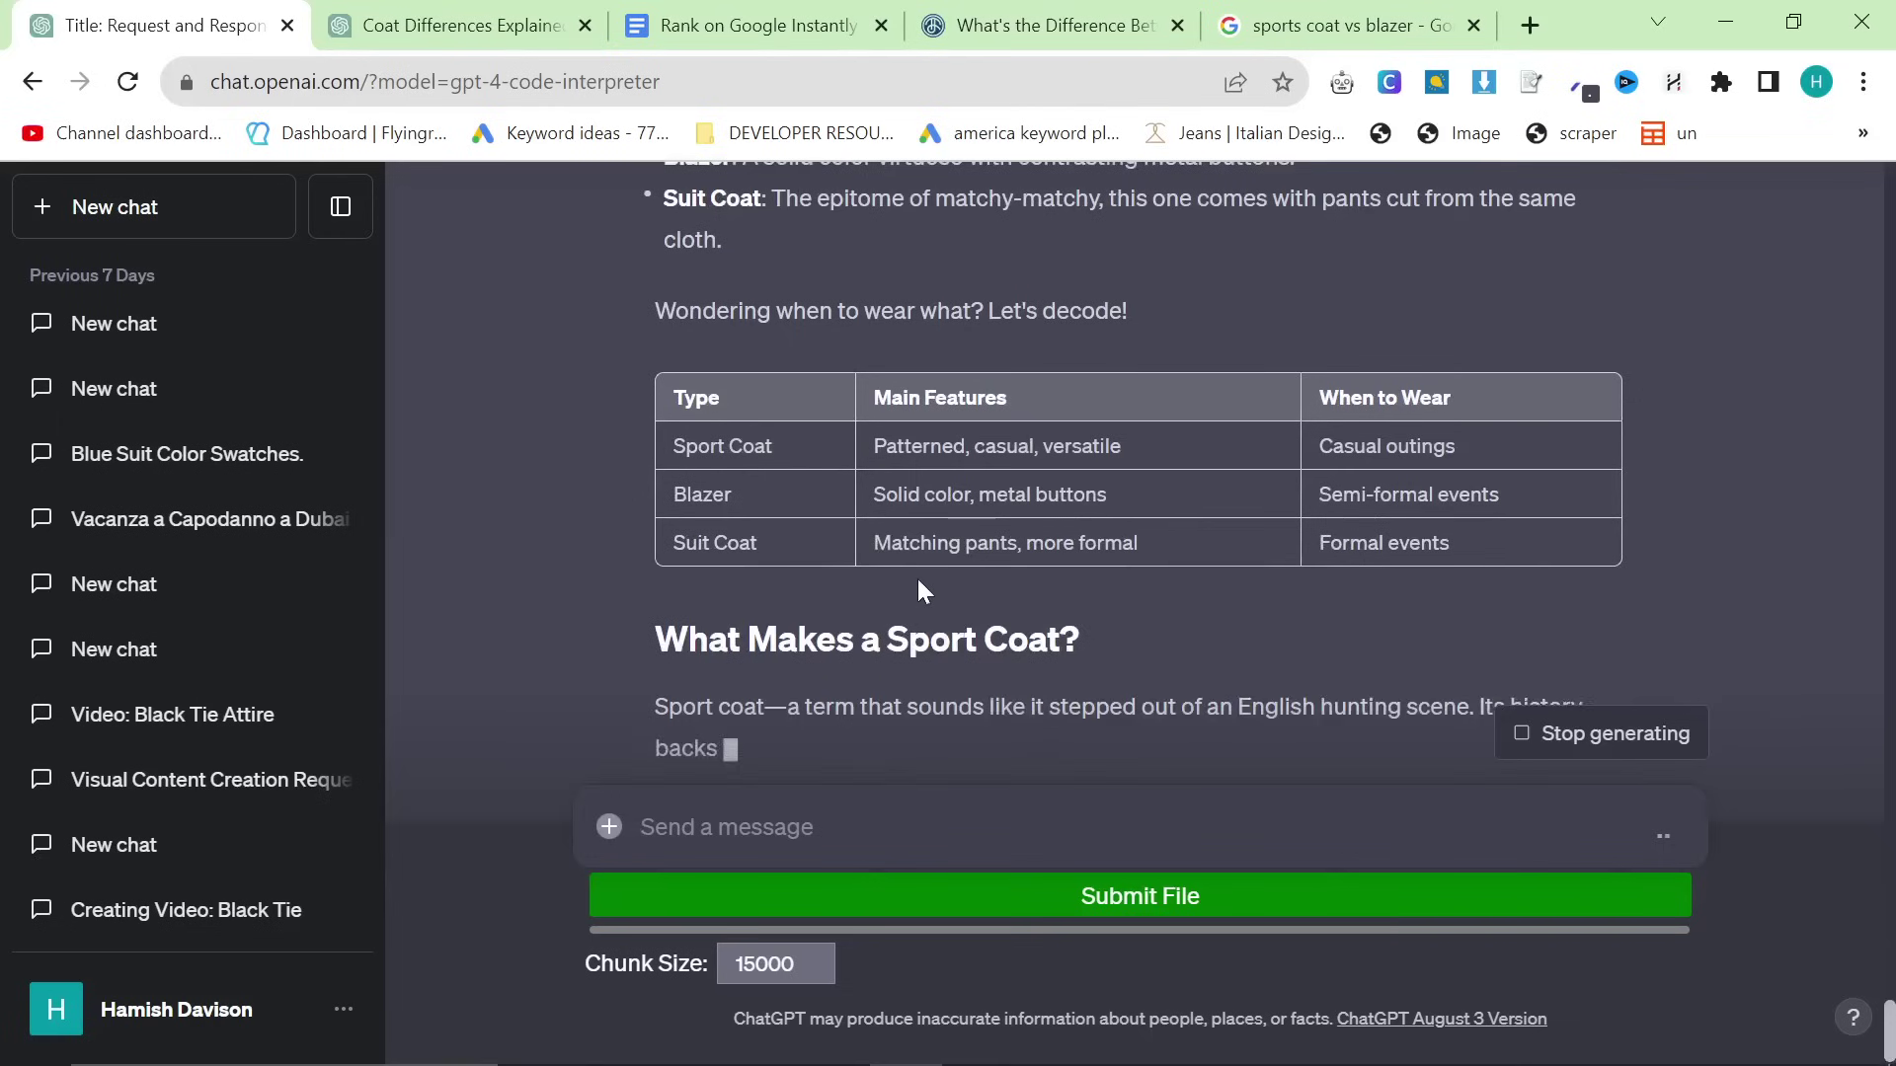
scroll(918, 590, "up", 1)
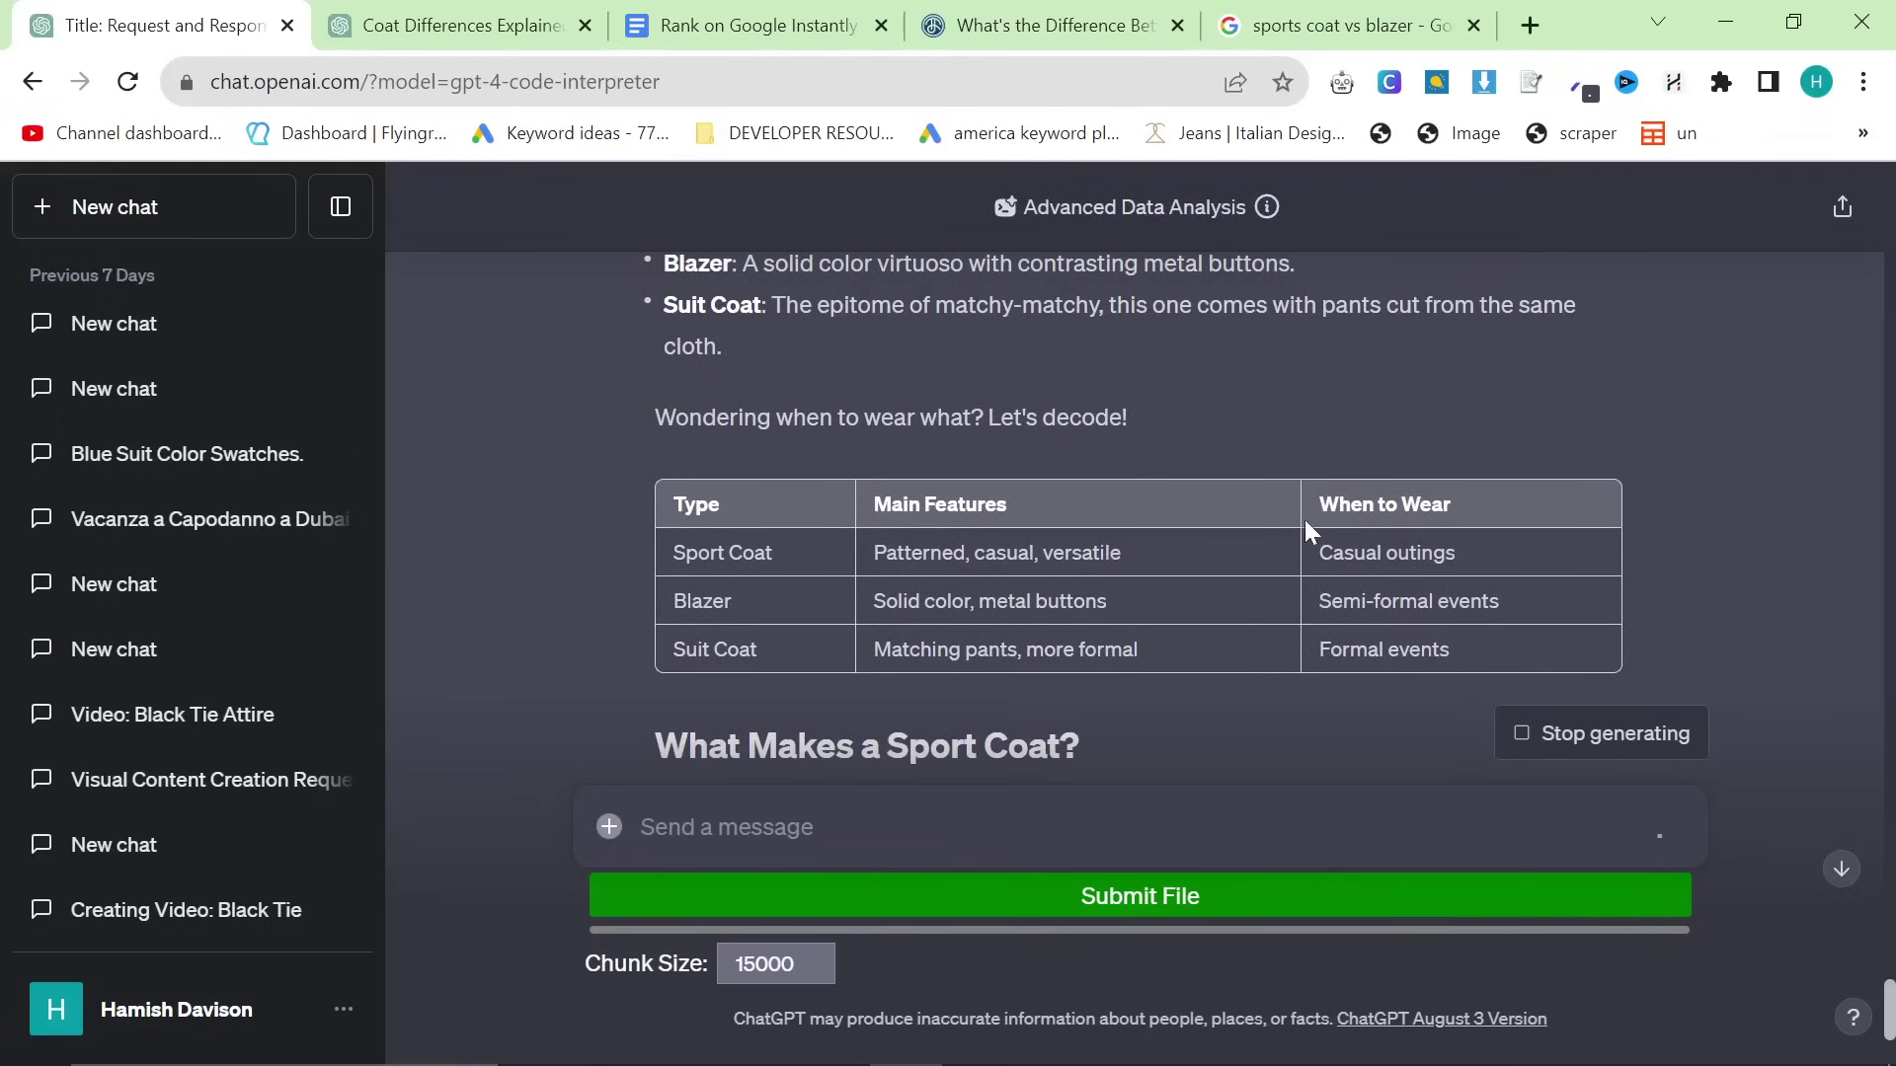
scroll(1258, 541, "up", 2)
scroll(1257, 541, "up", 1)
scroll(1157, 570, "down", 4)
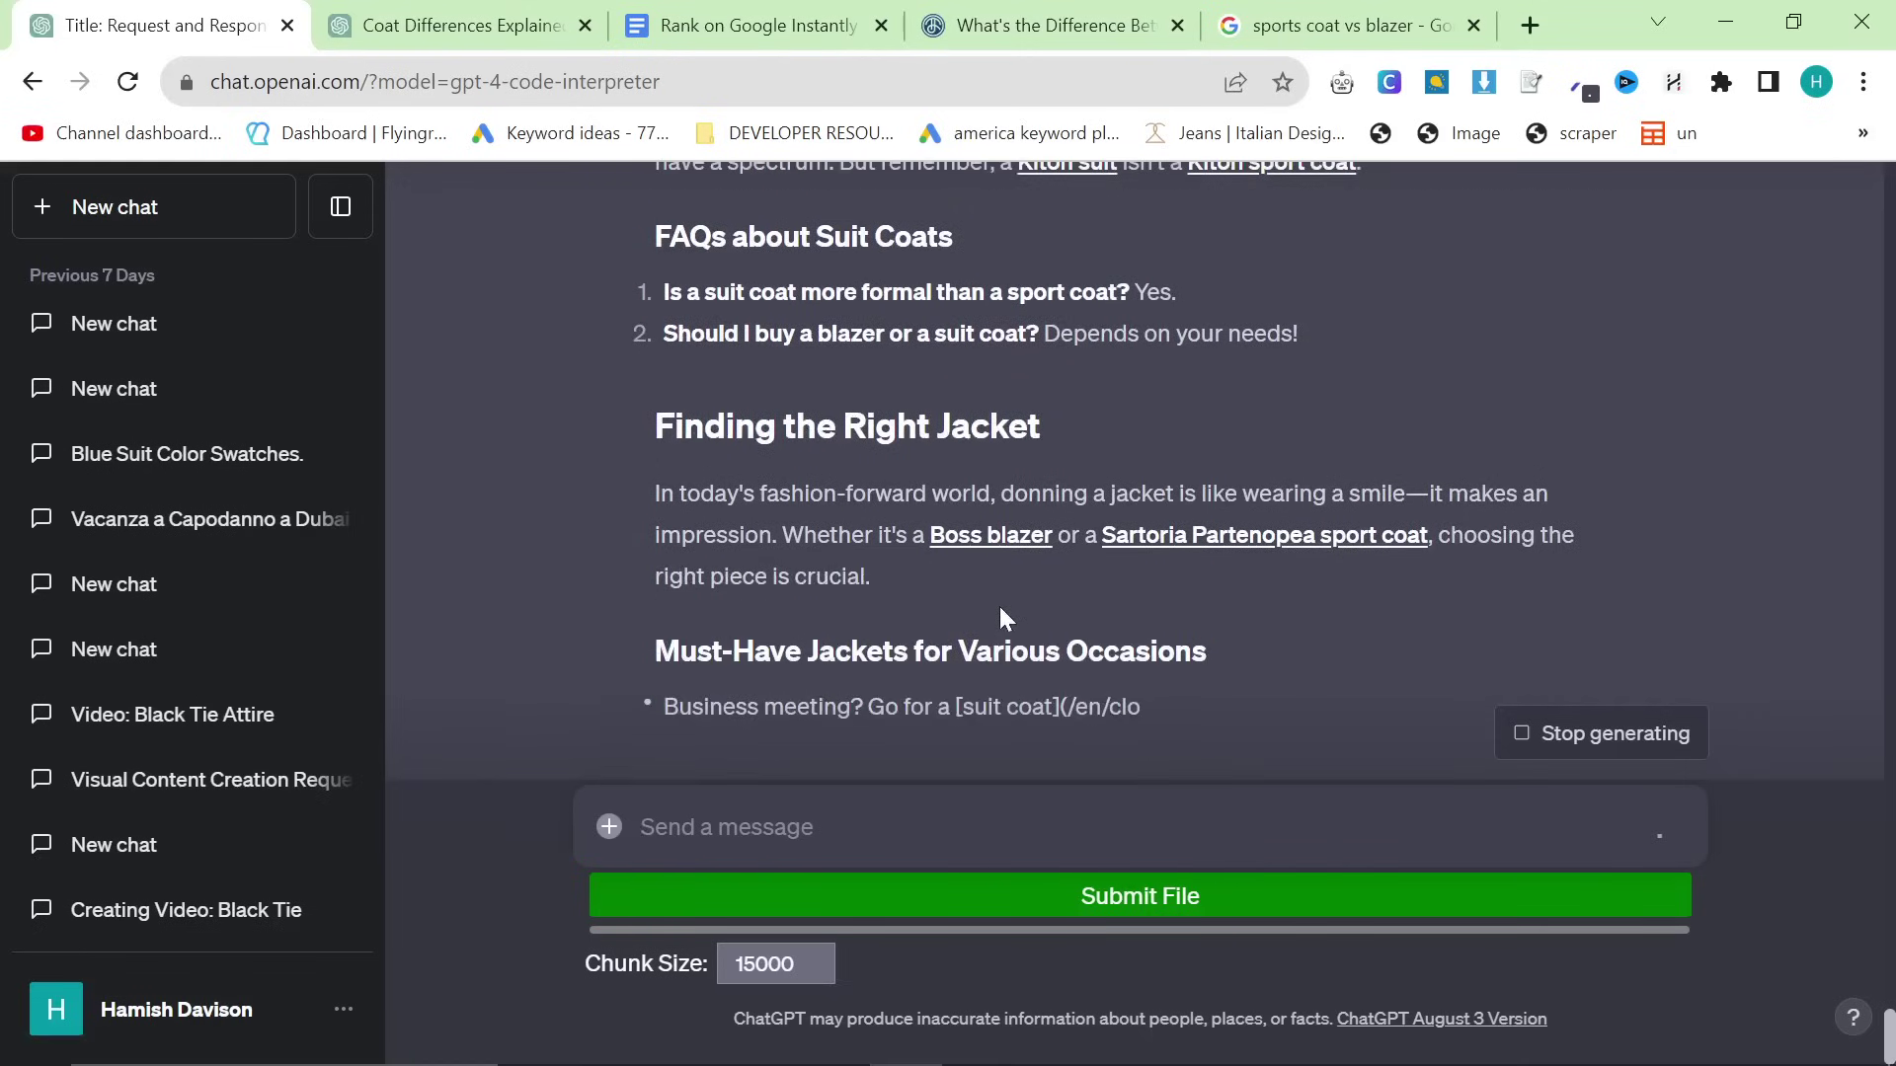
scroll(999, 606, "up", 1)
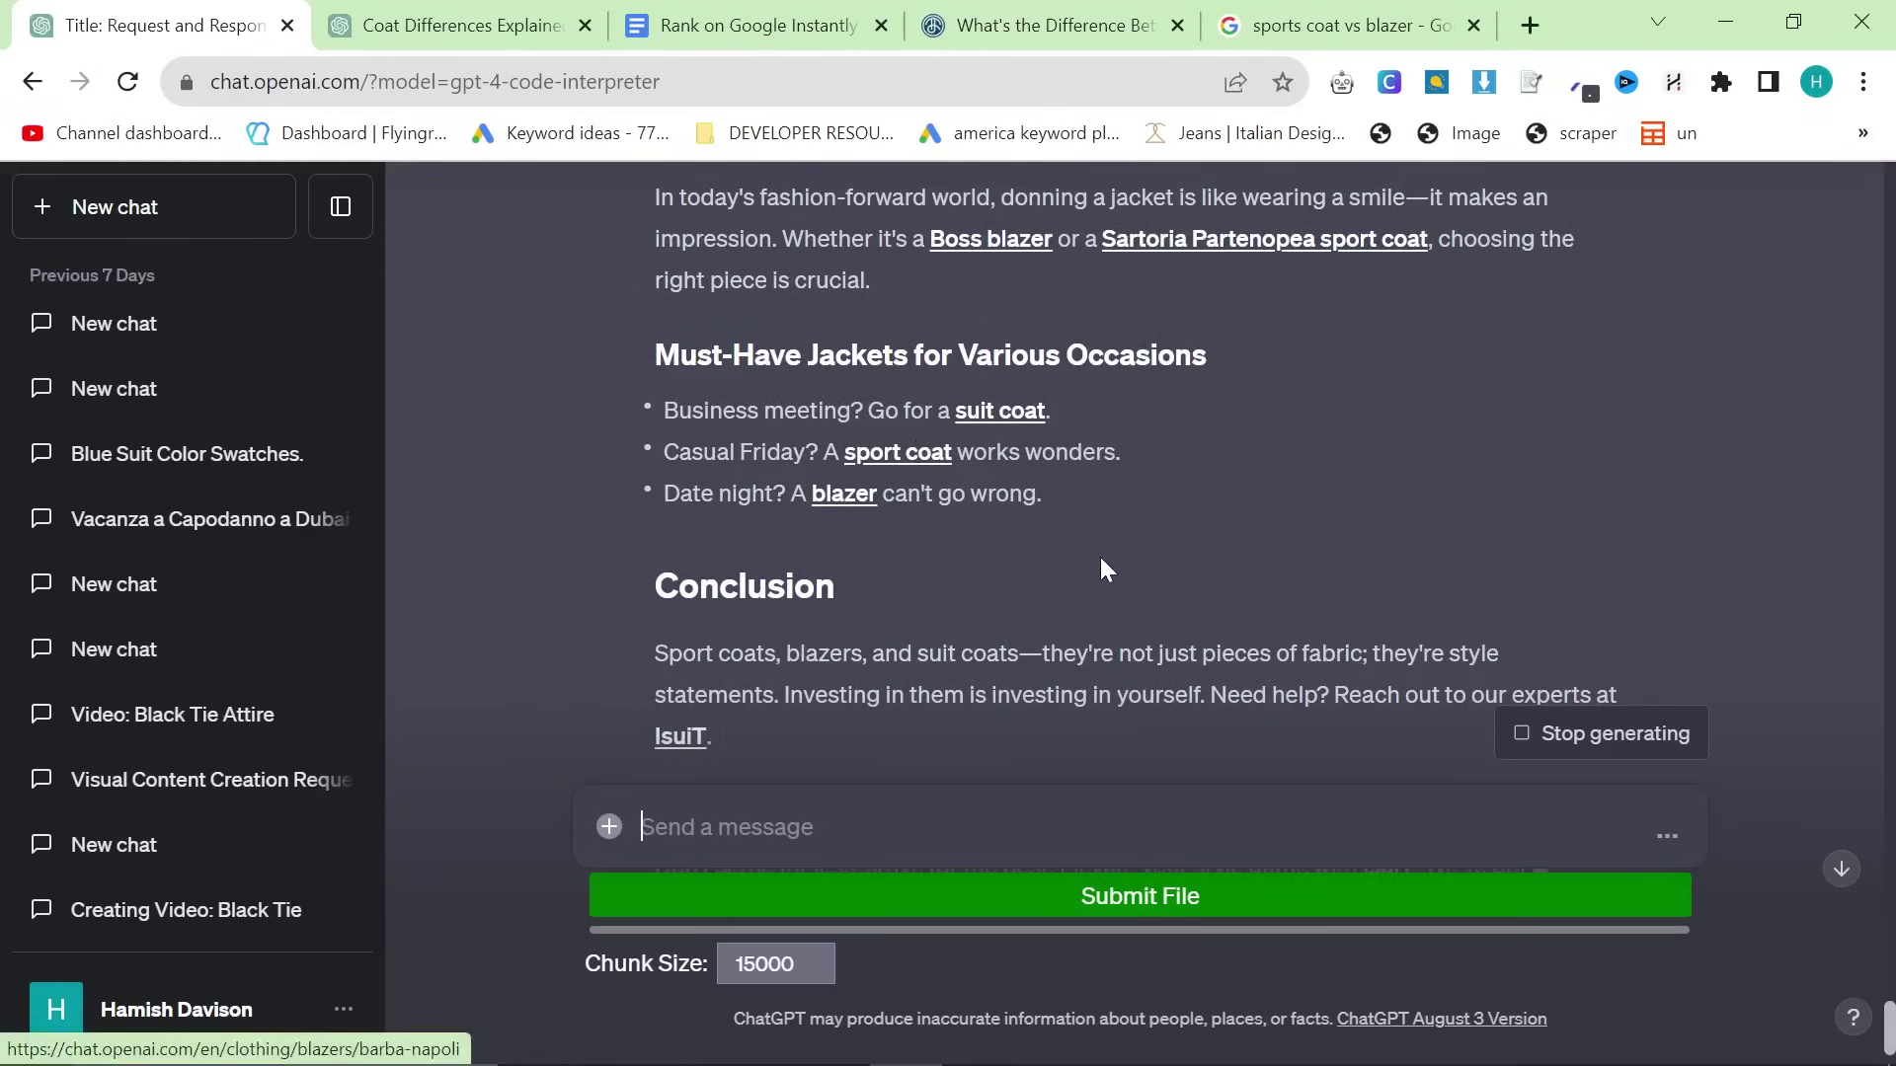
scroll(1100, 557, "up", 10)
scroll(833, 545, "up", 5)
scroll(986, 531, "down", 15)
scroll(1074, 560, "up", 12)
scroll(928, 572, "down", 15)
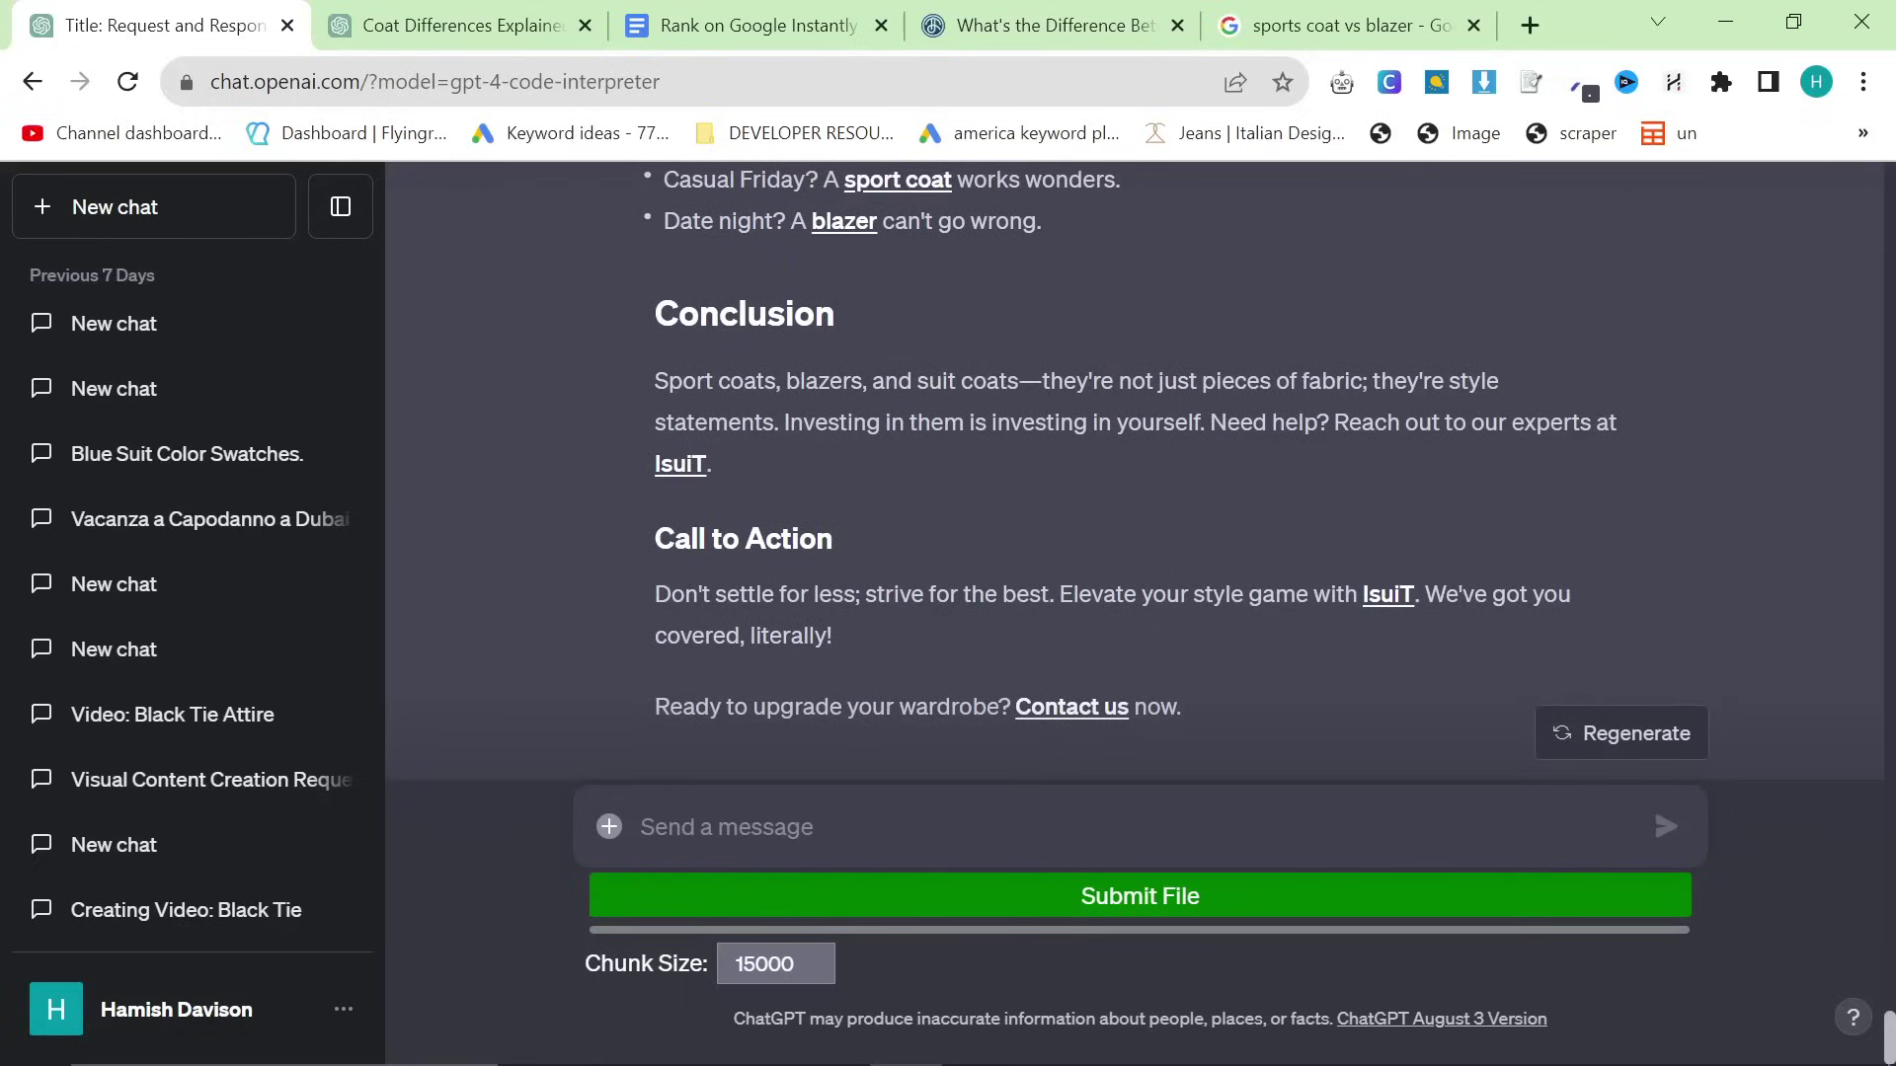
scroll(1303, 612, "up", 5)
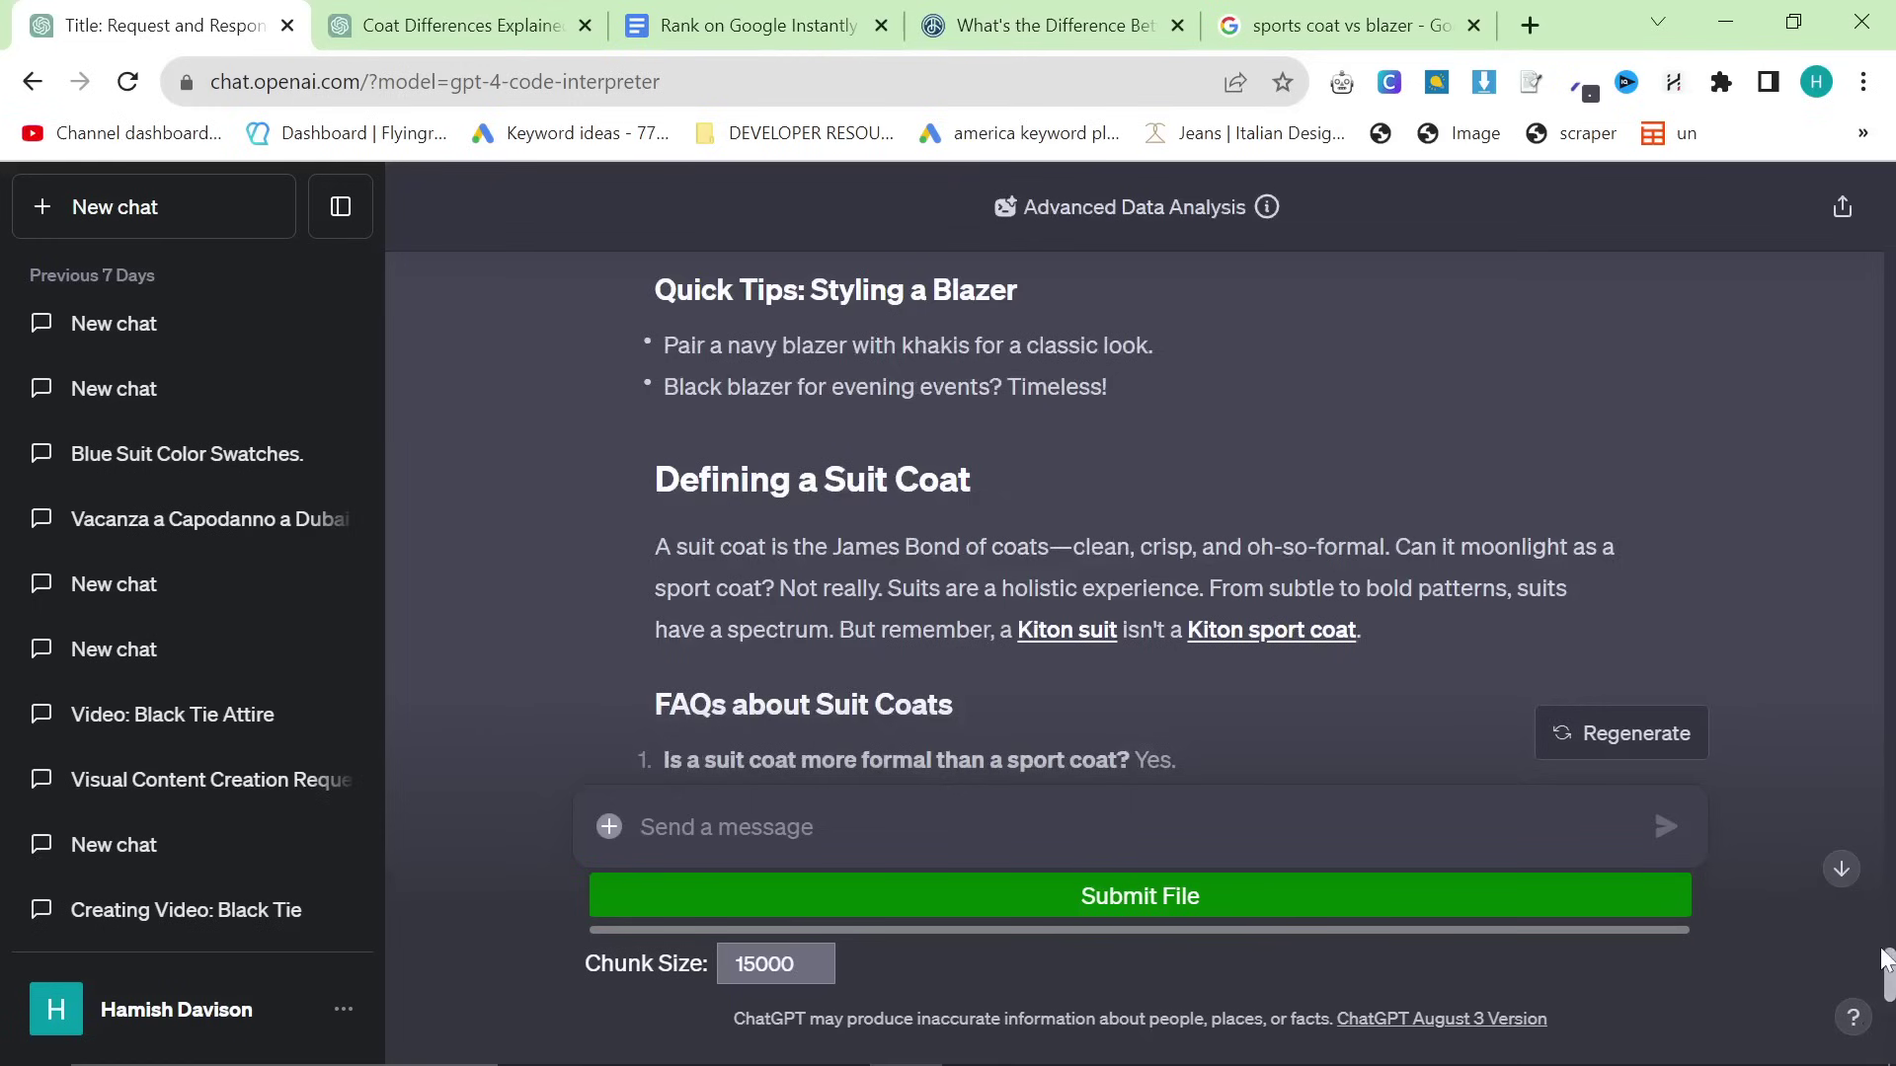
scroll(1303, 612, "up", 10)
scroll(1100, 831, "up", 15)
scroll(1100, 831, "down", 20)
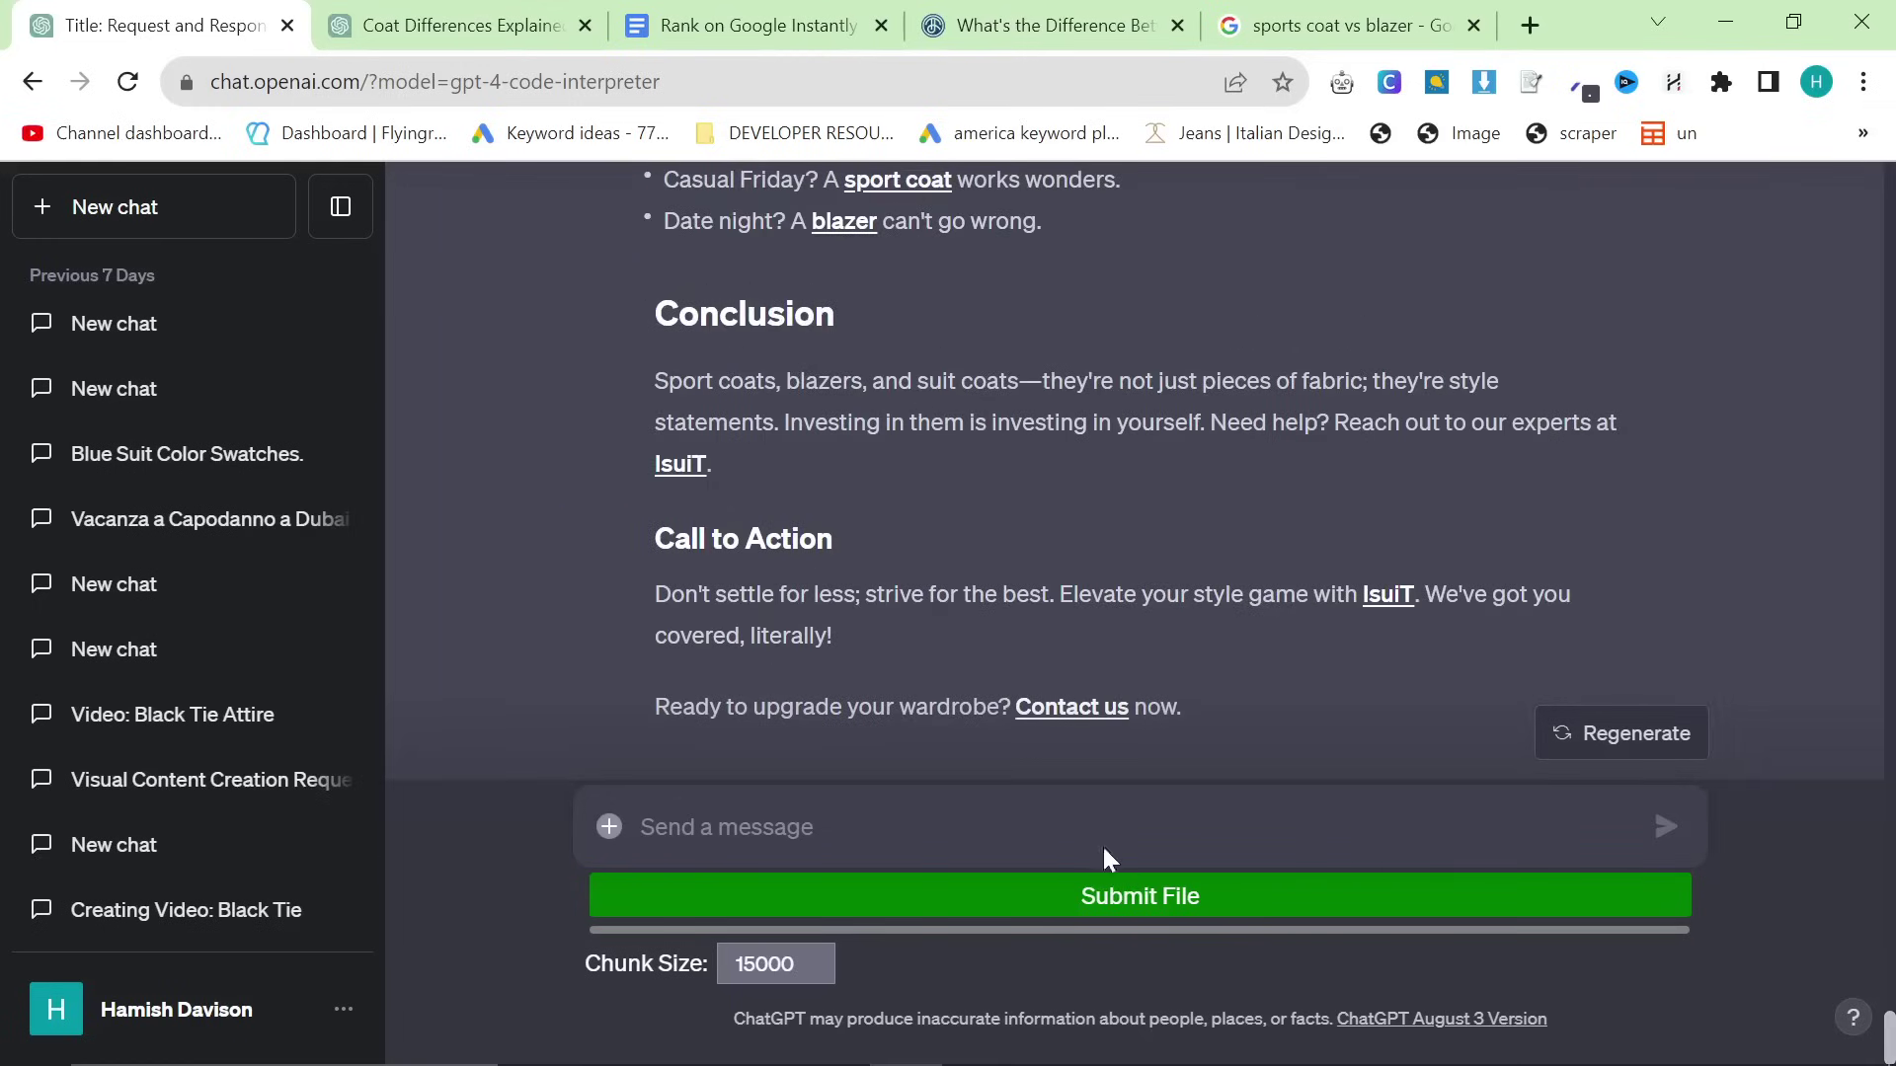
Ask ChatGPT for data visualizations for this article that help it rank on Google
type("Can you")
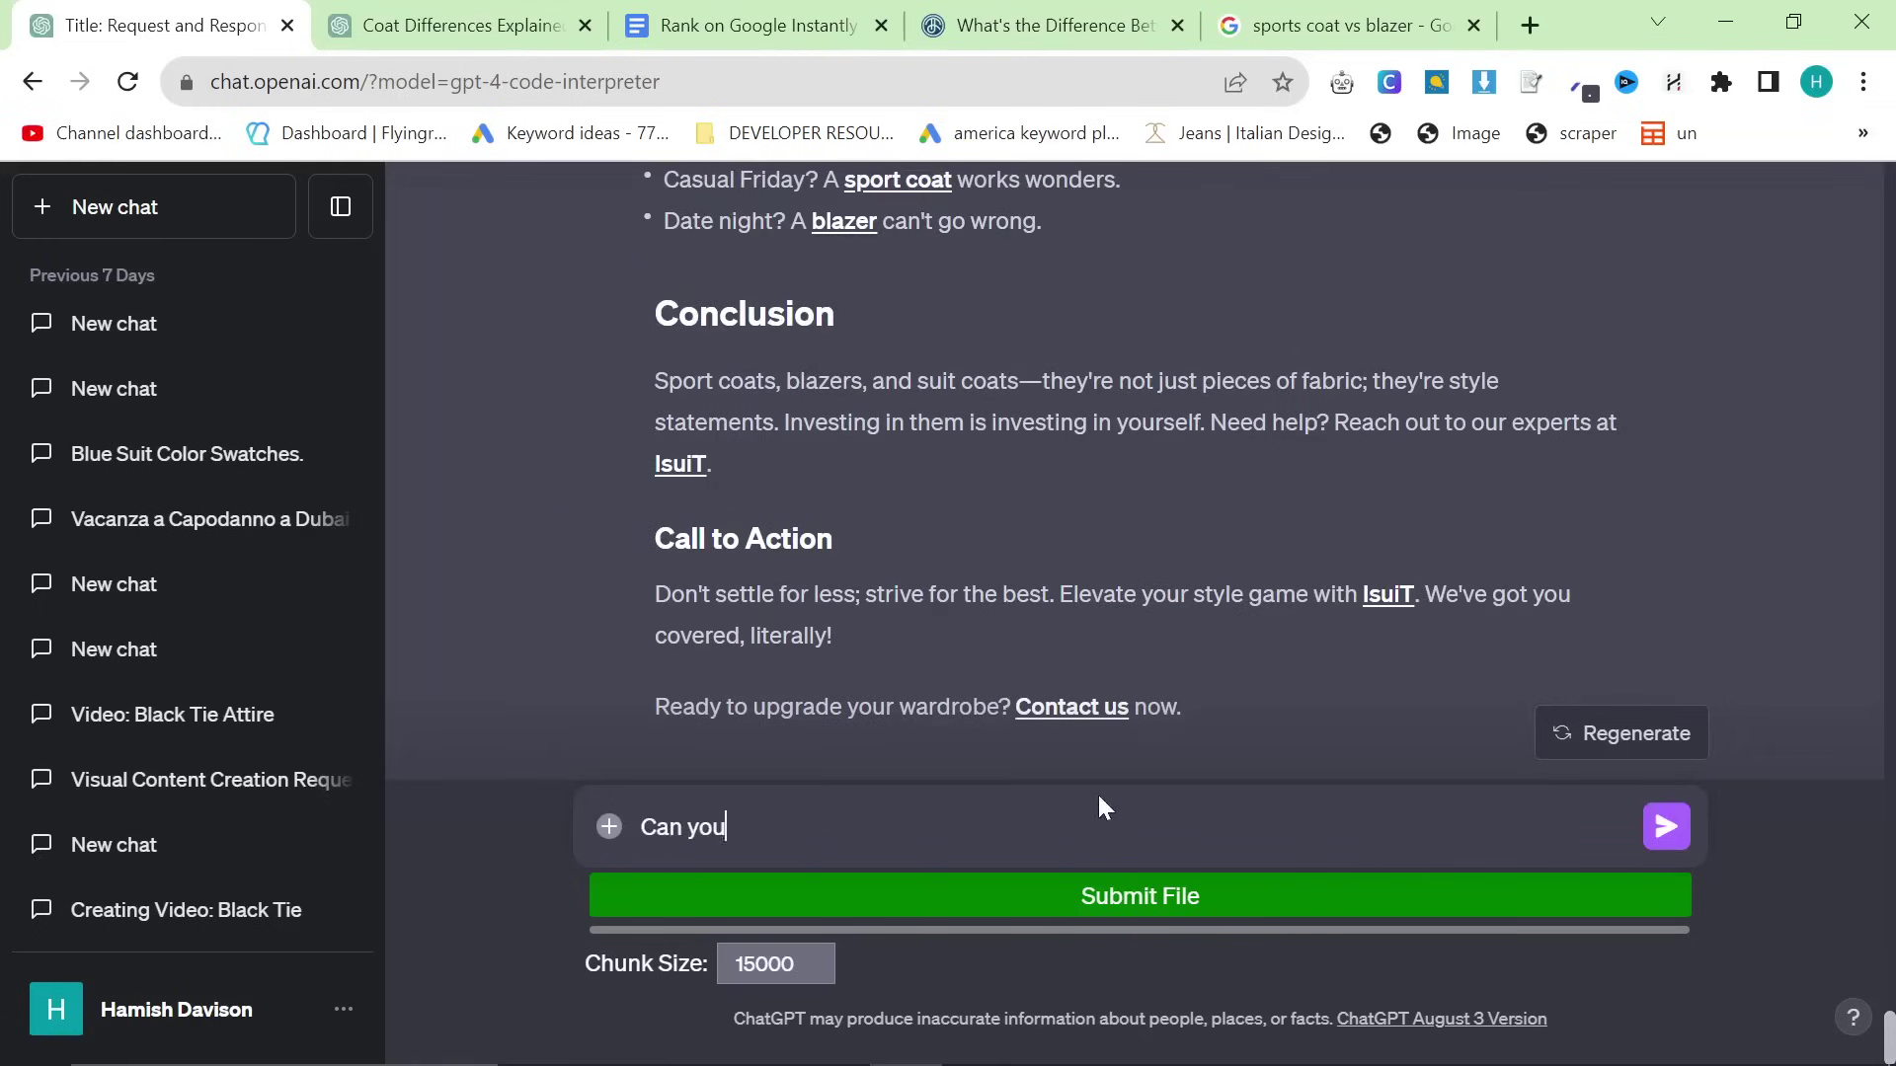
type(" give me some data v")
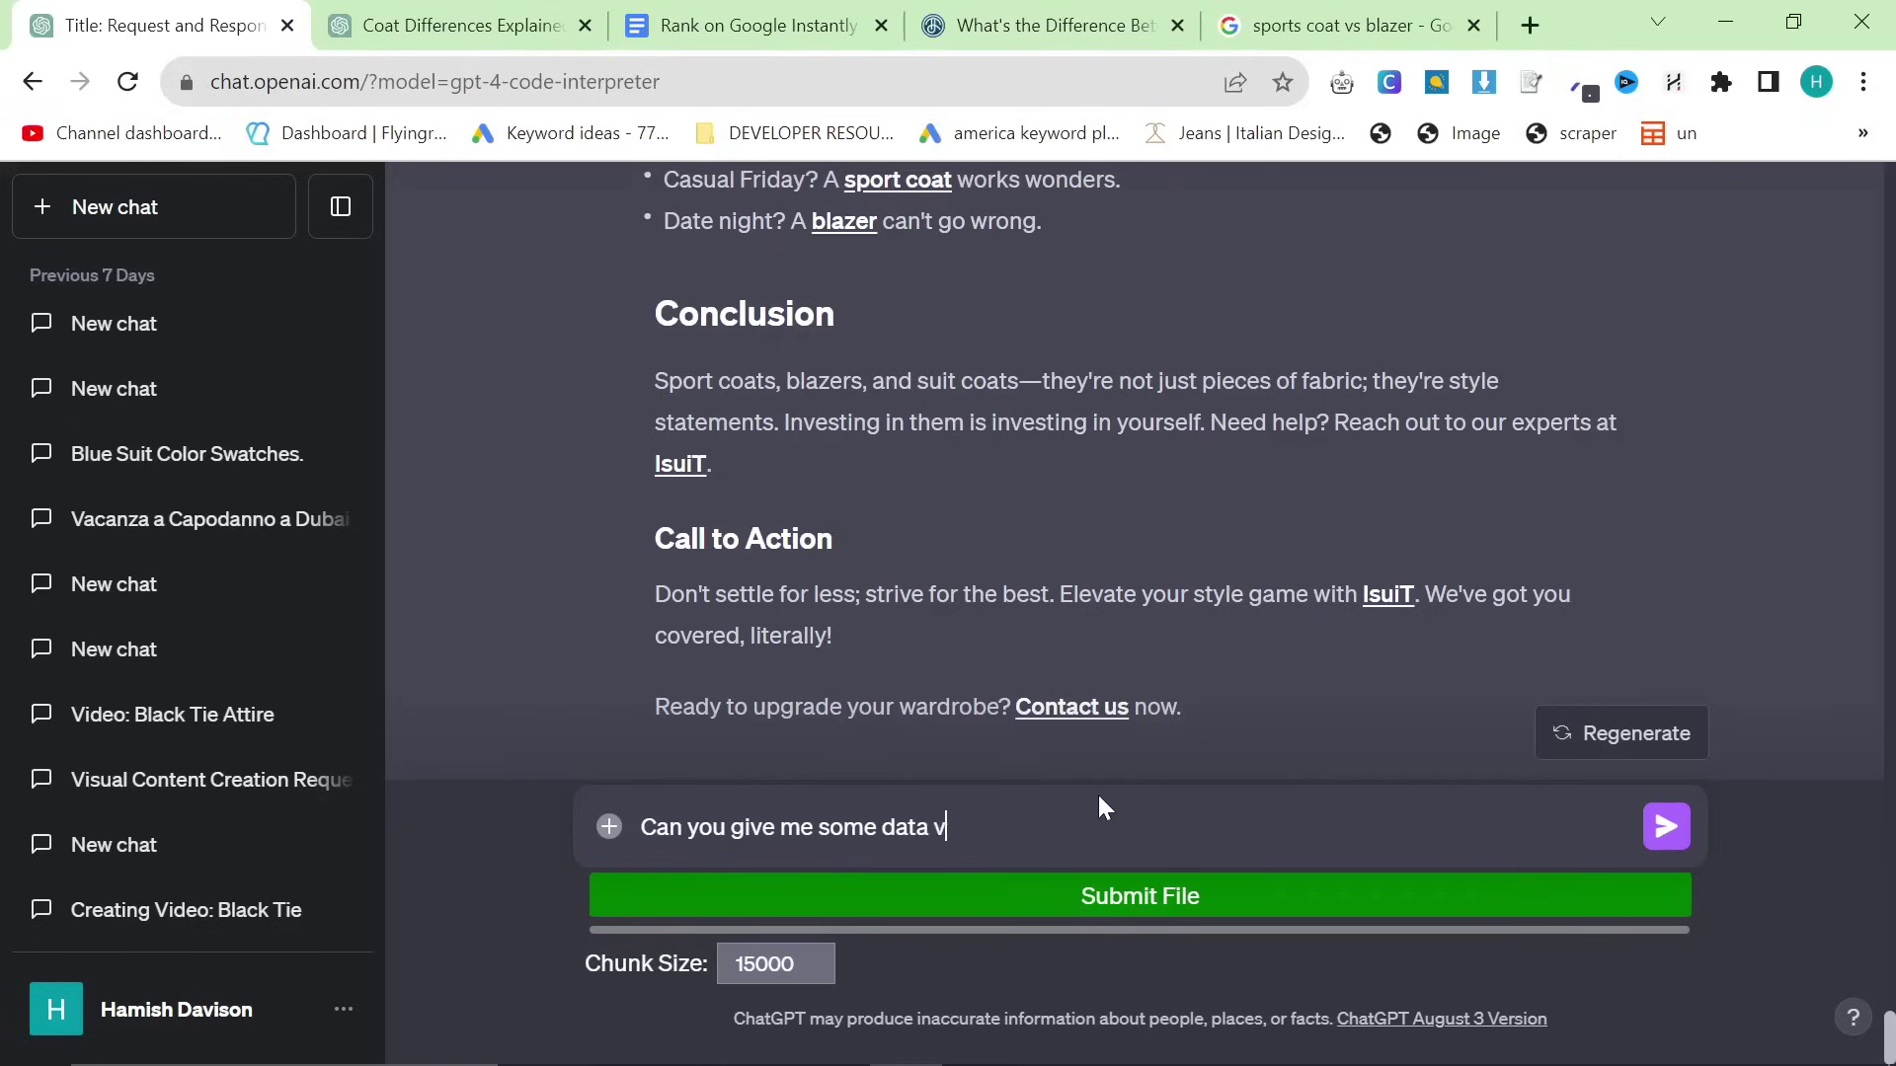
type("isualizations for this article which can ")
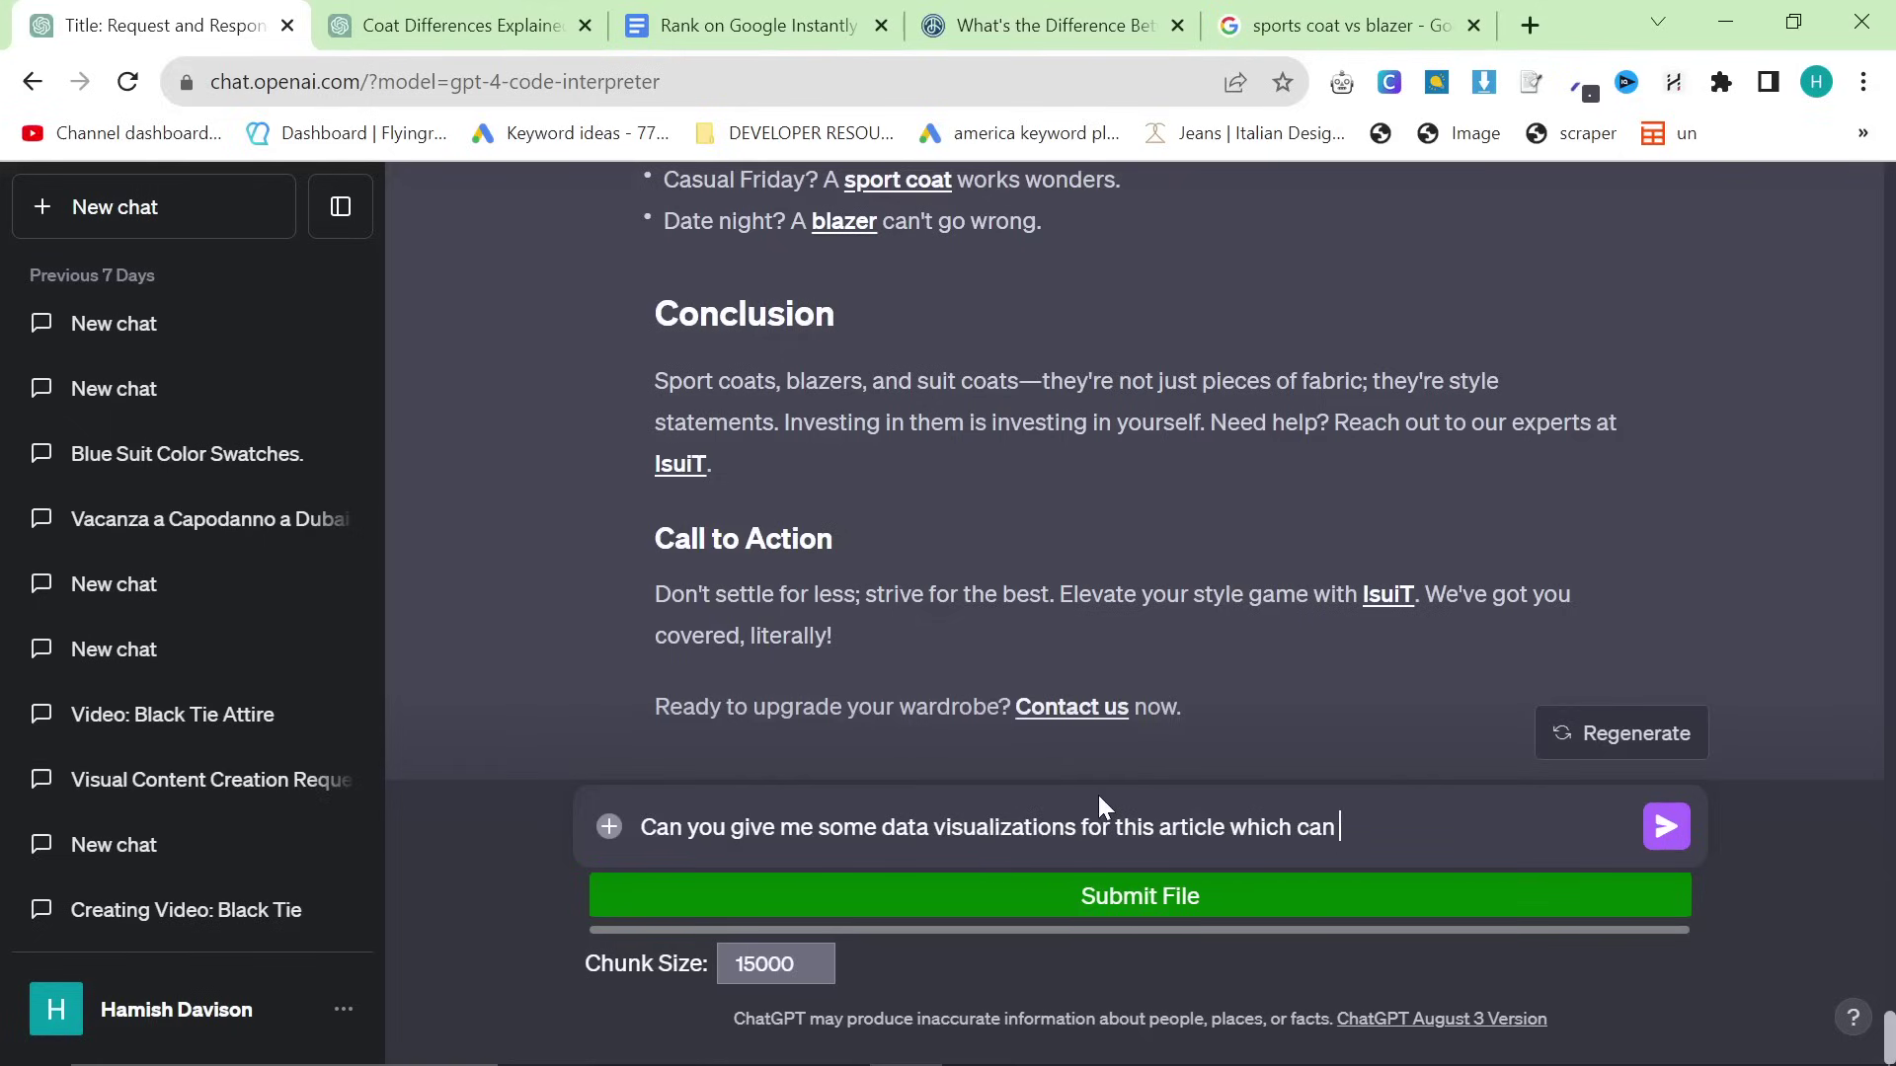
type("help me rank on Google?")
key("shift+Return")
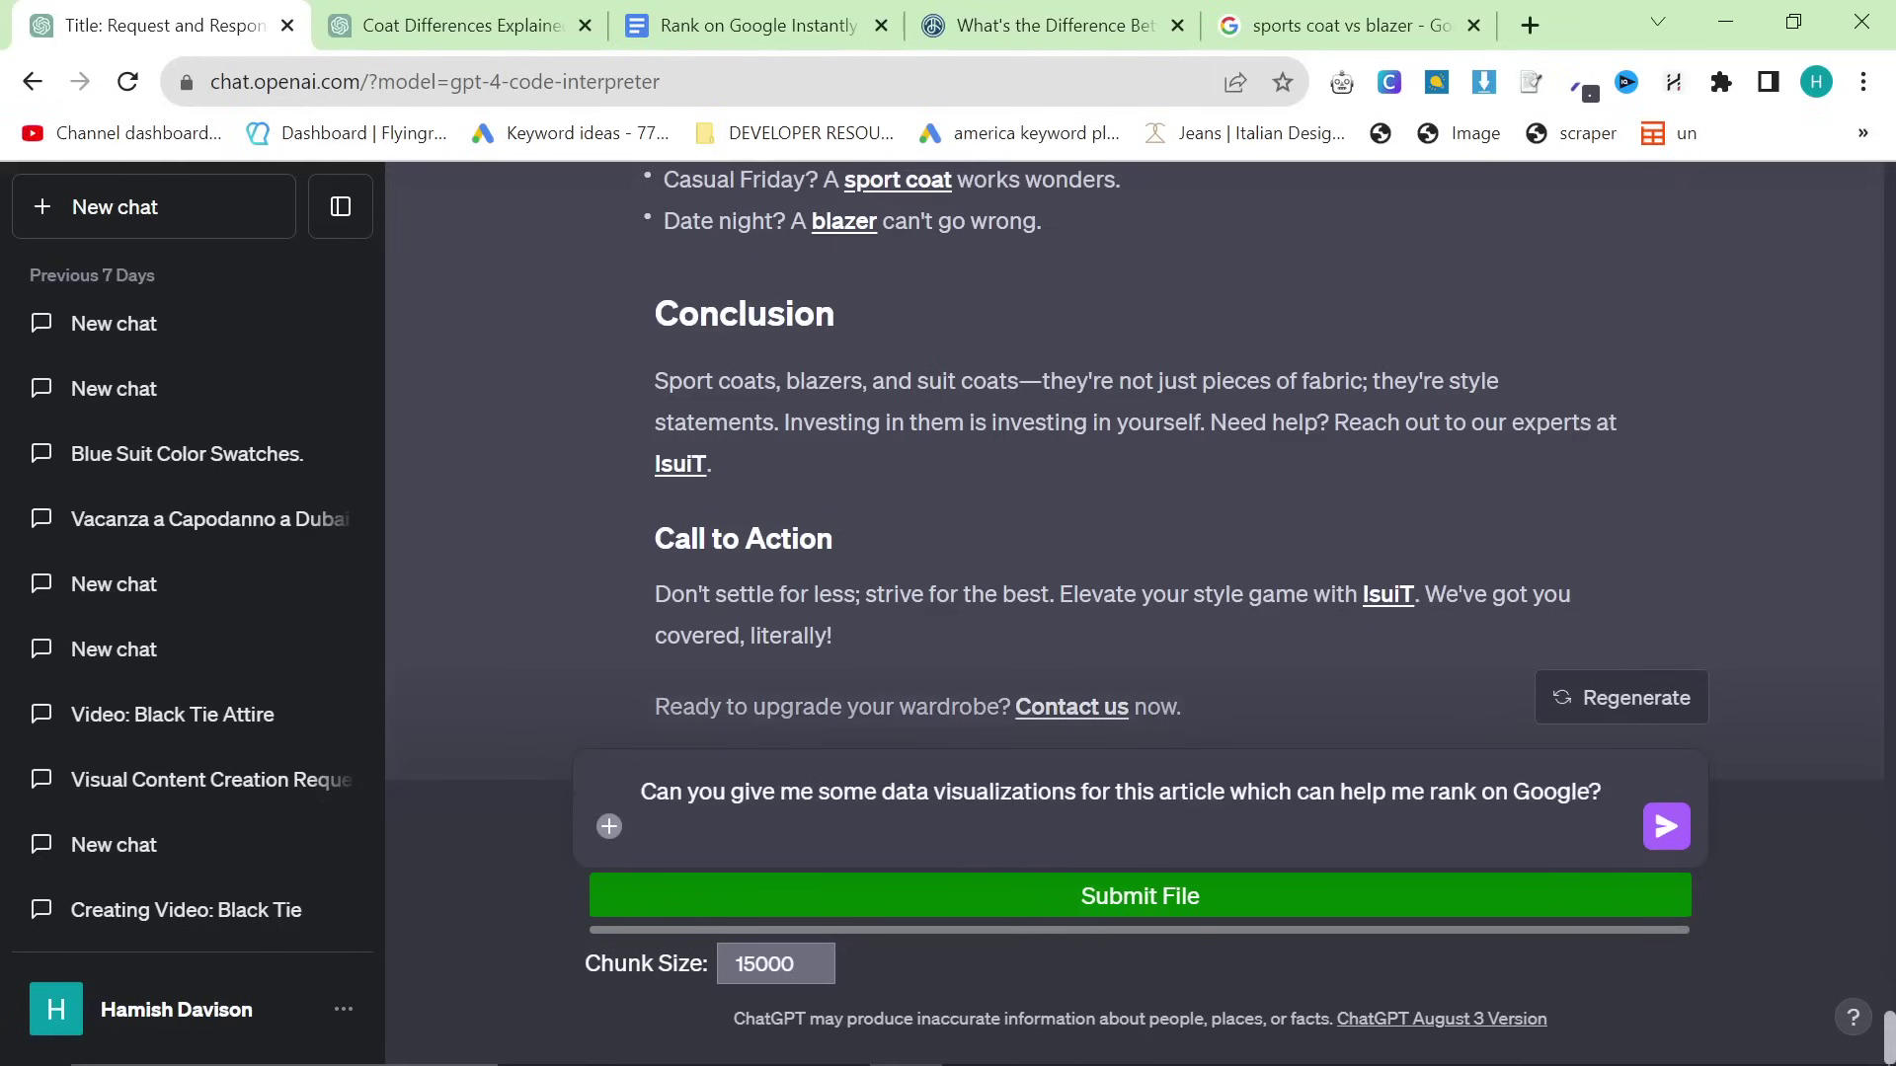
key("Return")
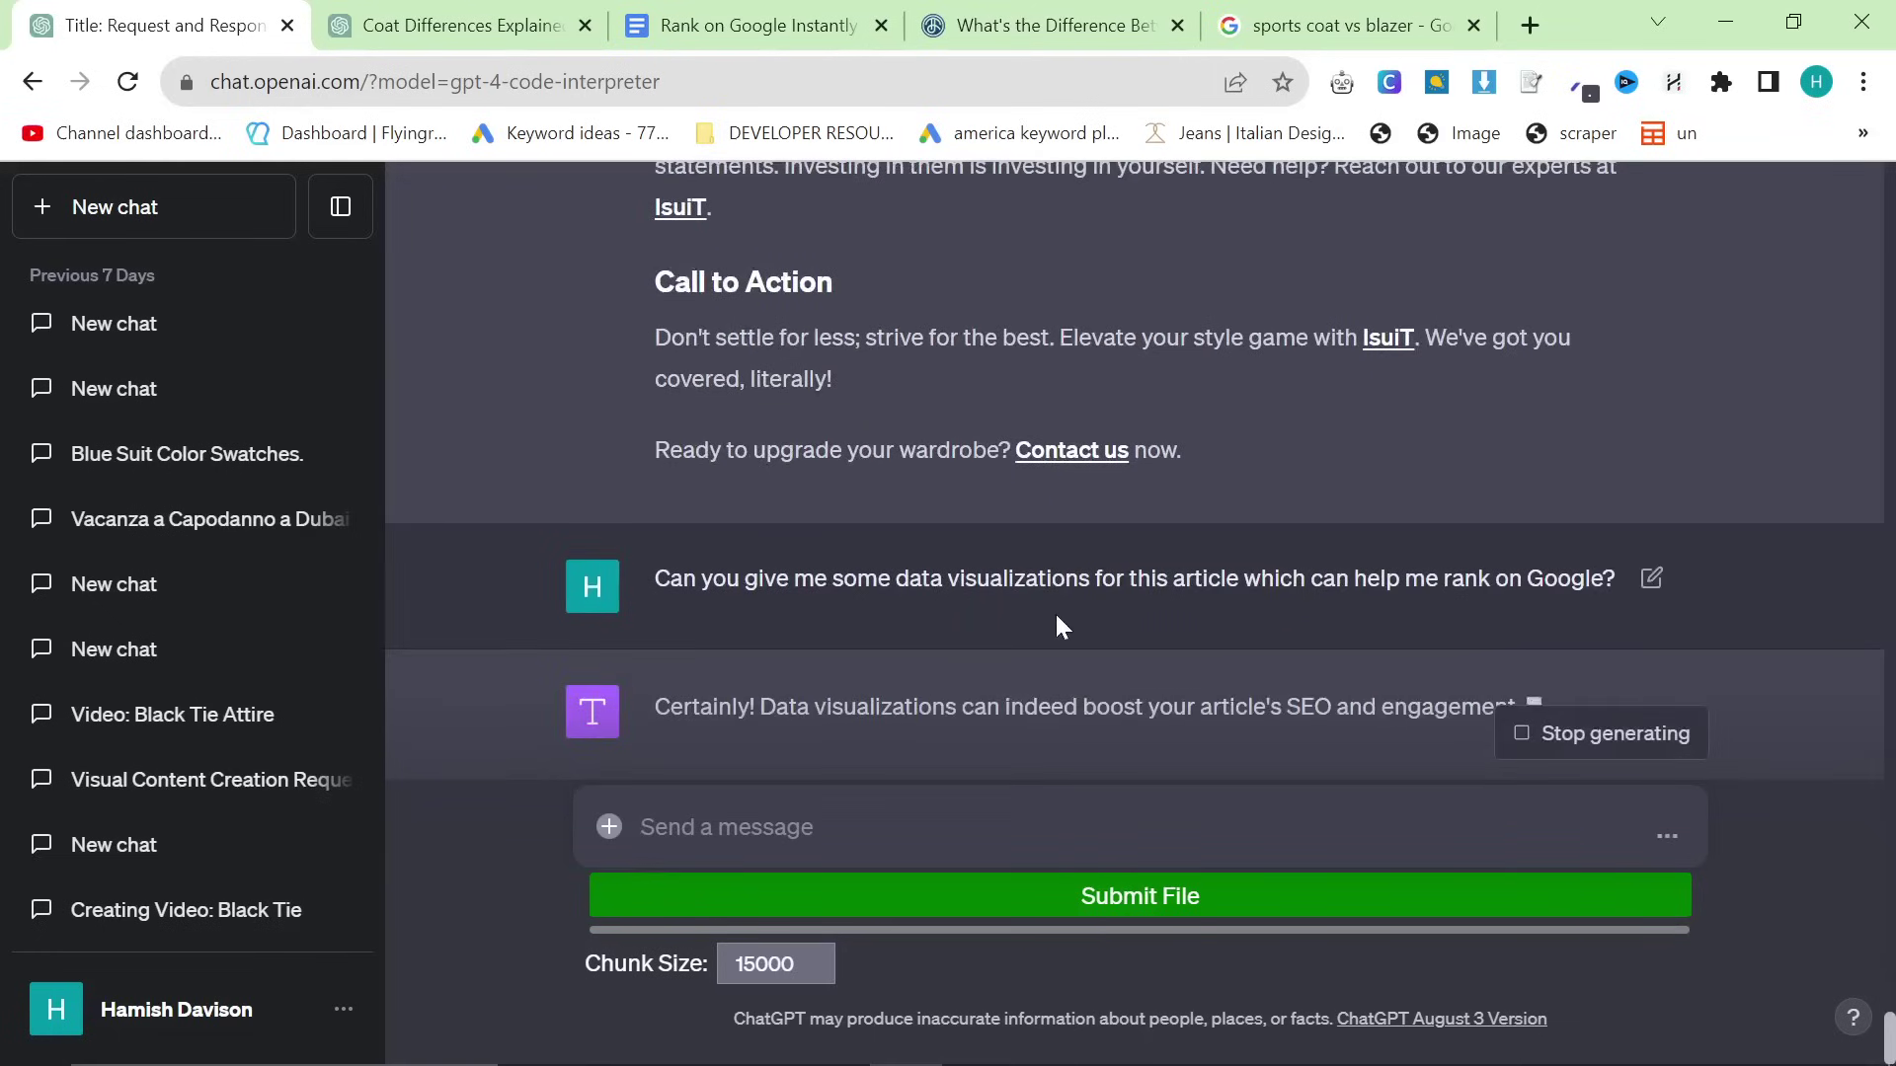
scroll(1297, 170, "up", 5)
scroll(1473, 489, "up", 15)
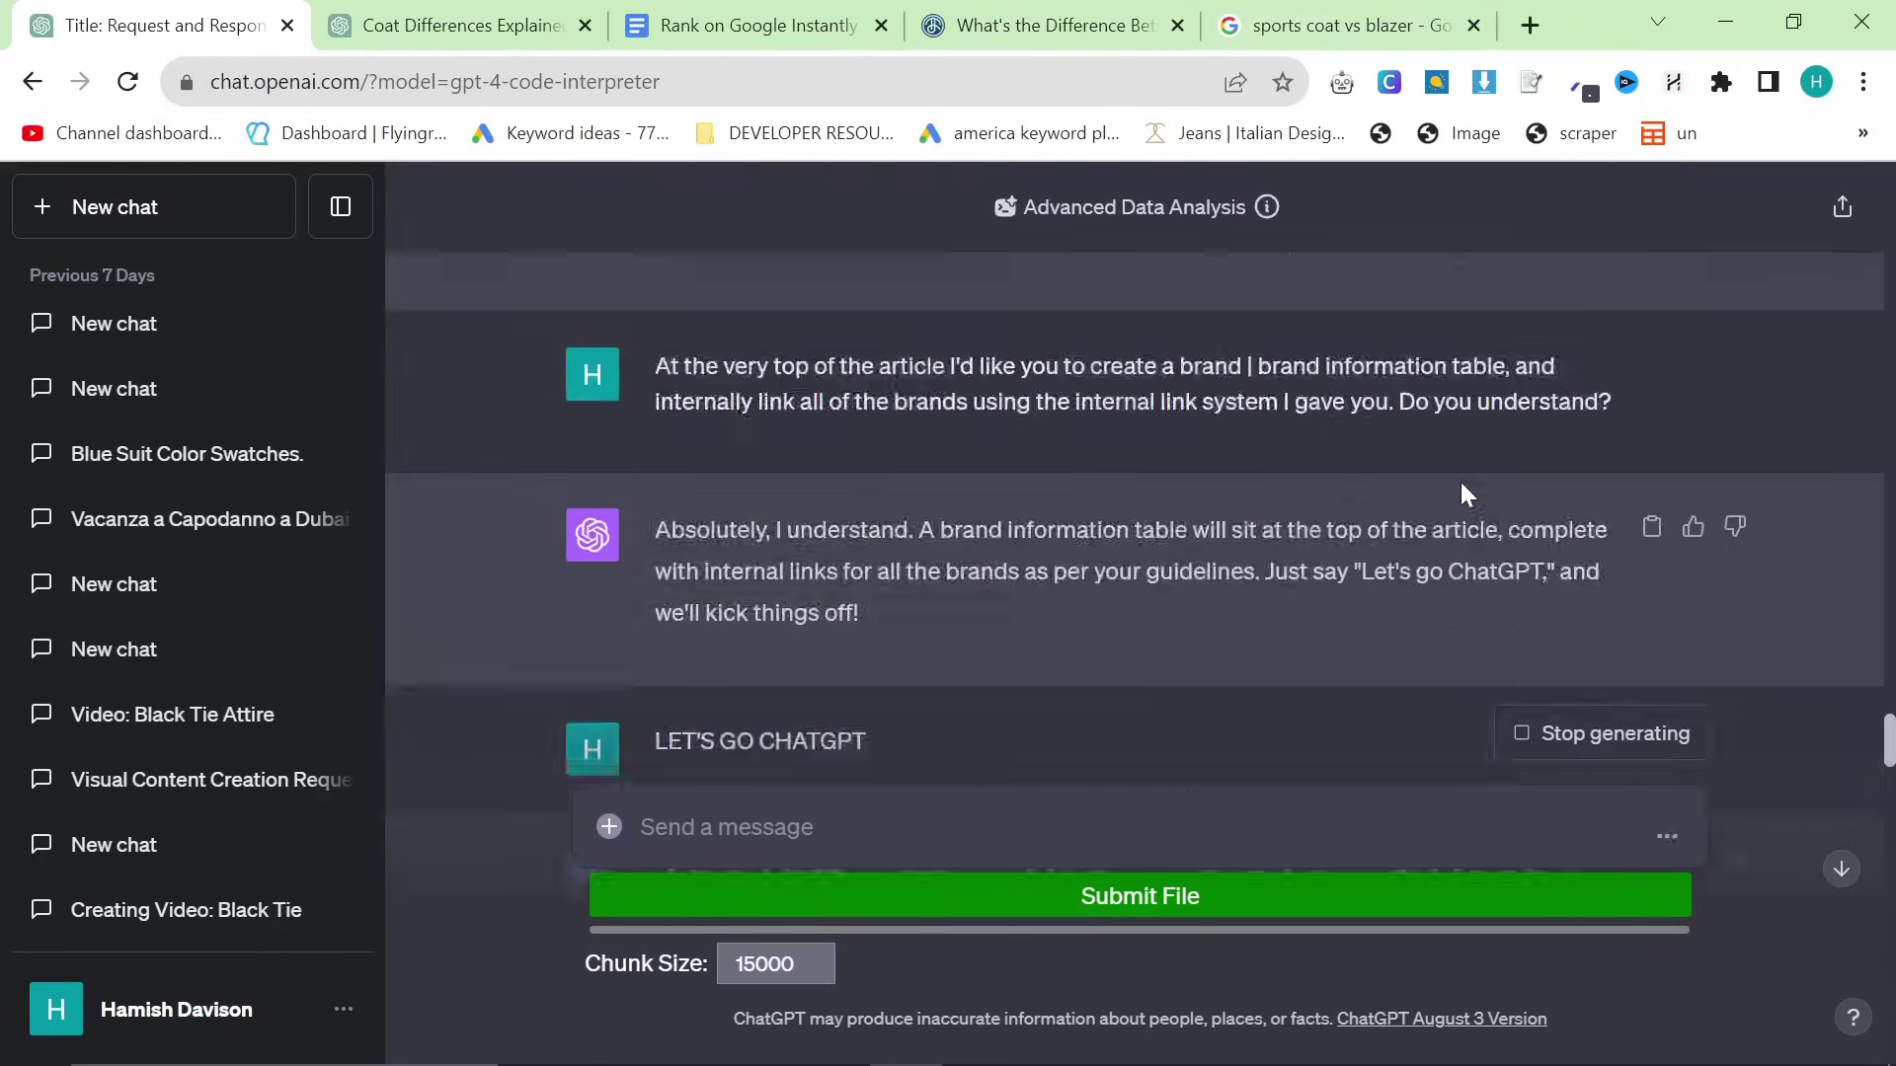
scroll(1599, 489, "down", 4)
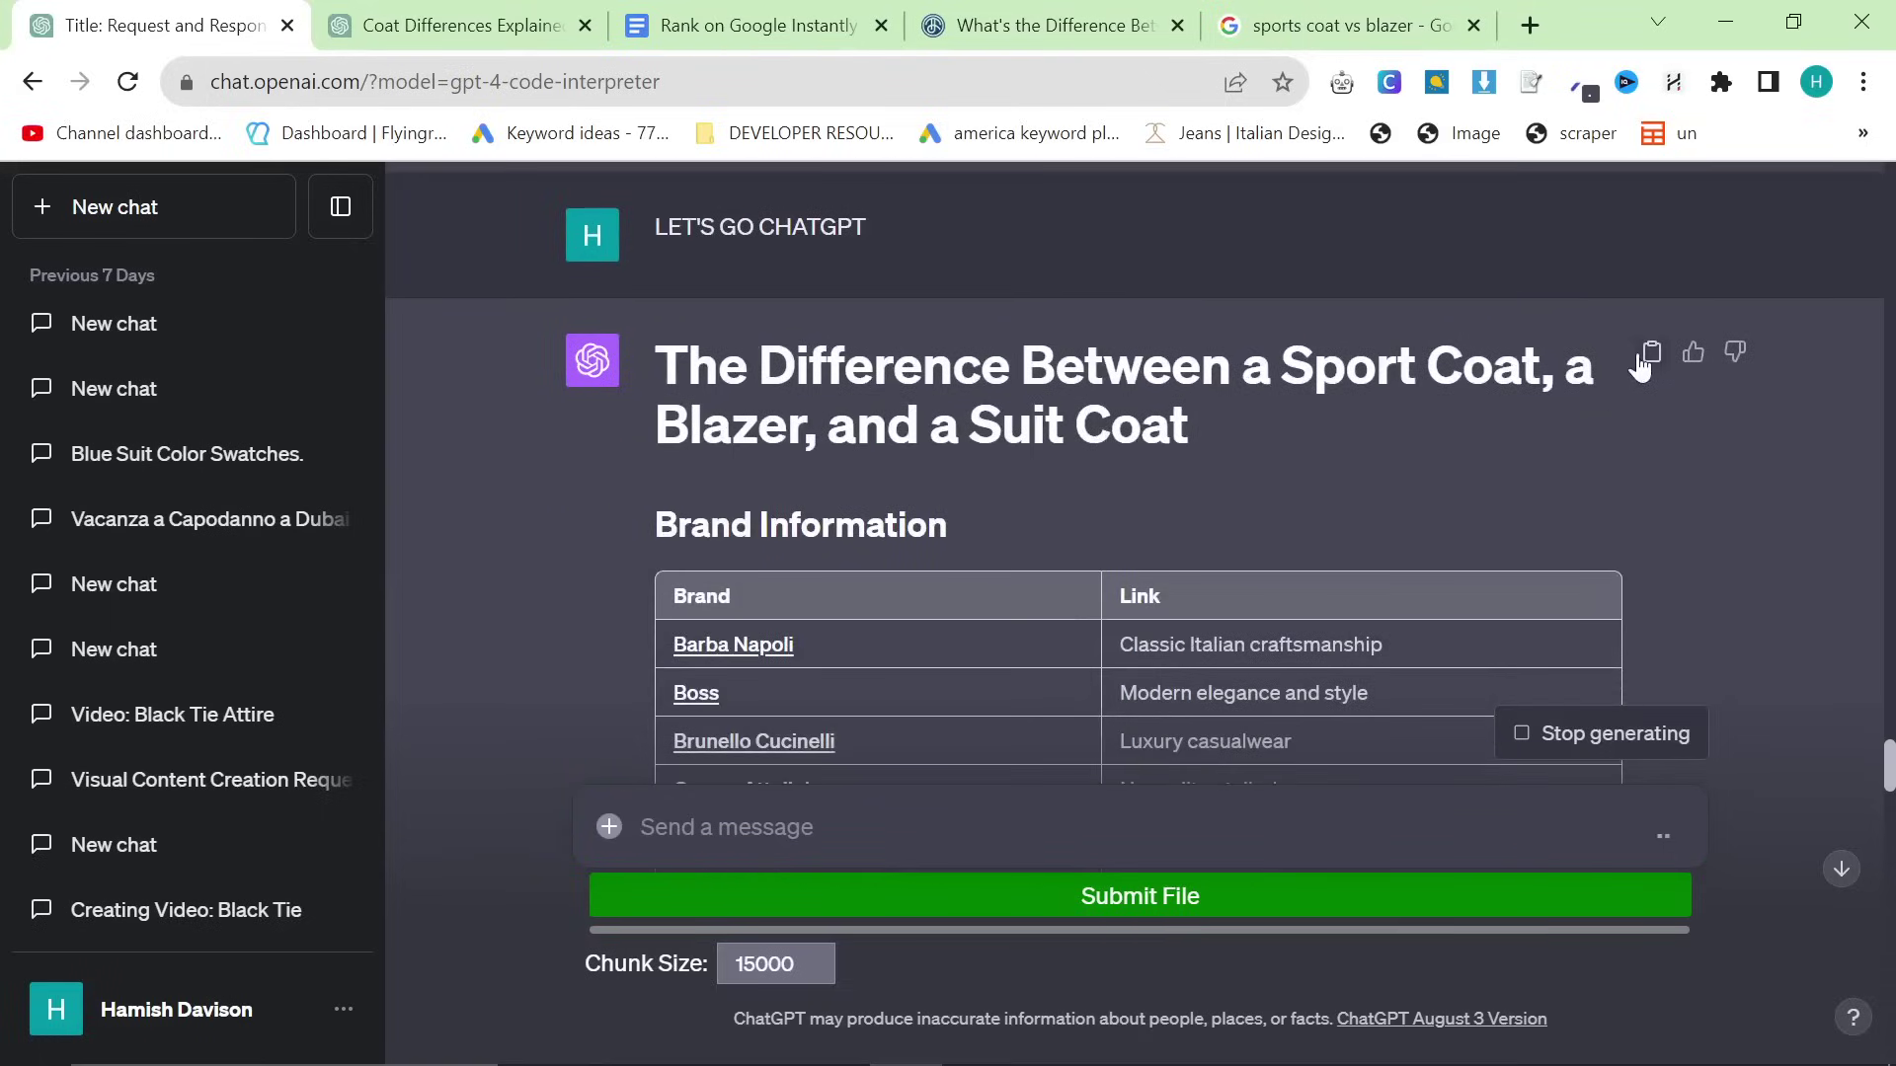
Open markdowntohtml.com in a new tab and paste the article markdown over the sample
left_click(1531, 26)
type("mark")
key("Return")
left_click_drag(1372, 10, 383, 11)
scroll(888, 592, "down", 1)
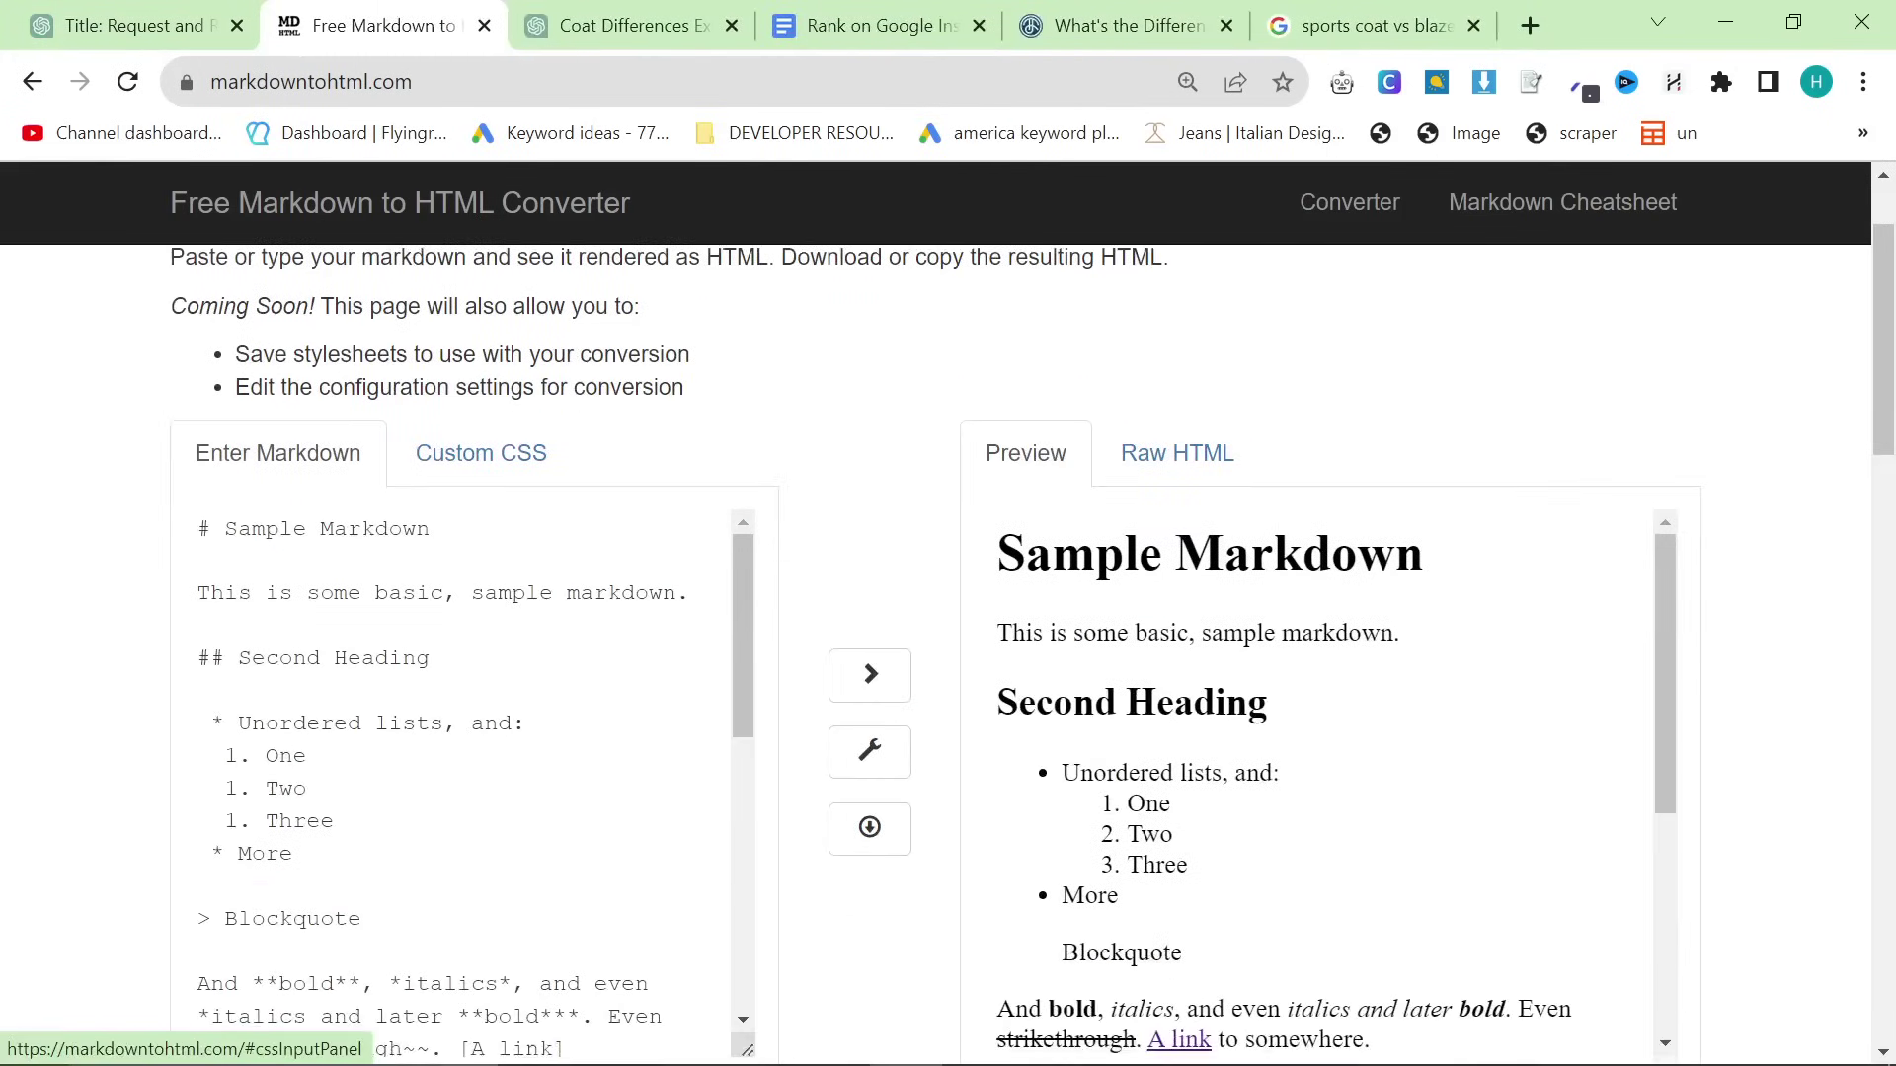
left_click(442, 682)
key("ctrl+a")
key("ctrl+v")
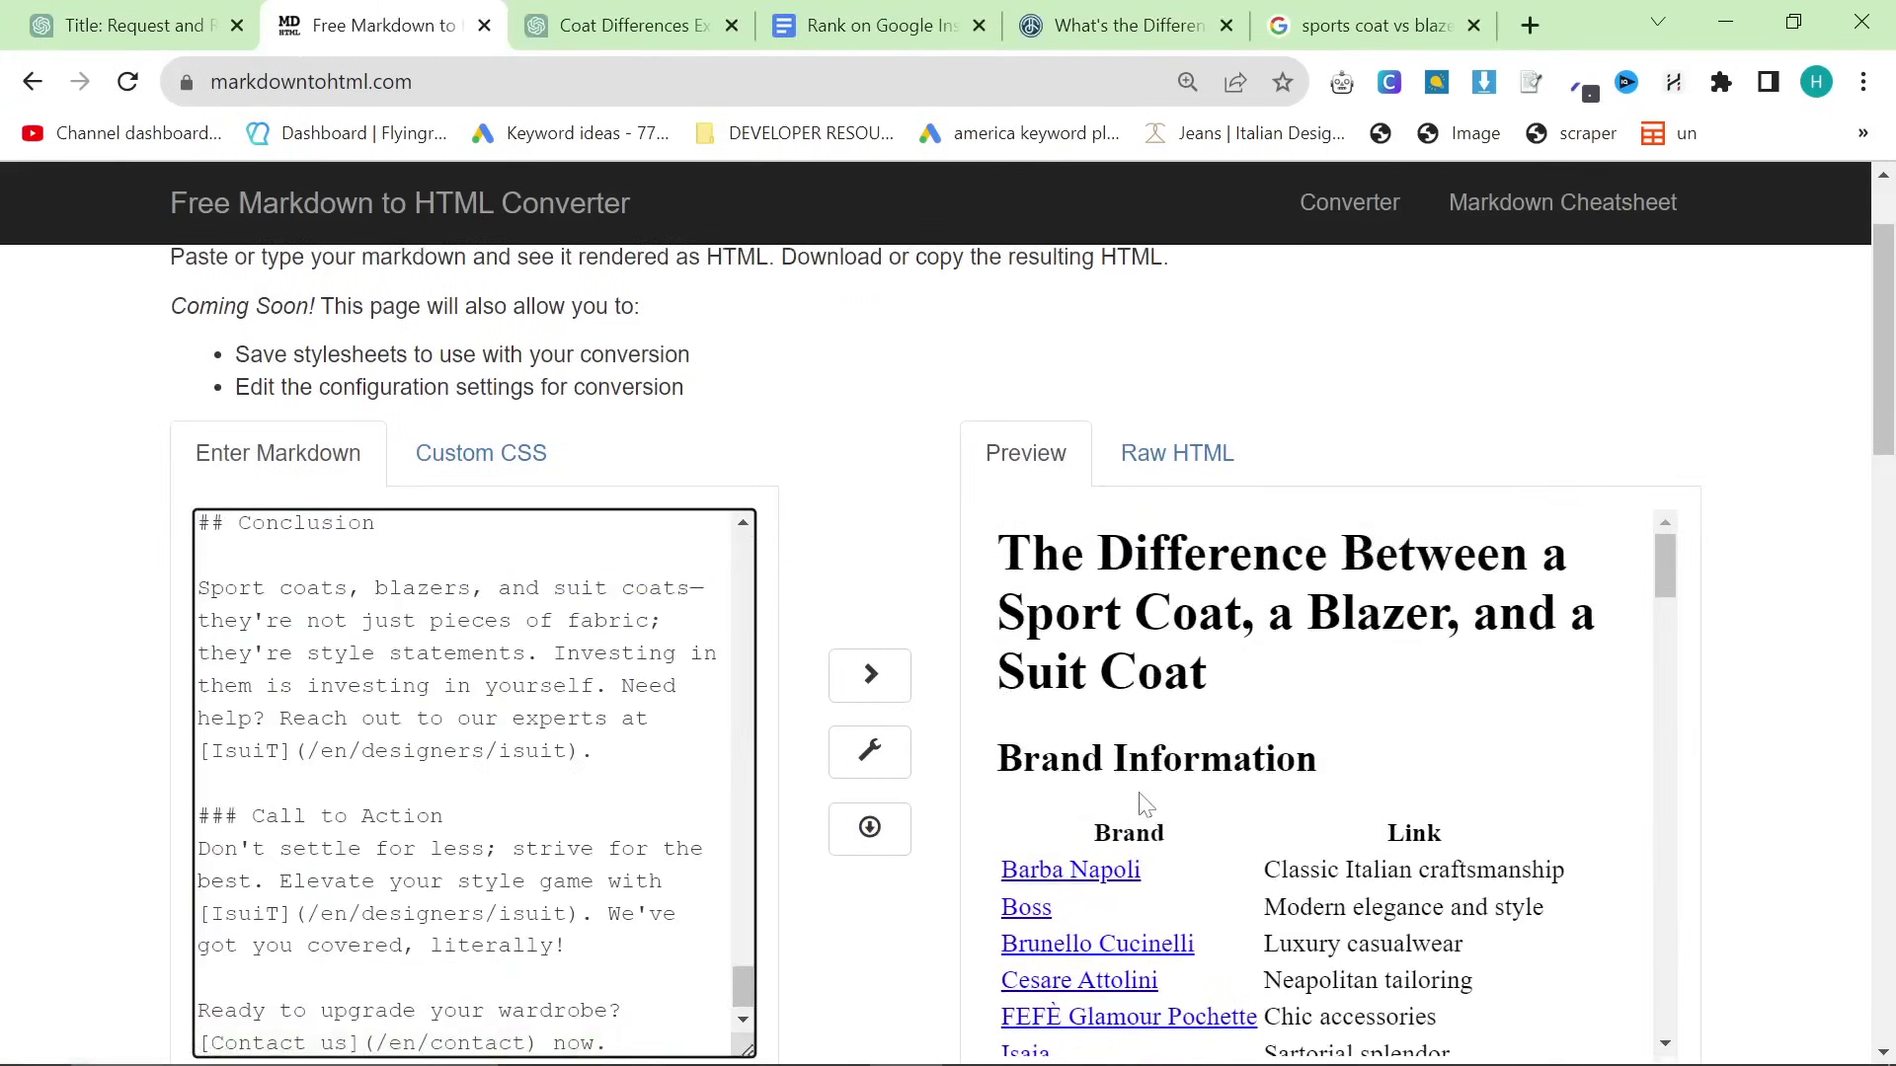
scroll(1143, 804, "down", 6)
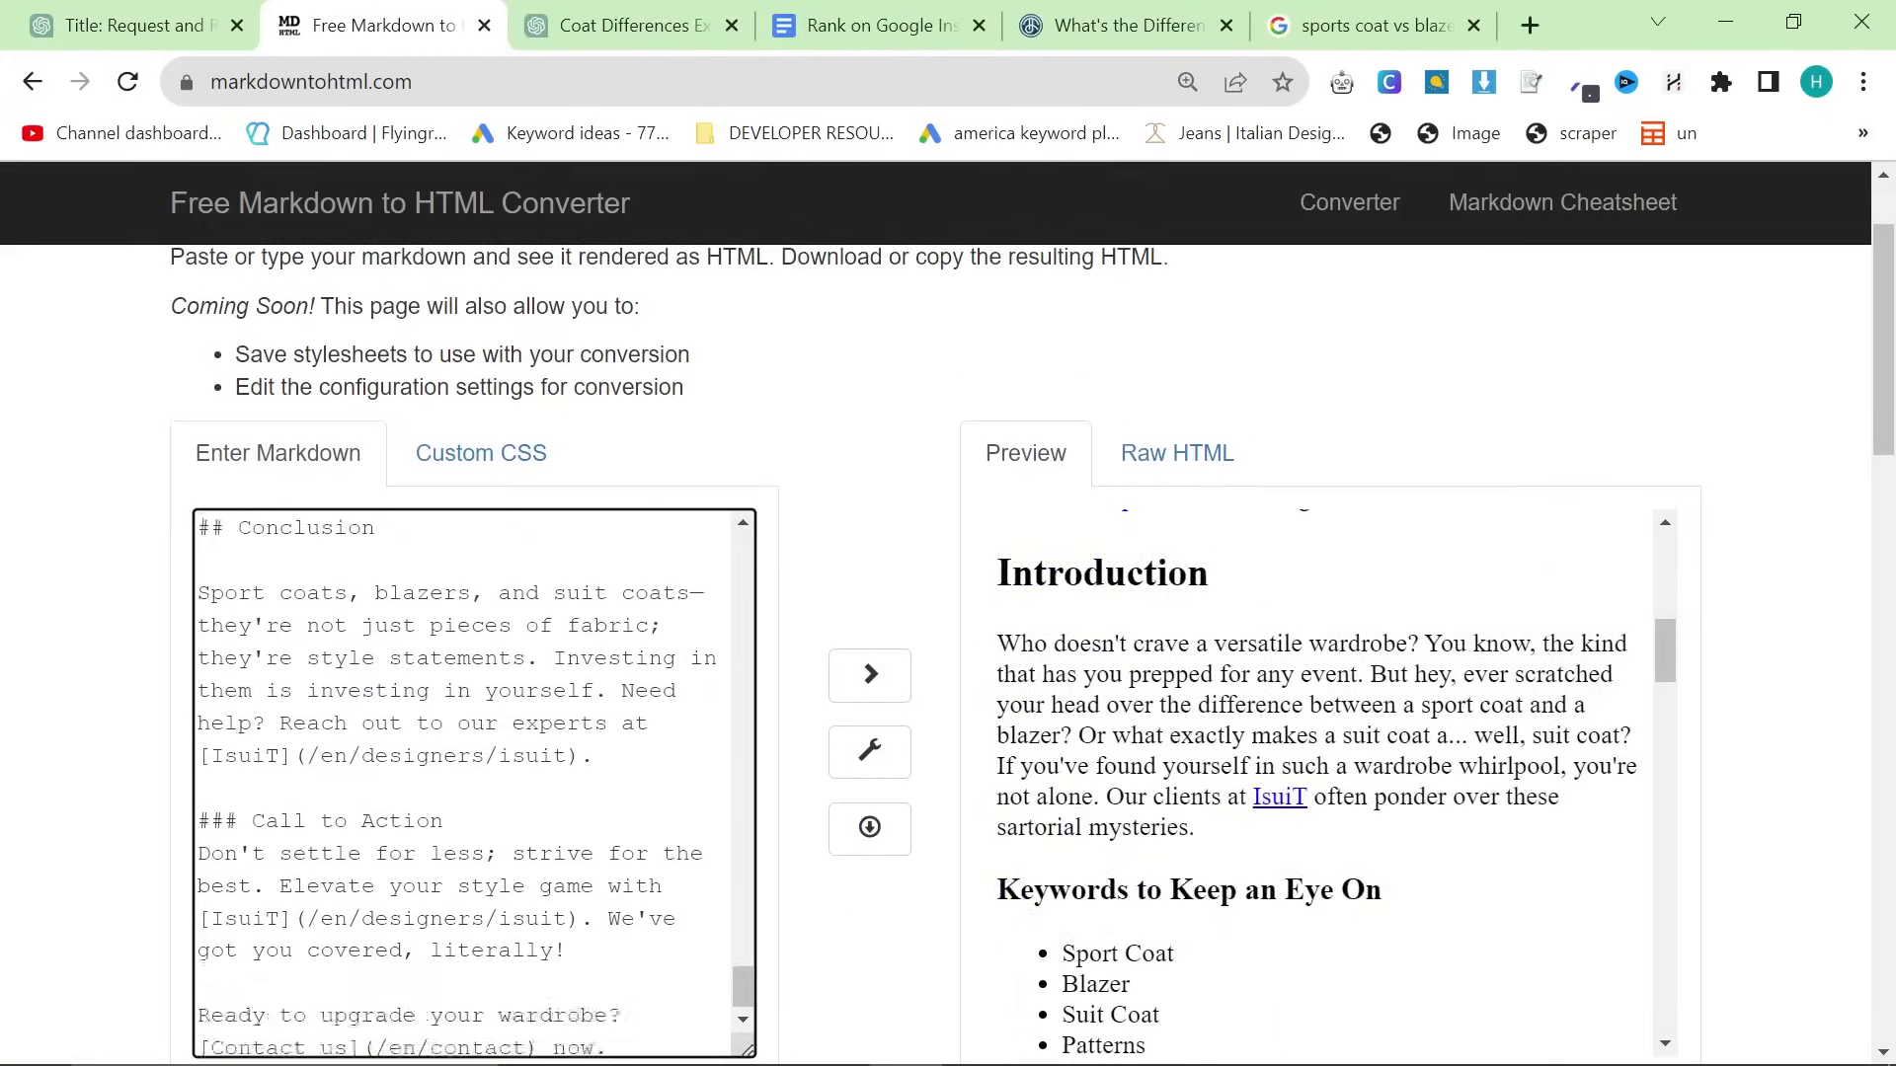
scroll(474, 780, "up", 20)
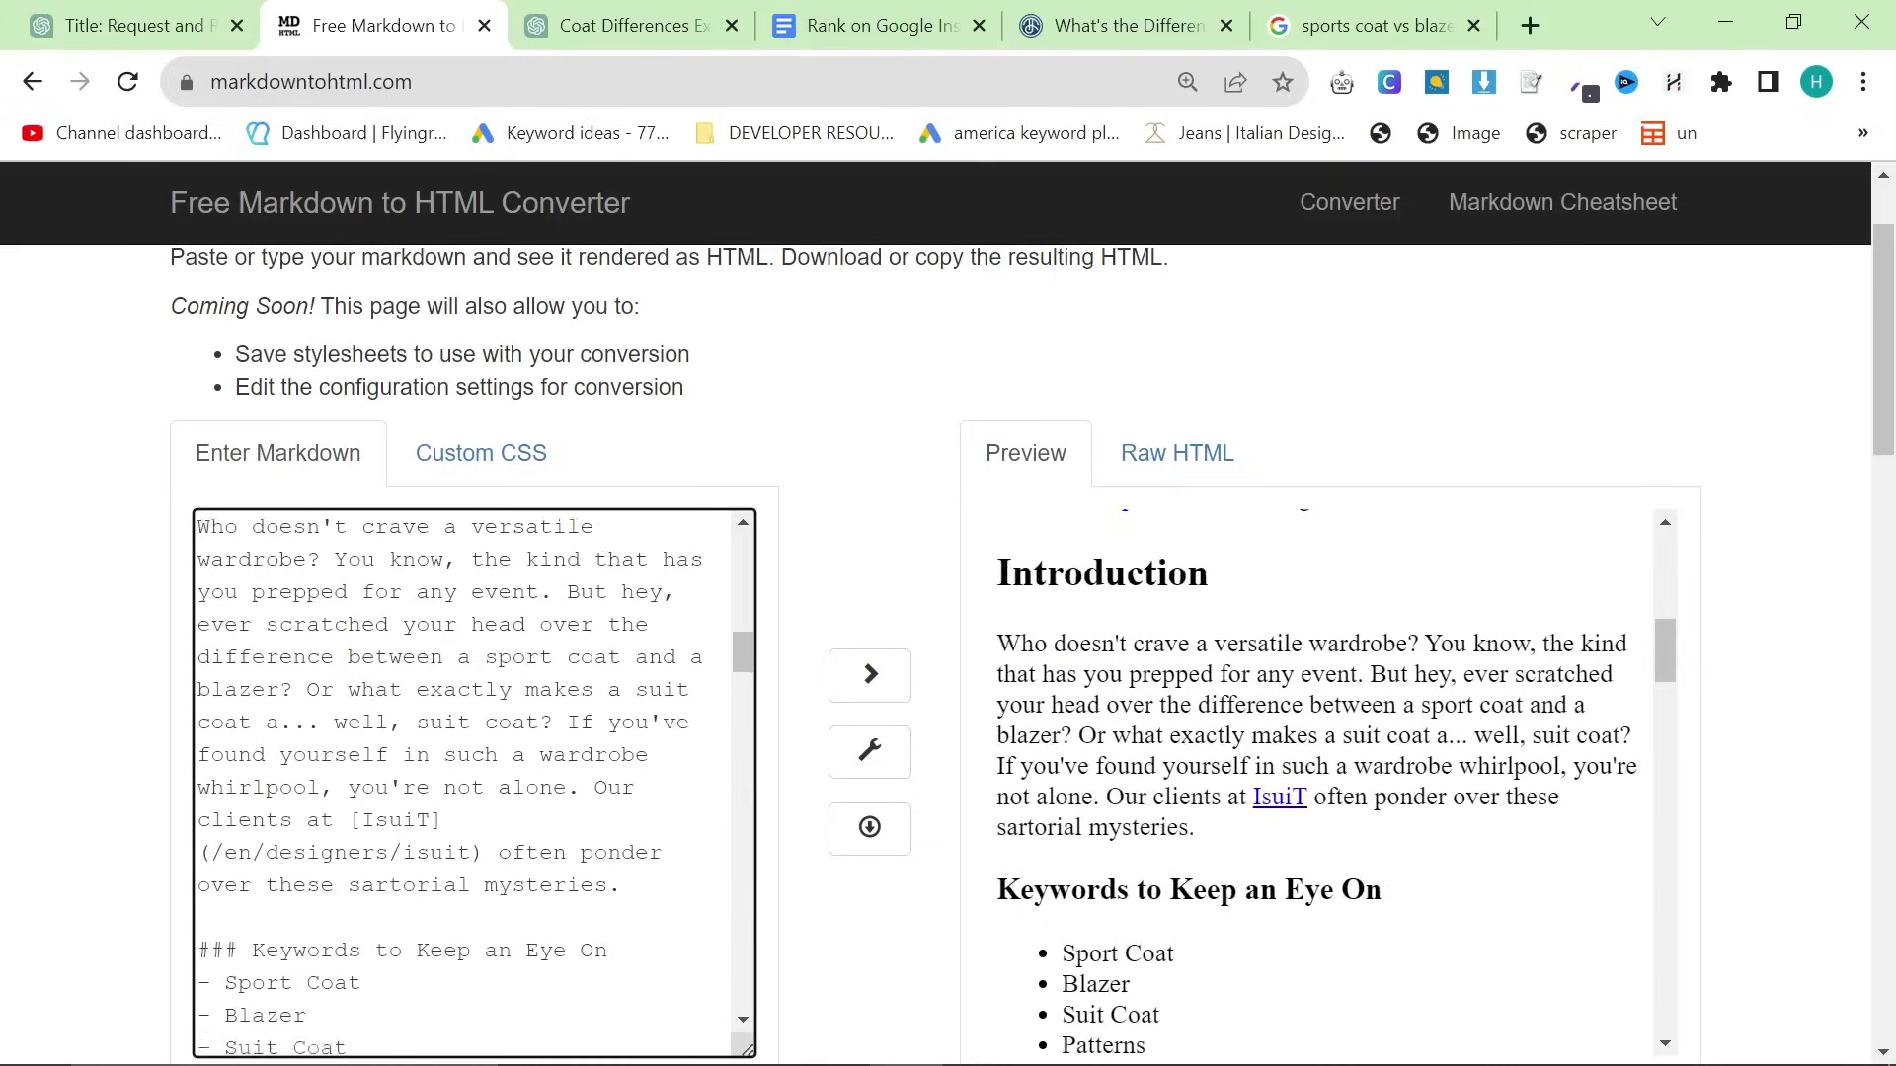
scroll(473, 779, "down", 4)
scroll(474, 780, "up", 2)
Rename the 'Keywords to Keep an Eye On' heading to 'Key terms to understand'
left_click_drag(608, 675, 253, 676)
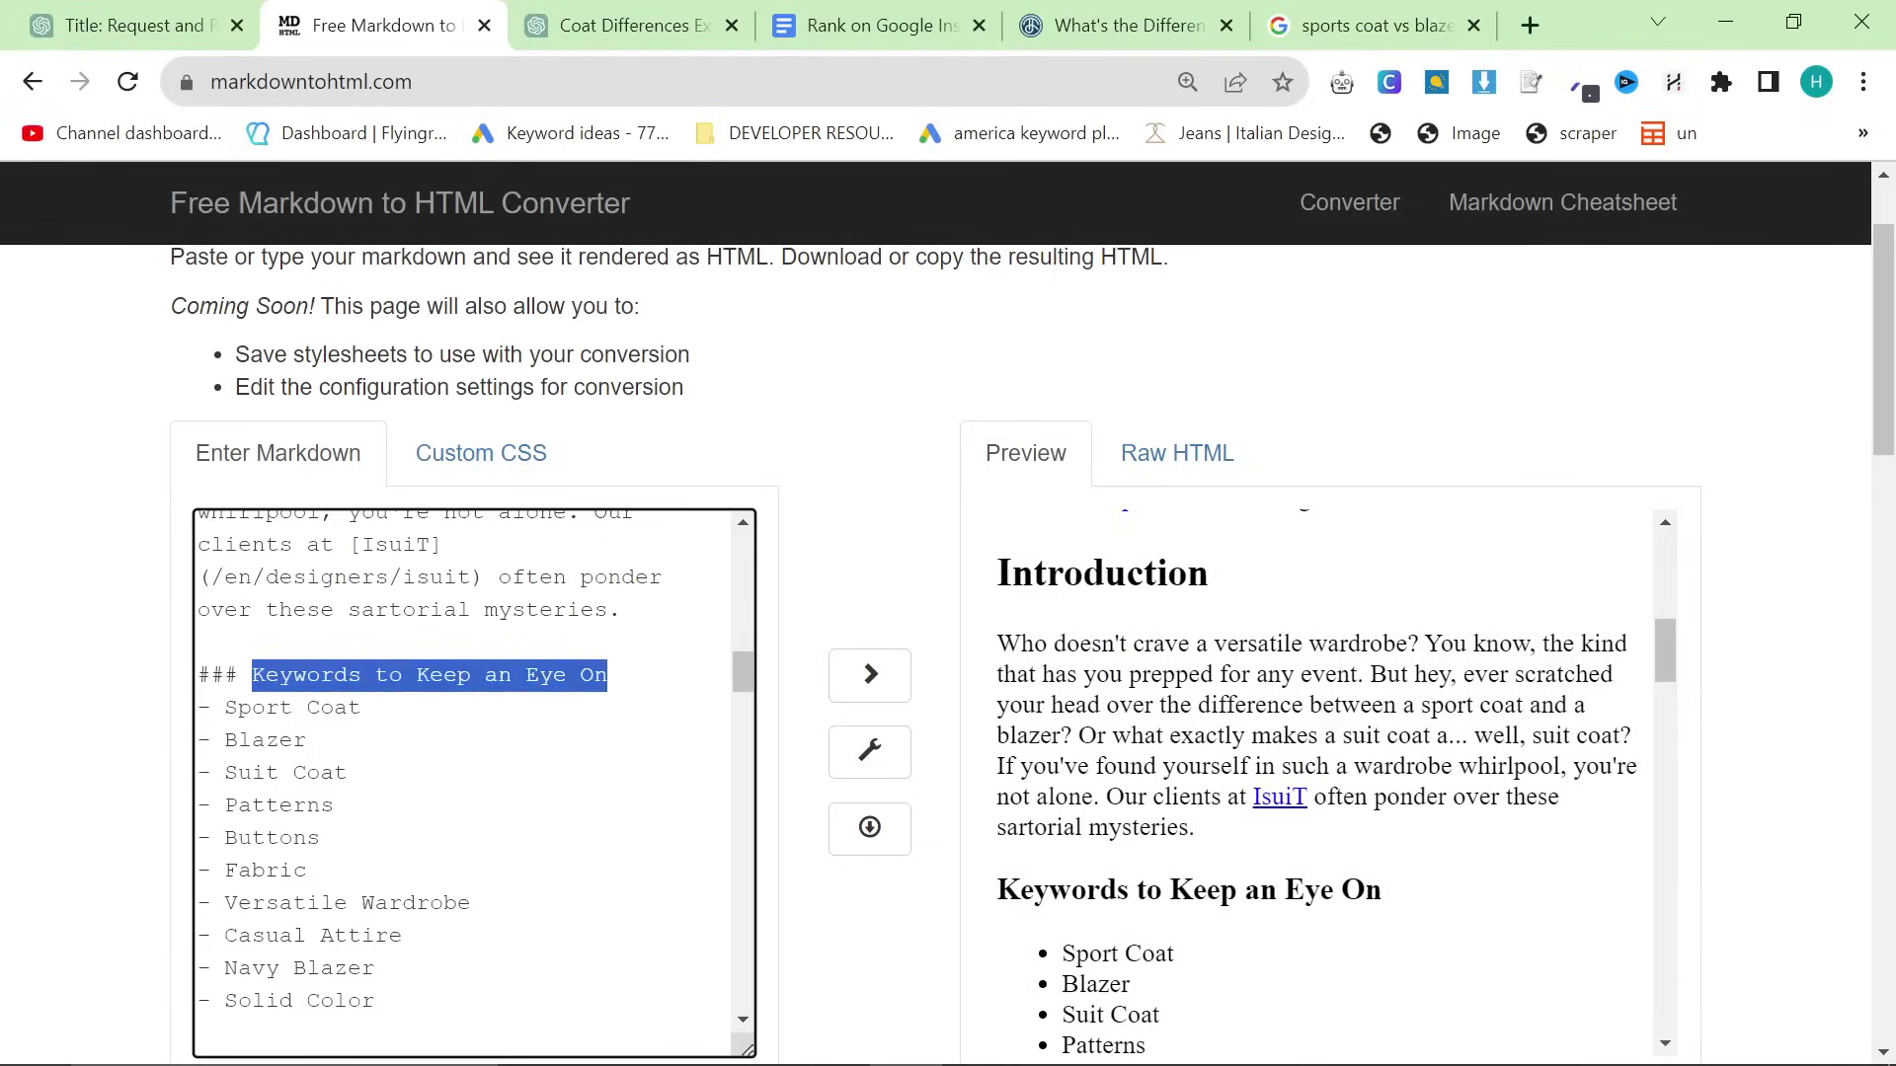
key("BackSpace")
type("Key terms")
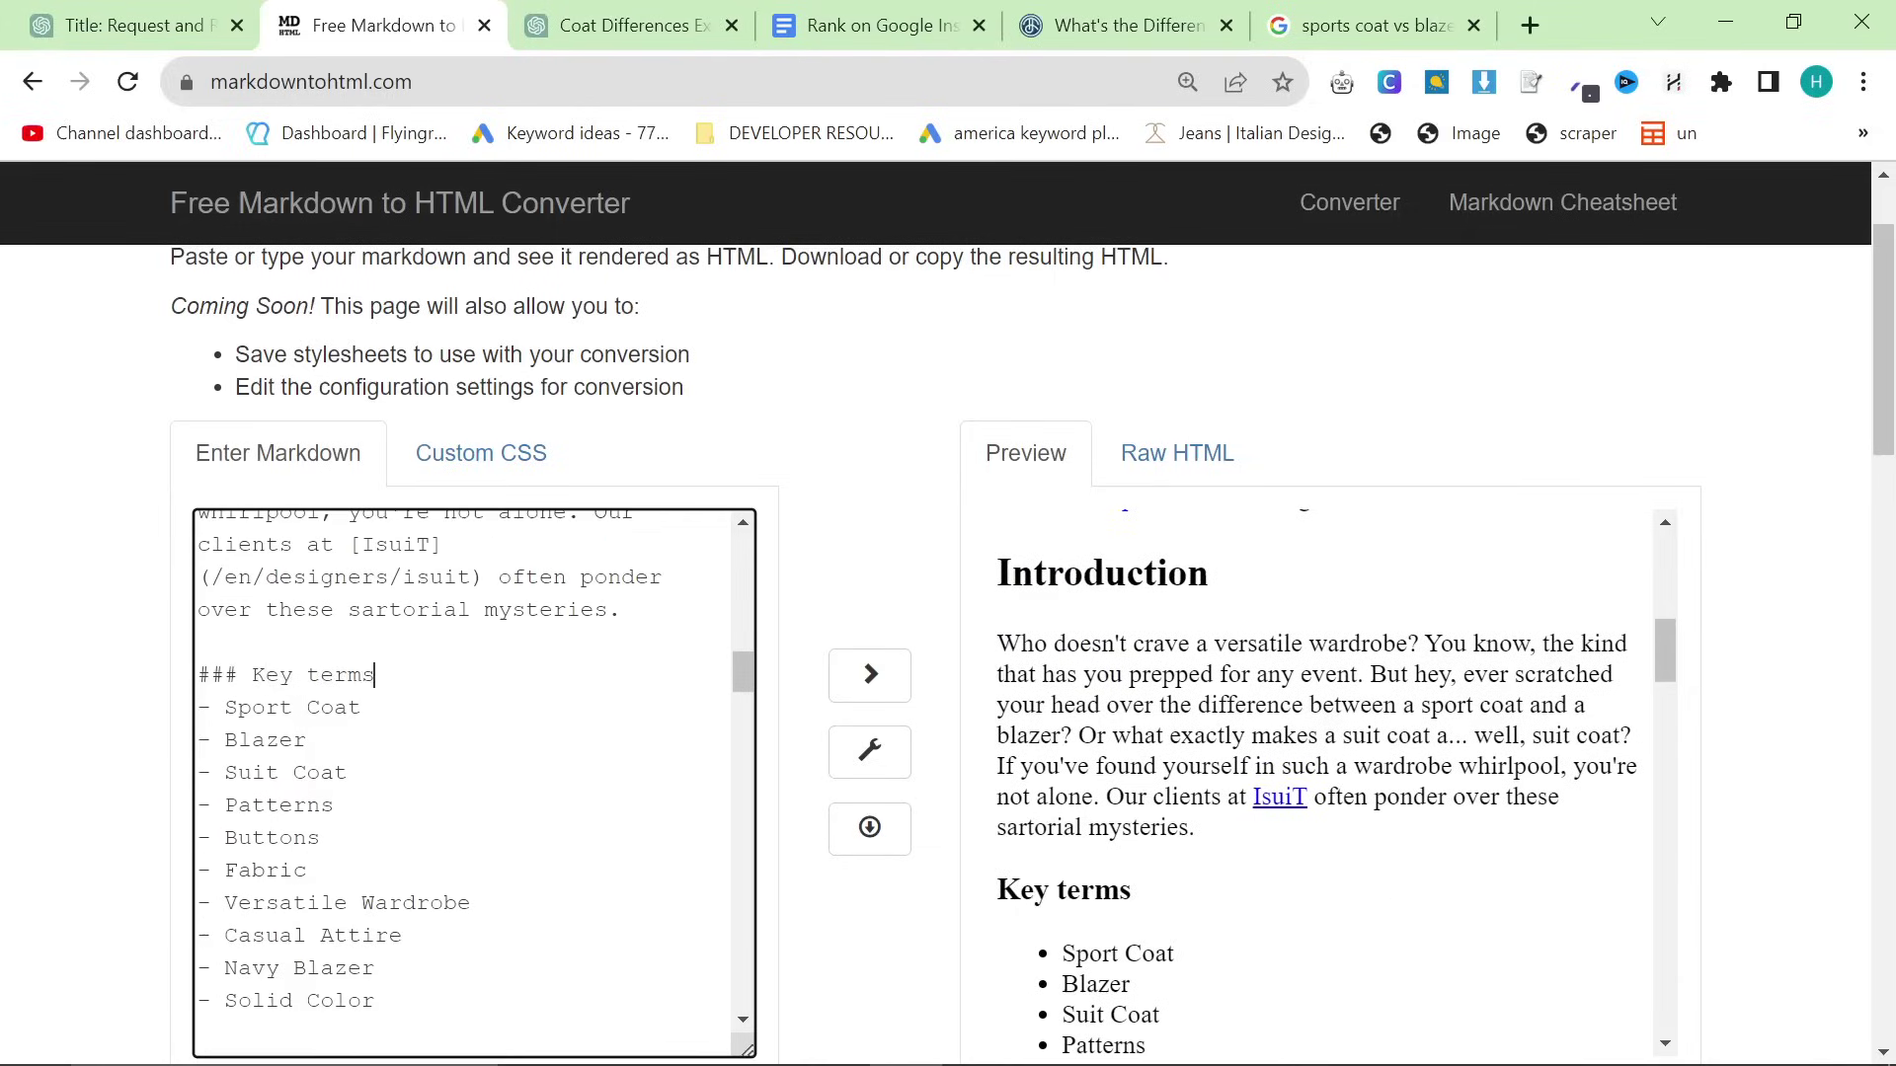
scroll(474, 780, "down", 3)
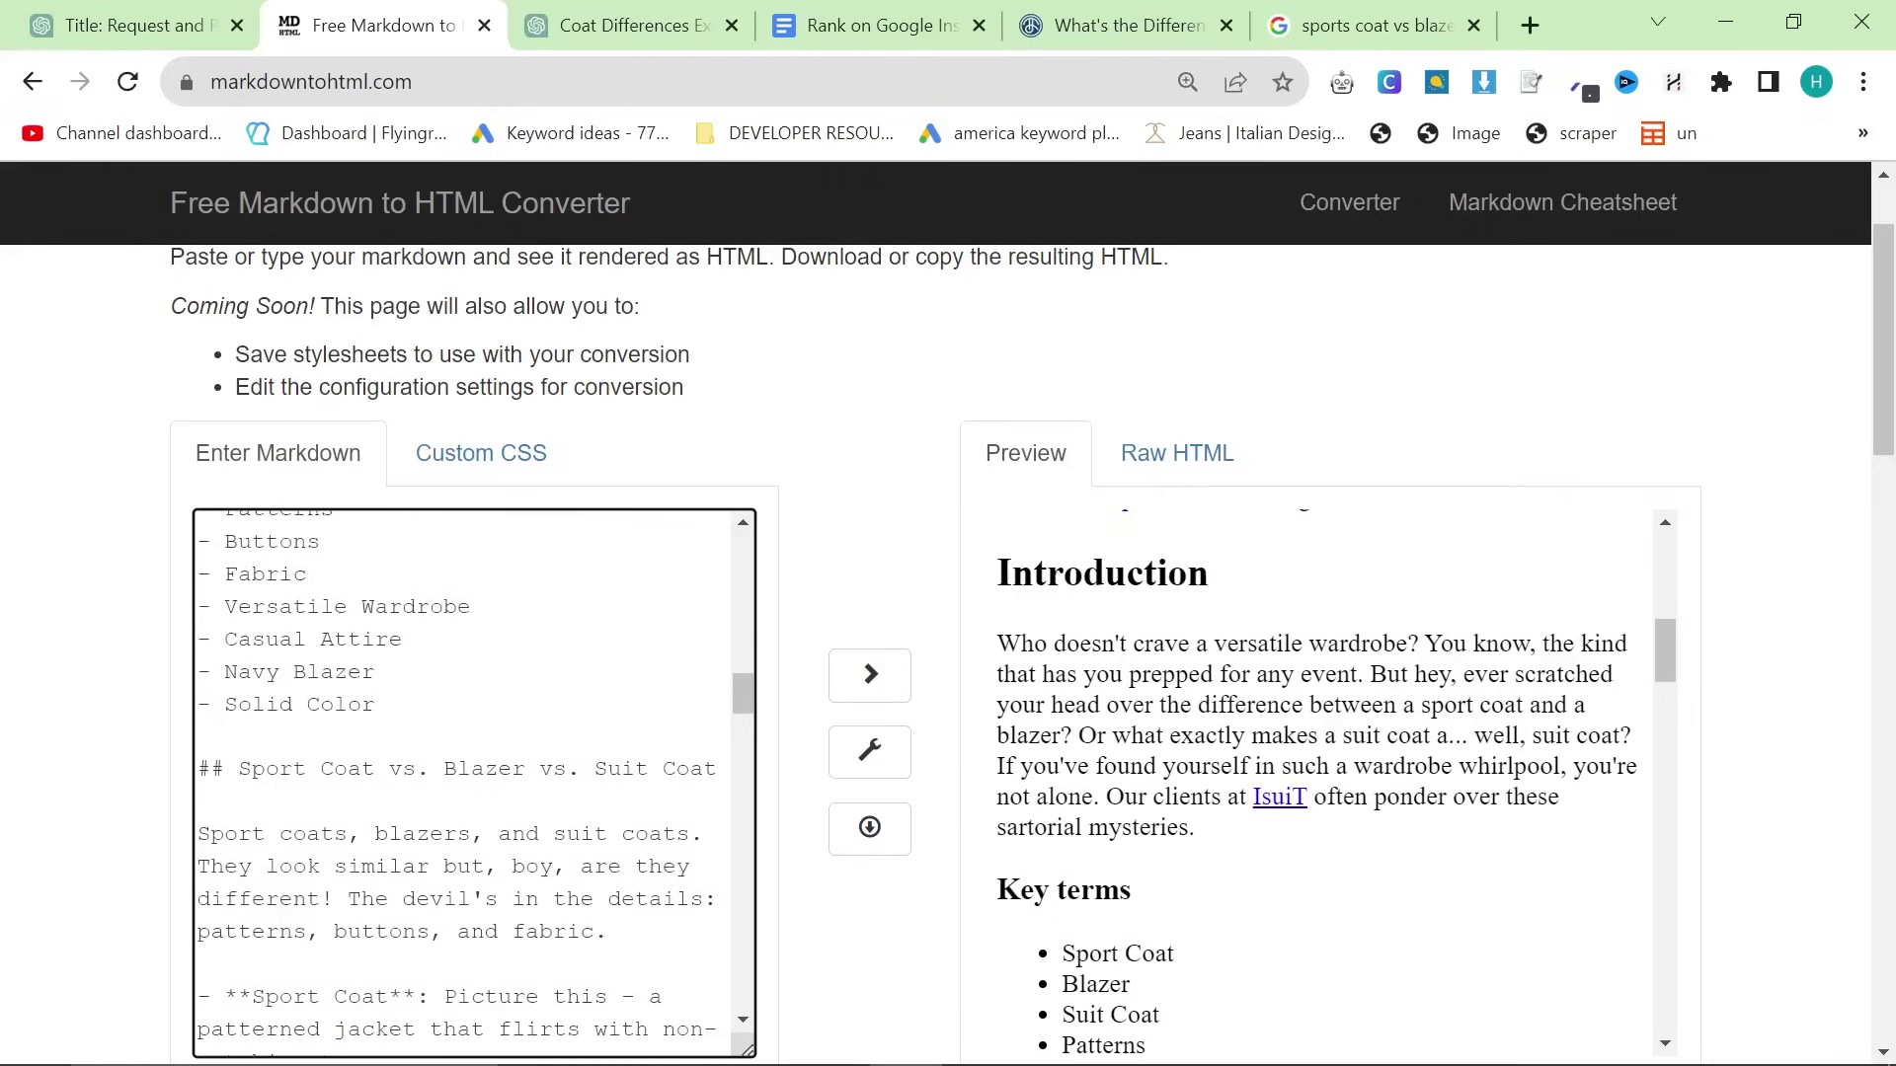
scroll(474, 780, "up", 4)
type("to understand")
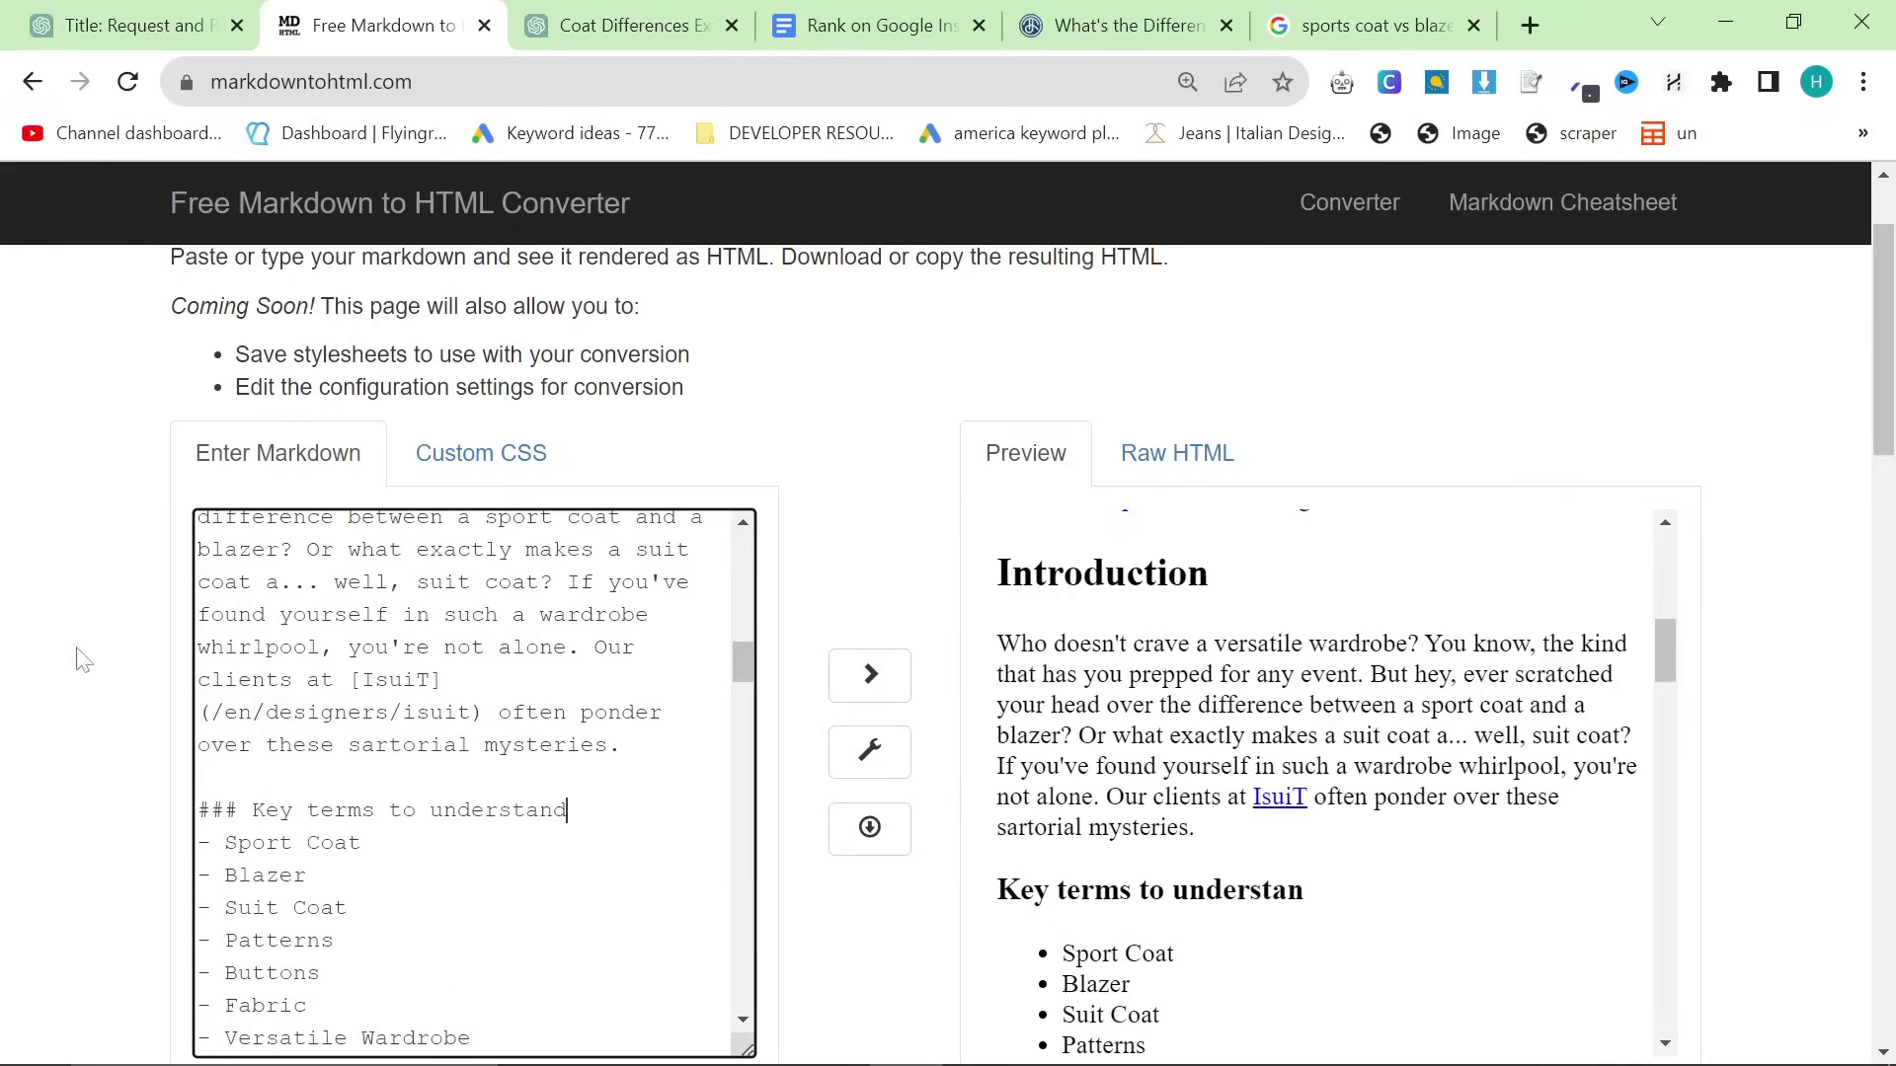
scroll(106, 642, "down", 3)
left_click_drag(375, 691, 198, 529)
left_click(319, 528)
Check the rendered preview down through the Call to Action and contact line
scroll(474, 642, "down", 2)
scroll(475, 635, "down", 3)
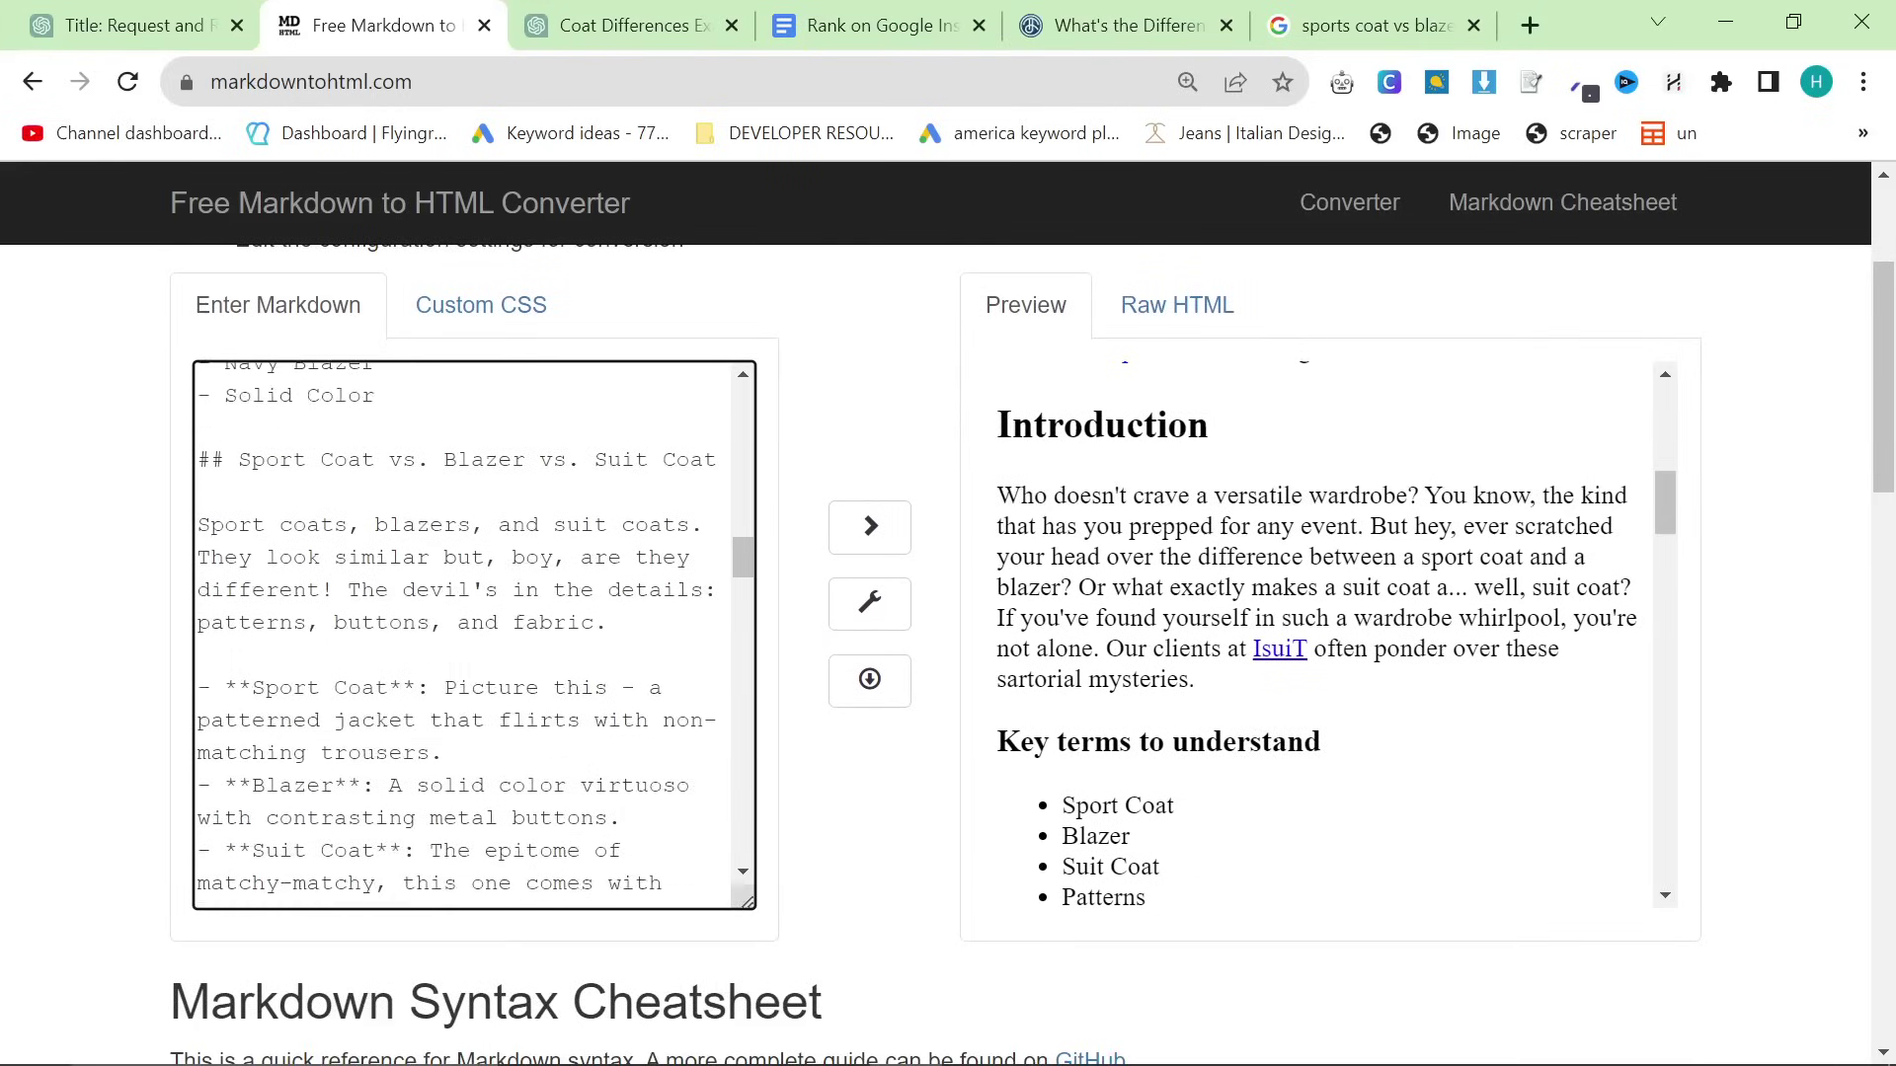
scroll(475, 637, "down", 3)
scroll(1323, 631, "down", 4)
scroll(1123, 520, "down", 9)
scroll(1290, 686, "down", 3)
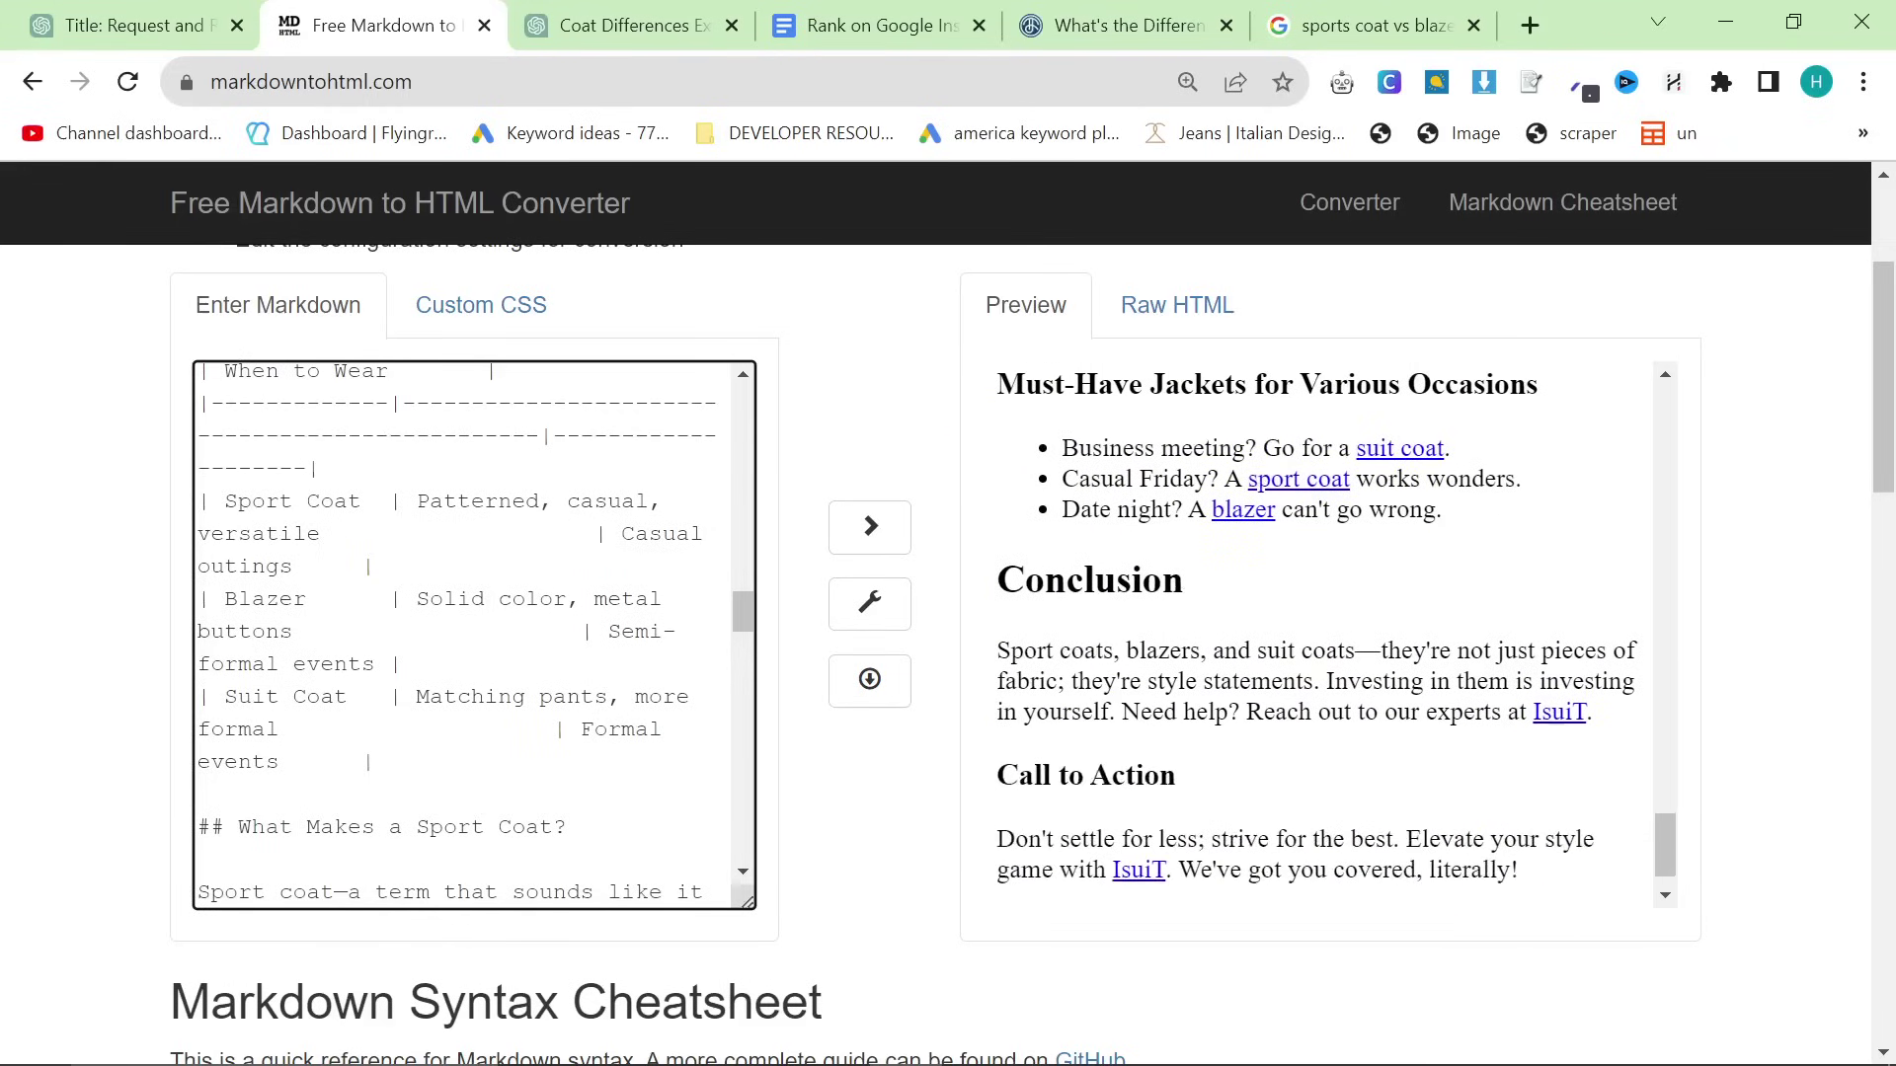
scroll(474, 632, "down", 5)
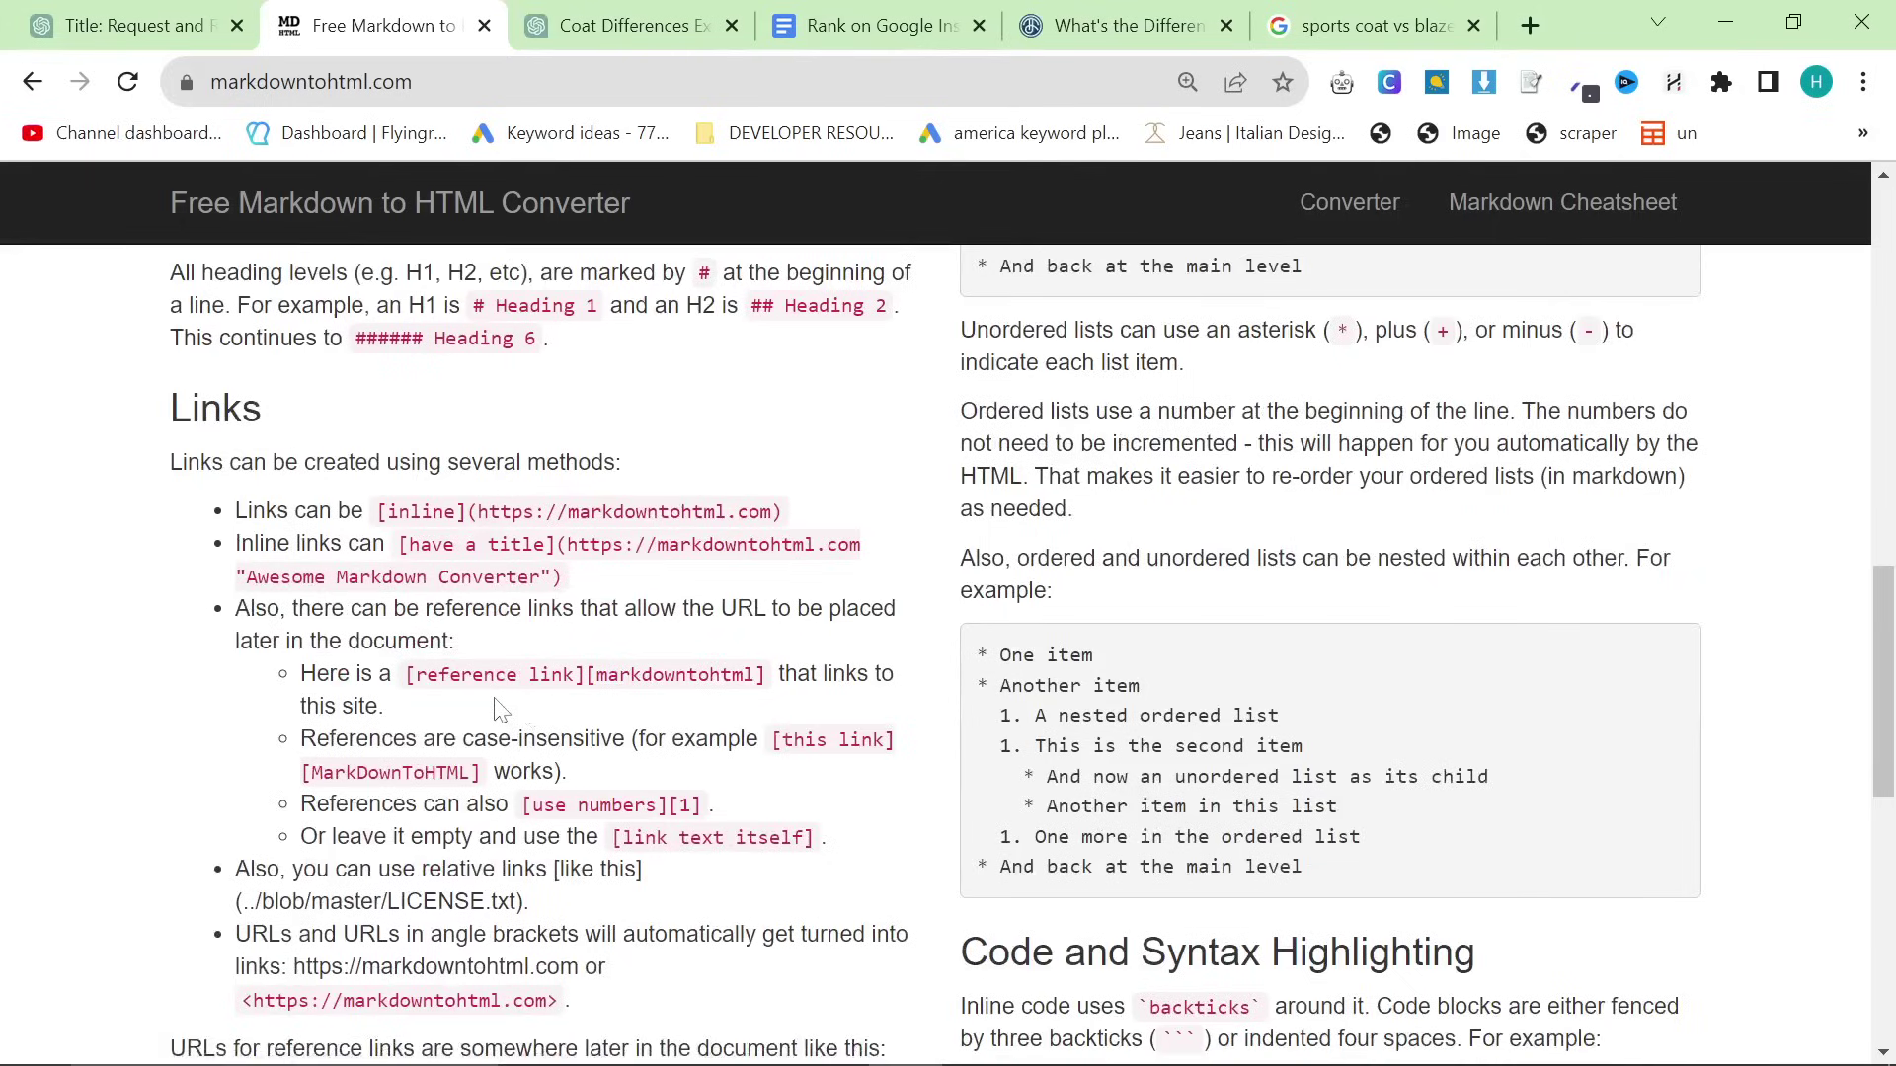
scroll(499, 709, "up", 10)
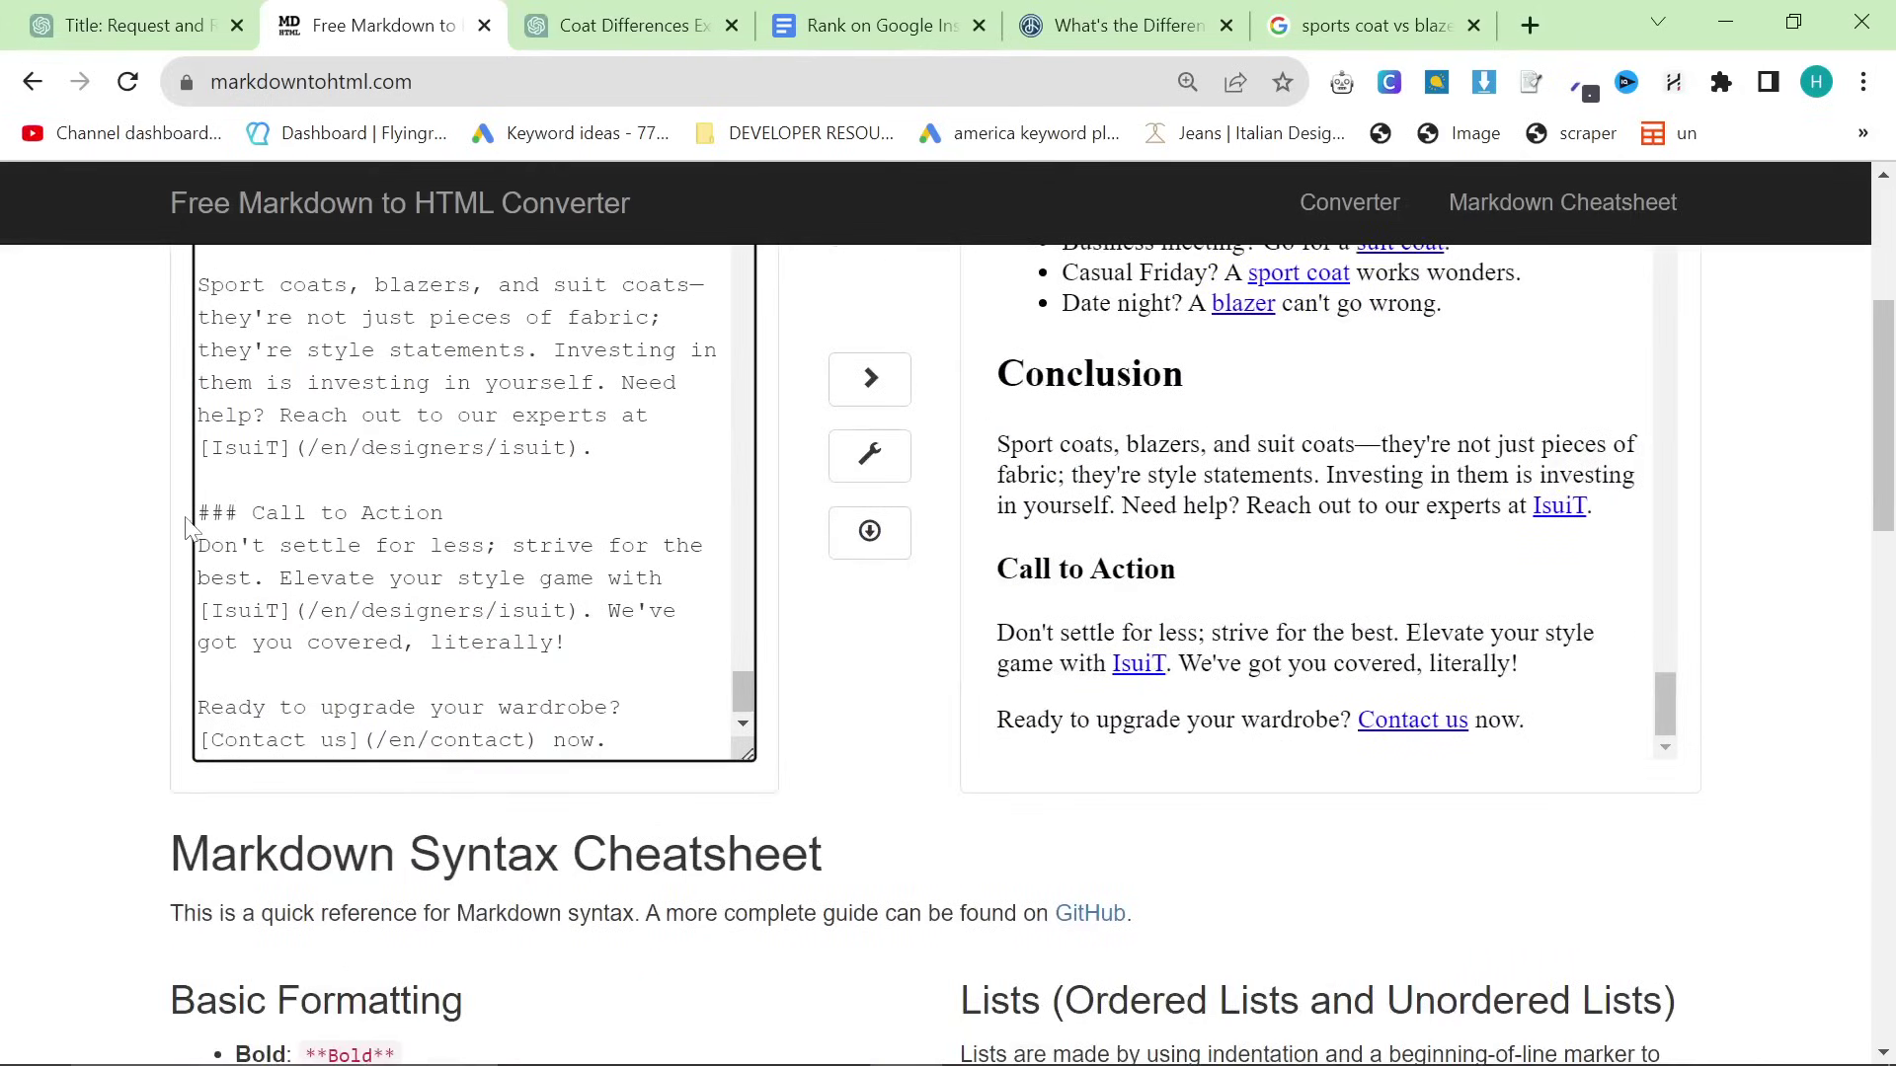
Delete the Call to Action section from the markdown
left_click_drag(194, 515, 787, 783)
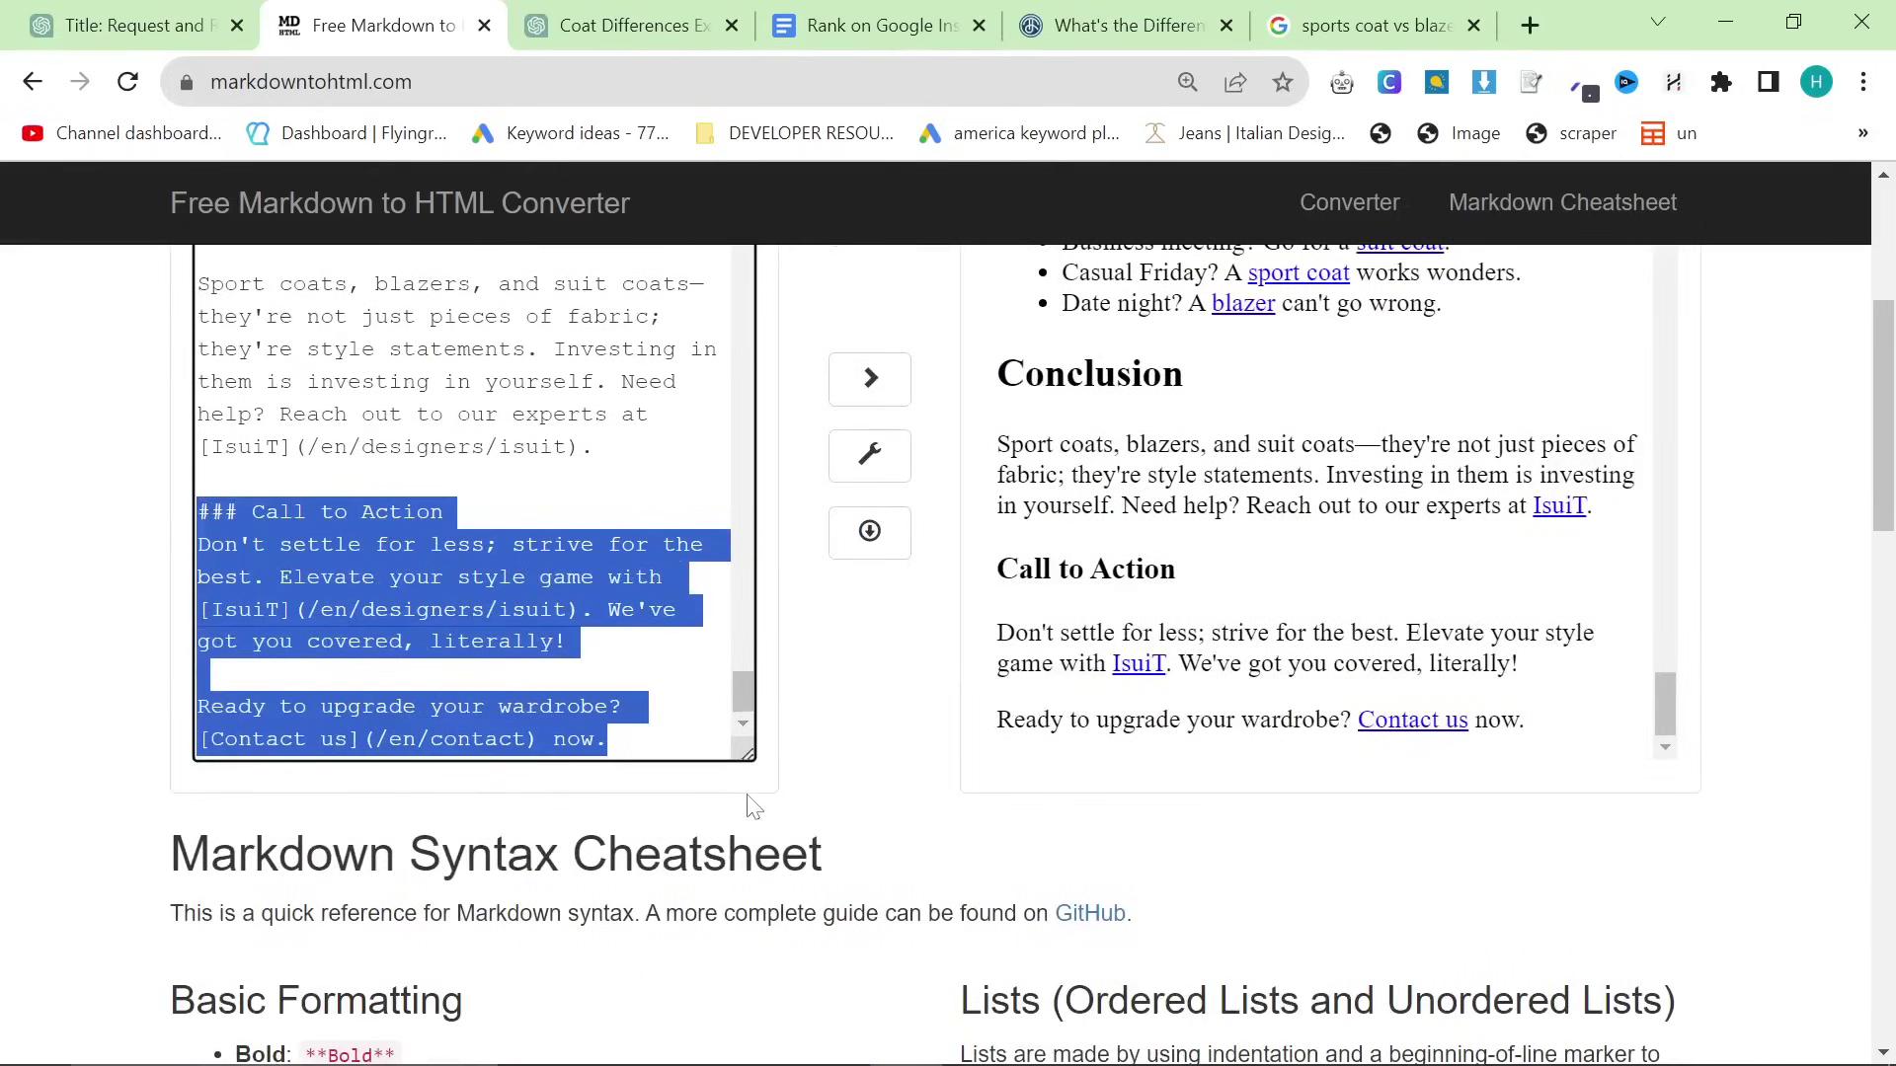
key("Delete")
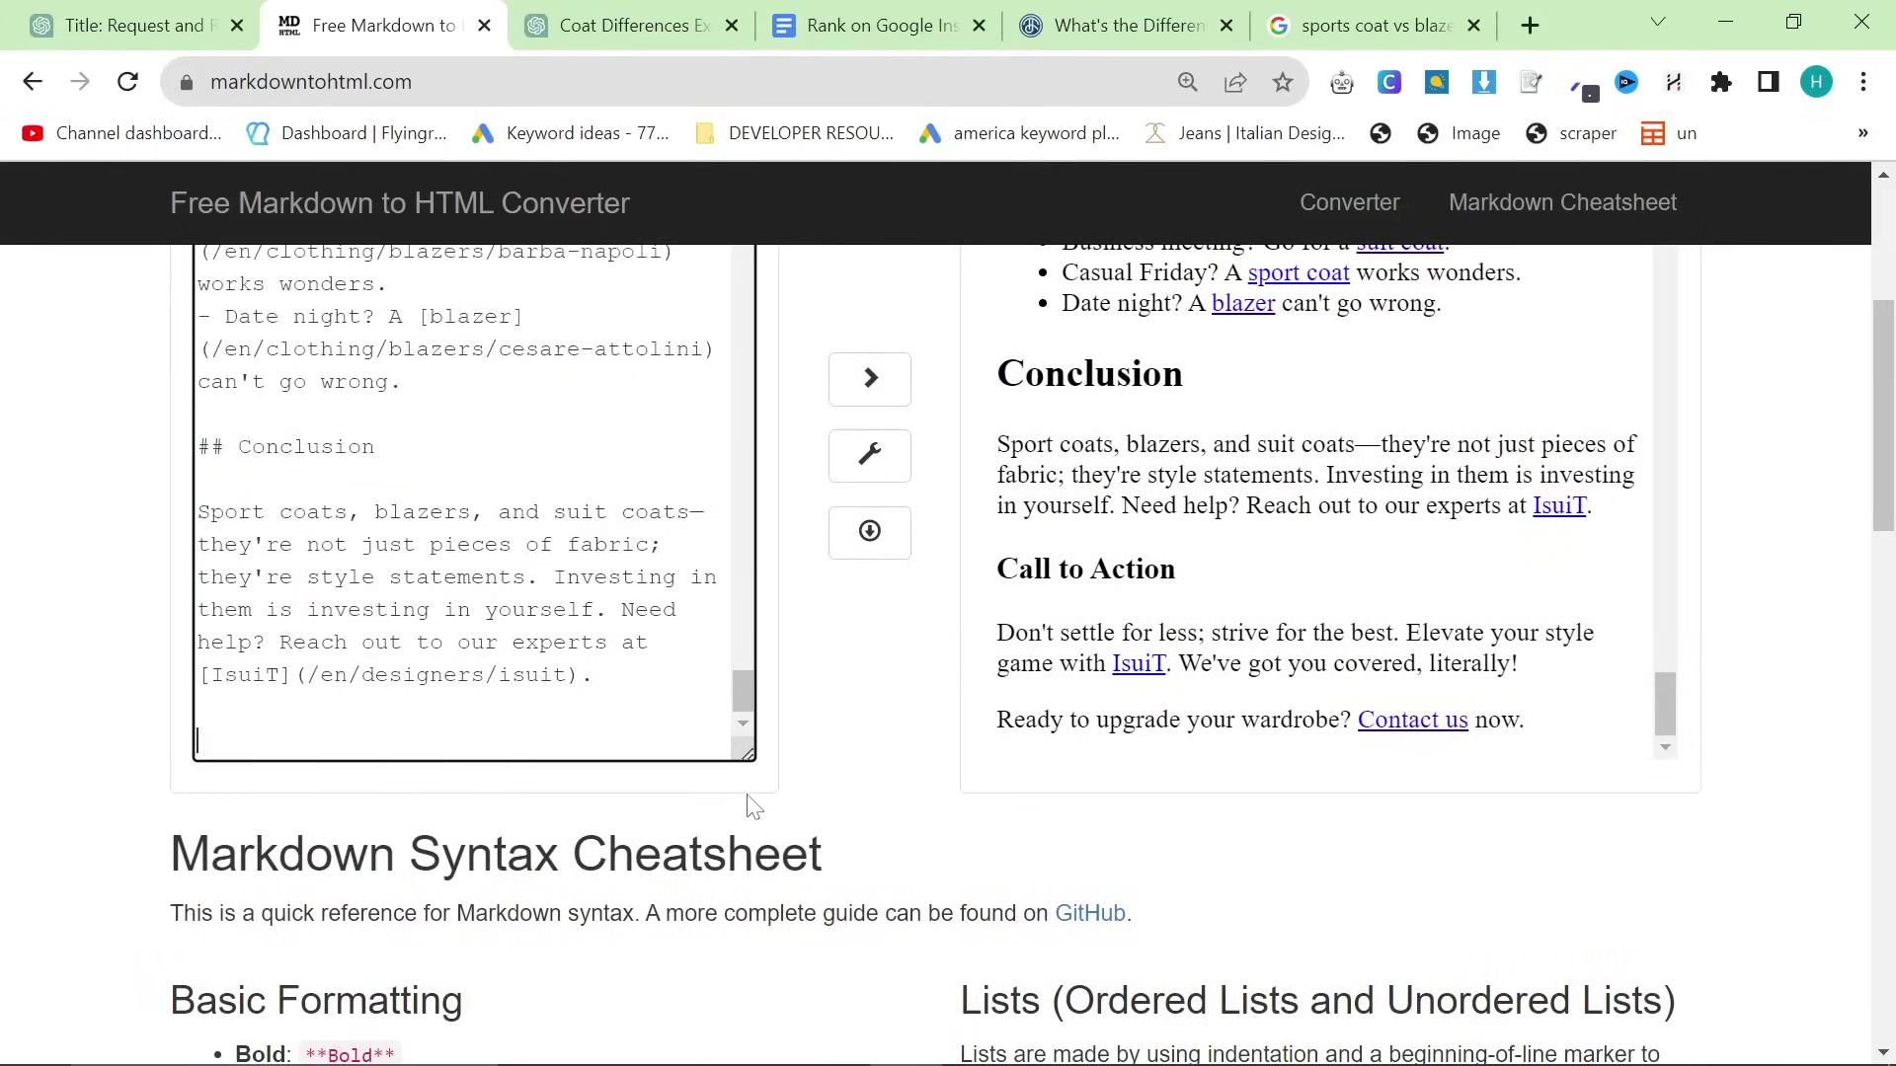
scroll(1190, 622, "up", 5)
scroll(1189, 622, "up", 10)
scroll(1334, 504, "up", 8)
scroll(225, 669, "up", 20)
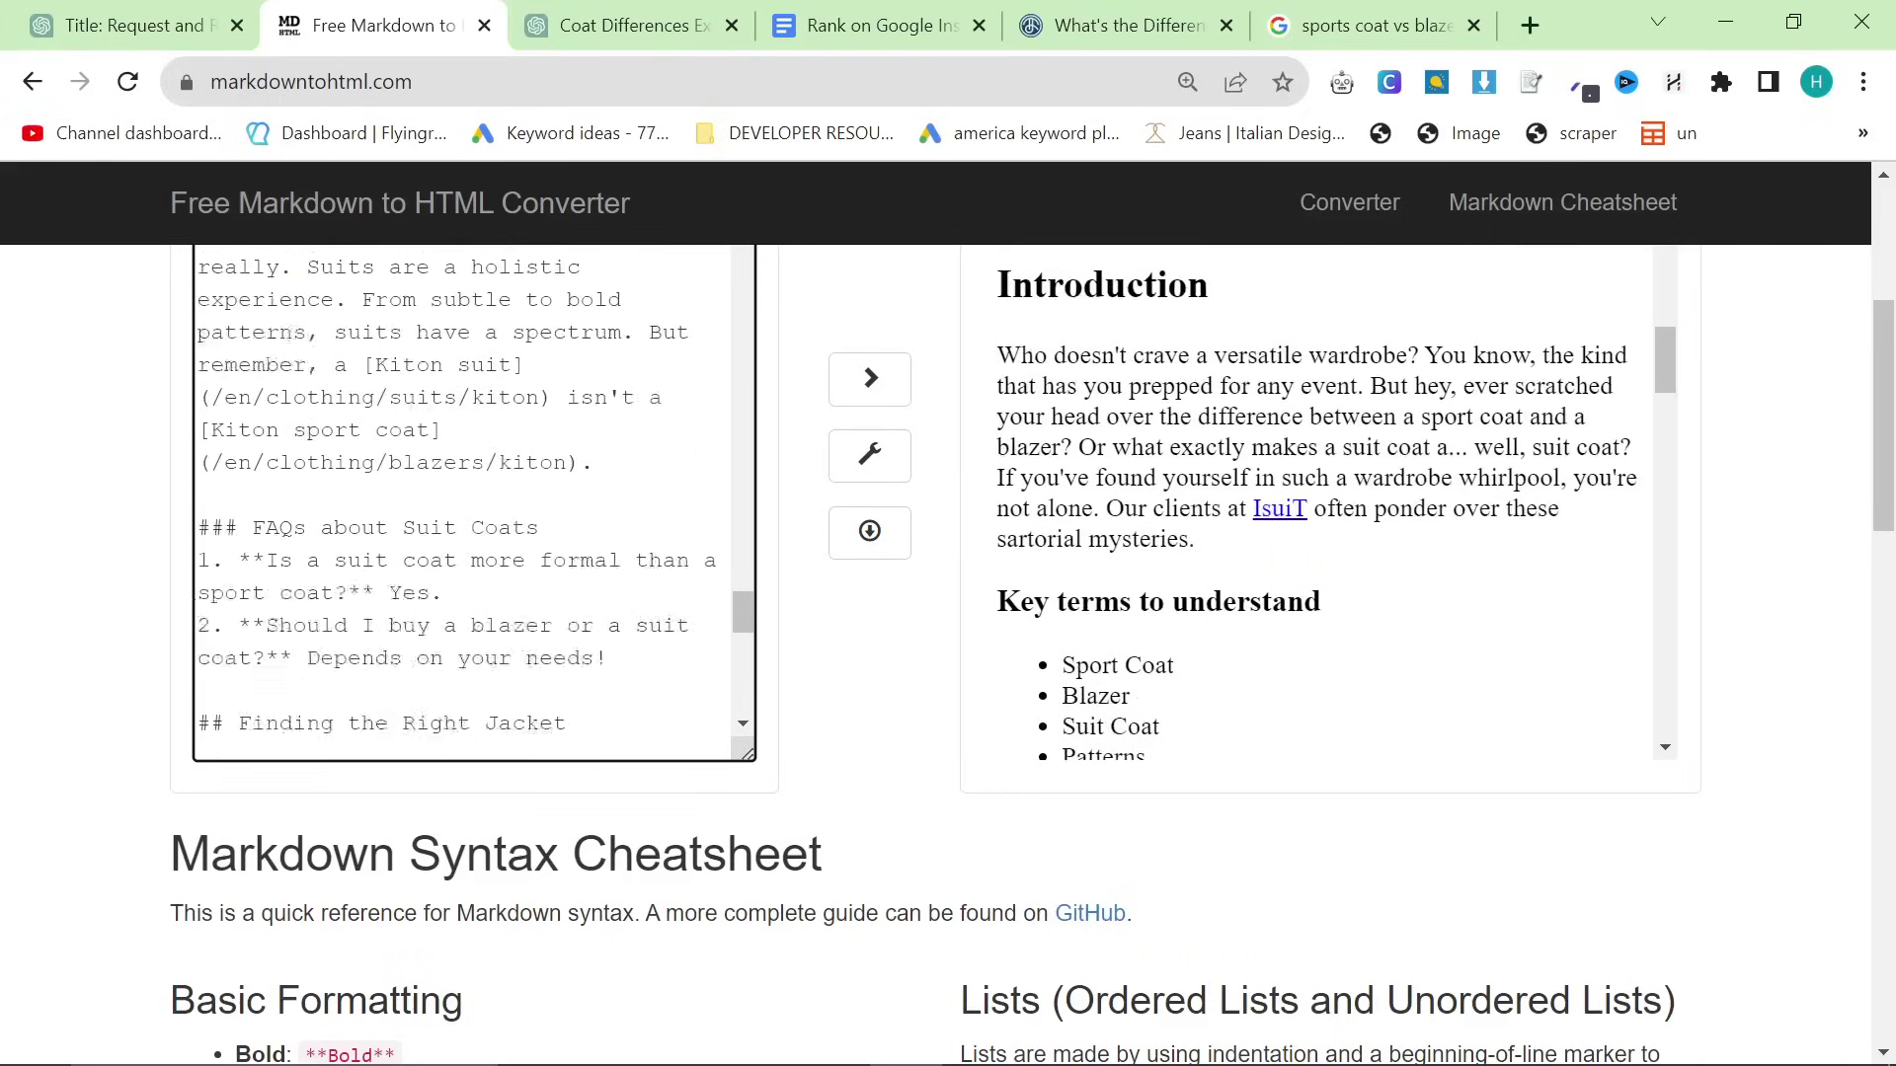
scroll(225, 669, "down", 3)
scroll(225, 691, "up", 3)
scroll(225, 692, "down", 5)
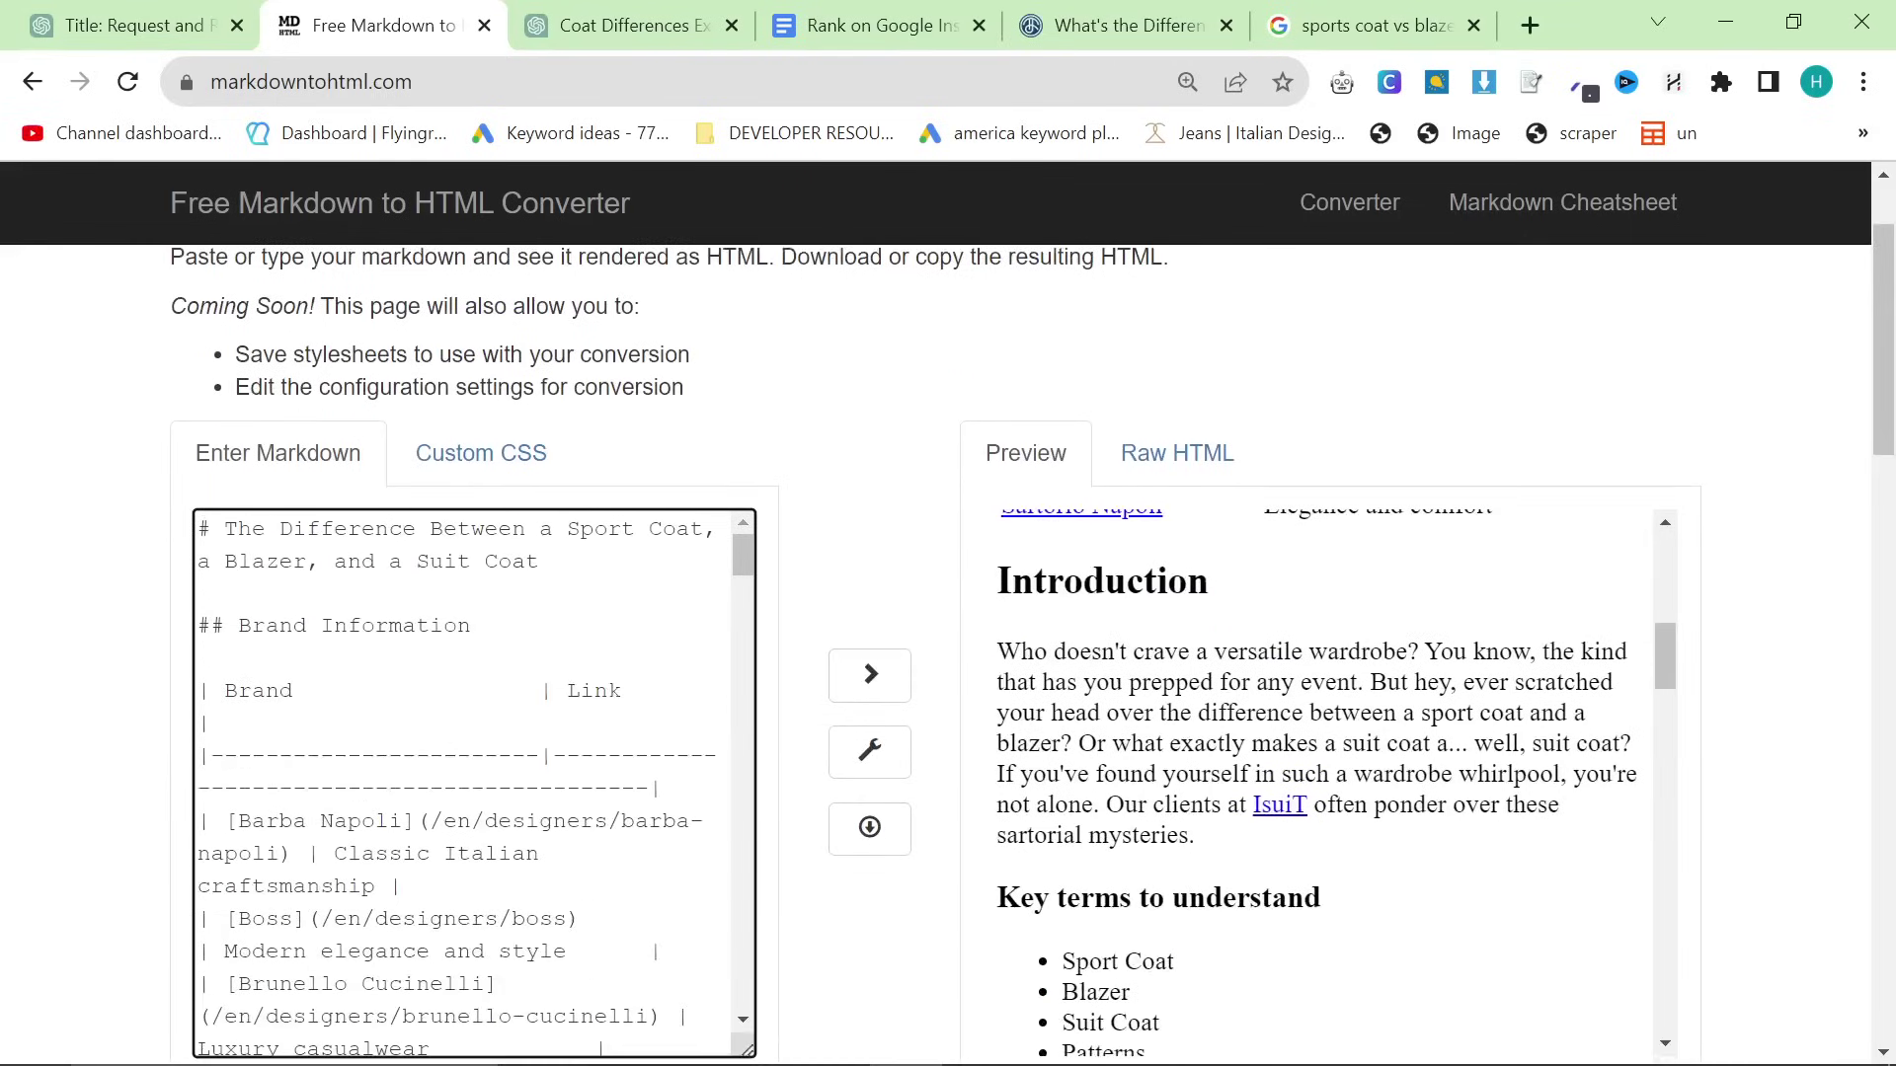
scroll(457, 681, "down", 10)
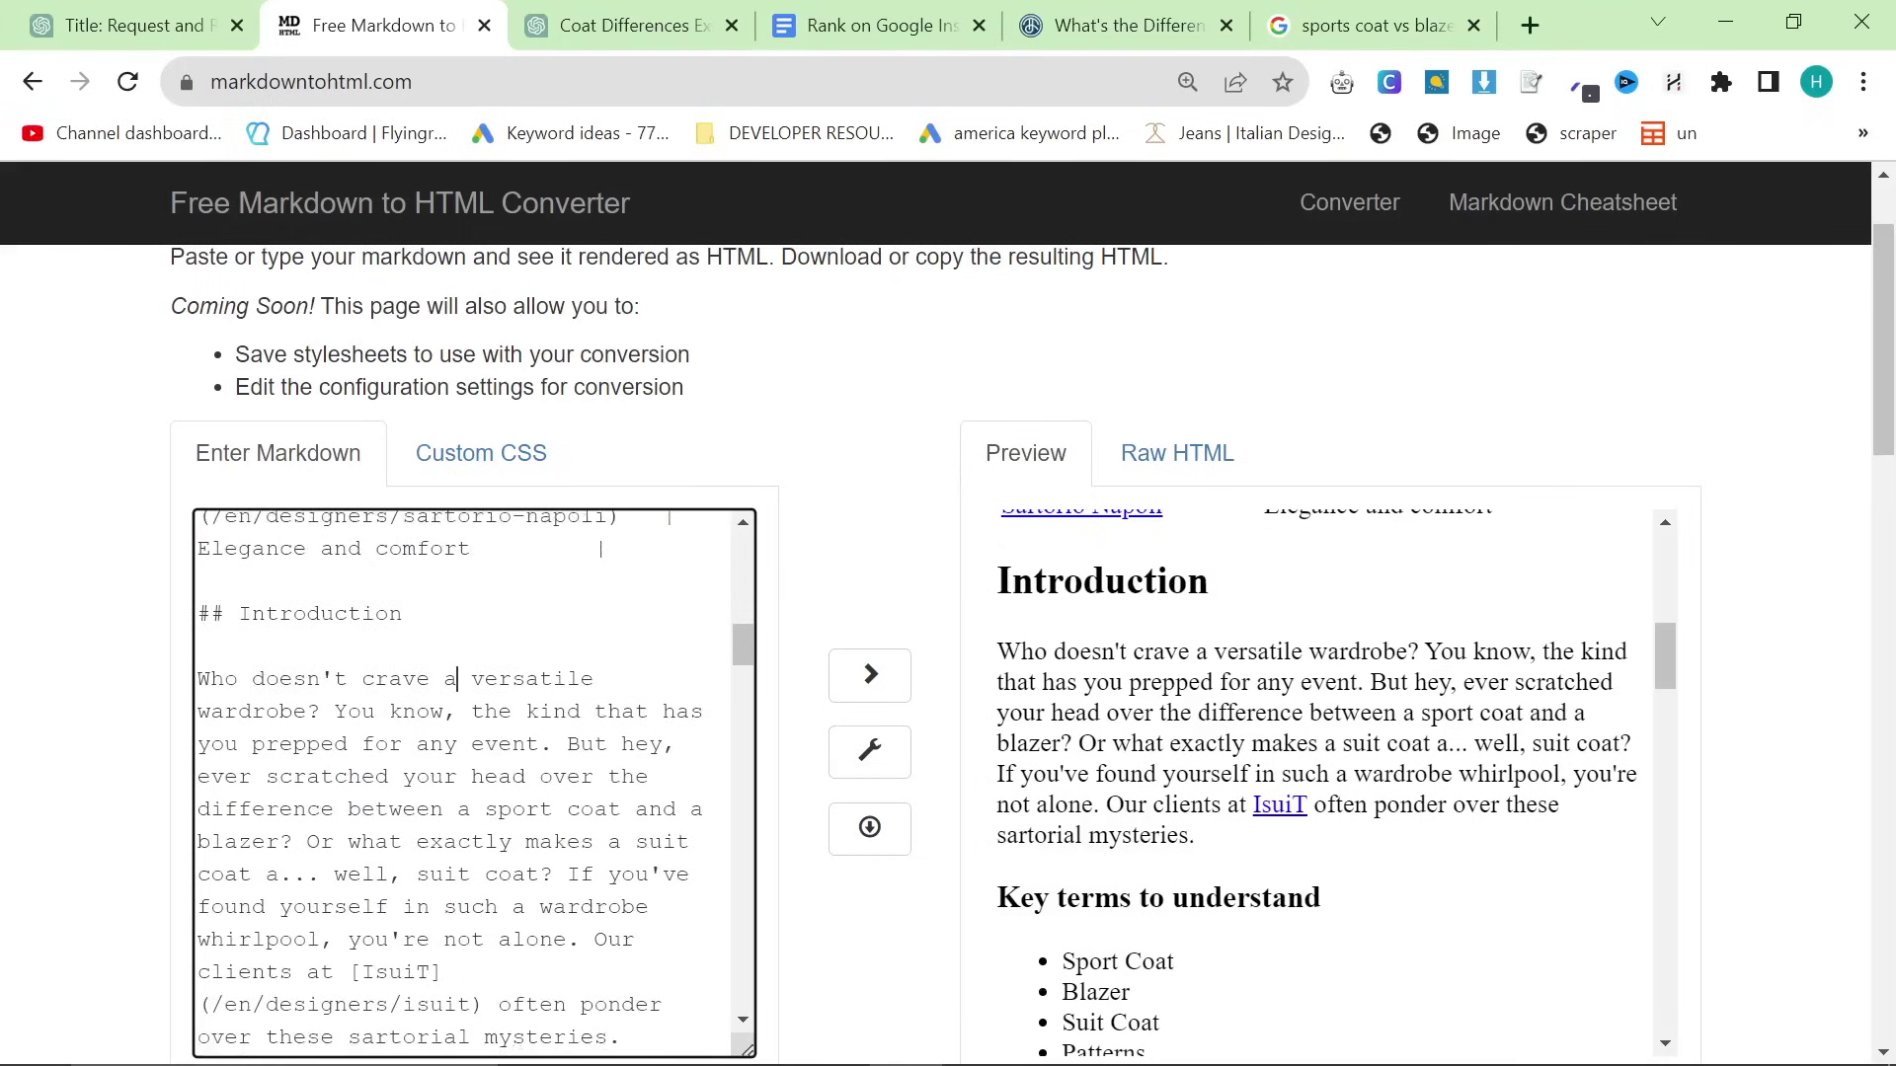
Change the introduction's IsuiT link path from the designers page to '/'
left_click_drag(225, 1004, 457, 1004)
key("ctrl+plus")
key("ctrl+plus")
scroll(936, 850, "down", 5)
scroll(936, 849, "down", 15)
key("ctrl+0")
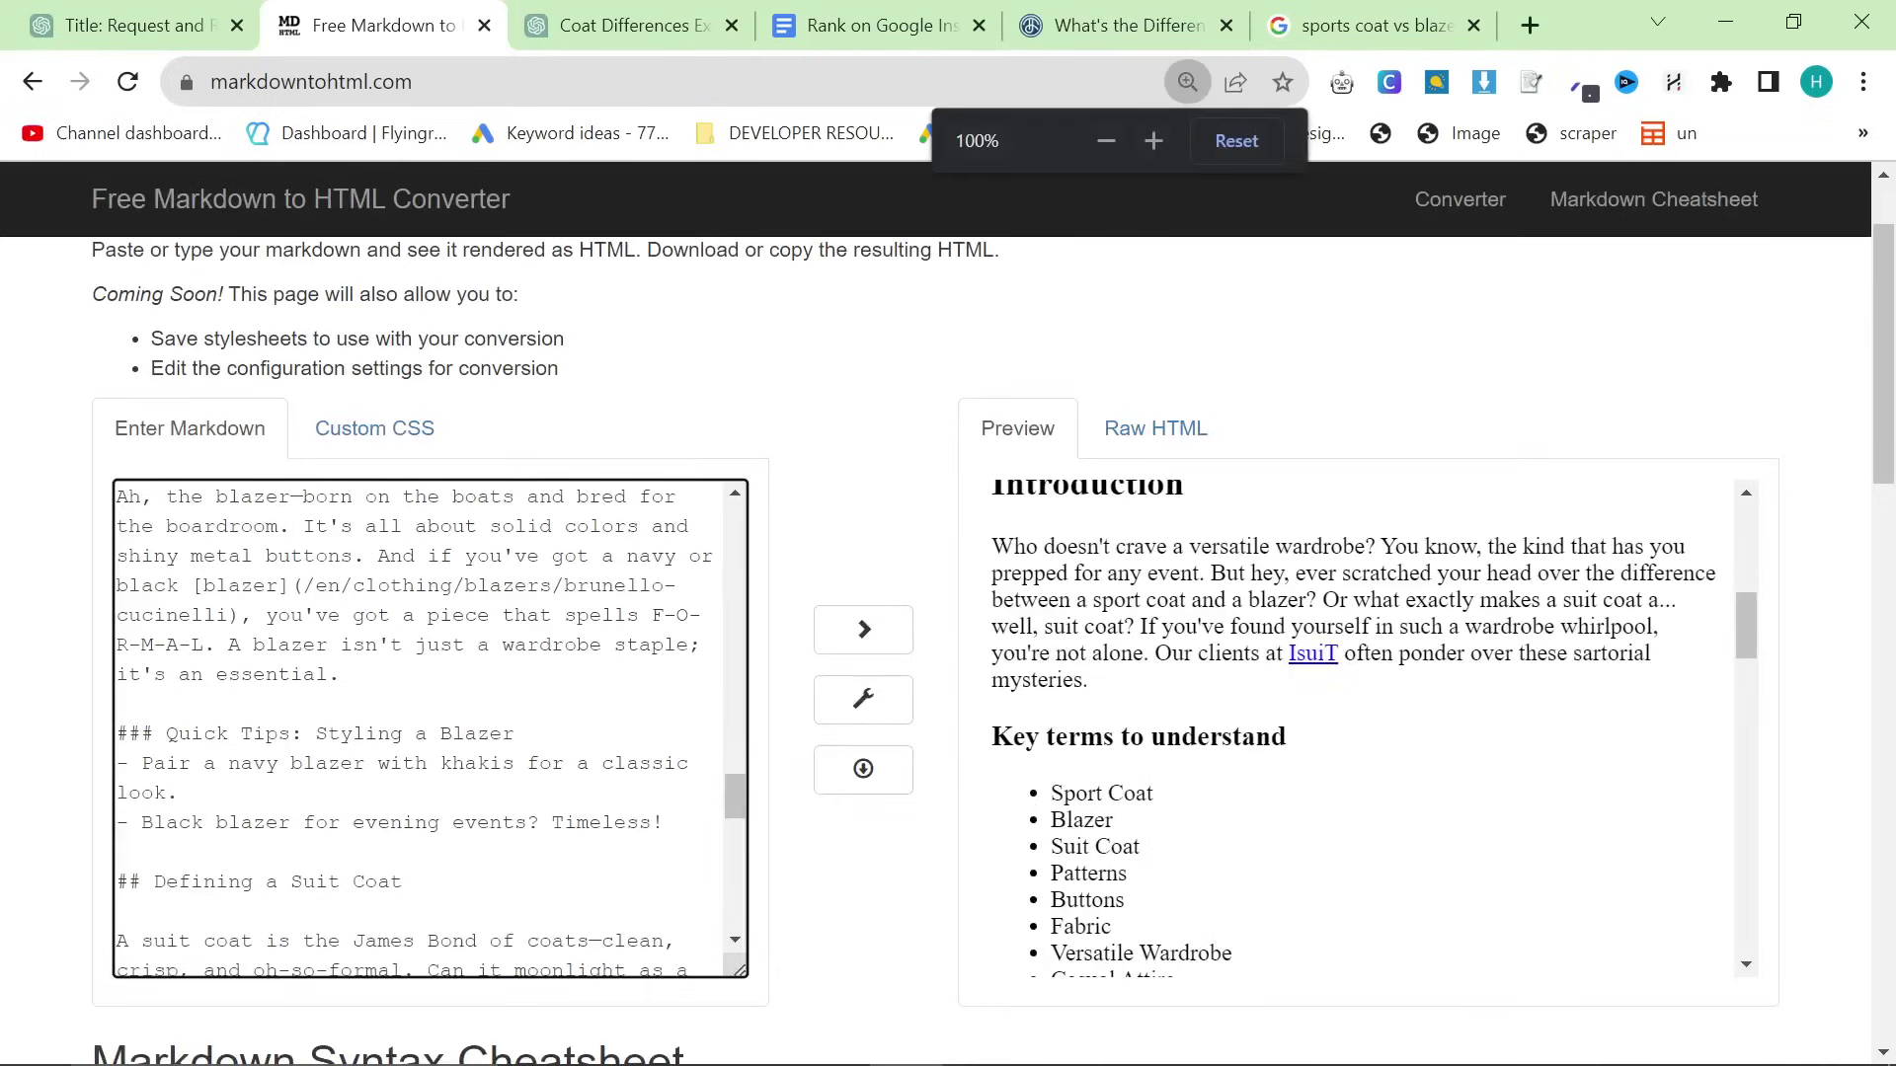
scroll(430, 730, "up", 10)
scroll(431, 731, "up", 8)
scroll(431, 731, "down", 3)
type("/) often ponder over these")
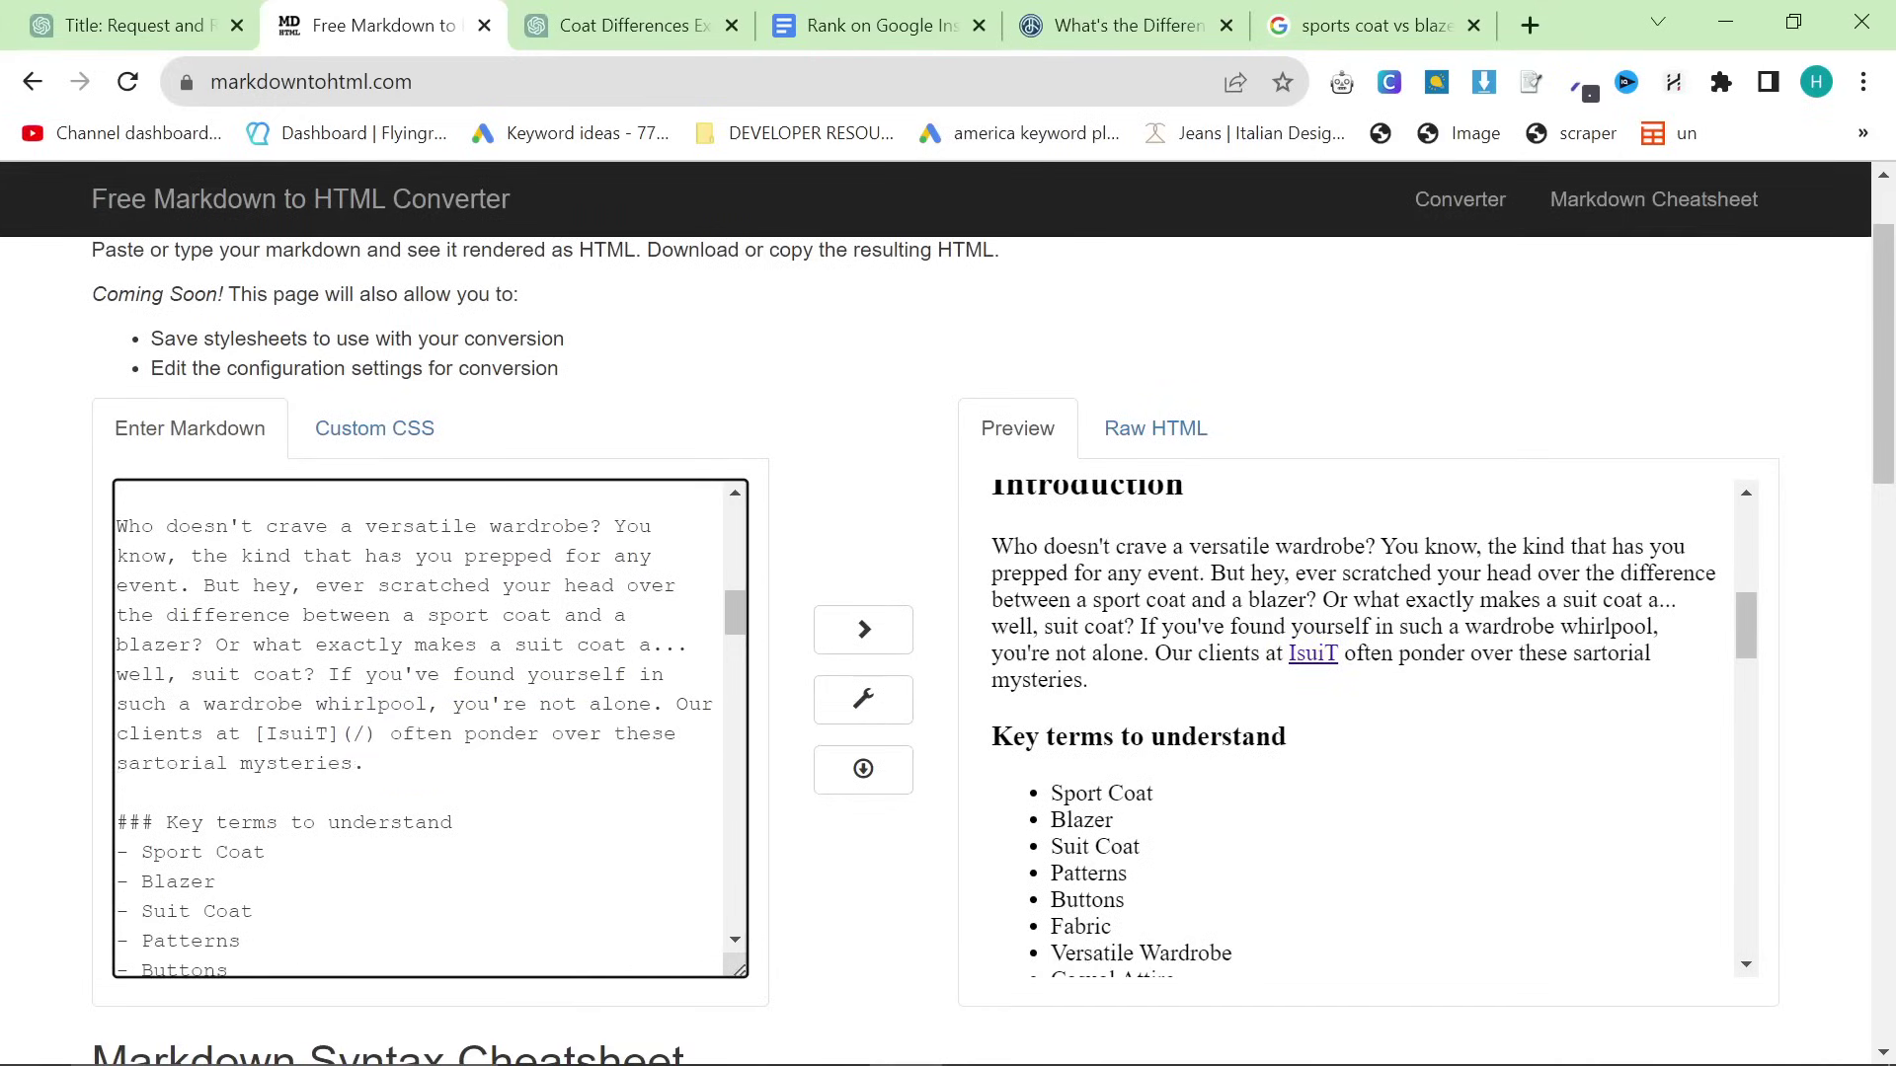
left_click(37, 596)
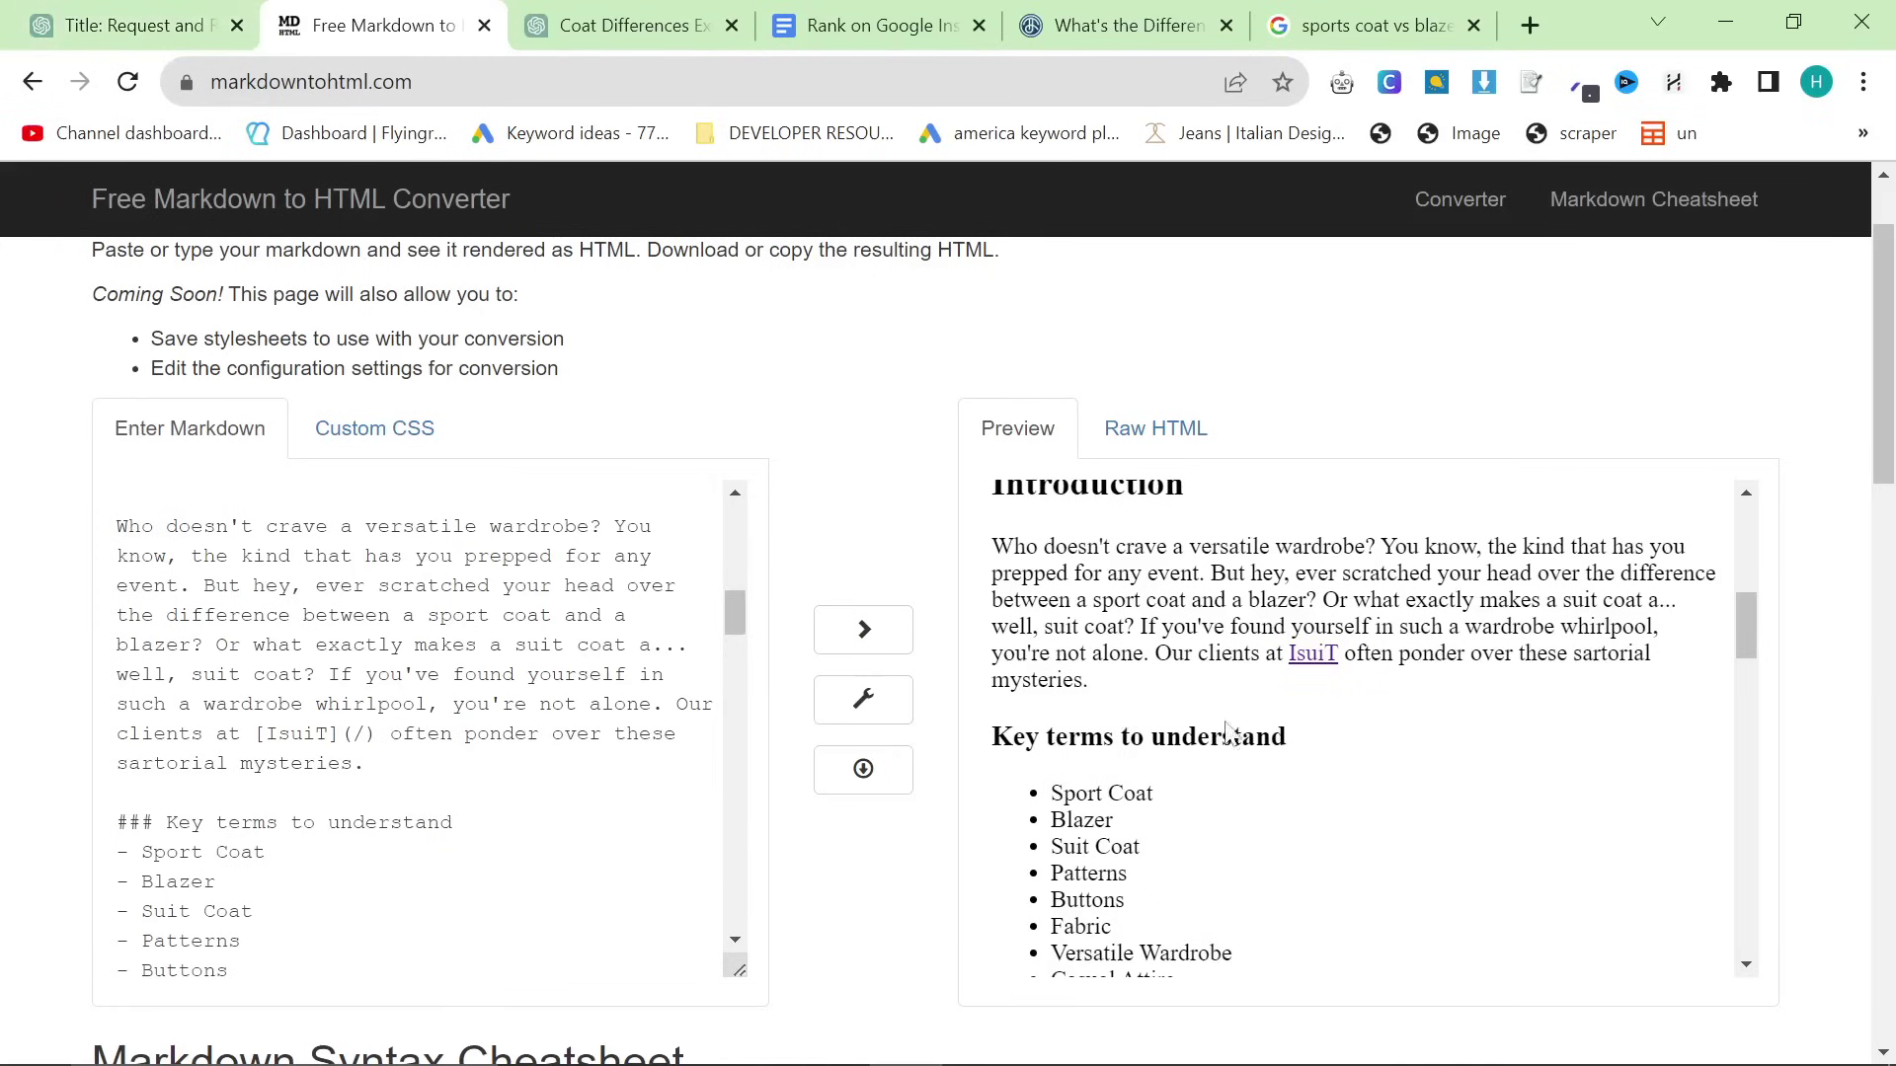
scroll(1363, 721, "up", 3)
scroll(1185, 687, "up", 5)
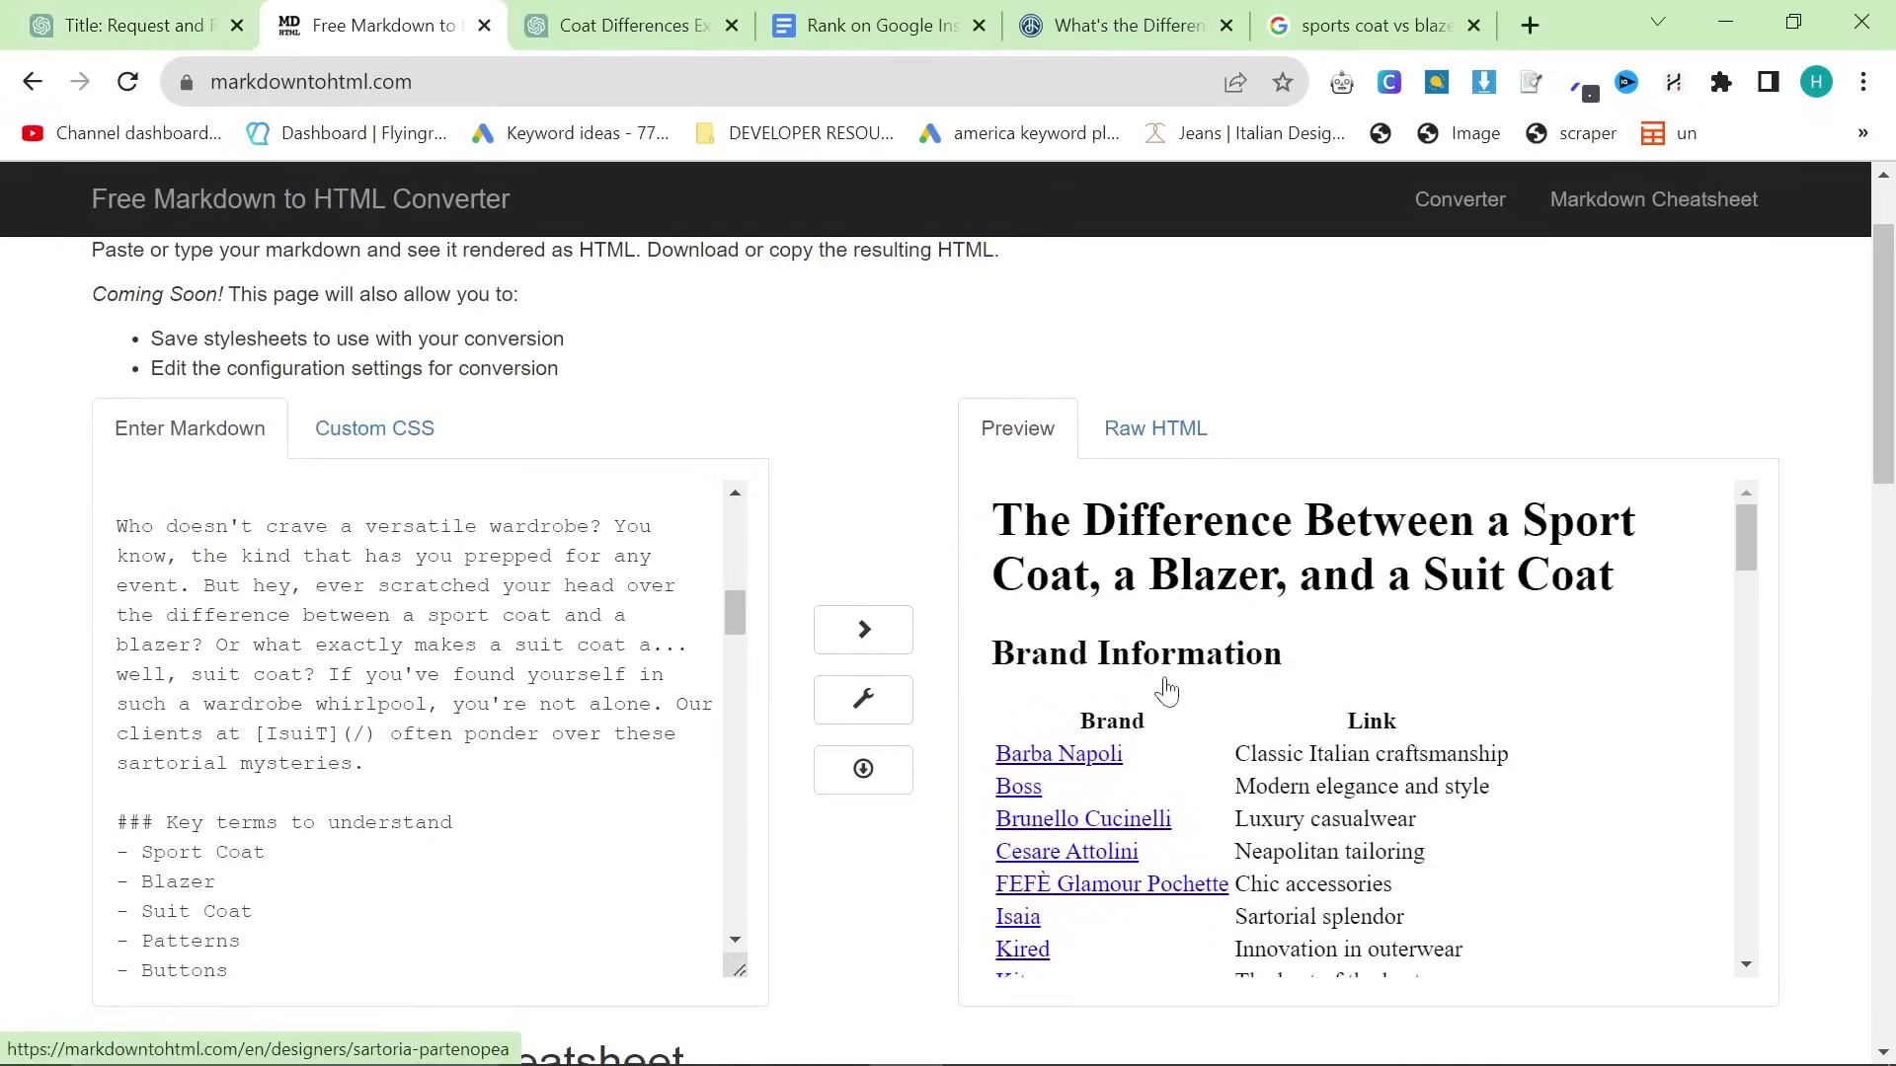
scroll(1166, 690, "down", 7)
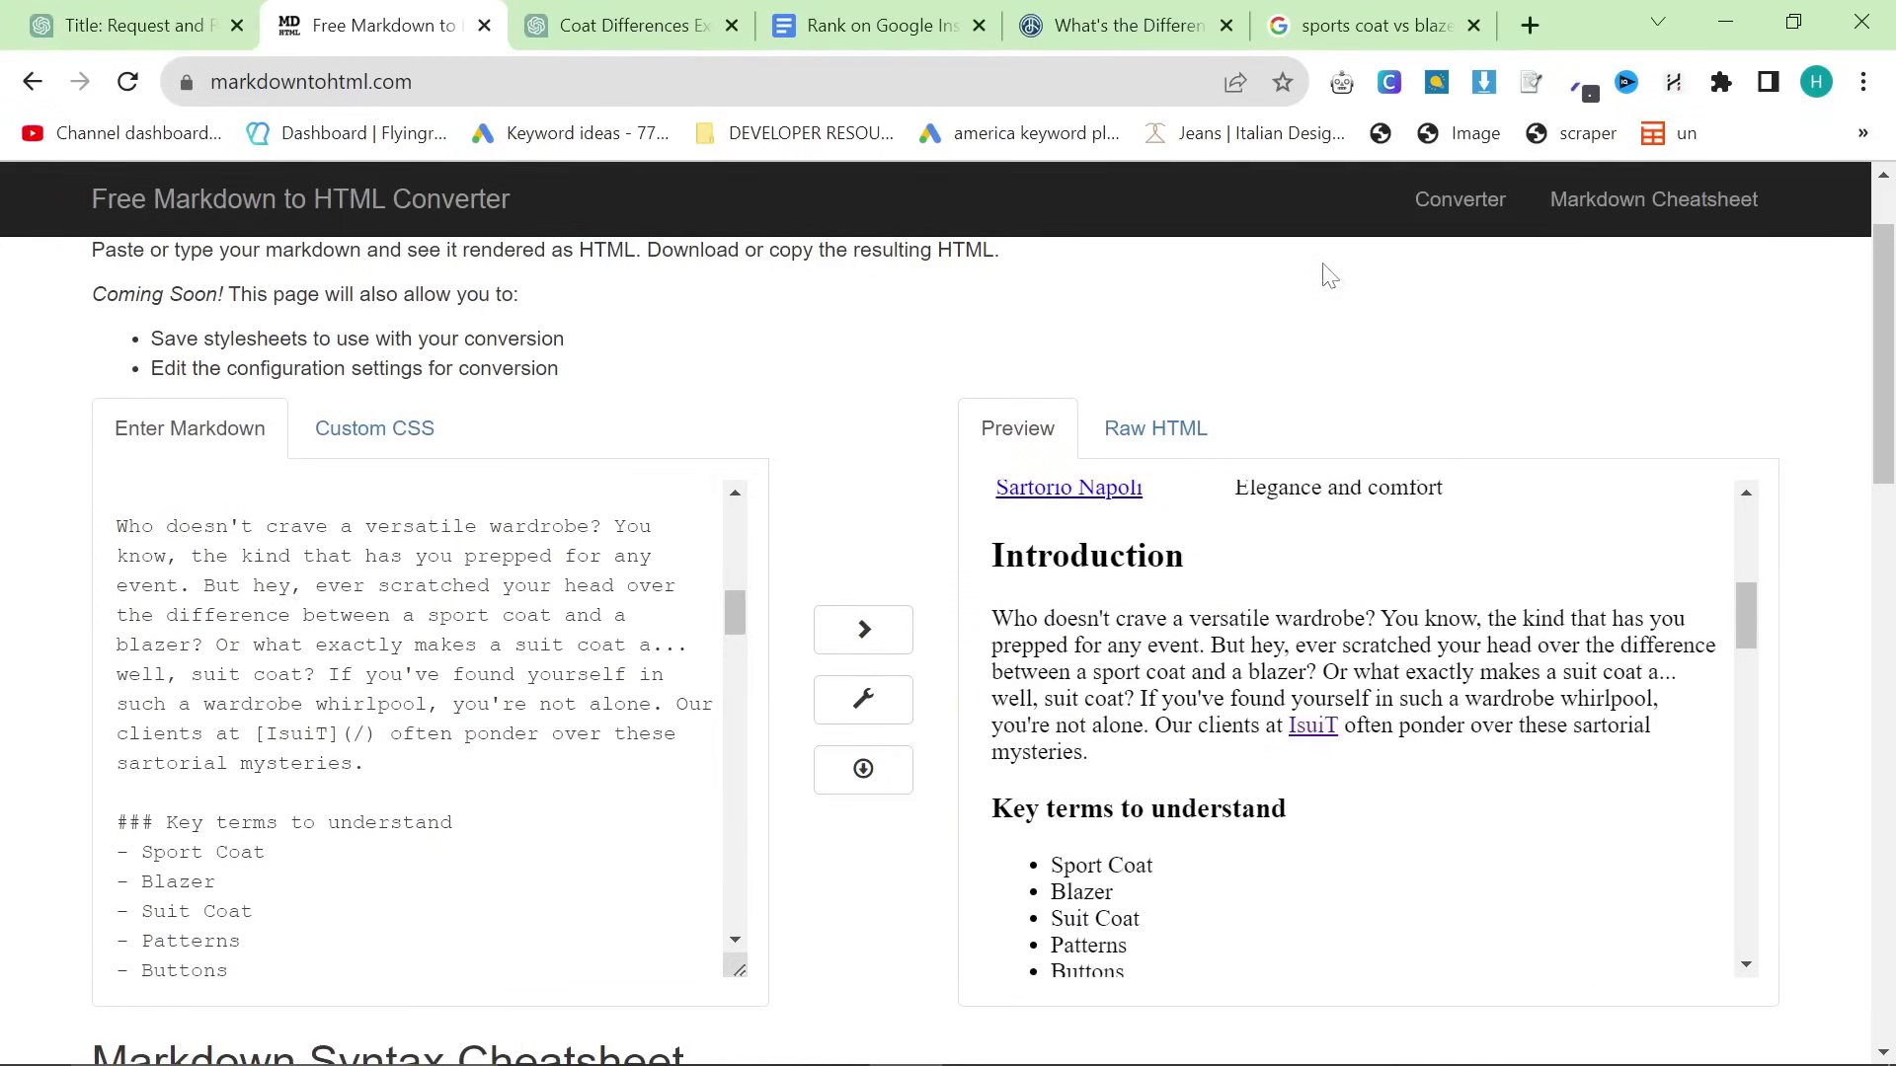
Load canva.com in the tab that held the sport coat article
key("alt+Tab")
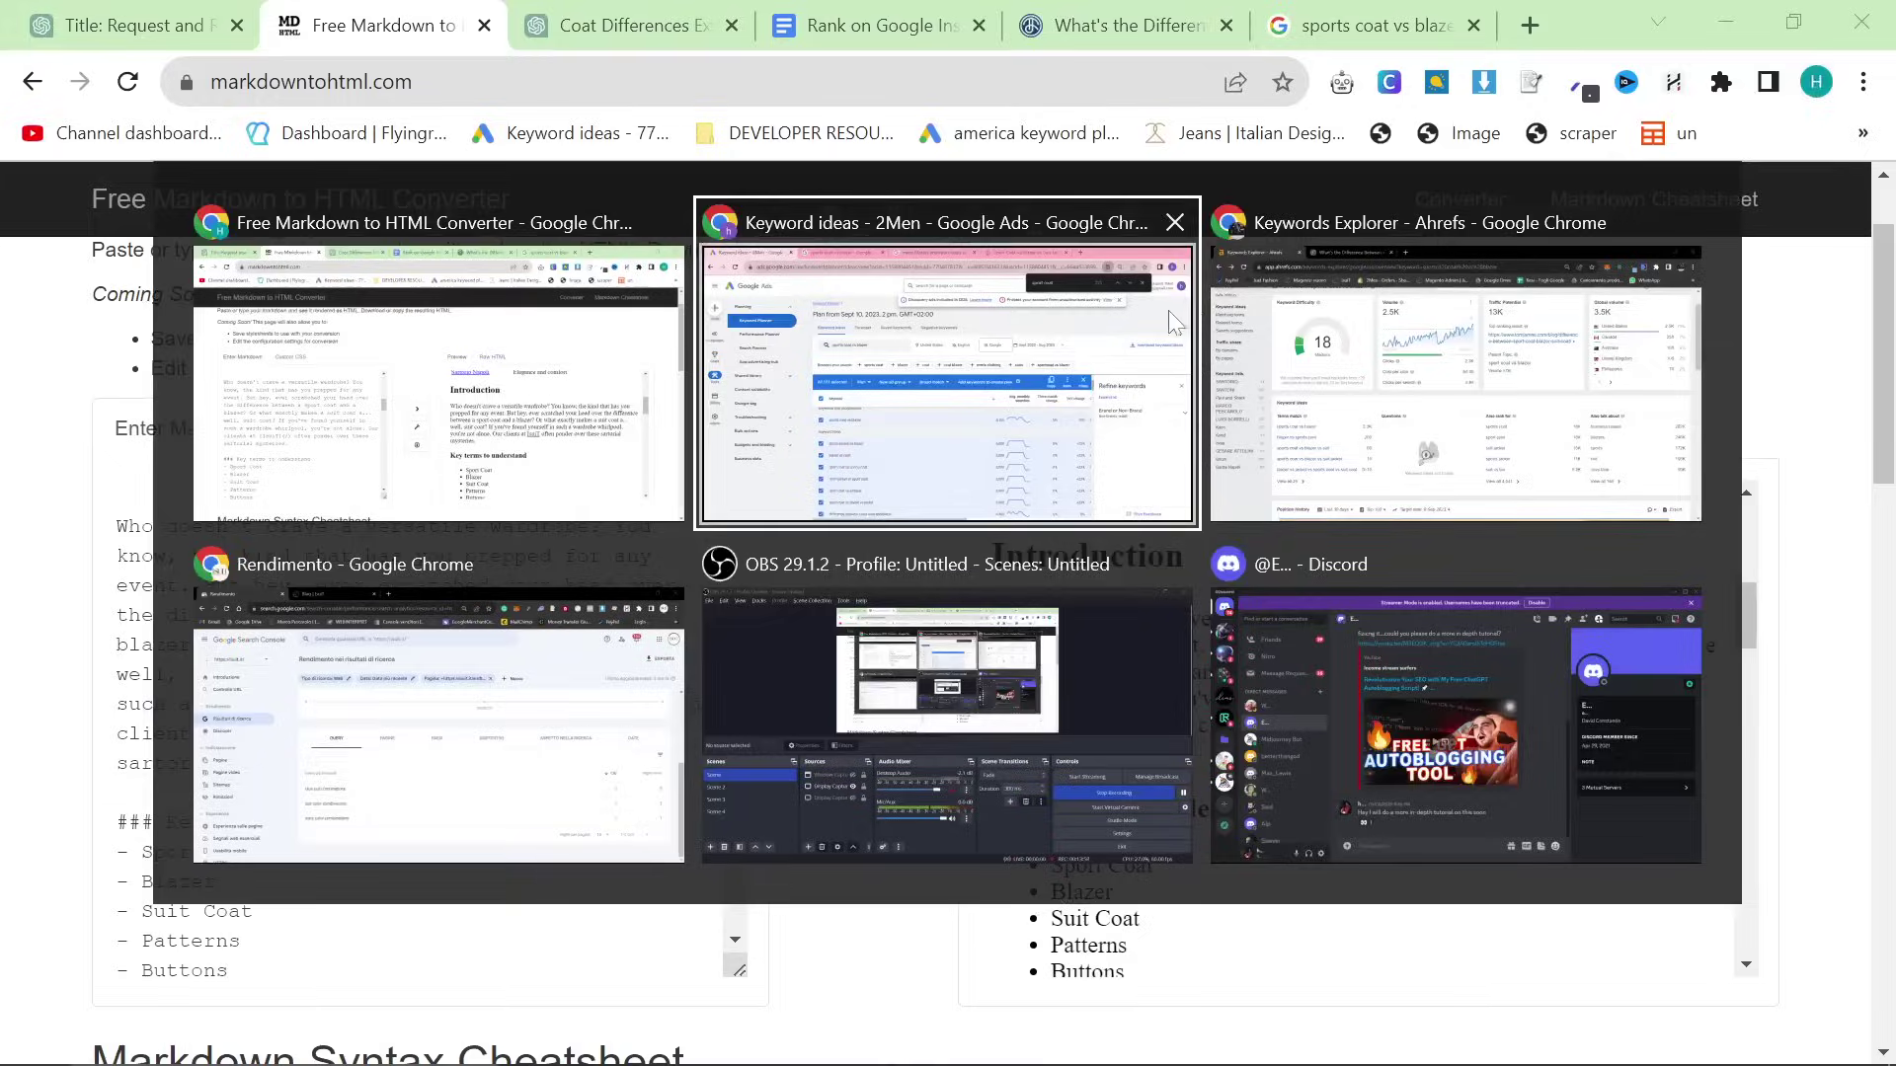
key("Tab")
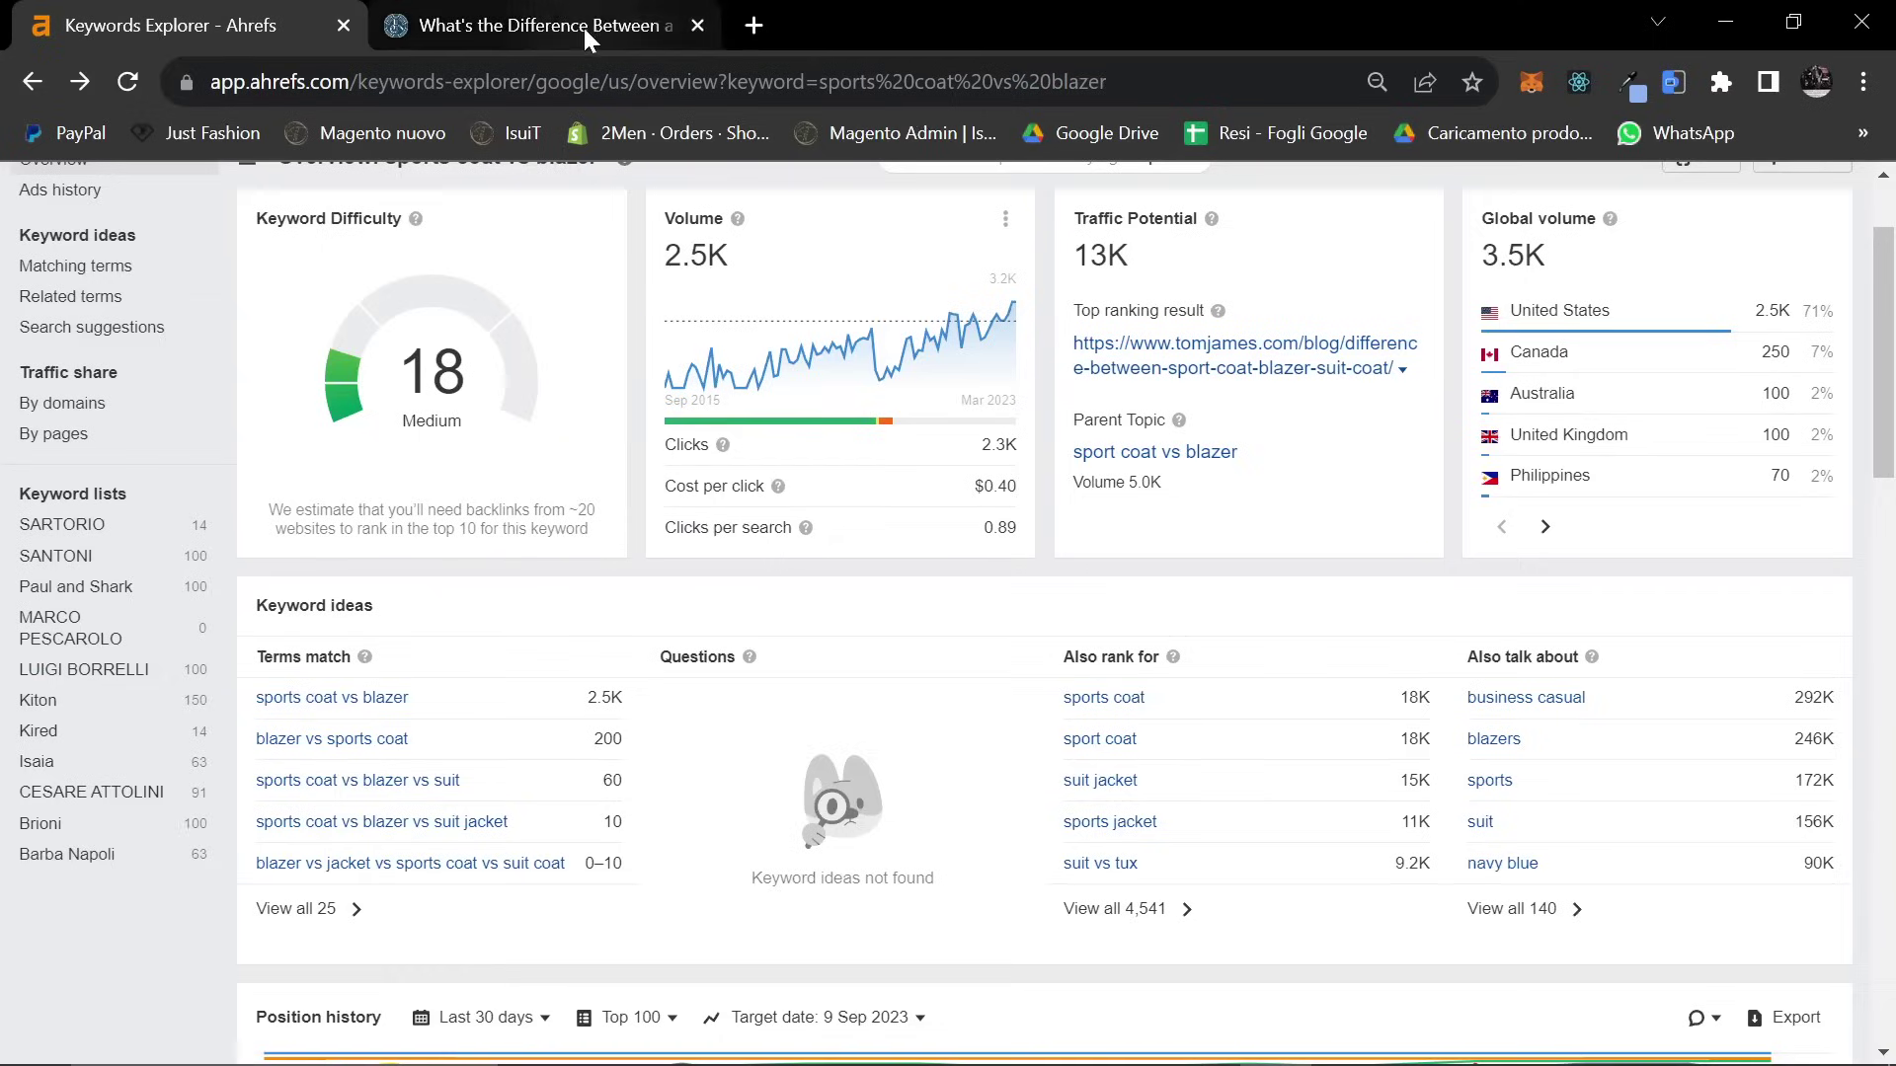
left_click(538, 25)
left_click(626, 80)
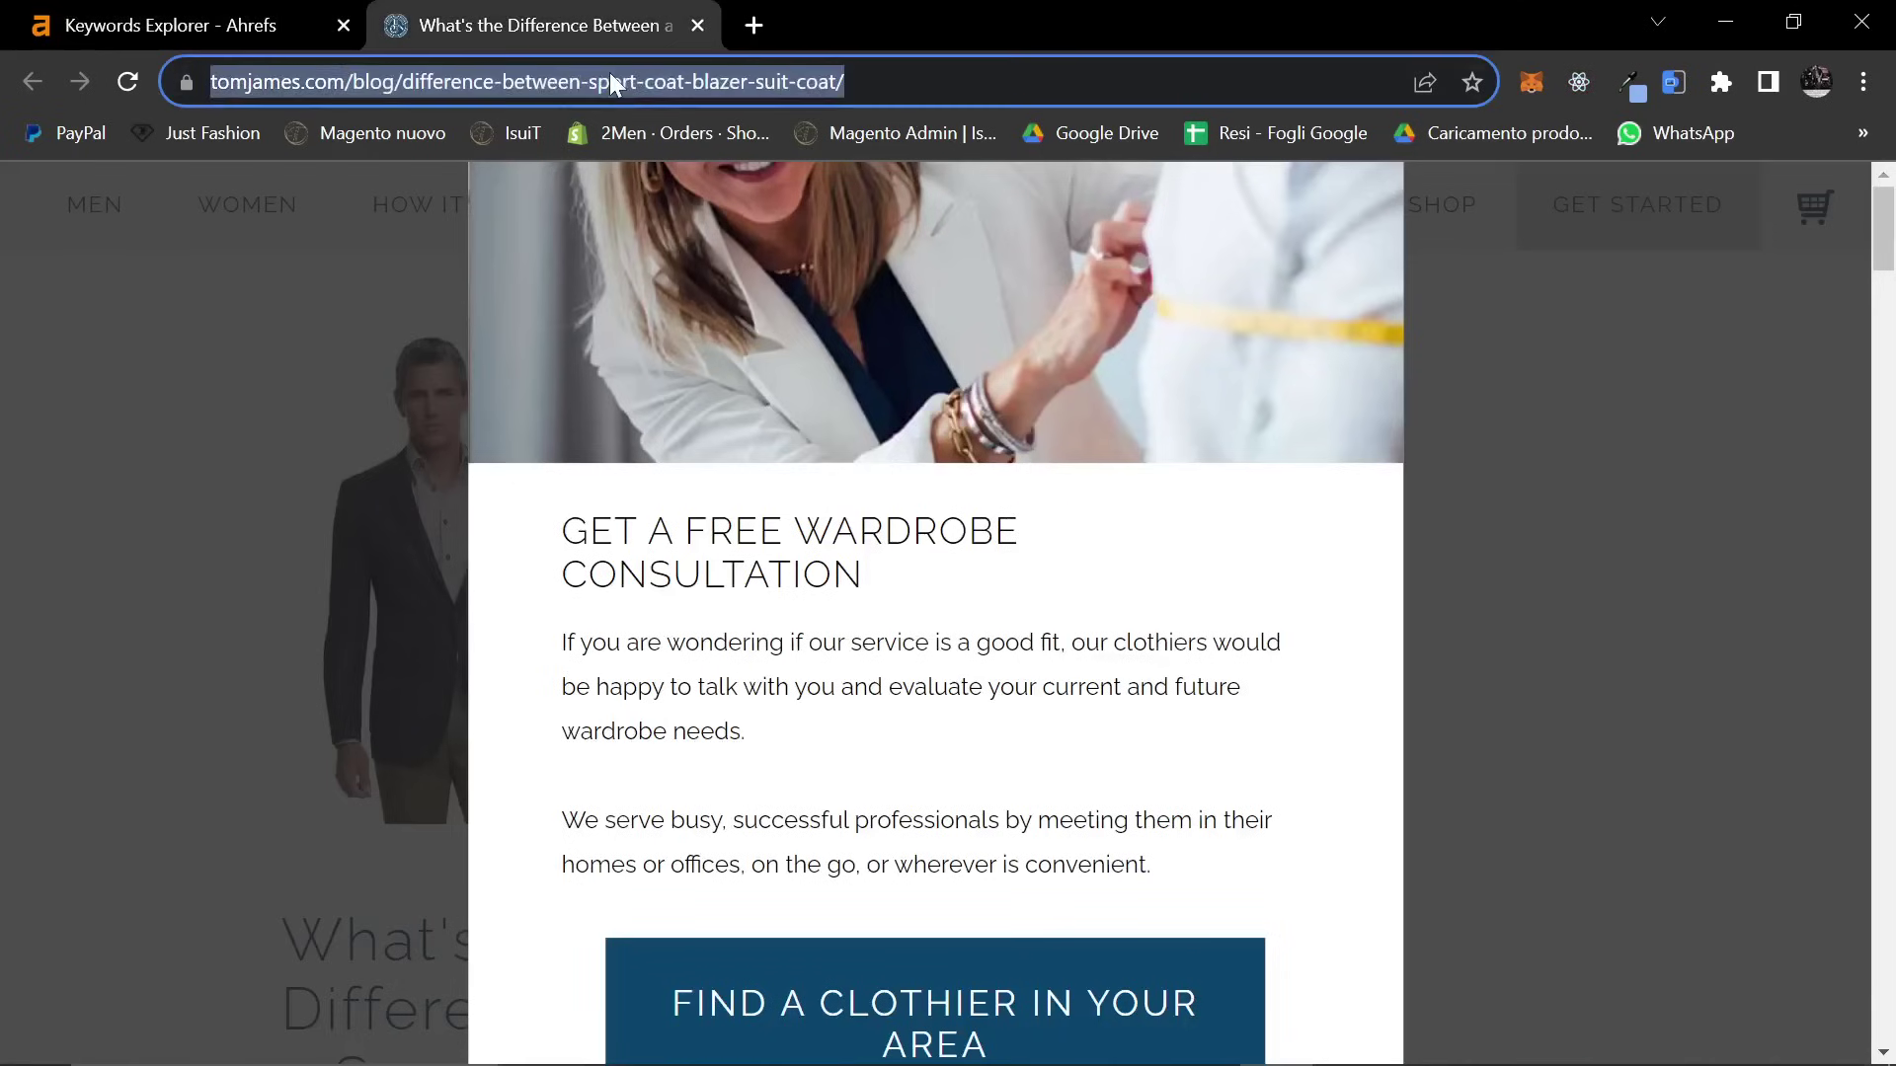
type("canva")
key("Return")
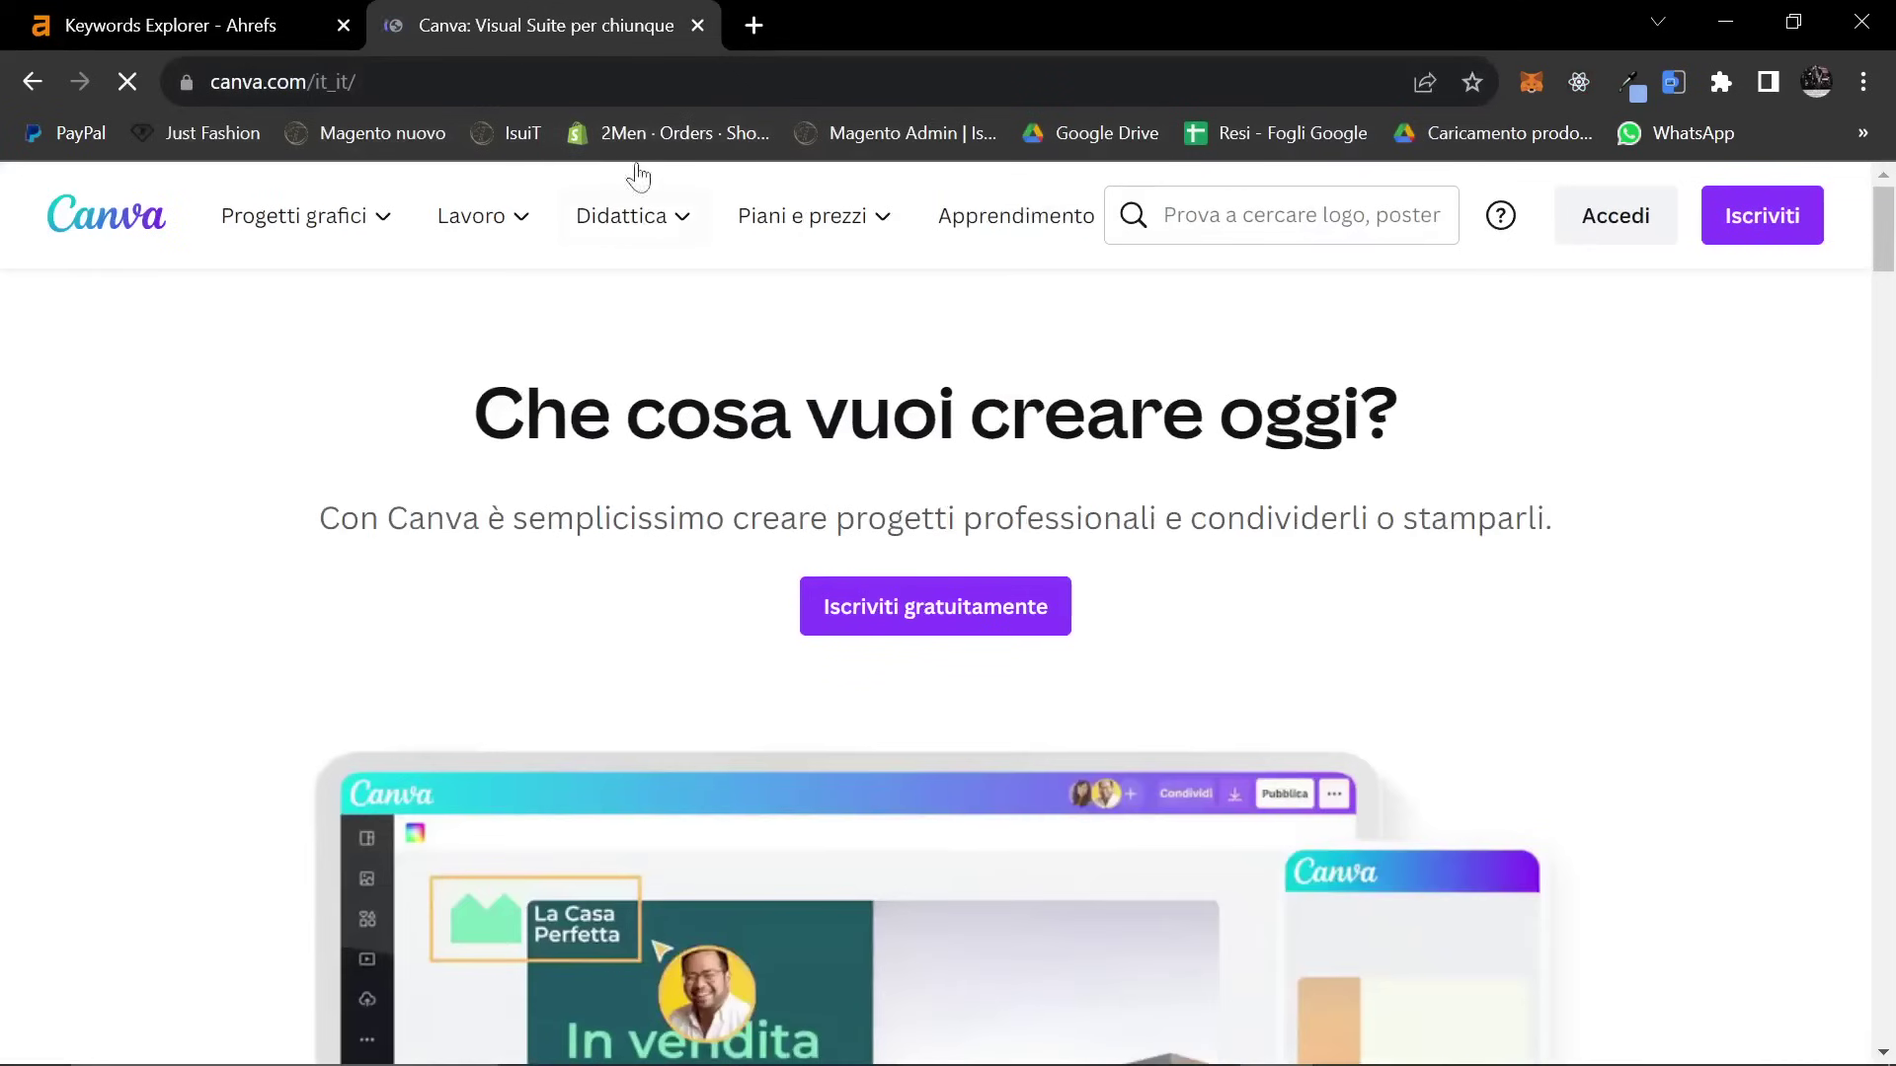
Ask ChatGPT 'Give me your best data visualisations', then return to the Canva window
key("alt+Tab")
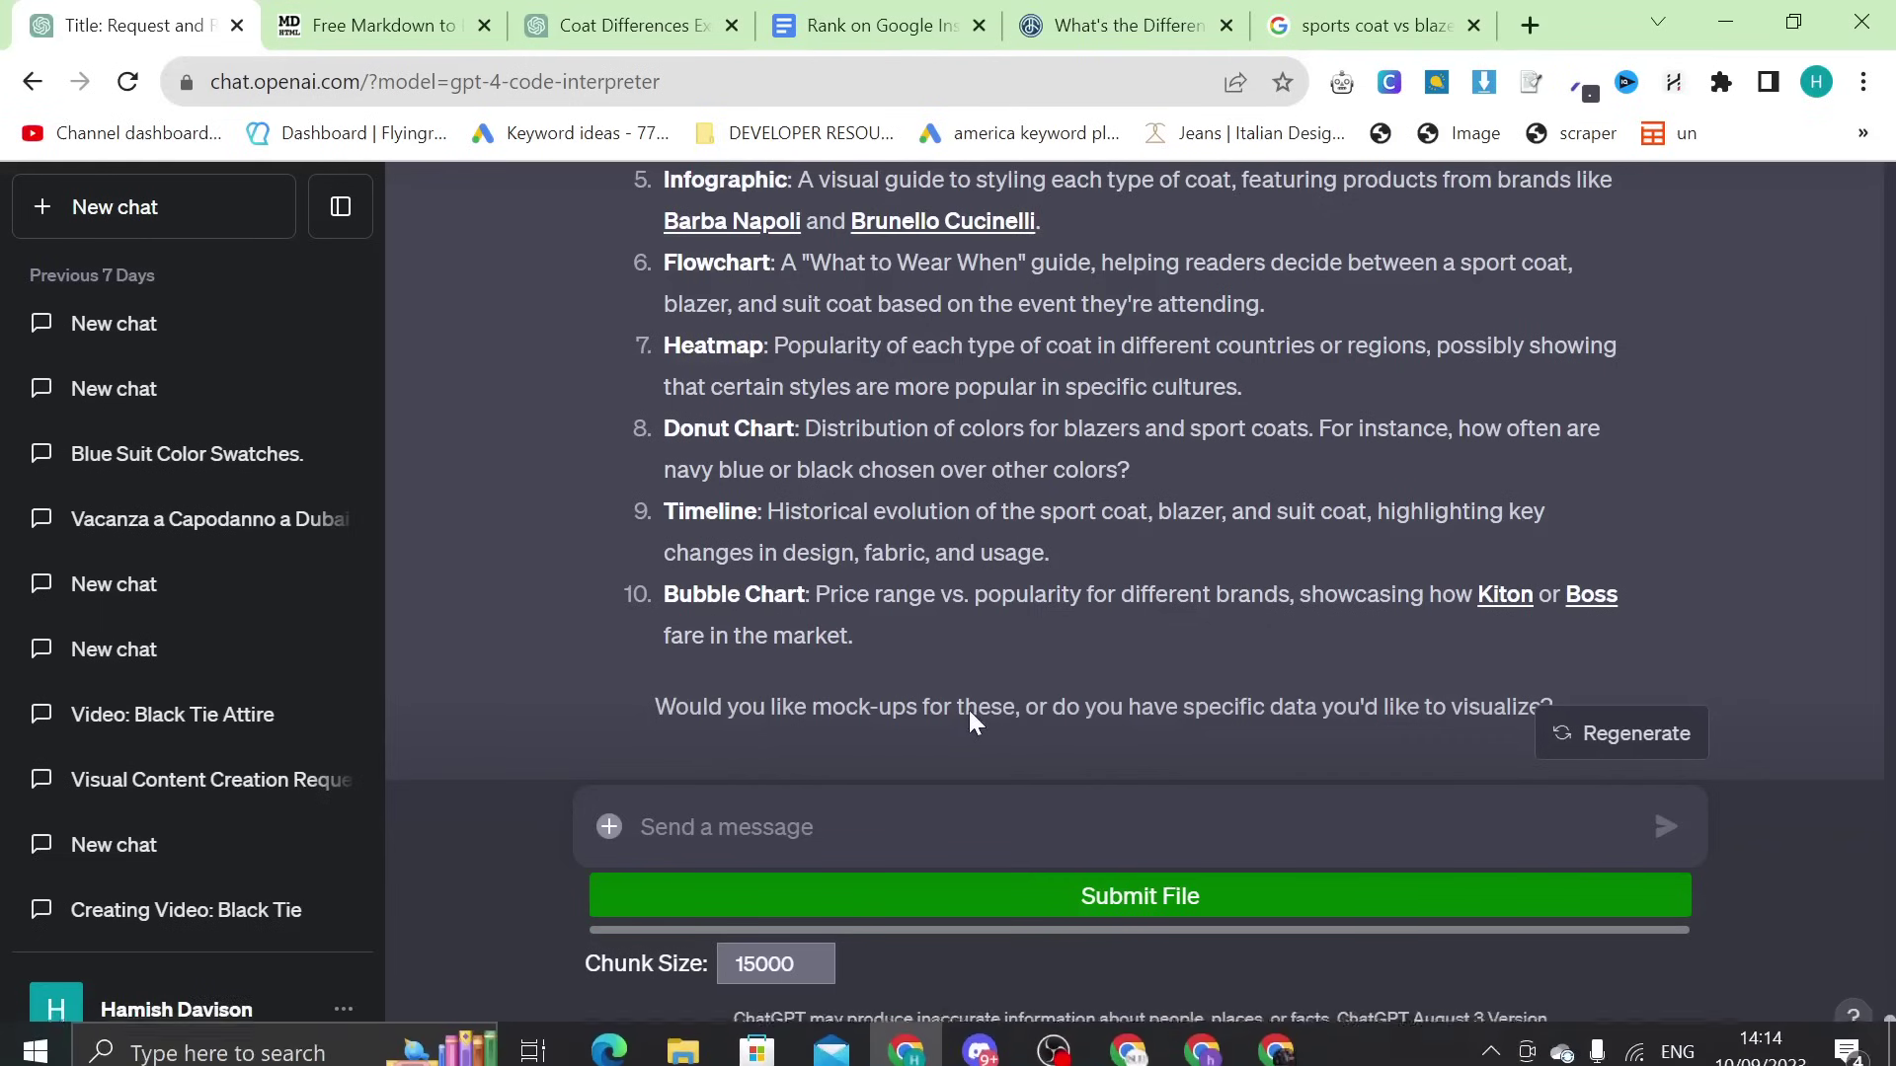
scroll(969, 720, "up", 5)
scroll(691, 435, "up", 2)
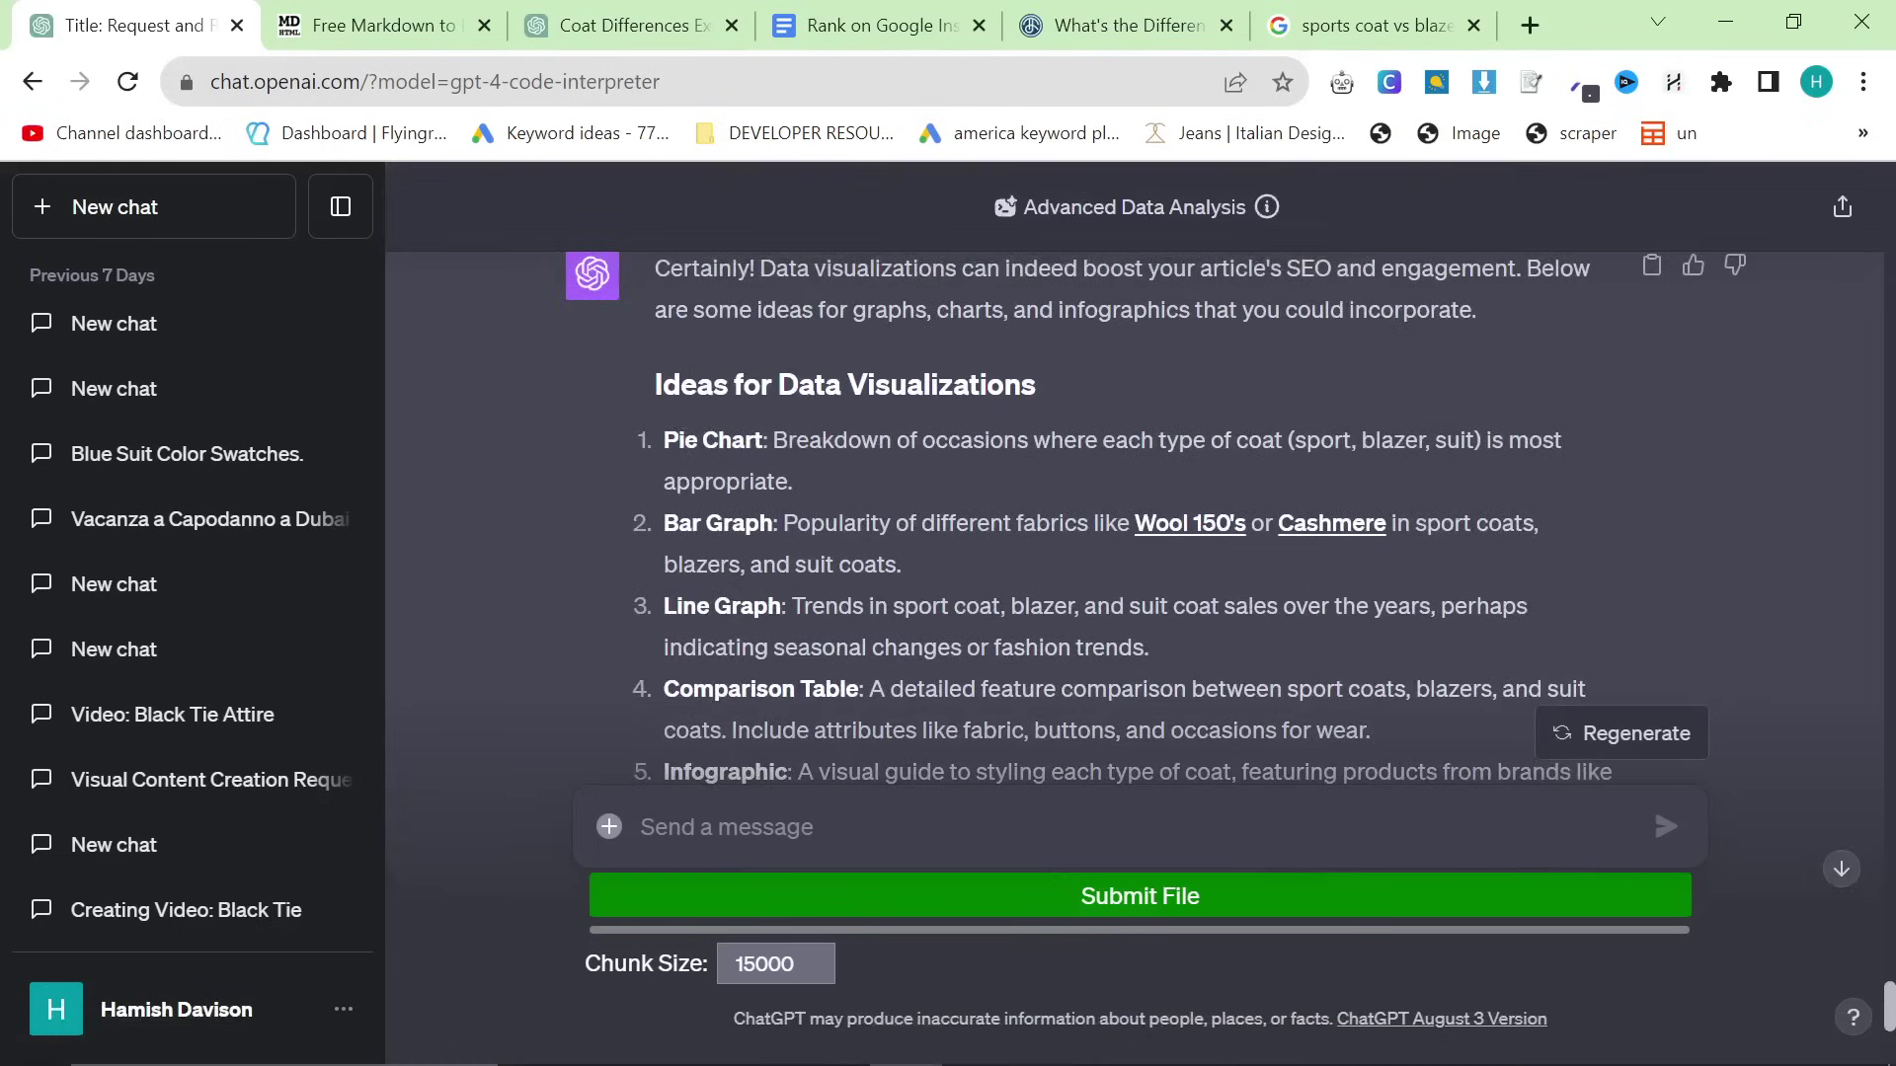
scroll(723, 865, "down", 6)
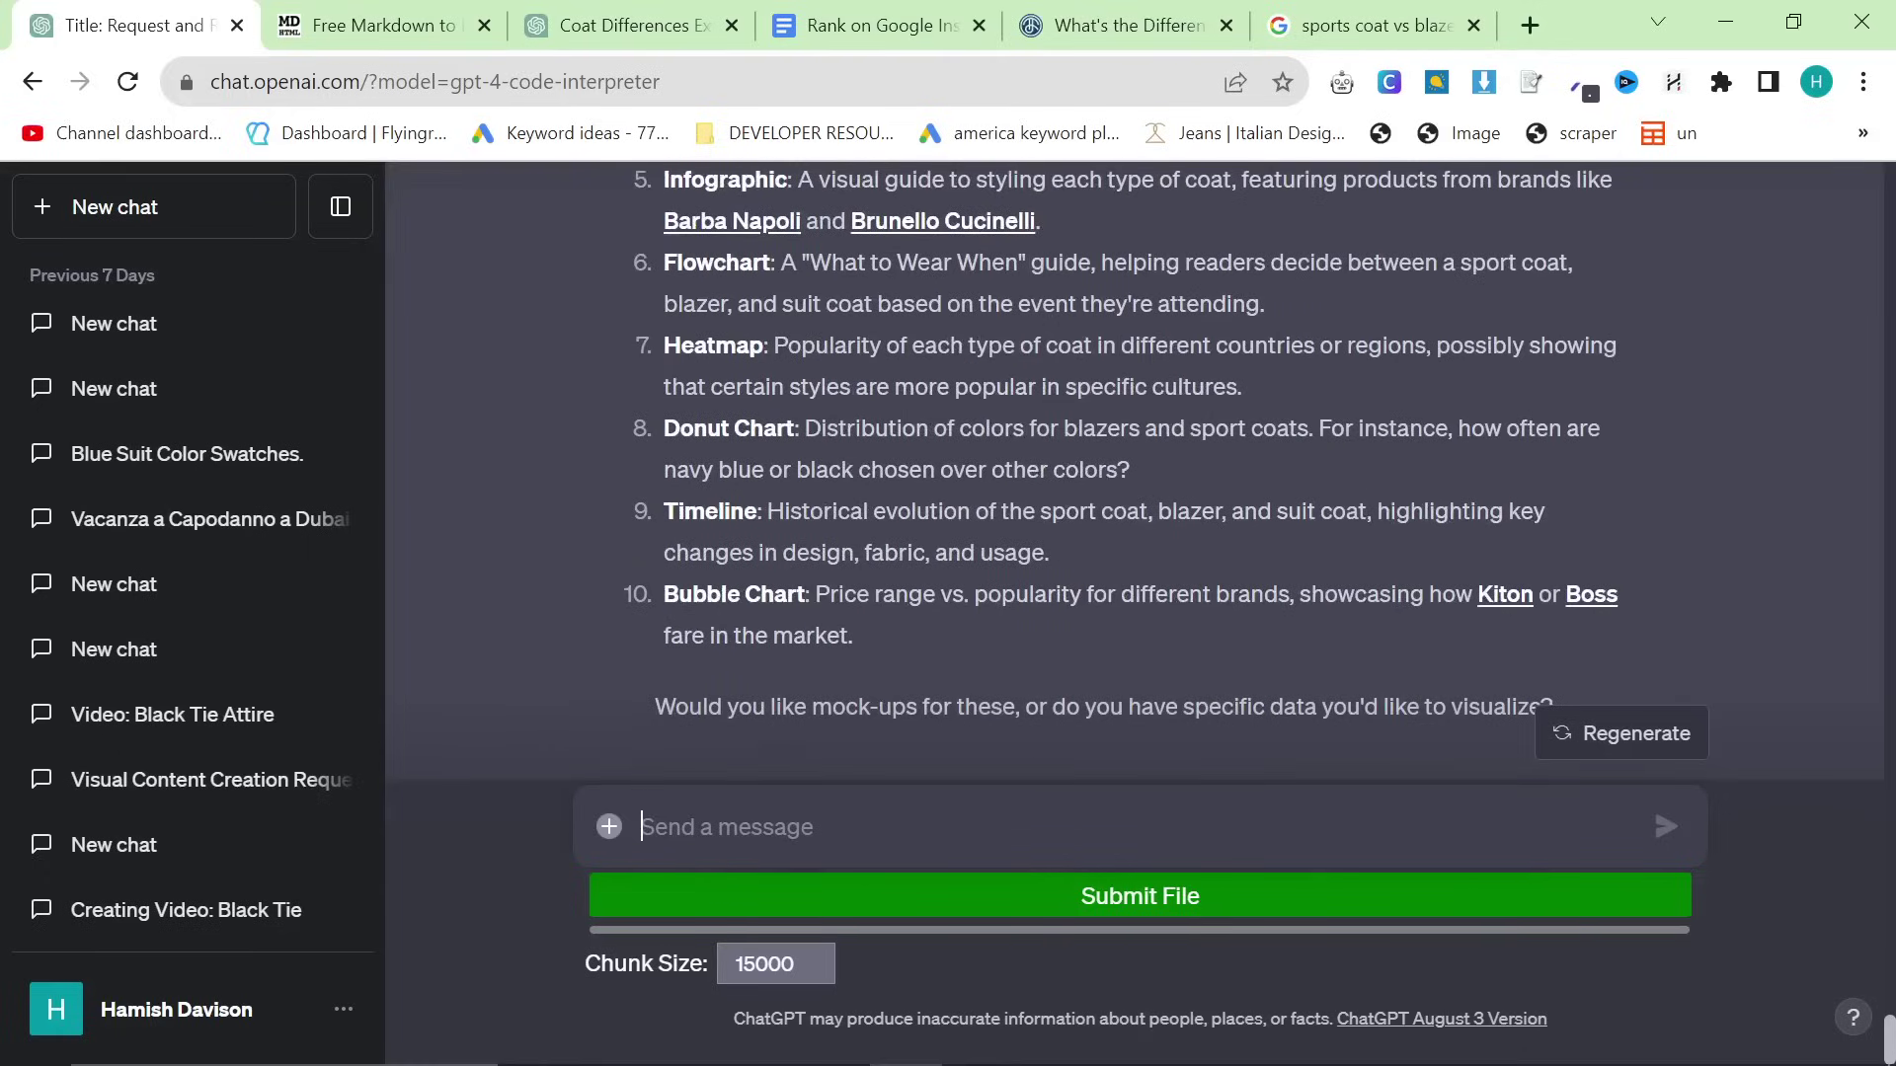
type("Give me your best data visuali")
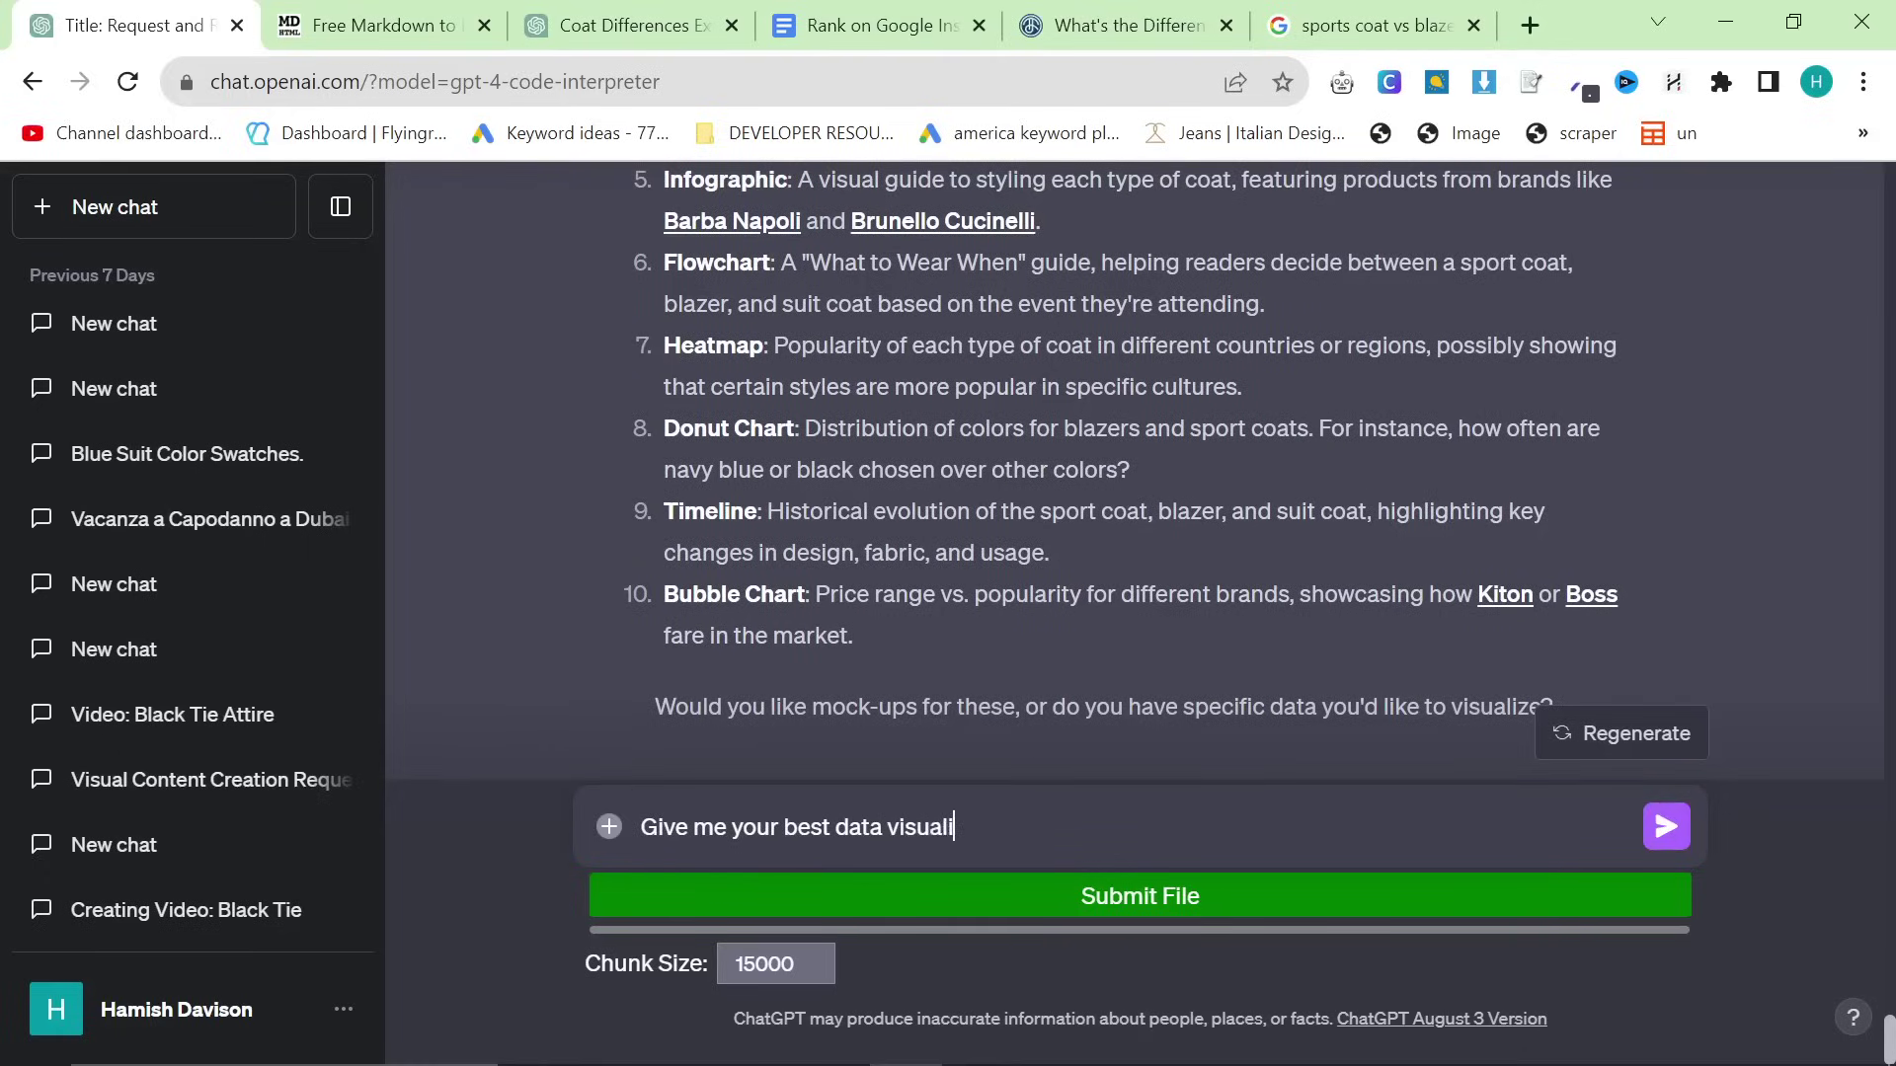
type("sations")
key("Return")
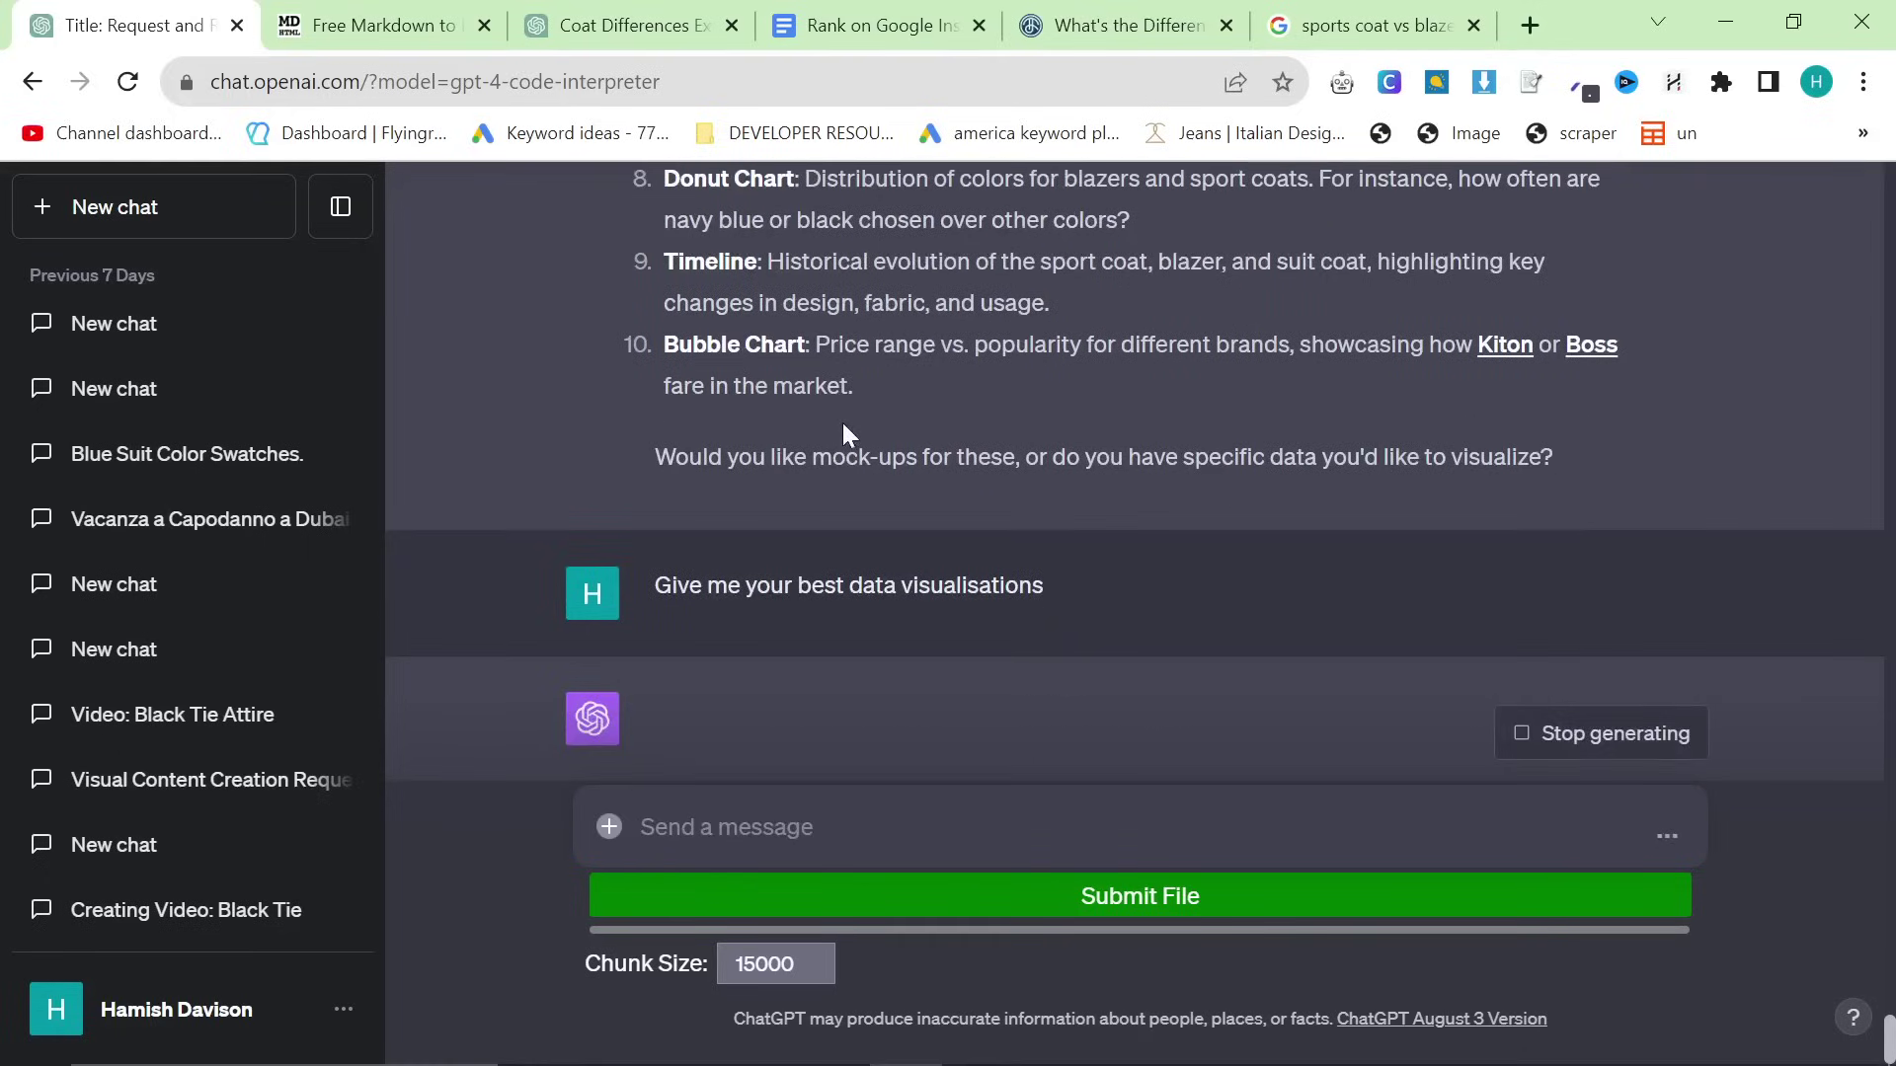
key("alt+Tab")
scroll(530, 484, "down", 7)
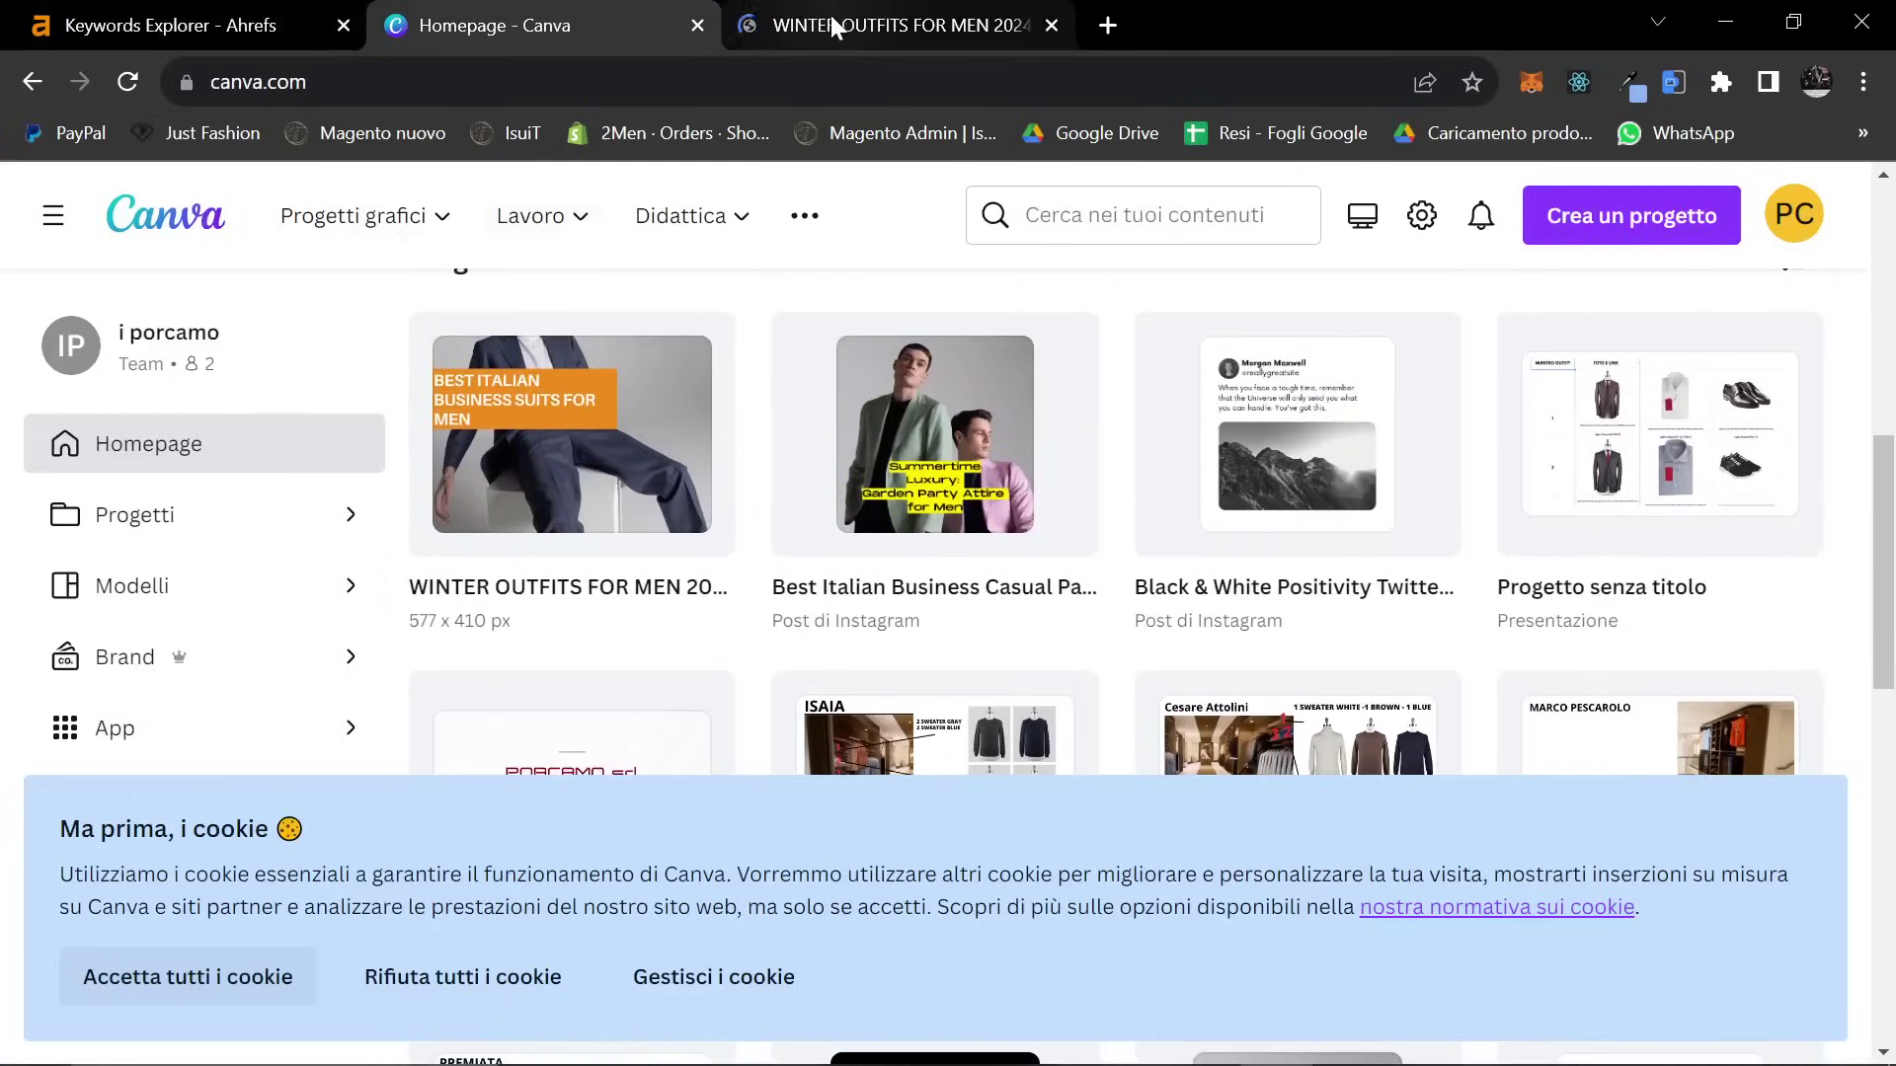
Open the WINTER OUTFITS FOR MEN 2024 design, duplicate page 1 and delete its suit photo
mouse_move(834, 27)
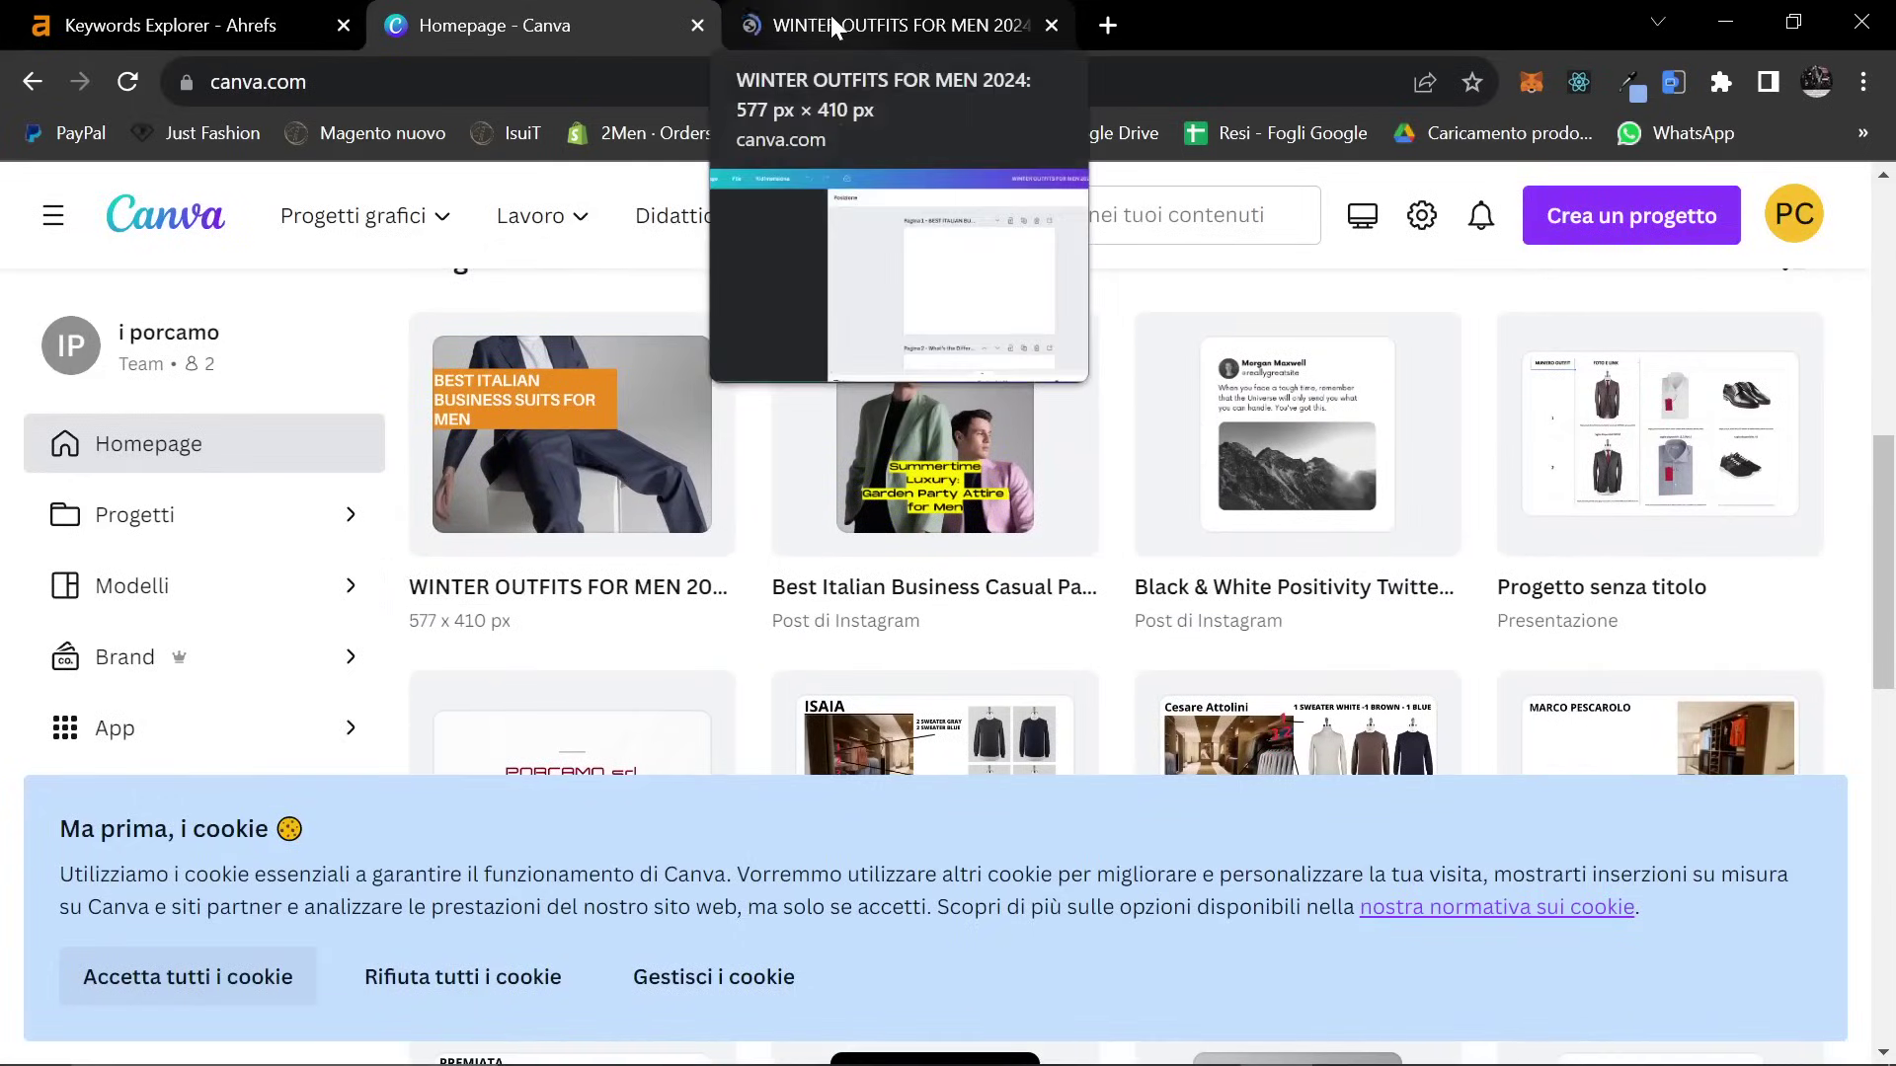
left_click(835, 26)
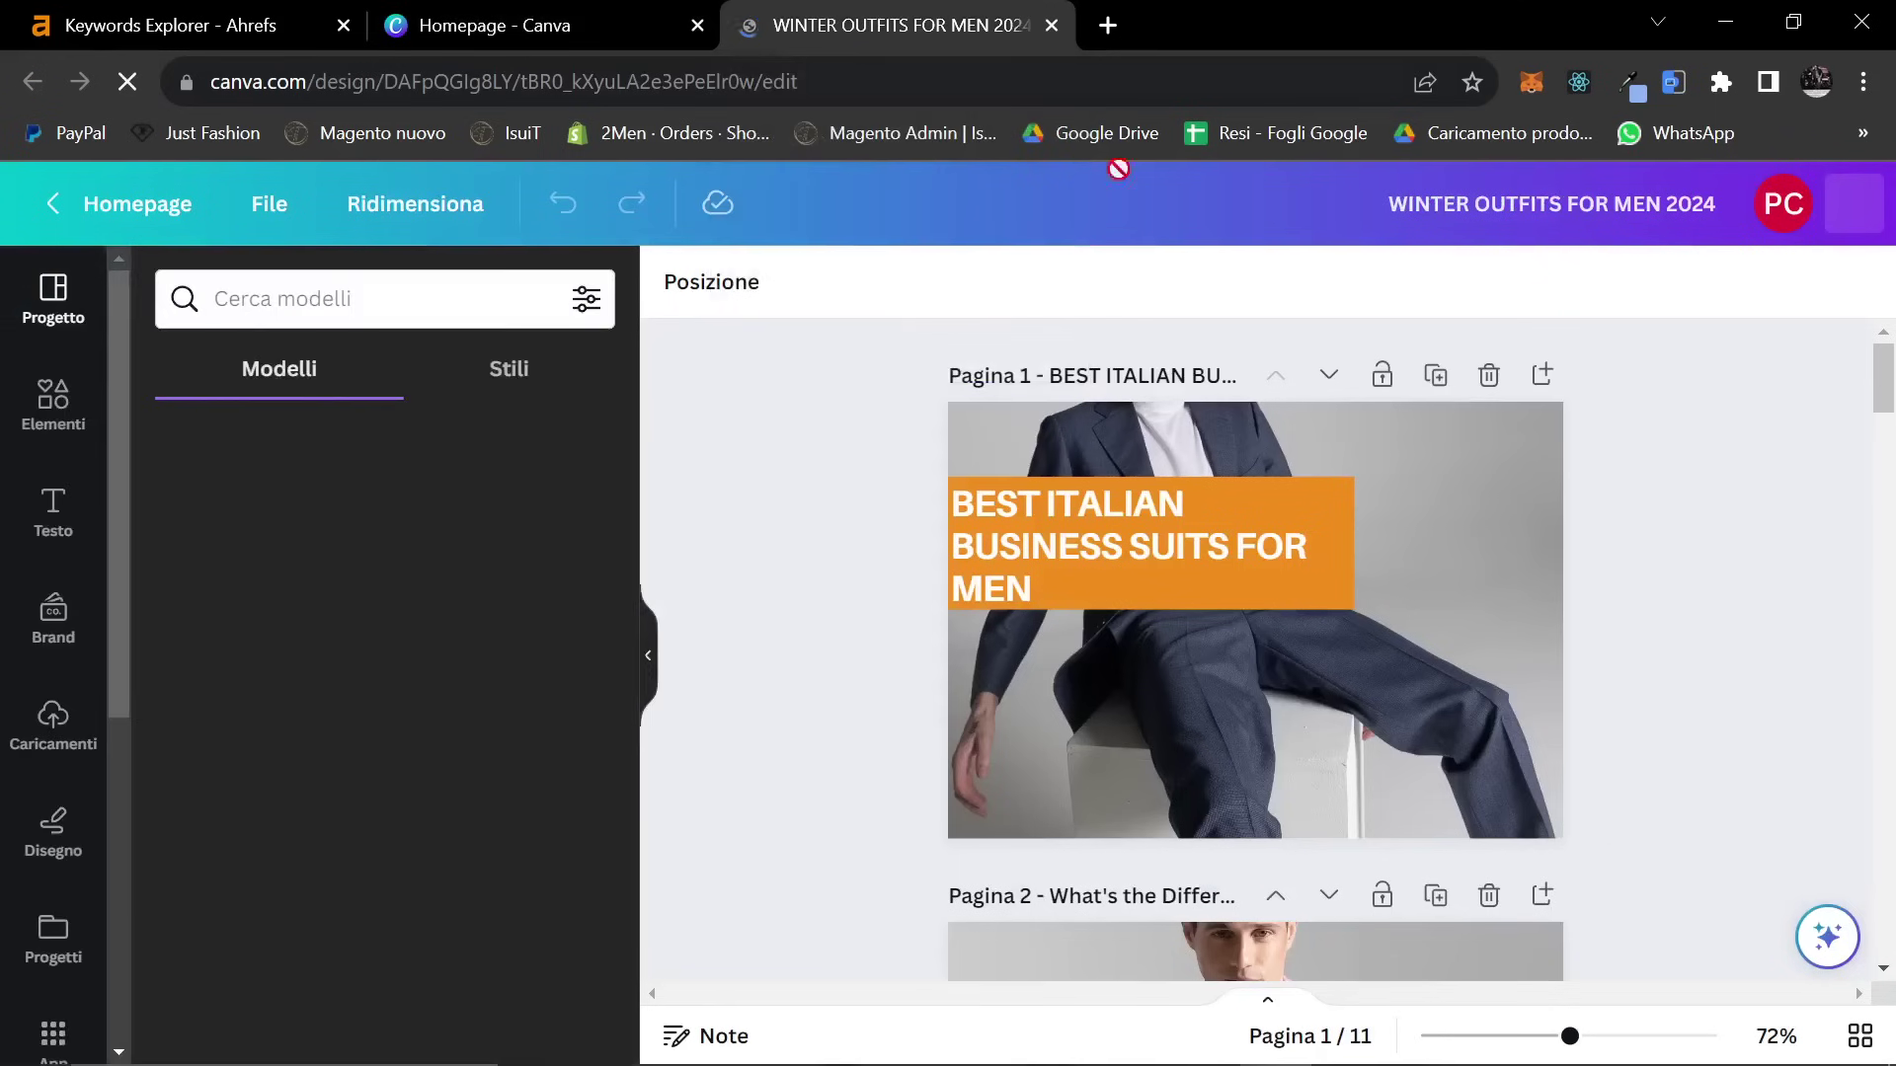
left_click(1434, 377)
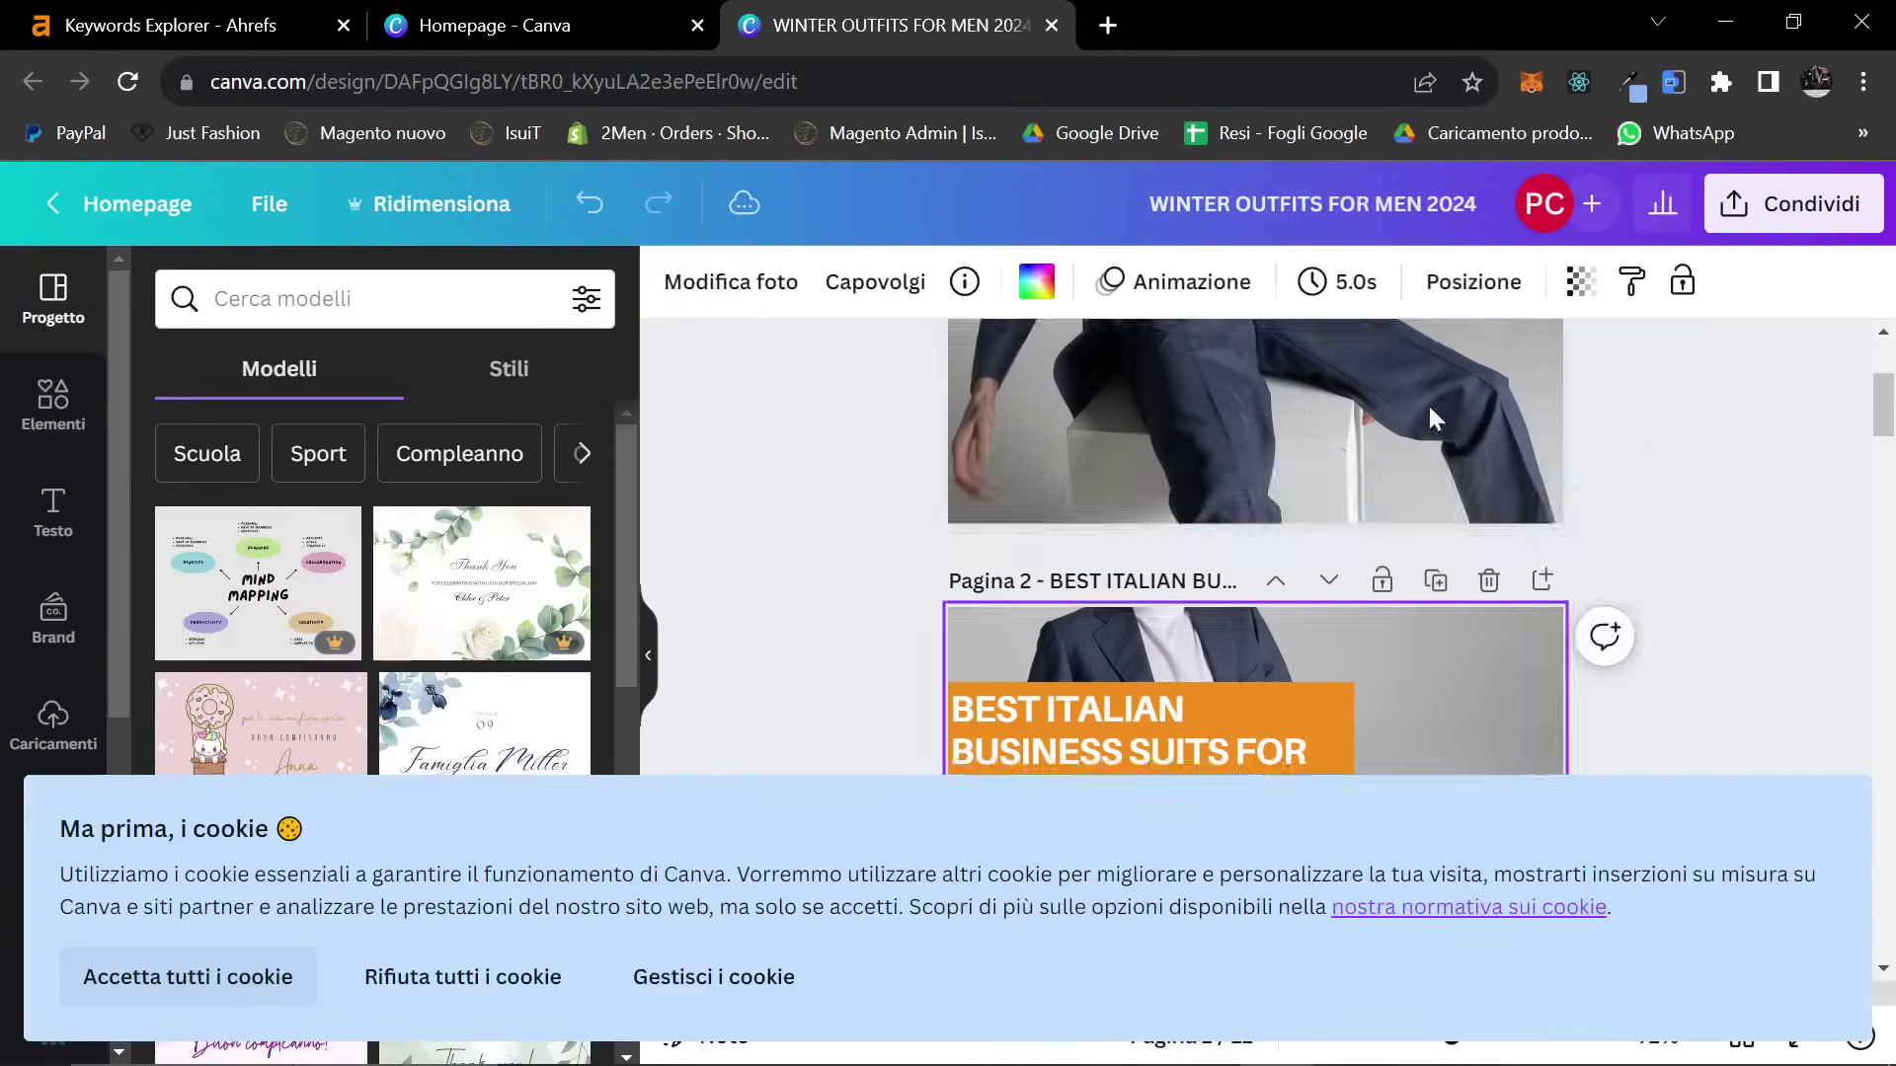
scroll(1222, 626, "down", 2)
key("Delete")
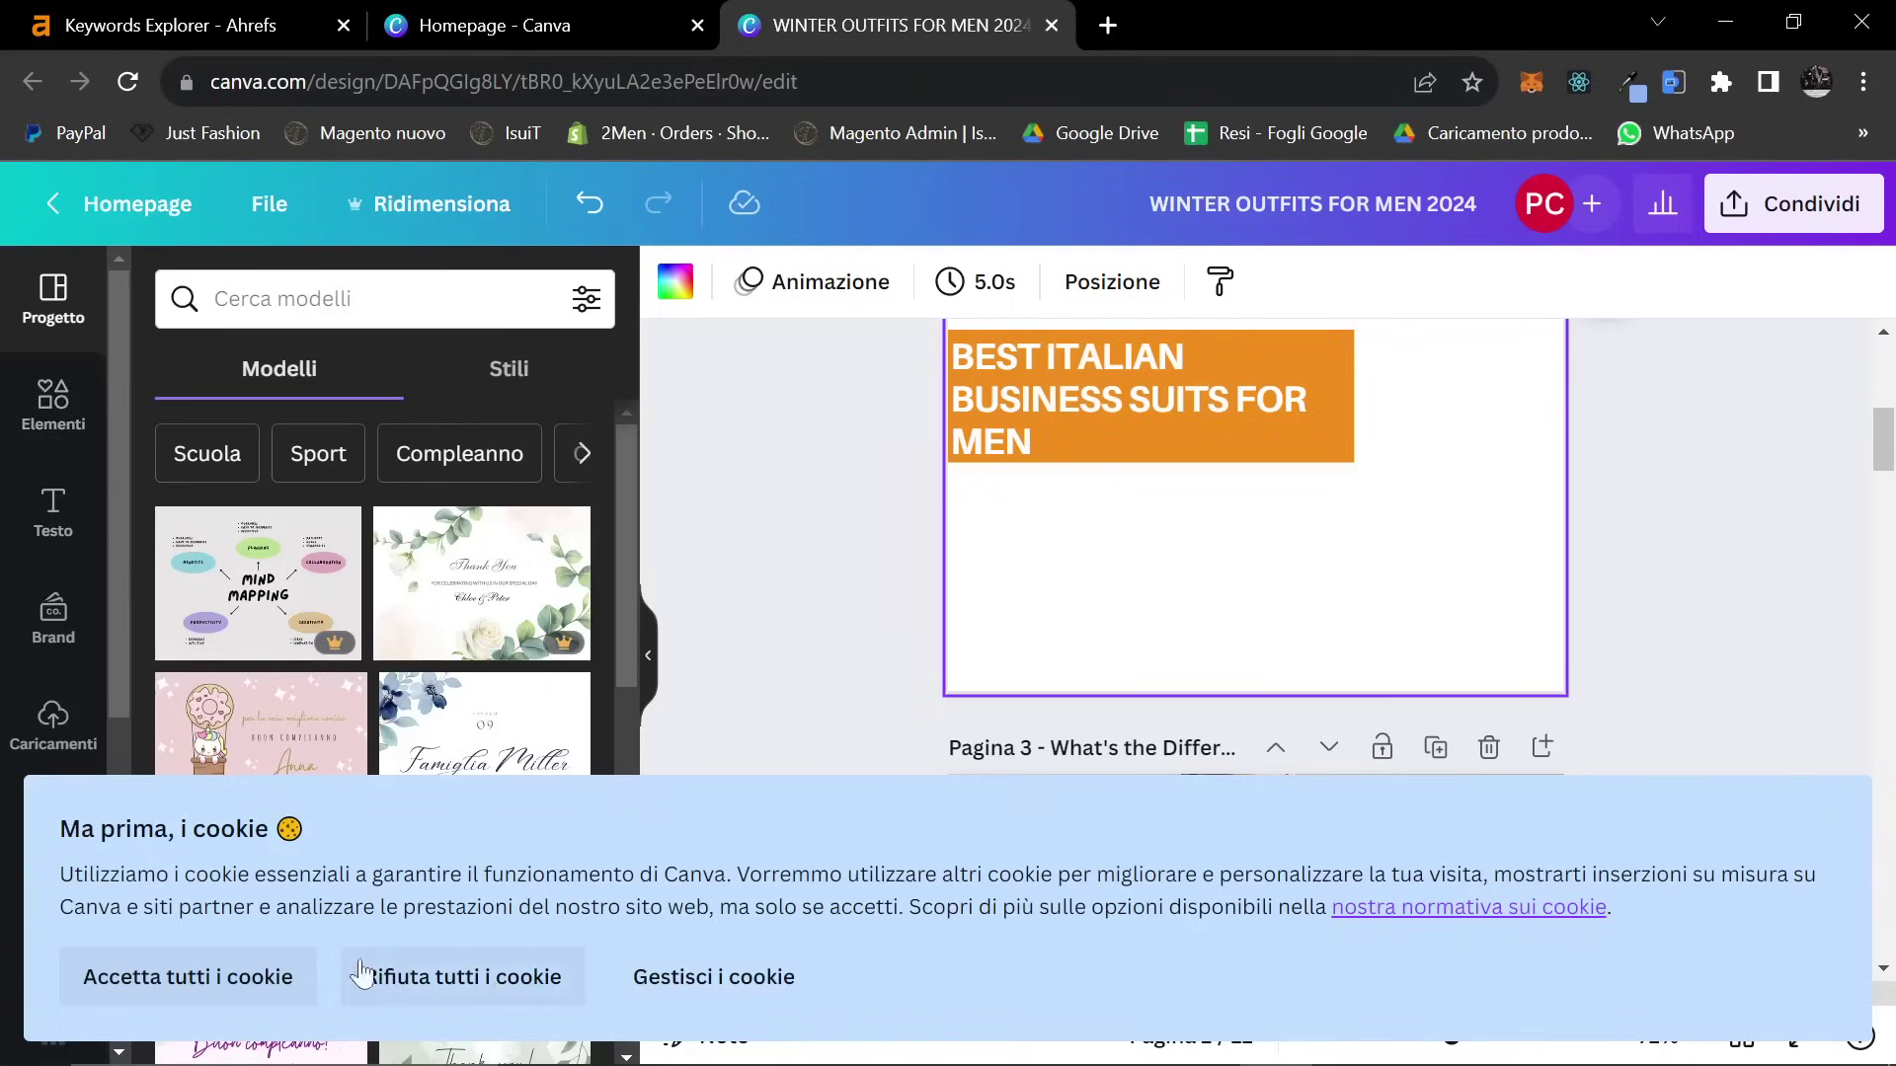
Accept the cookie notice and show the uploaded images panel
left_click(297, 977)
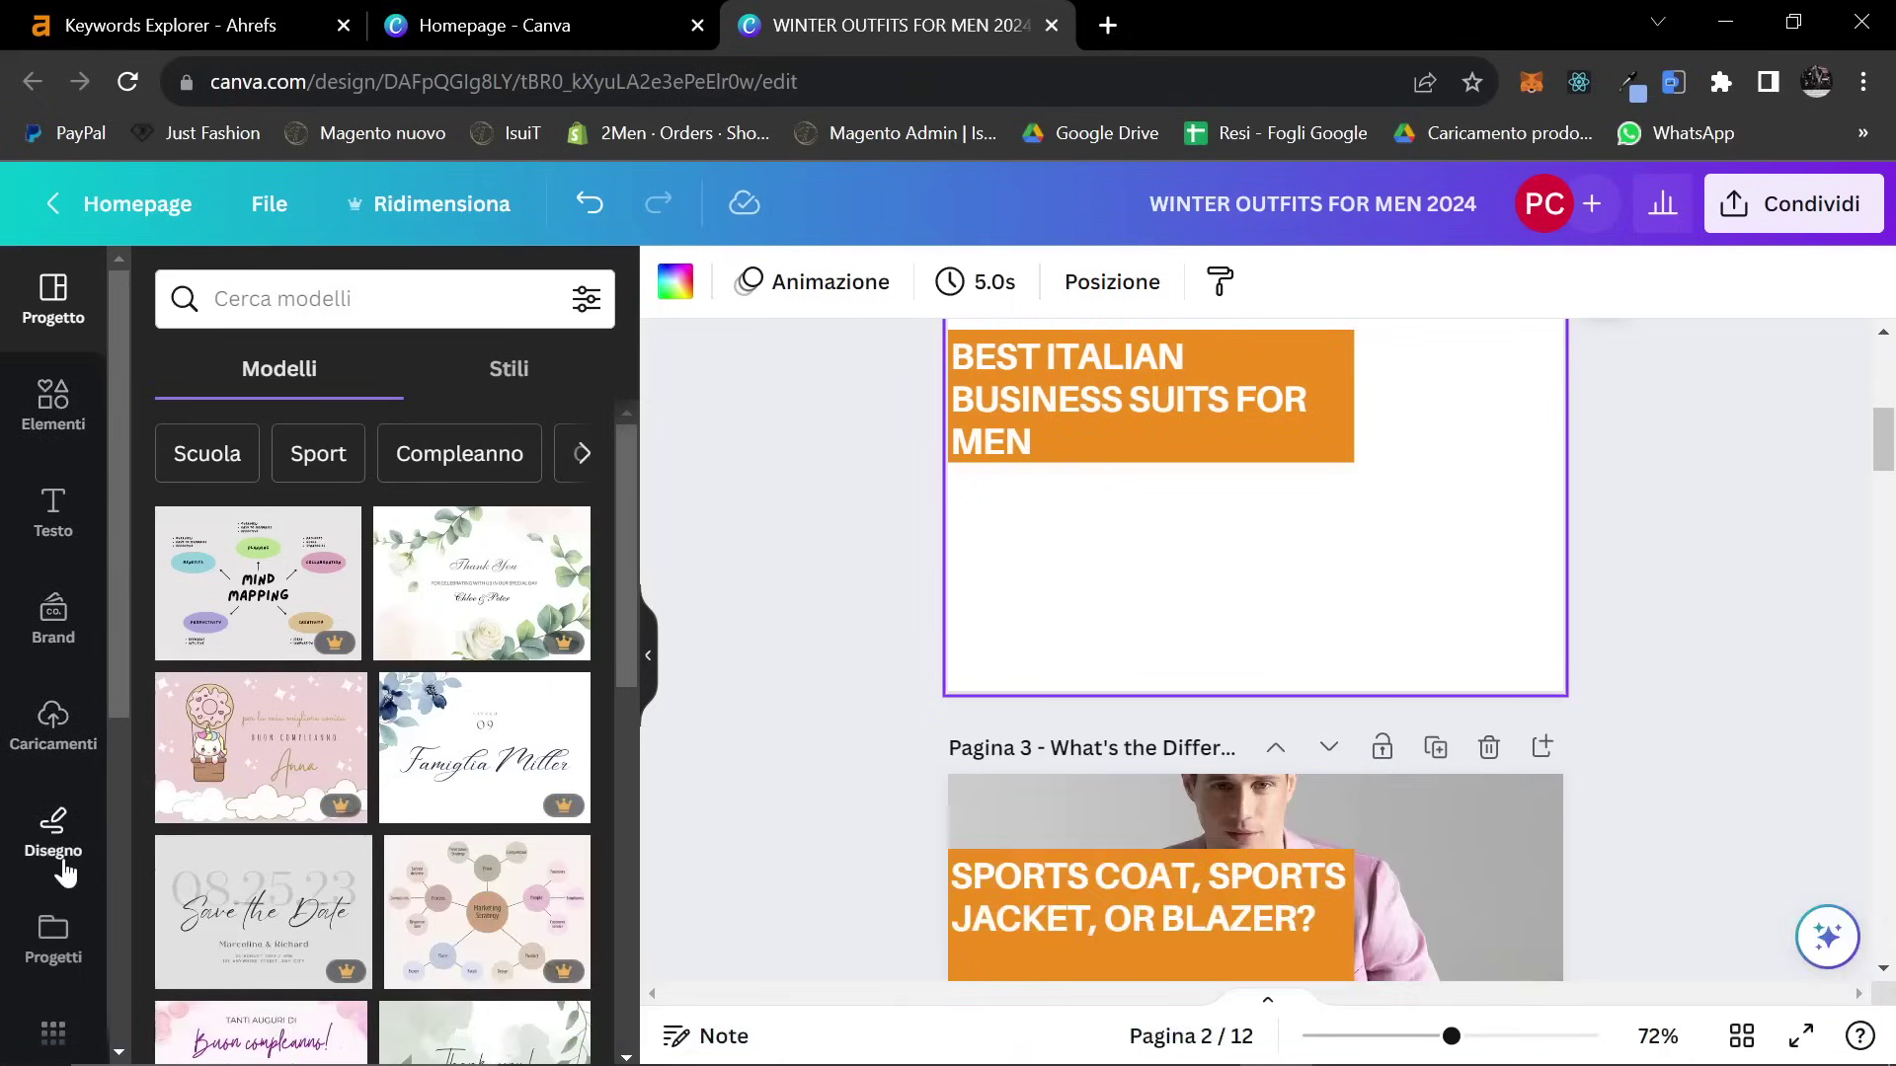
scroll(55, 691, "down", 3)
scroll(44, 656, "up", 3)
left_click(57, 756)
scroll(565, 674, "down", 10)
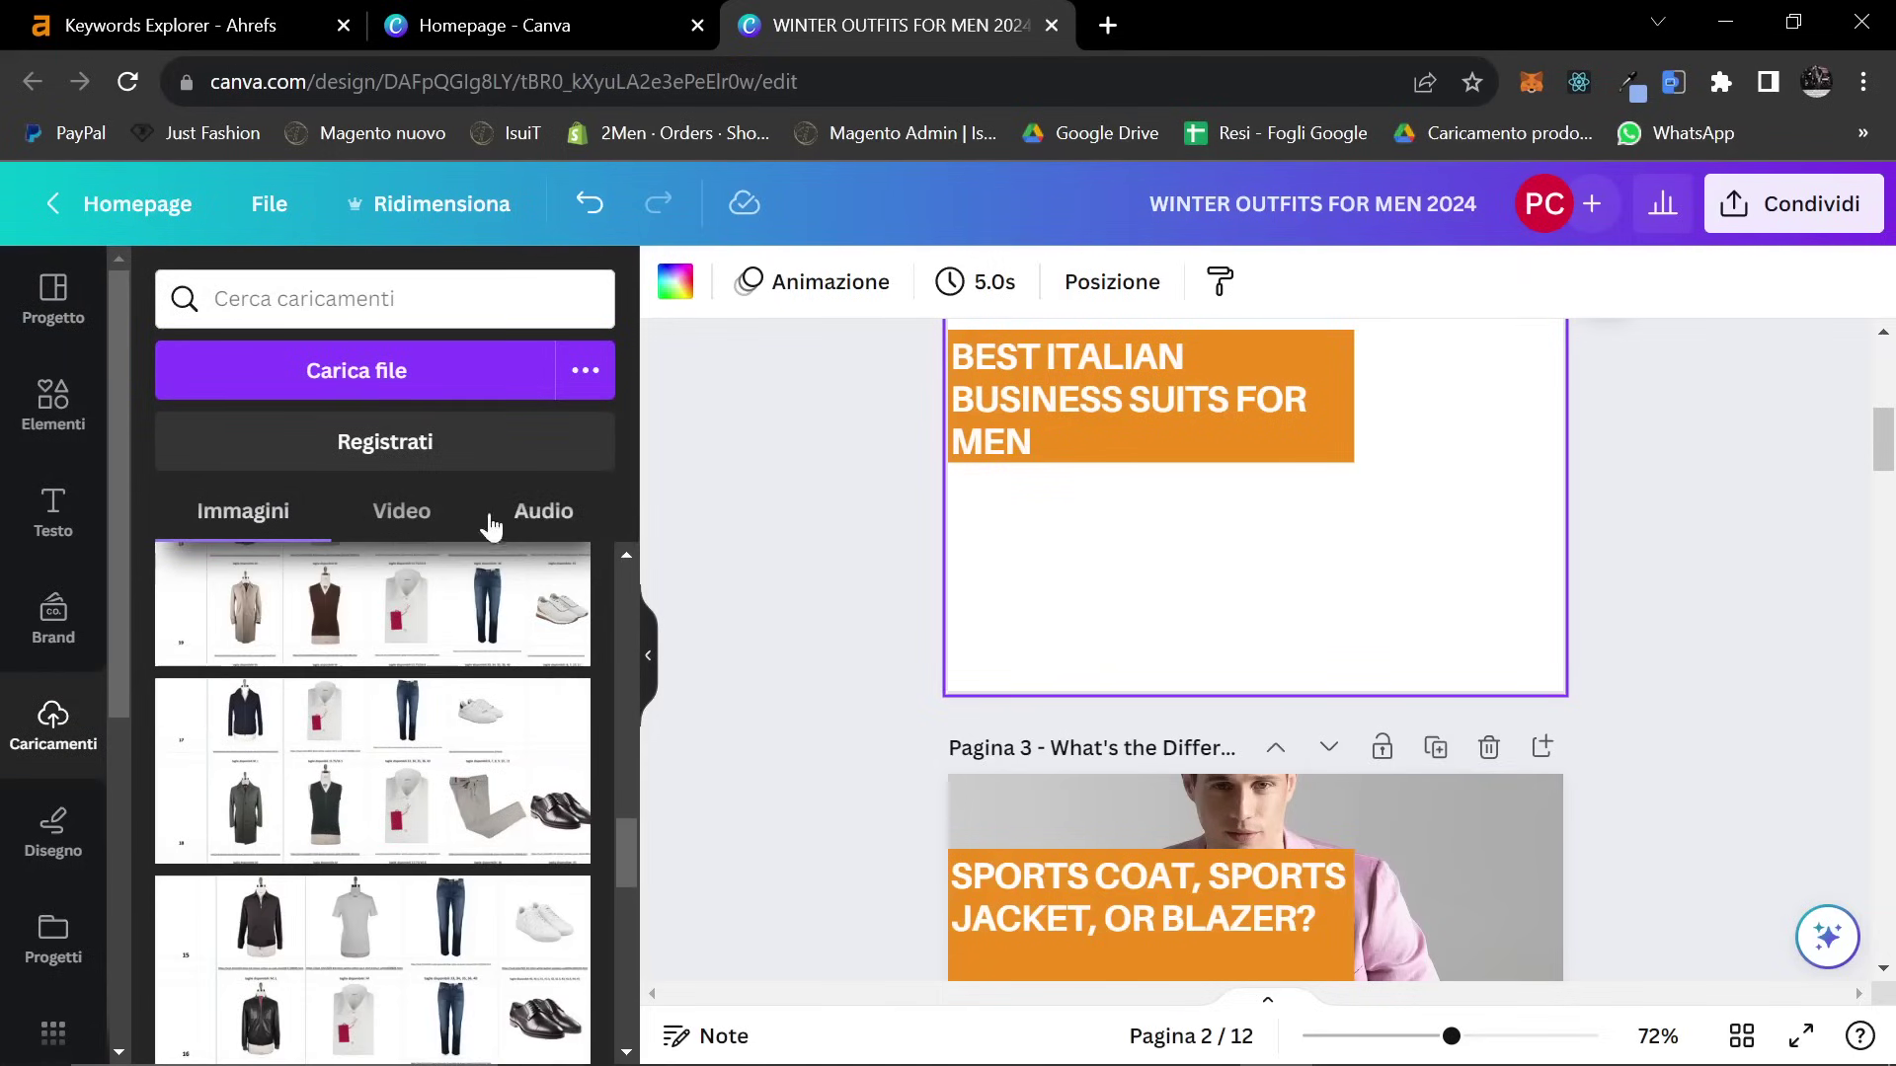
Retitle page 2 'SPORTS COATS VS BLAZERS VS SUIT COATS'
double_click(1168, 410)
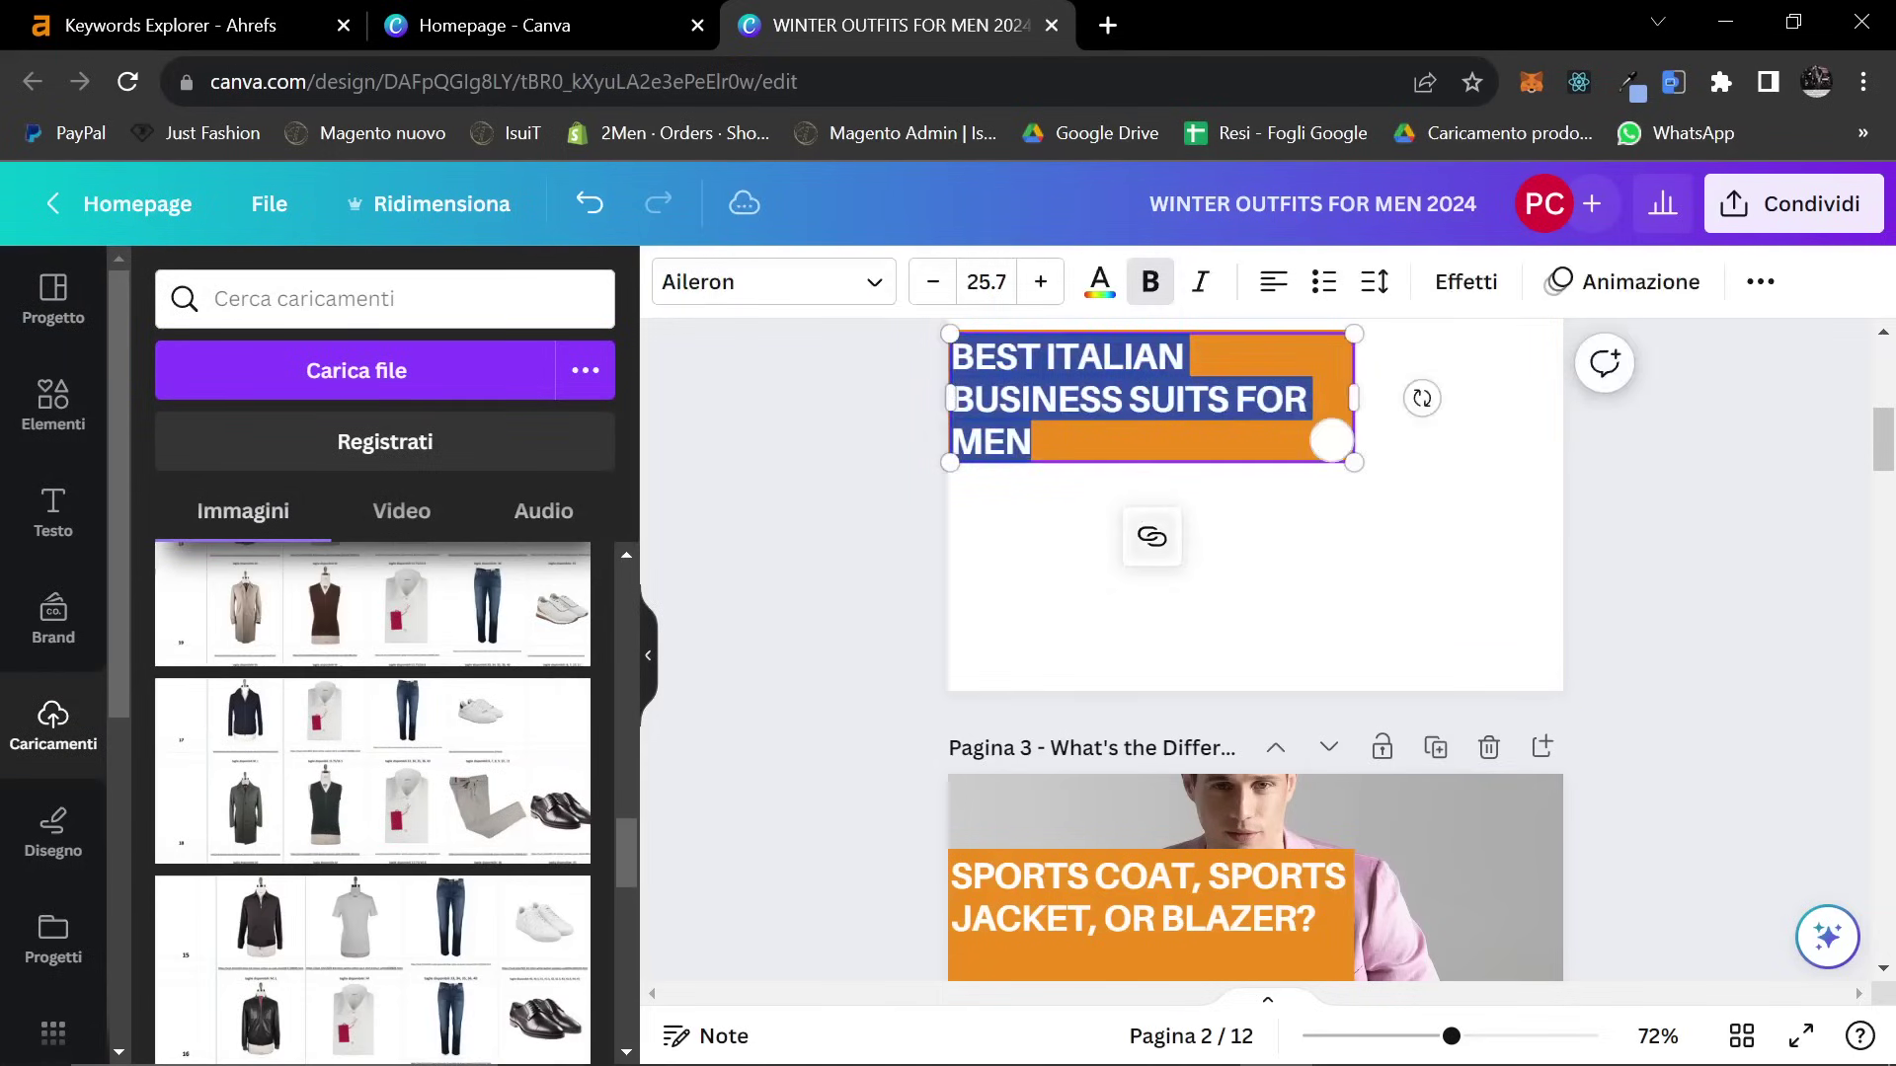
type("SPORTS COATS VS BLAZERS VS")
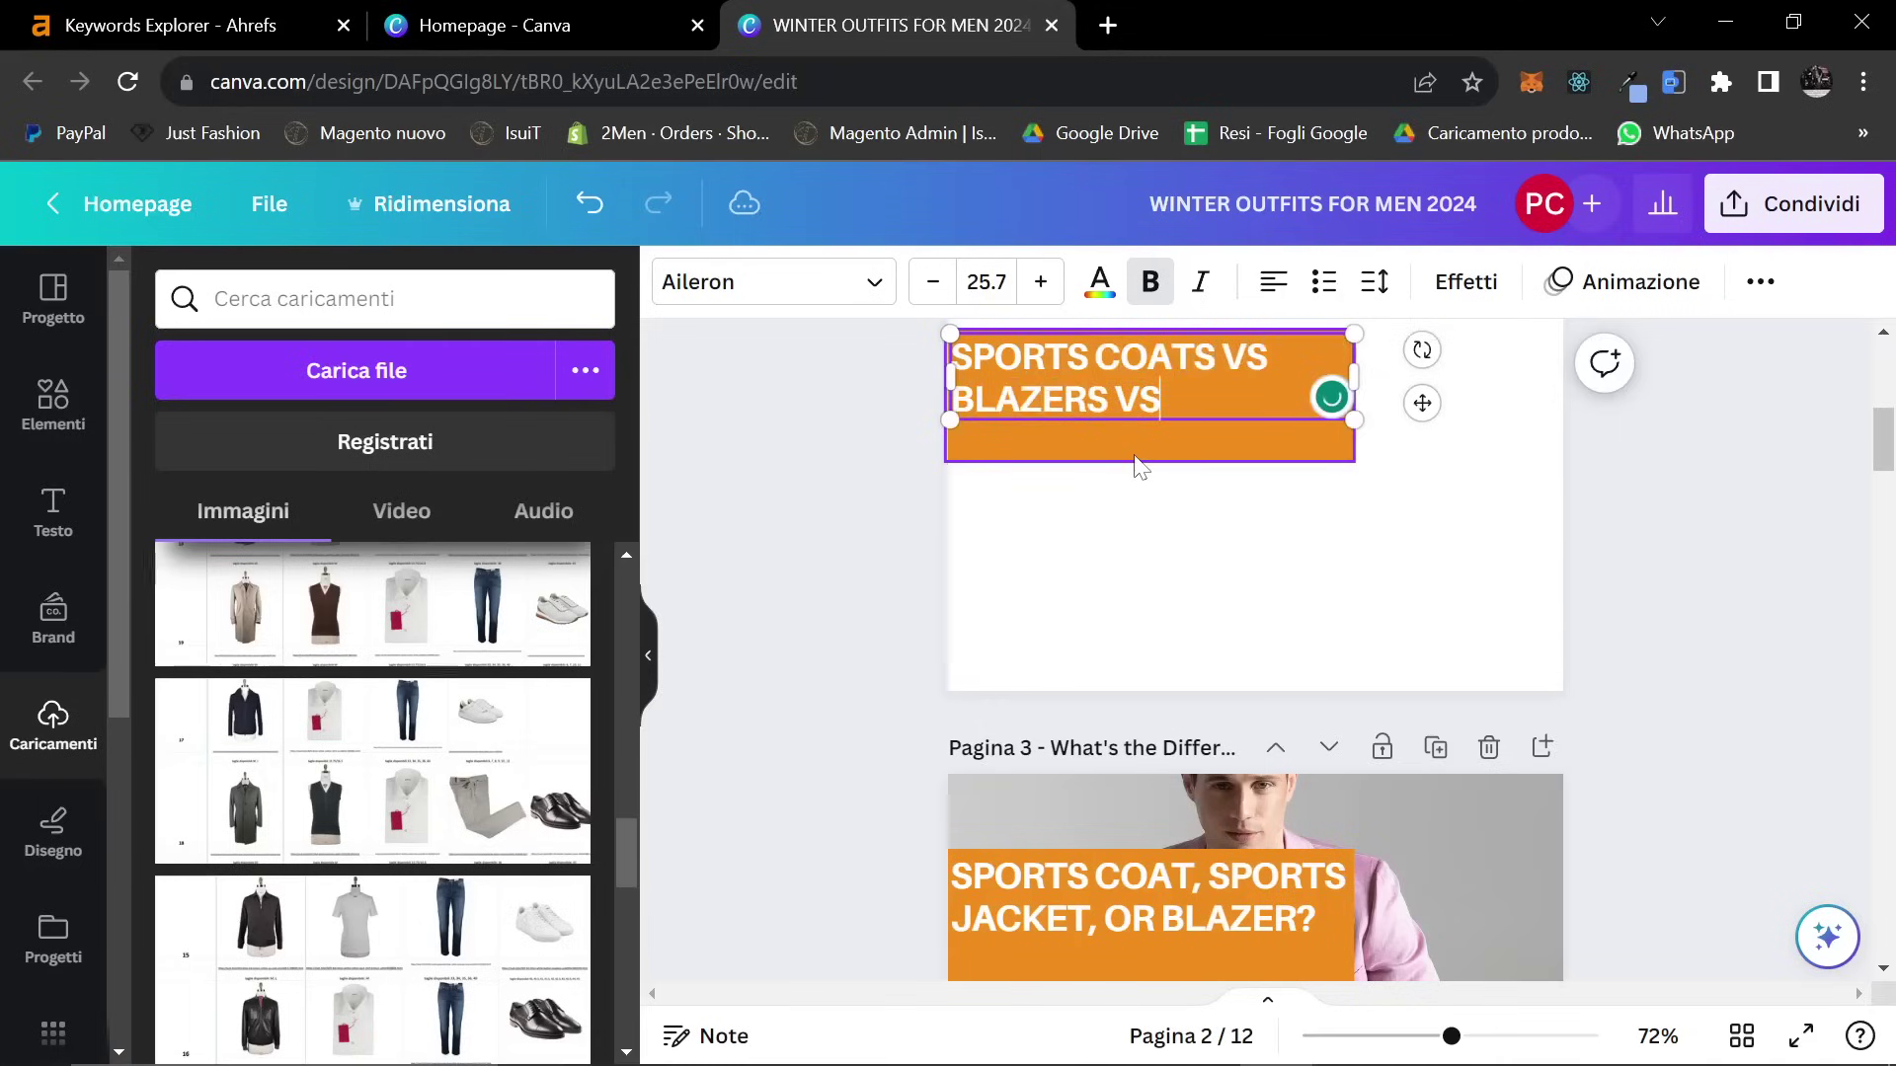
type(" SUIT COATS")
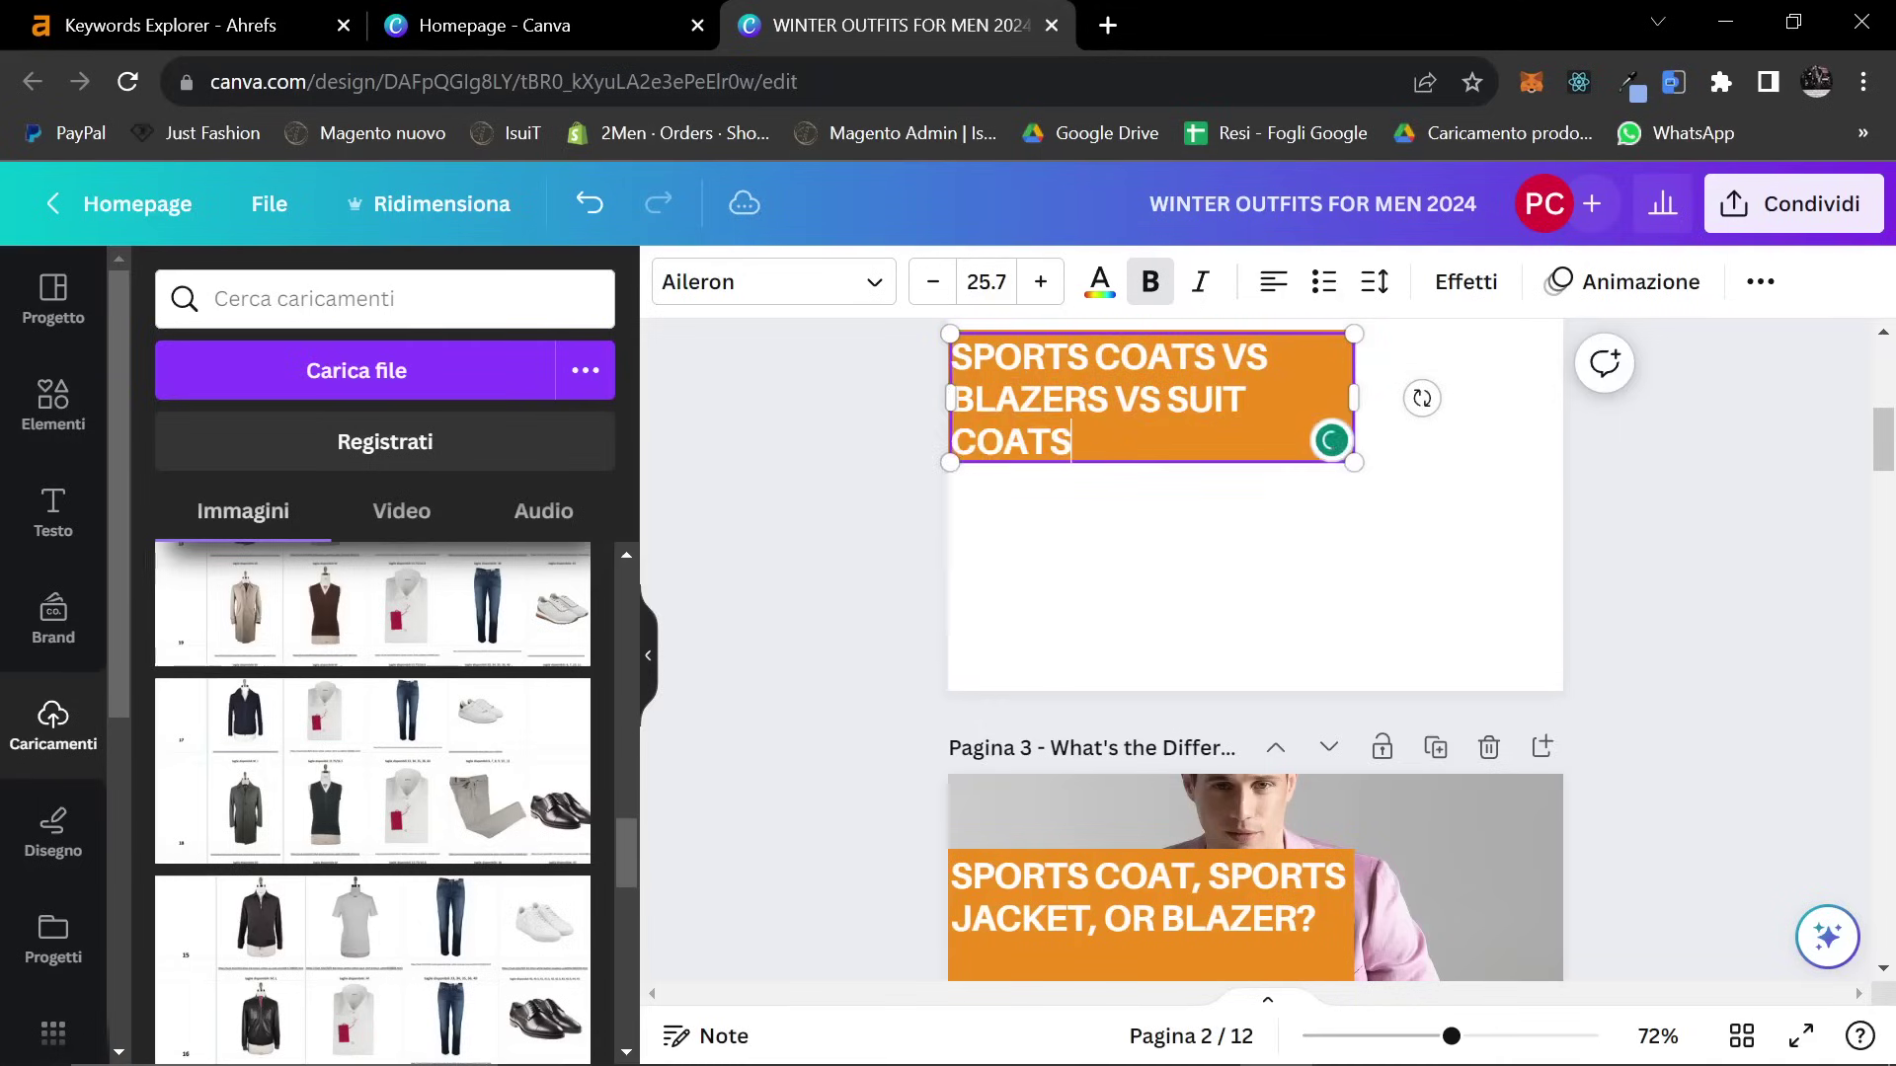
scroll(418, 766, "down", 5)
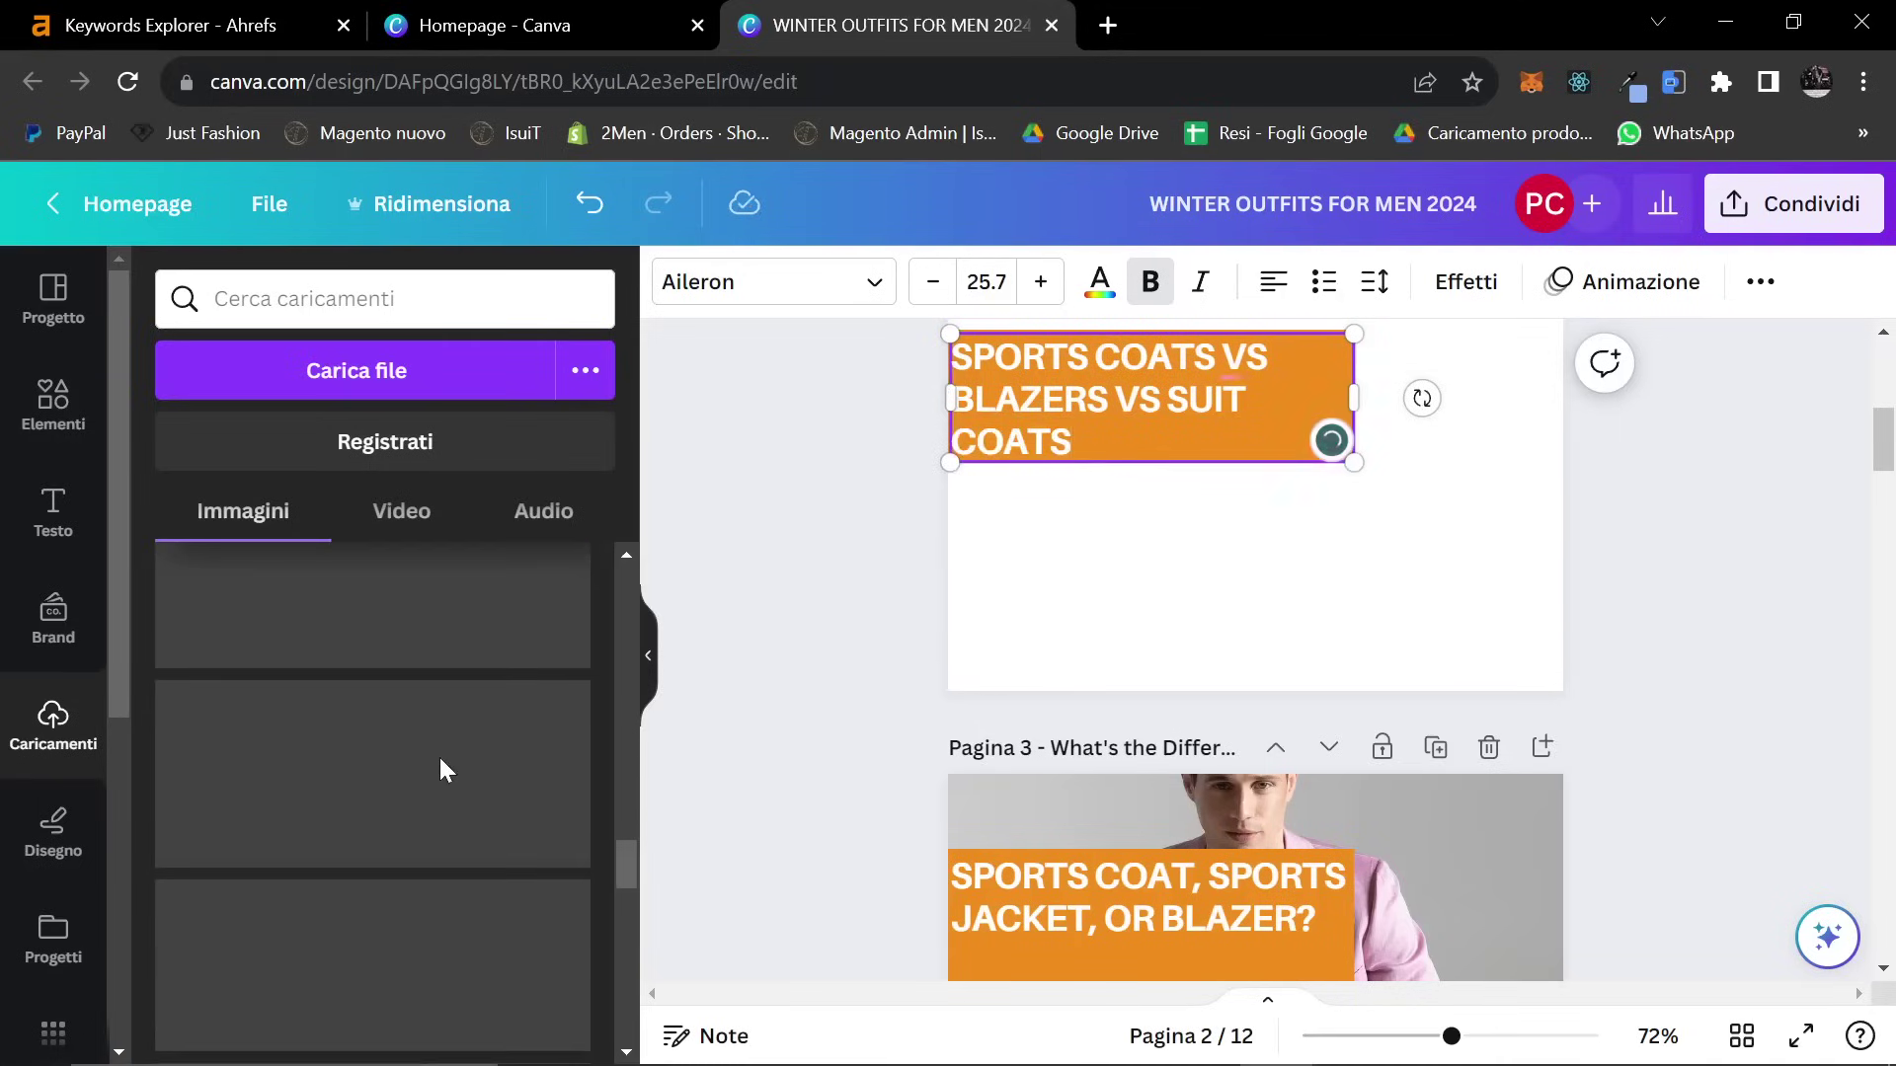
left_click_drag(628, 886, 630, 955)
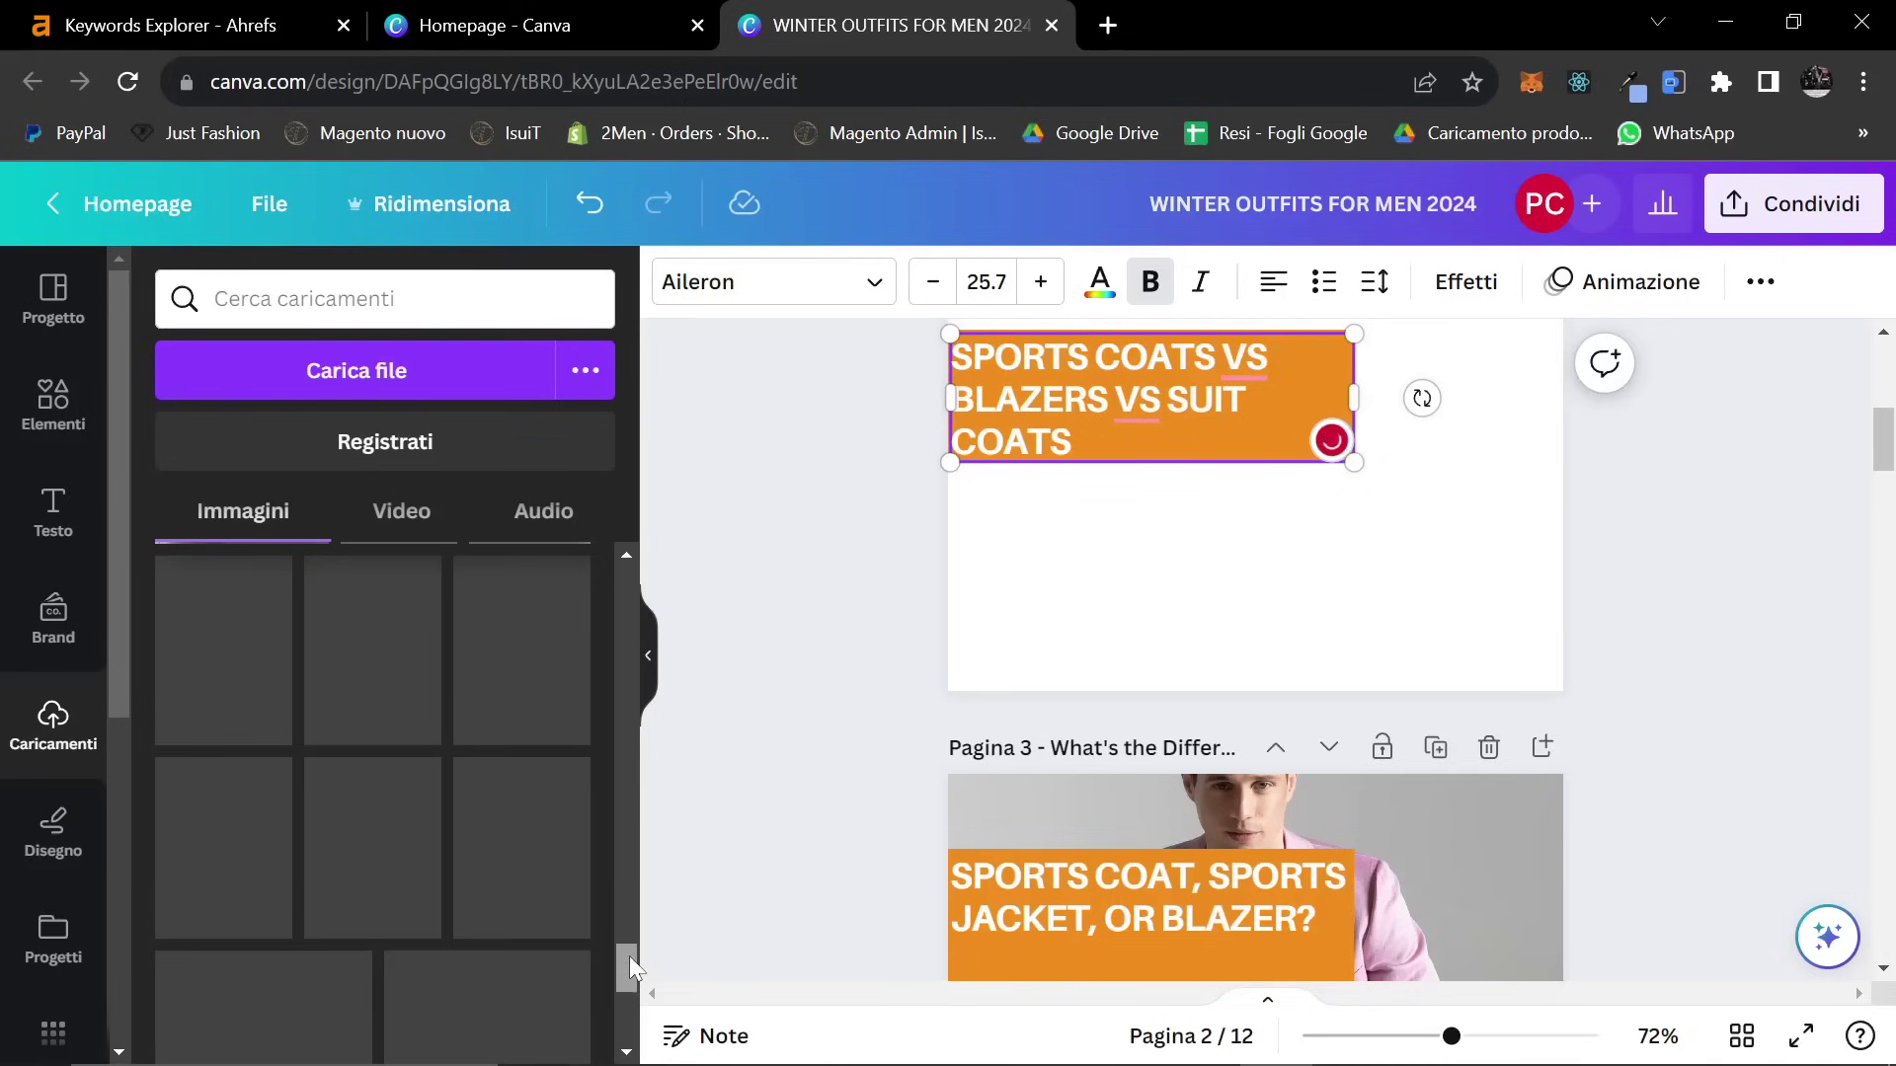
scroll(438, 842, "down", 5)
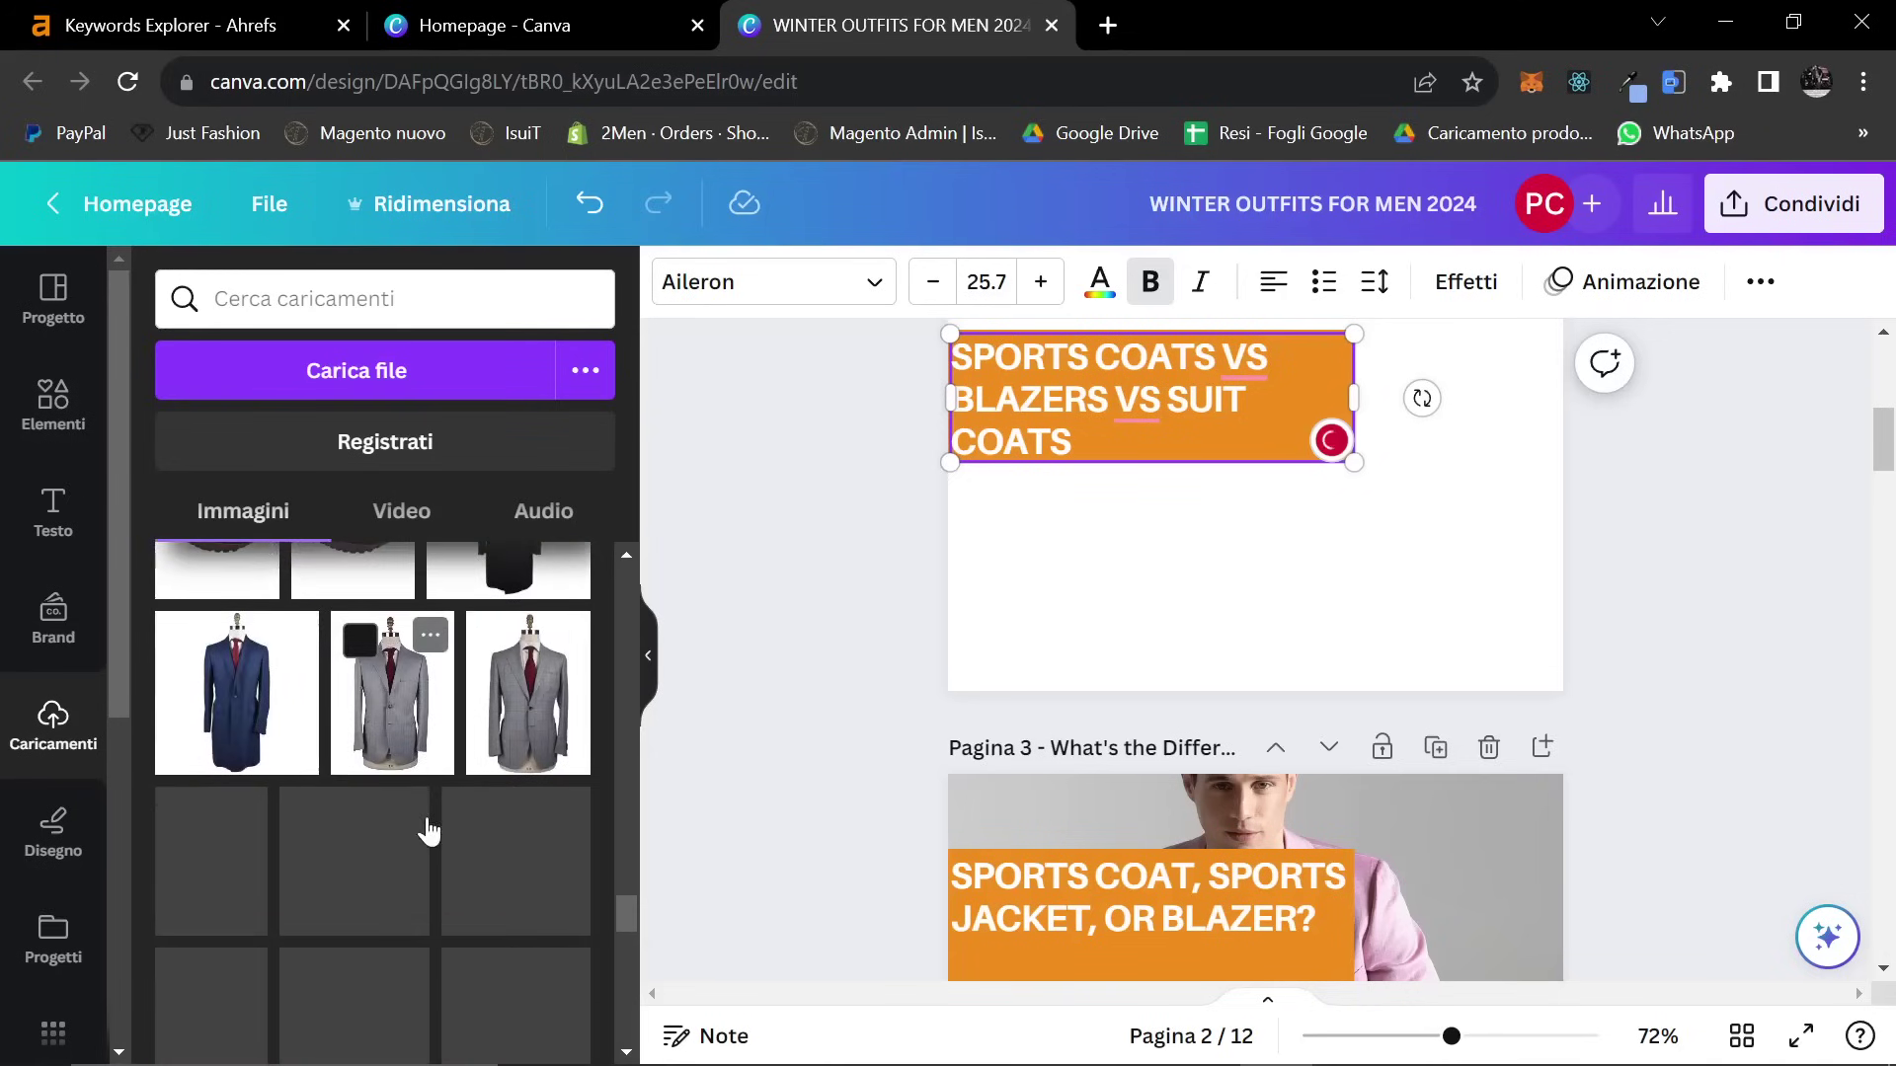
scroll(379, 735, "down", 3)
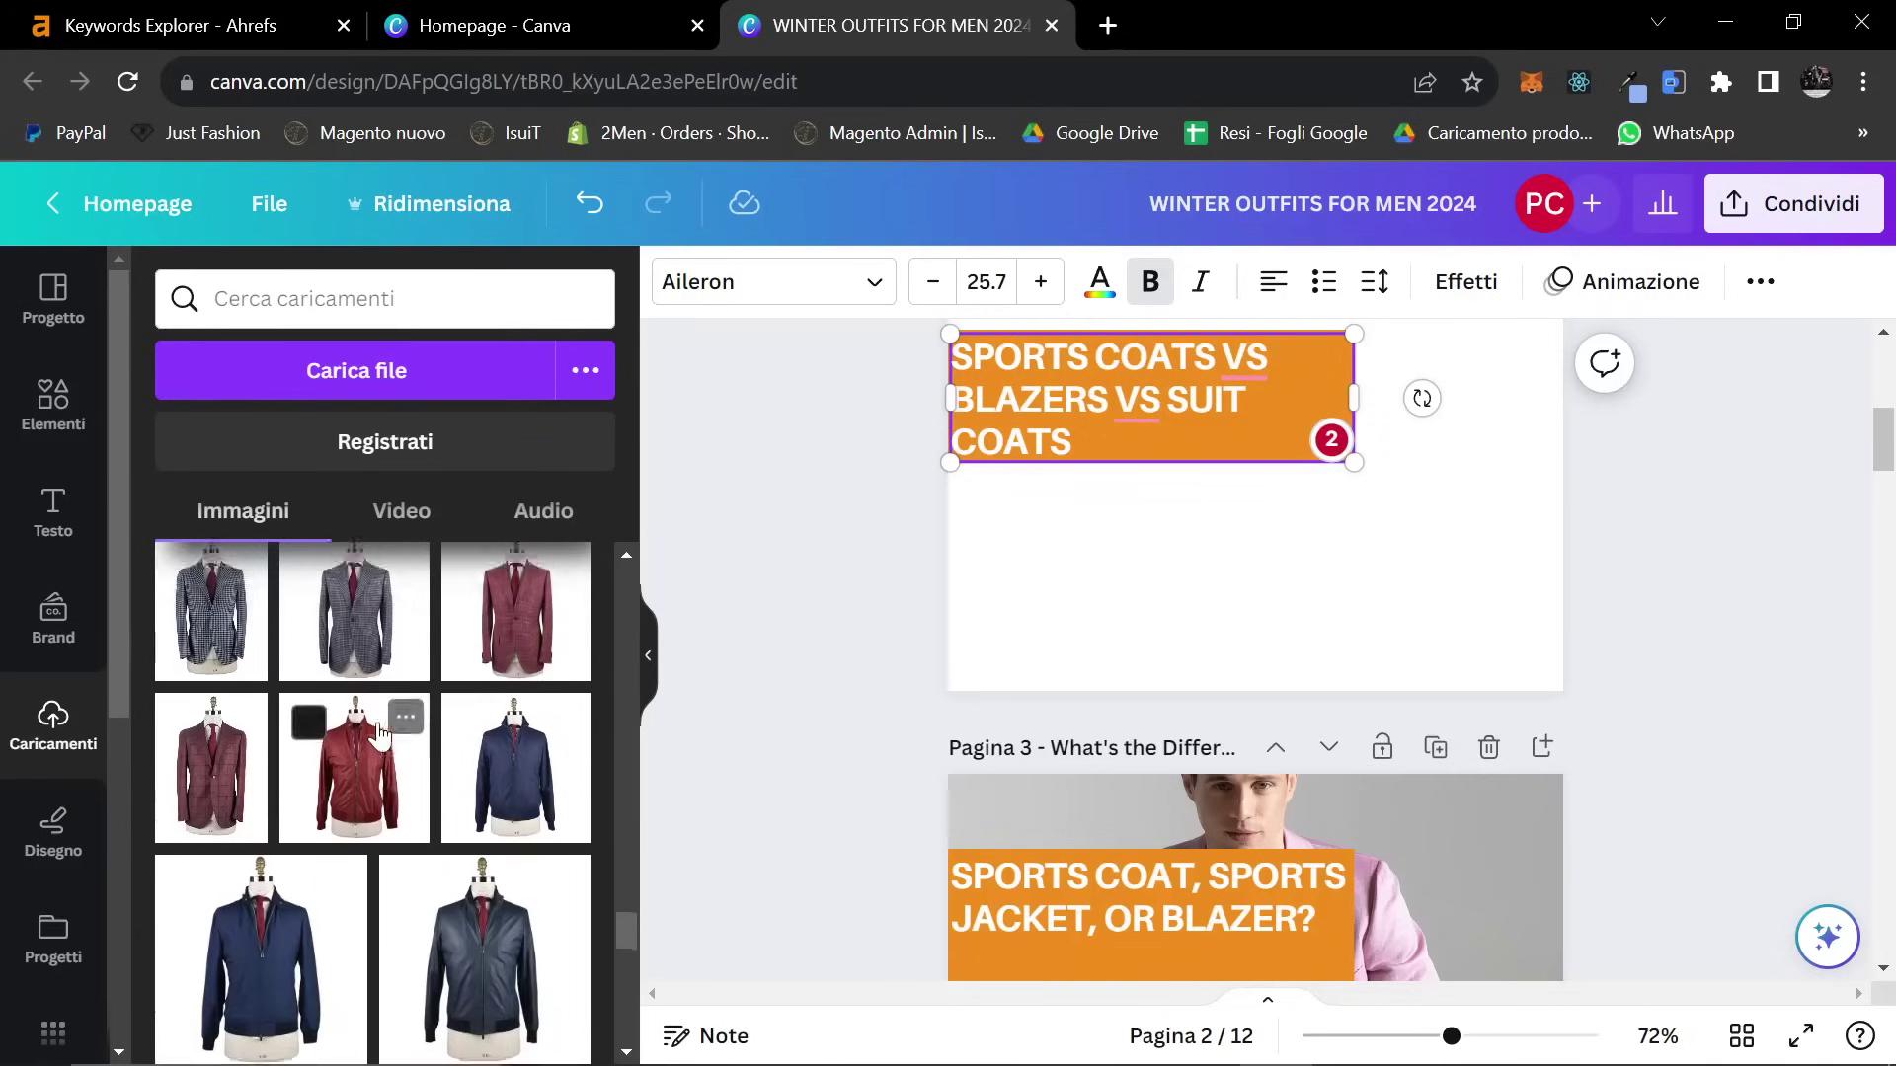
Add the grey jacket upload to page 2 and remove its photo background
left_click(392, 588)
scroll(1398, 604, "up", 3)
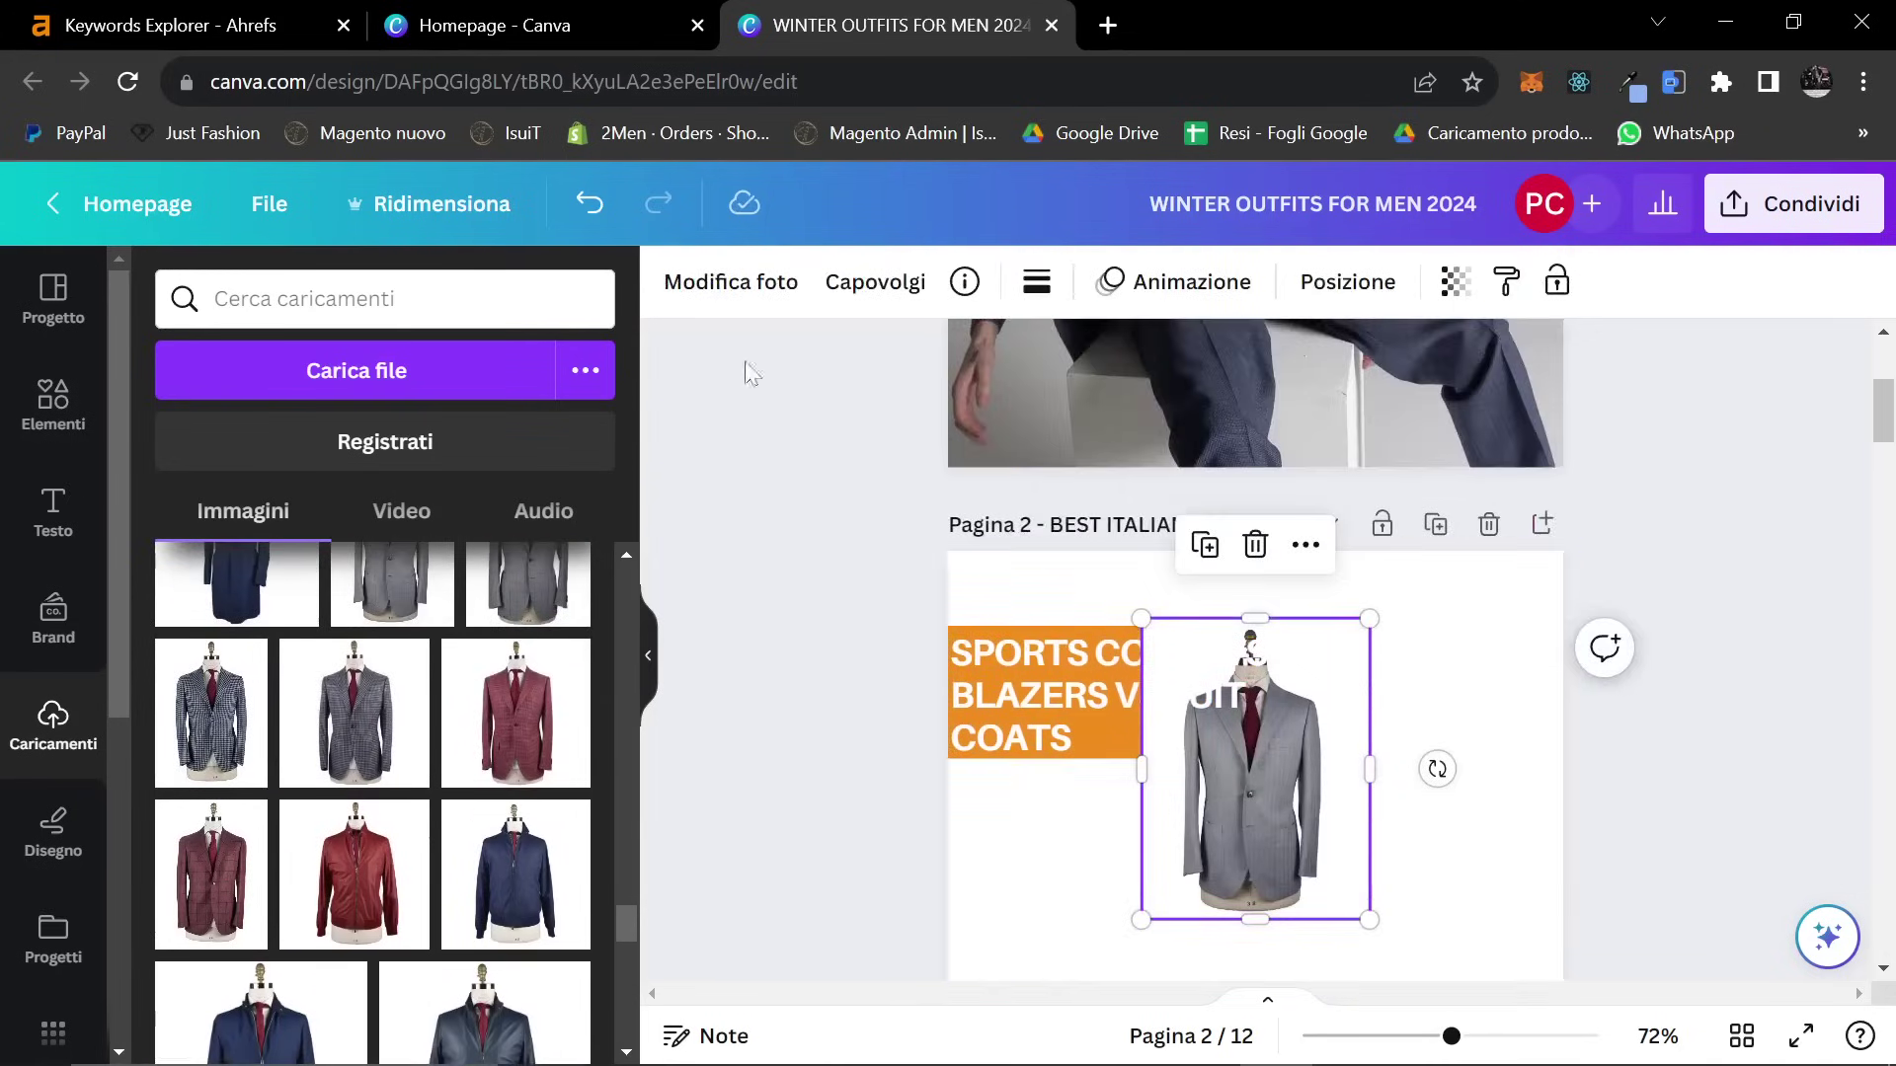
right_click(1204, 756)
left_click(1363, 957)
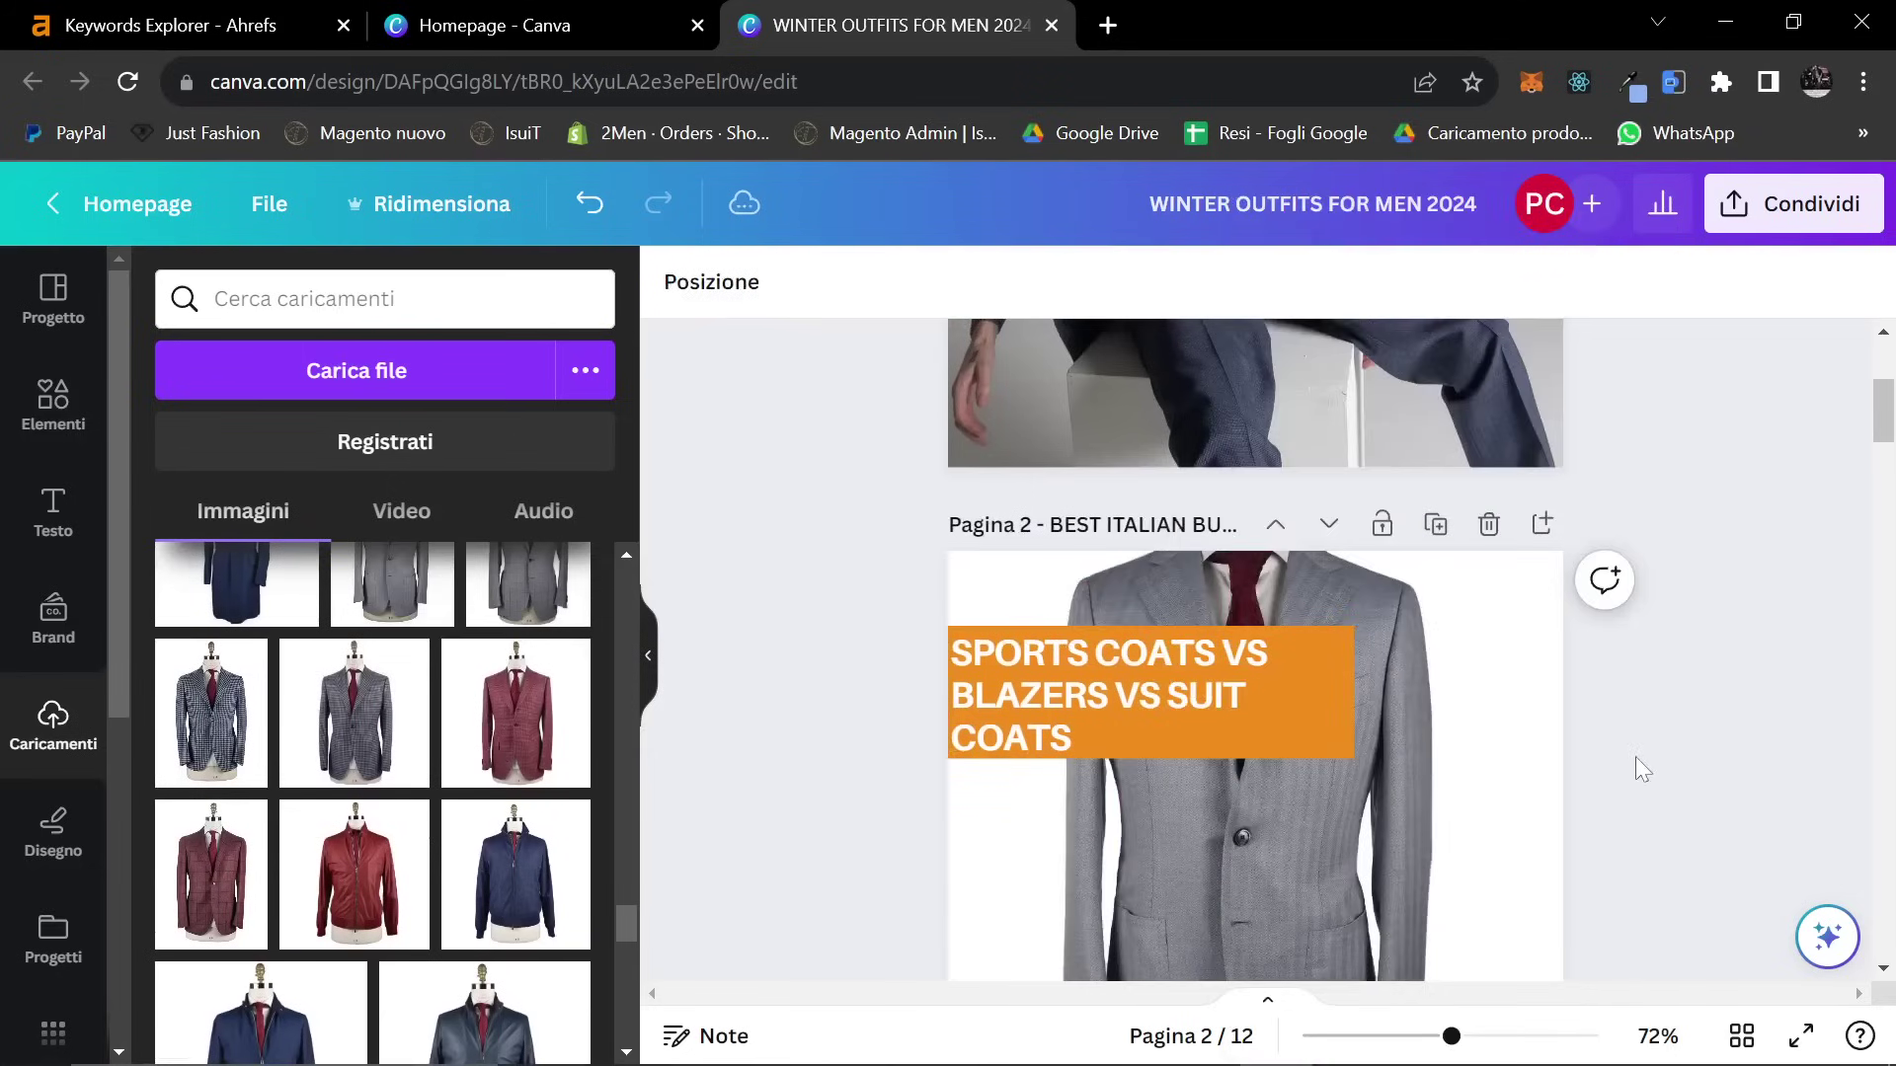
key("ctrl+z")
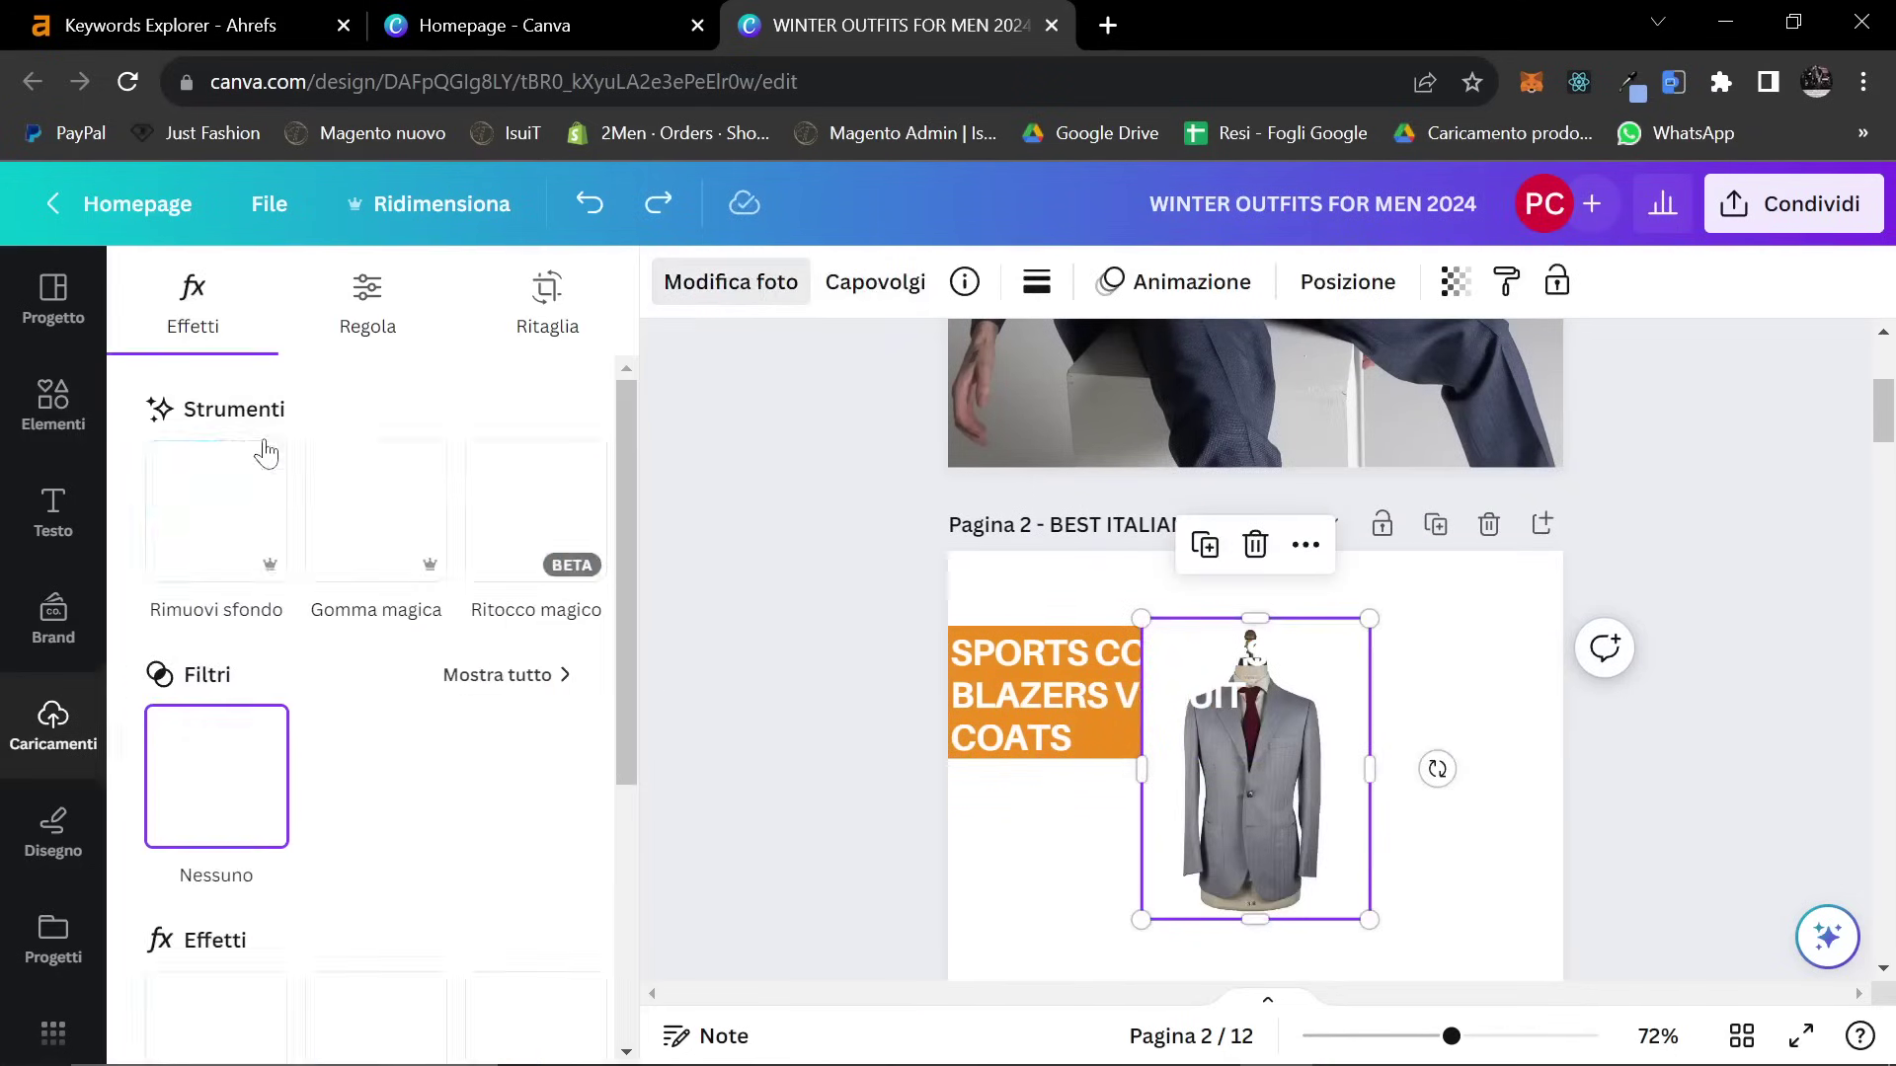
left_click(216, 511)
key("Escape")
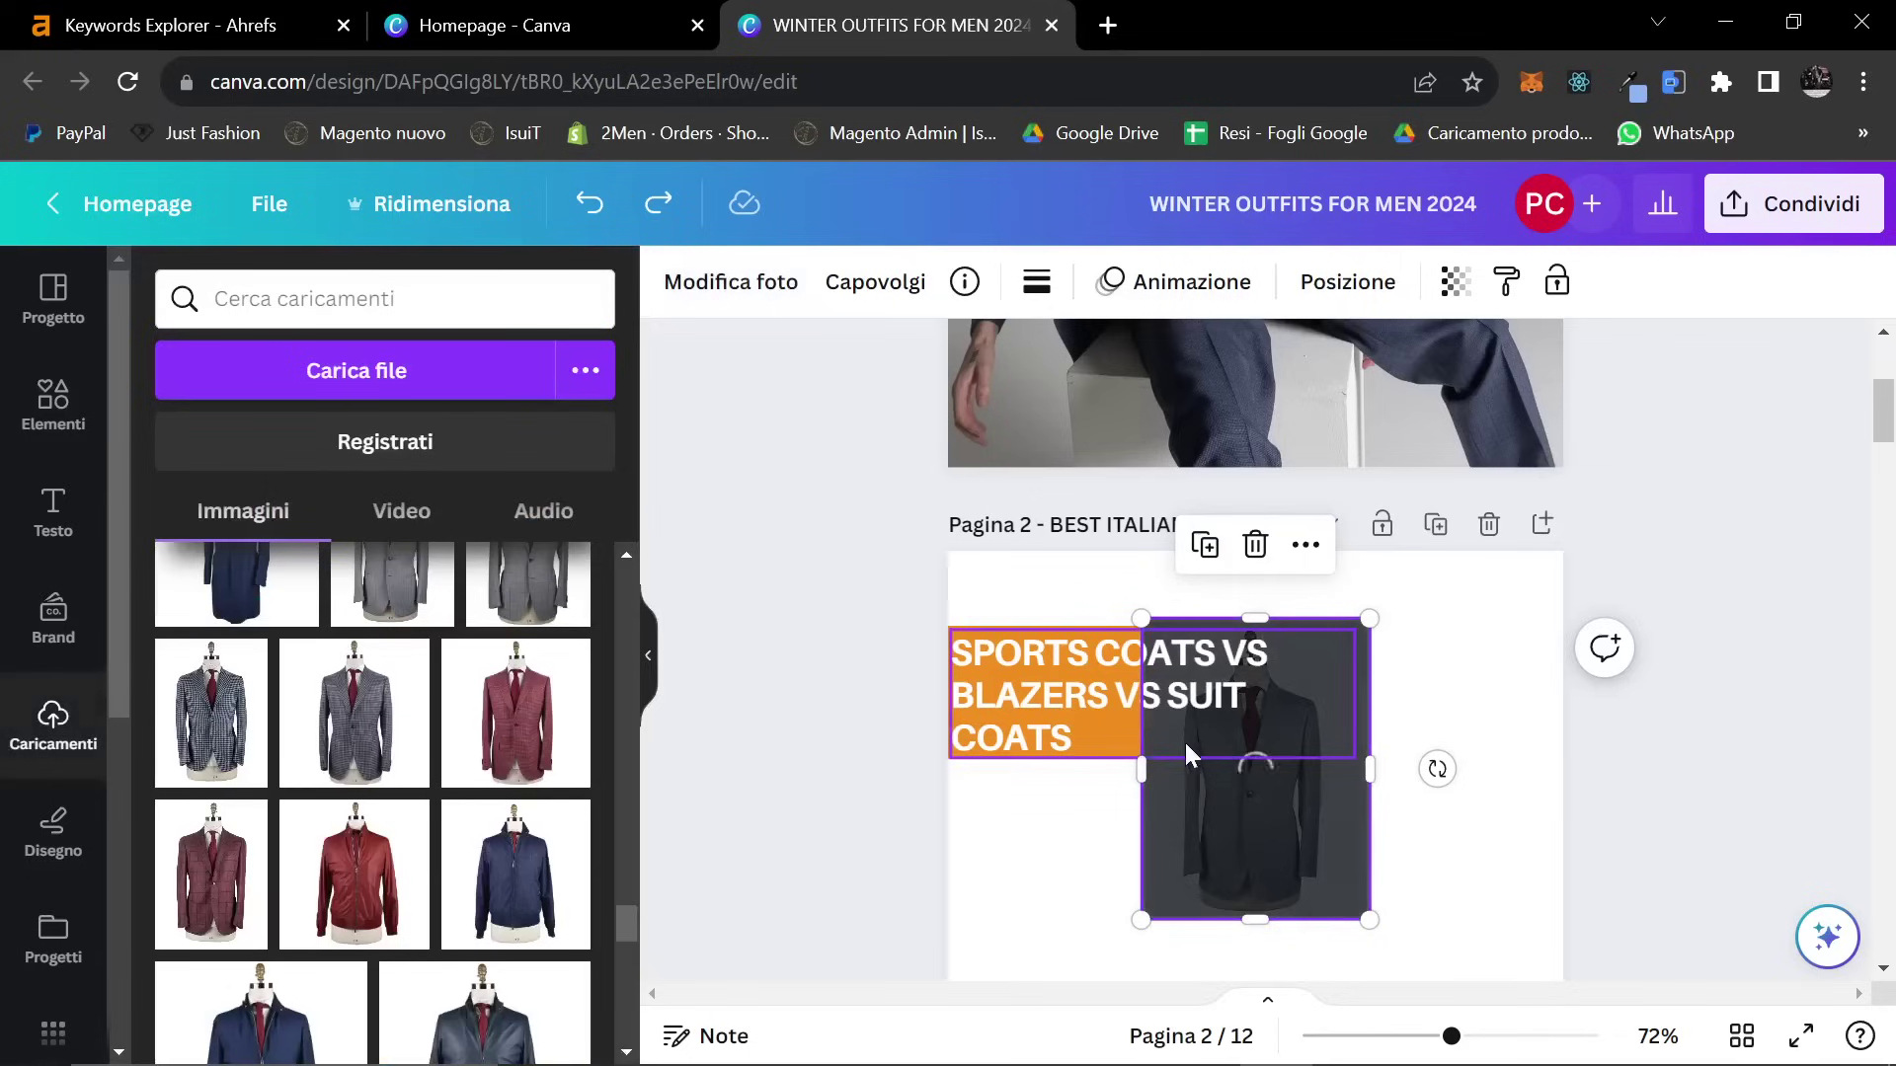
Make page 2's background light yellow and move the jacket right of the title
left_click(1518, 739)
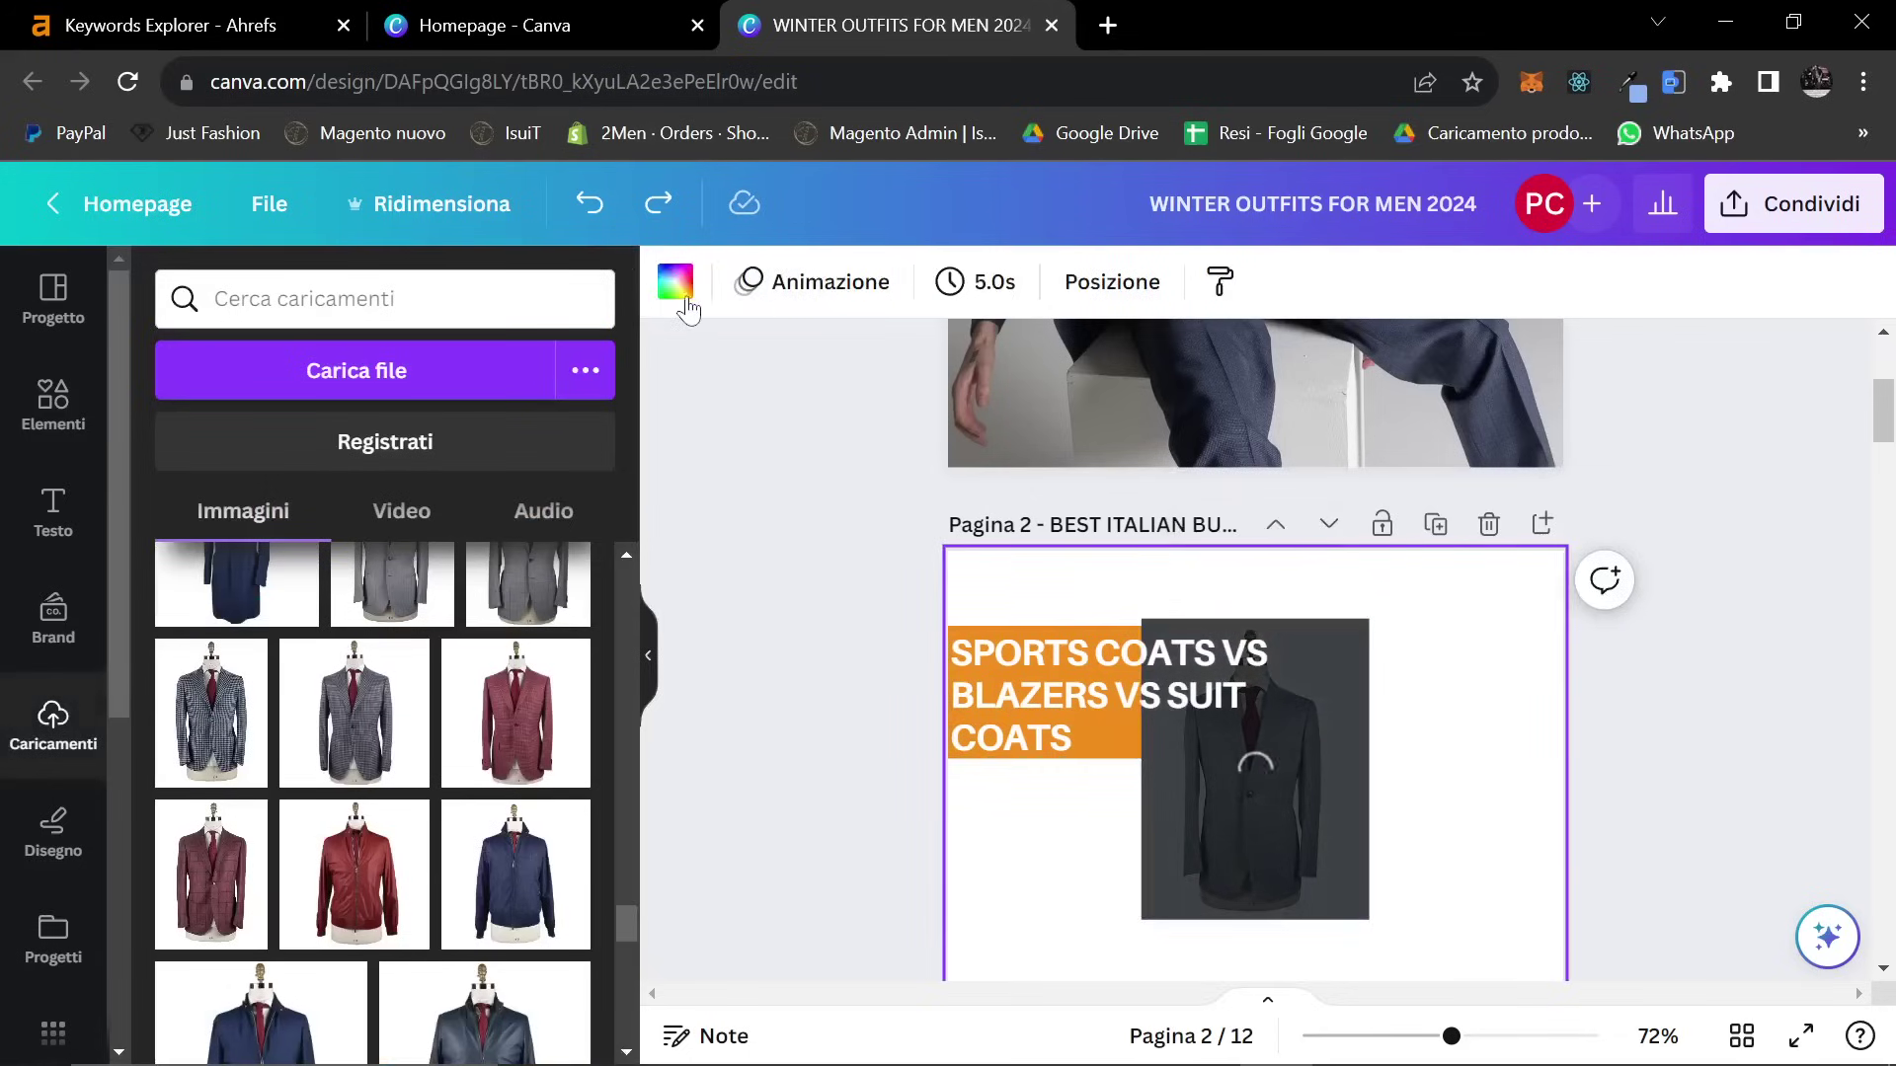
left_click(675, 281)
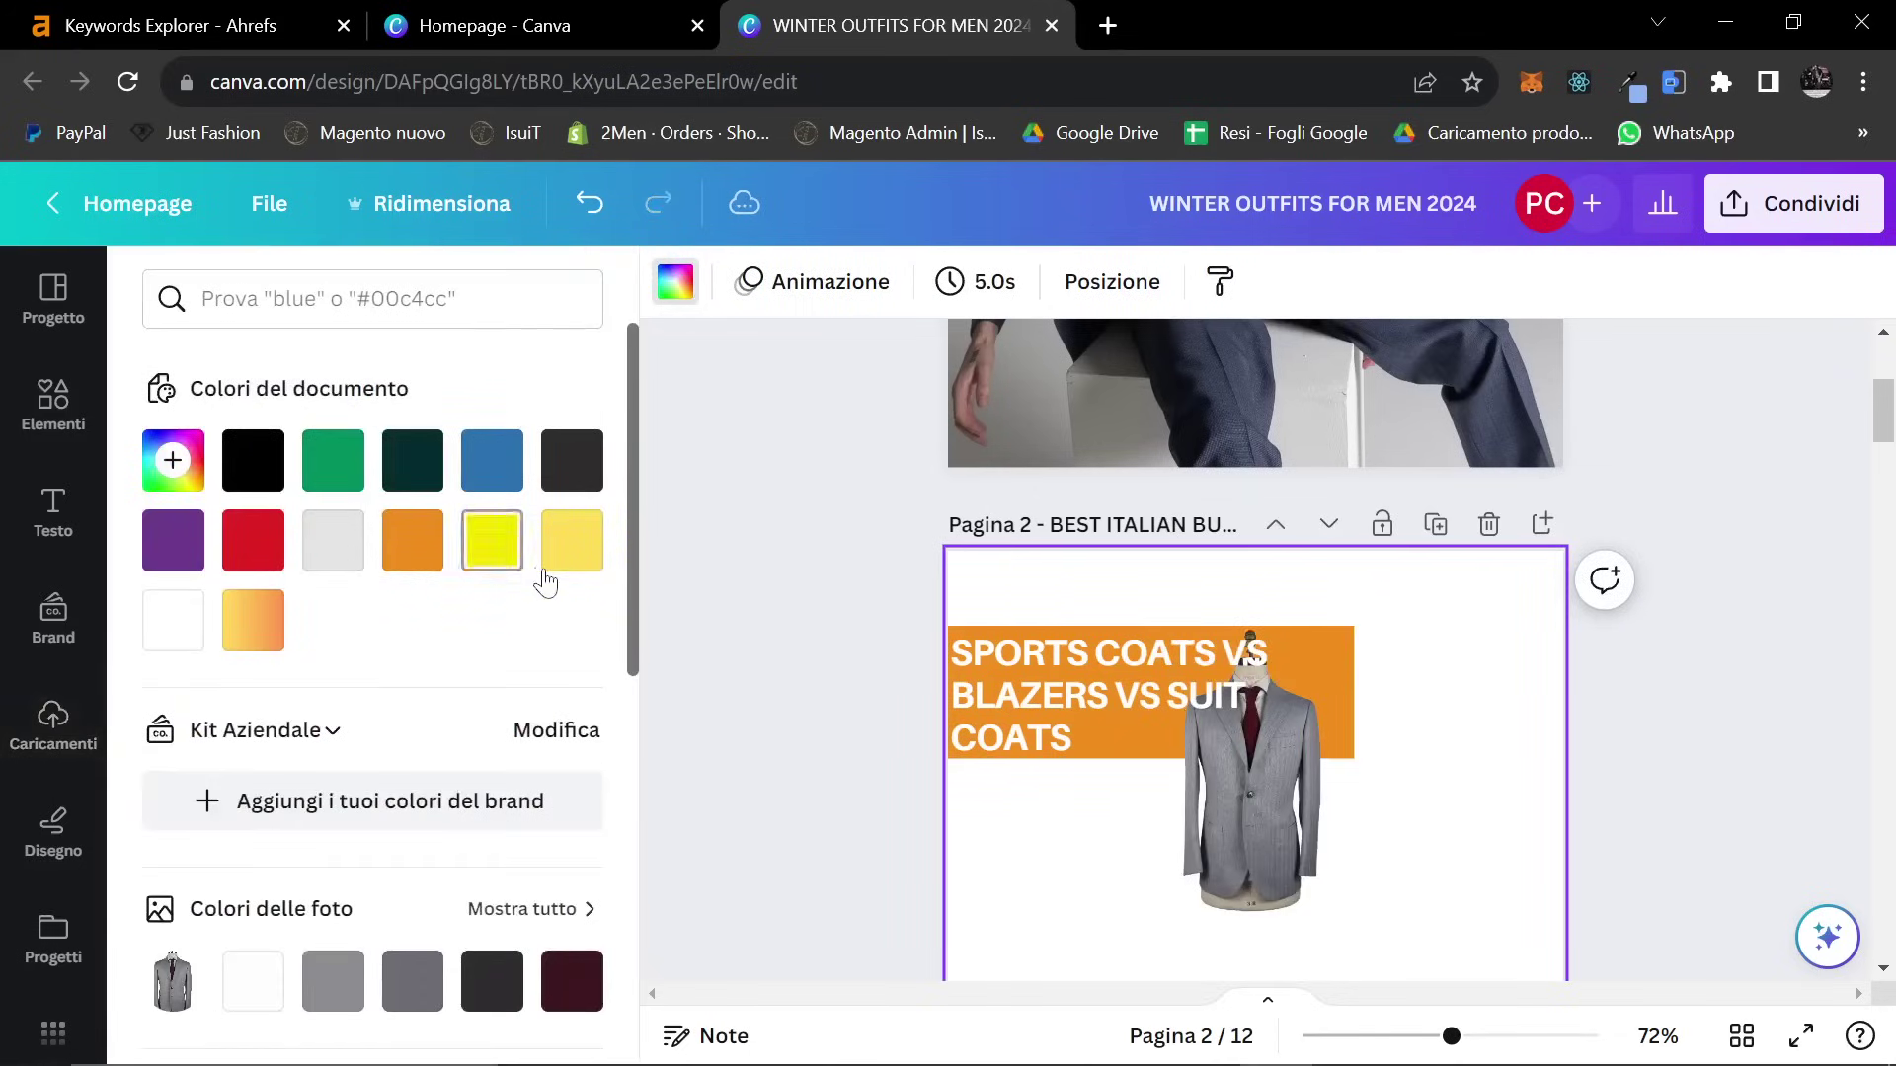
left_click(572, 540)
left_click(1283, 780)
left_click_drag(1284, 780, 1461, 546)
scroll(1715, 667, "up", 2)
left_click(1715, 667)
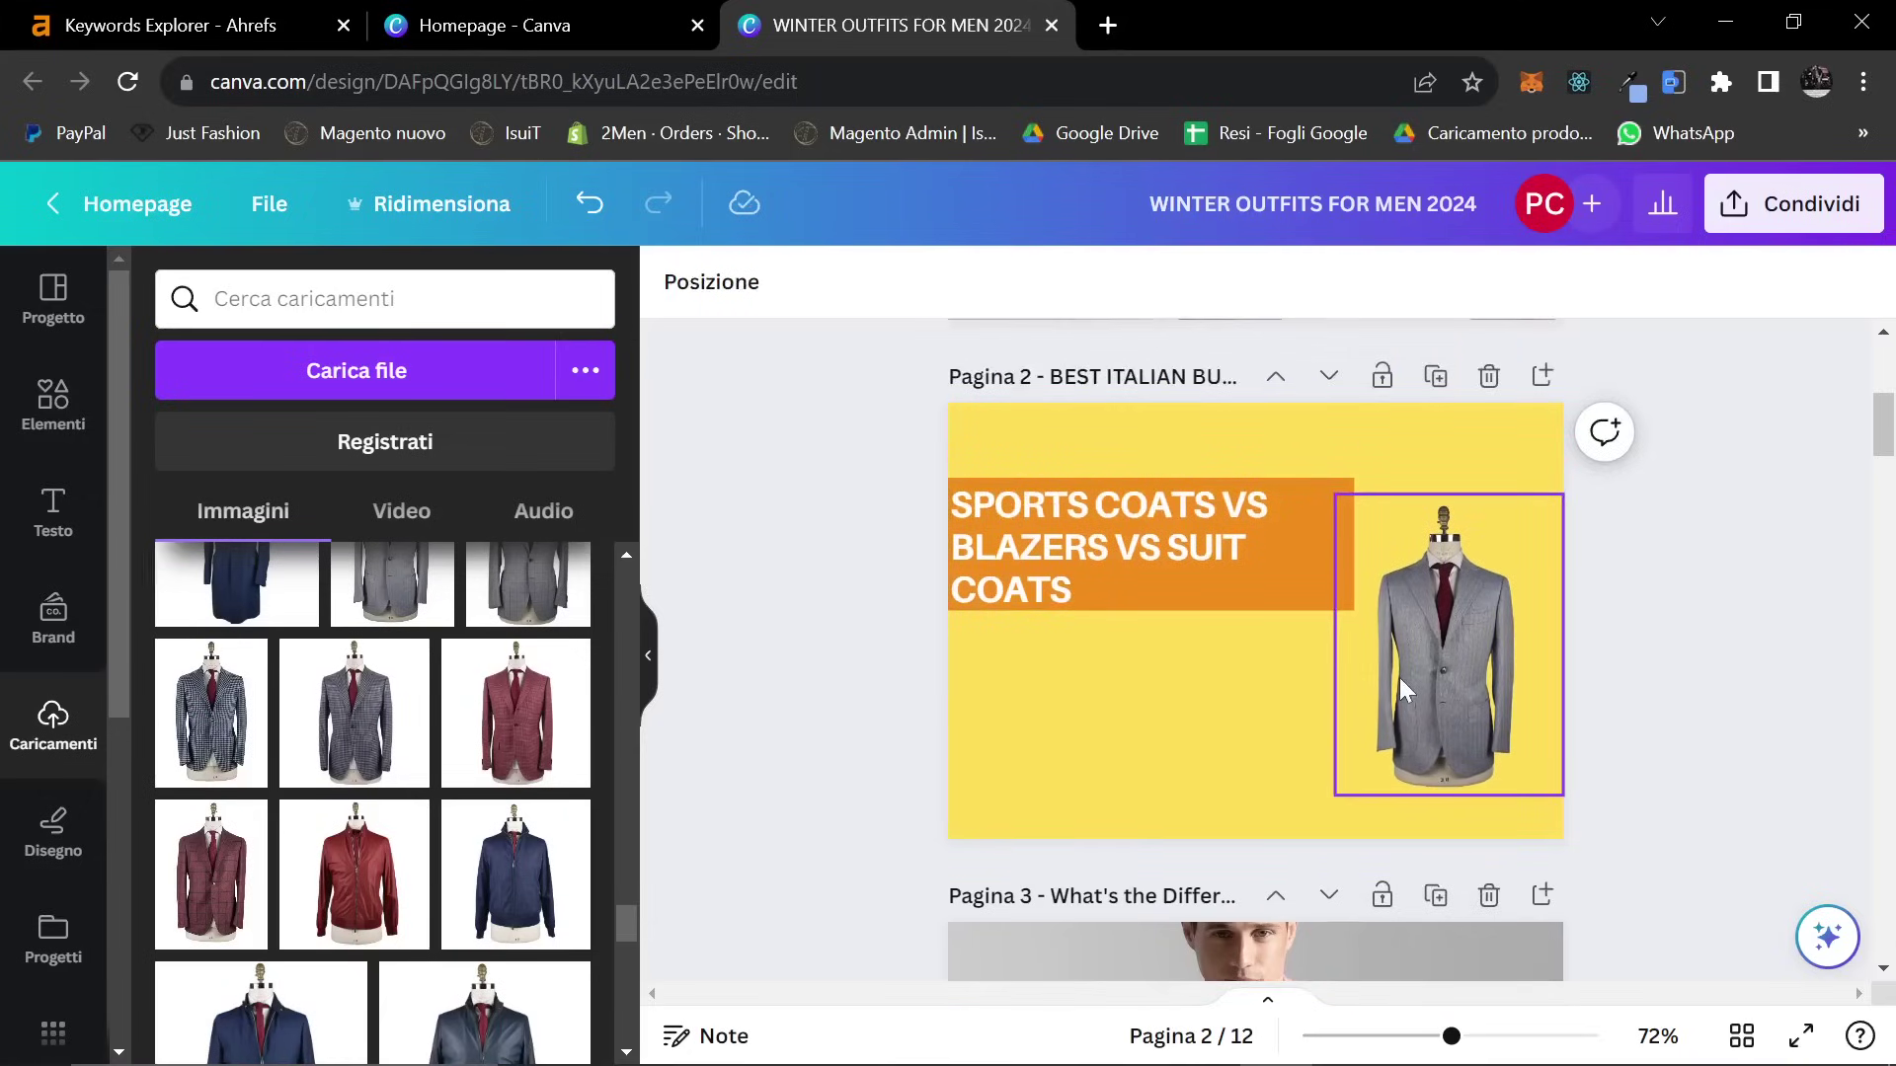
scroll(1168, 584, "down", 5)
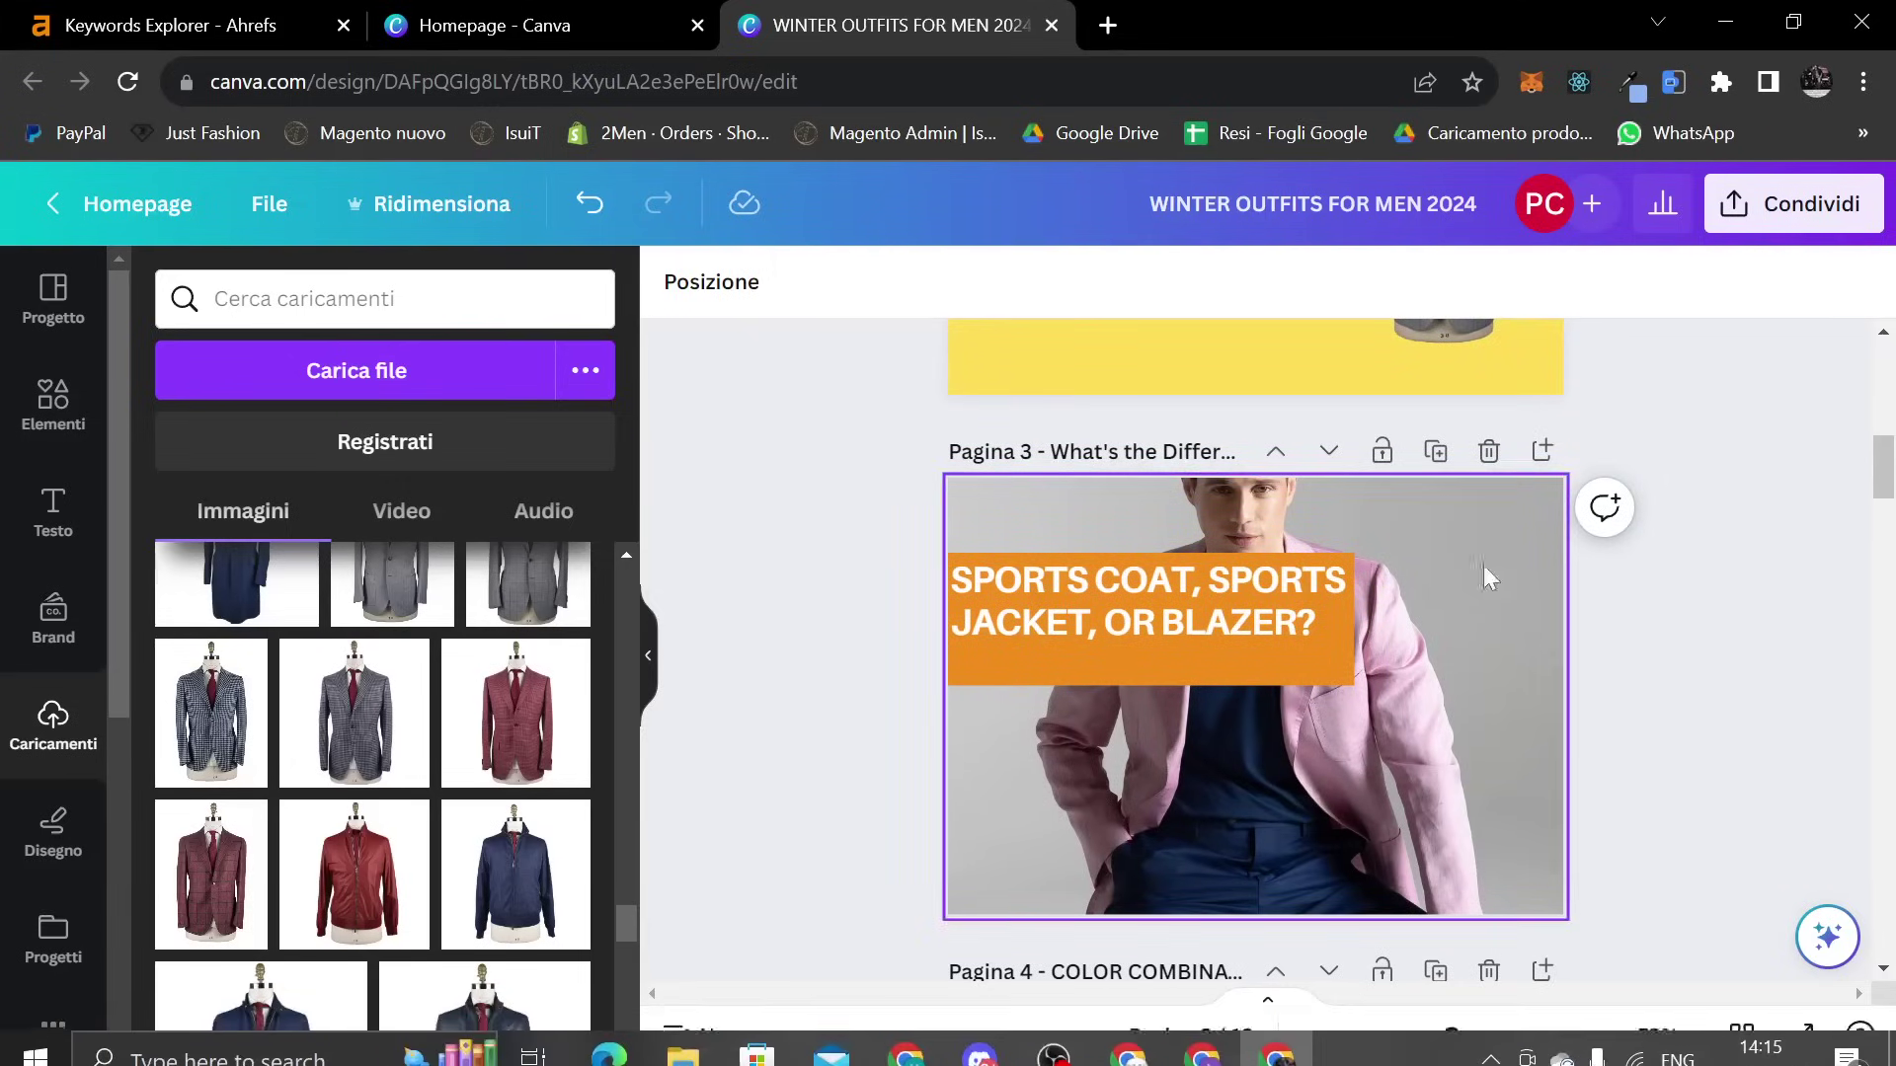
Clear stray characters from ChatGPT's message box and review the pie, bar and line coat charts
key("alt+Tab")
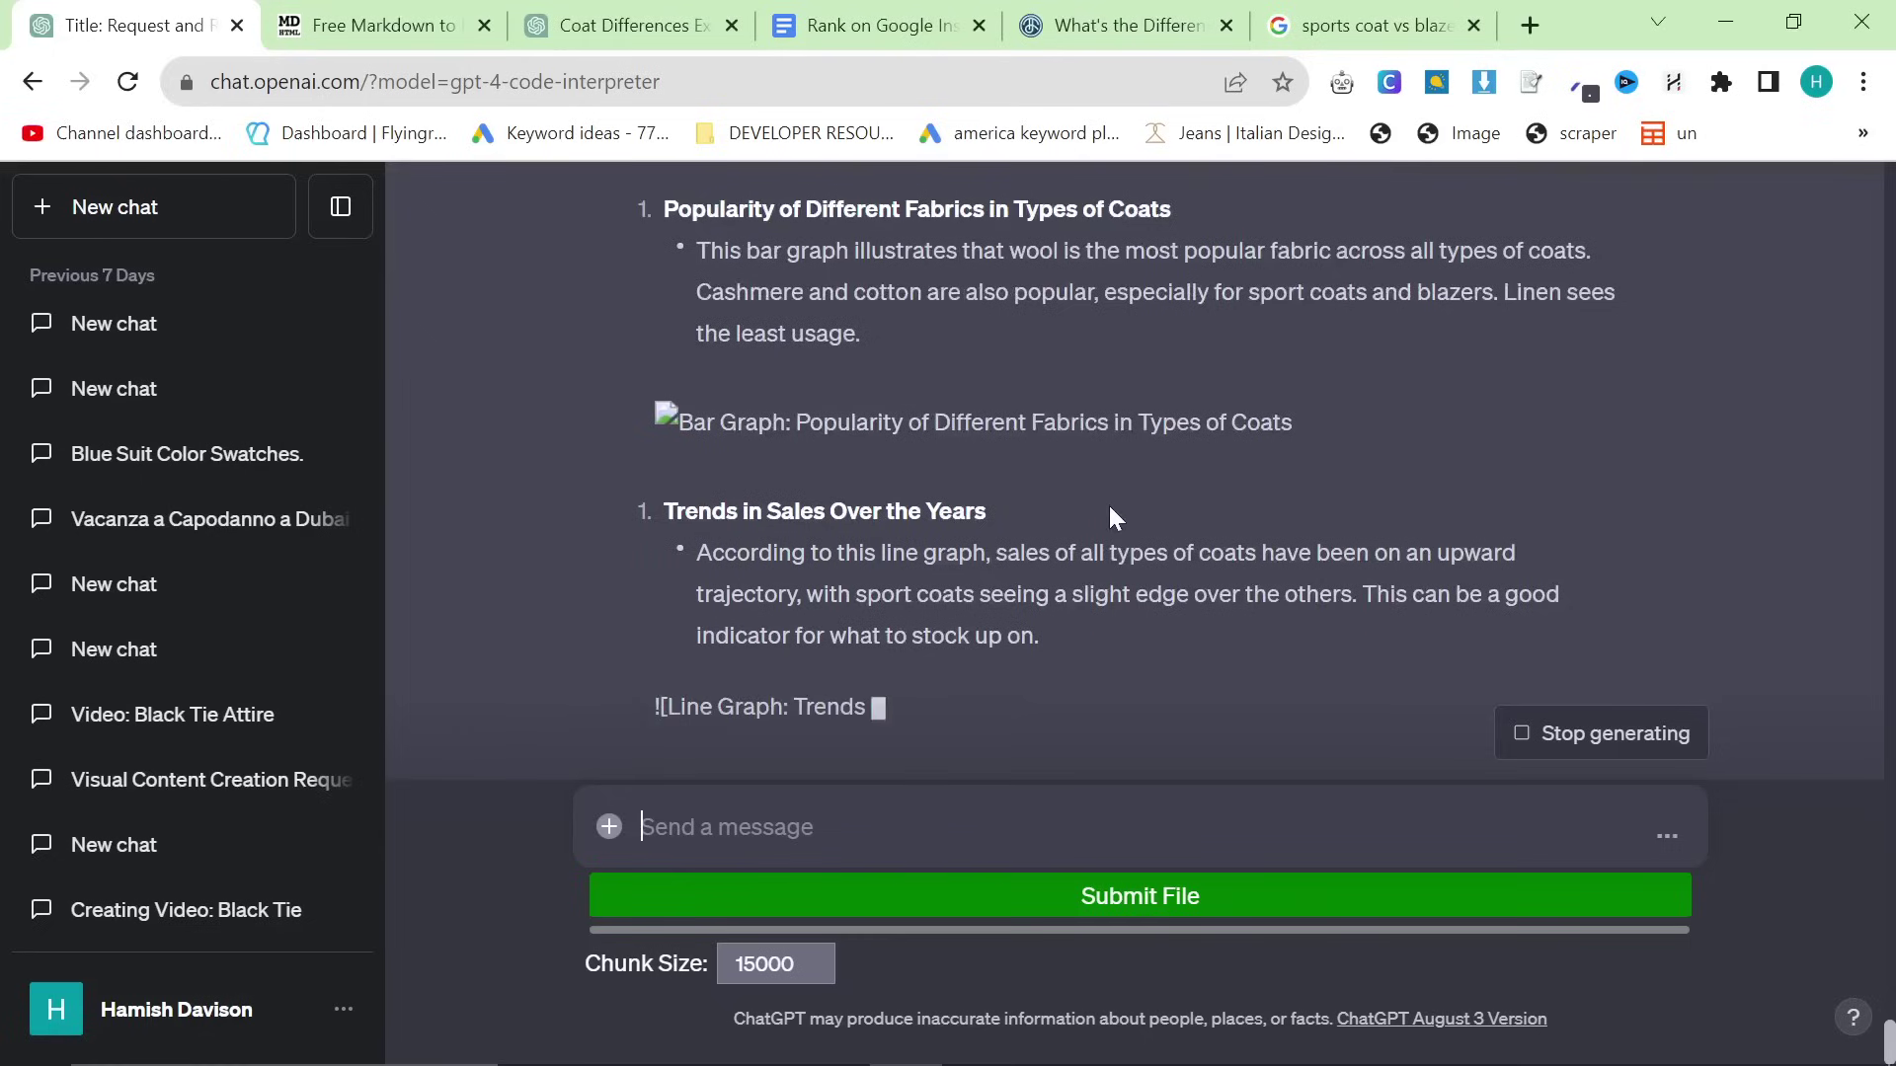
type("``")
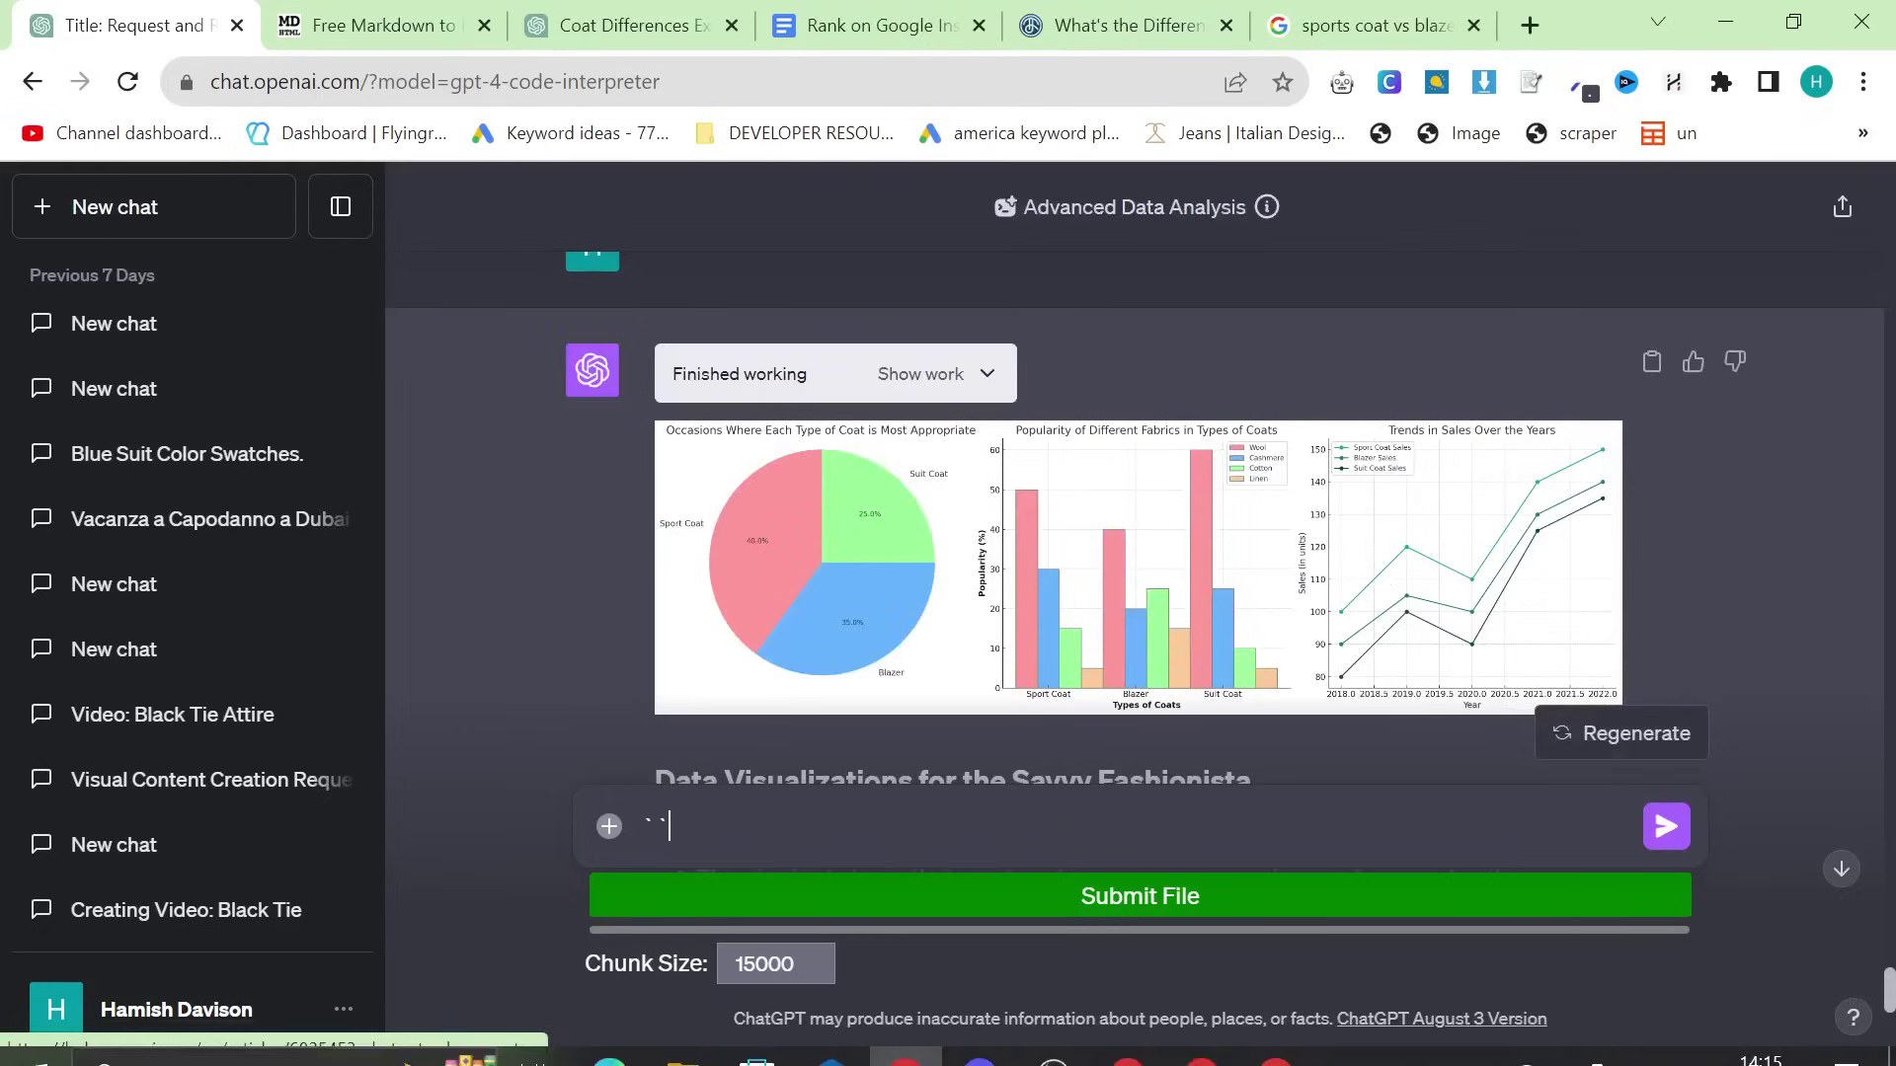
key("BackSpace")
key("BackSpace")
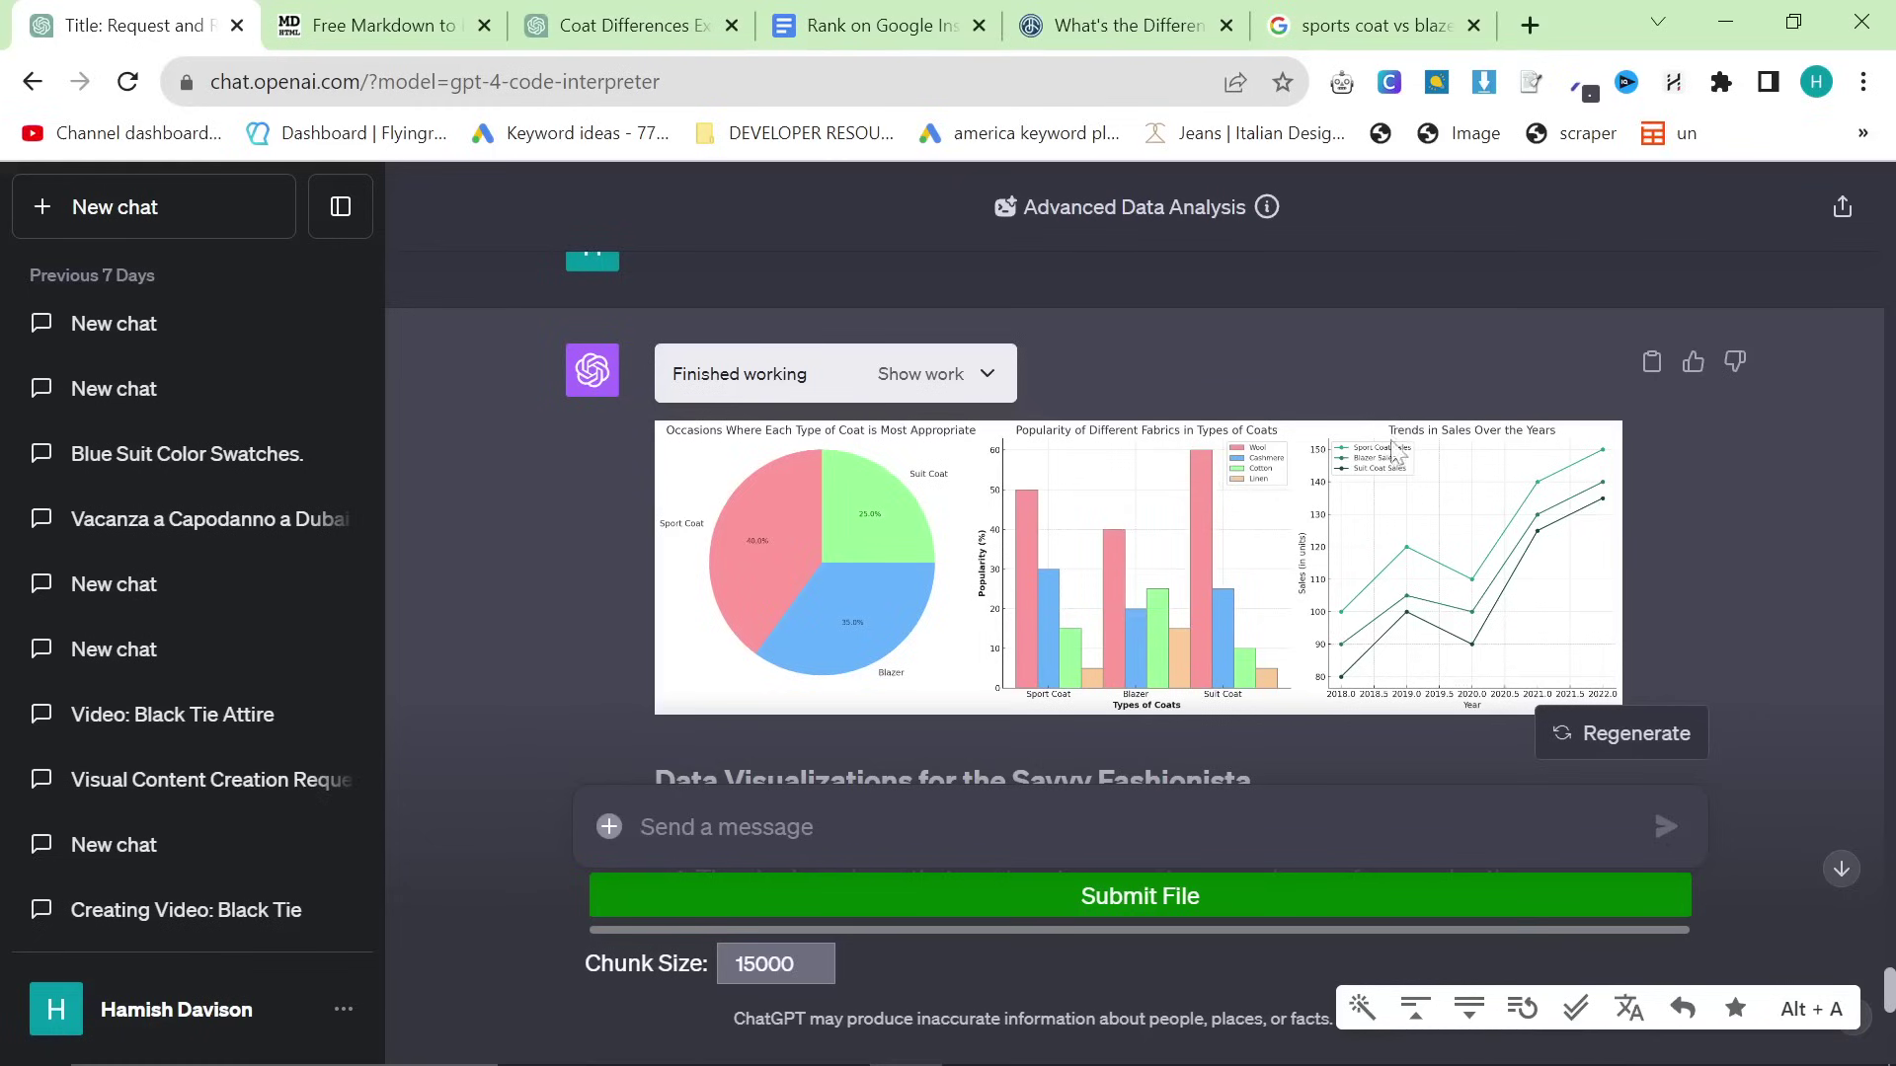
scroll(1419, 541, "down", 4)
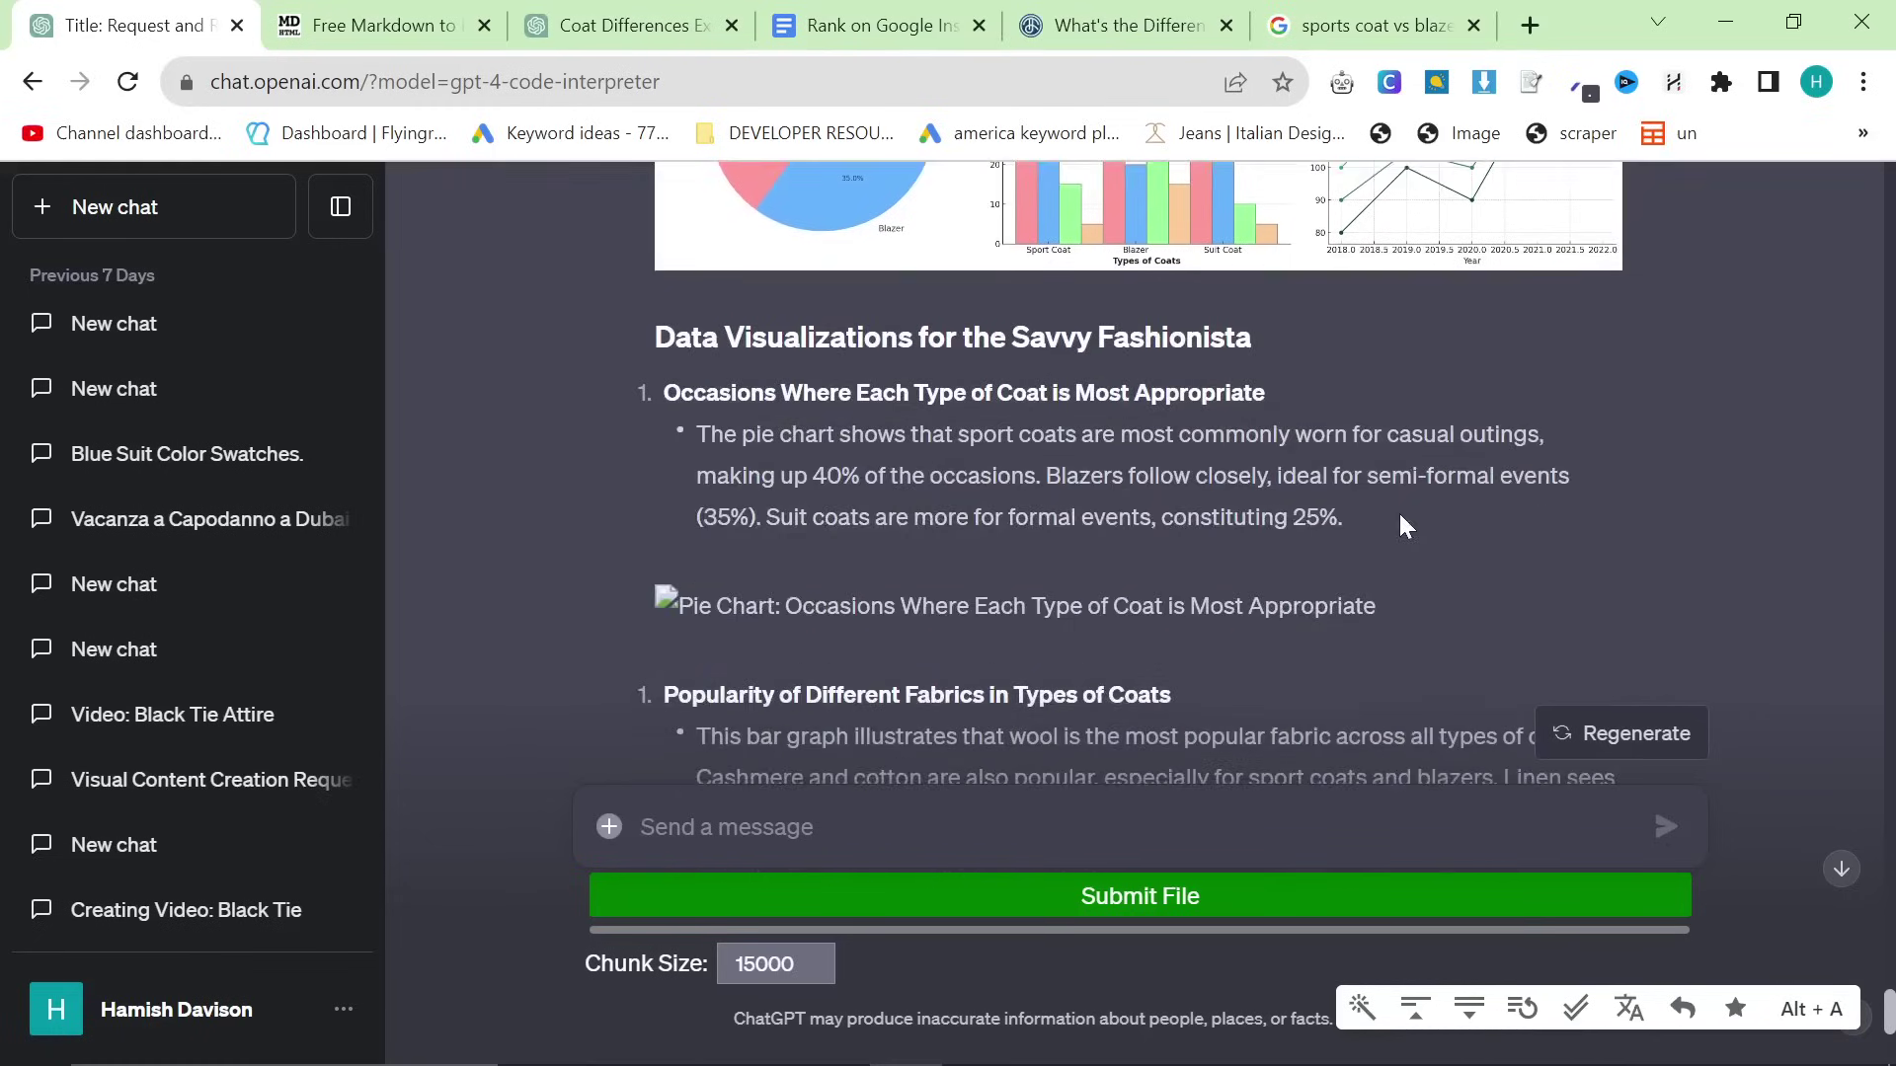
scroll(1406, 526, "up", 5)
scroll(1406, 525, "down", 10)
scroll(1492, 505, "up", 10)
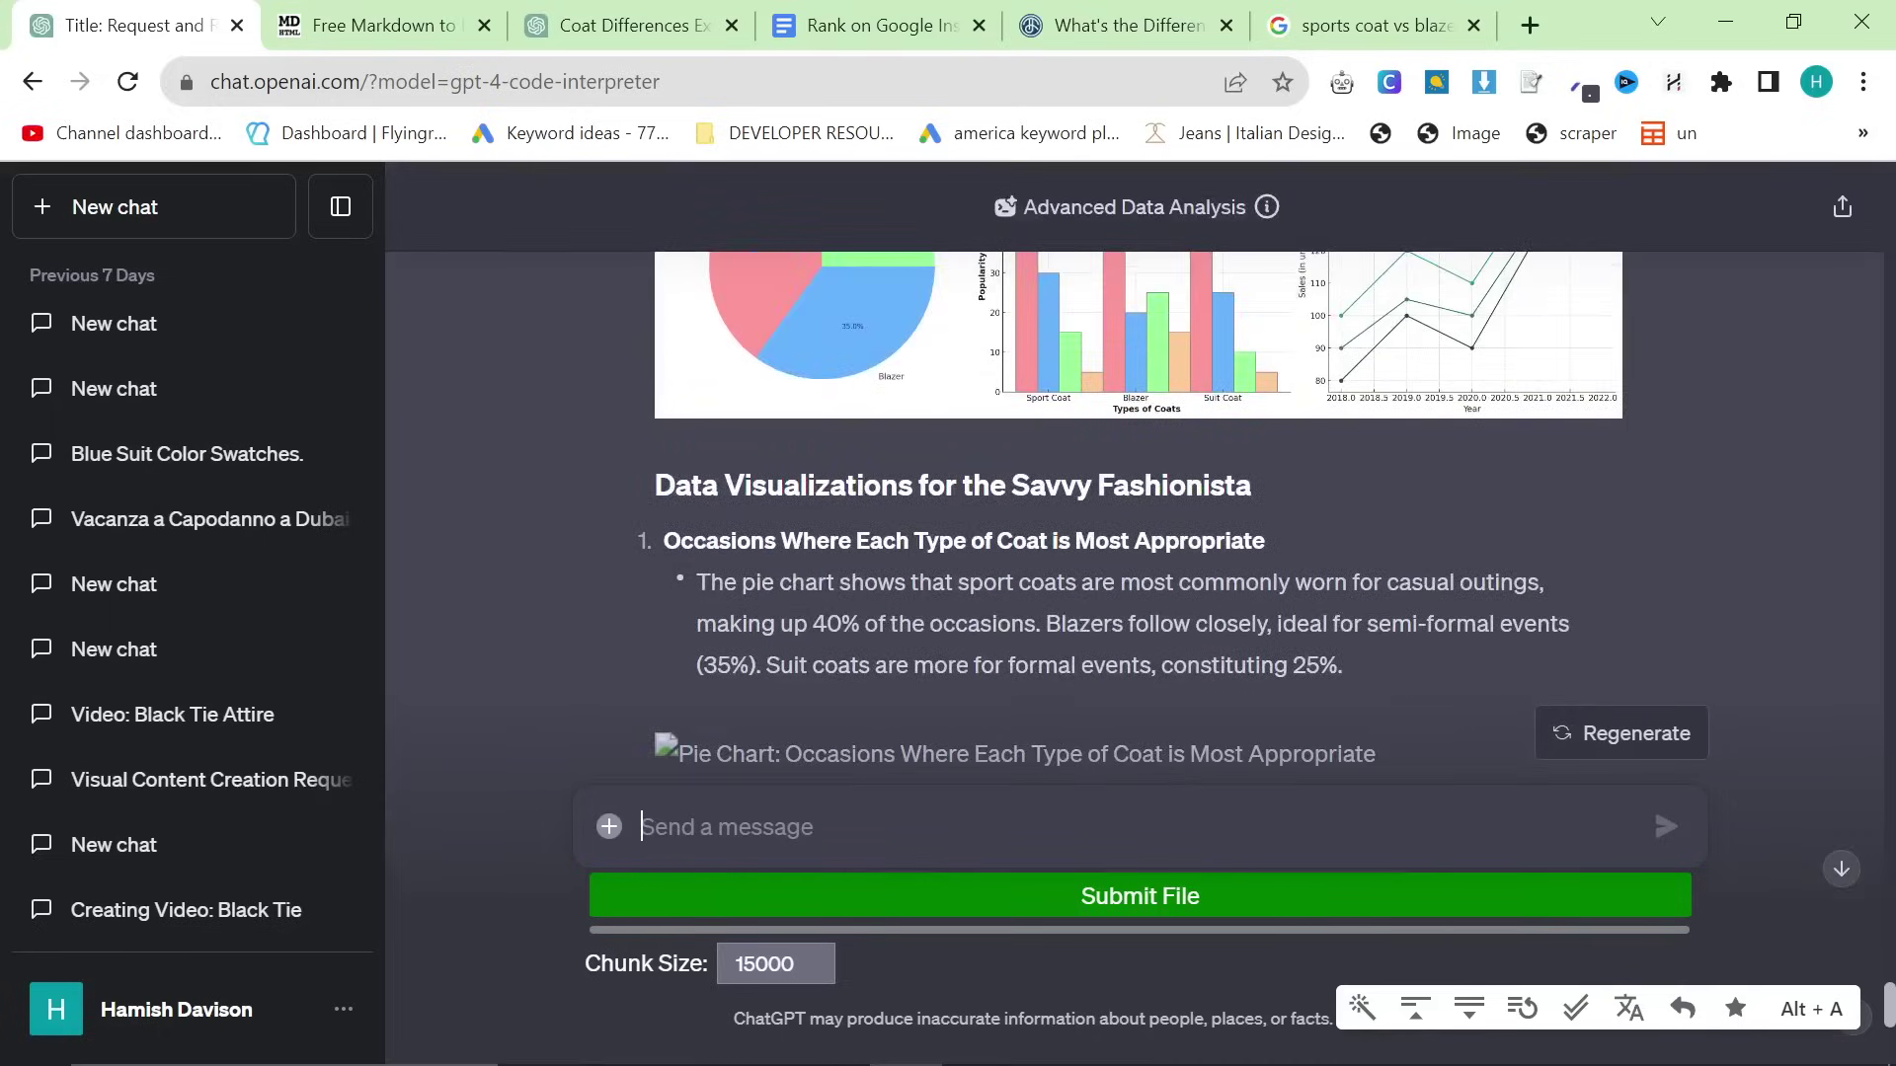
Save the chart image as 'data about sports coats vs blazers.png' and open it from downloads
right_click(1454, 528)
left_click(1521, 590)
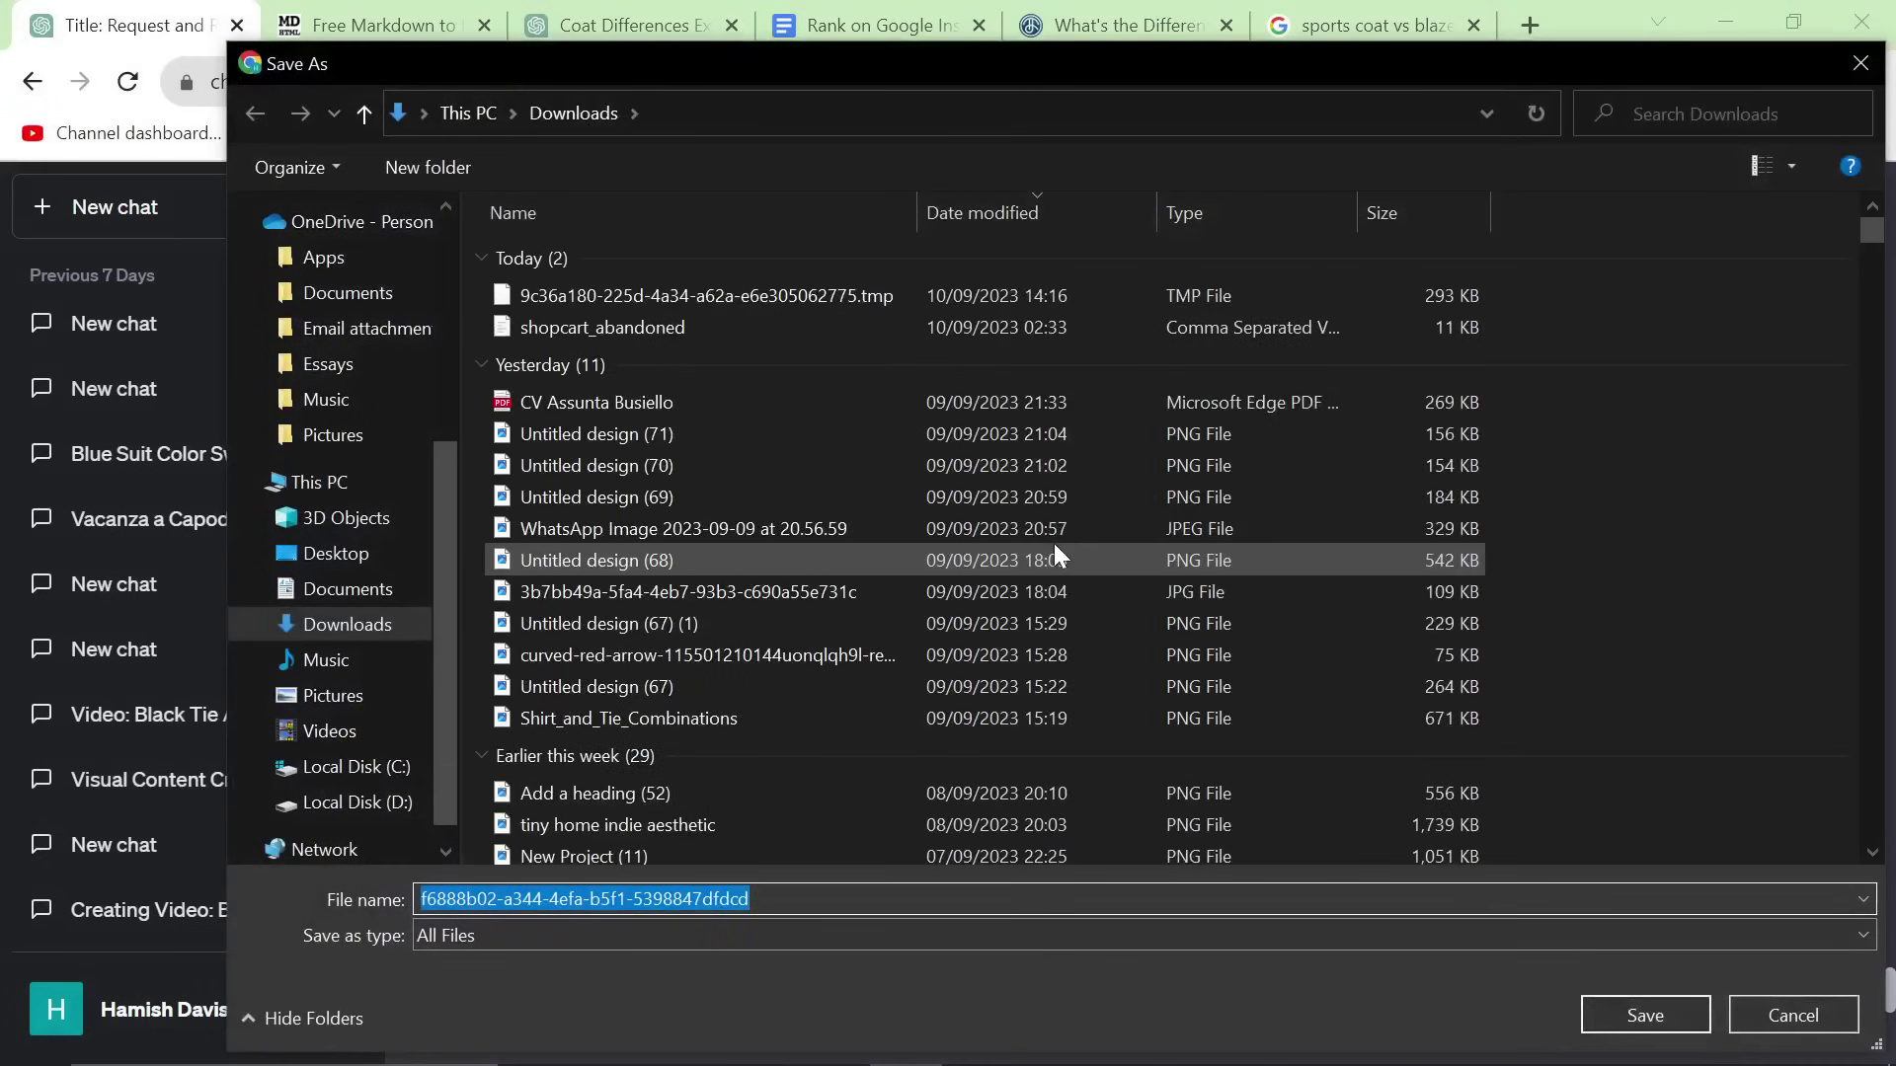
type("data about sports coats")
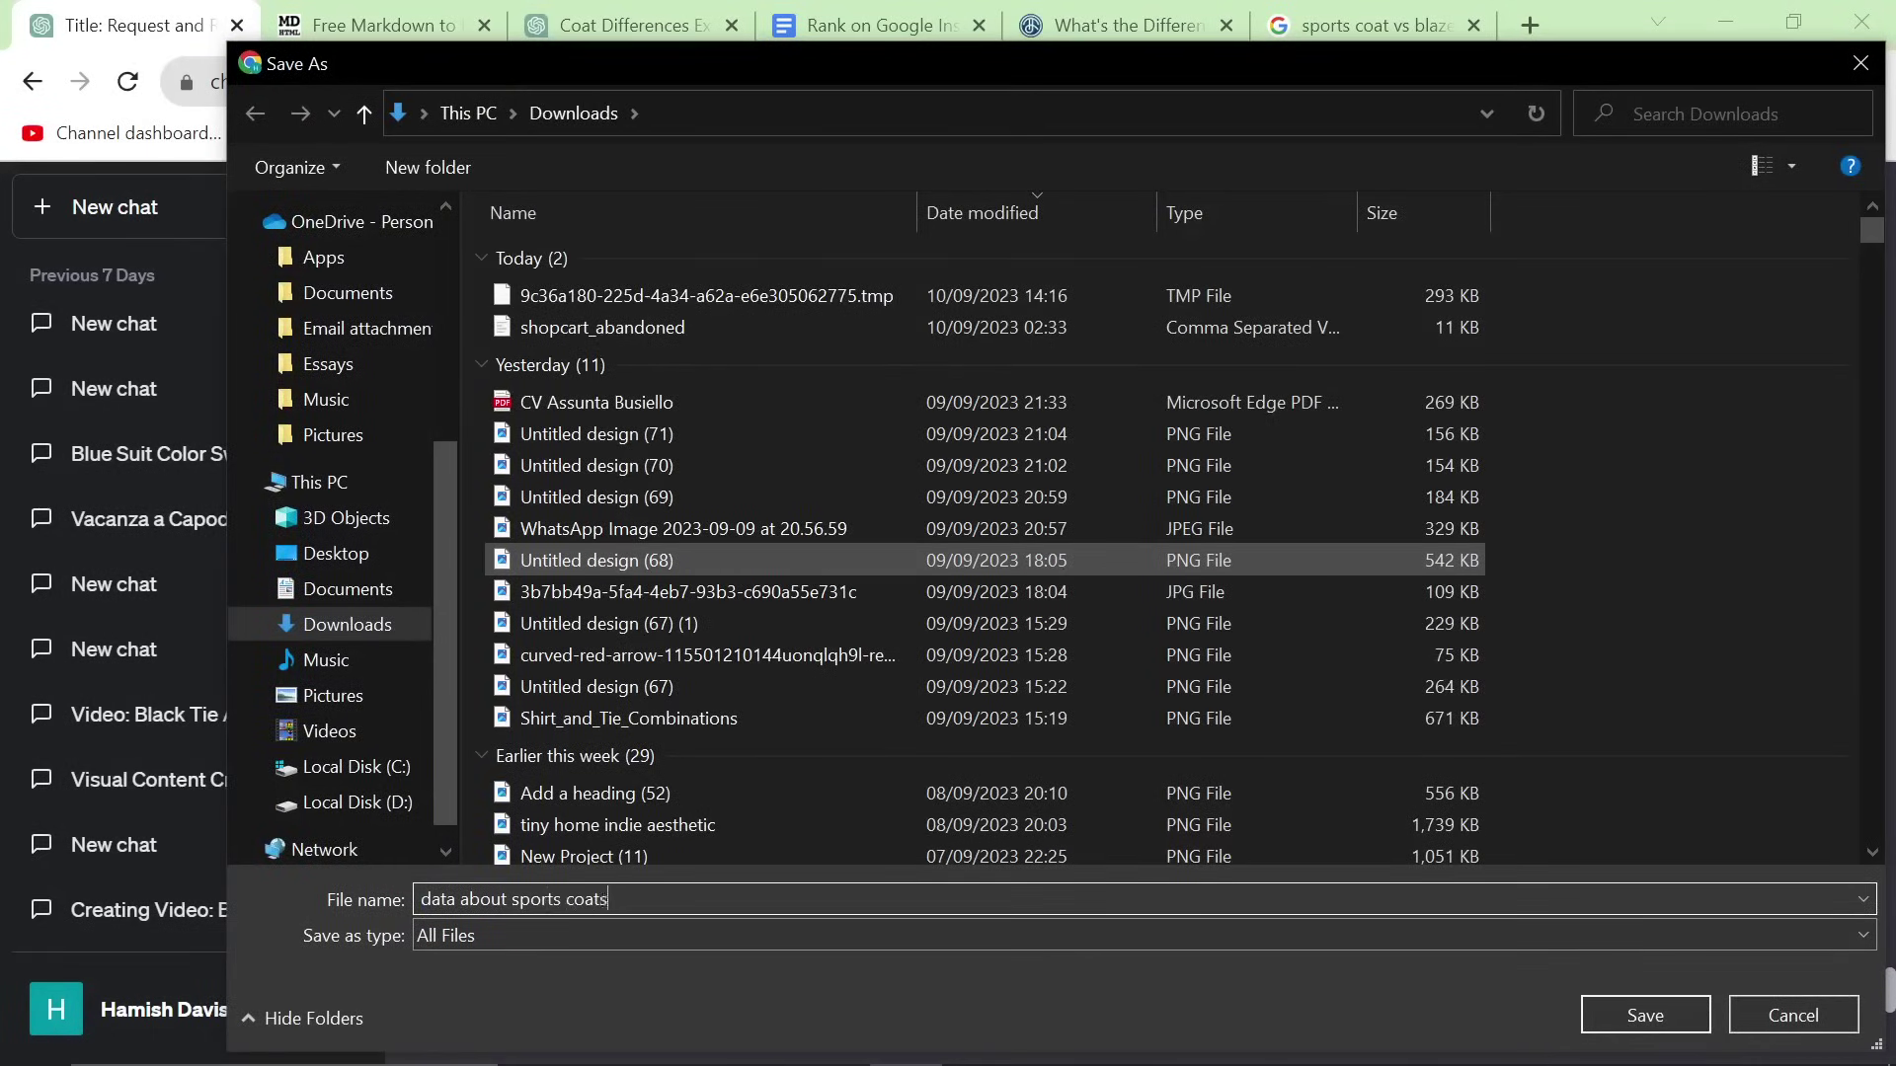
type(" vs blazers.png")
key("Return")
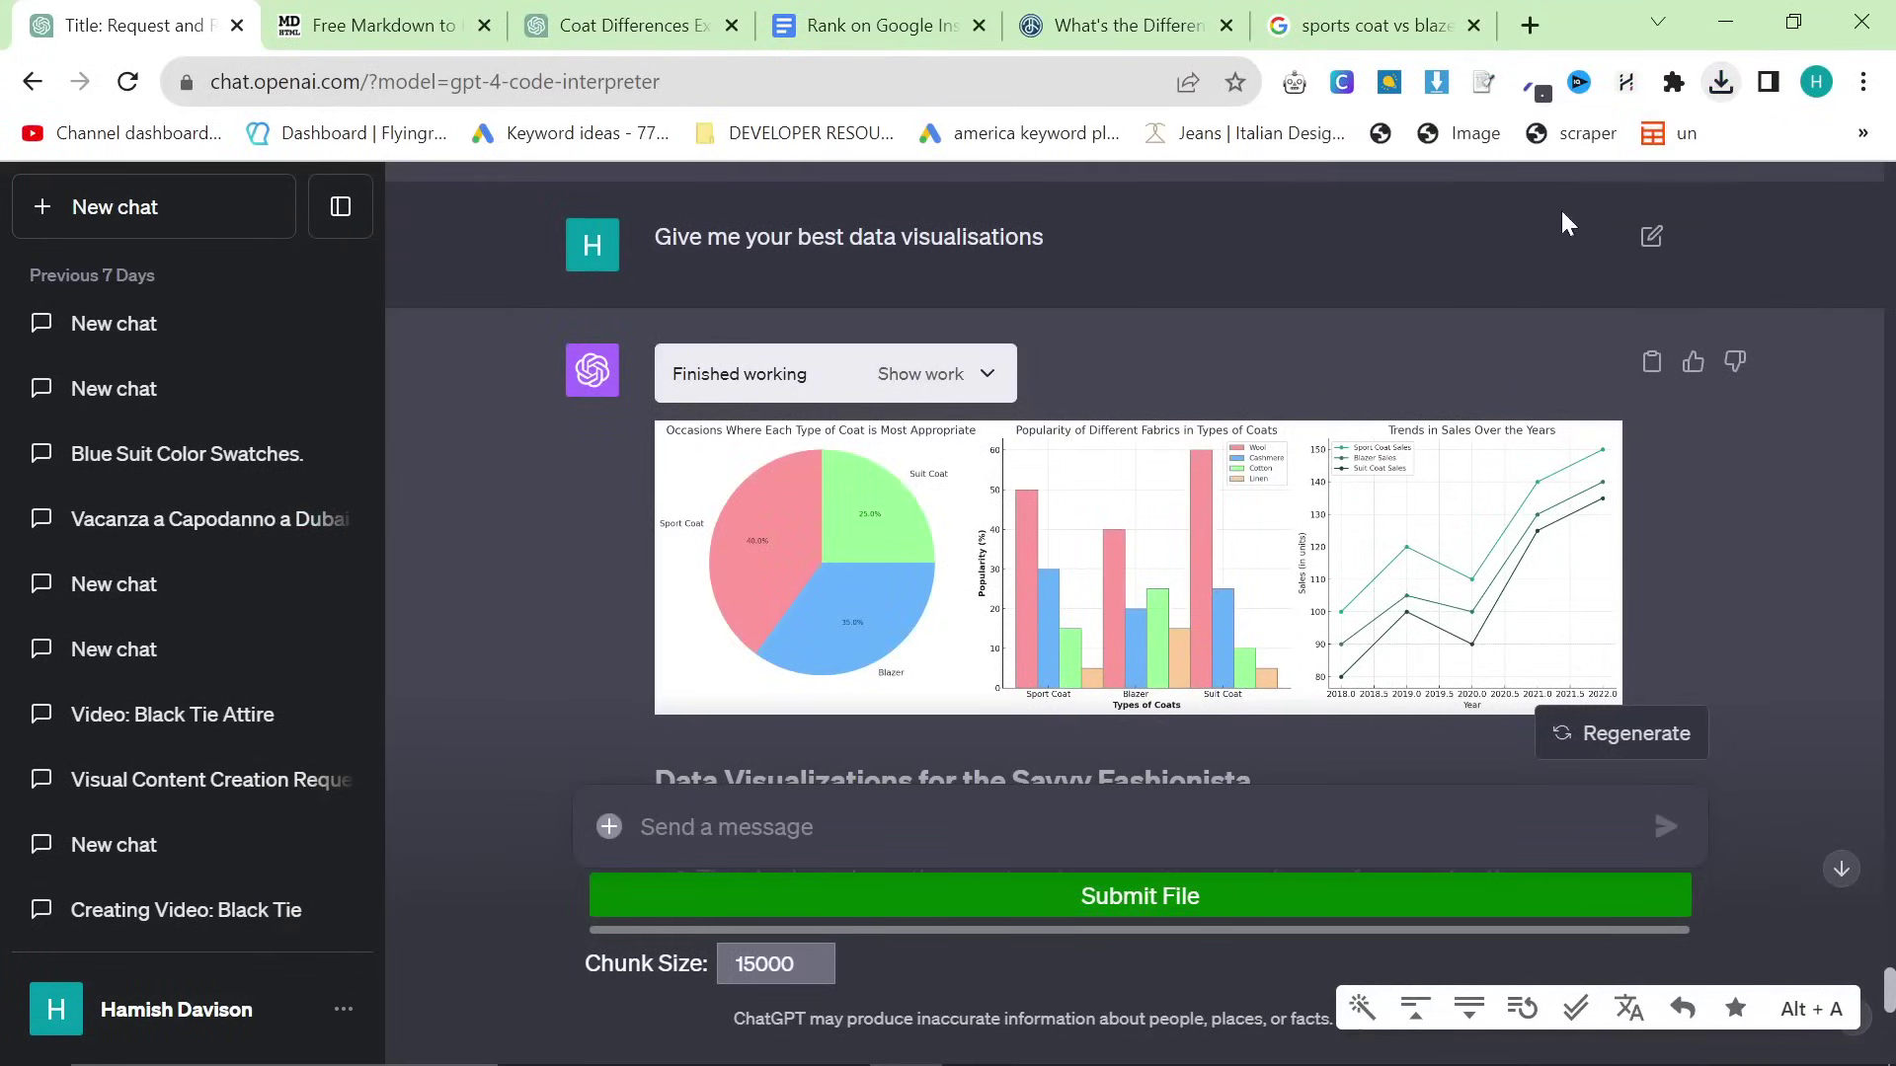
left_click(1720, 81)
left_click(1471, 235)
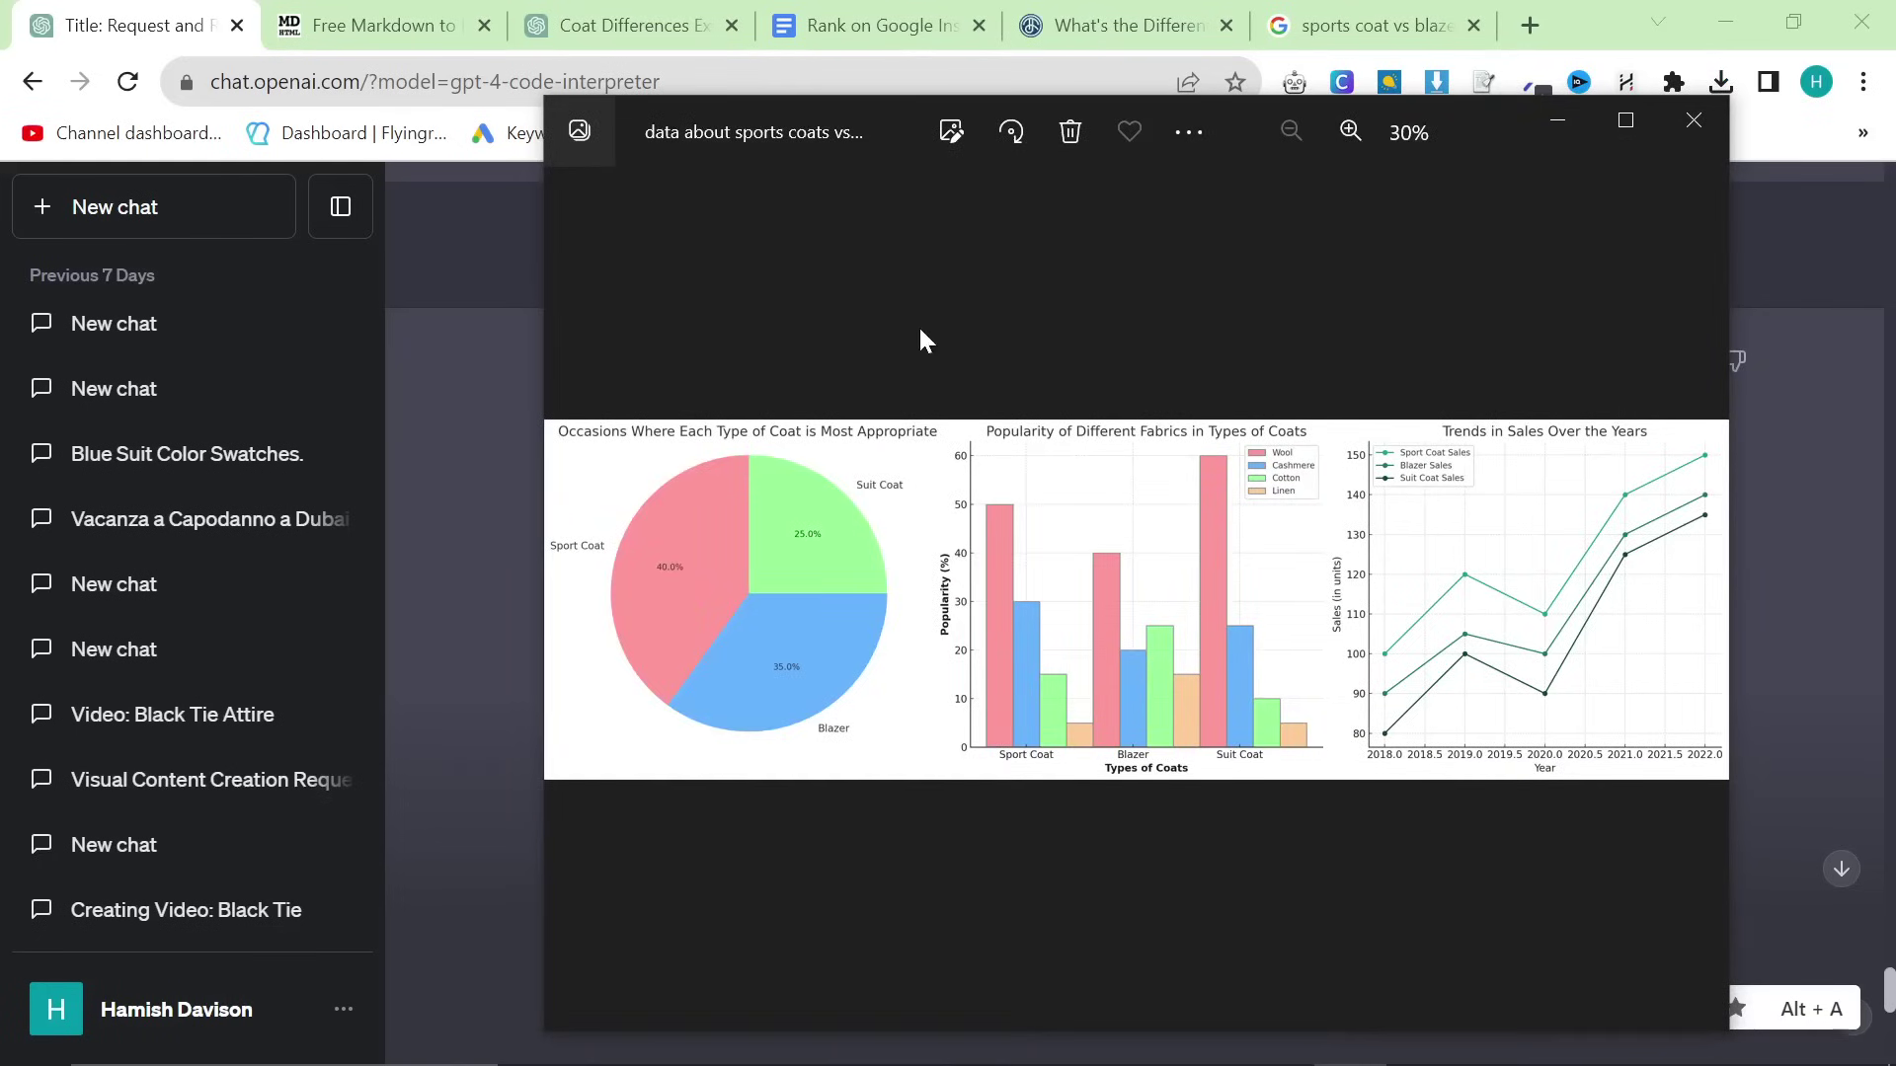
left_click_drag(910, 128, 658, 80)
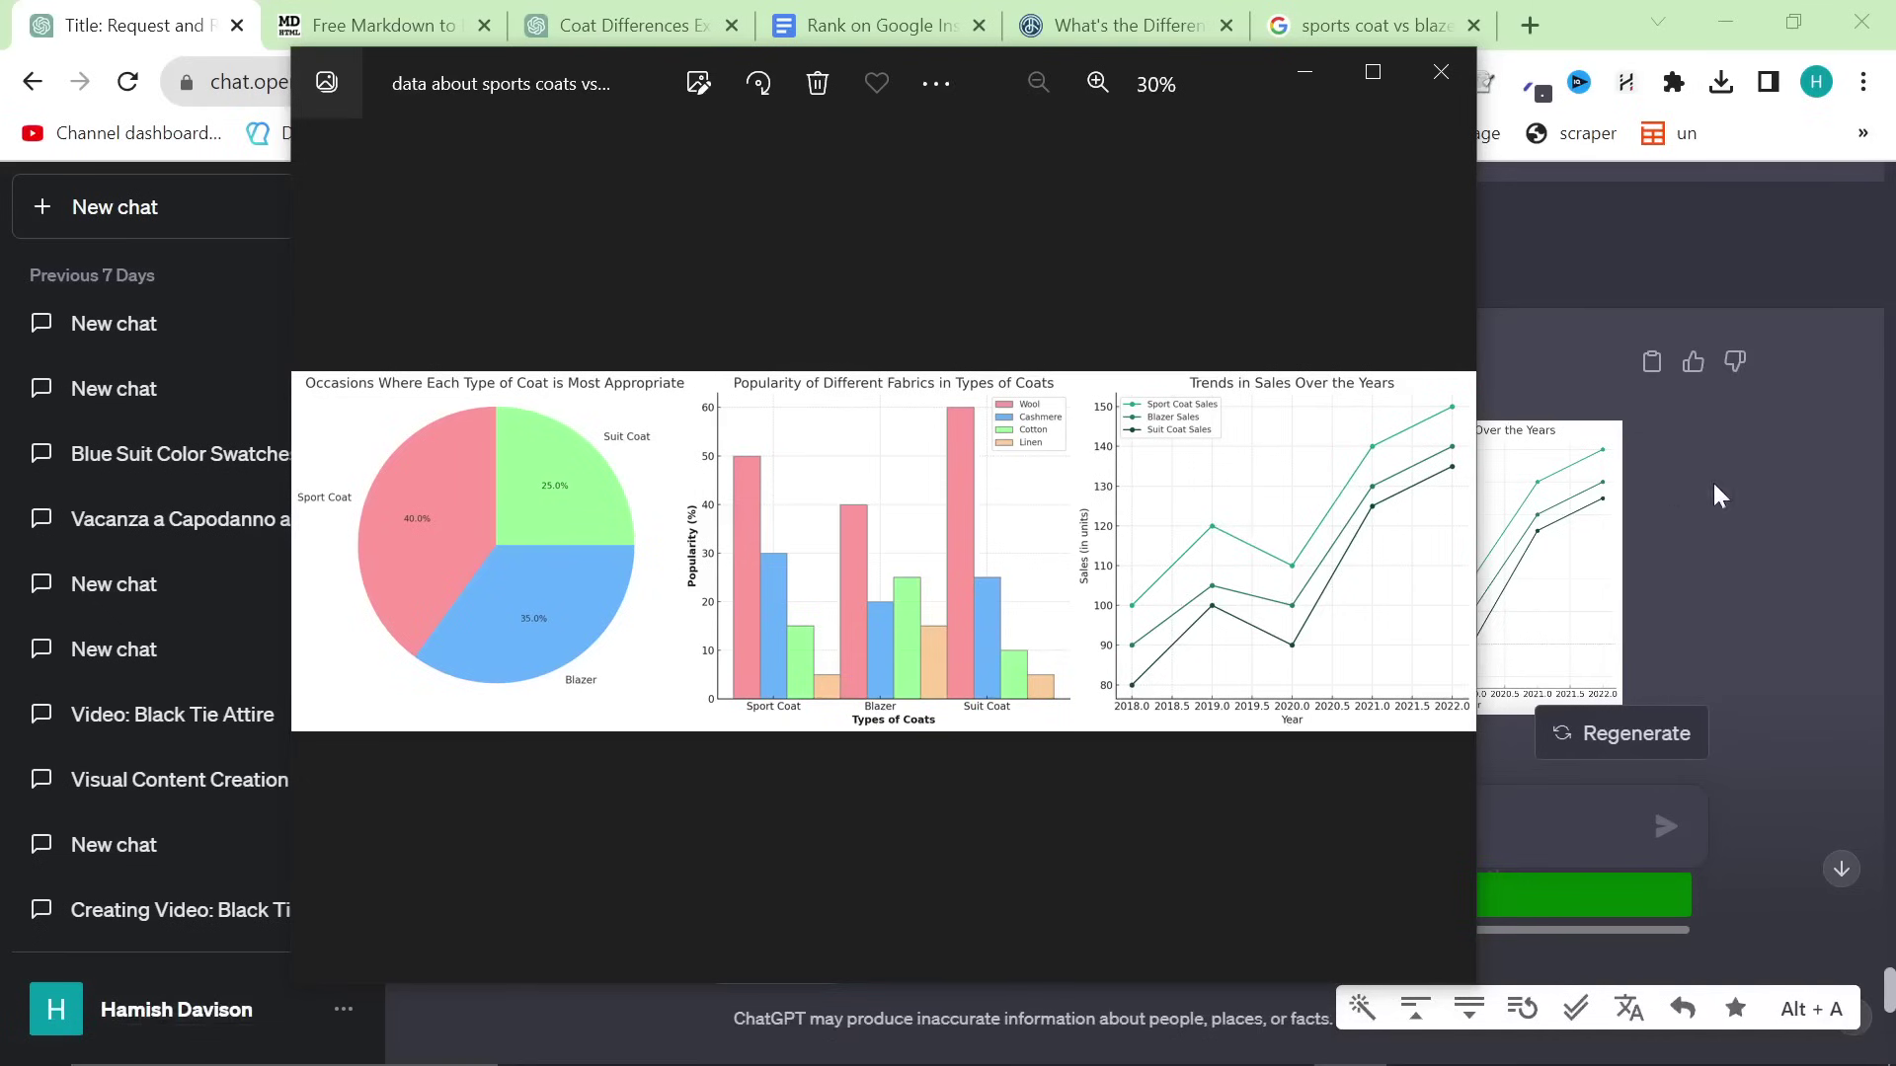
Scroll through ChatGPT's chart explanations, then return to the Markdown to HTML Converter
left_click(1765, 501)
scroll(1765, 501, "down", 6)
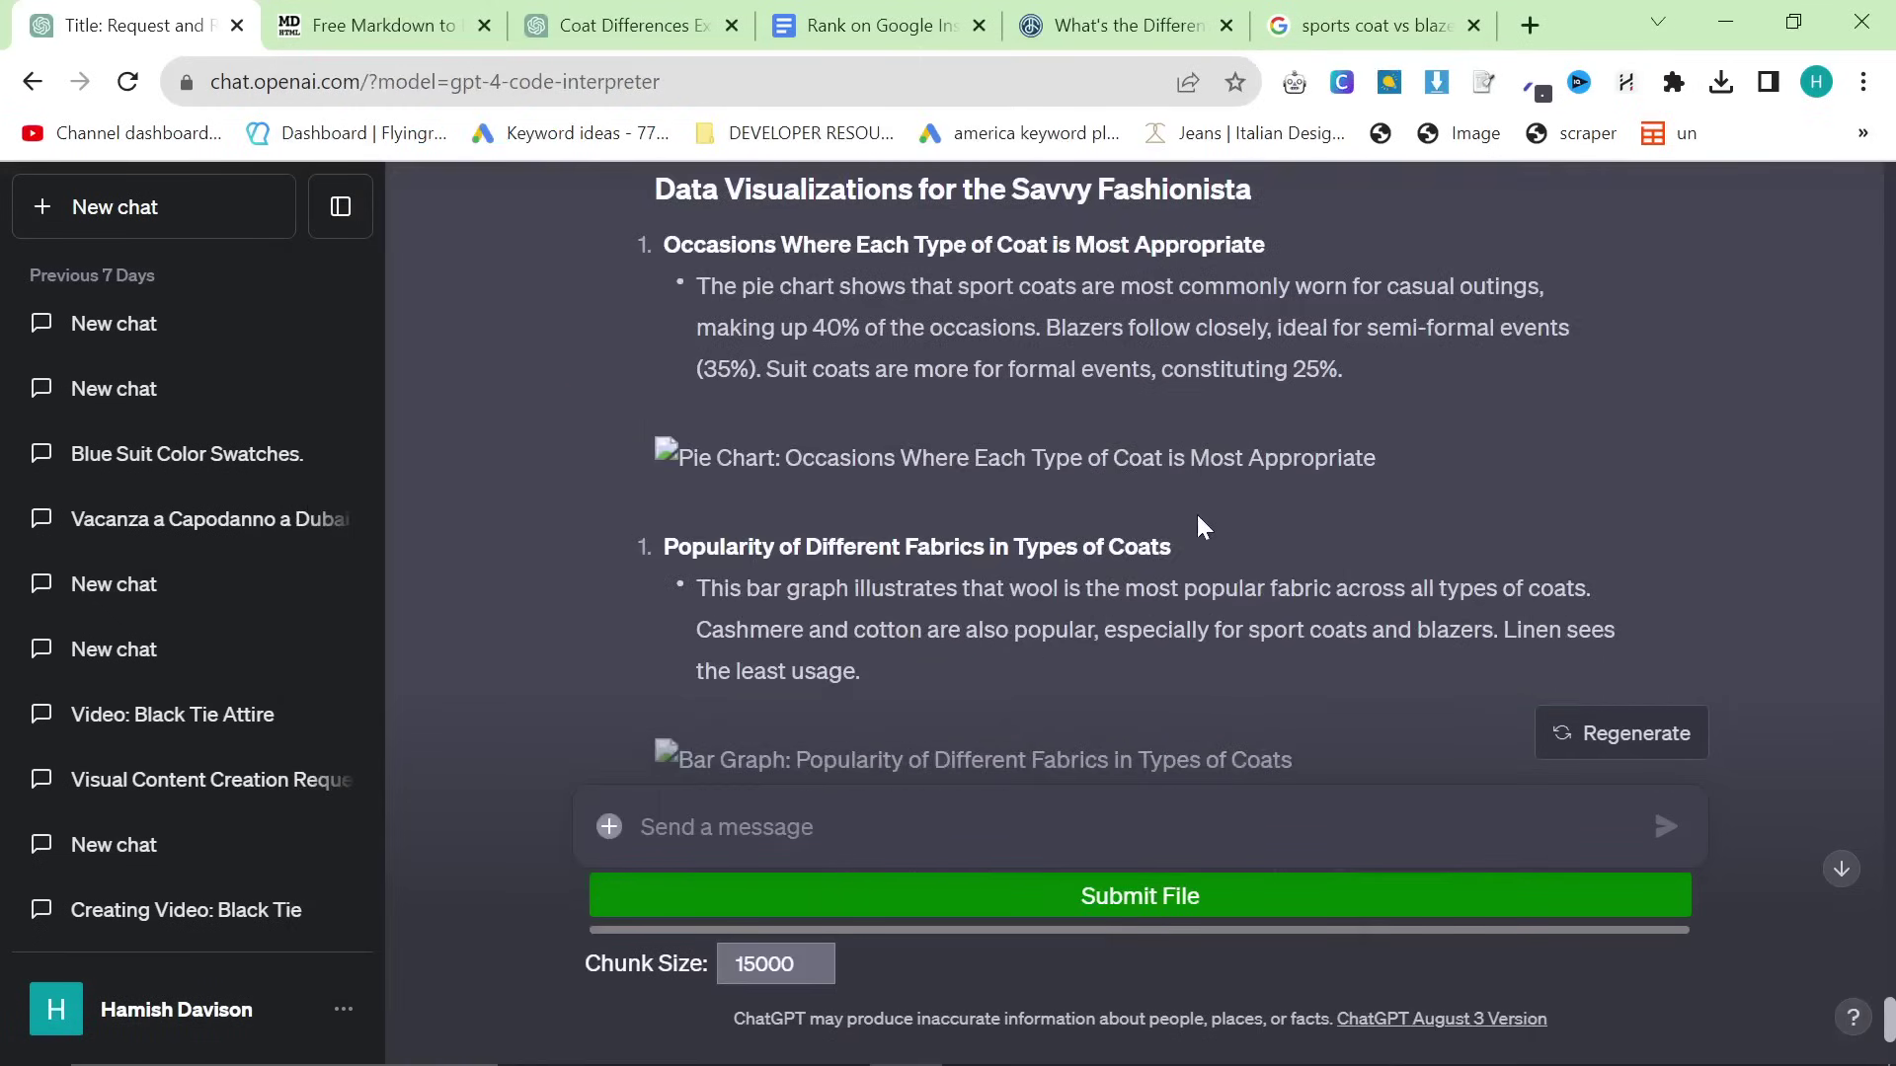
scroll(1198, 521, "up", 3)
scroll(1196, 525, "down", 7)
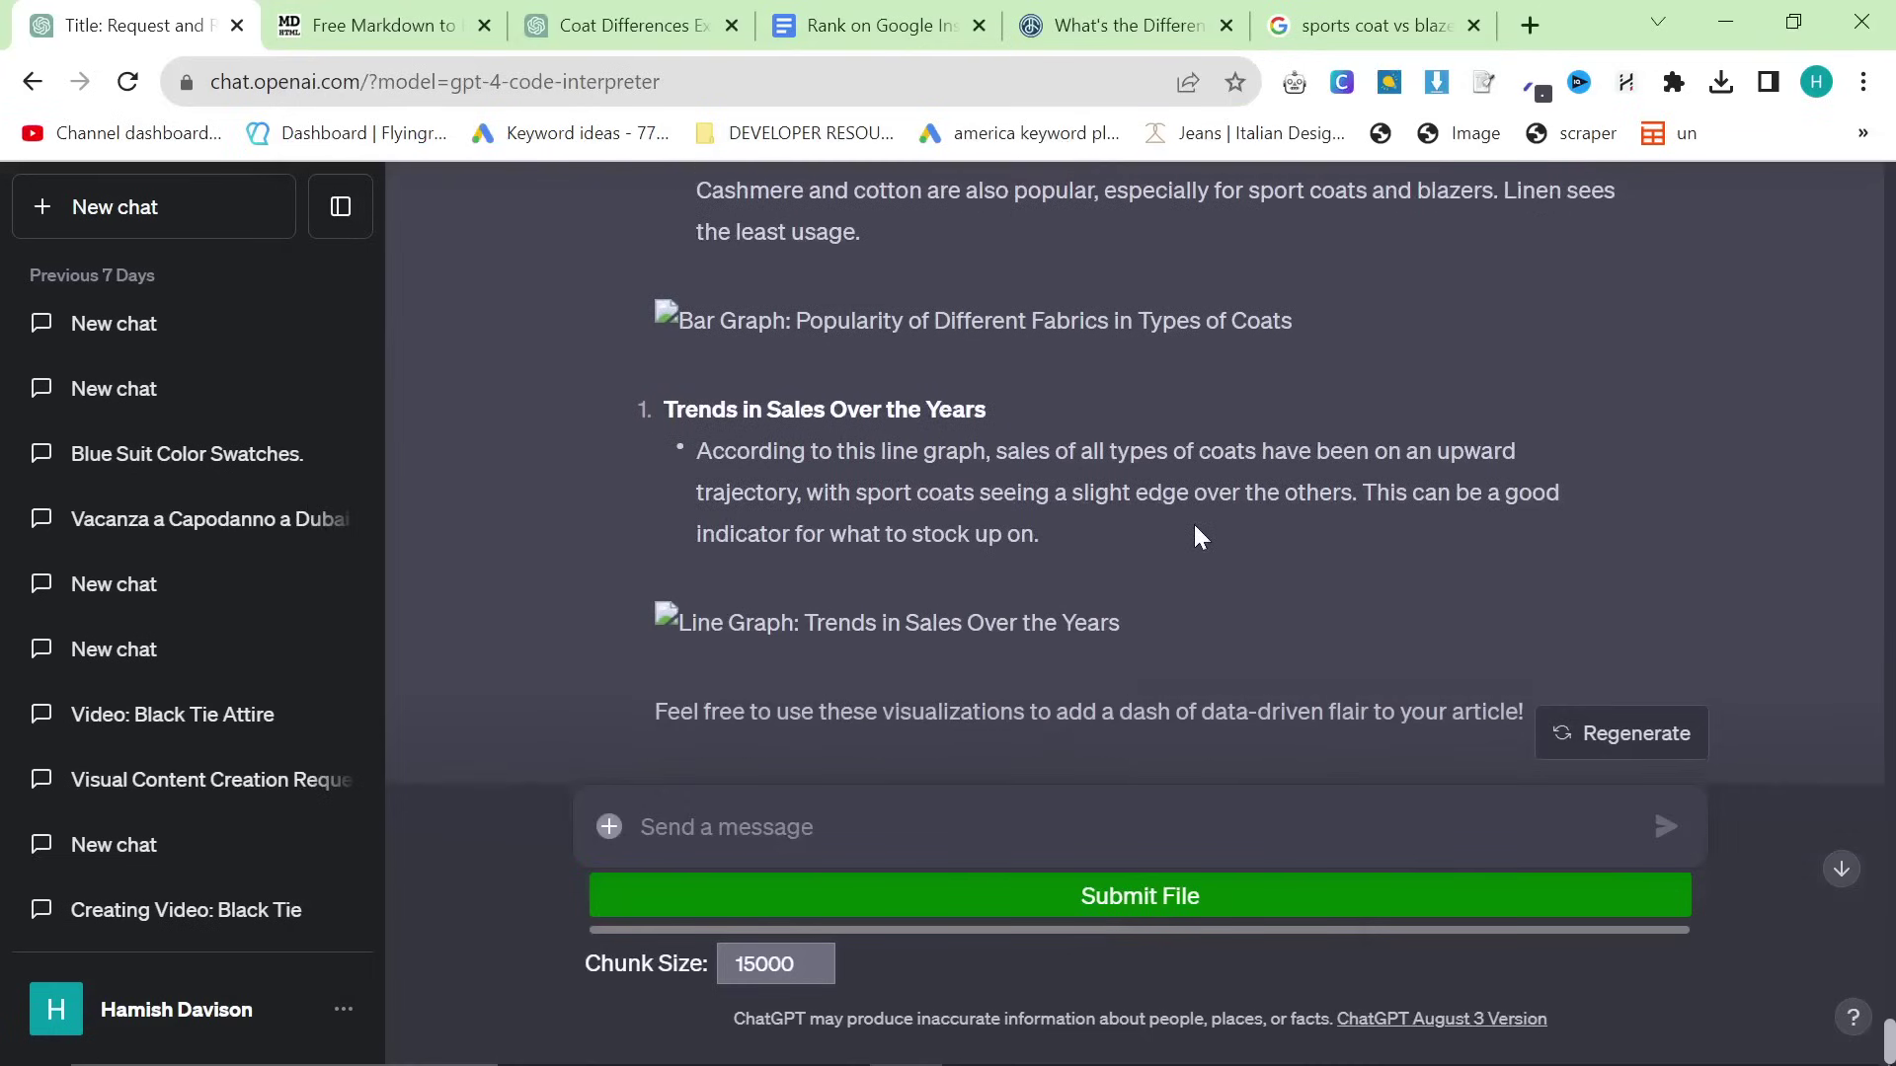
scroll(1194, 524, "up", 10)
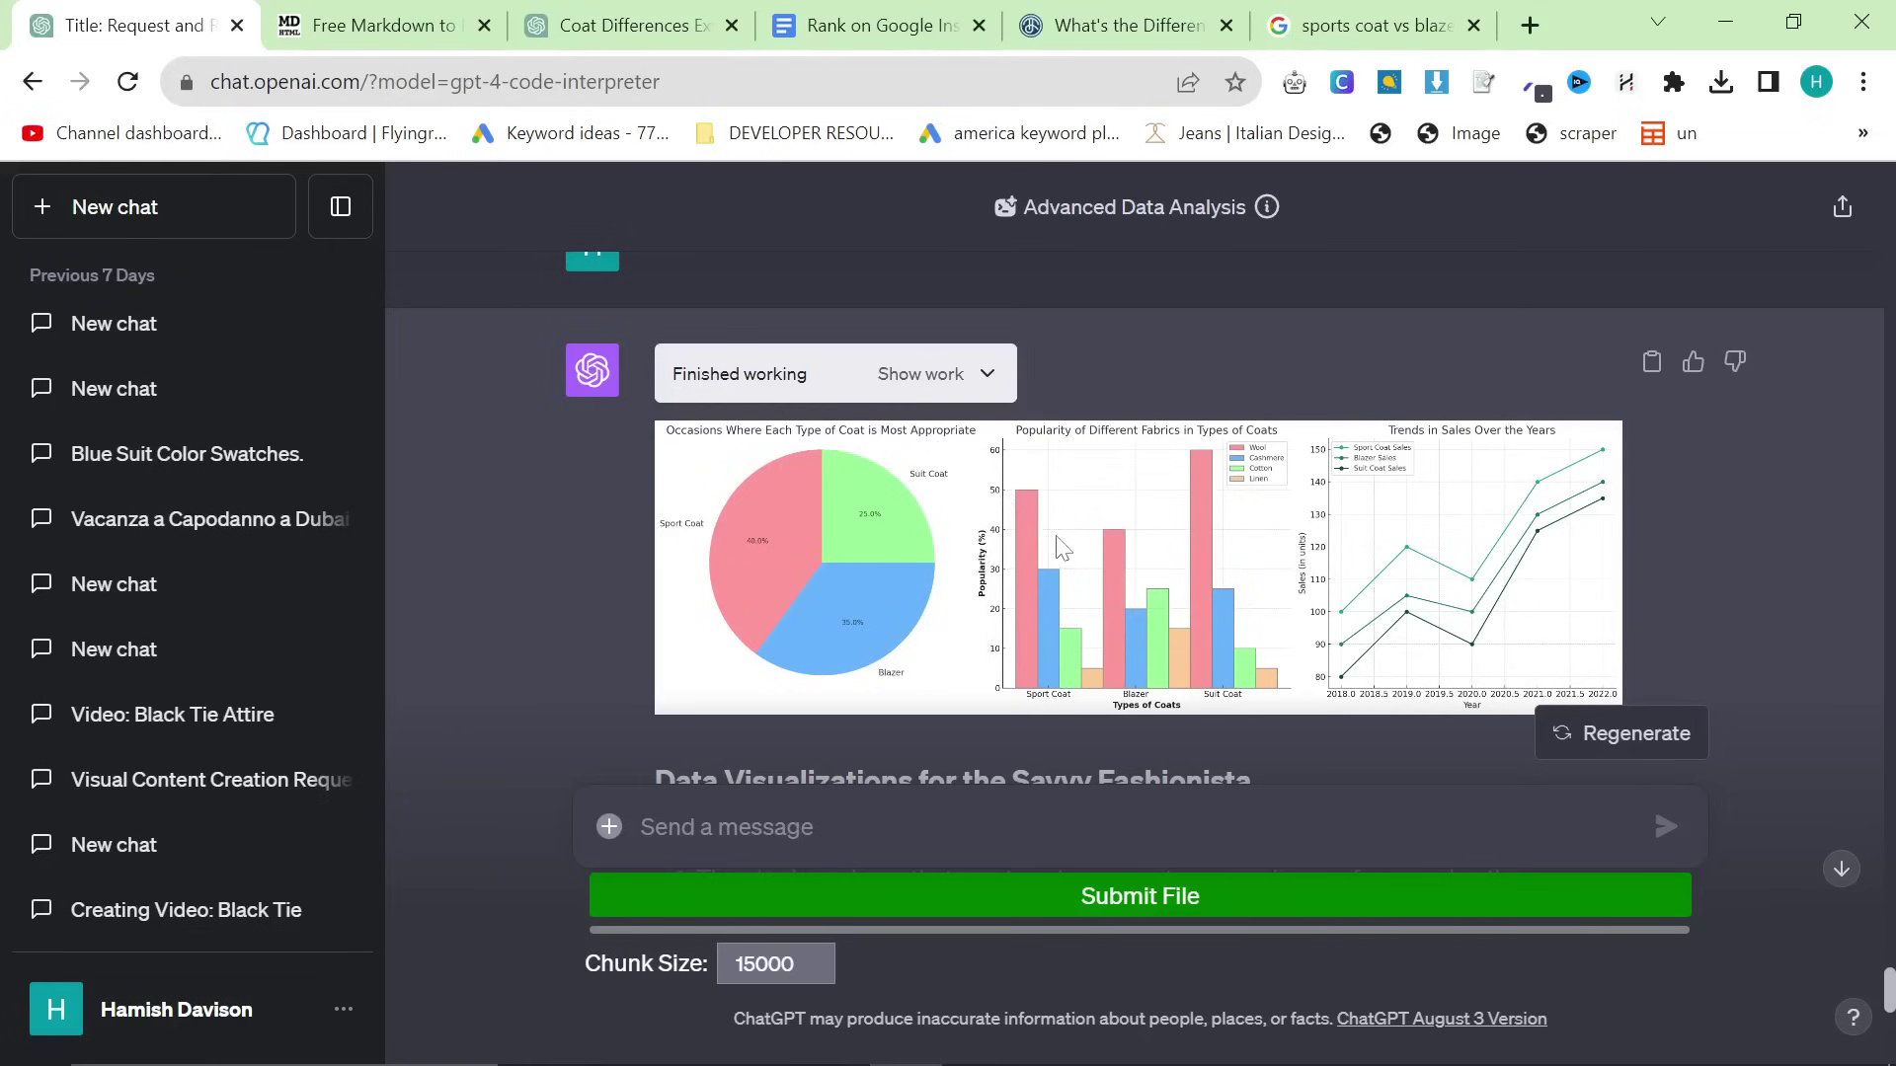
scroll(1059, 547, "down", 7)
scroll(322, 558, "up", 5)
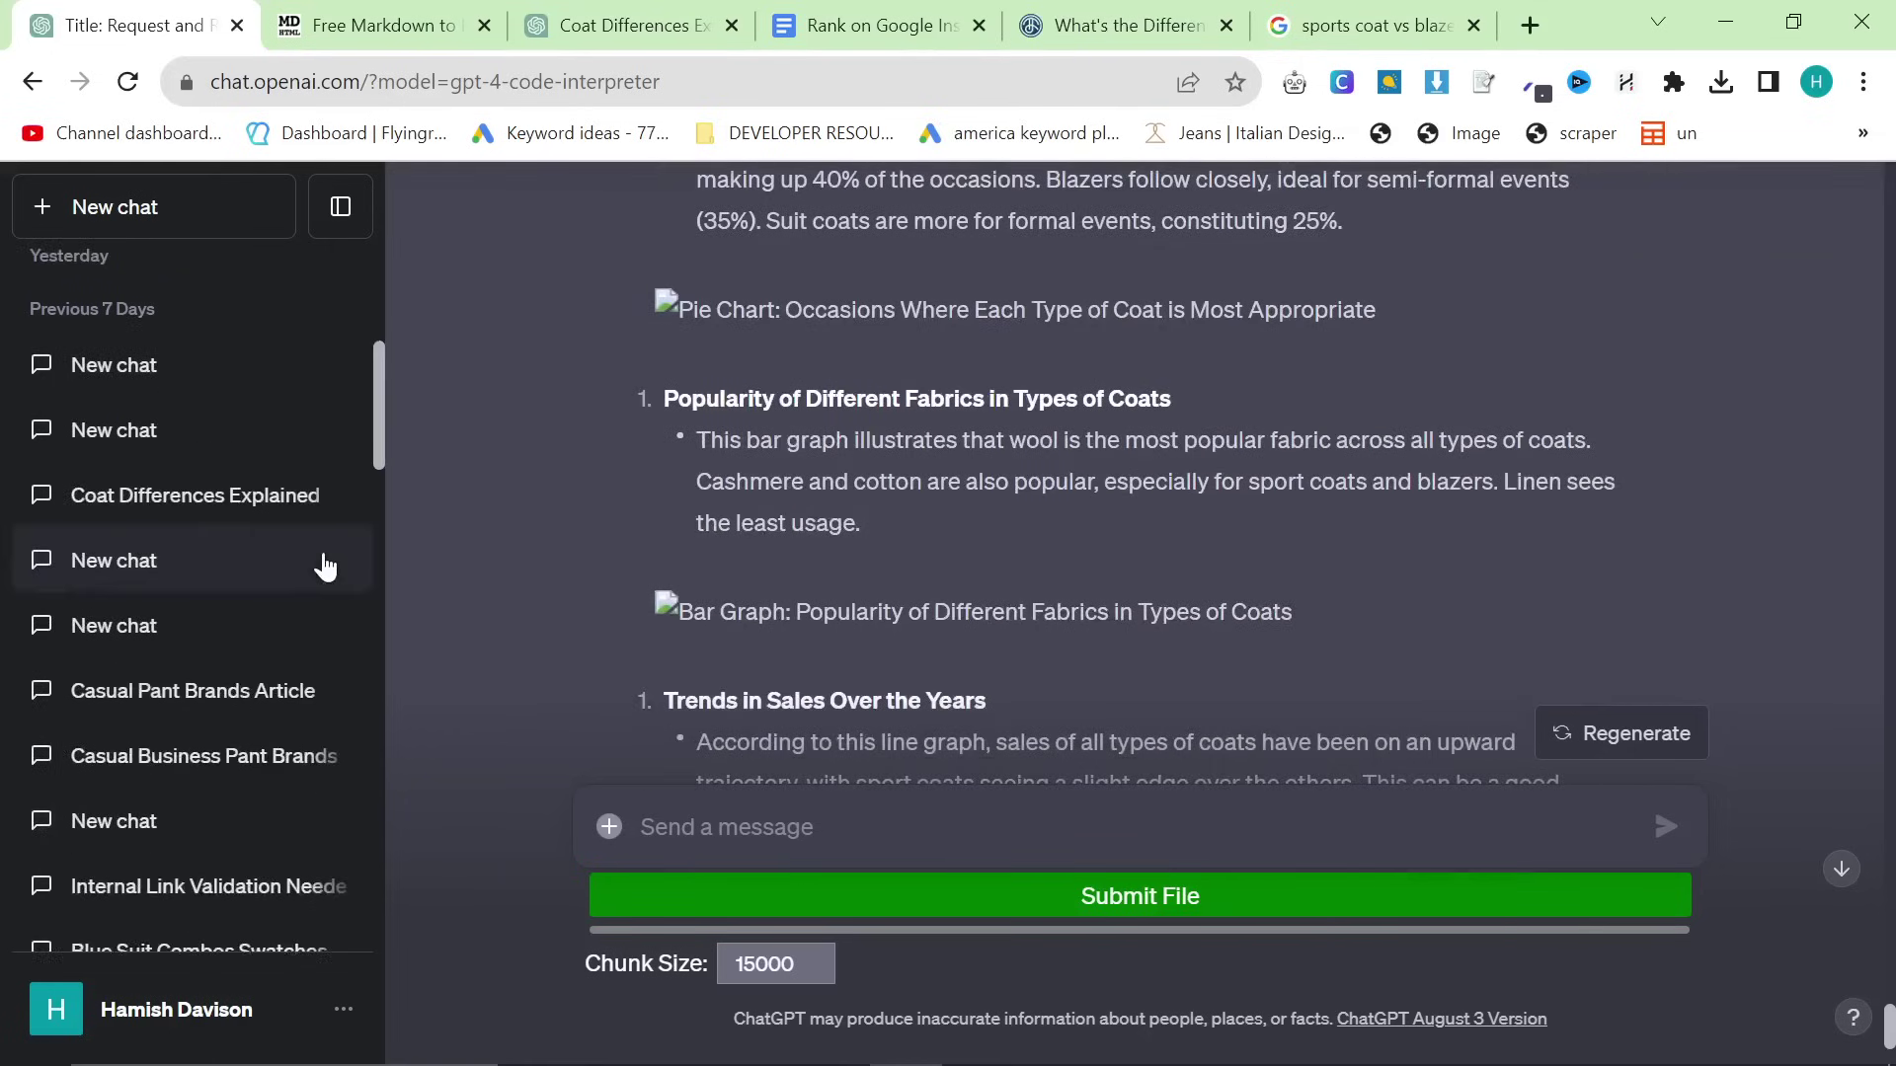
scroll(1192, 653, "down", 3)
scroll(1180, 682, "up", 15)
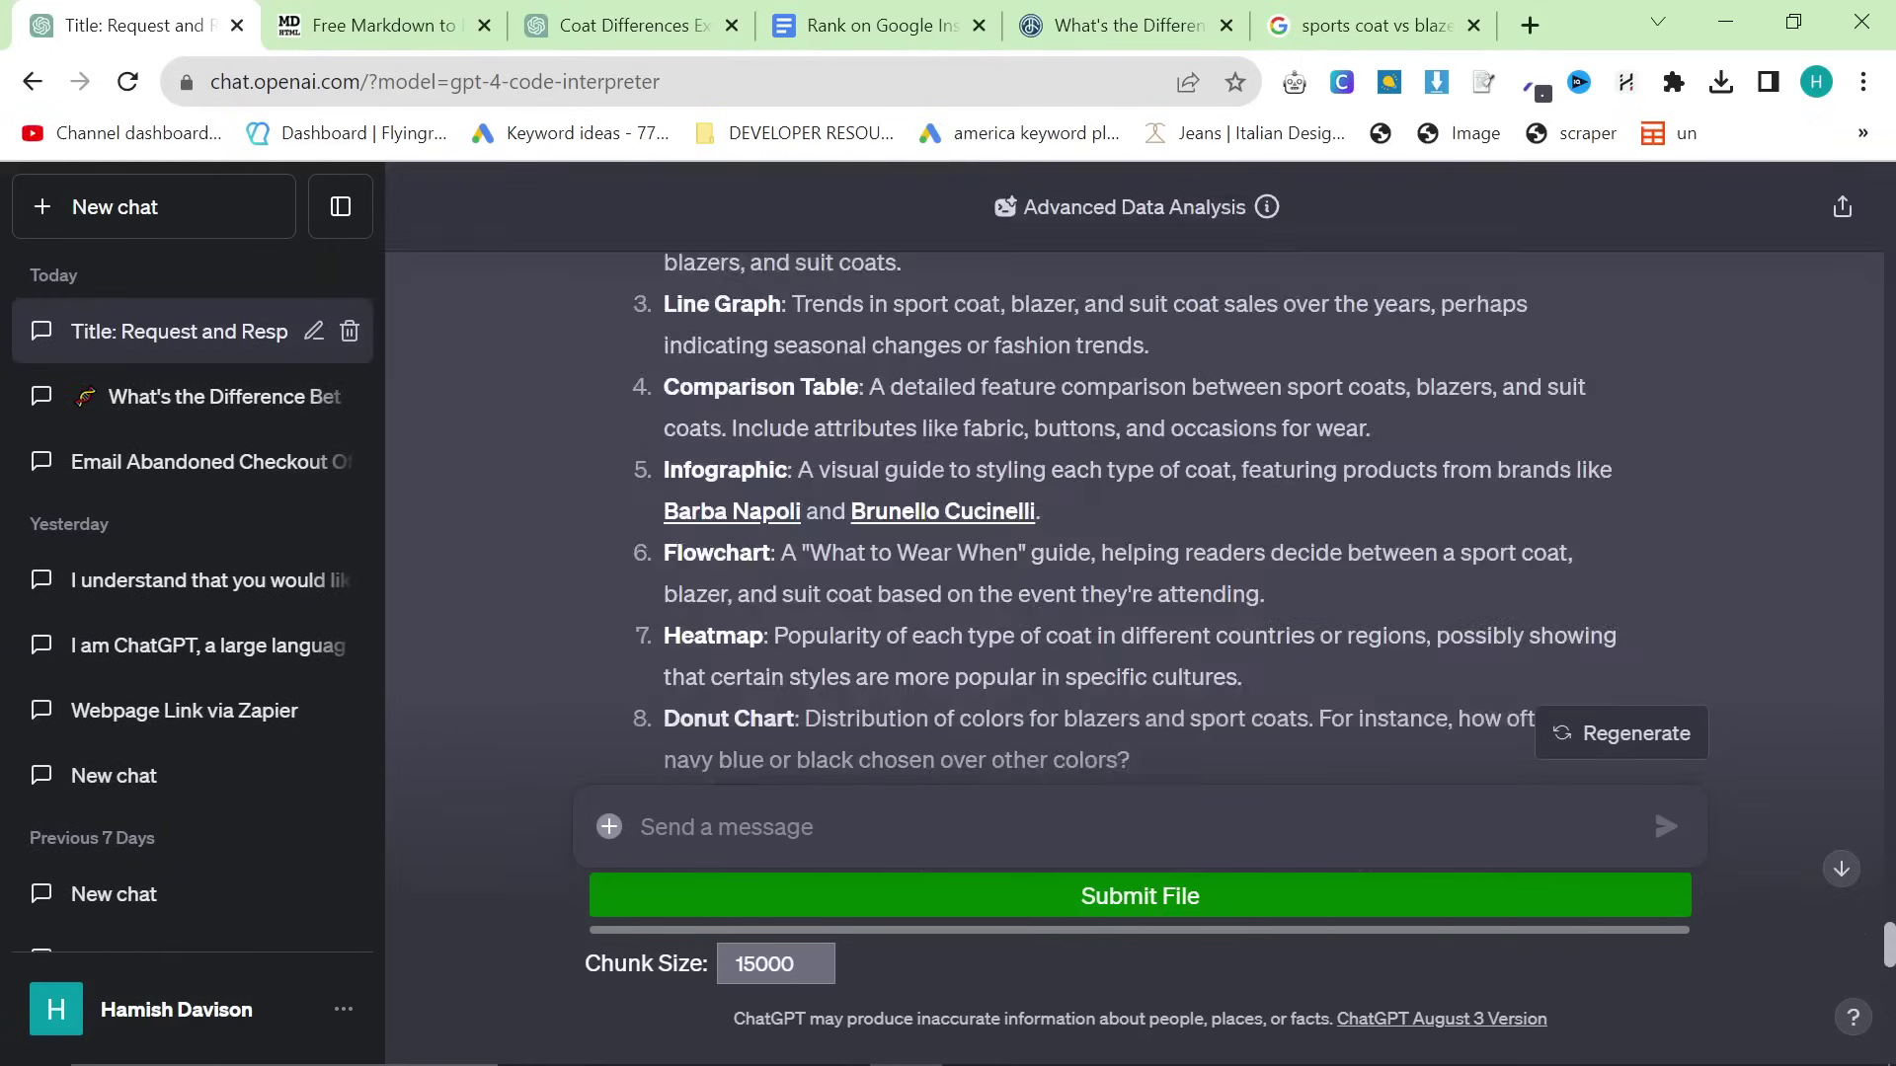
scroll(1185, 671, "up", 5)
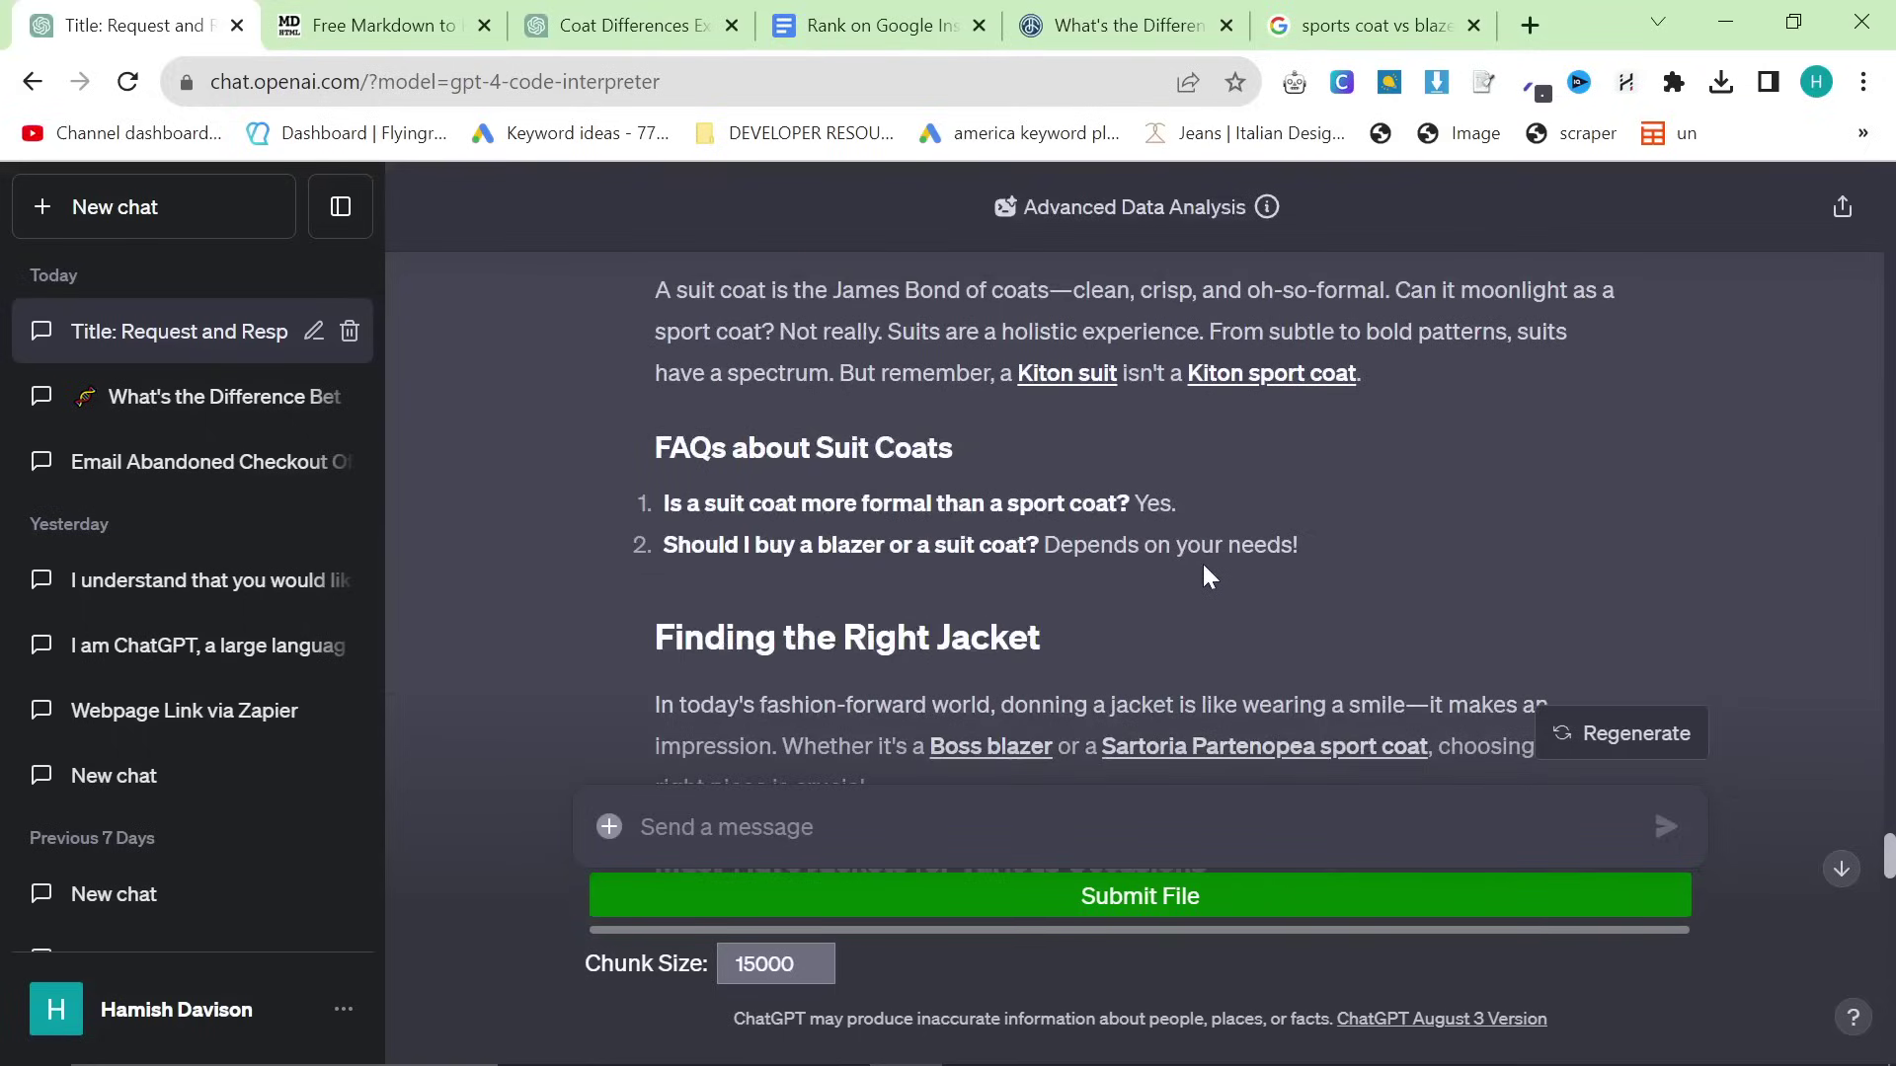
key("ctrl+Tab")
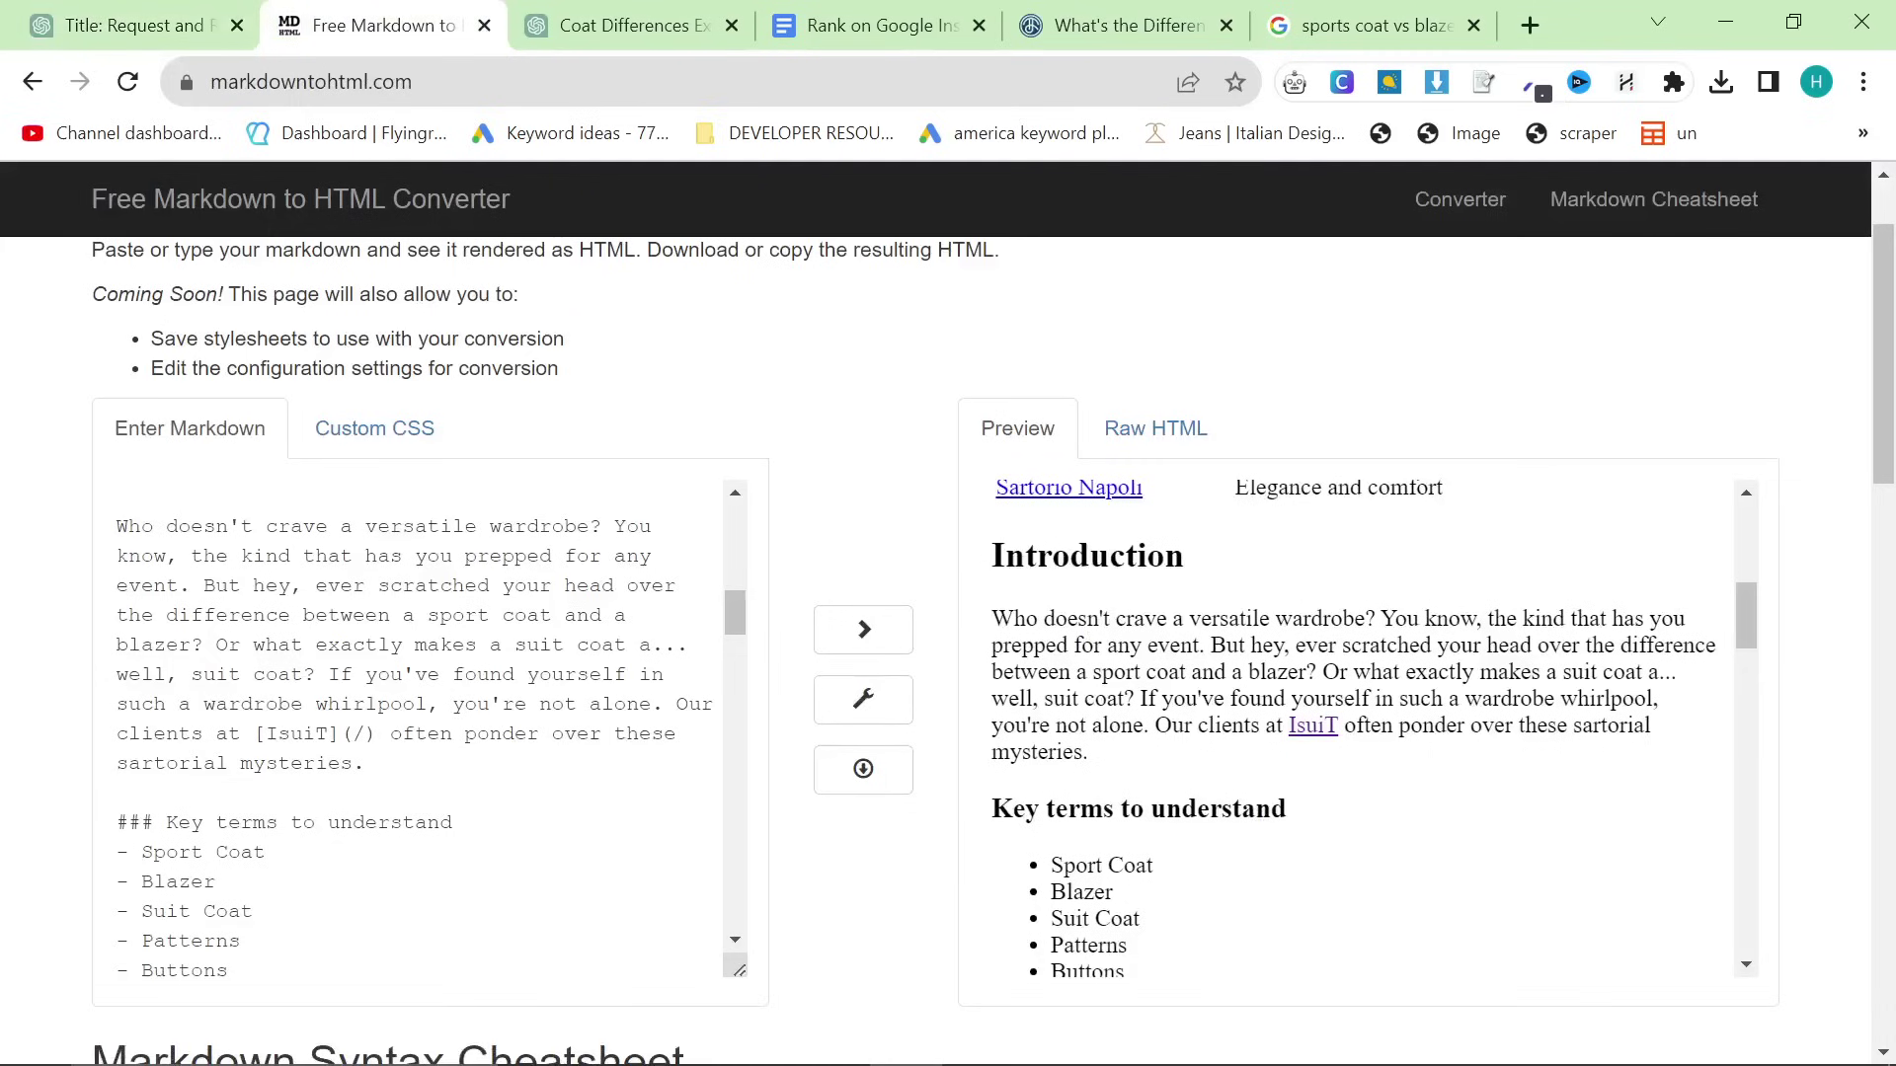
Check the converter's raw HTML output, then return to the rendered article preview
scroll(1027, 553, "up", 5)
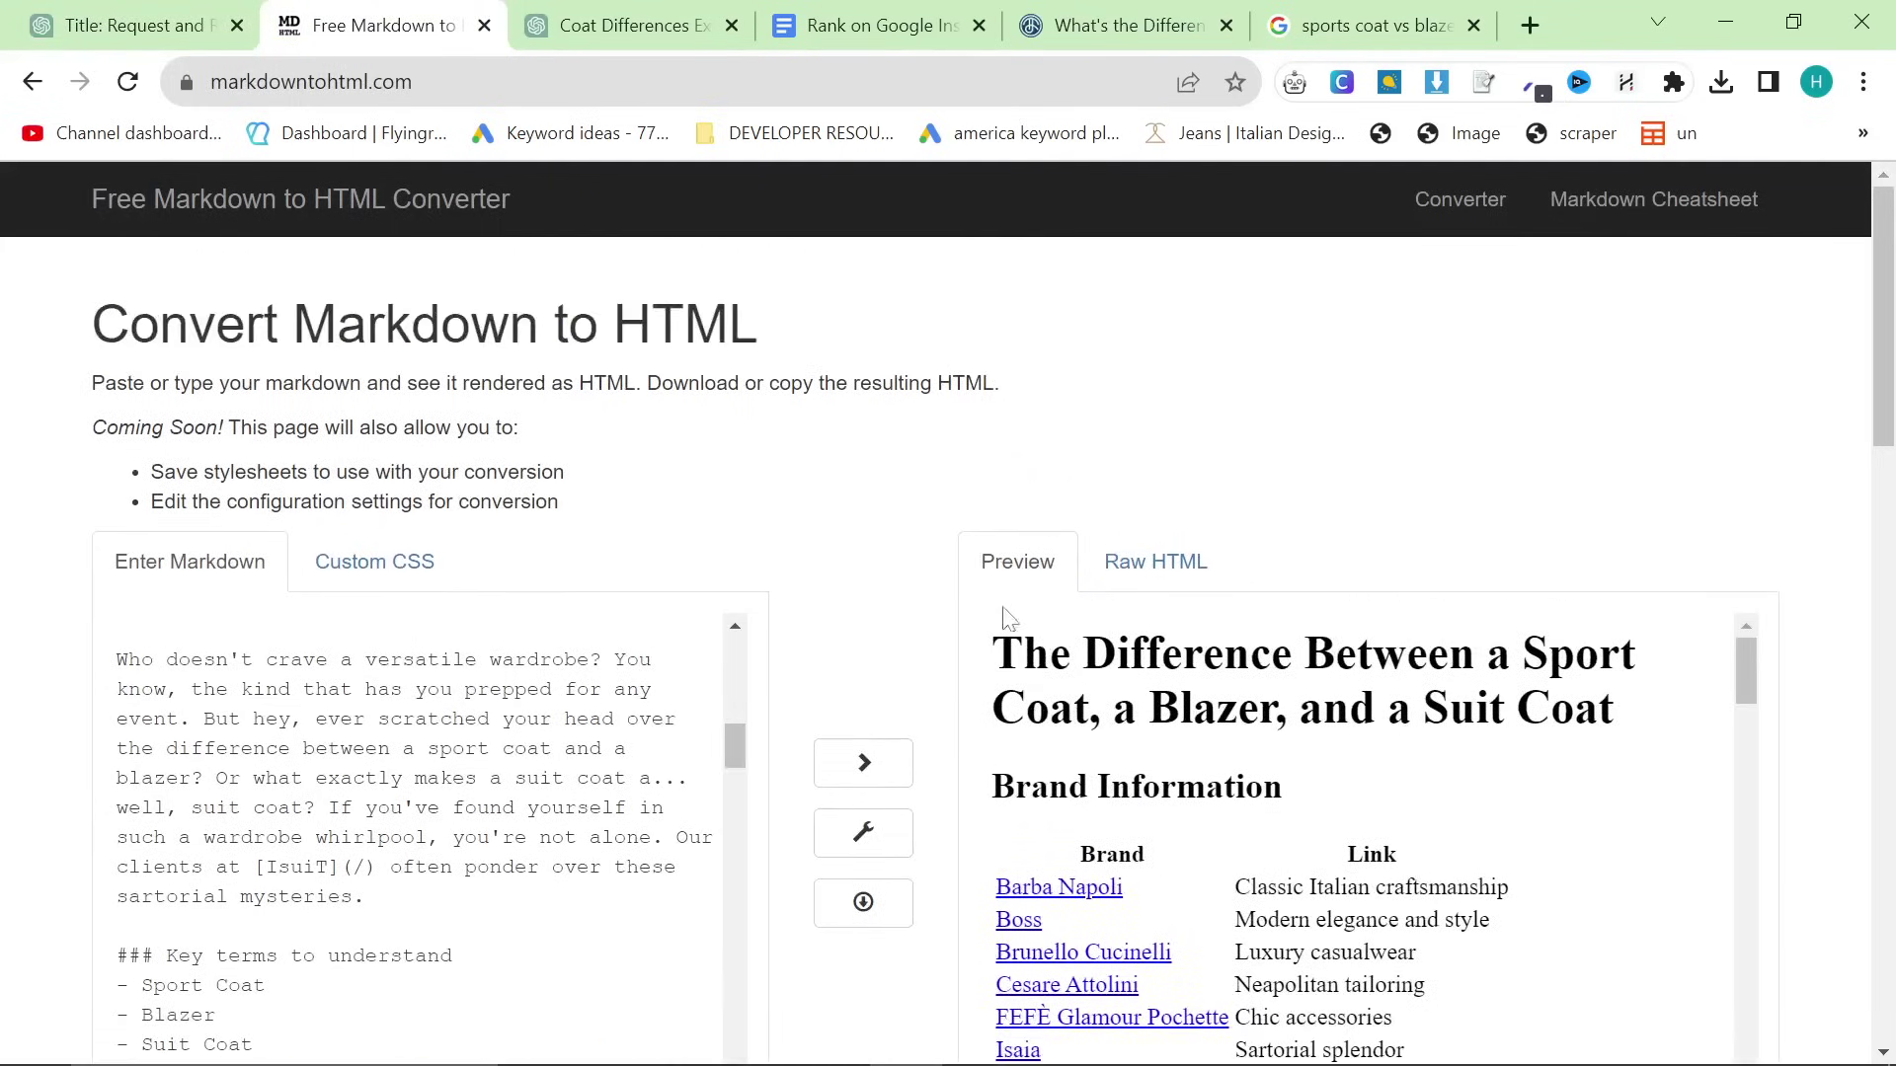
left_click_drag(1007, 622, 1466, 1027)
left_click(1141, 568)
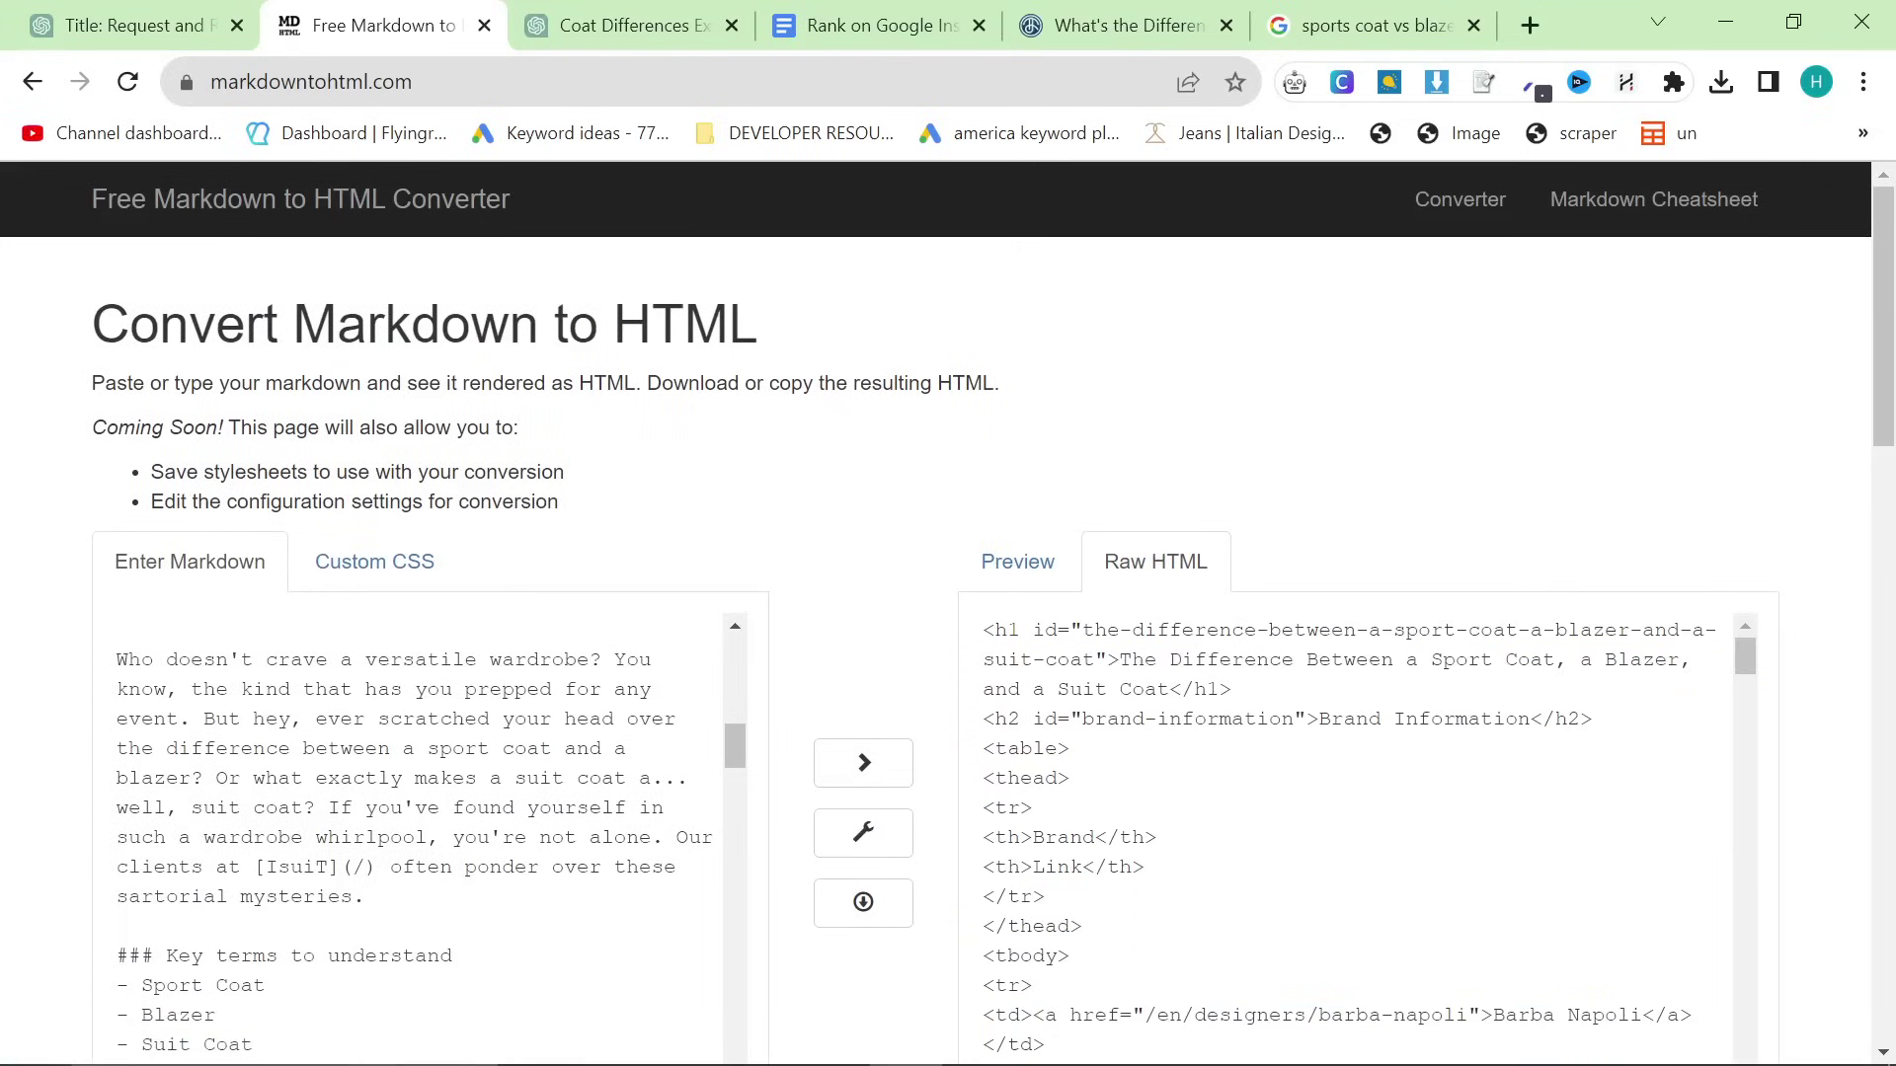
left_click(1017, 561)
left_click(1198, 787)
scroll(1198, 787, "down", 3)
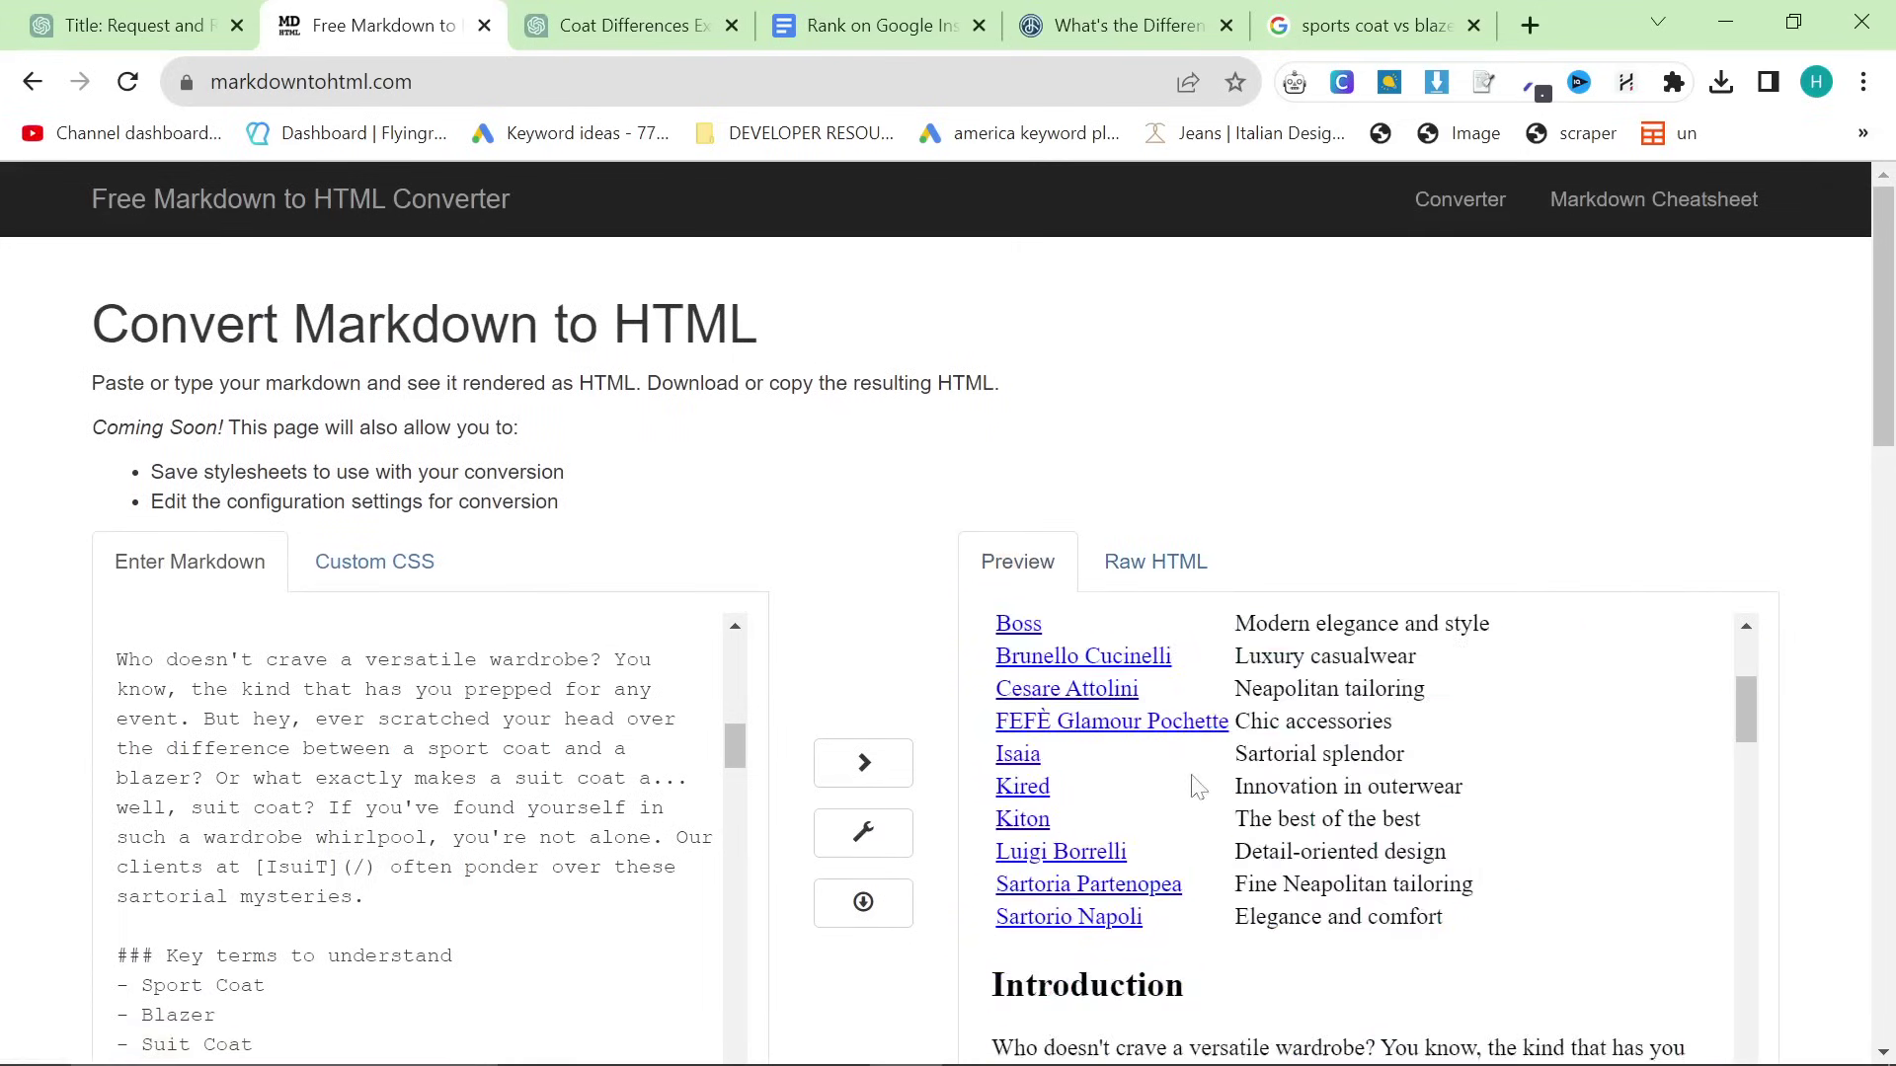
Retry the broken Cesare Attolini link at isuit.it/en/designers/cesare-attolini
left_click(1028, 681)
double_click(413, 81)
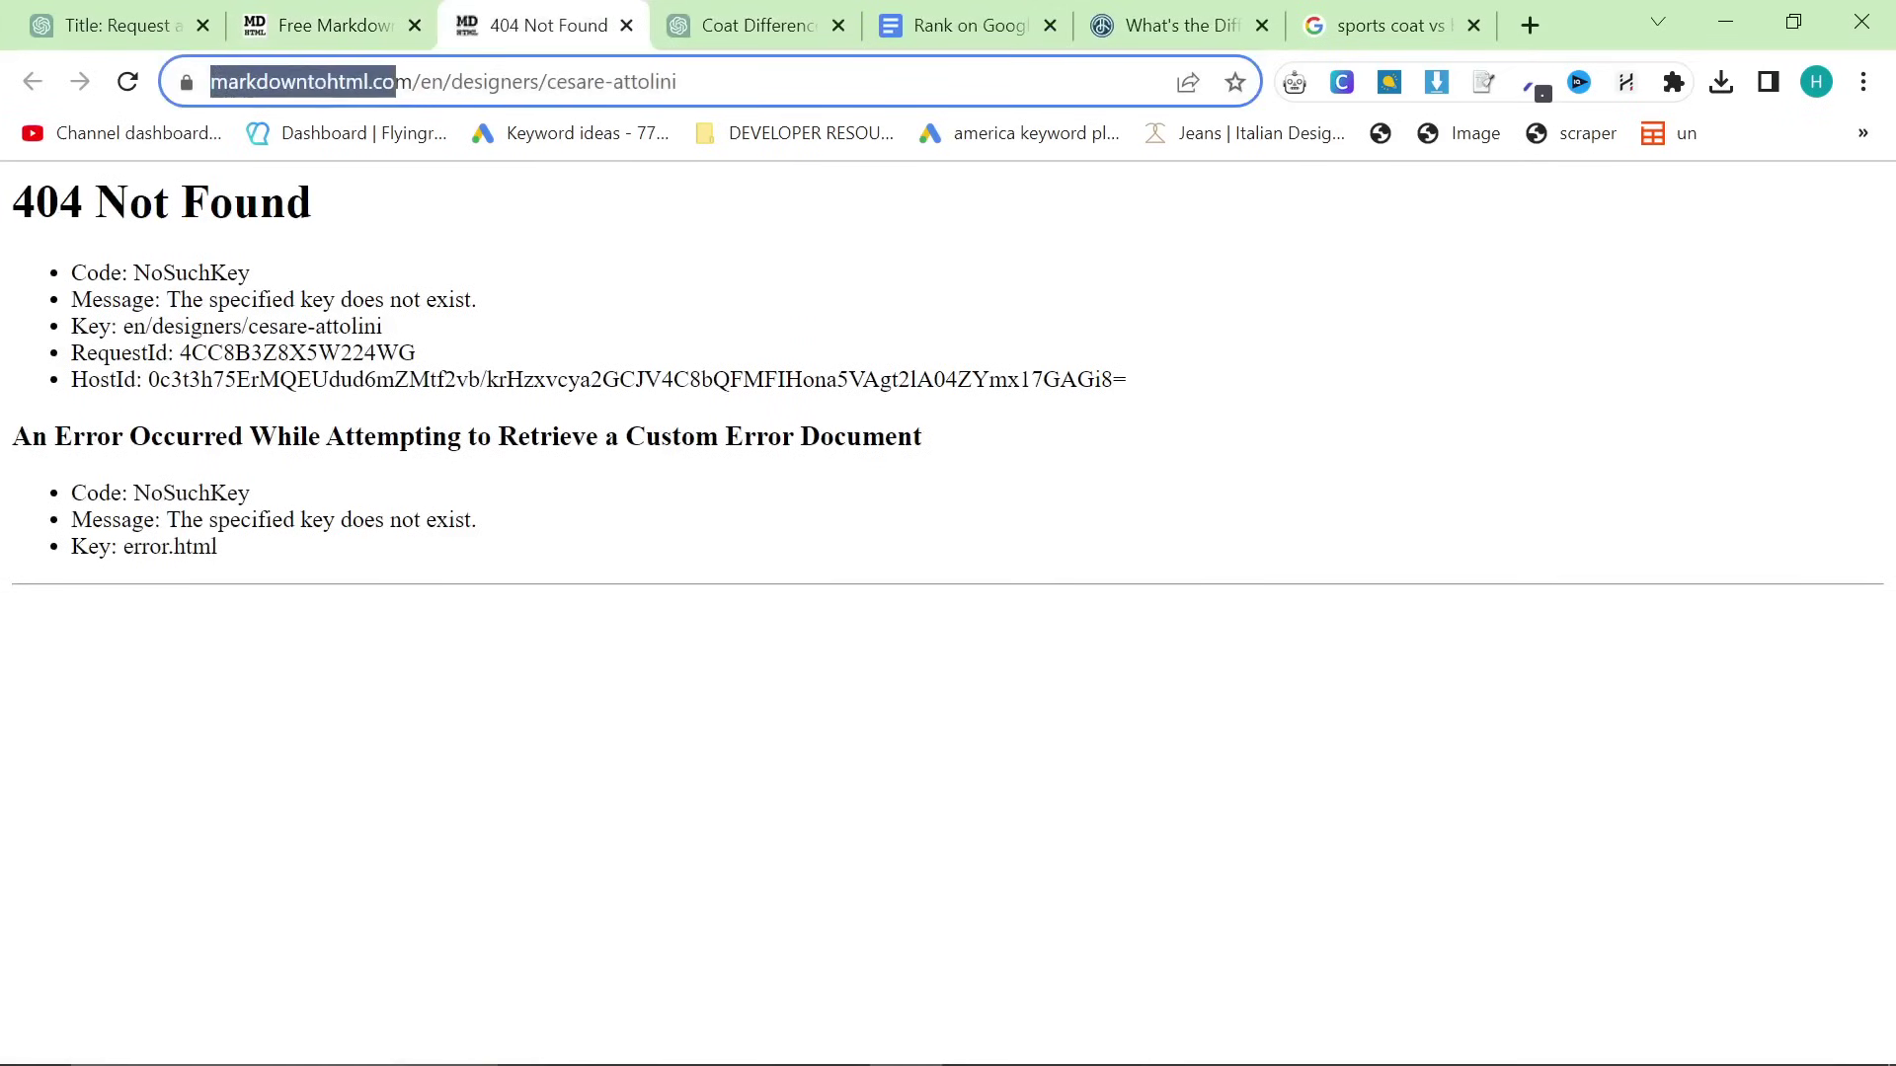
left_click(413, 81)
left_click_drag(431, 81, 295, 81)
type("isd")
key("BackSpace")
type("uit.i")
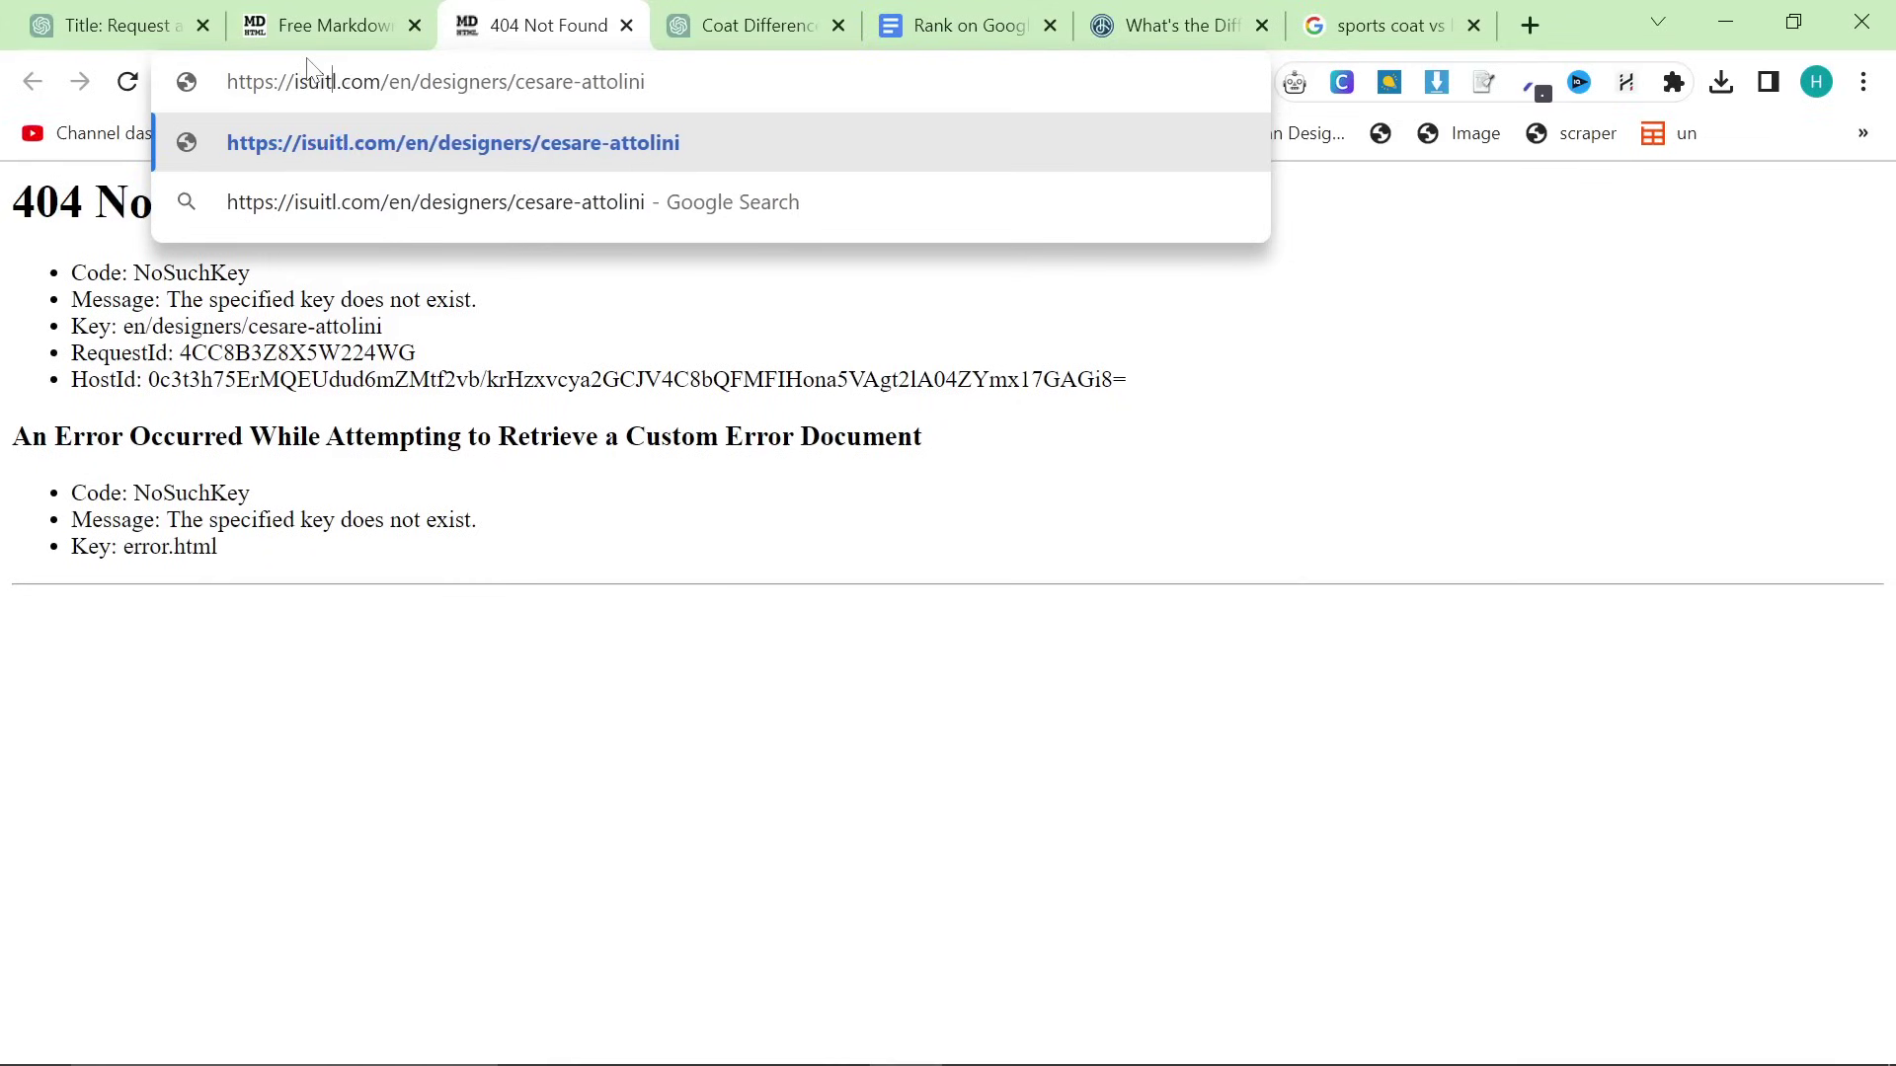
key("BackSpace")
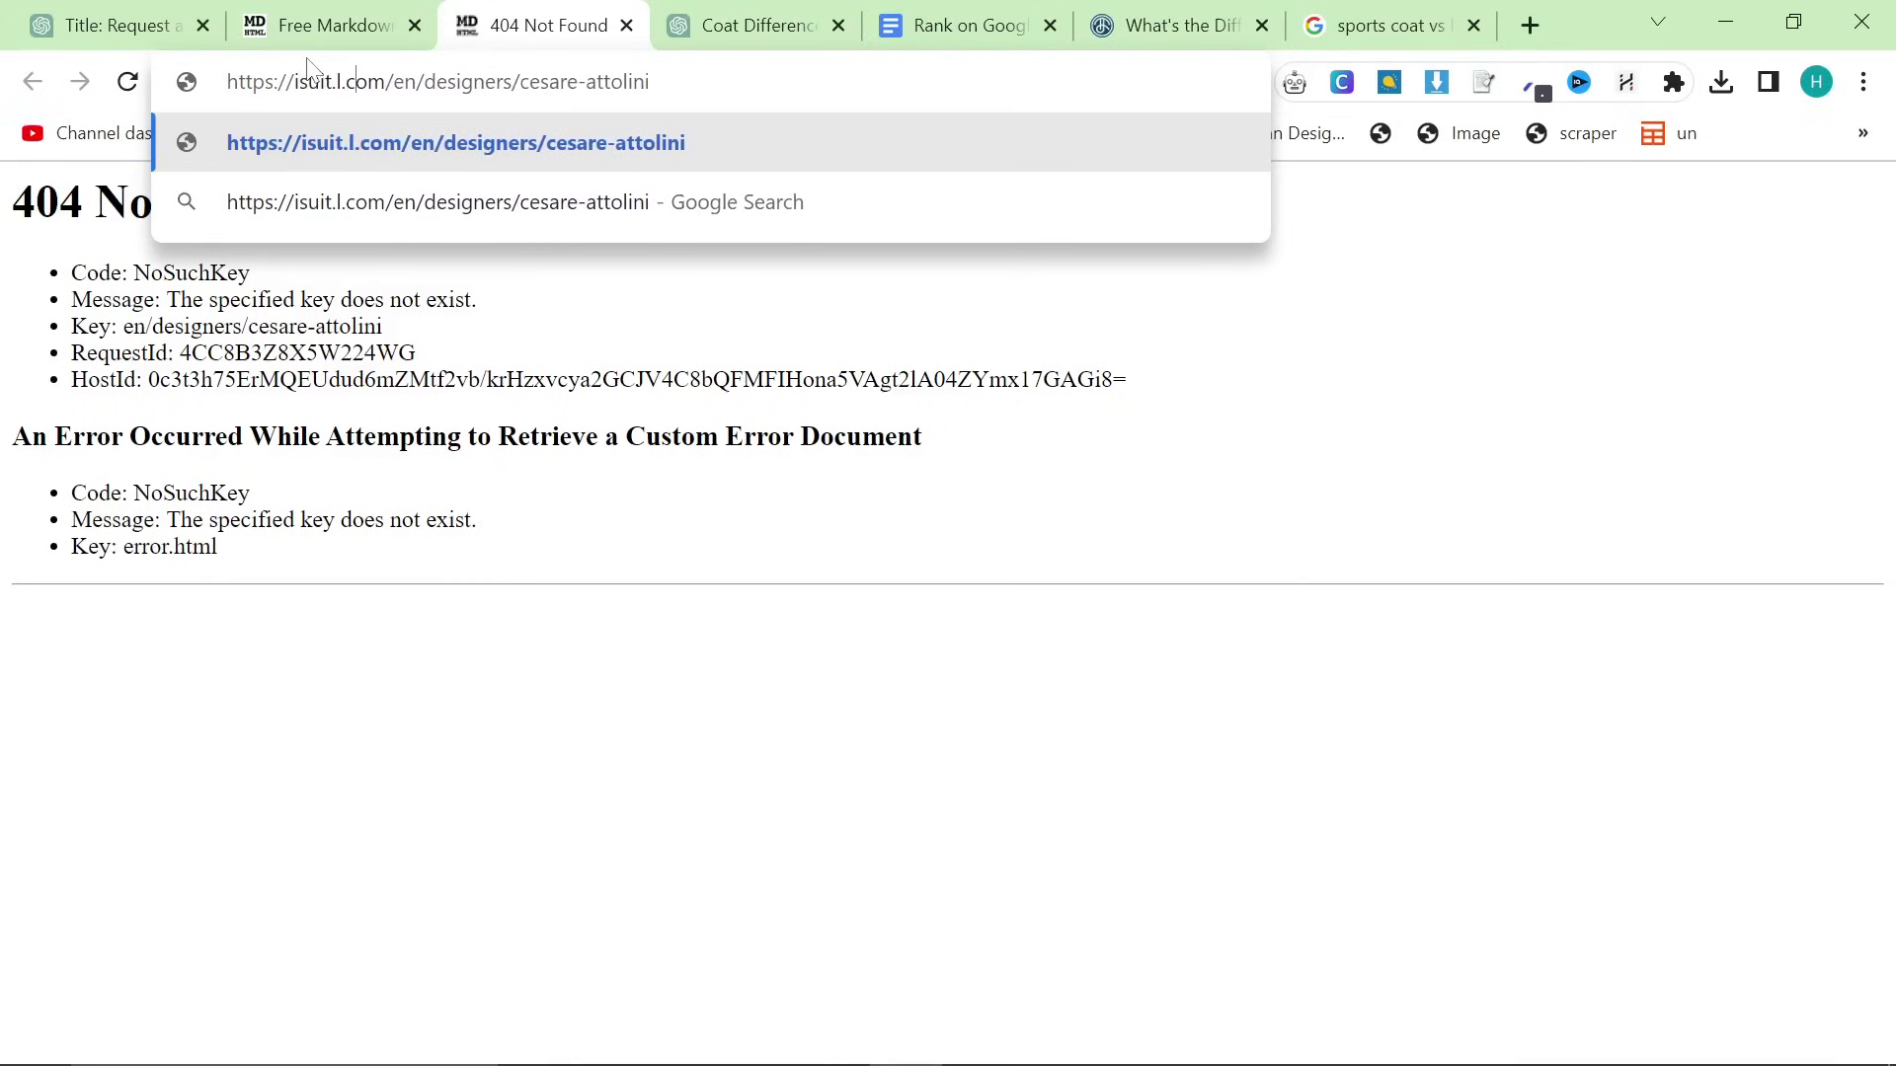
key("BackSpace")
key("BackSpace")
key("BackSpace")
key("BackSpace")
key("BackSpace")
type("it")
key("Return")
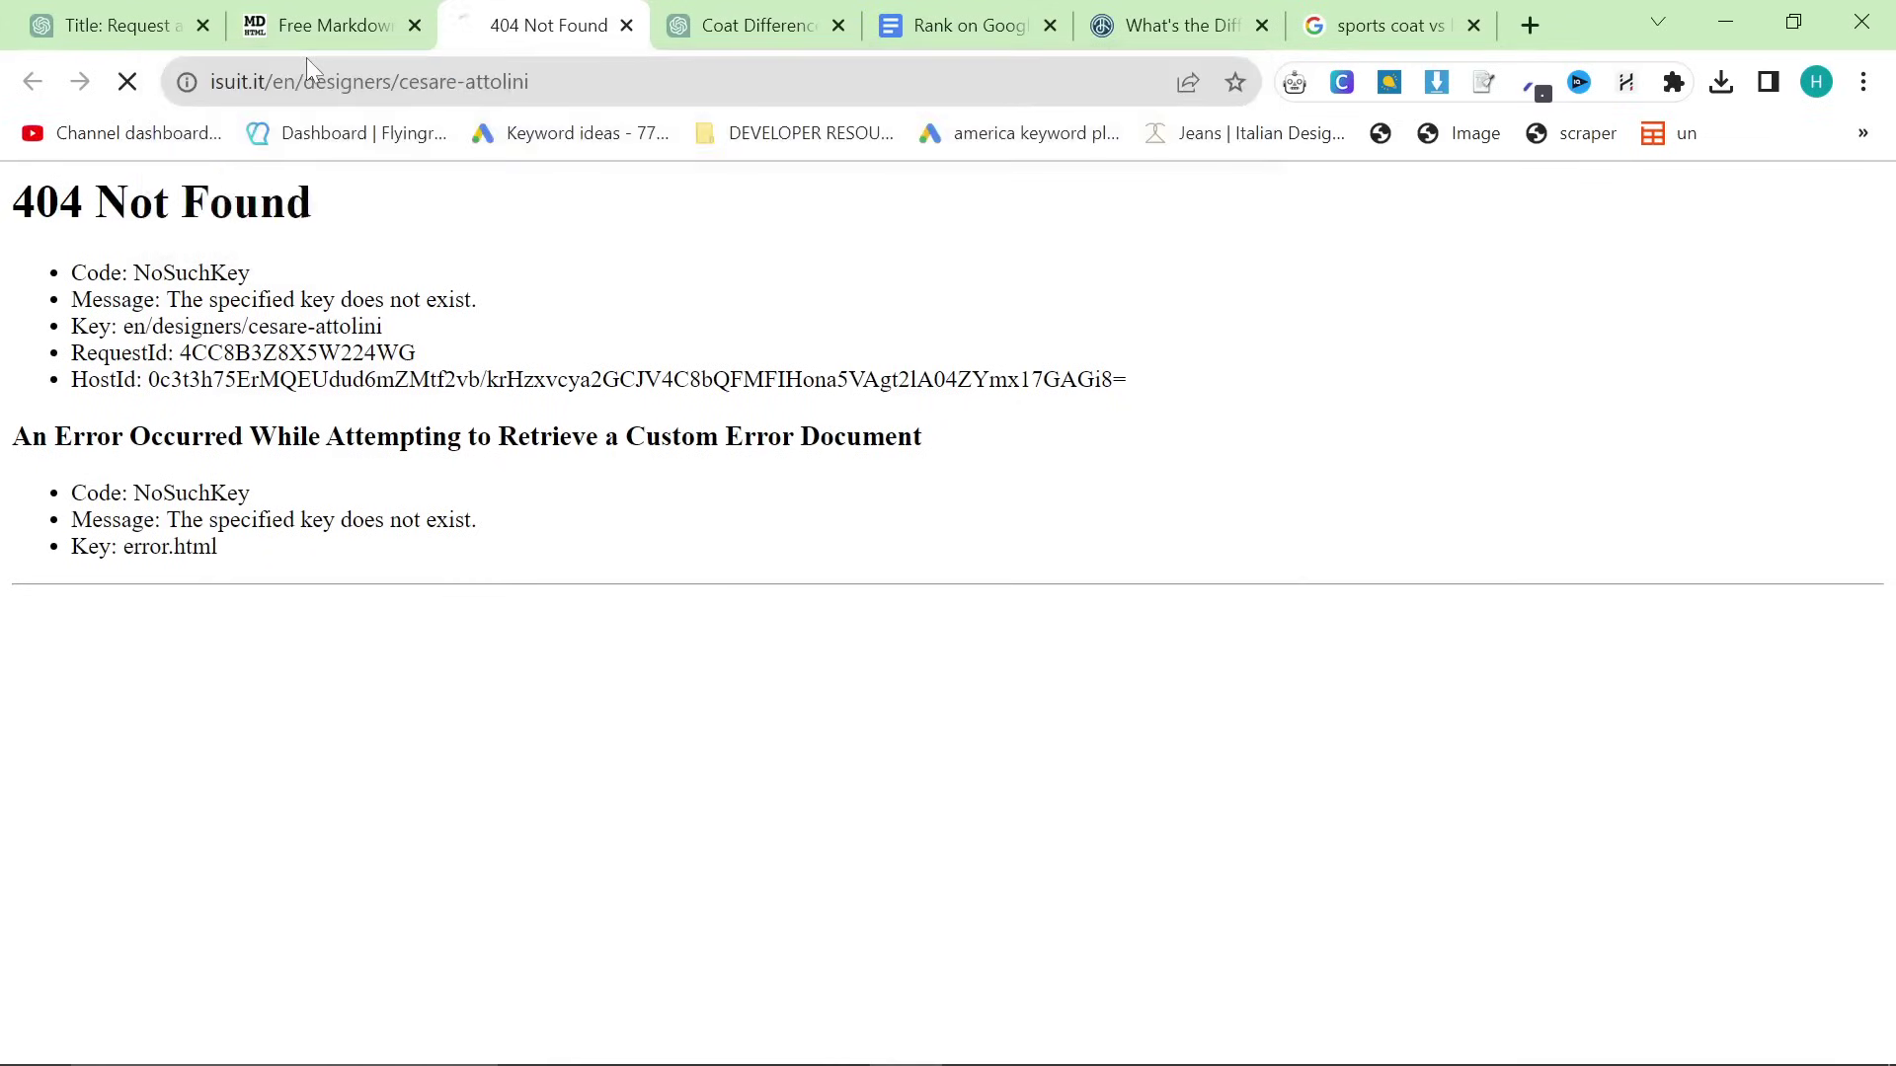
left_click(234, 12)
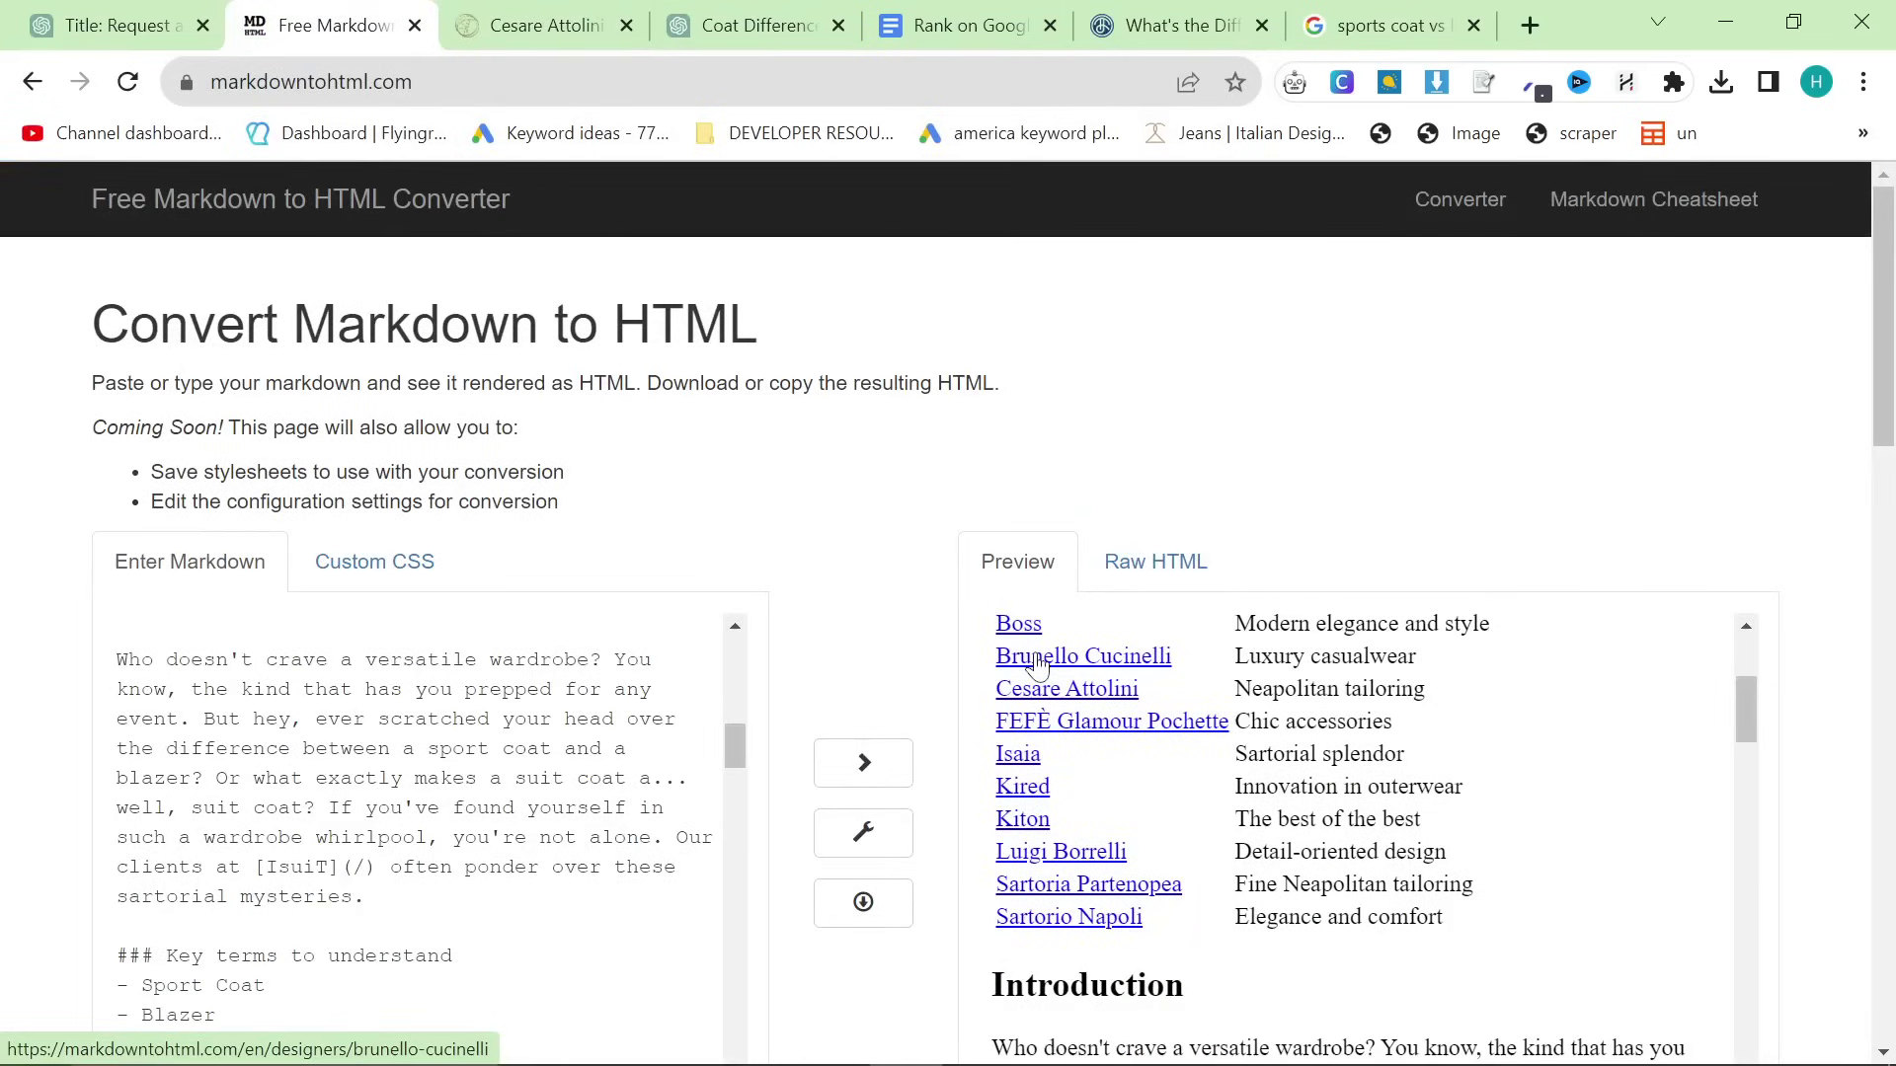
Search the Raw HTML for 'href' to inspect the 23 relative /en/designers/ link paths
left_click(1145, 581)
key("ctrl+f")
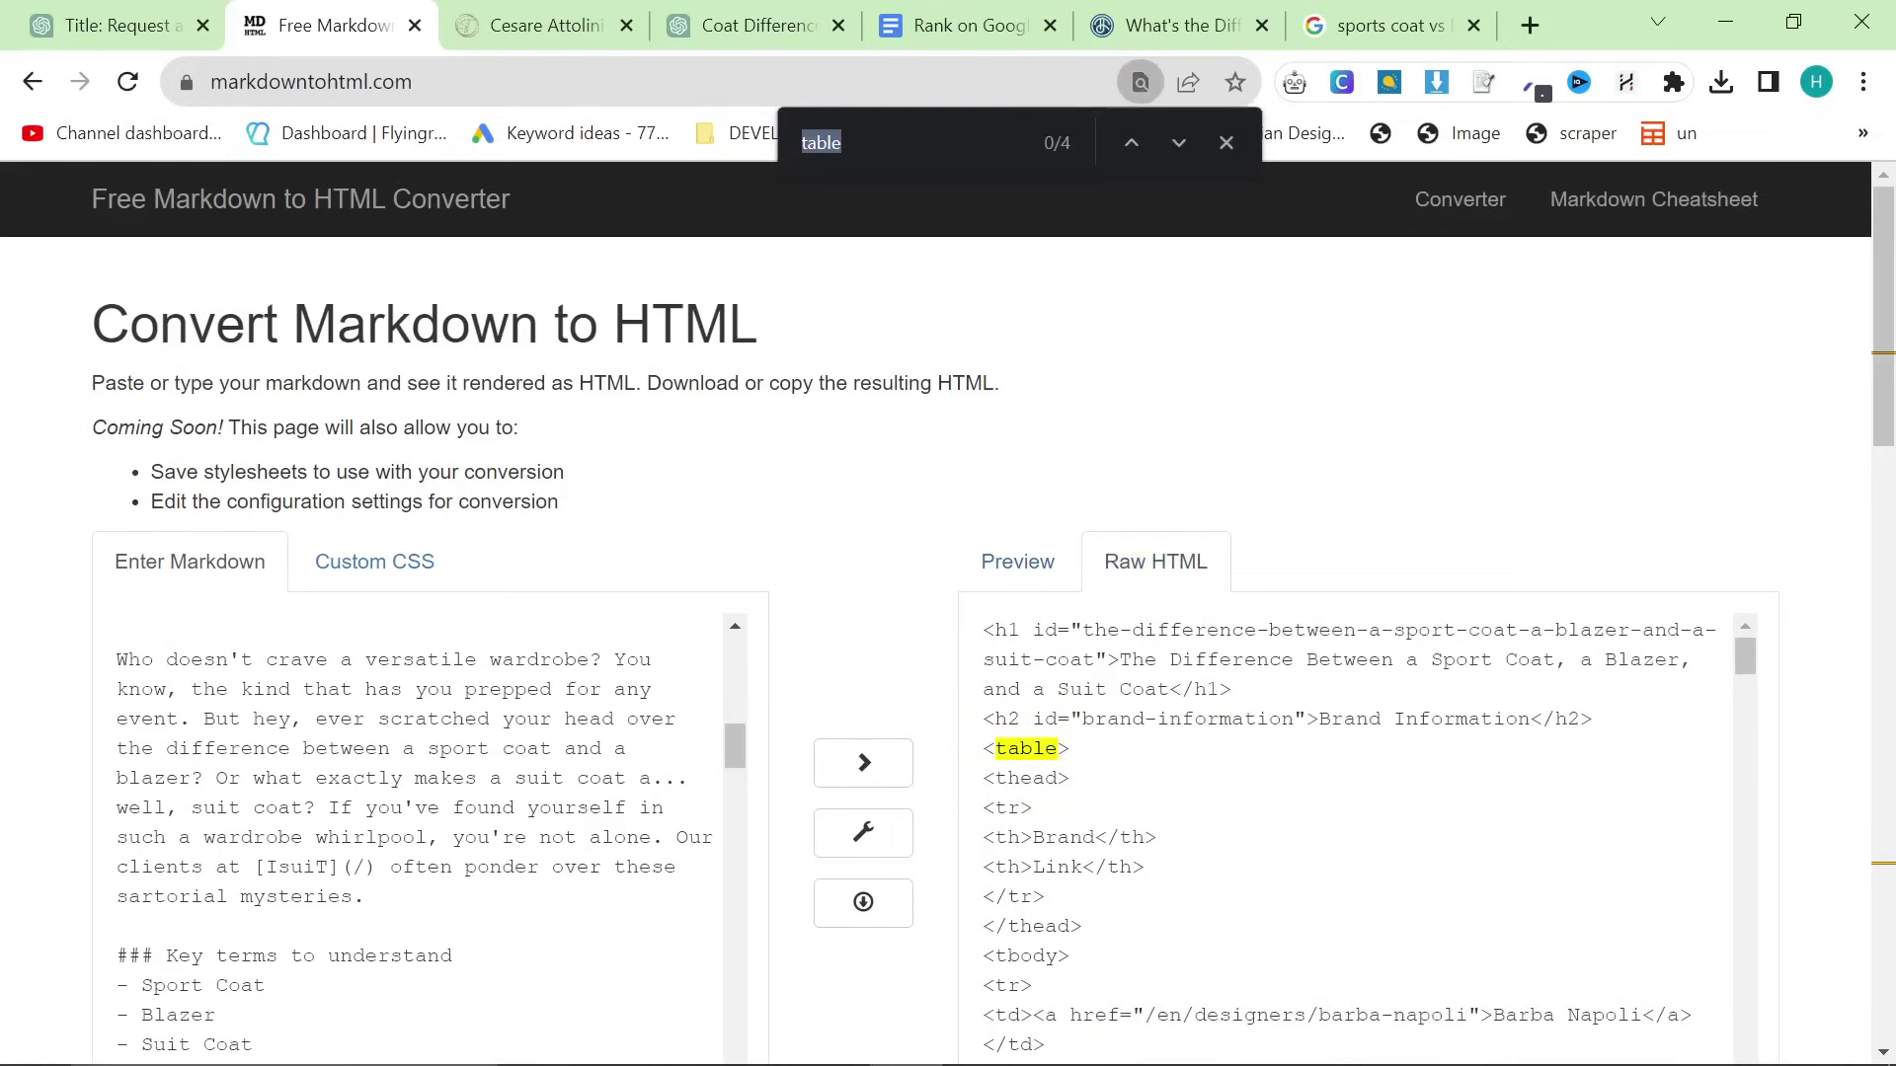
type("ahref")
key("ctrl+a")
type("href")
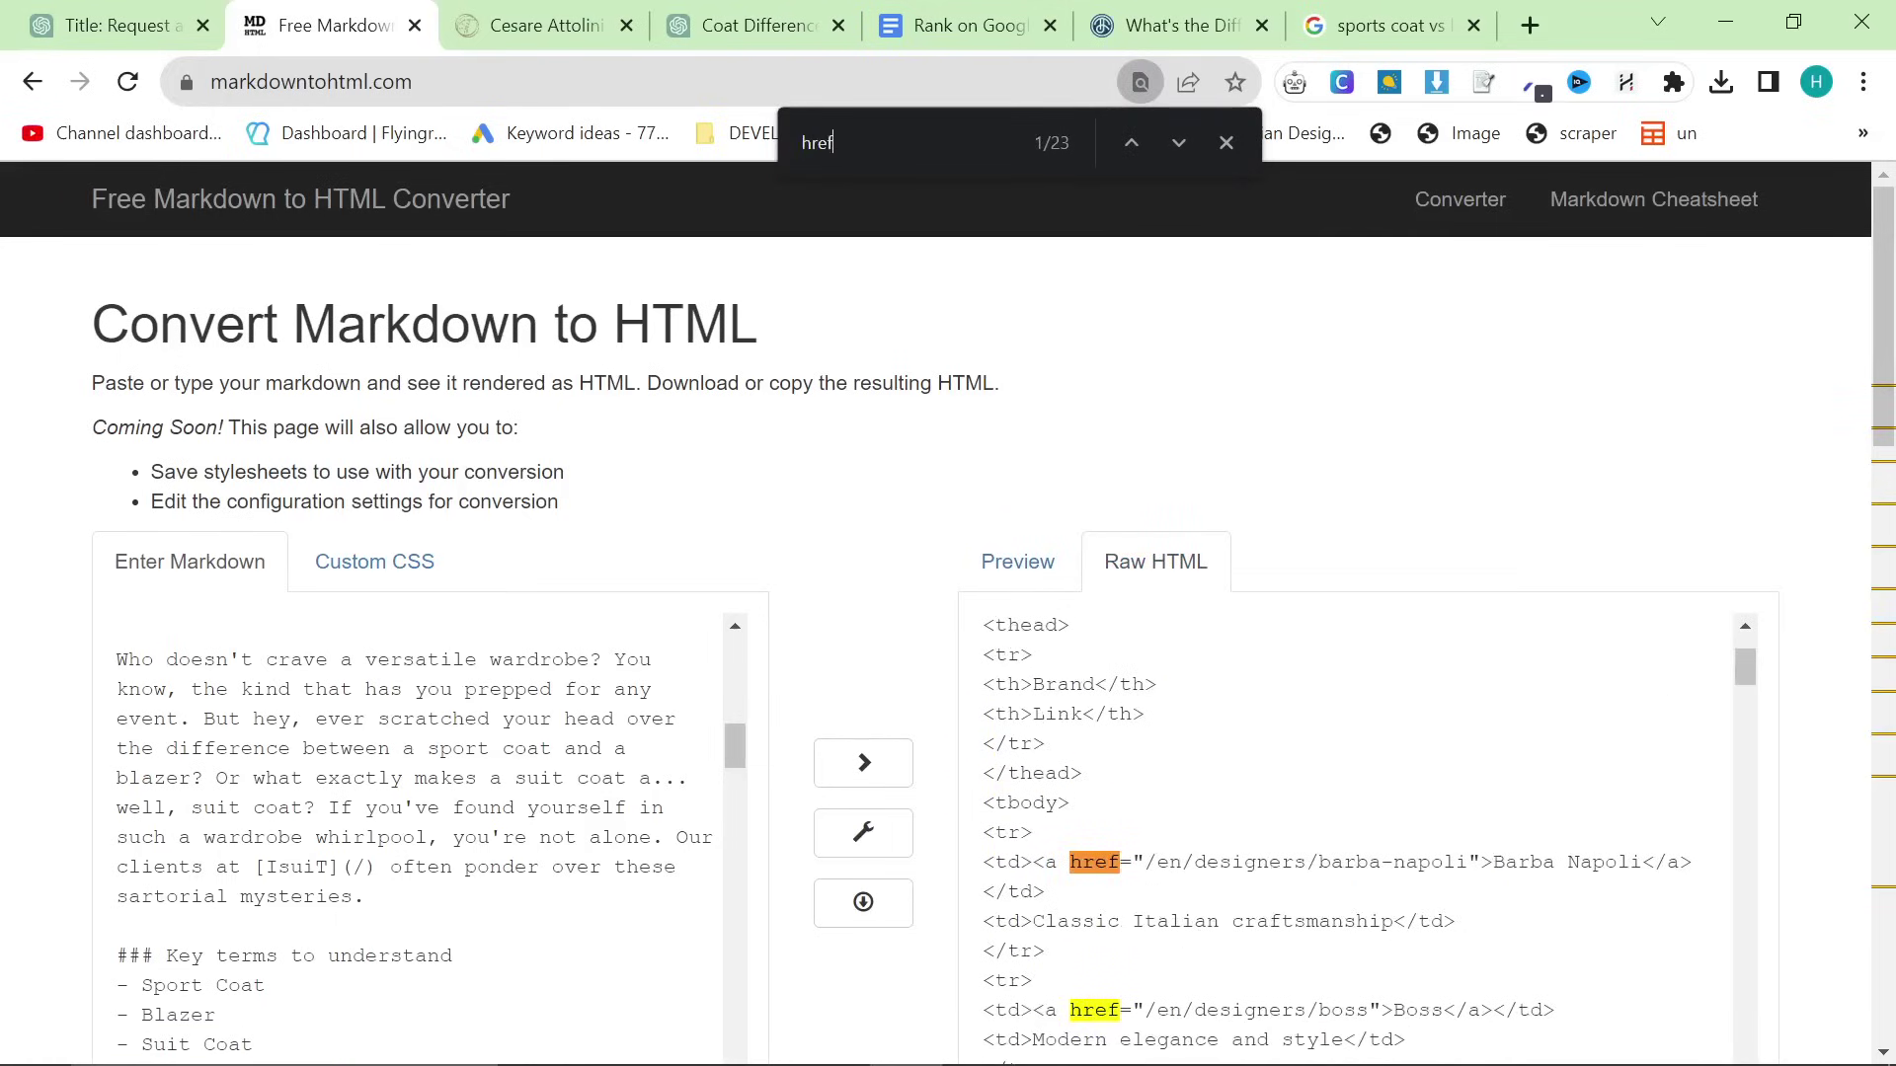
left_click_drag(1143, 862, 1469, 862)
left_click(1408, 345)
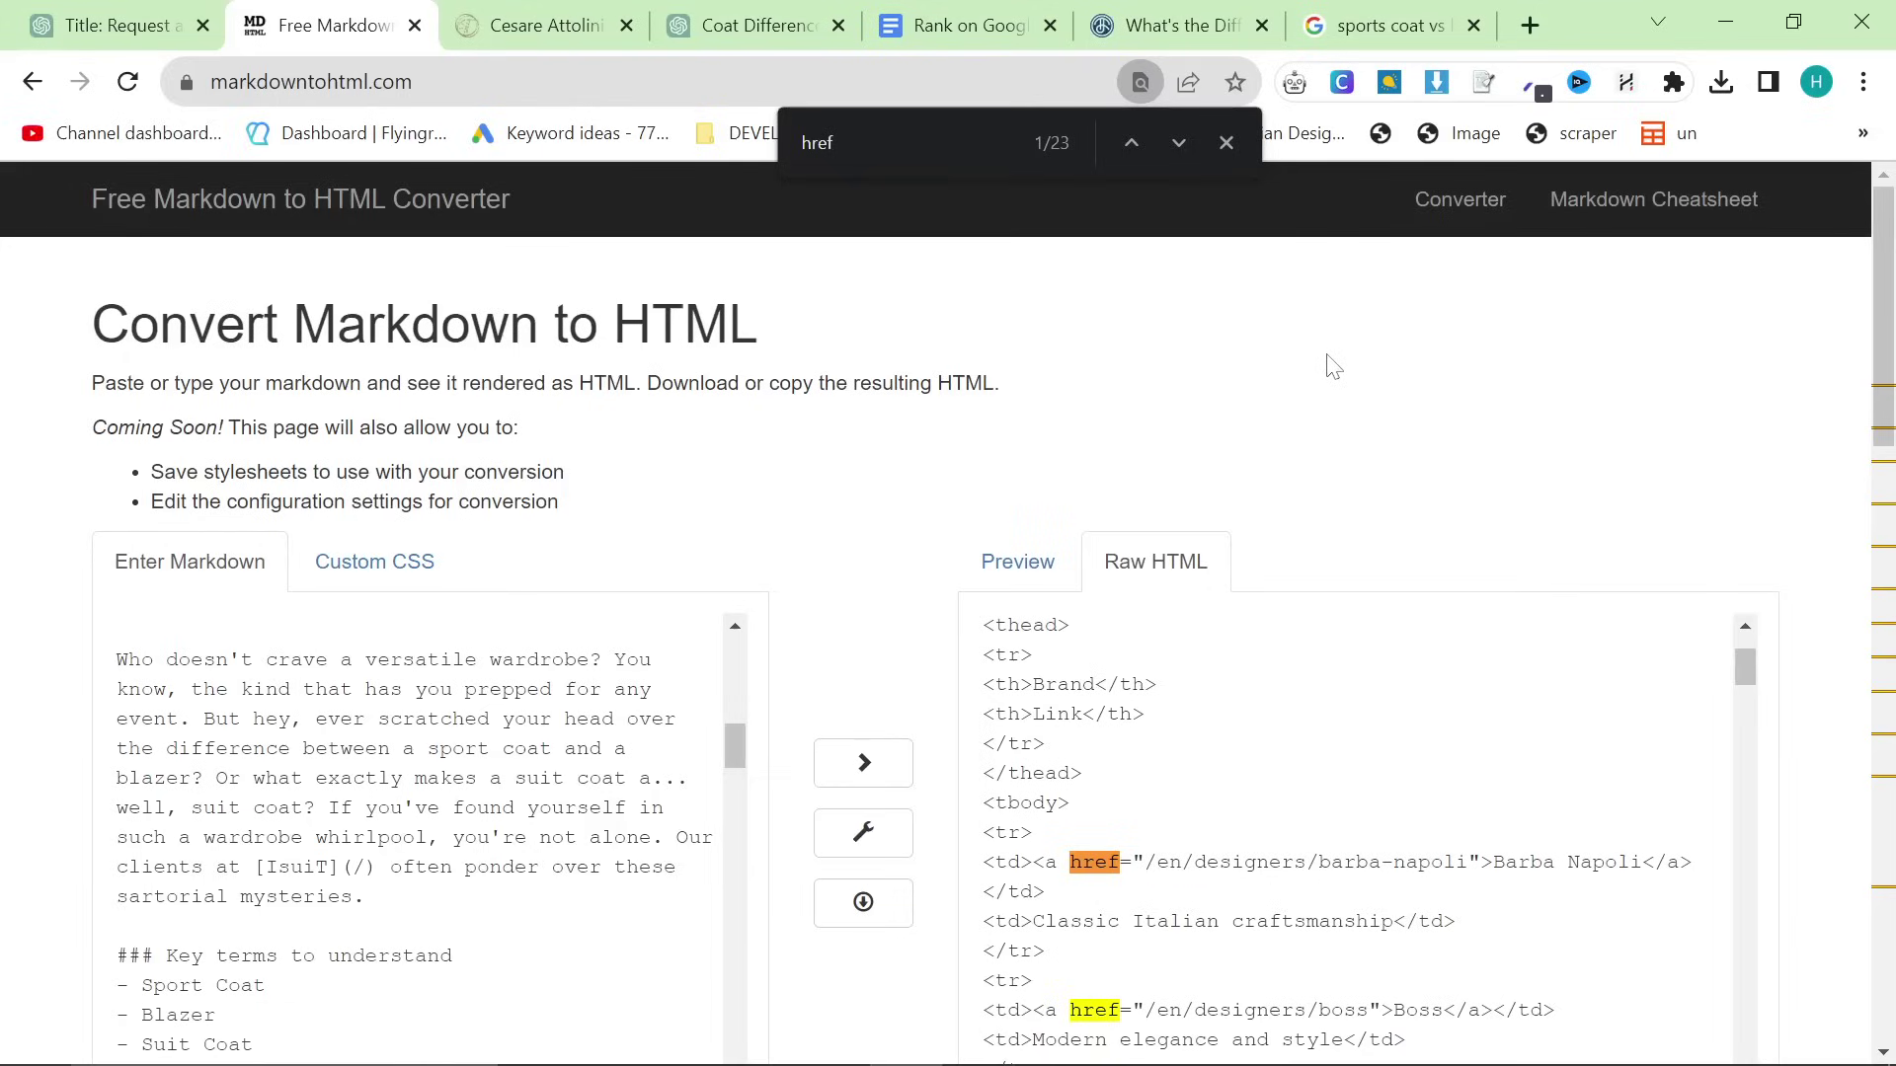